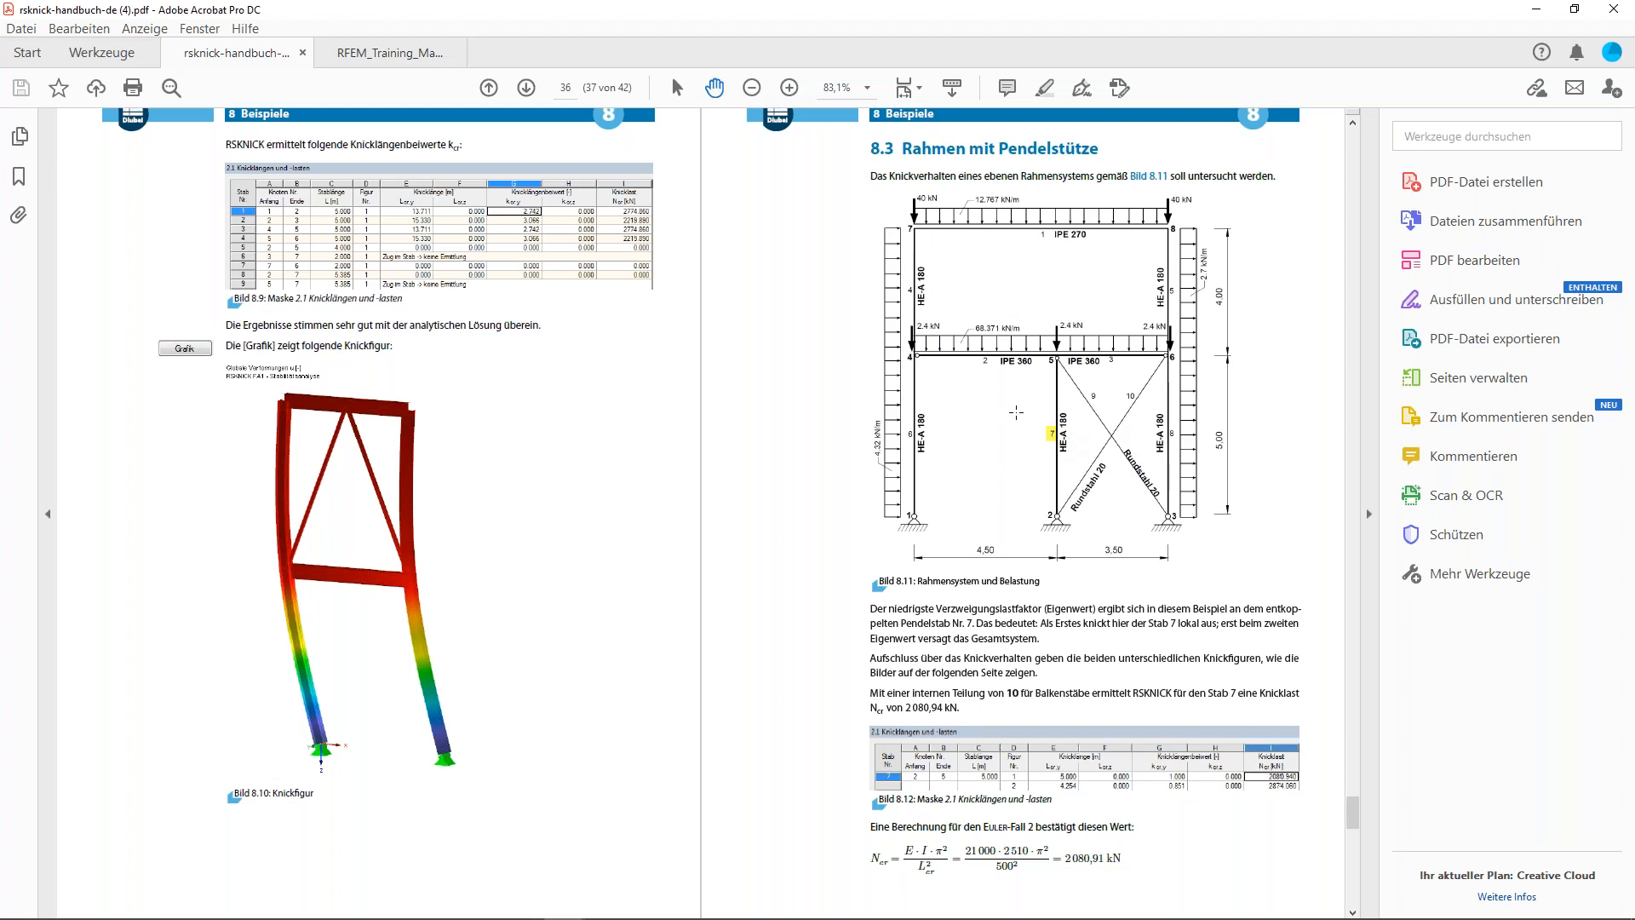
Examine the frame geometry and the buckling shapes of example 8.3, Rahmen mit Pendelstütze, in the manual and switch to RFEM
{"action": "scroll", "coordinate": [703, 653], "scroll_direction": "down", "scroll_amount": 3}
{"action": "scroll", "coordinate": [703, 654], "scroll_direction": "down", "scroll_amount": 10}
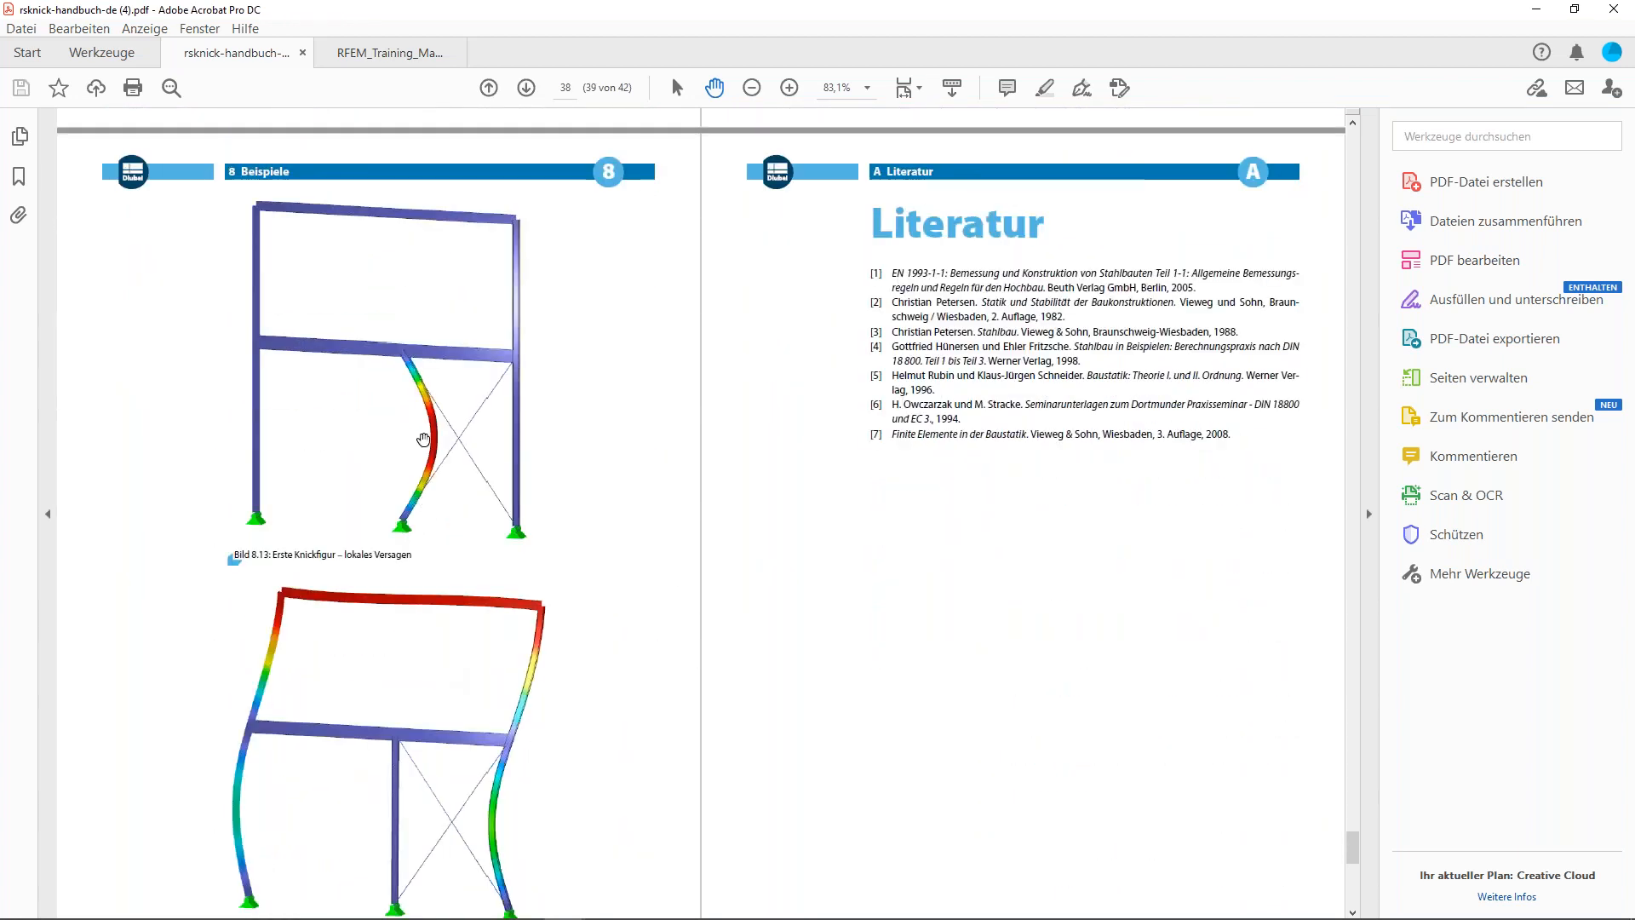
{"action": "scroll", "coordinate": [380, 511], "scroll_direction": "down", "scroll_amount": 2}
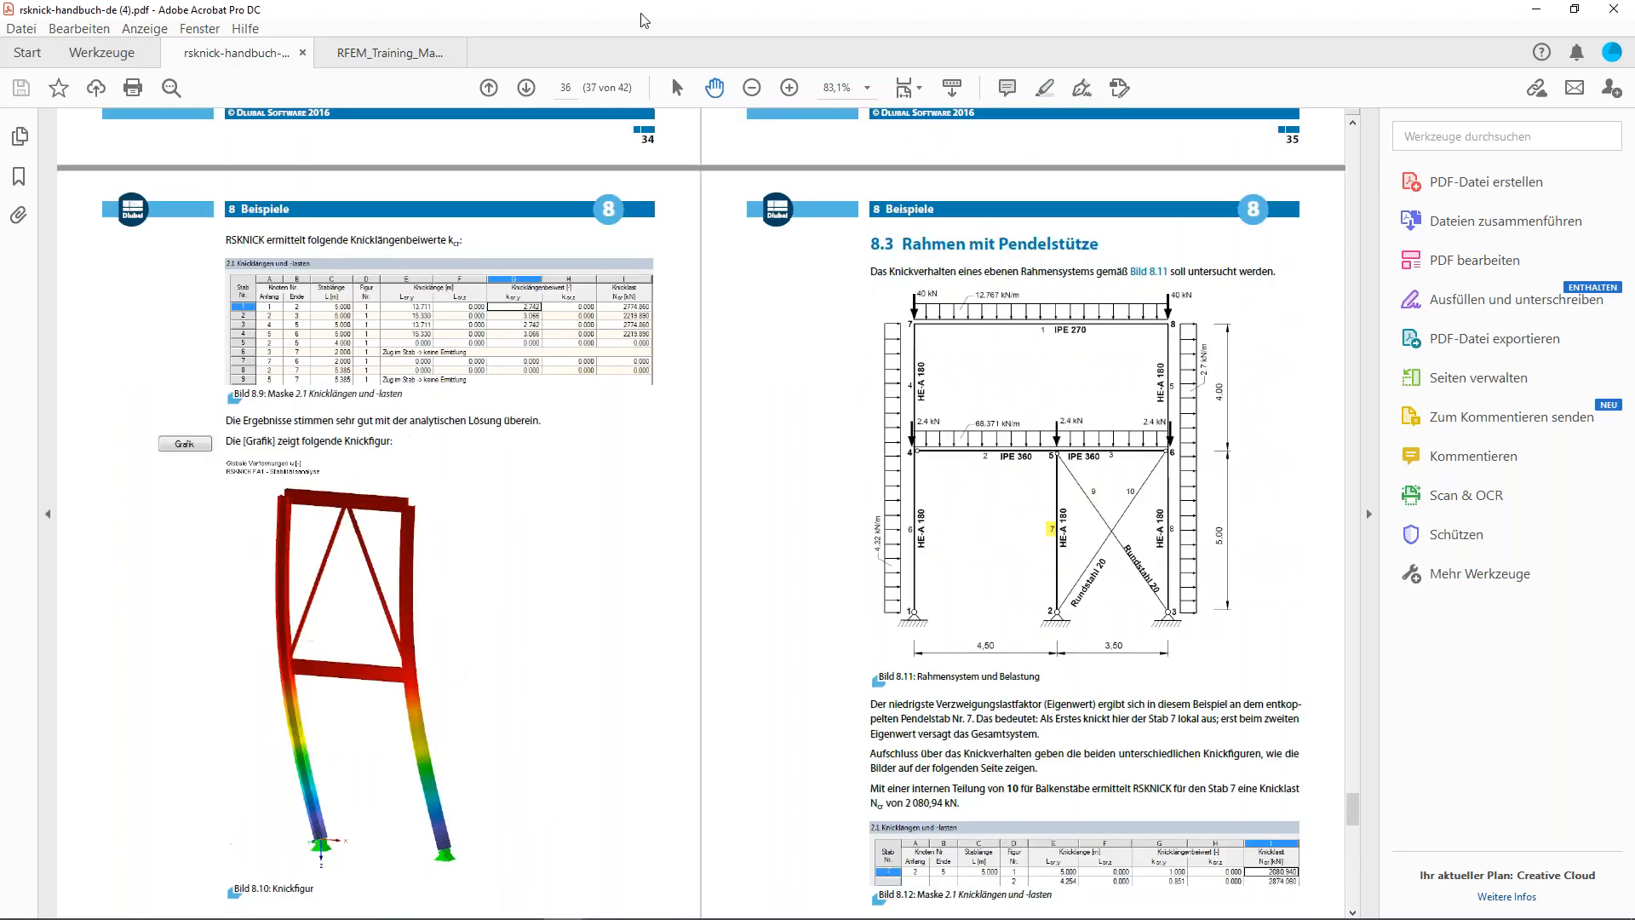
{"action": "left_click_drag", "start_coordinate": [643, 17], "coordinate": [684, 18]}
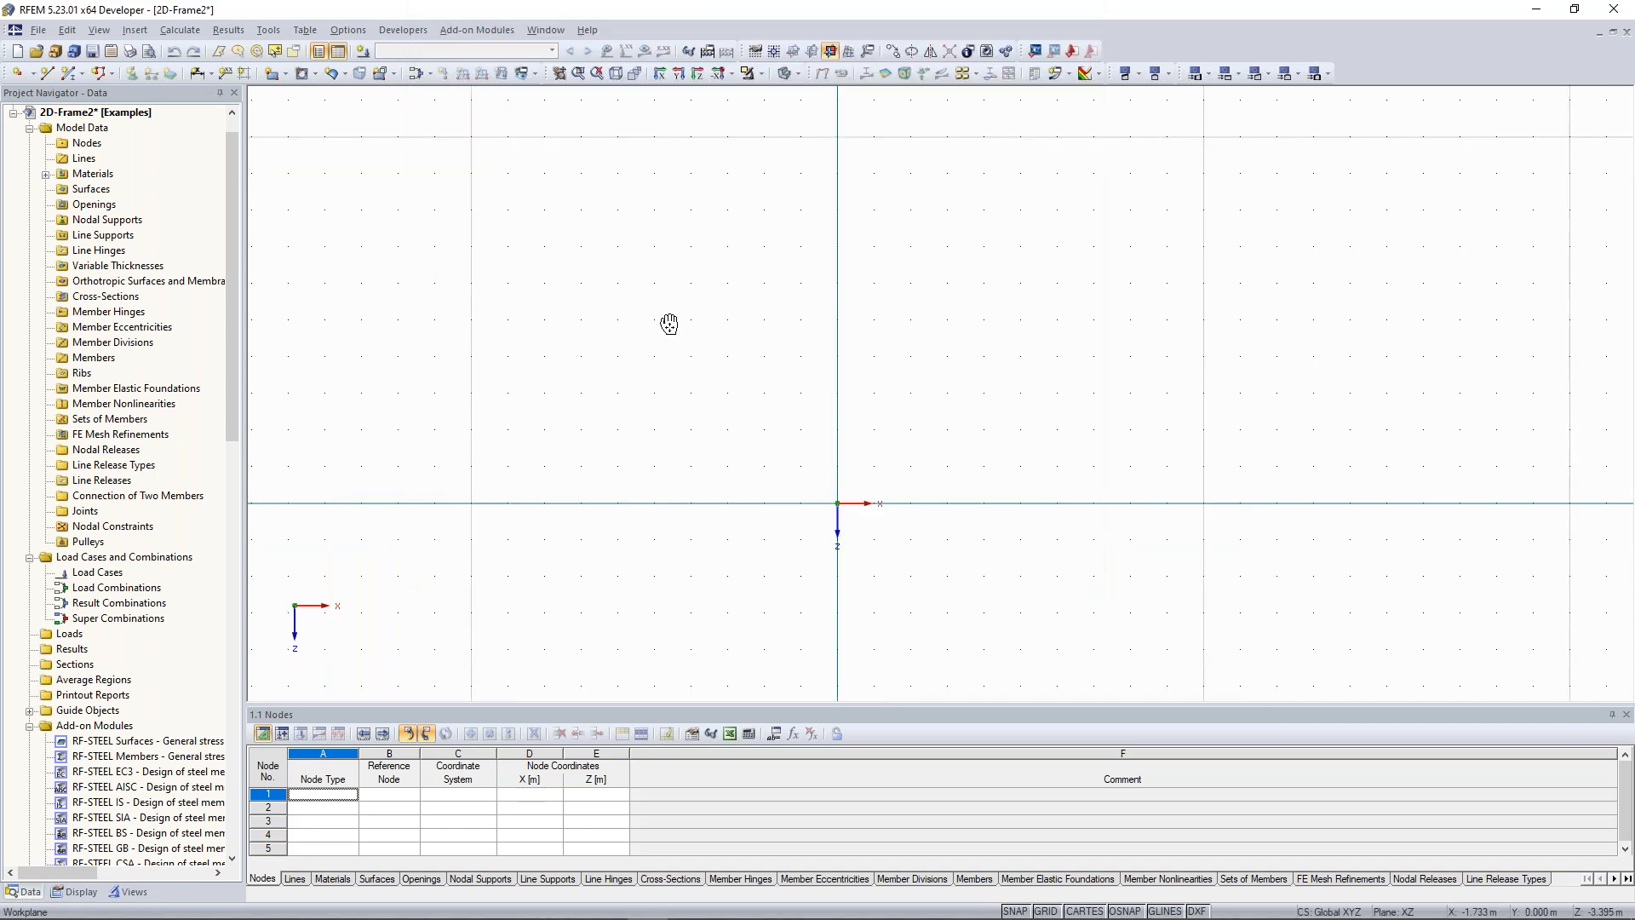
Start a new beam member and choose a rolled HEA 180 profile as the new cross-section for its start
{"action": "middle_click_drag", "start_coordinate": [670, 324], "coordinate": [514, 311]}
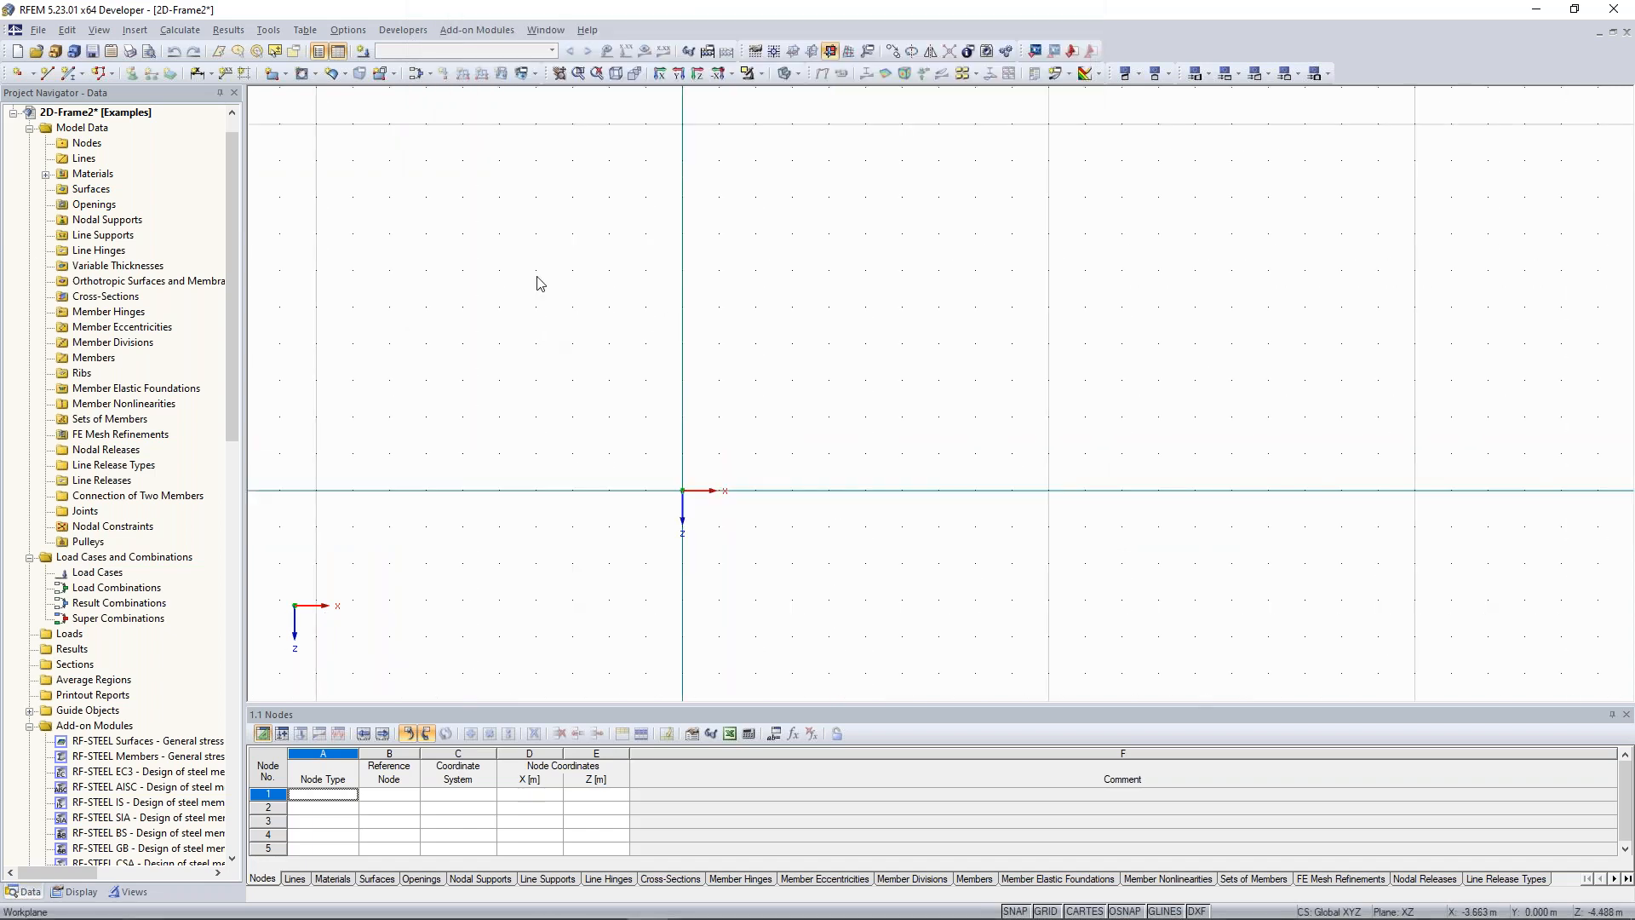
{"action": "left_click", "coordinate": [67, 78]}
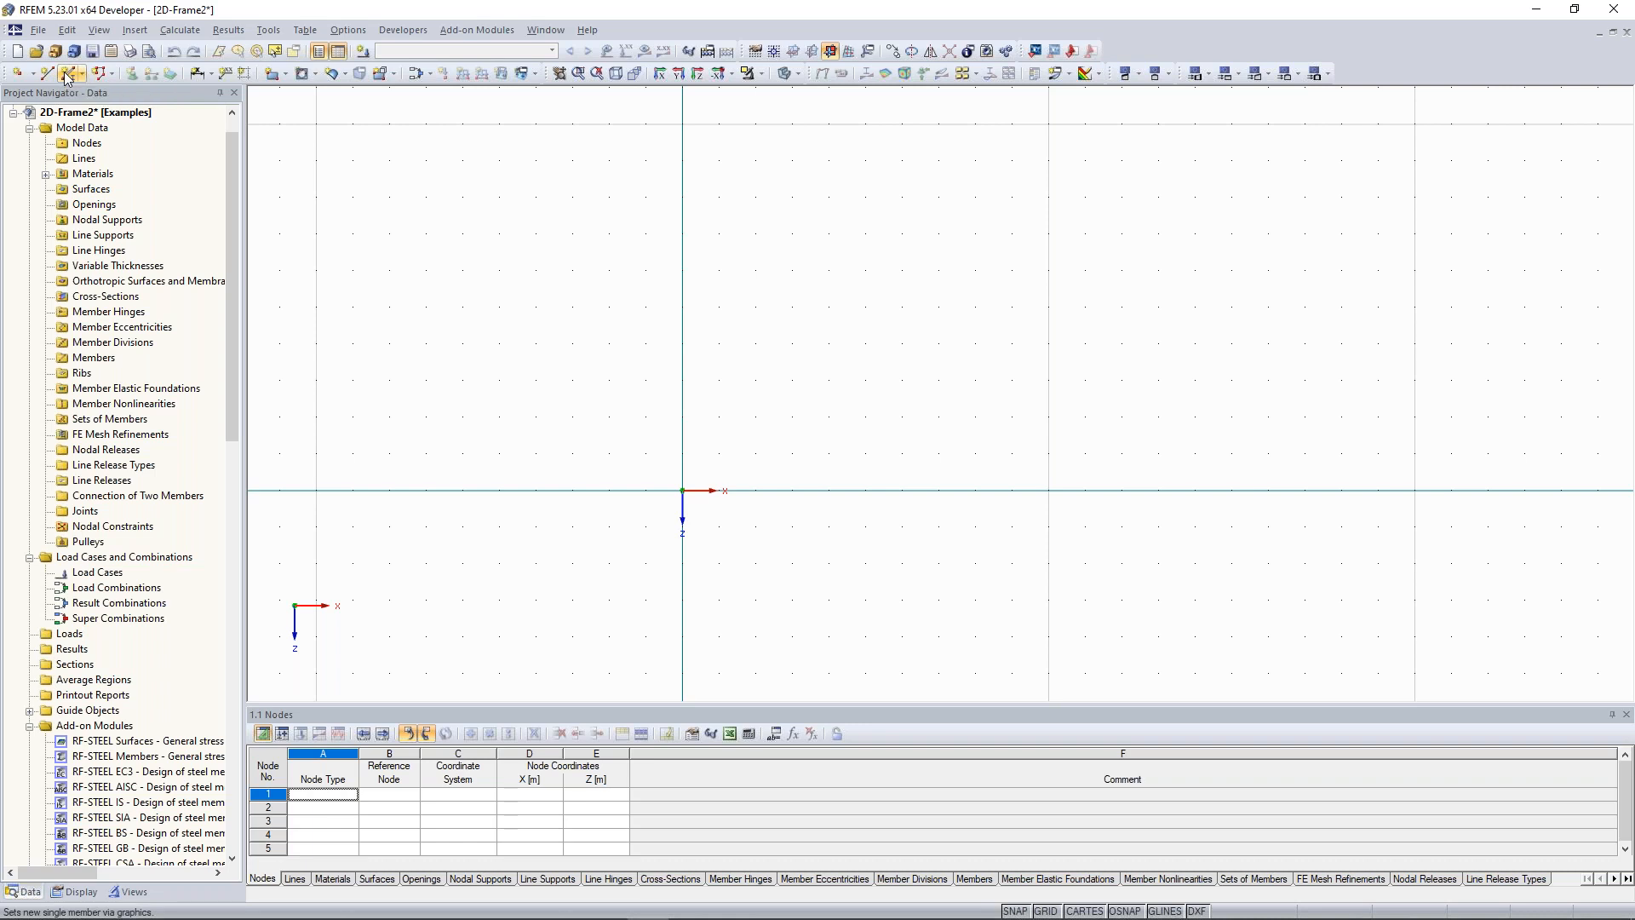
{"action": "left_click", "coordinate": [66, 73]}
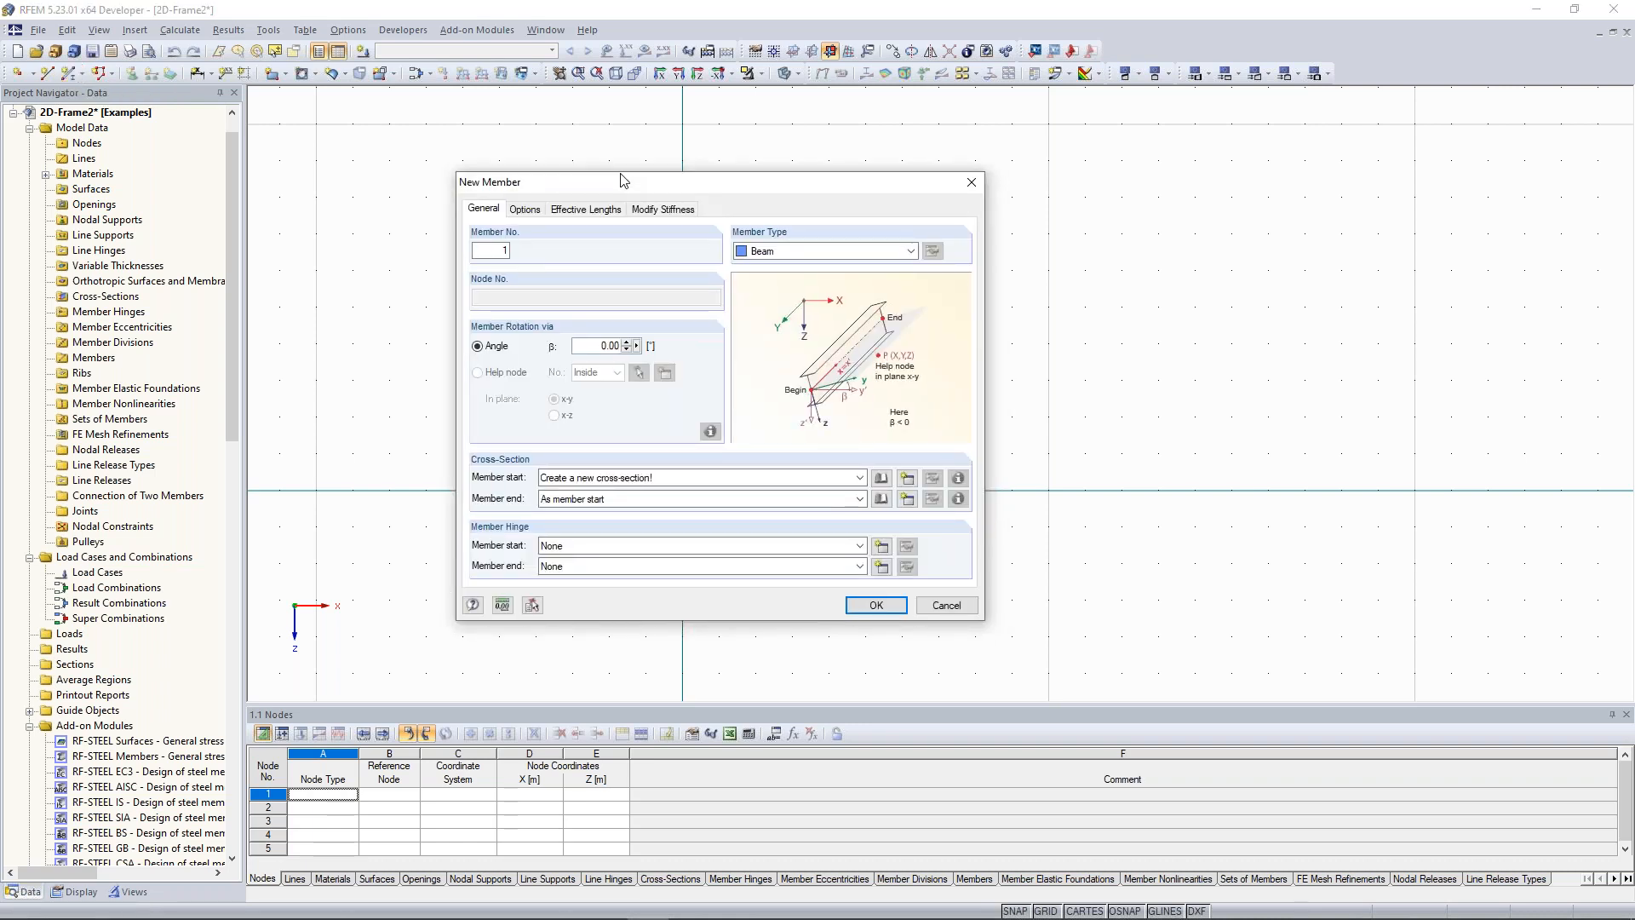
{"action": "left_click_drag", "start_coordinate": [621, 174], "coordinate": [600, 165]}
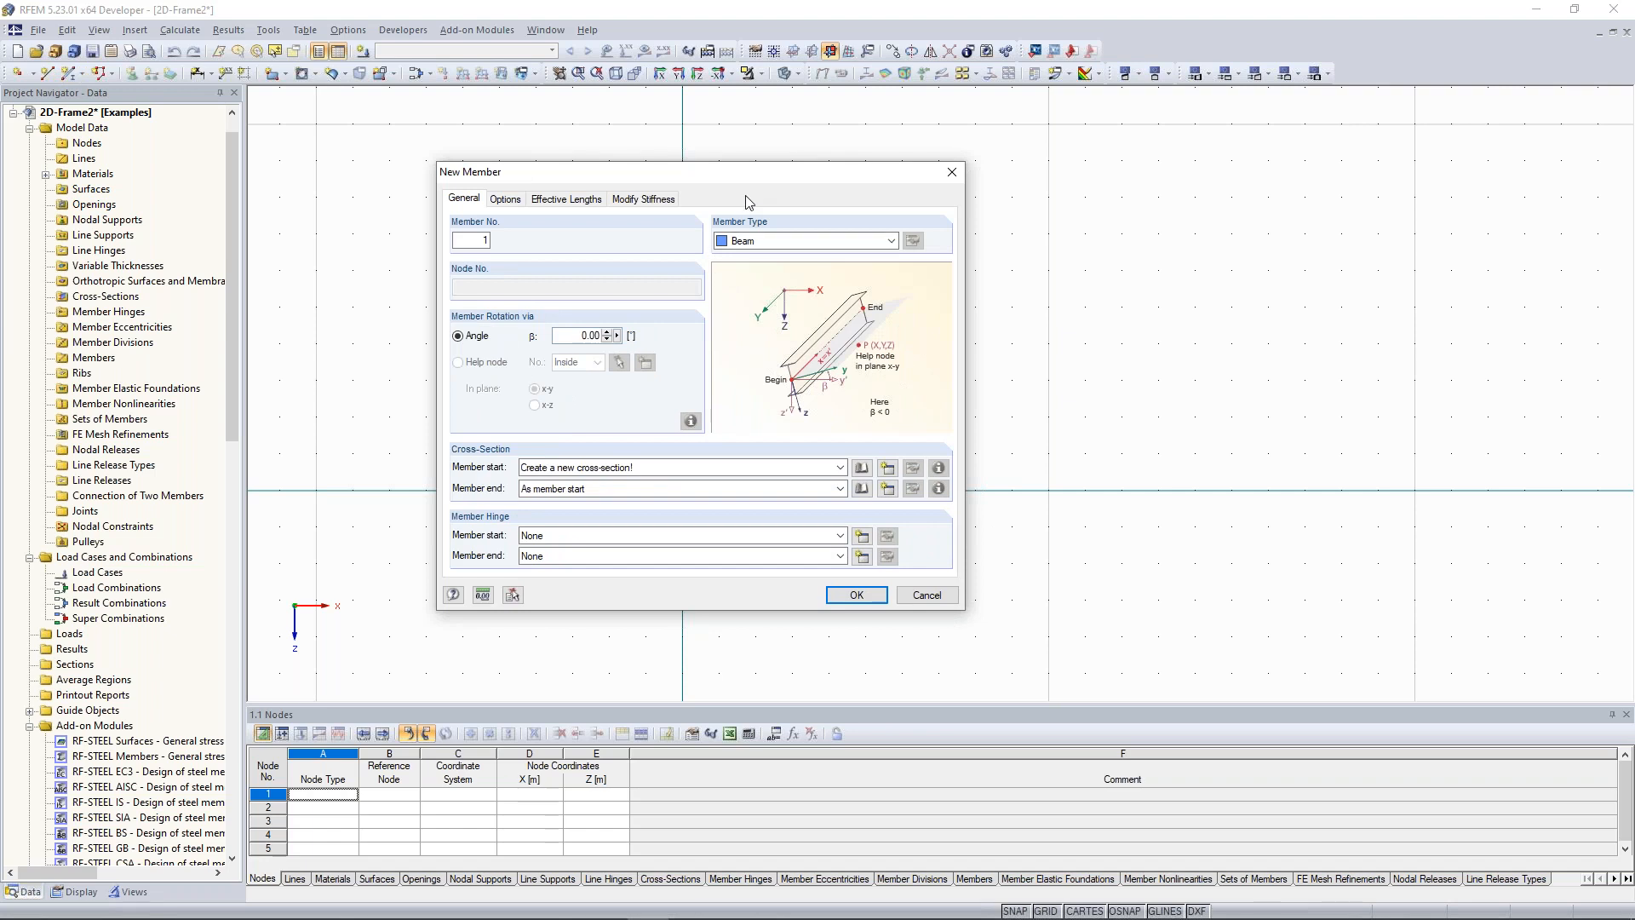
{"action": "left_click_drag", "start_coordinate": [741, 172], "coordinate": [710, 147]}
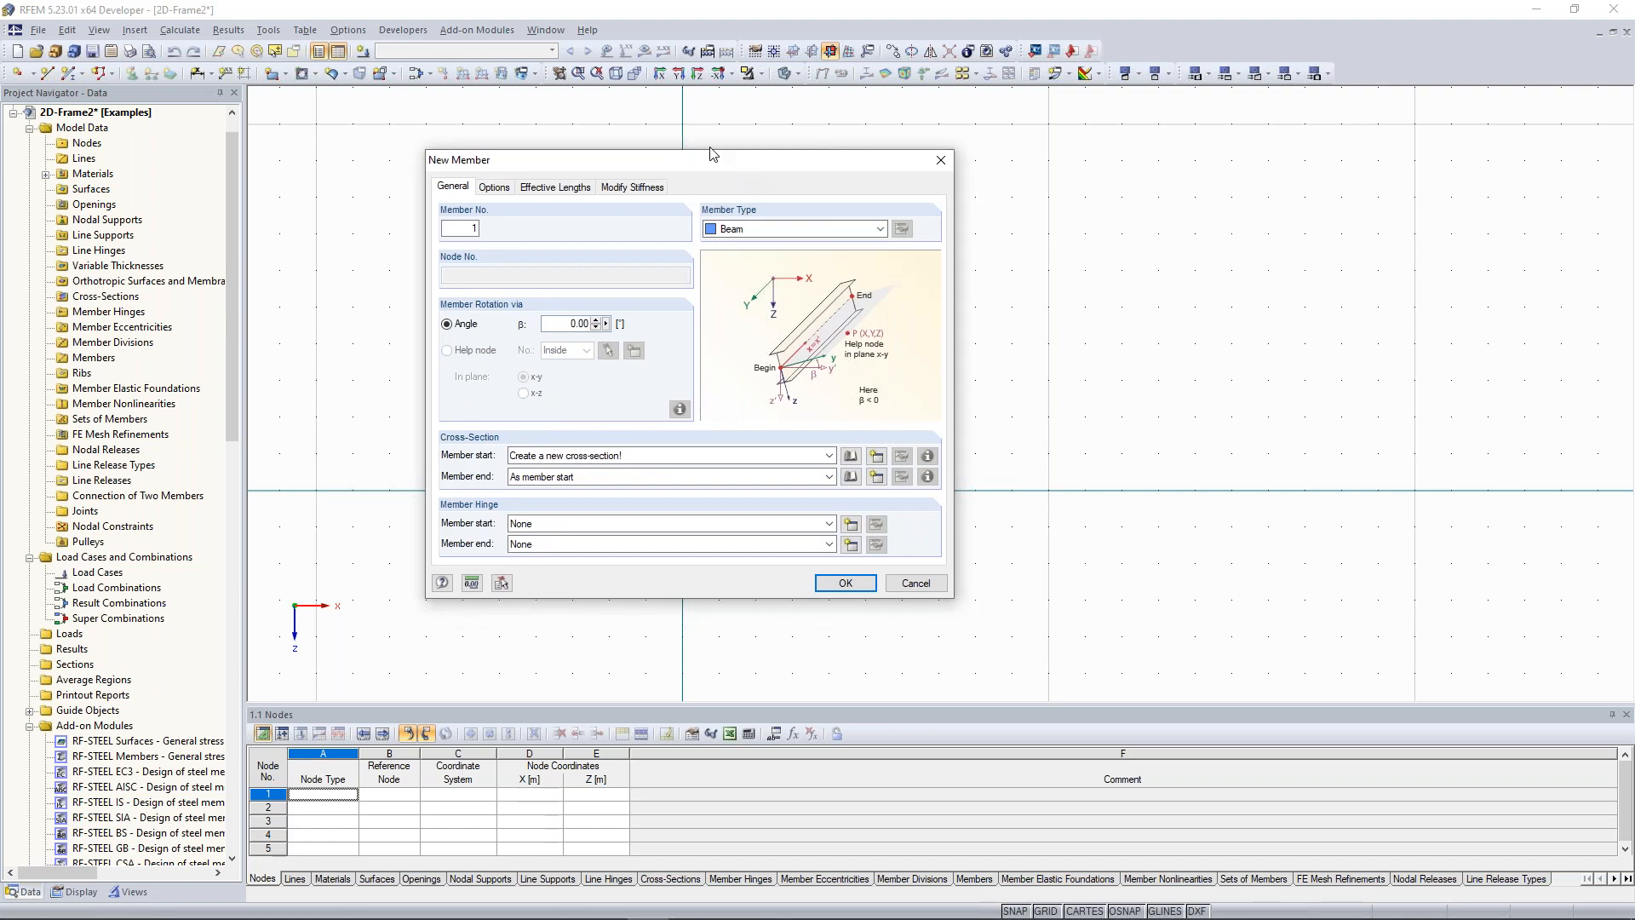
{"action": "left_click_drag", "start_coordinate": [712, 154], "coordinate": [677, 130]}
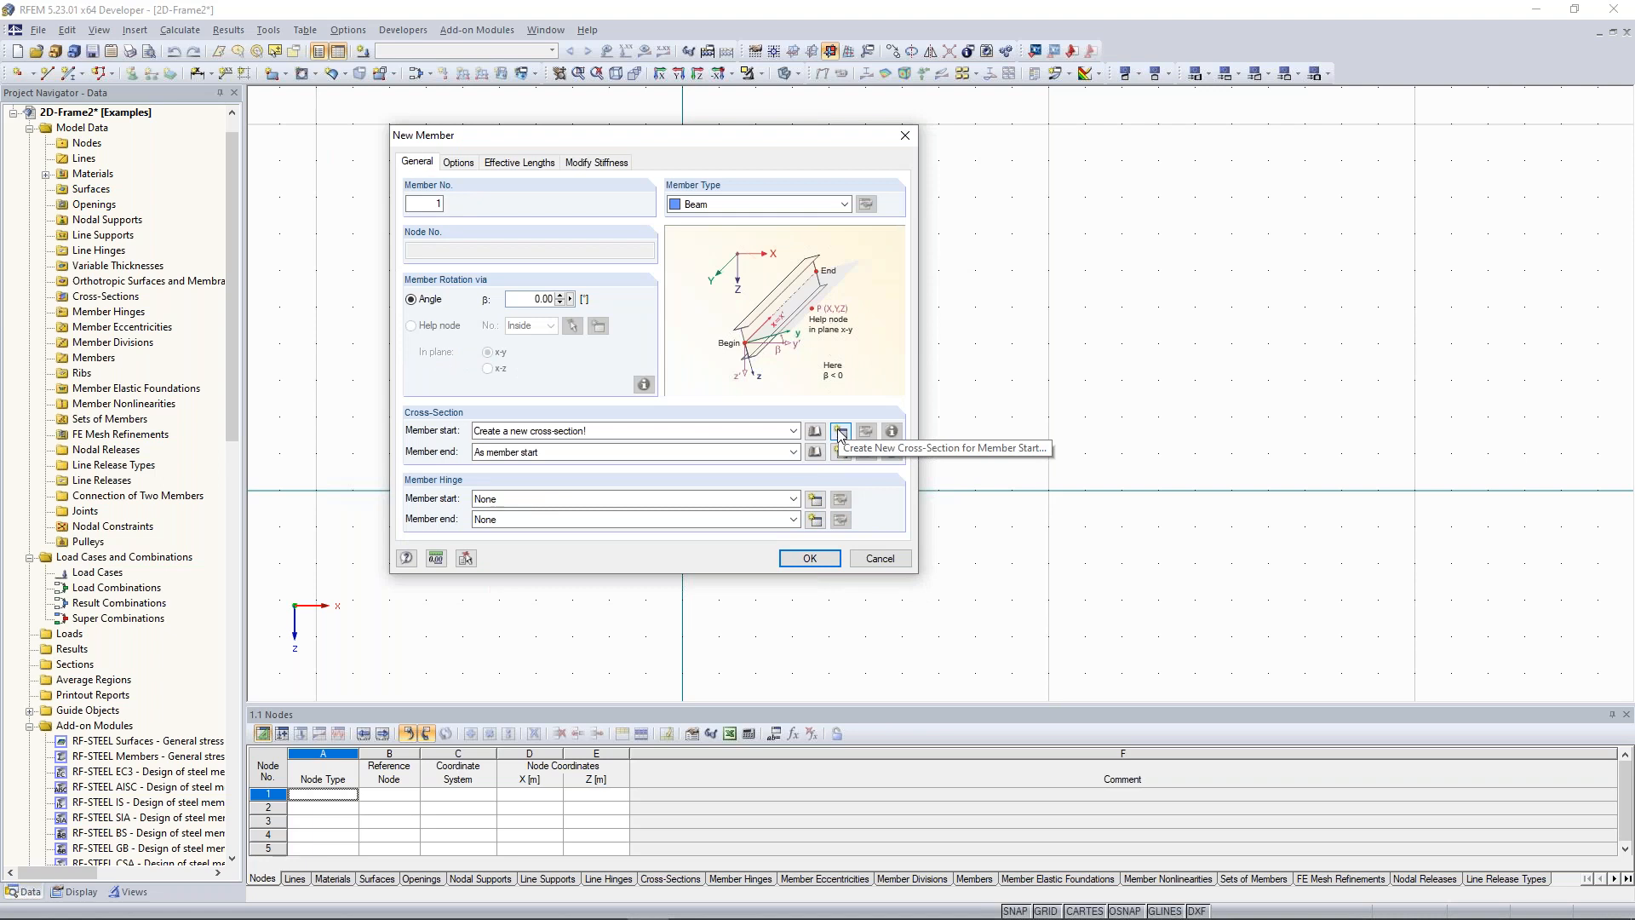
{"action": "left_click", "coordinate": [840, 432]}
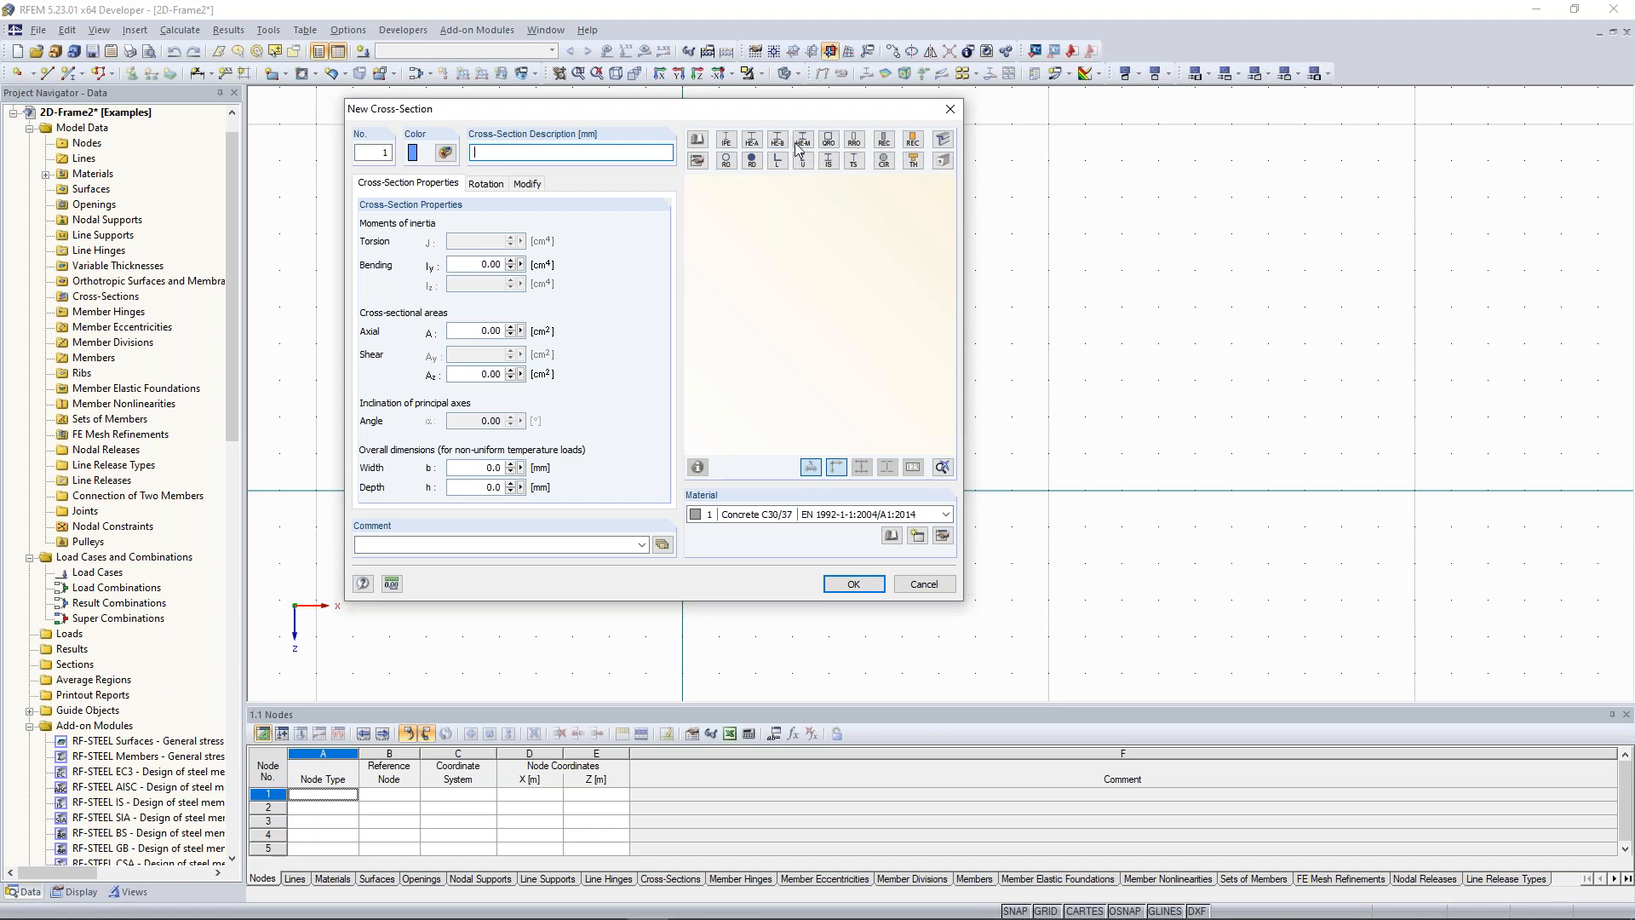
{"action": "left_click", "coordinate": [752, 142]}
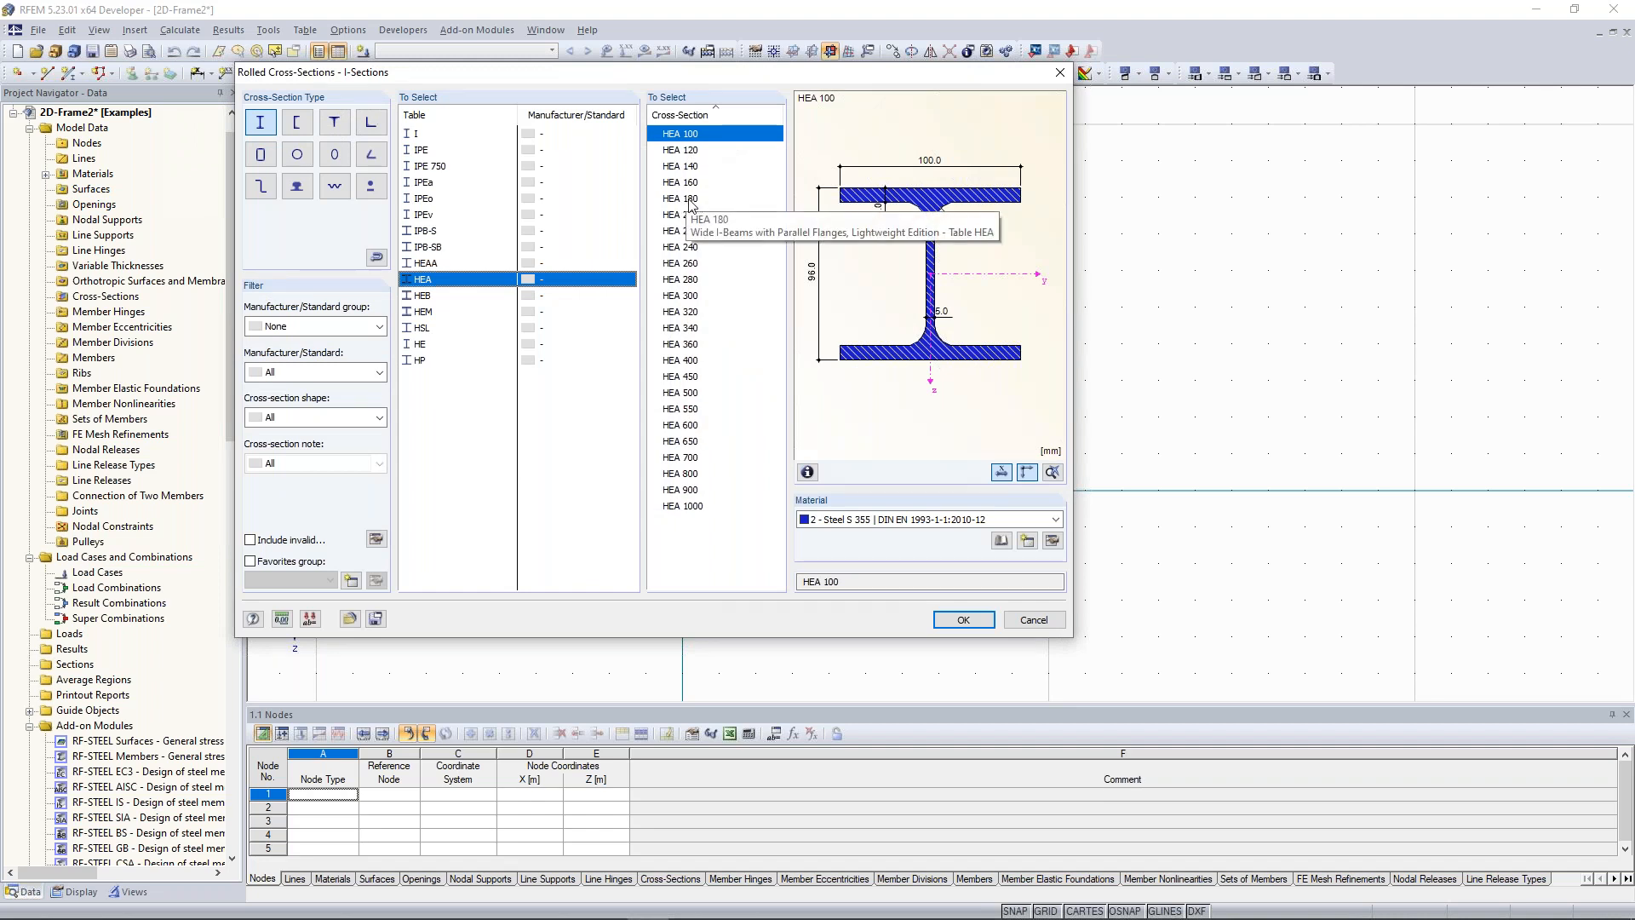
{"action": "left_click", "coordinate": [690, 200]}
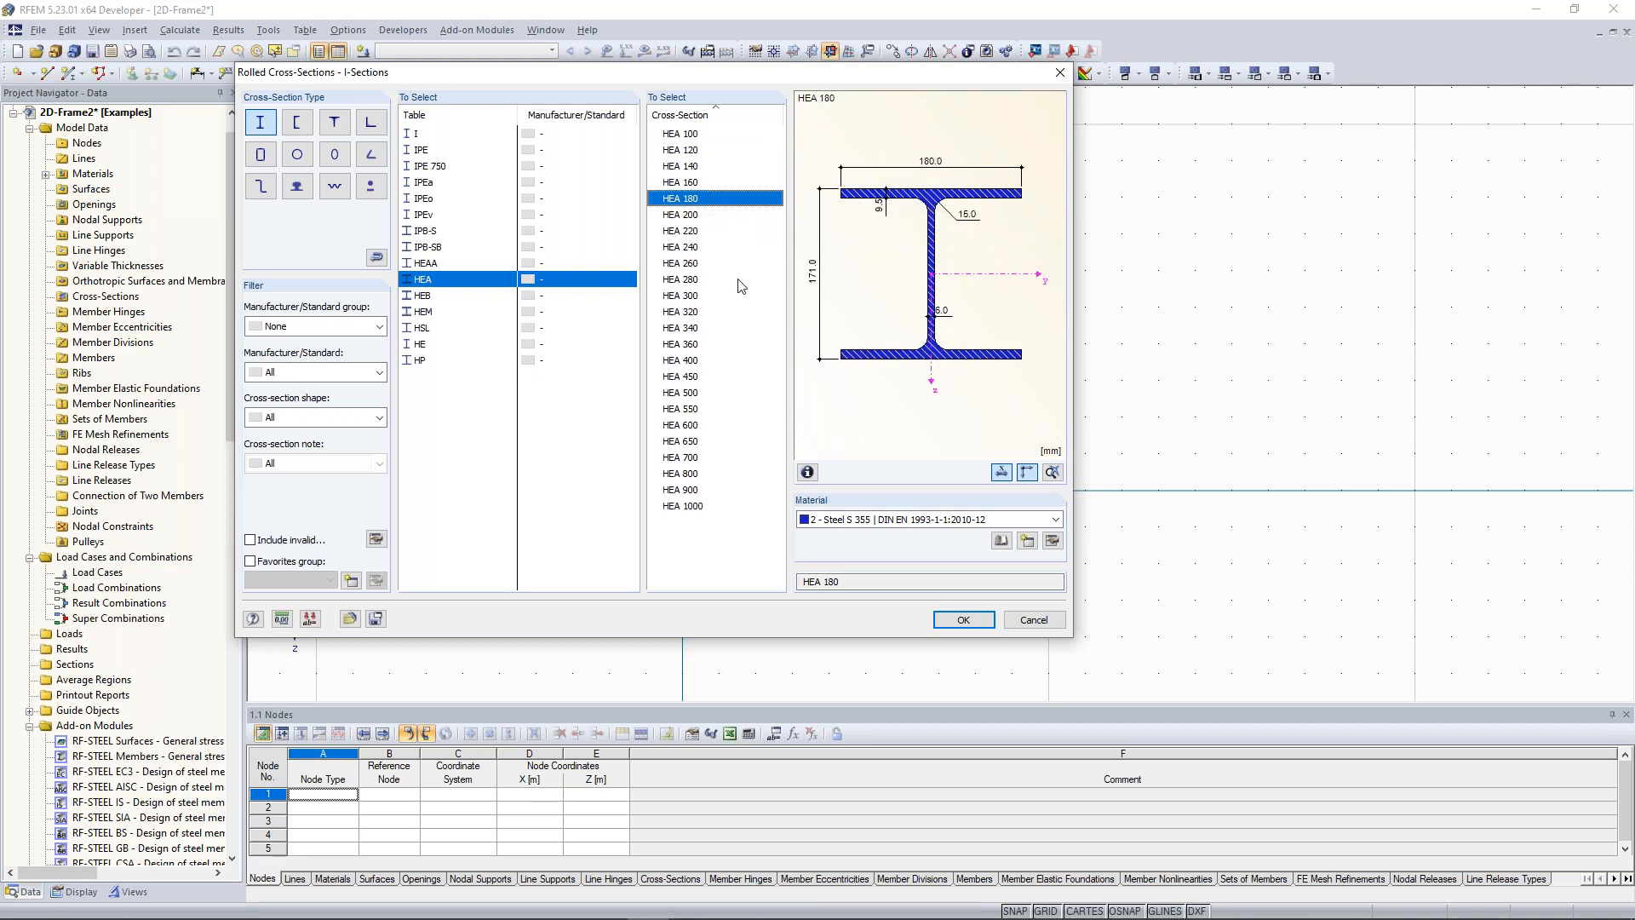
Check which materials are available for the HEA 180 cross-section
{"action": "left_click", "coordinate": [920, 520]}
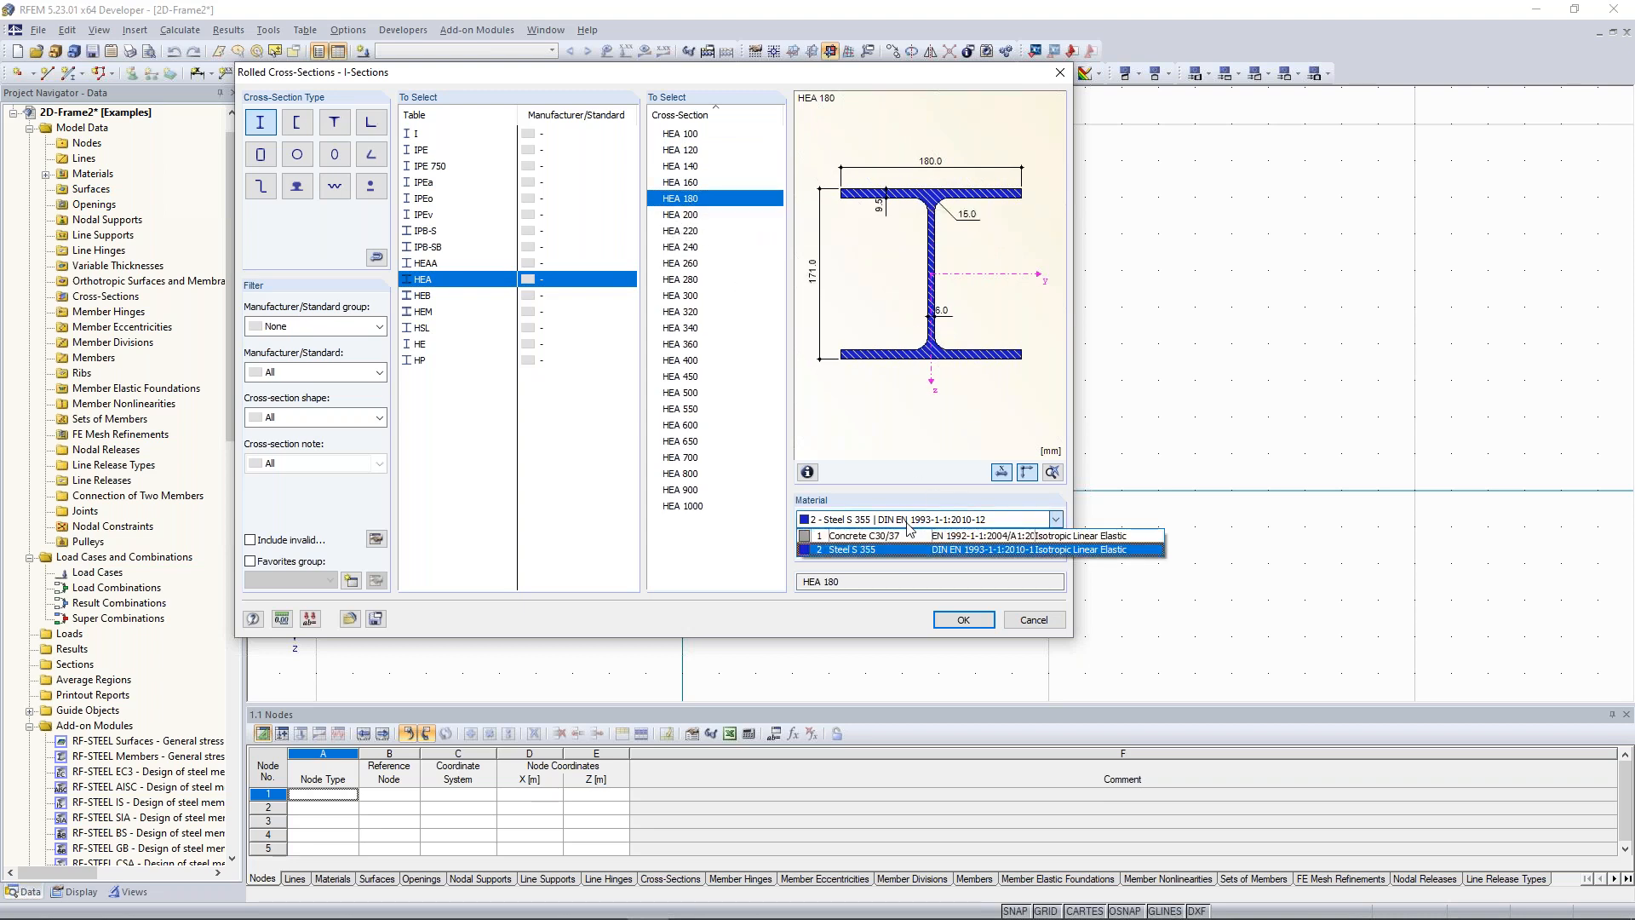
{"action": "left_click", "coordinate": [887, 521]}
{"action": "left_click", "coordinate": [866, 524]}
{"action": "left_click", "coordinate": [864, 524]}
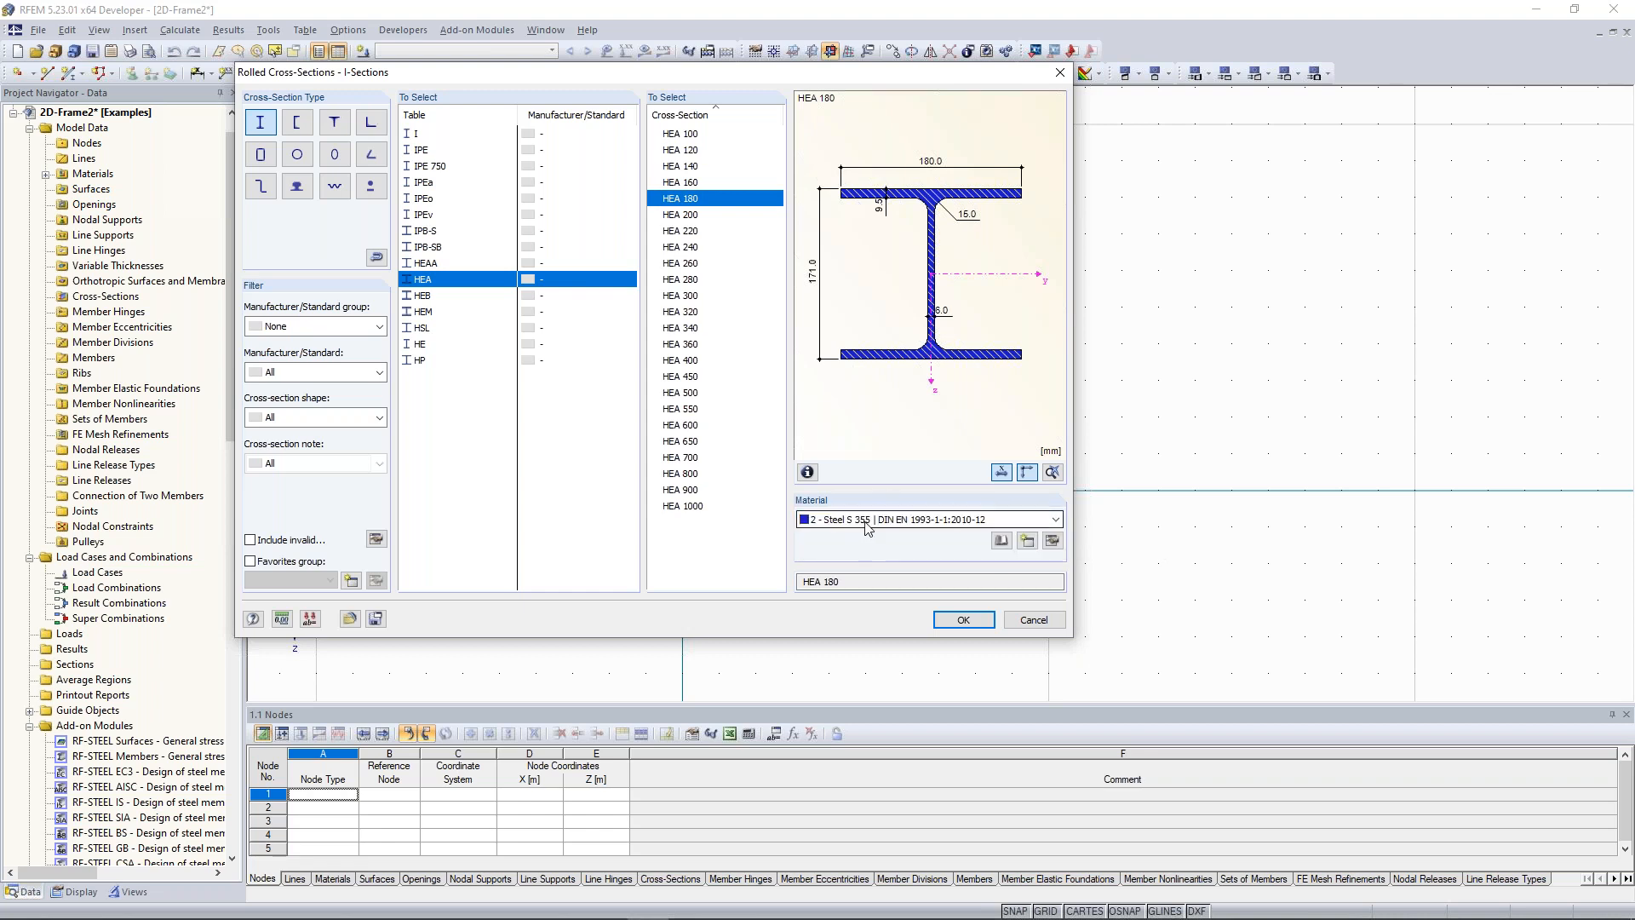
{"action": "left_click", "coordinate": [864, 549]}
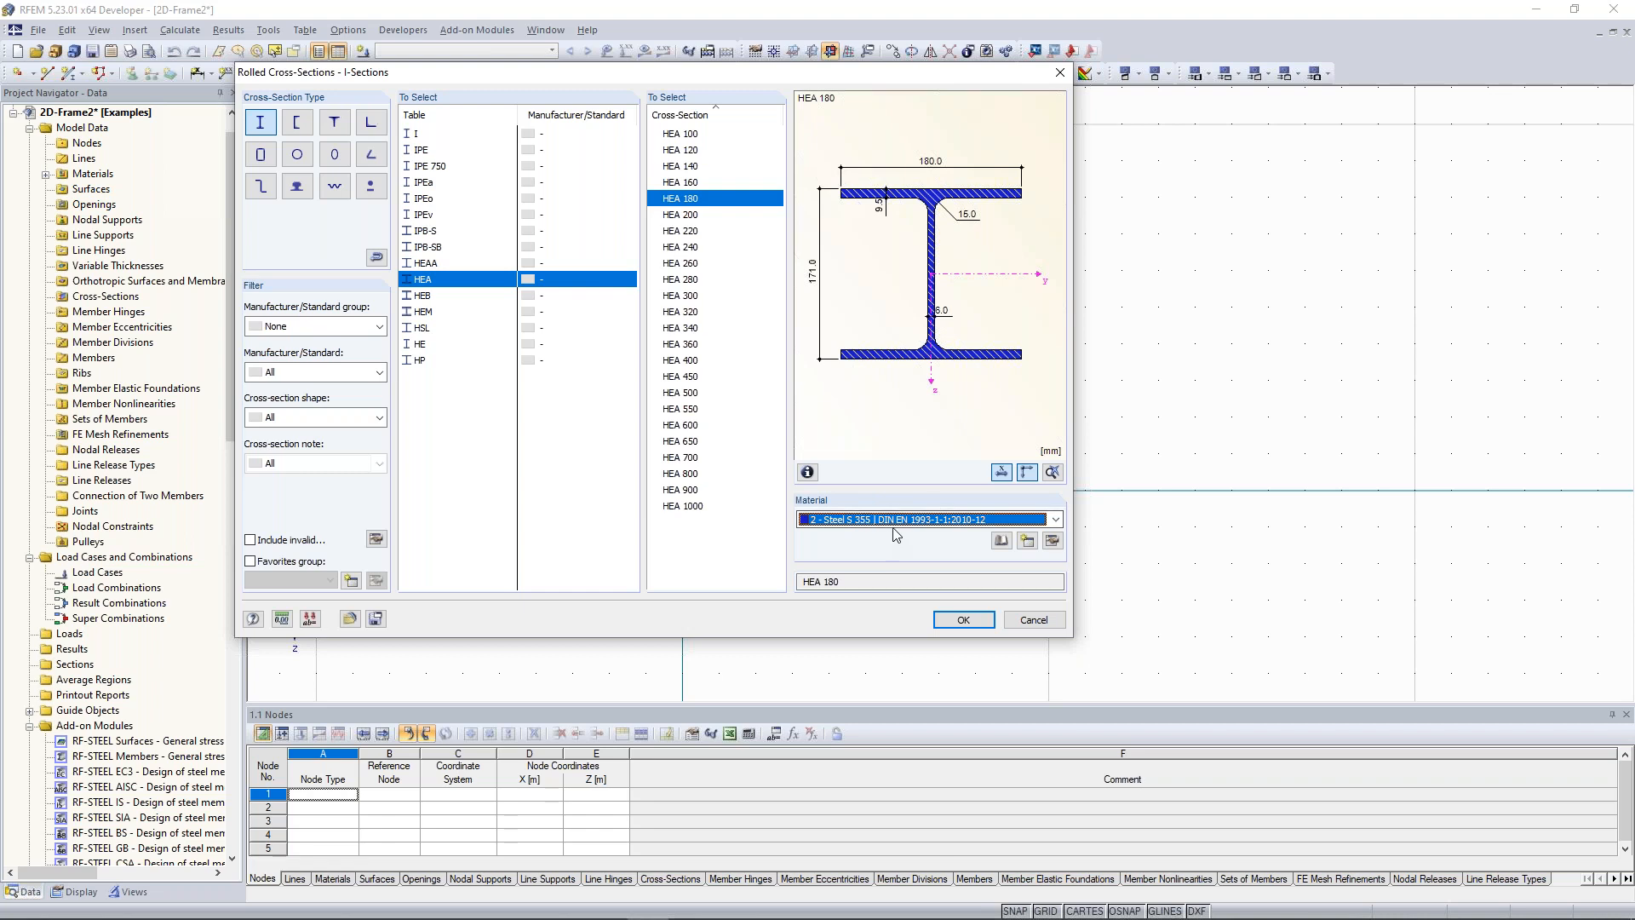
Replace the cross-section's material 2 with Steel S 235 from the EN standard group of the material library (EN 10025-2:2004-11)
{"action": "left_click", "coordinate": [1053, 541]}
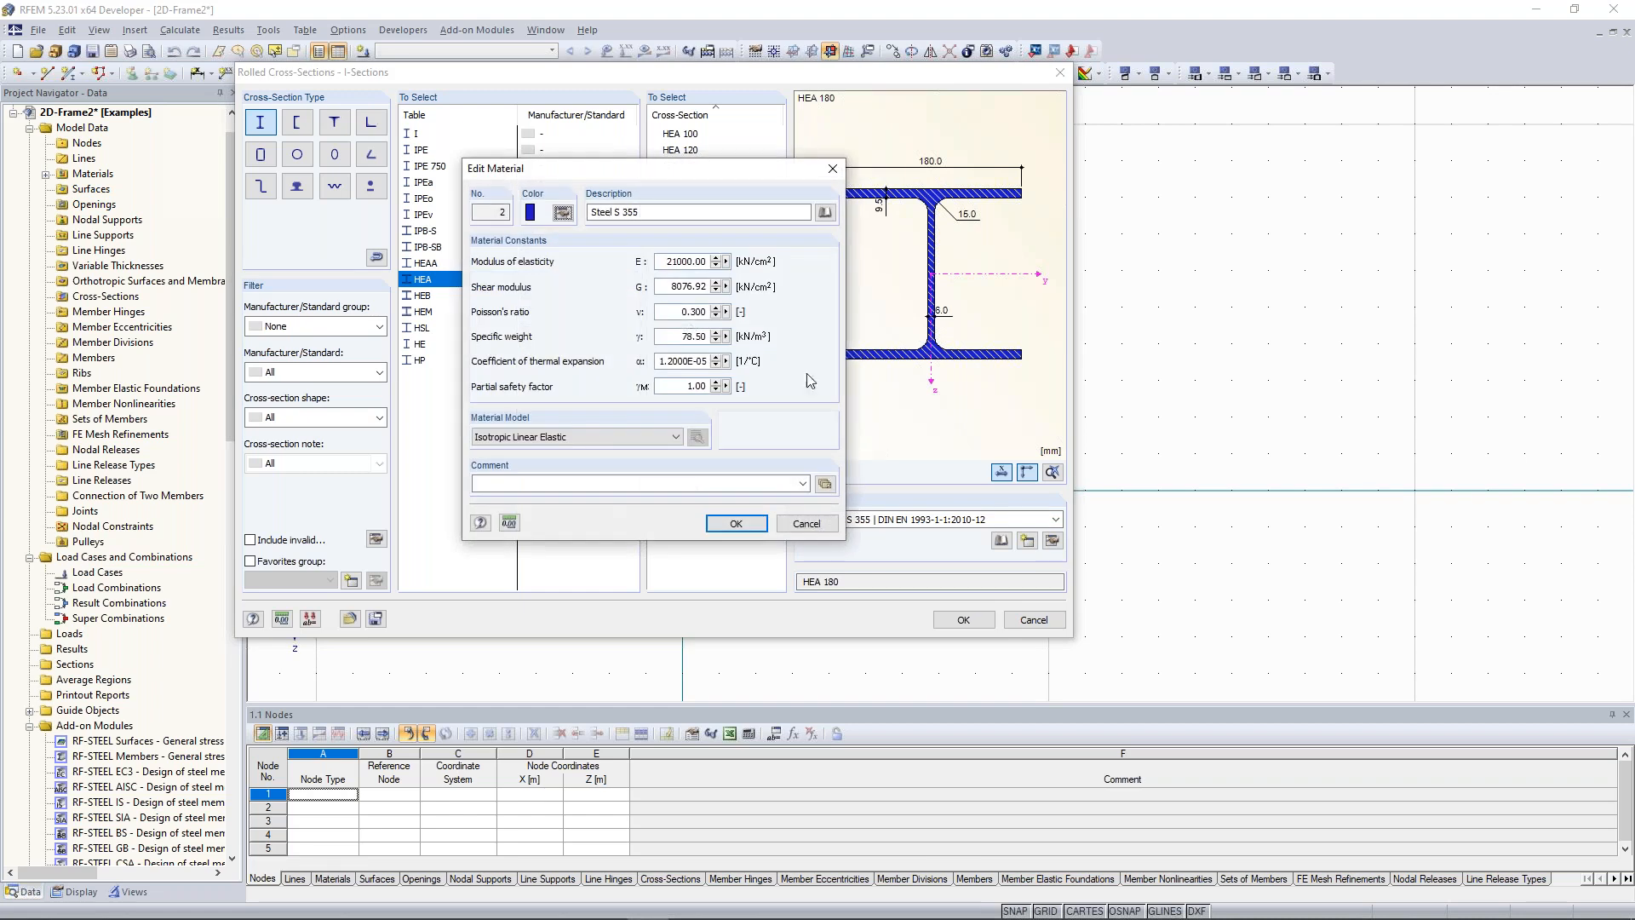
{"action": "left_click_drag", "start_coordinate": [697, 172], "coordinate": [1175, 187]}
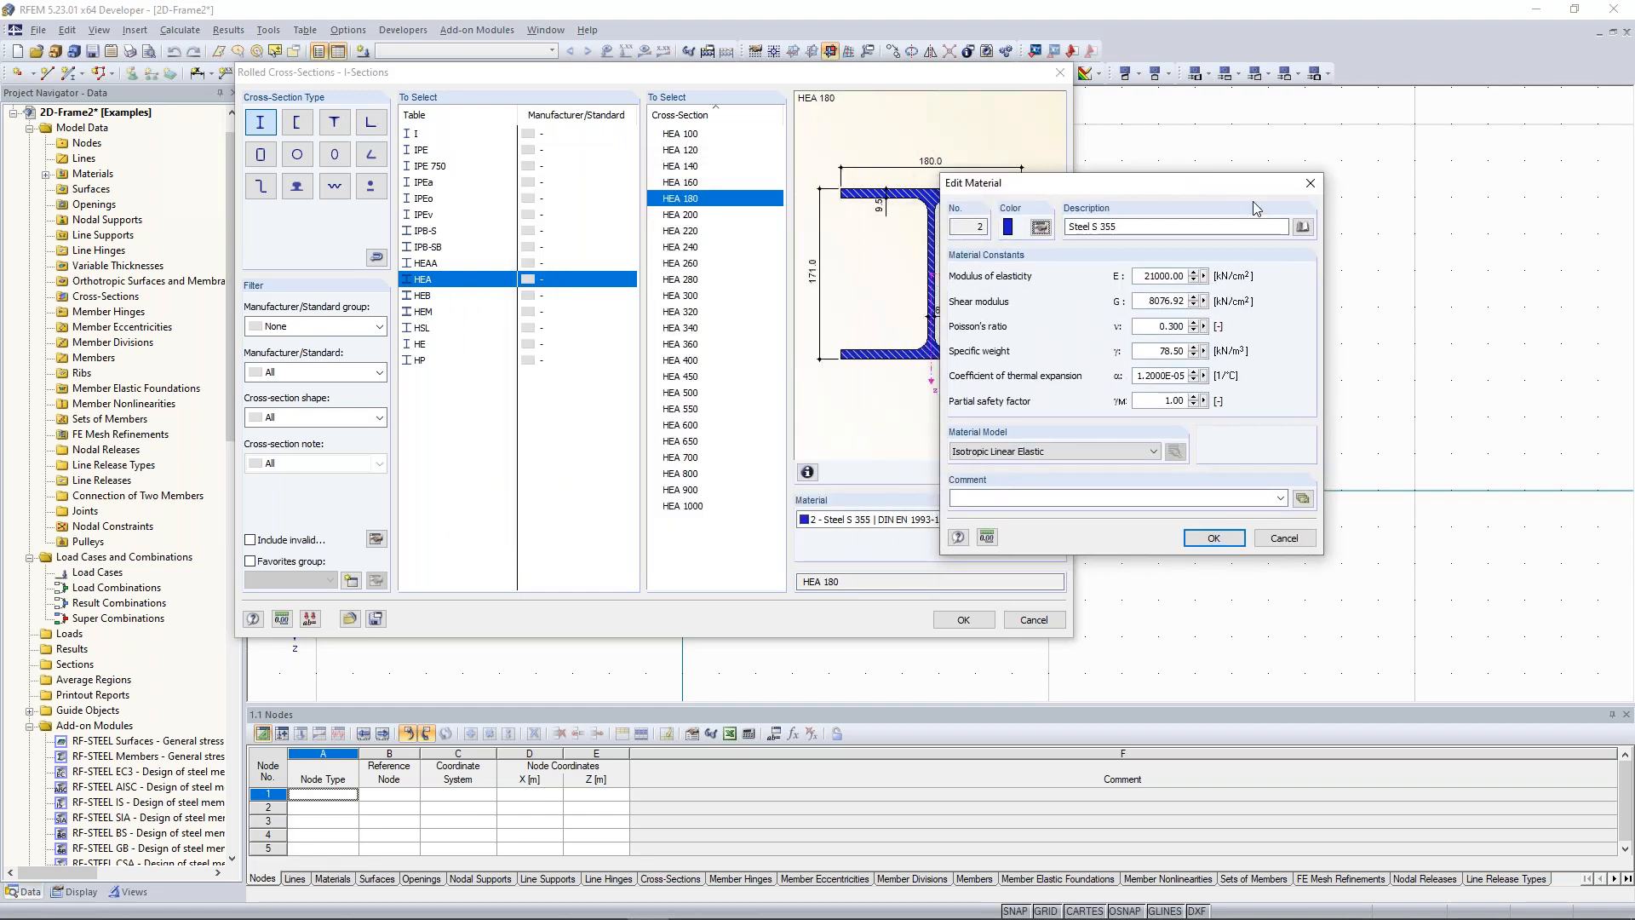
{"action": "left_click", "coordinate": [1303, 228]}
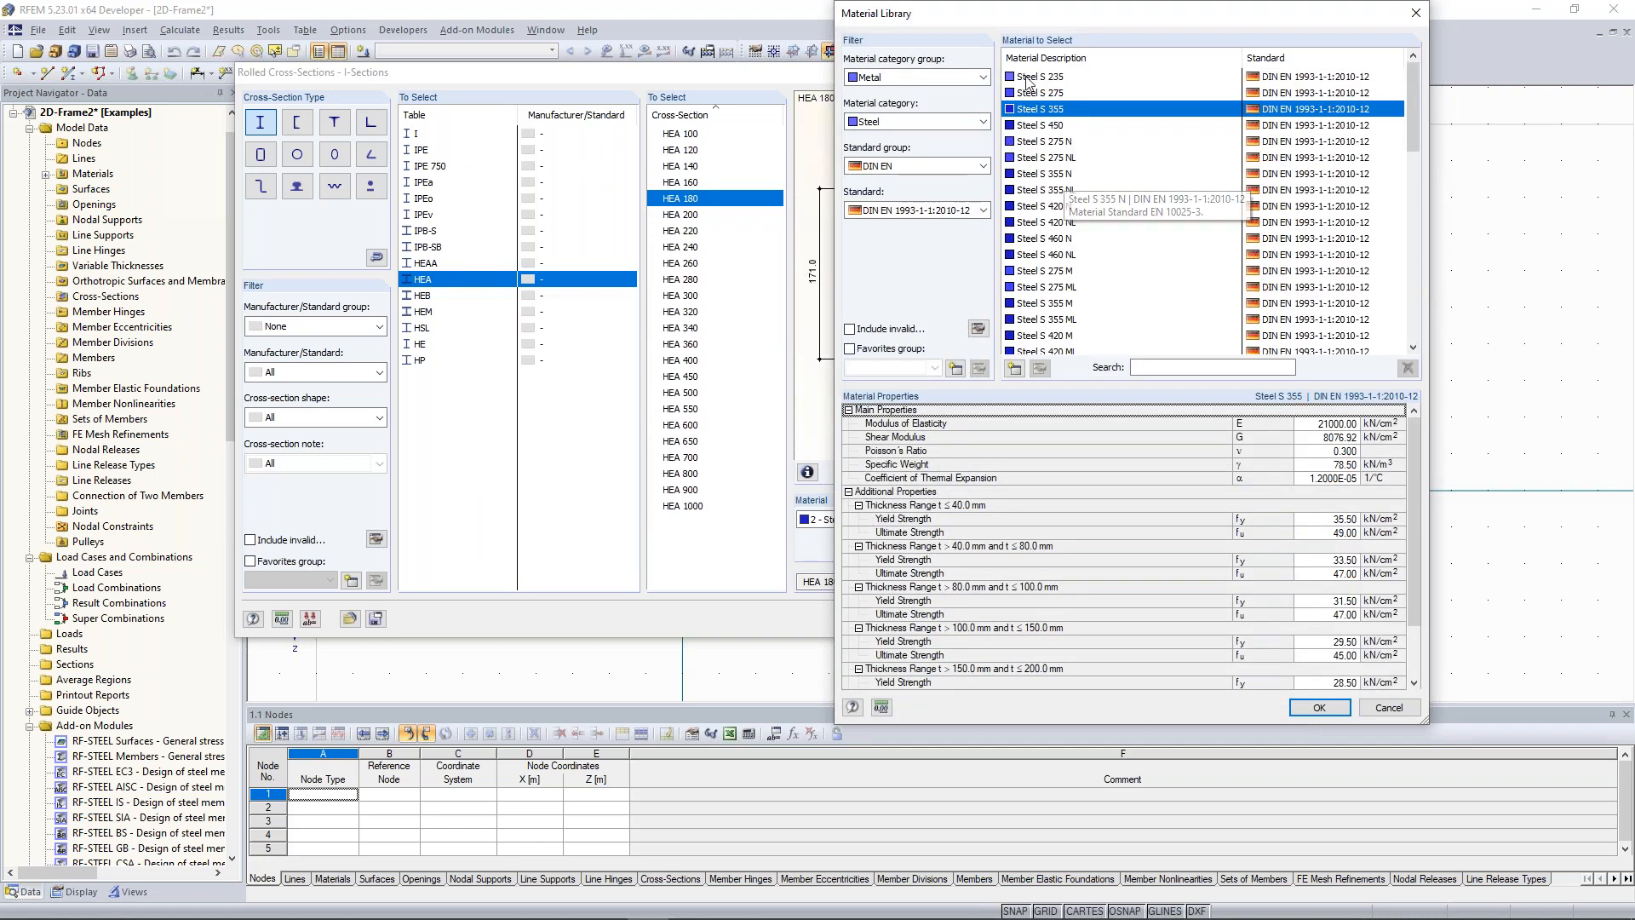
{"action": "left_click_drag", "start_coordinate": [1038, 16], "coordinate": [934, 26]}
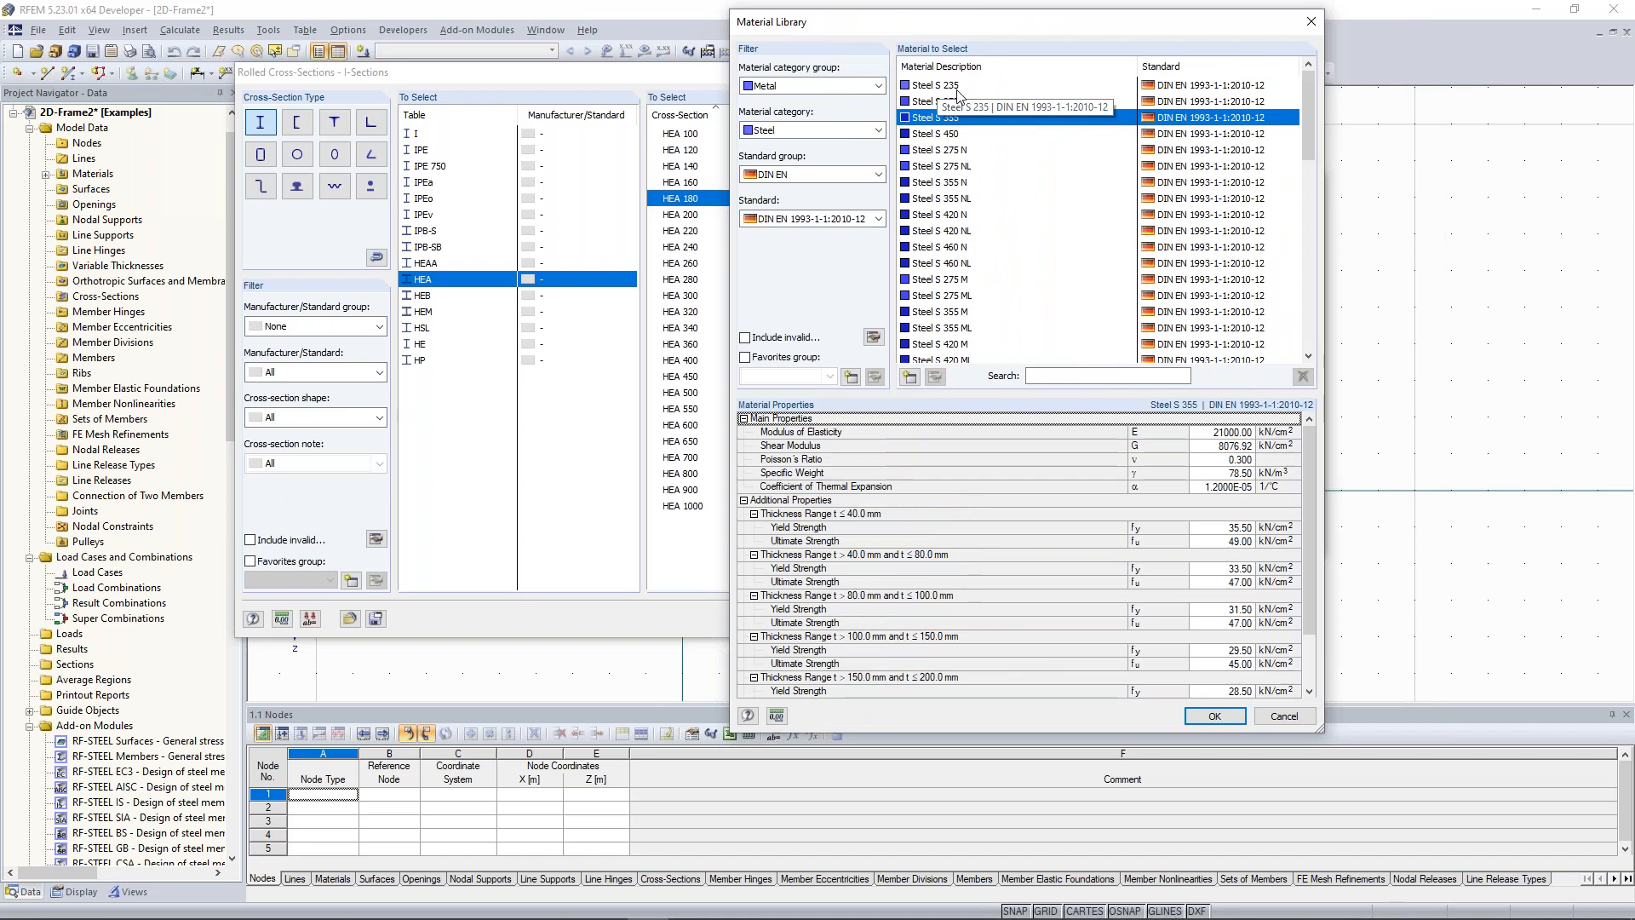
{"action": "left_click", "coordinate": [957, 86]}
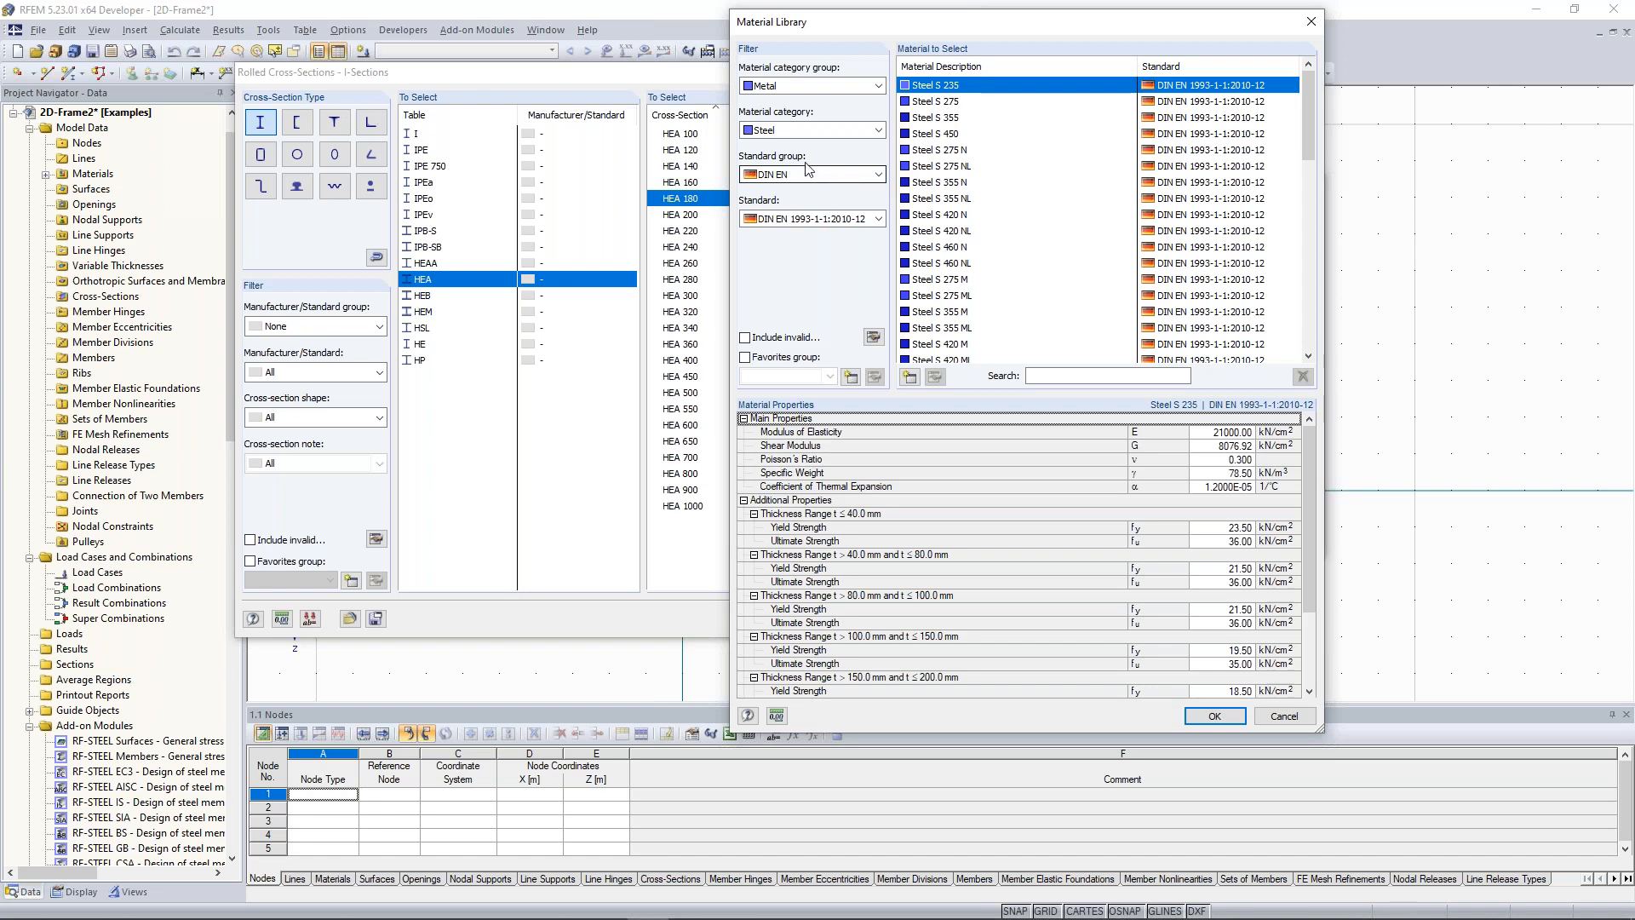
{"action": "left_click", "coordinate": [879, 176]}
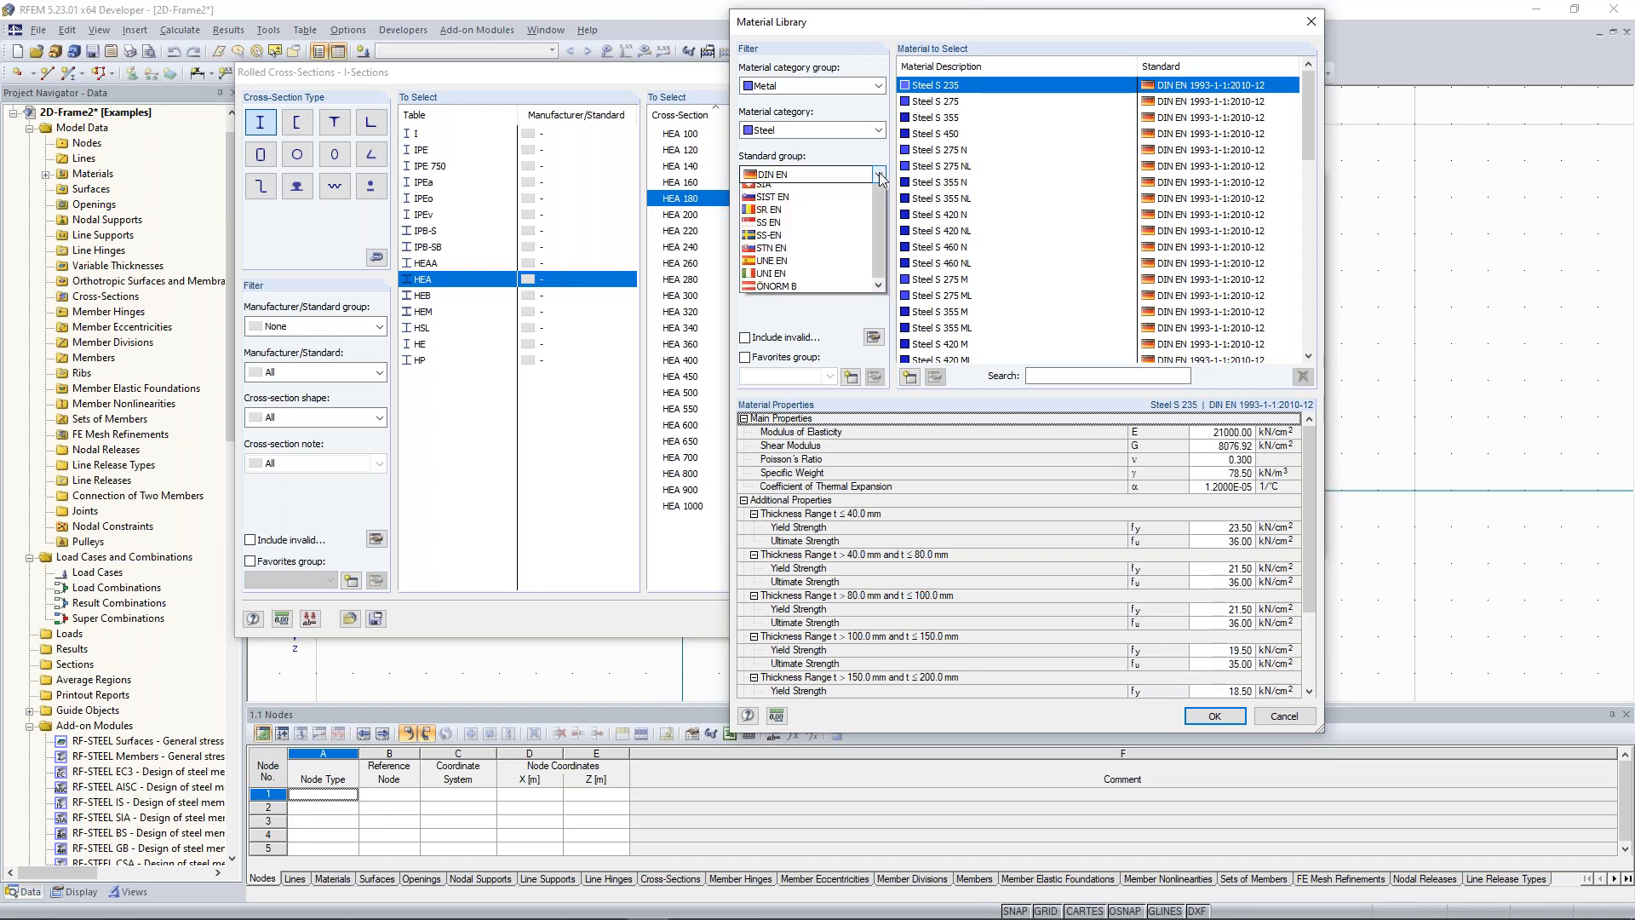
{"action": "left_click", "coordinate": [822, 218]}
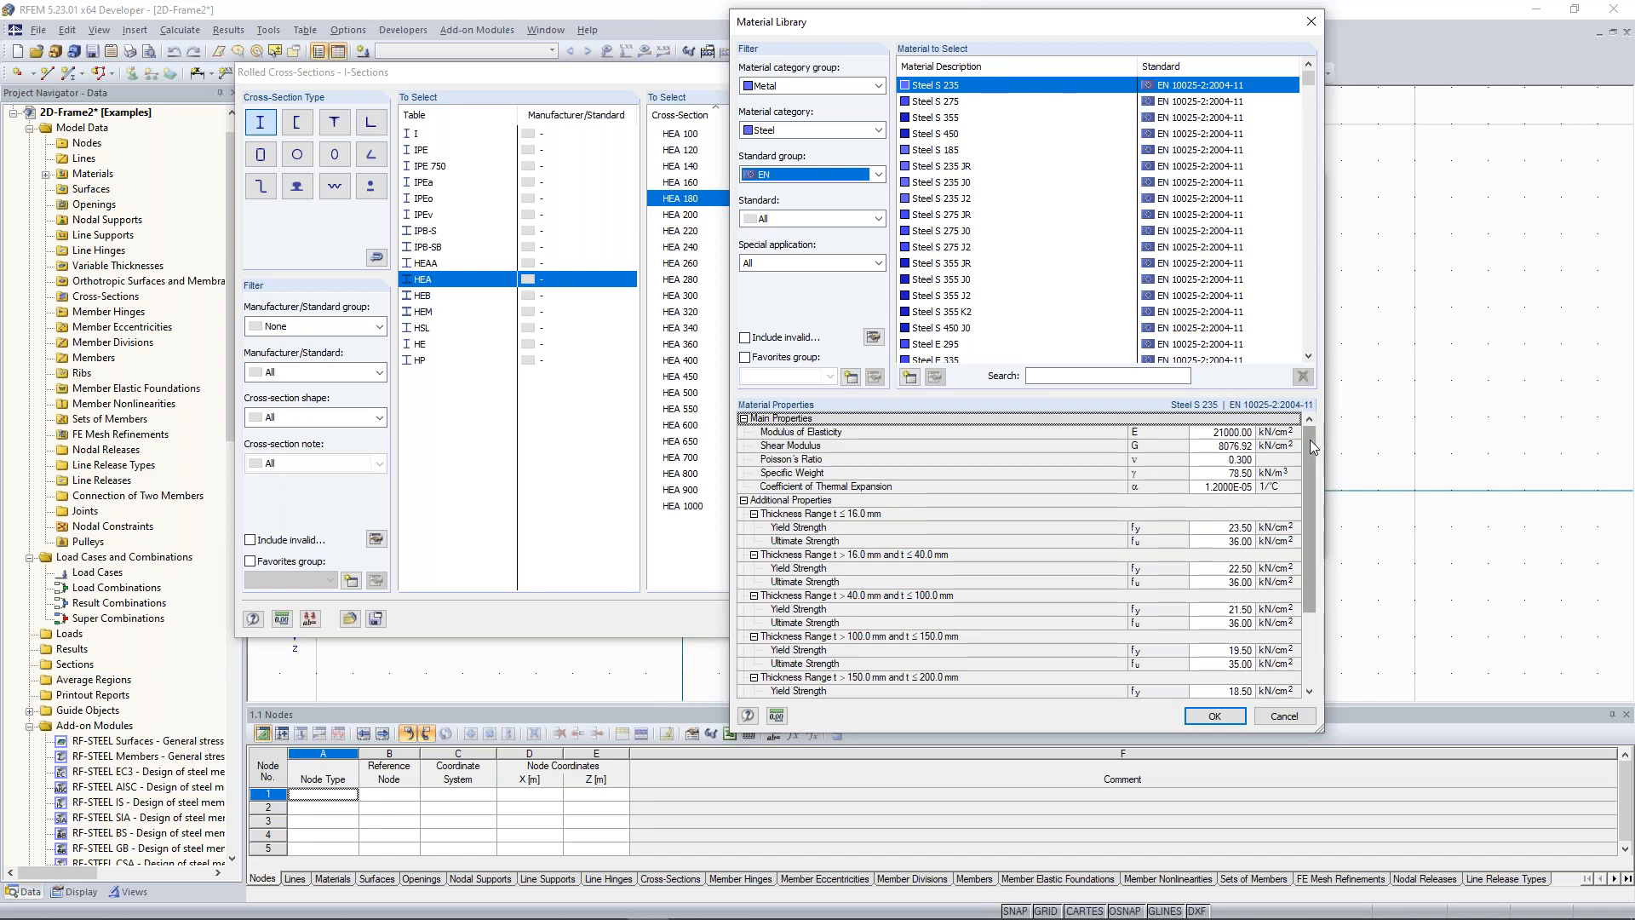
{"action": "left_click_drag", "start_coordinate": [1310, 439], "coordinate": [1311, 451]}
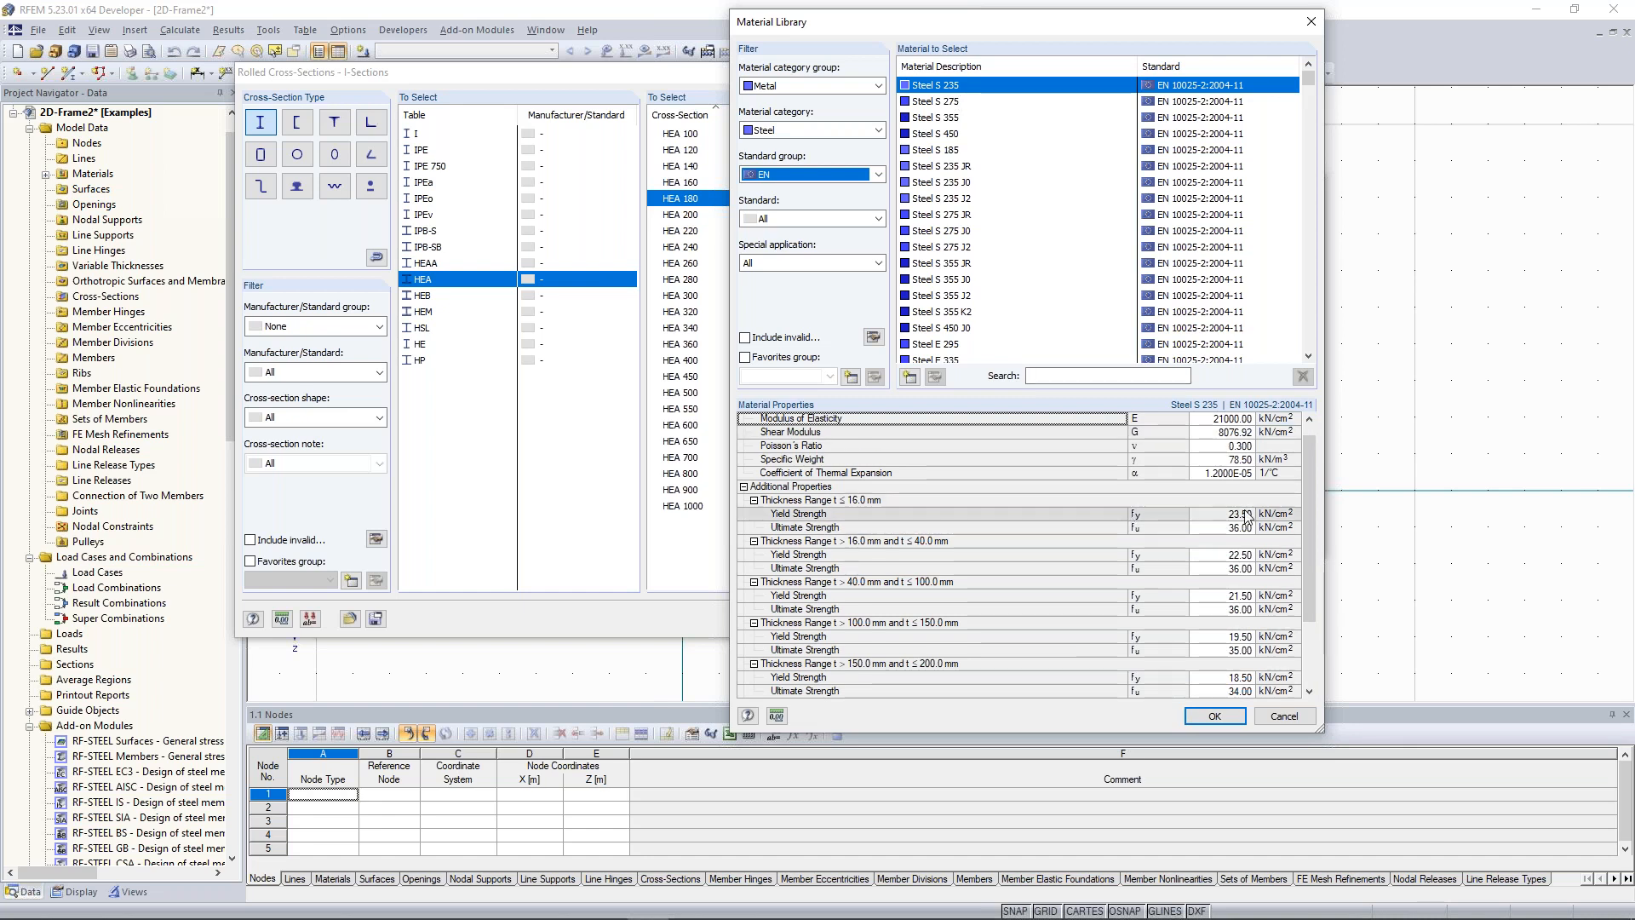
{"action": "left_click", "coordinate": [1214, 716]}
{"action": "left_click", "coordinate": [1212, 536]}
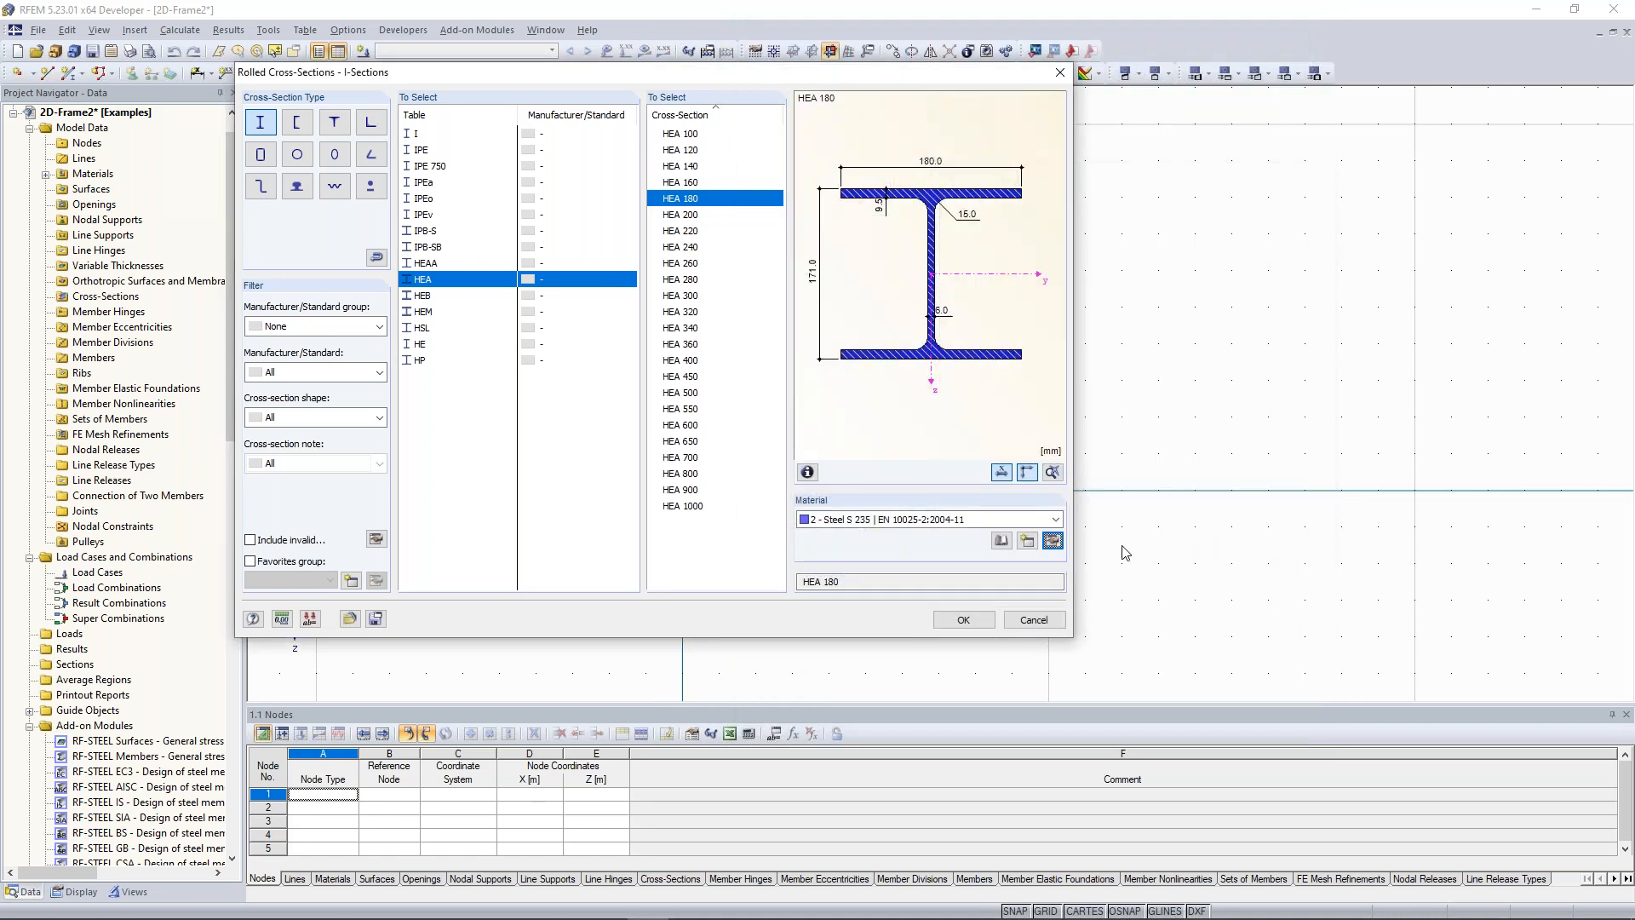
{"action": "left_click", "coordinate": [919, 522]}
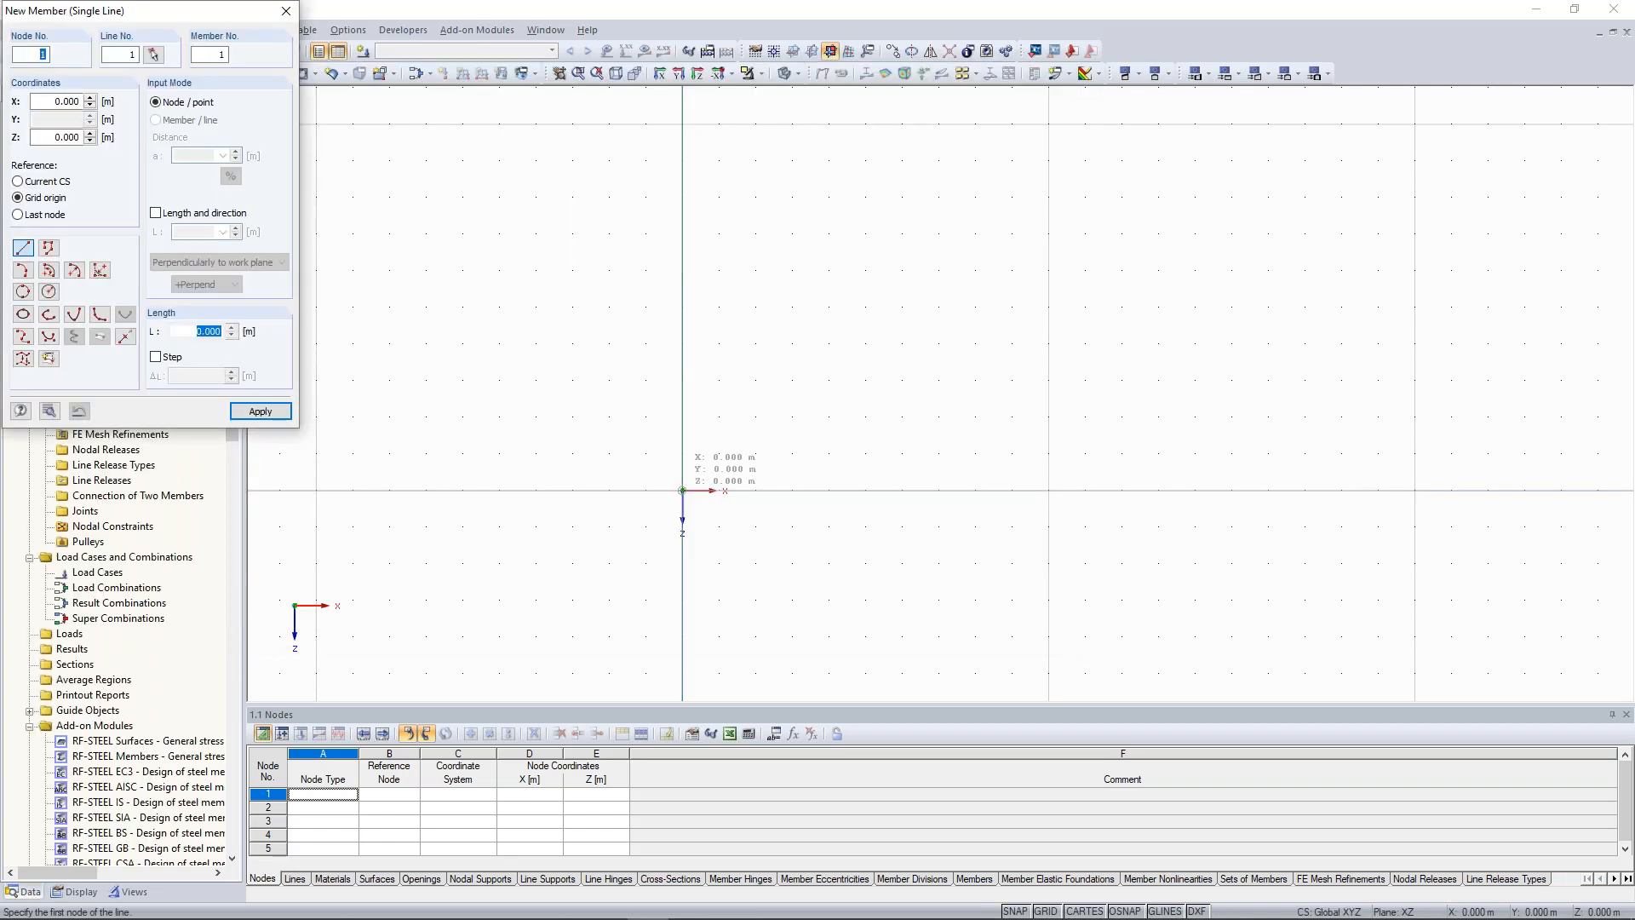
Place the HEA 180 member as a vertical column 9 m long, starting at the grid origin
{"action": "left_click", "coordinate": [682, 491]}
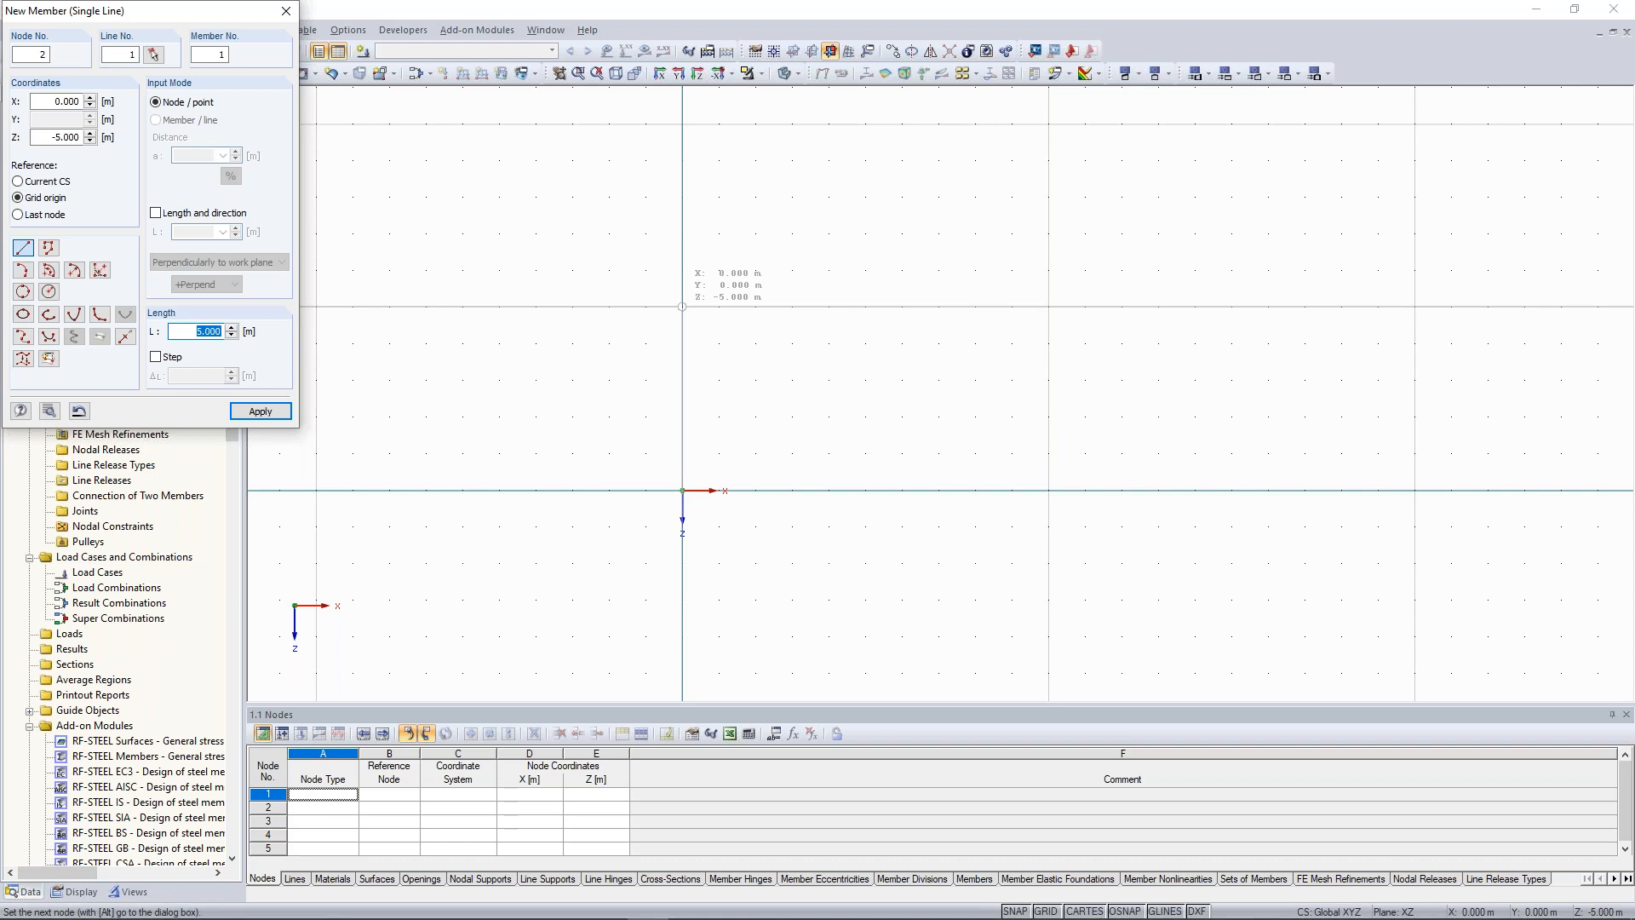
{"action": "type", "text": "9"}
{"action": "key", "text": "Return"}
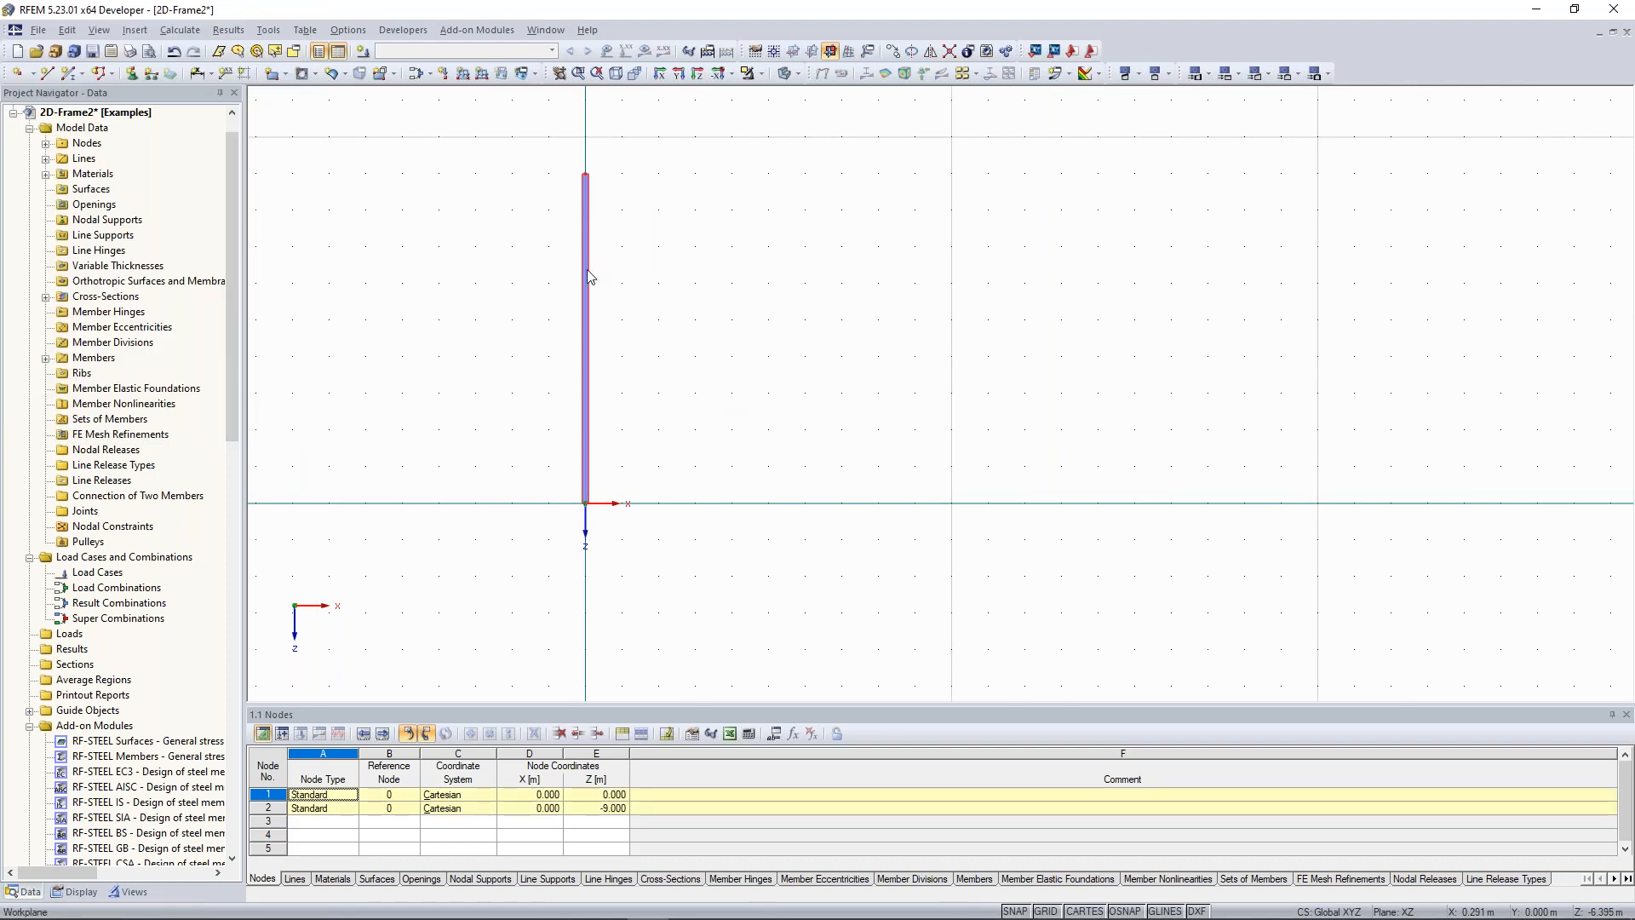
Copy the column with a displacement of 8 m in the X direction
{"action": "right_click", "coordinate": [586, 269]}
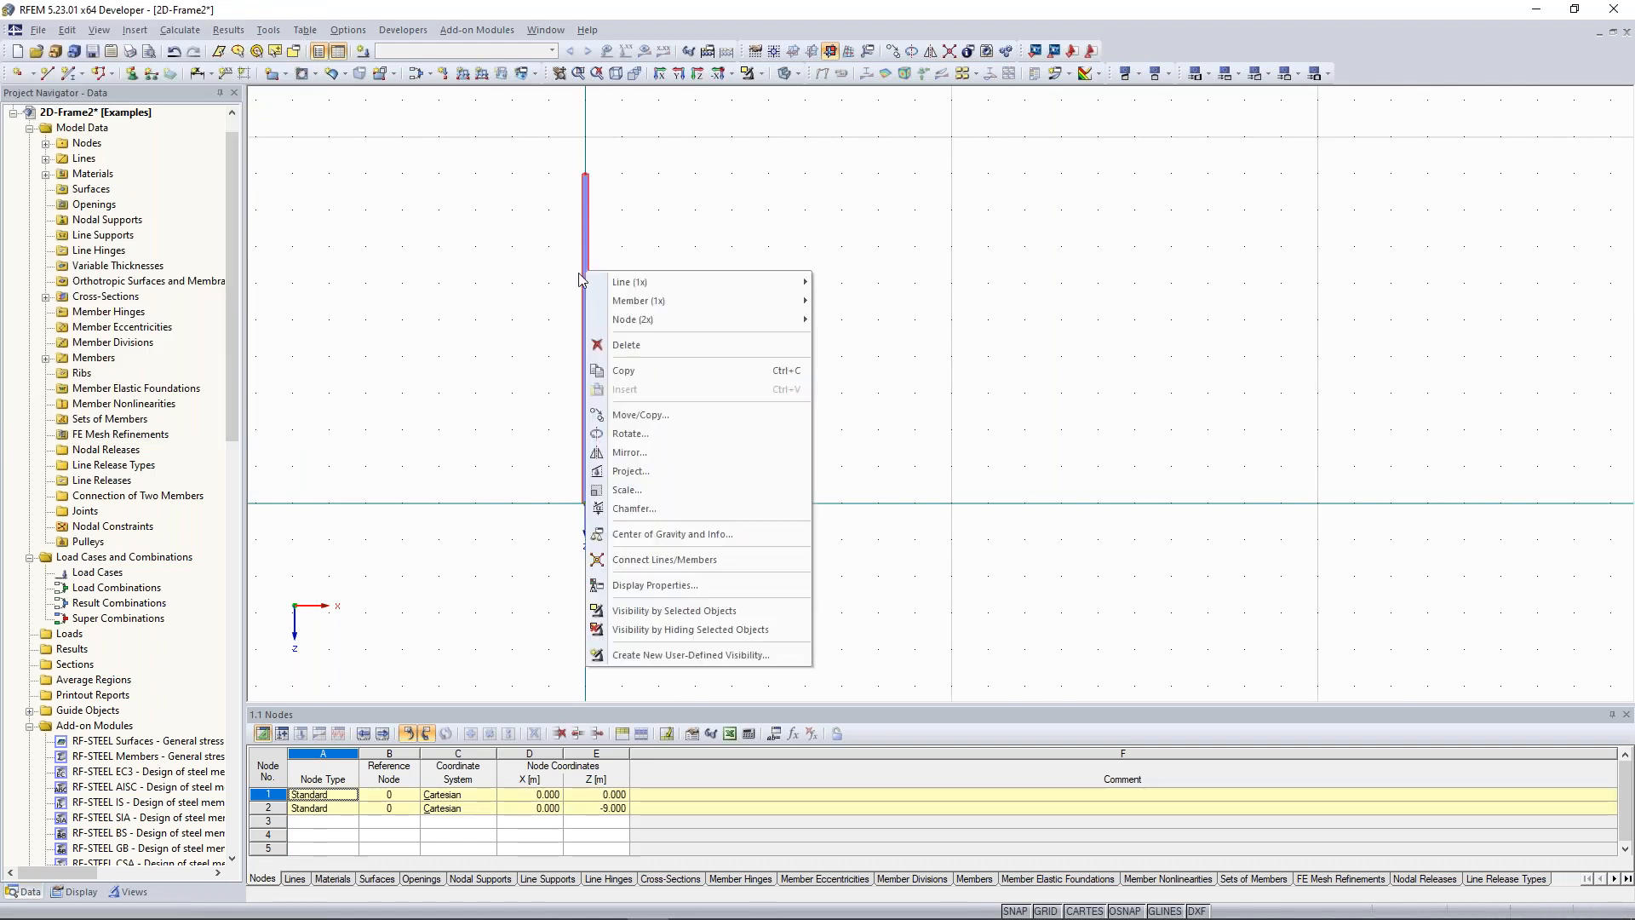
{"action": "left_click", "coordinate": [637, 415]}
{"action": "left_click", "coordinate": [602, 313]}
{"action": "left_click_drag", "start_coordinate": [672, 256], "coordinate": [1101, 170]}
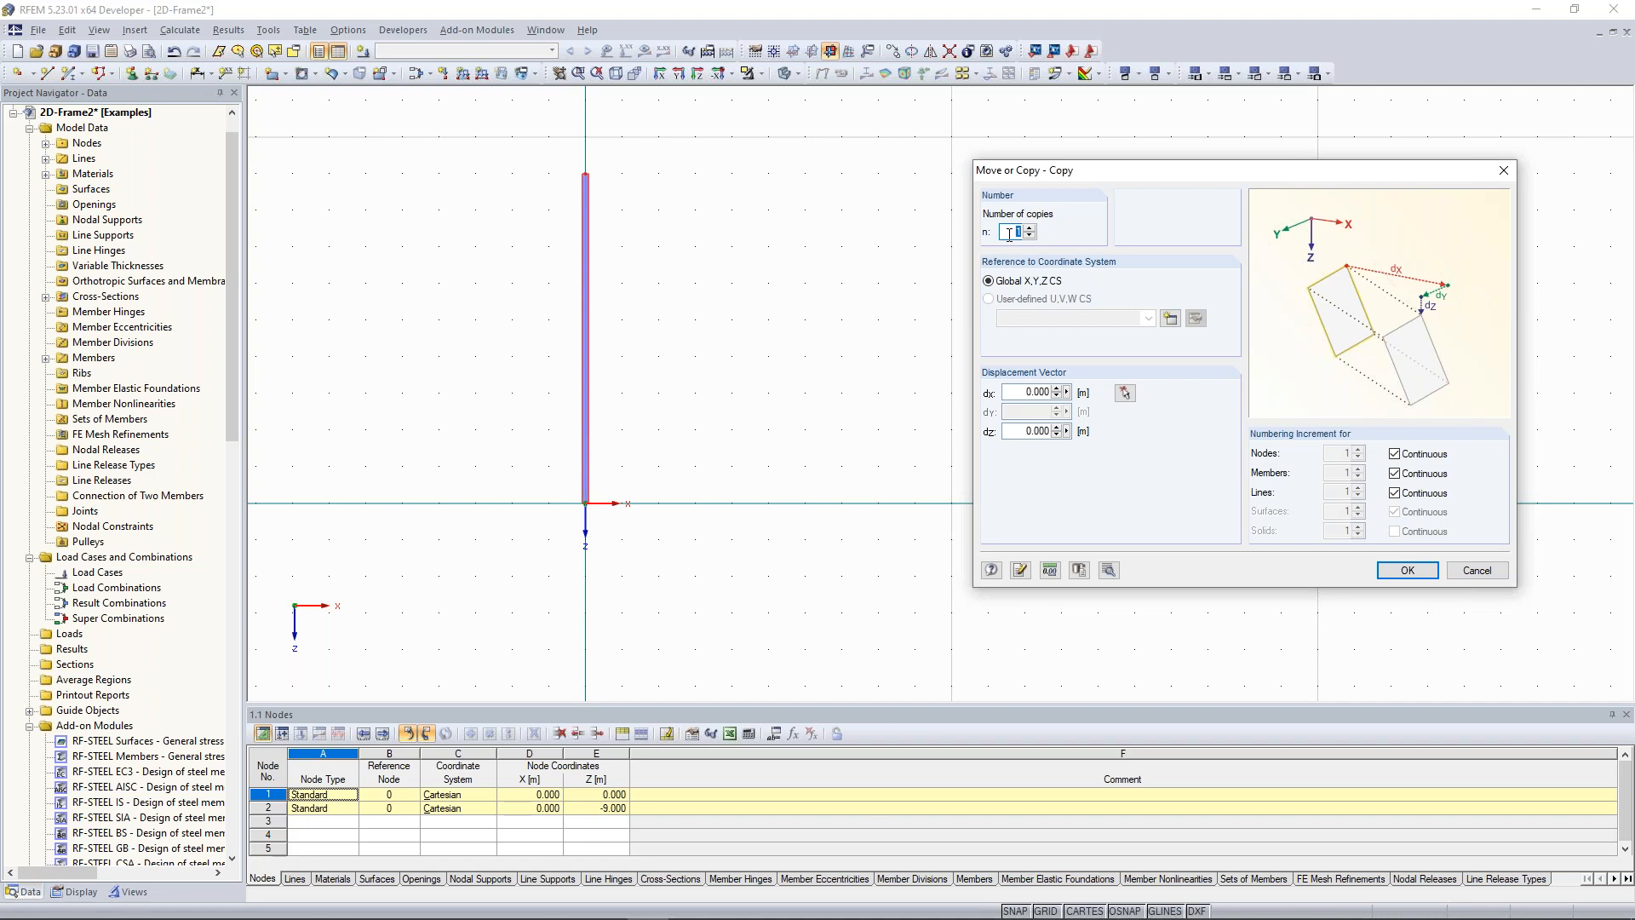
{"action": "key", "text": "Tab"}
{"action": "type", "text": "8"}
{"action": "left_click", "coordinate": [1408, 569]}
{"action": "left_click", "coordinate": [977, 413]}
{"action": "middle_click_drag", "start_coordinate": [637, 341], "coordinate": [648, 353]}
{"action": "left_click_drag", "start_coordinate": [529, 139], "coordinate": [997, 555]}
{"action": "middle_click_drag", "start_coordinate": [764, 322], "coordinate": [780, 348]}
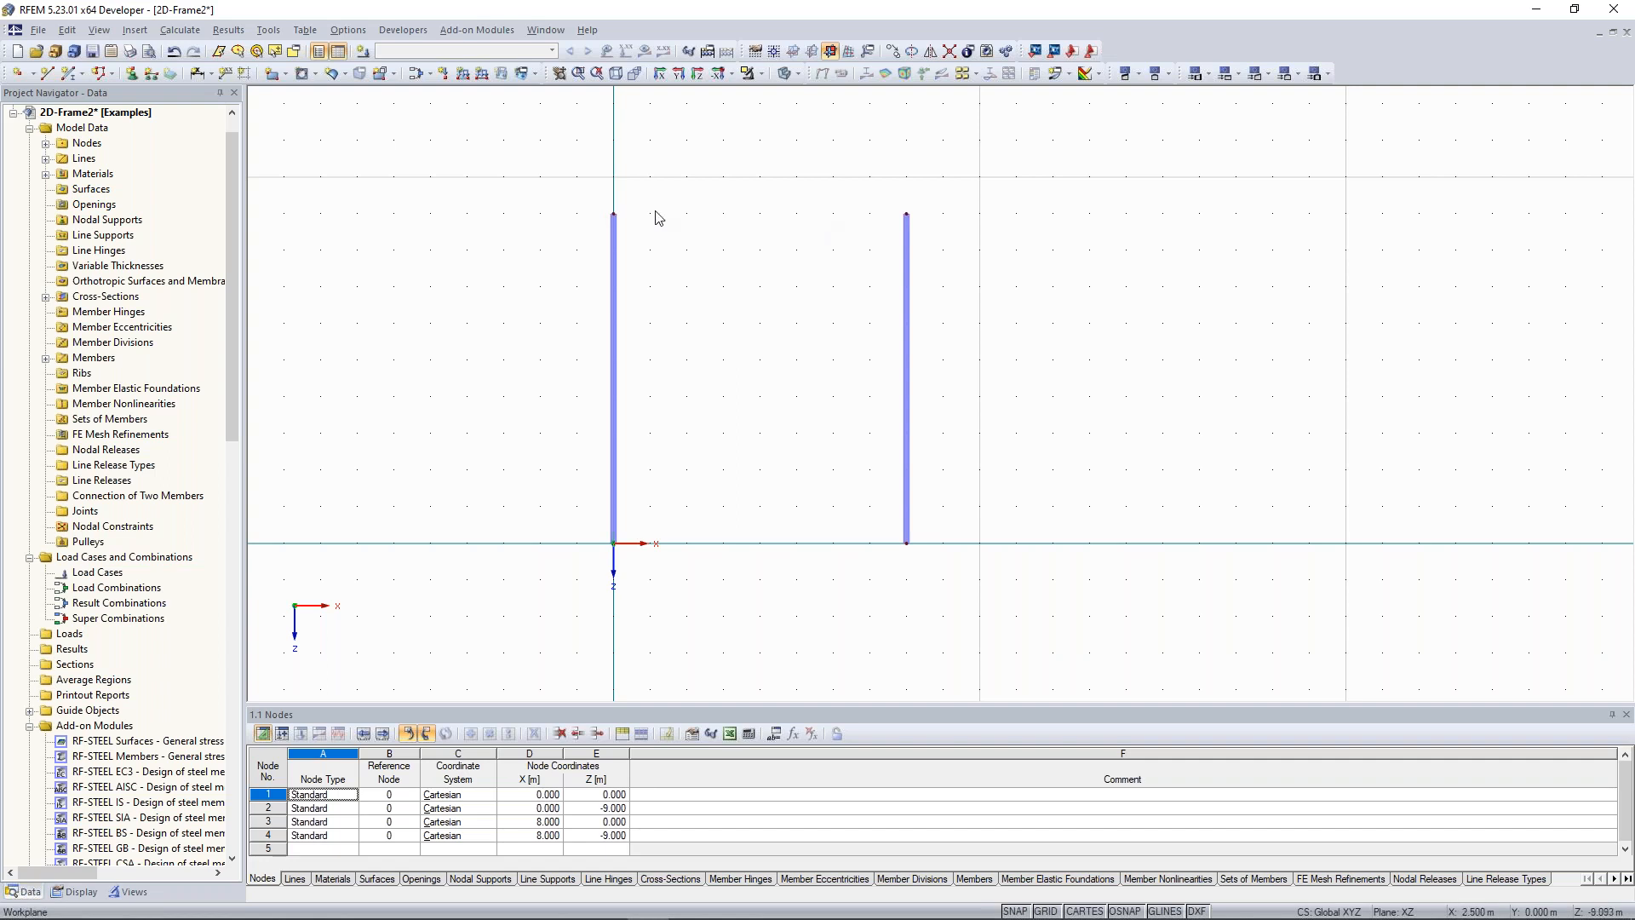
{"action": "scroll", "coordinate": [746, 227], "scroll_direction": "up", "scroll_amount": 1}
{"action": "middle_click_drag", "start_coordinate": [749, 234], "coordinate": [798, 201]}
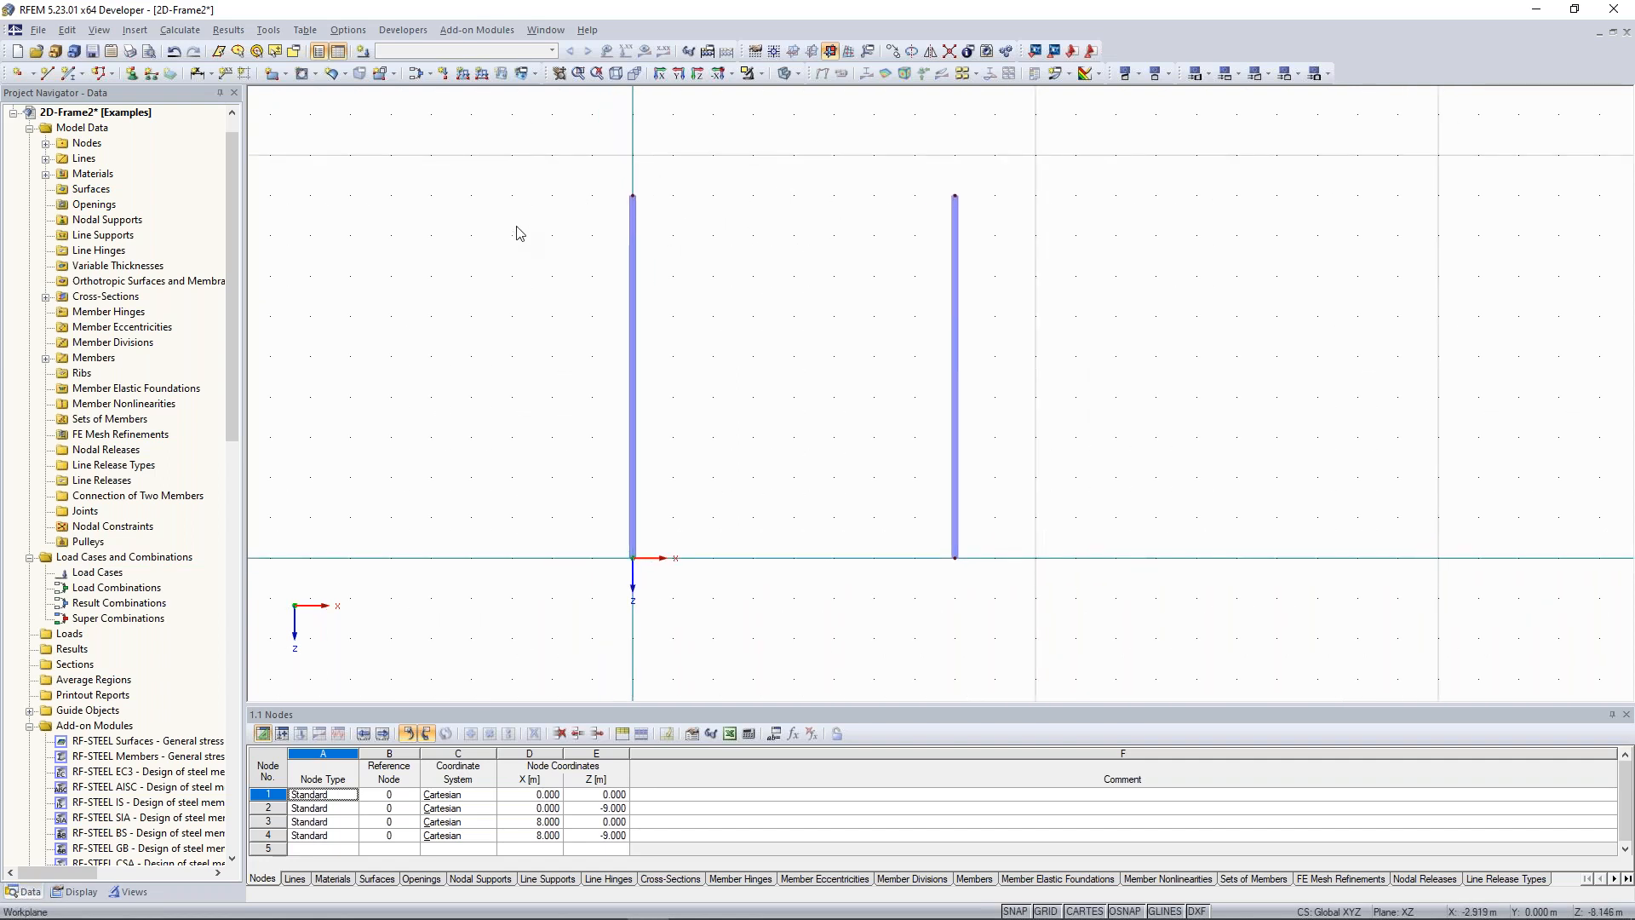
Start a new beam member and choose IPE 270 from the library's rolled I-sections for its new cross-section
{"action": "left_click", "coordinate": [70, 74]}
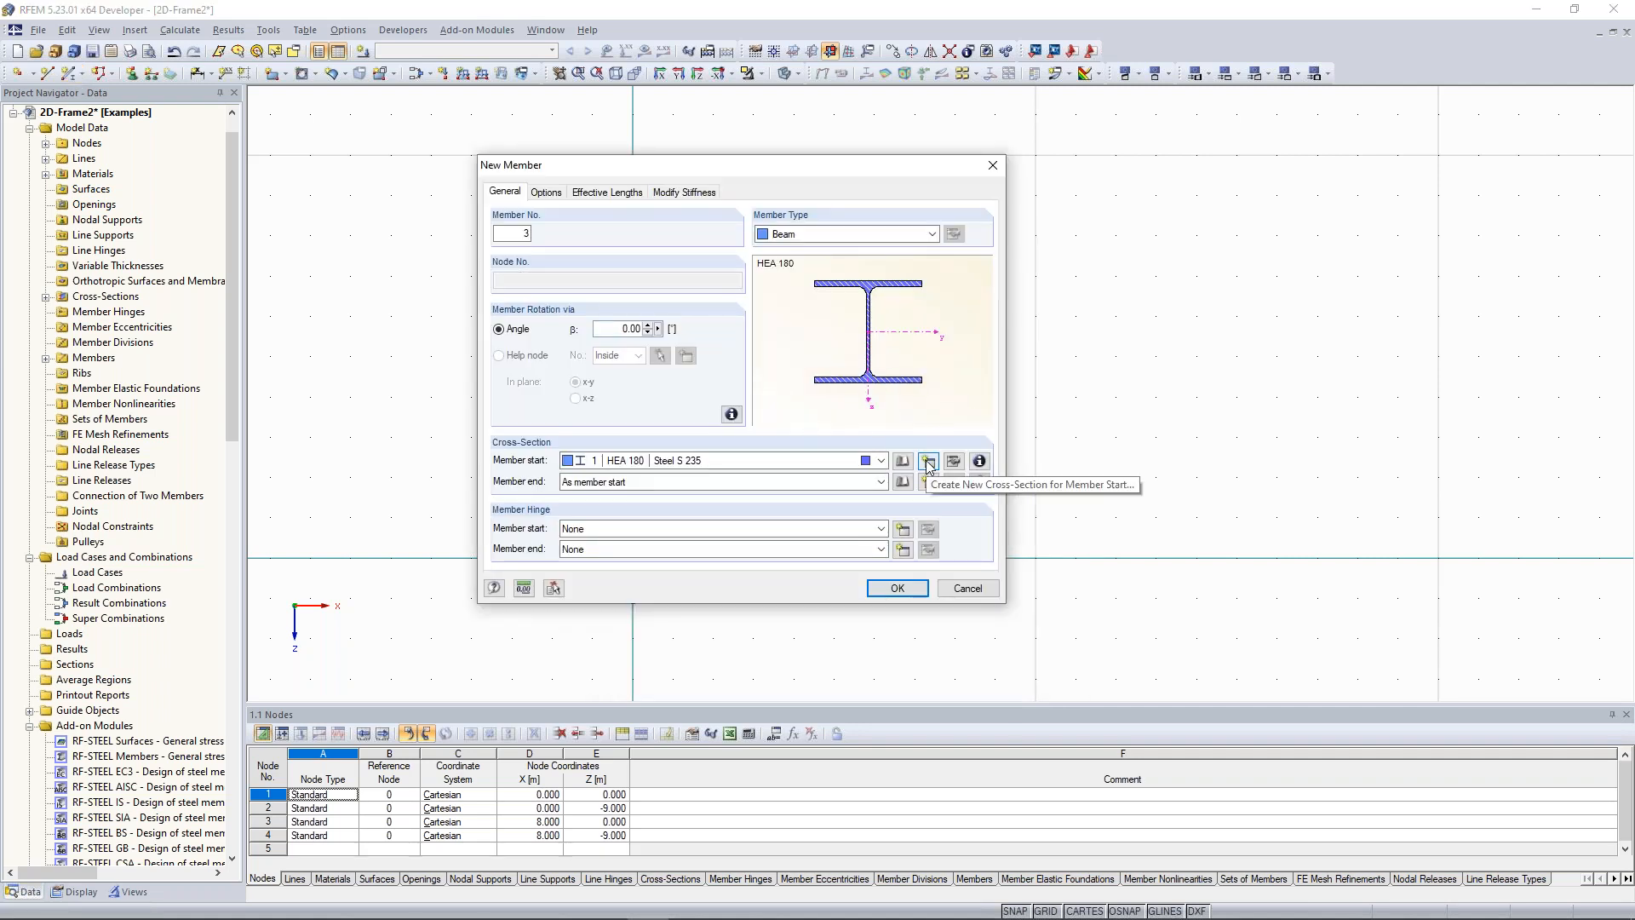
{"action": "left_click", "coordinate": [927, 463]}
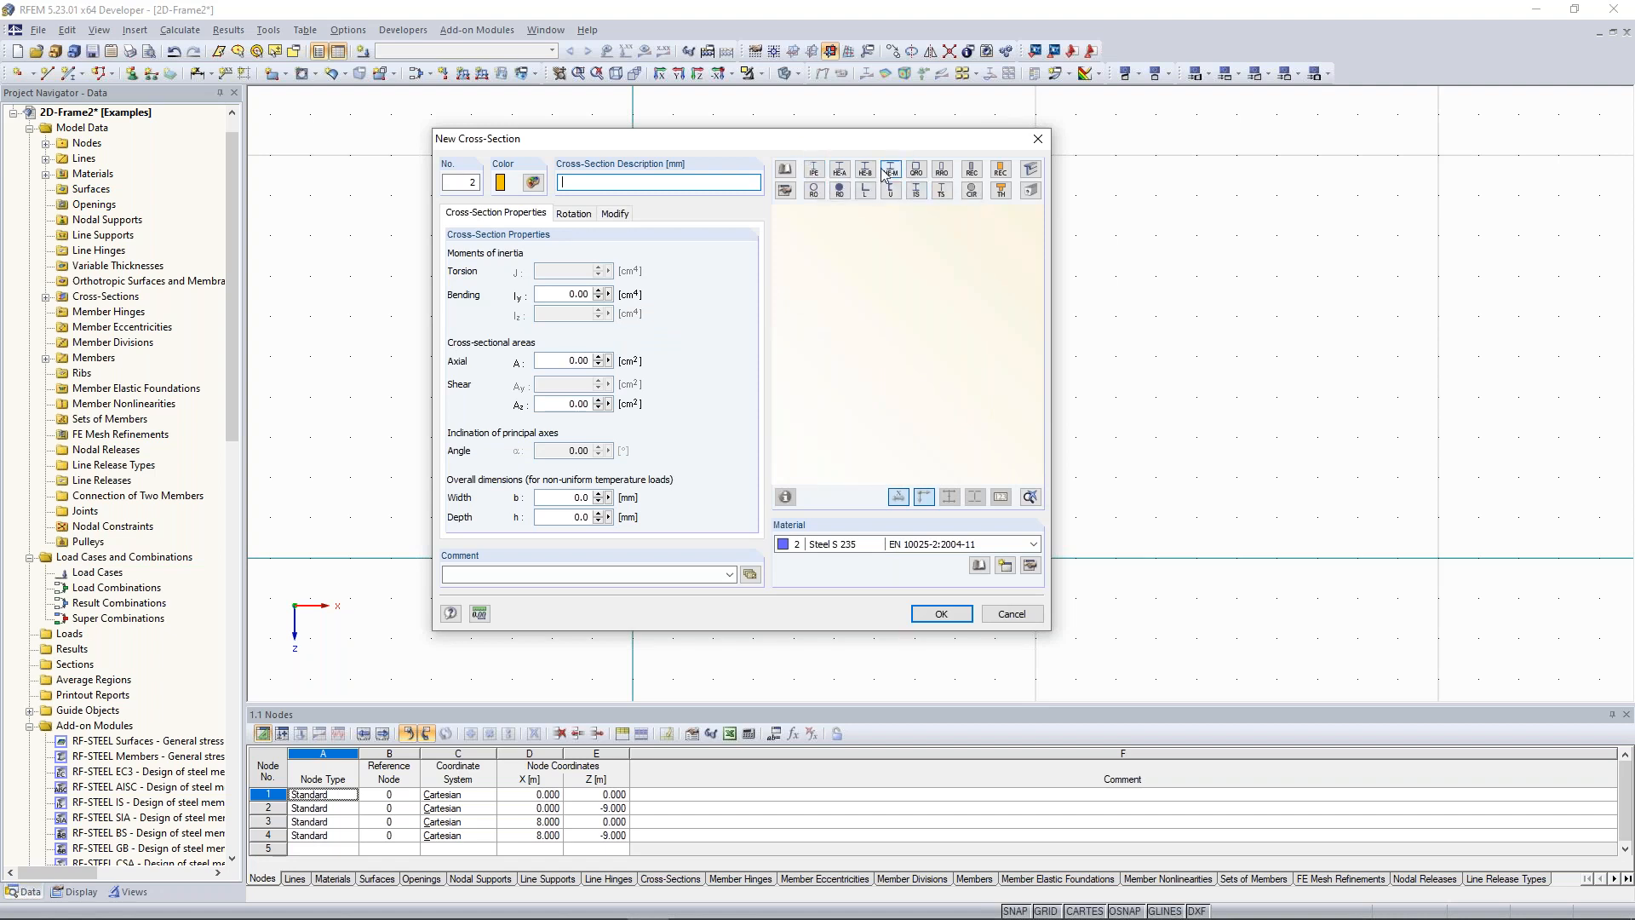
{"action": "left_click", "coordinate": [787, 170]}
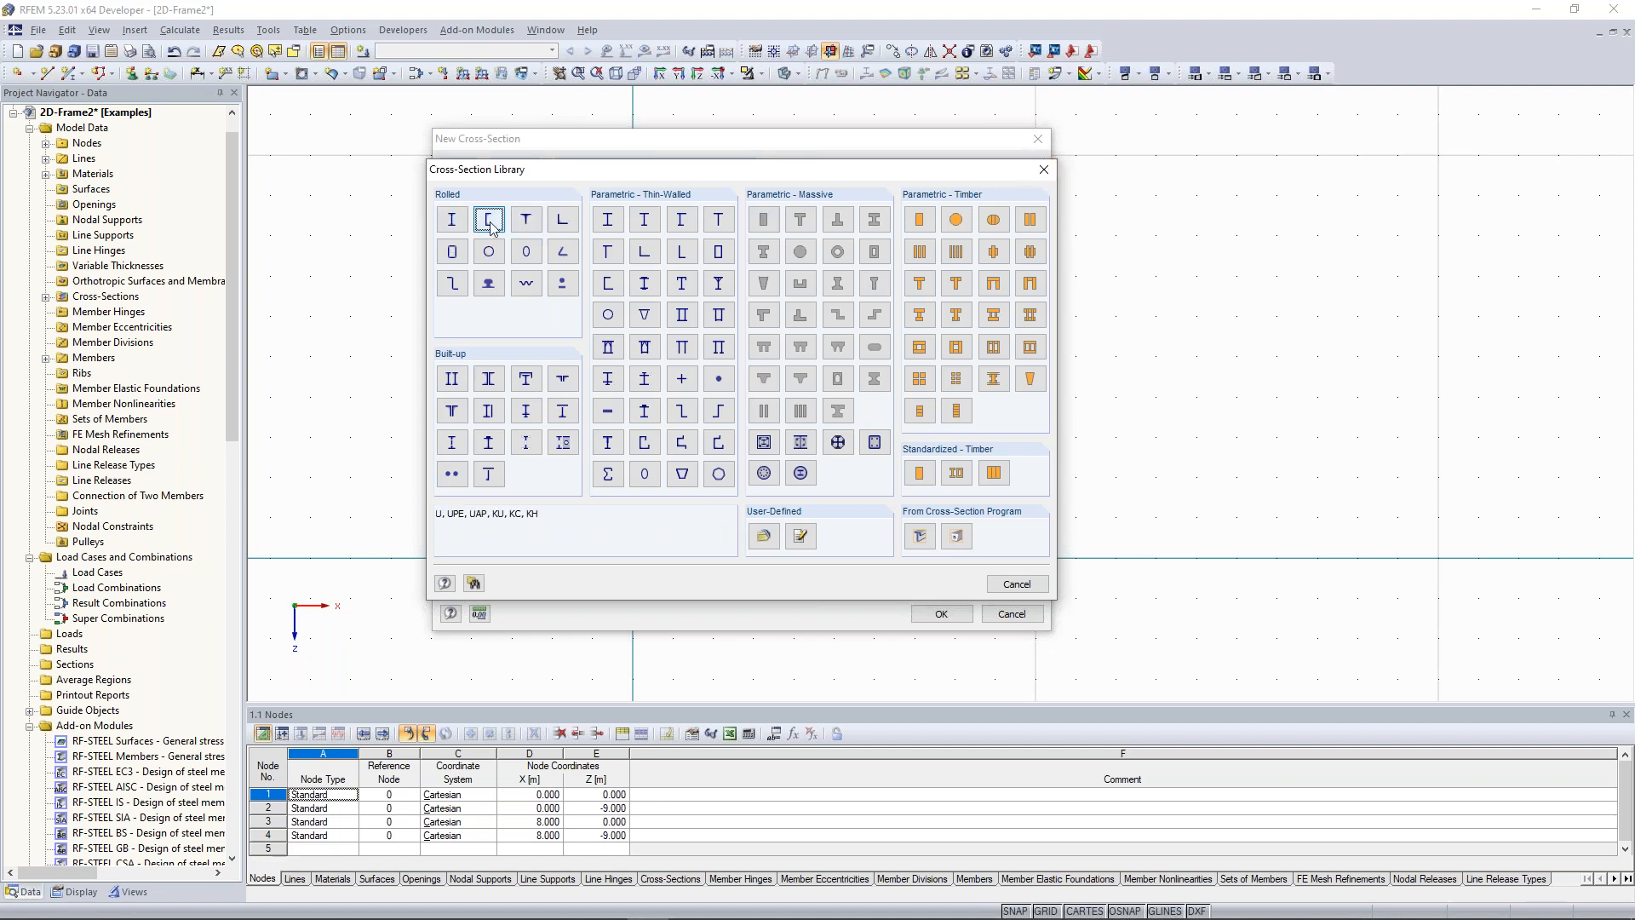
{"action": "left_click_drag", "start_coordinate": [709, 175], "coordinate": [539, 264]}
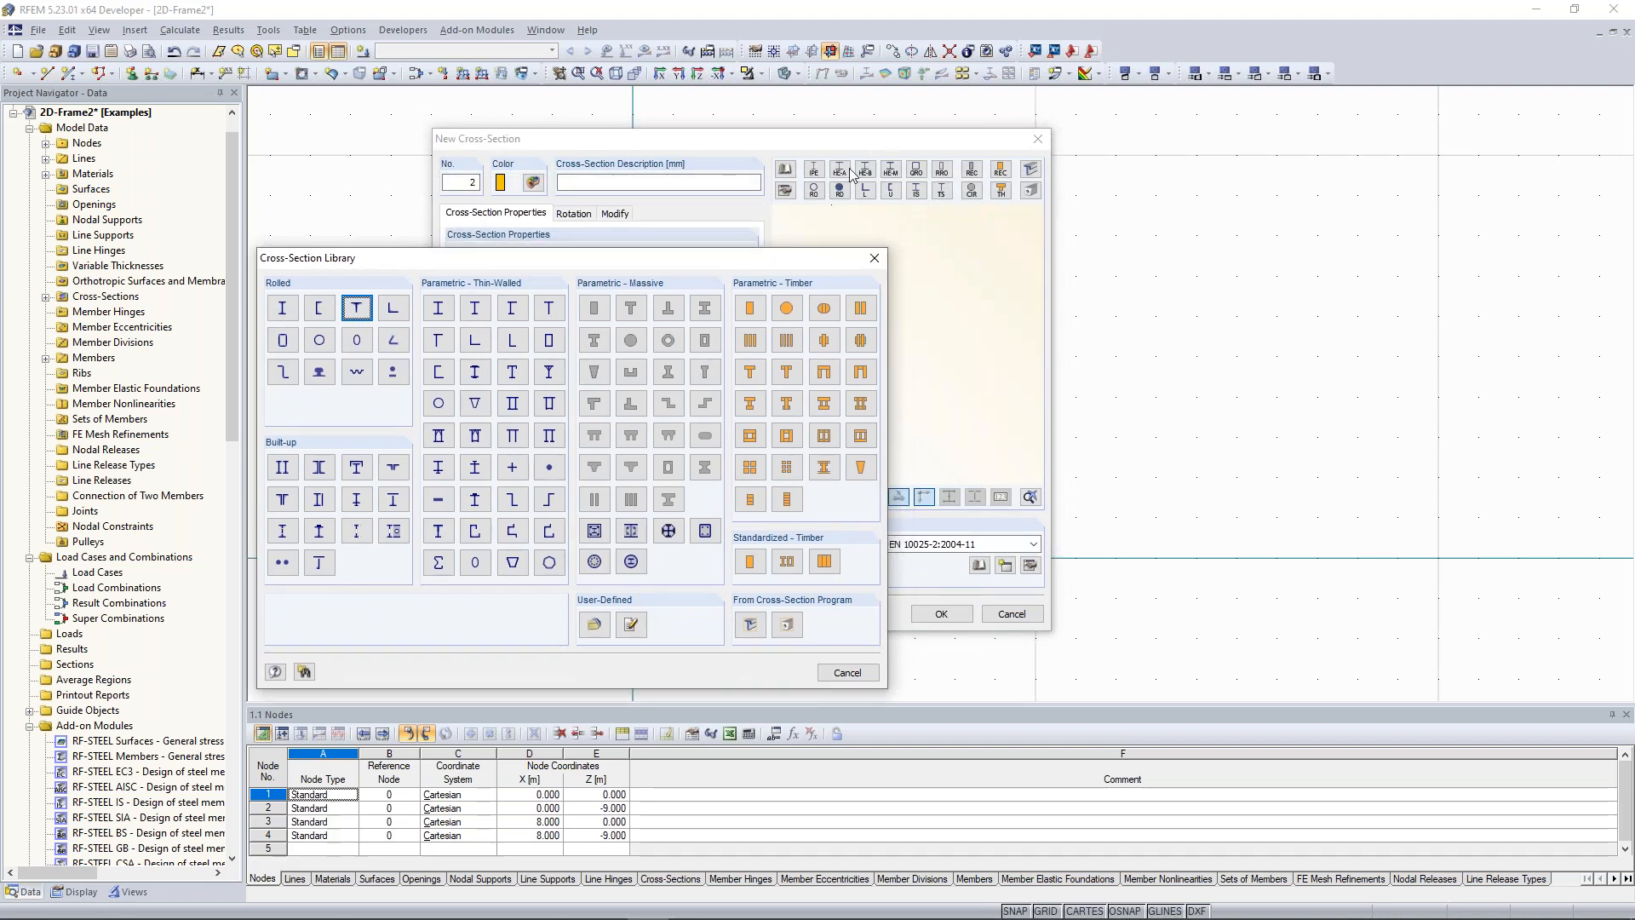
{"action": "left_click", "coordinate": [284, 311]}
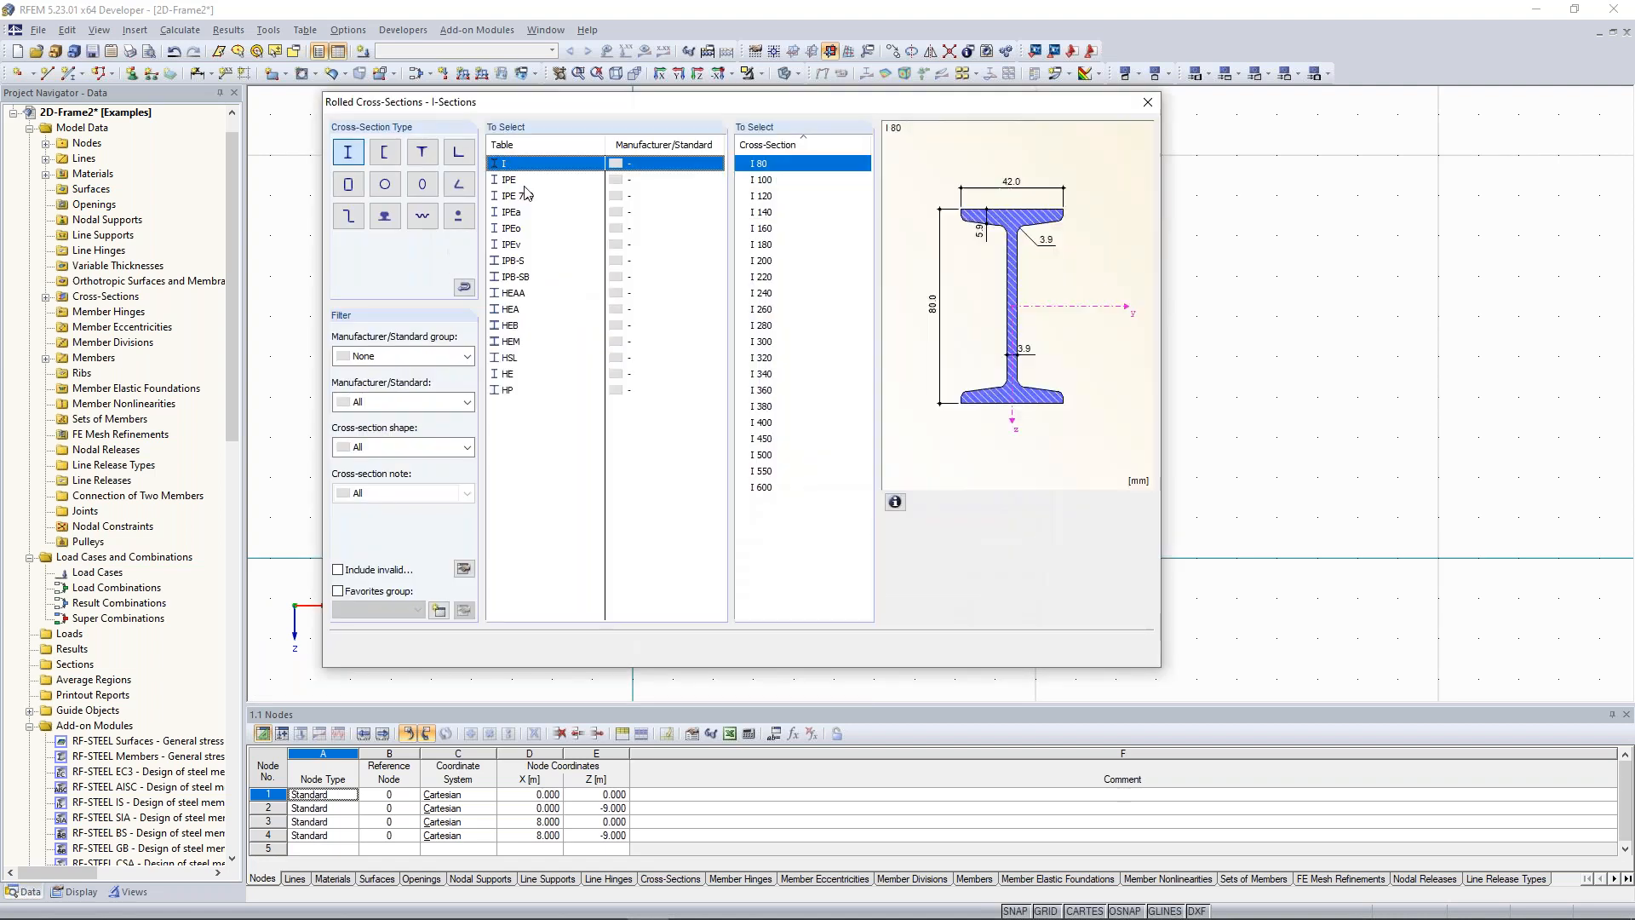
{"action": "left_click", "coordinate": [517, 182]}
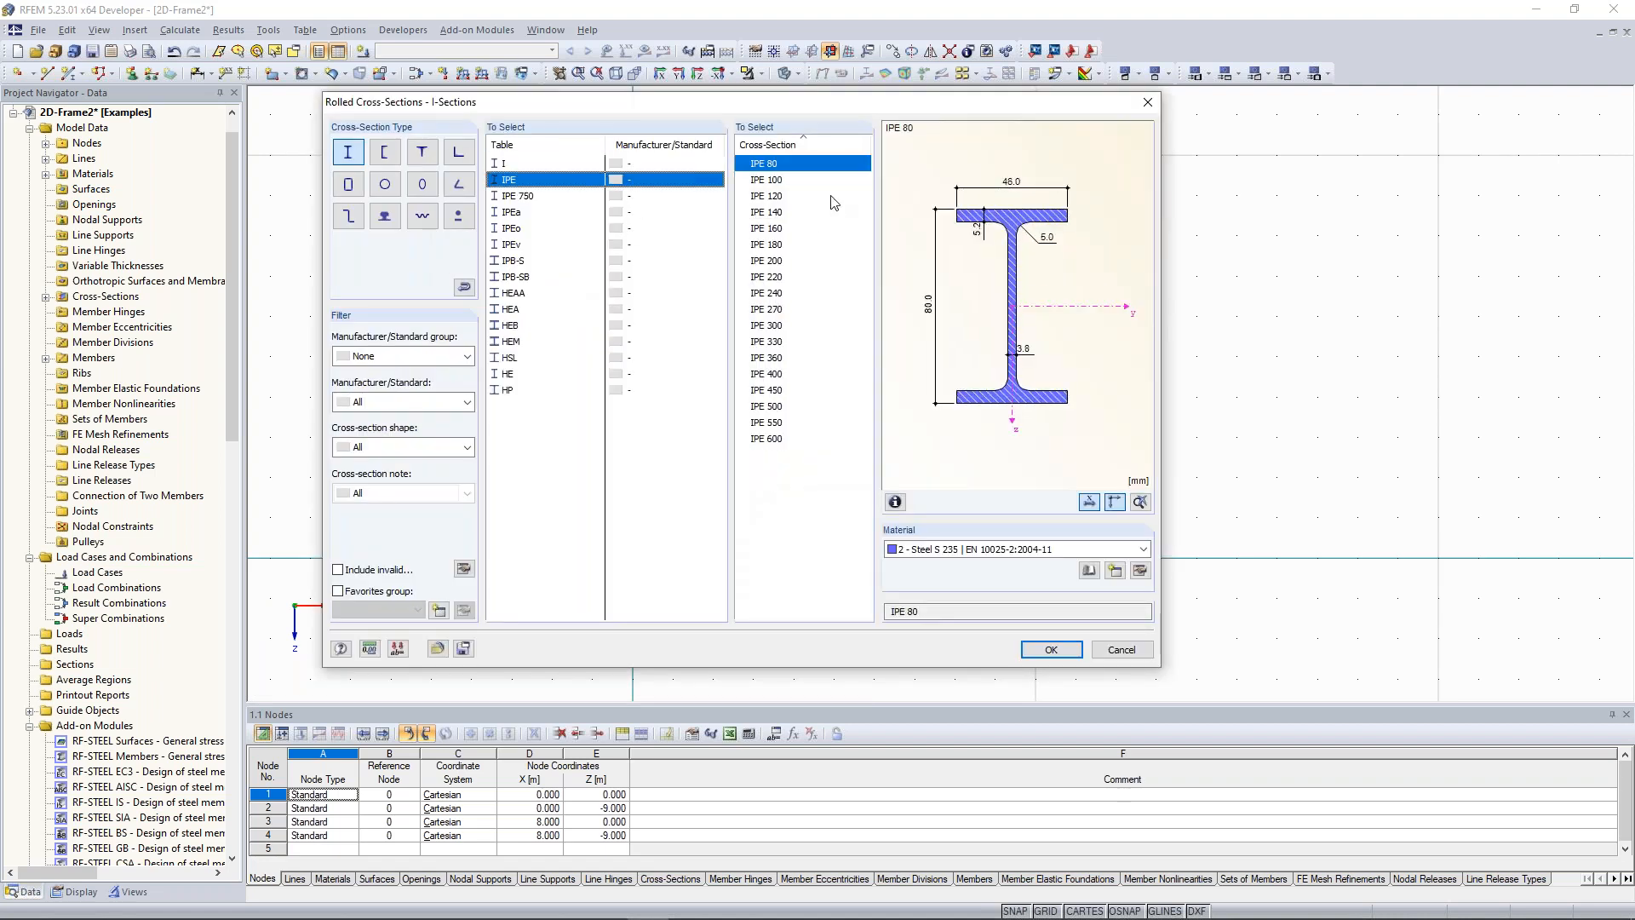
{"action": "left_click", "coordinate": [771, 309]}
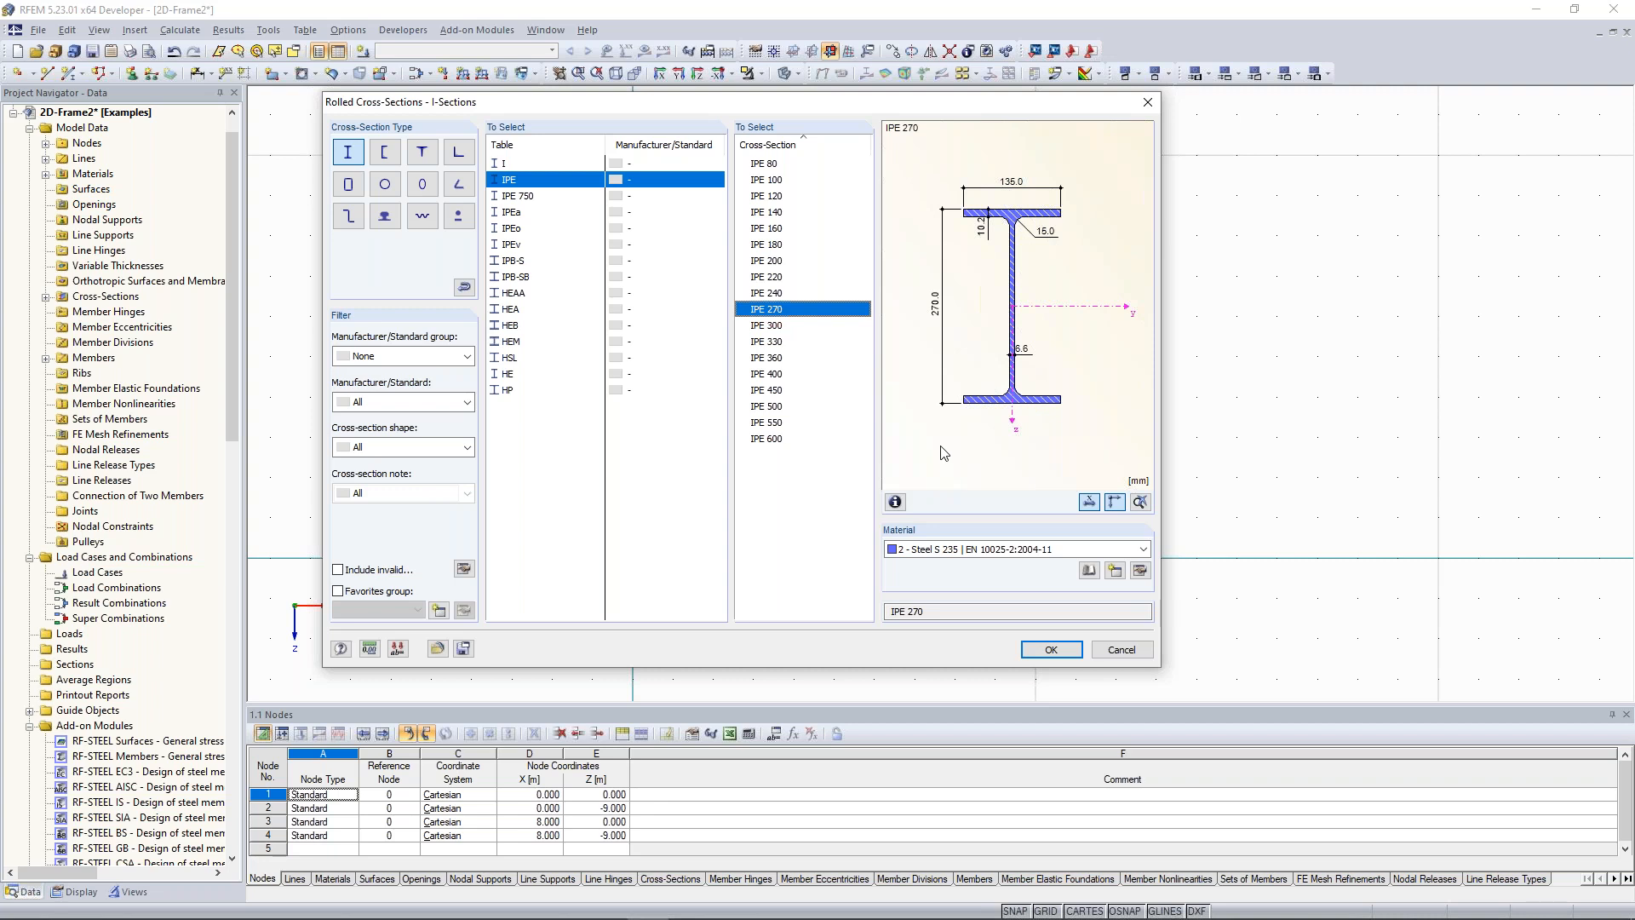
Review the section properties of IPE 270, including the cross-sectional area and the moments of inertia
{"action": "left_click", "coordinate": [895, 504]}
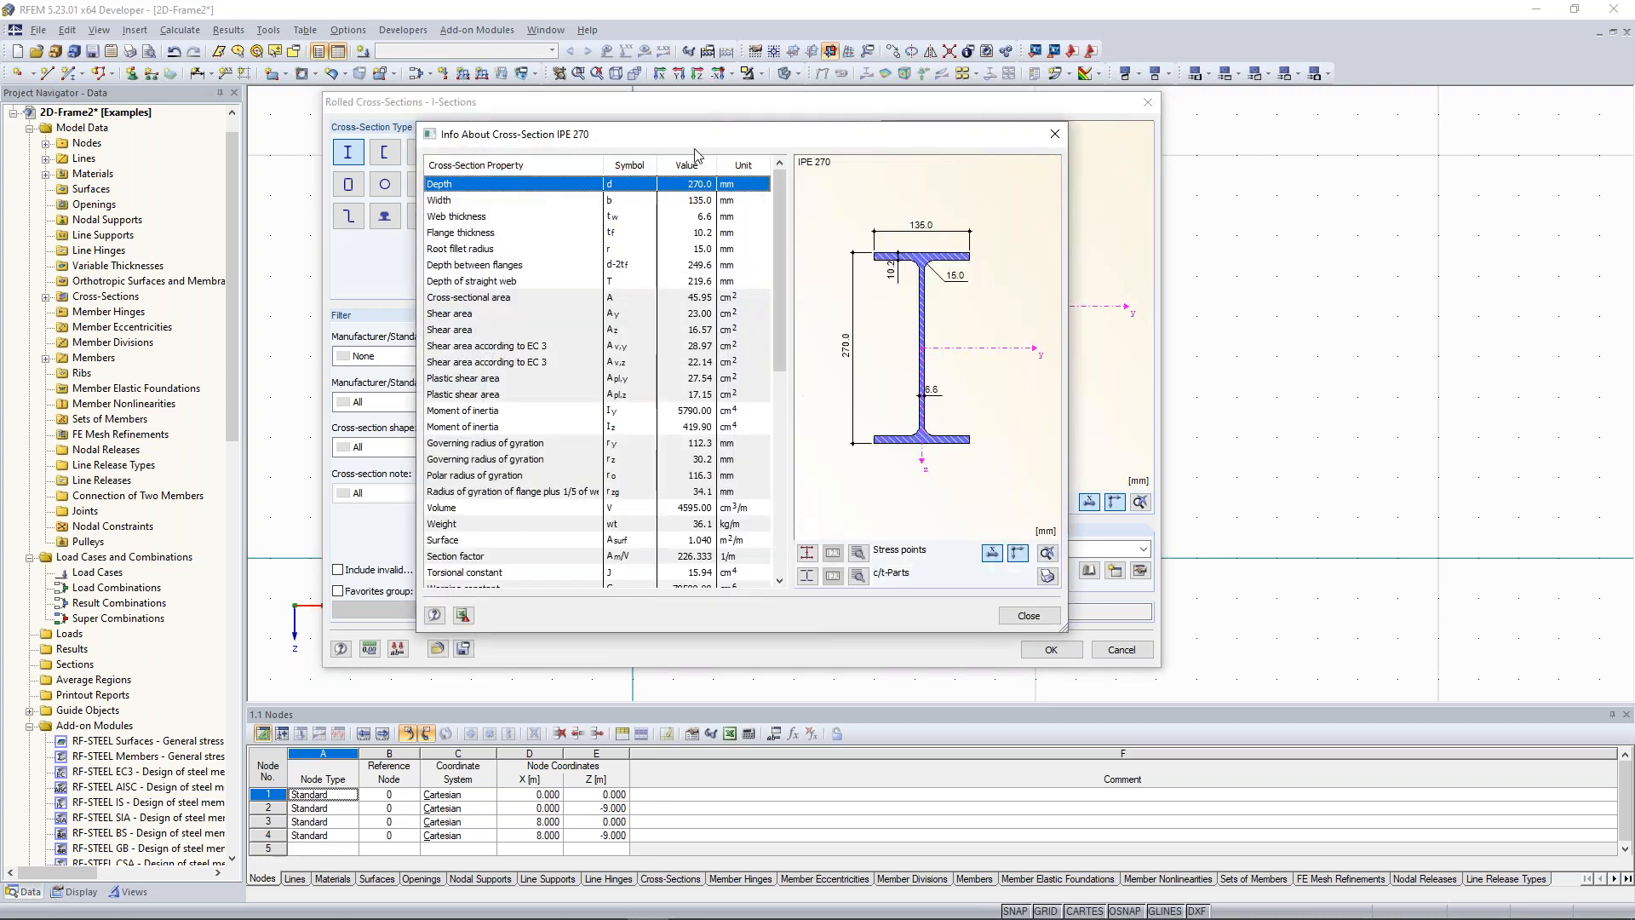
{"action": "mouse_move", "coordinate": [779, 192]}
{"action": "left_mouse_down"}
{"action": "mouse_move", "coordinate": [764, 413]}
{"action": "mouse_move", "coordinate": [783, 178]}
{"action": "left_mouse_up"}
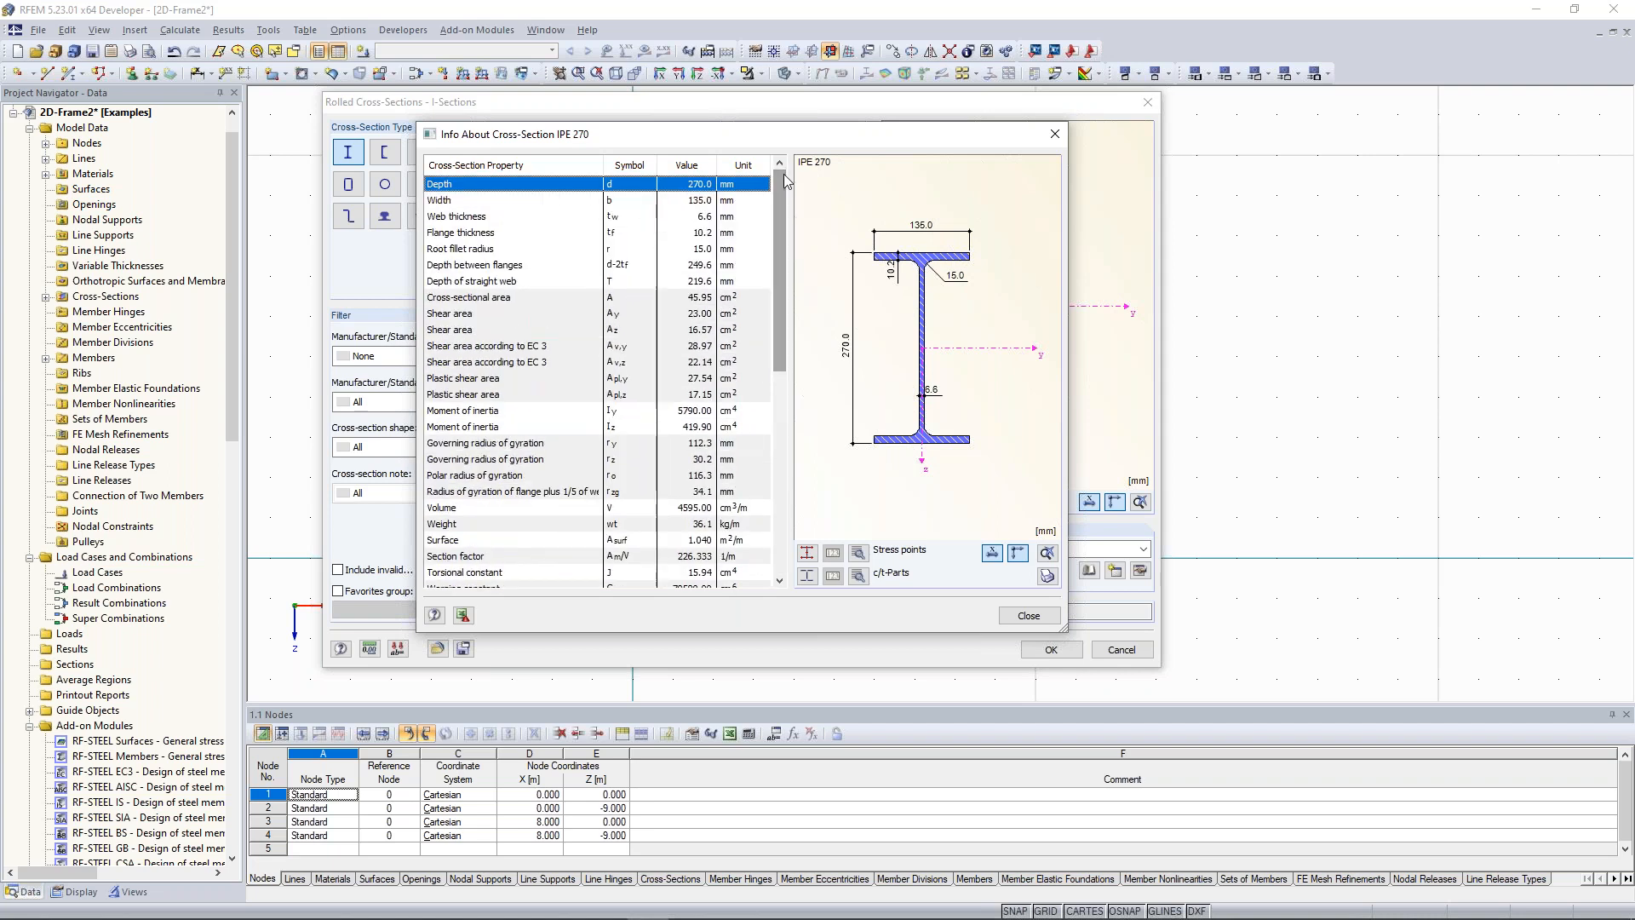
{"action": "left_click", "coordinate": [492, 300]}
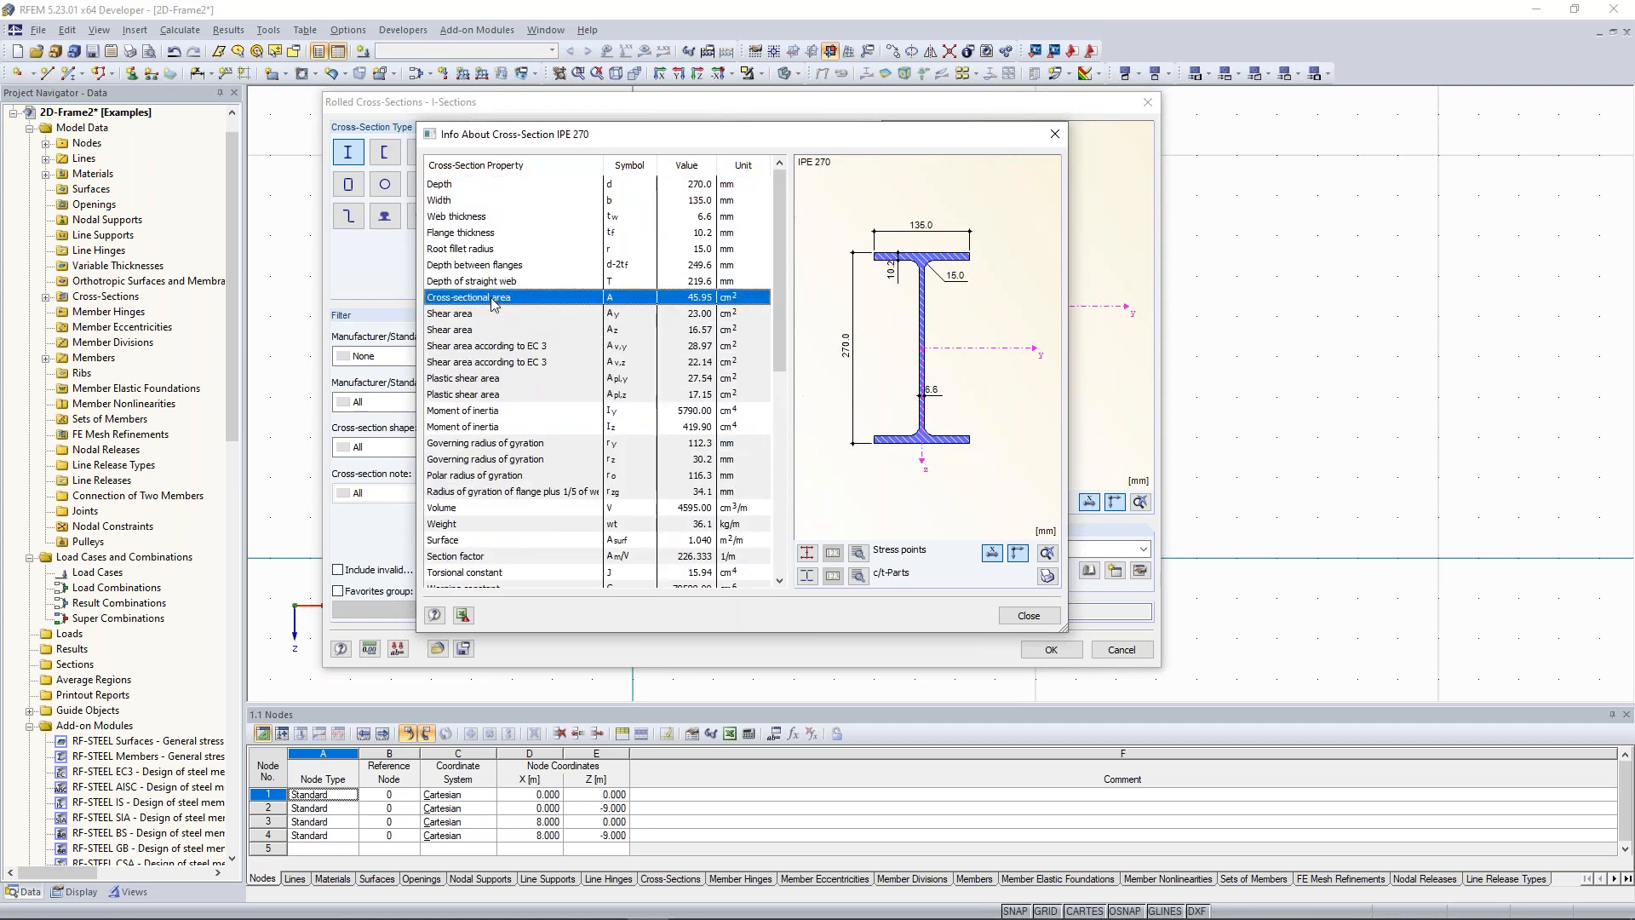
{"action": "left_click_drag", "start_coordinate": [780, 325], "coordinate": [781, 340]}
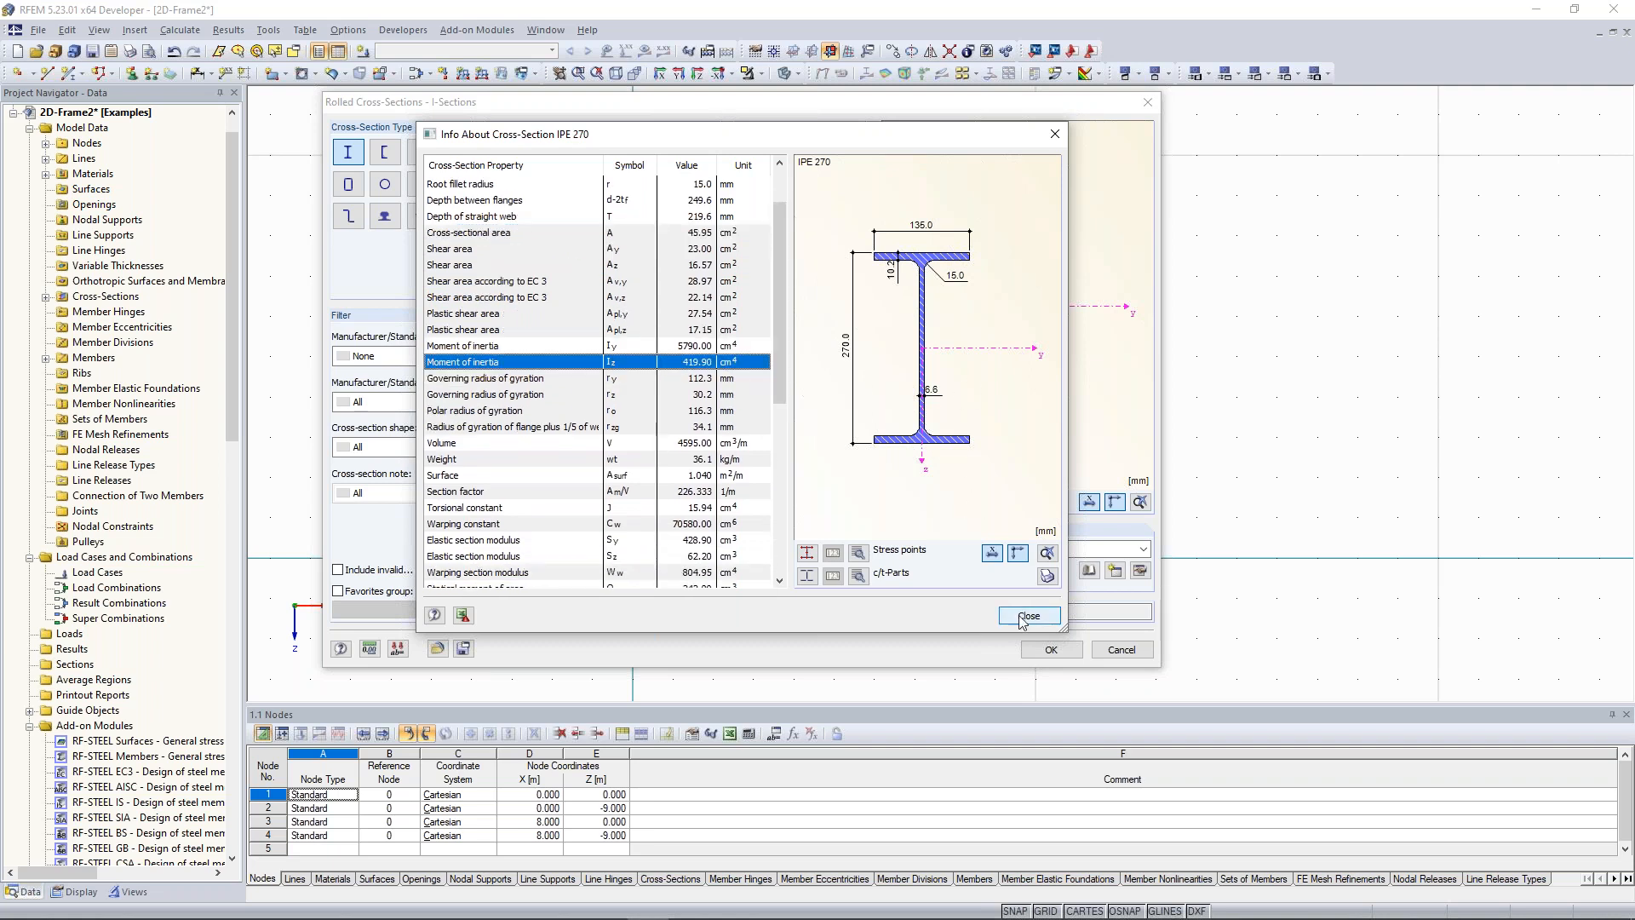
{"action": "left_click", "coordinate": [1027, 616]}
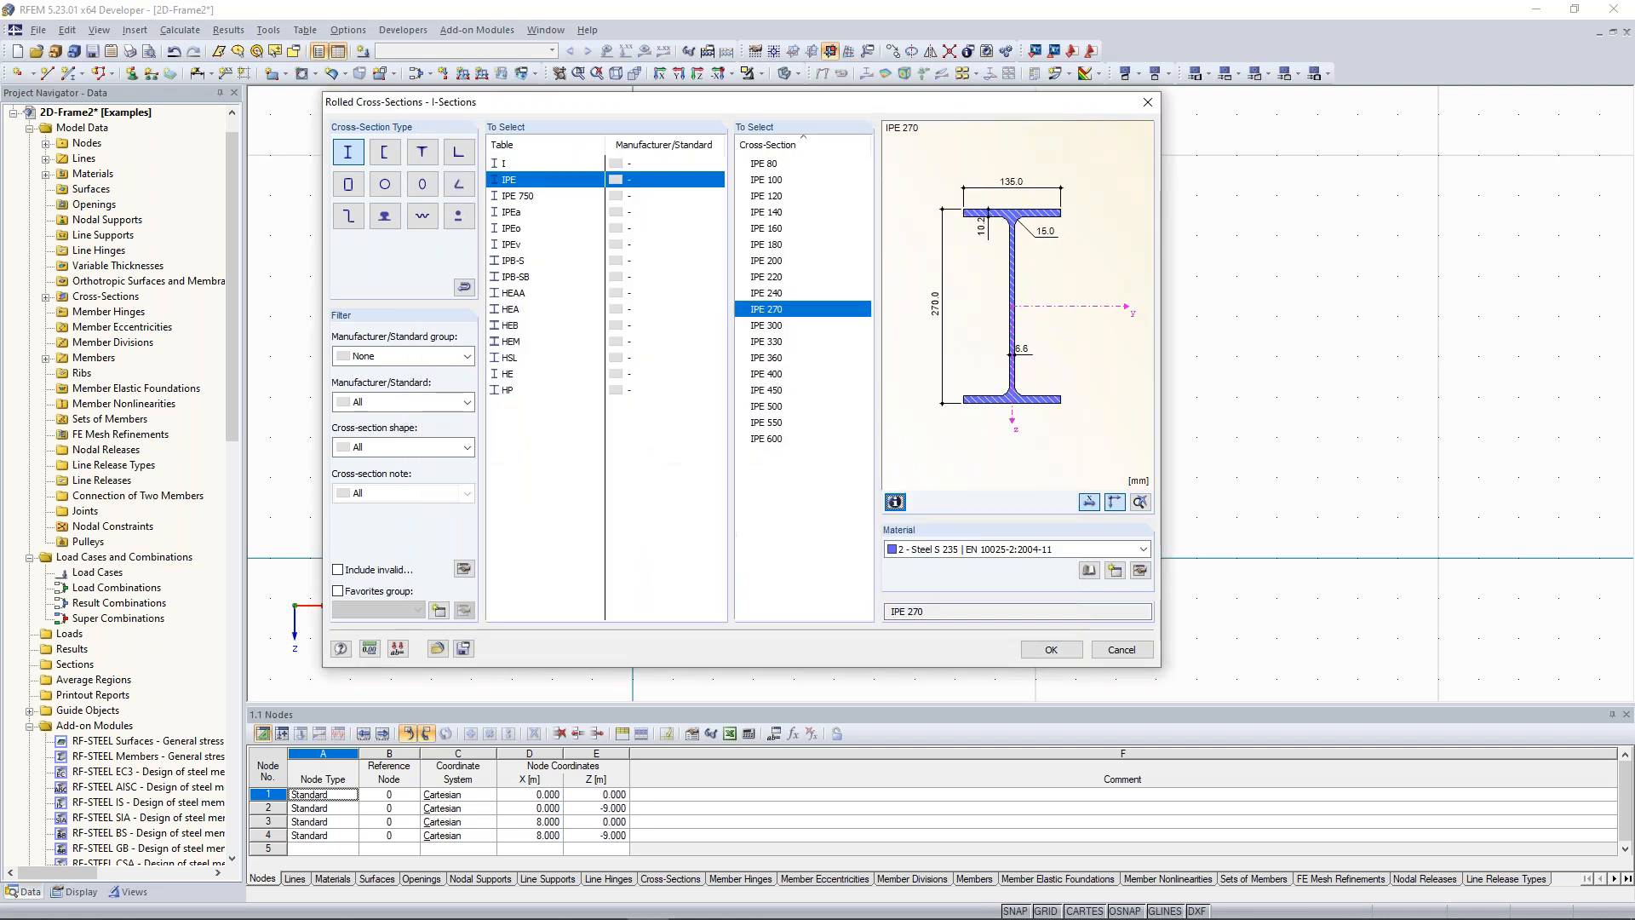
Assign IPE 270 in Steel S 235 to the new member and place it as a horizontal beam joining the column tops
{"action": "left_click", "coordinate": [1051, 651]}
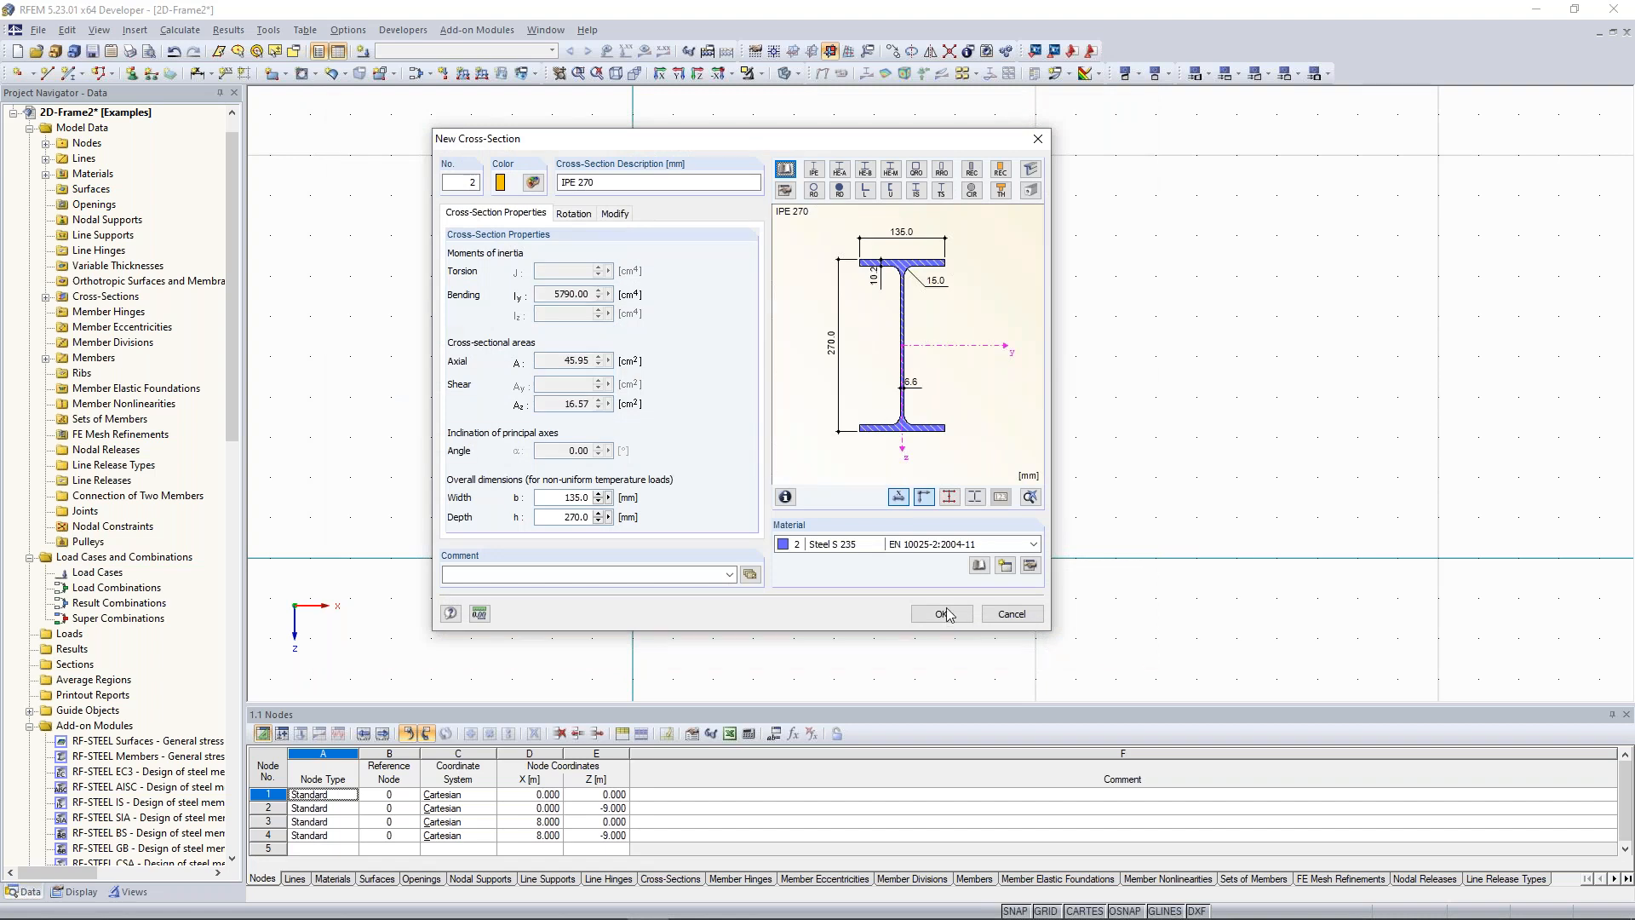
{"action": "left_click", "coordinate": [944, 614]}
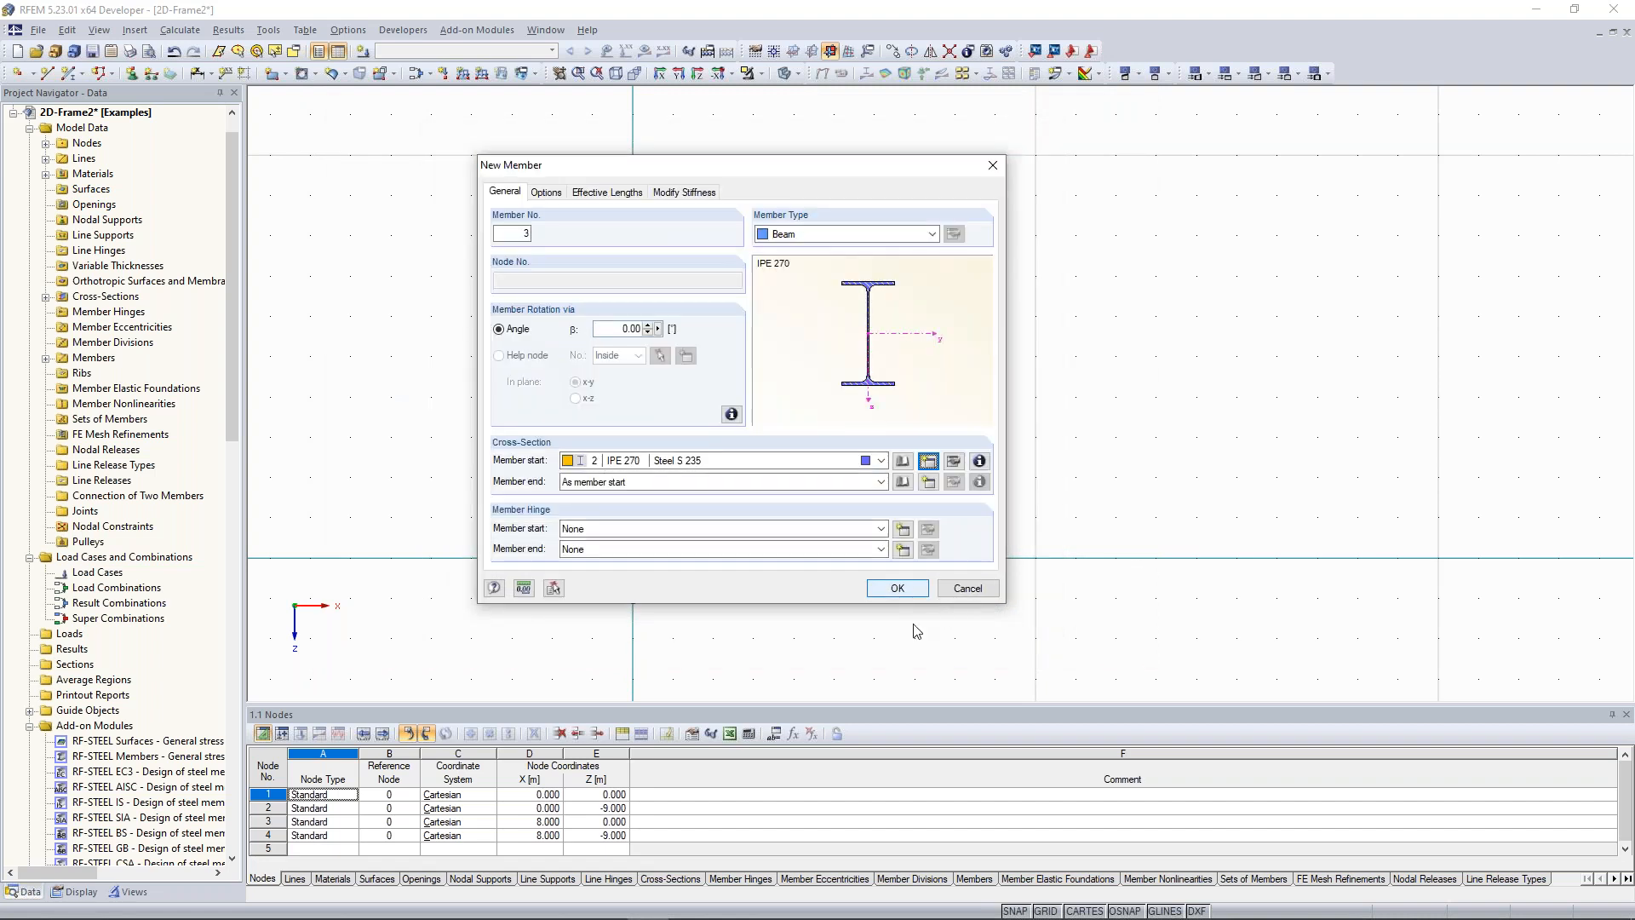
{"action": "left_click", "coordinate": [896, 586]}
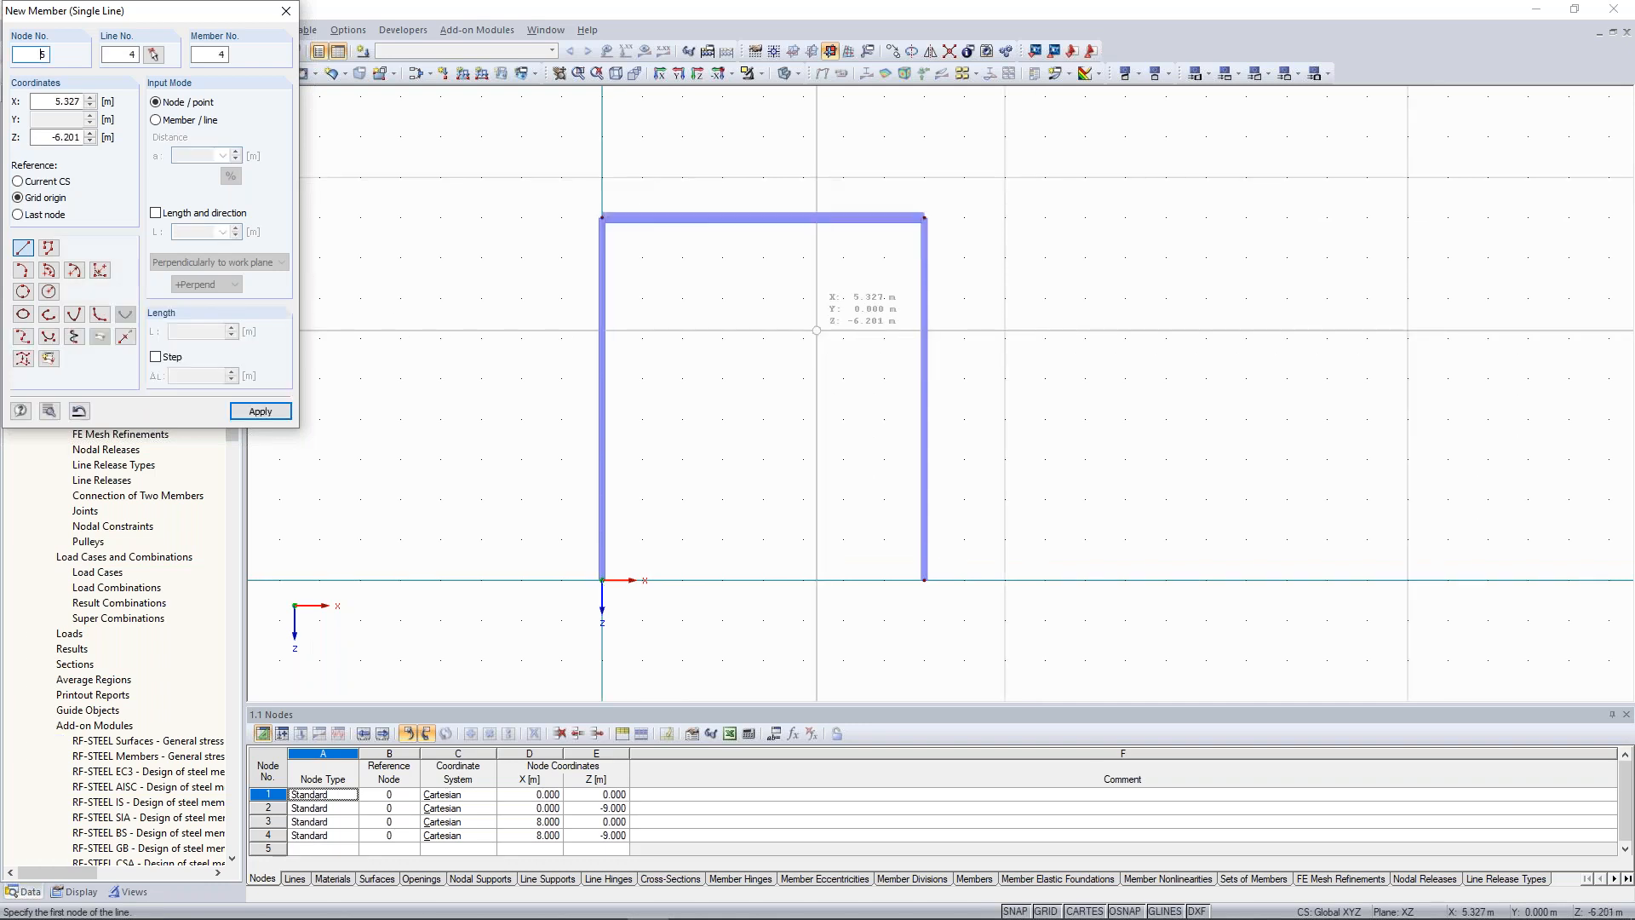
{"action": "key", "text": "Escape"}
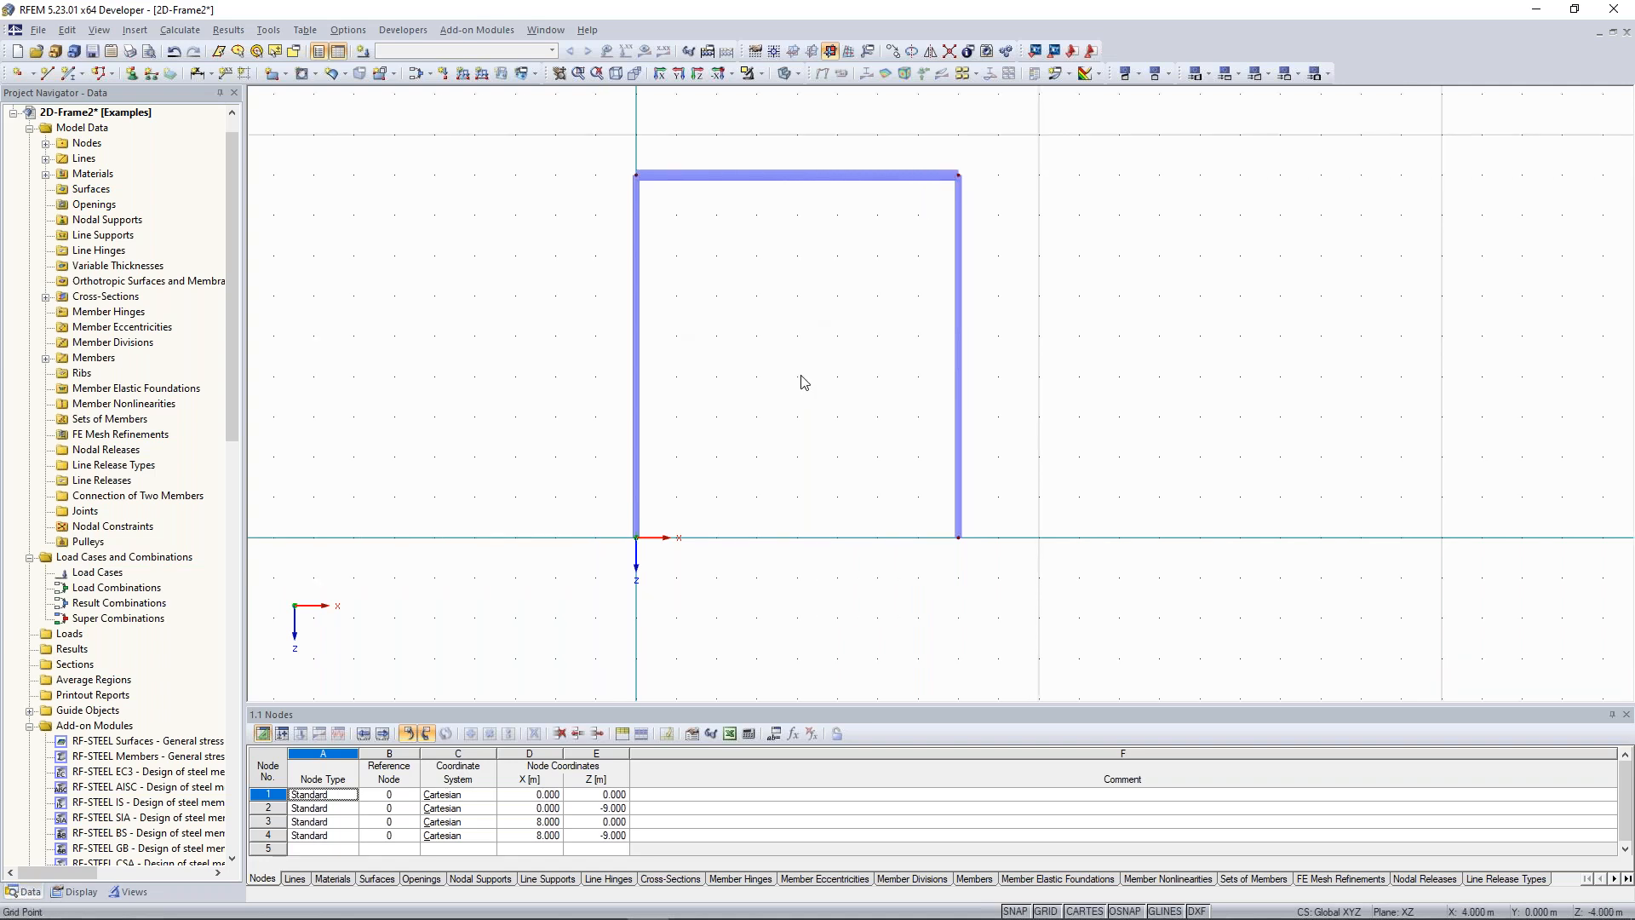
Enlarge the node table and add IPE 360 in Steel S 235 to the model as cross-section 3
{"action": "scroll", "coordinate": [804, 383], "scroll_direction": "up", "scroll_amount": 1}
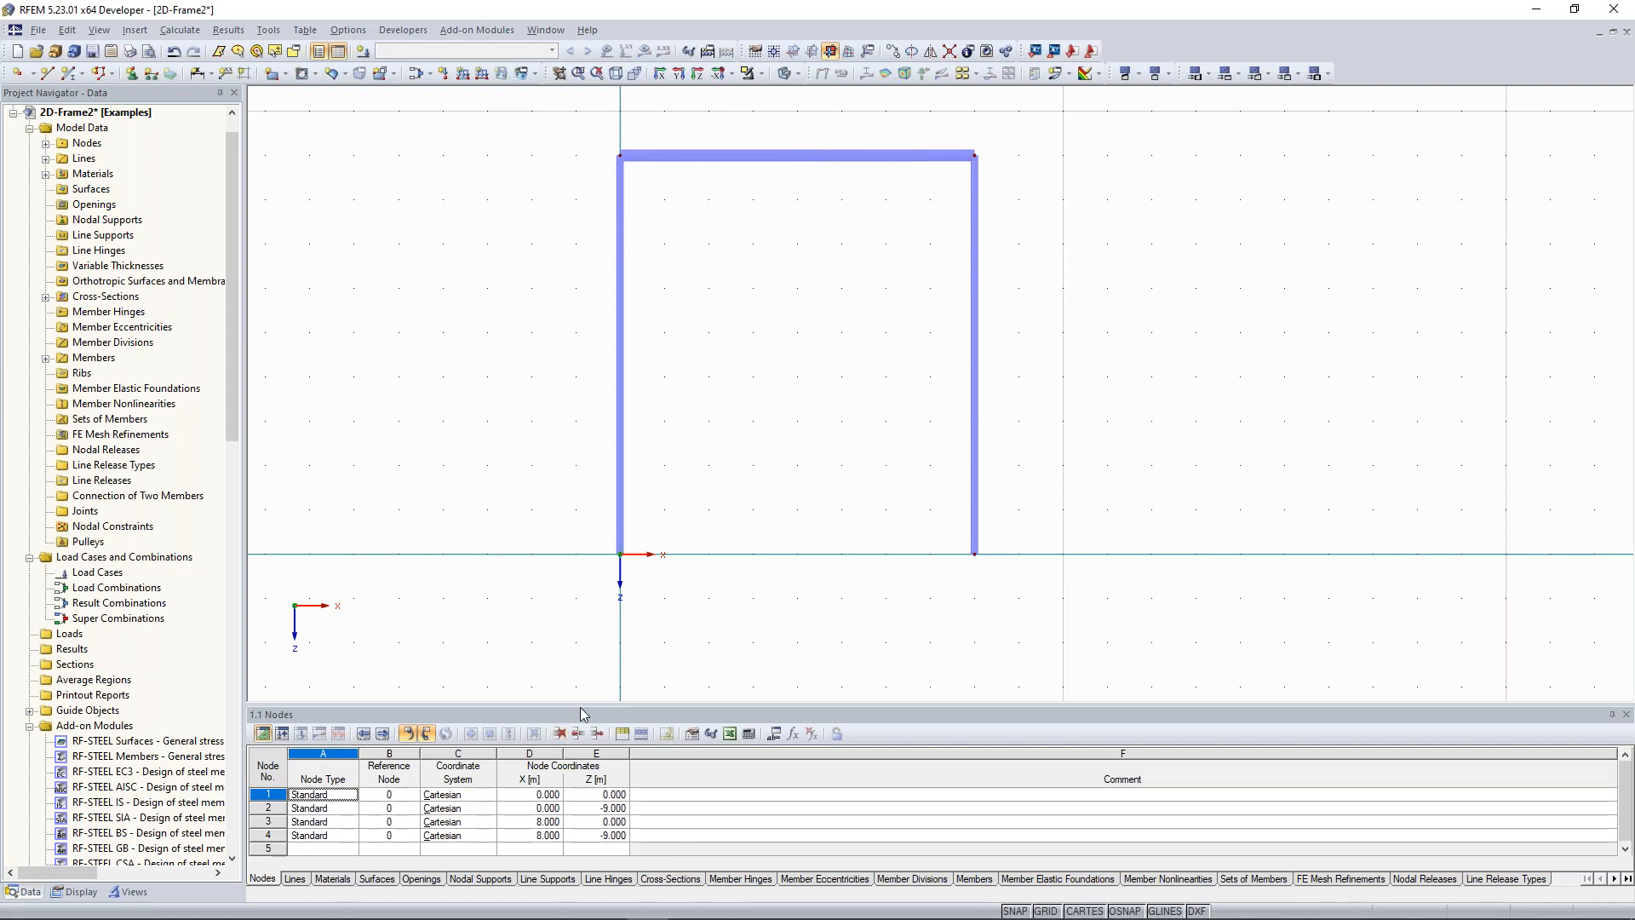
{"action": "left_click_drag", "start_coordinate": [584, 714], "coordinate": [585, 668]}
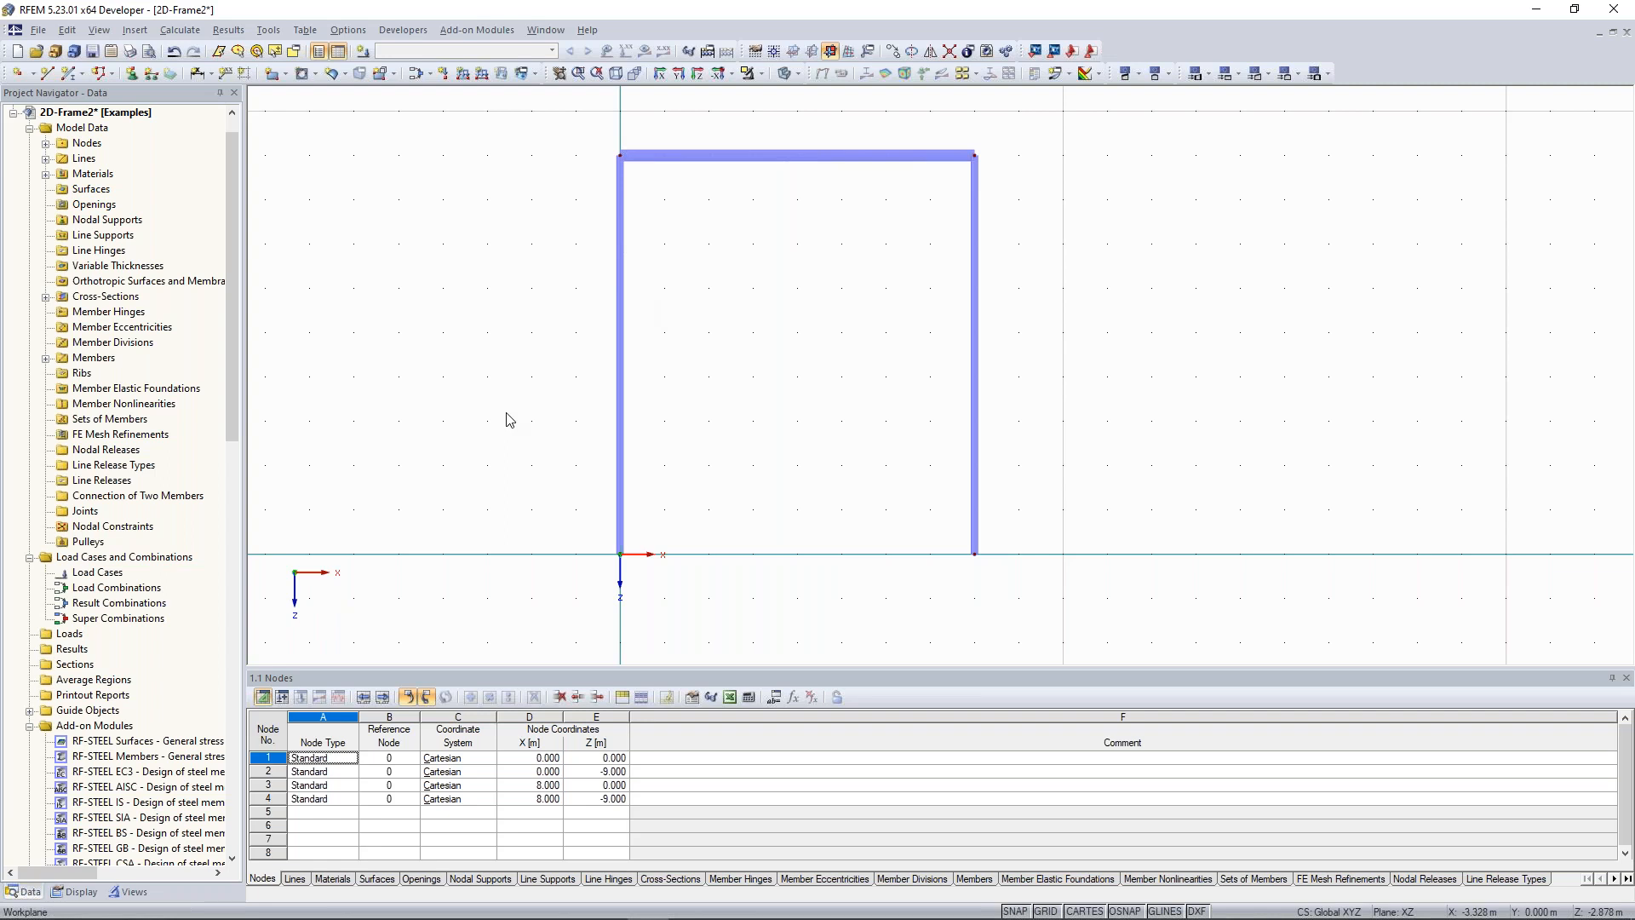
{"action": "left_click", "coordinate": [30, 893]}
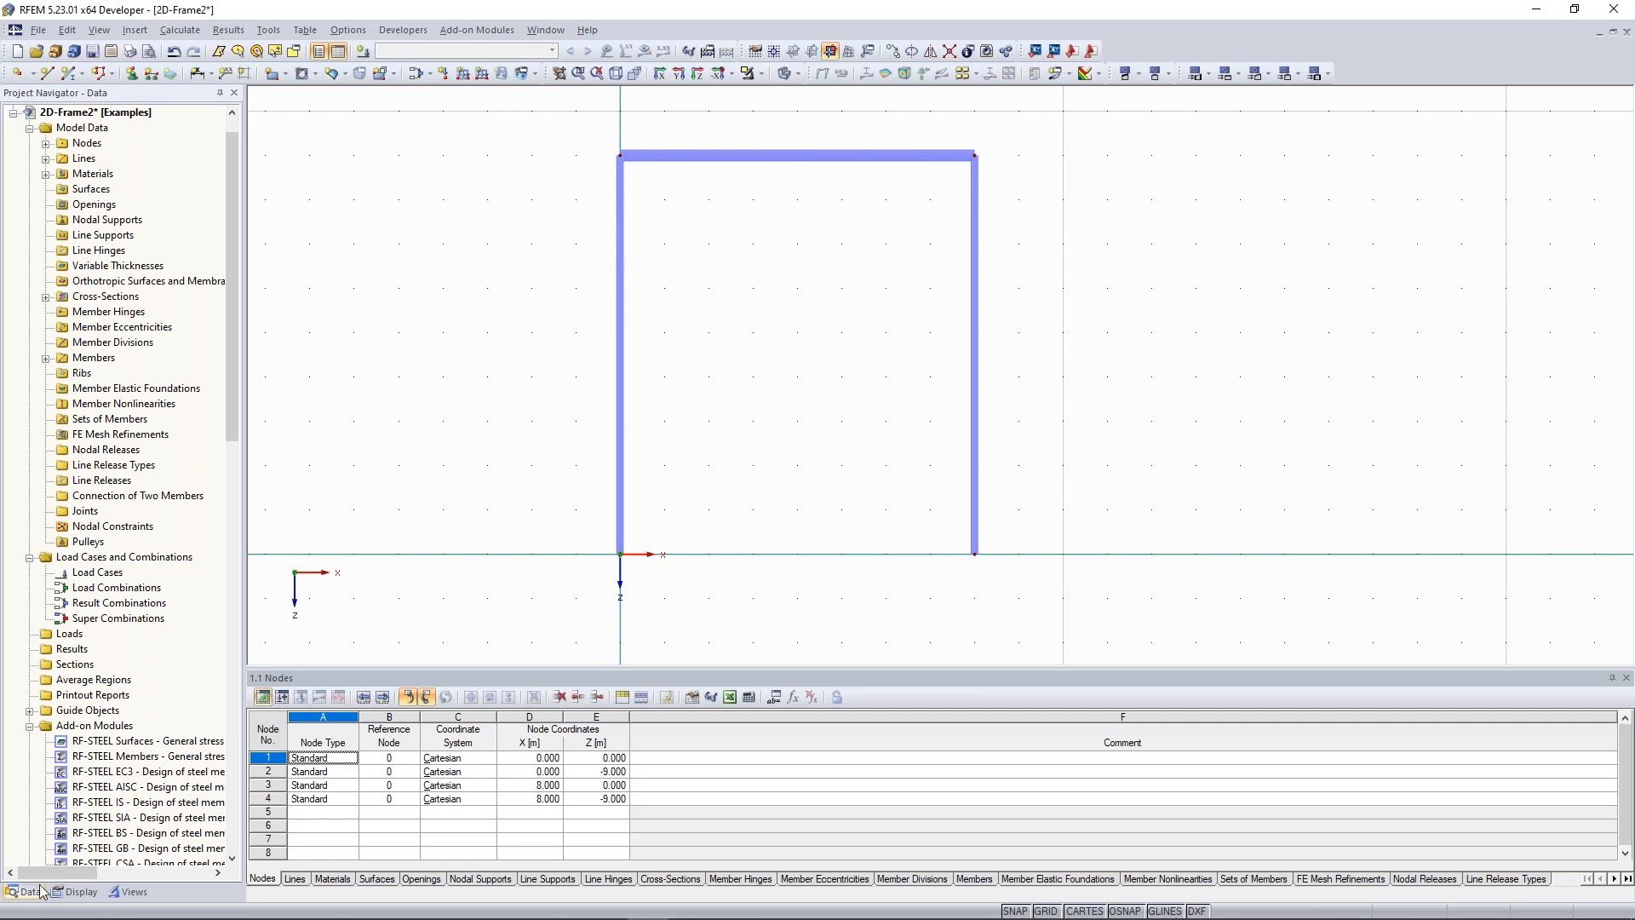
{"action": "left_click", "coordinate": [45, 297]}
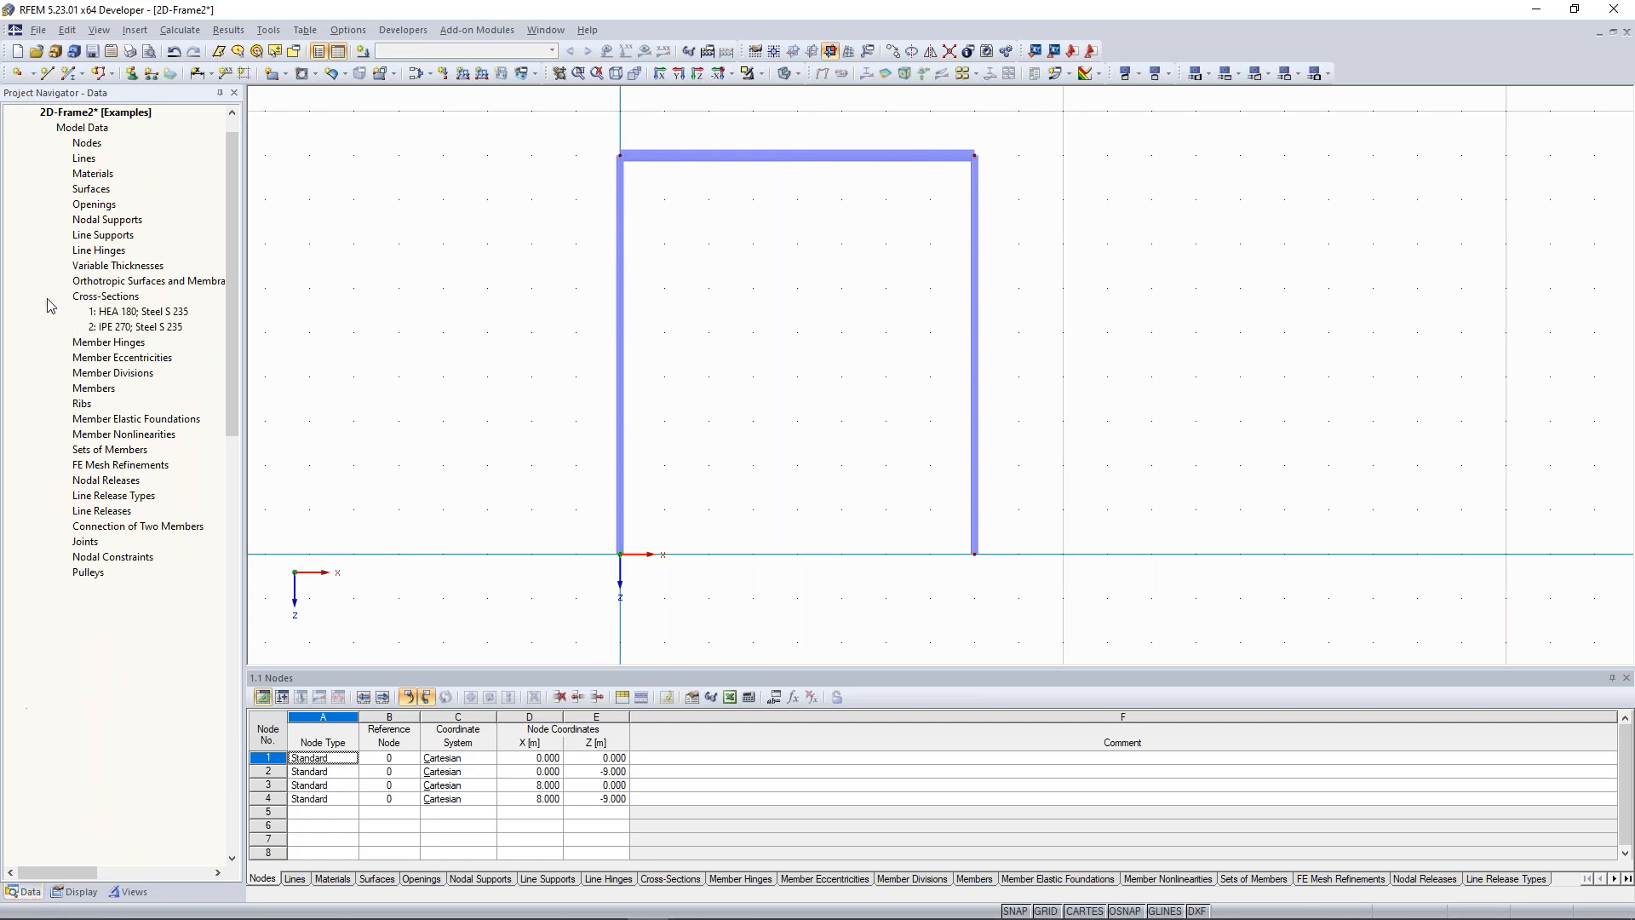
{"action": "right_click", "coordinate": [97, 298]}
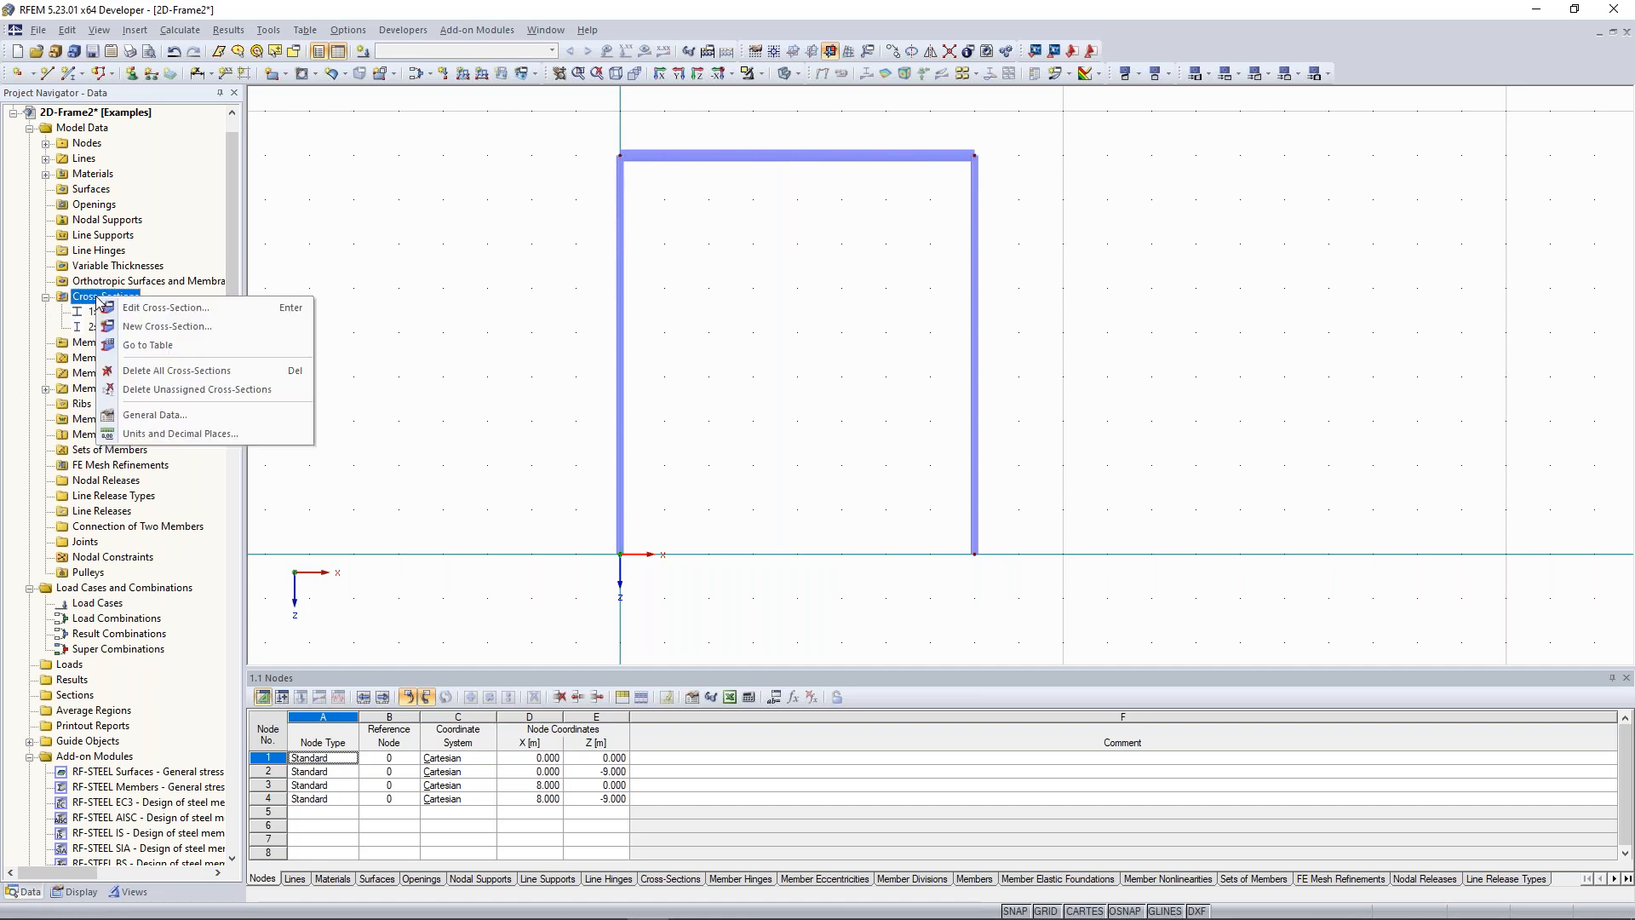
{"action": "left_click", "coordinate": [175, 328]}
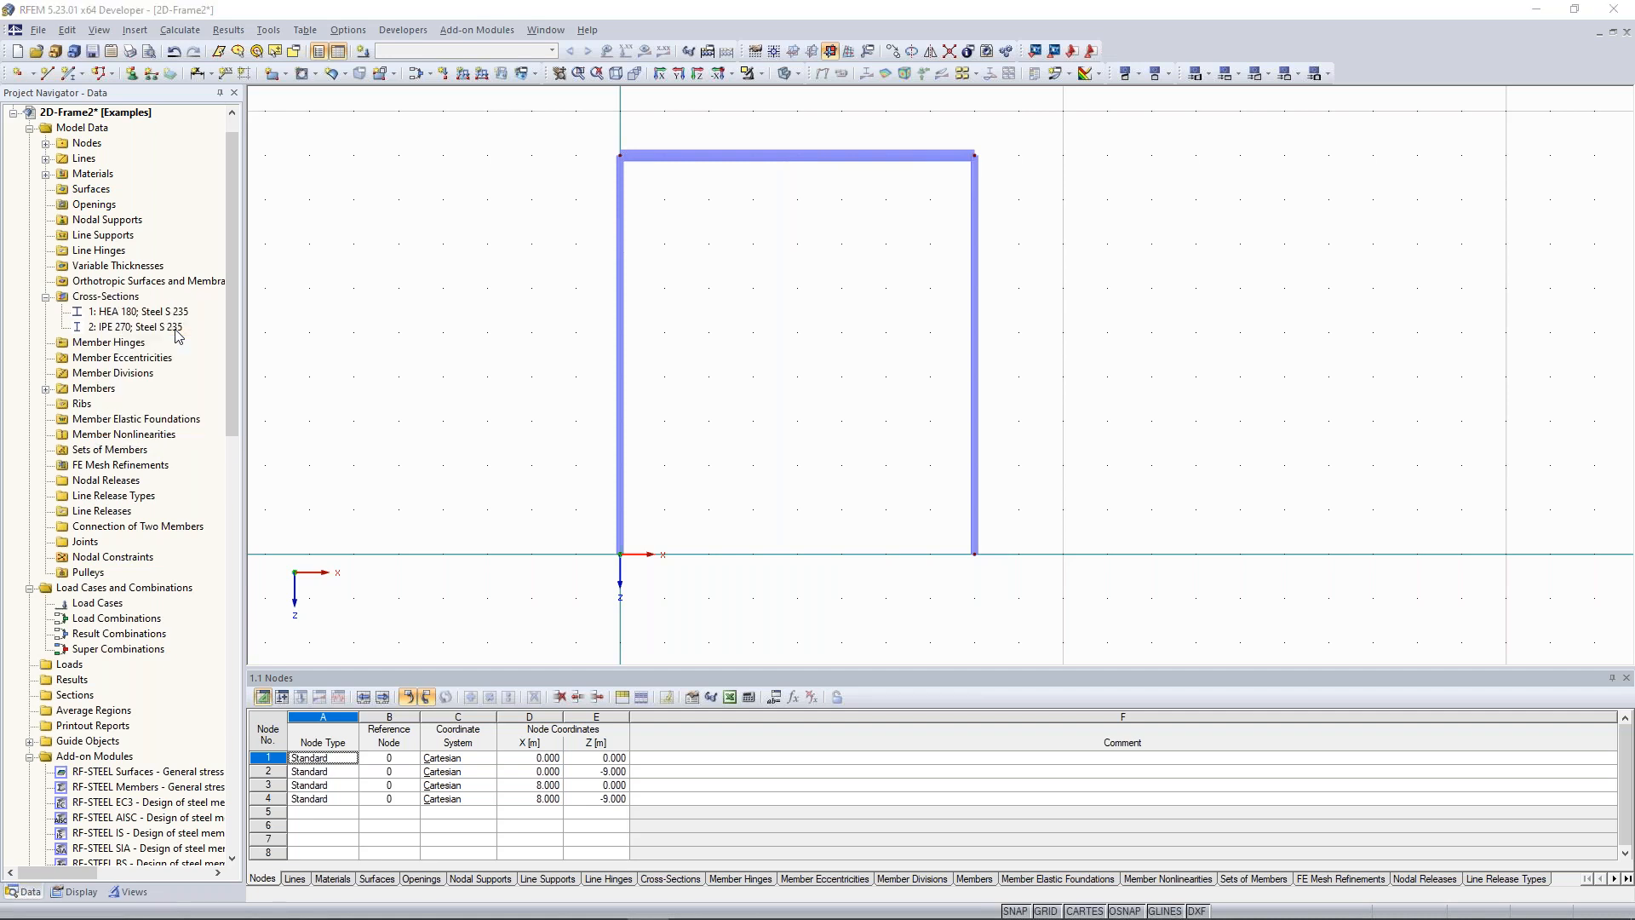
{"action": "left_click_drag", "start_coordinate": [700, 227], "coordinate": [507, 195]}
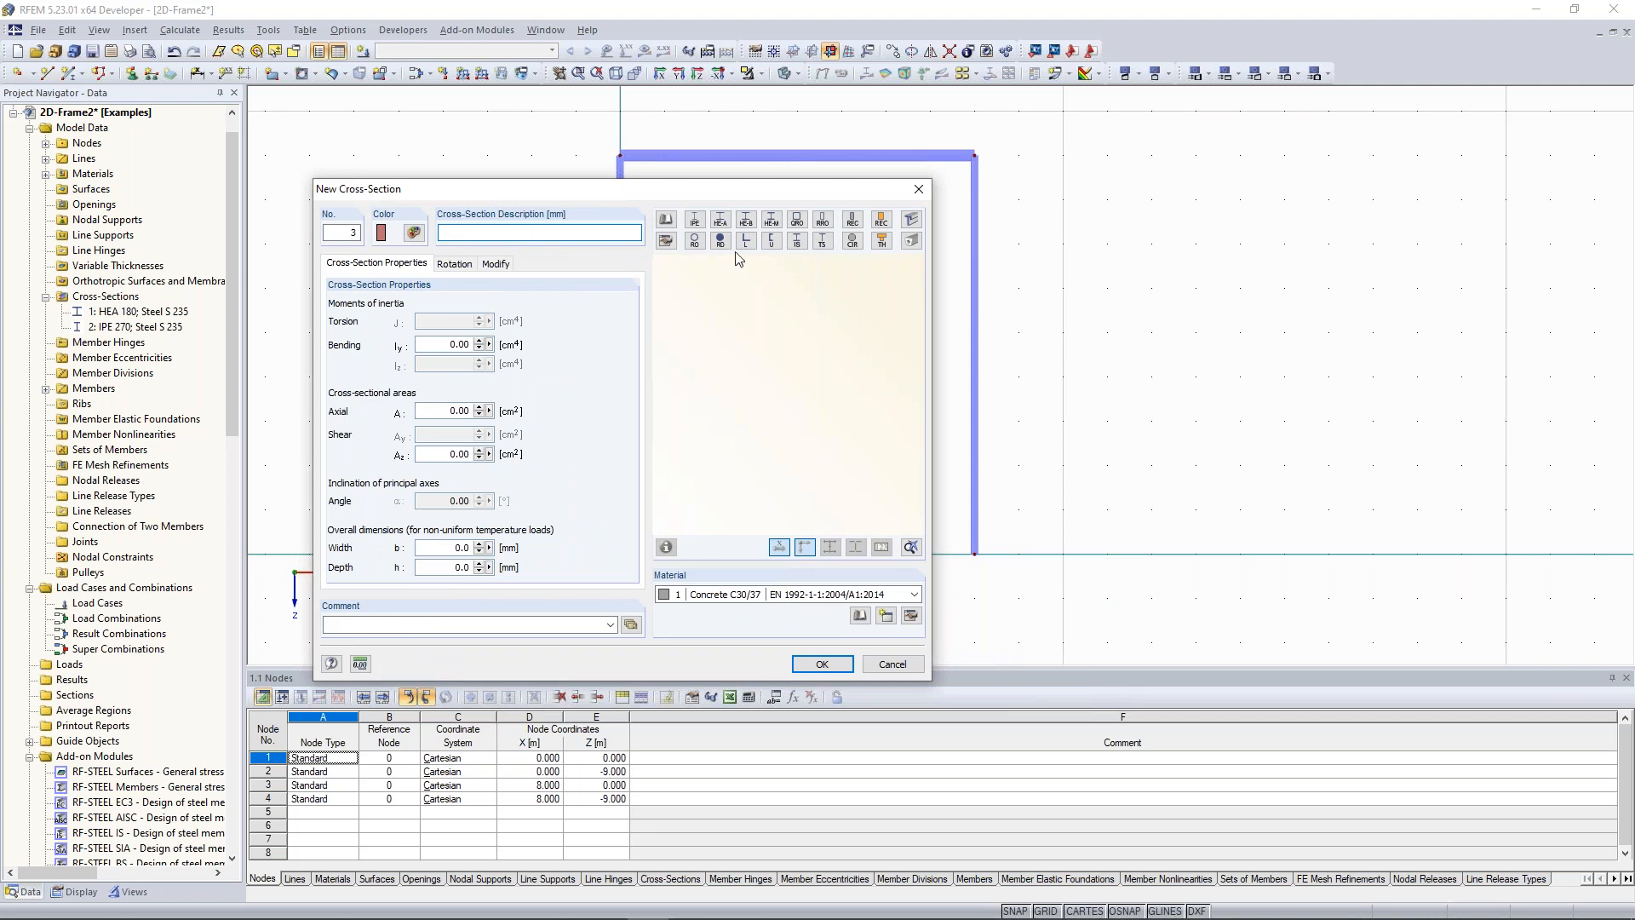
{"action": "left_click", "coordinate": [696, 220]}
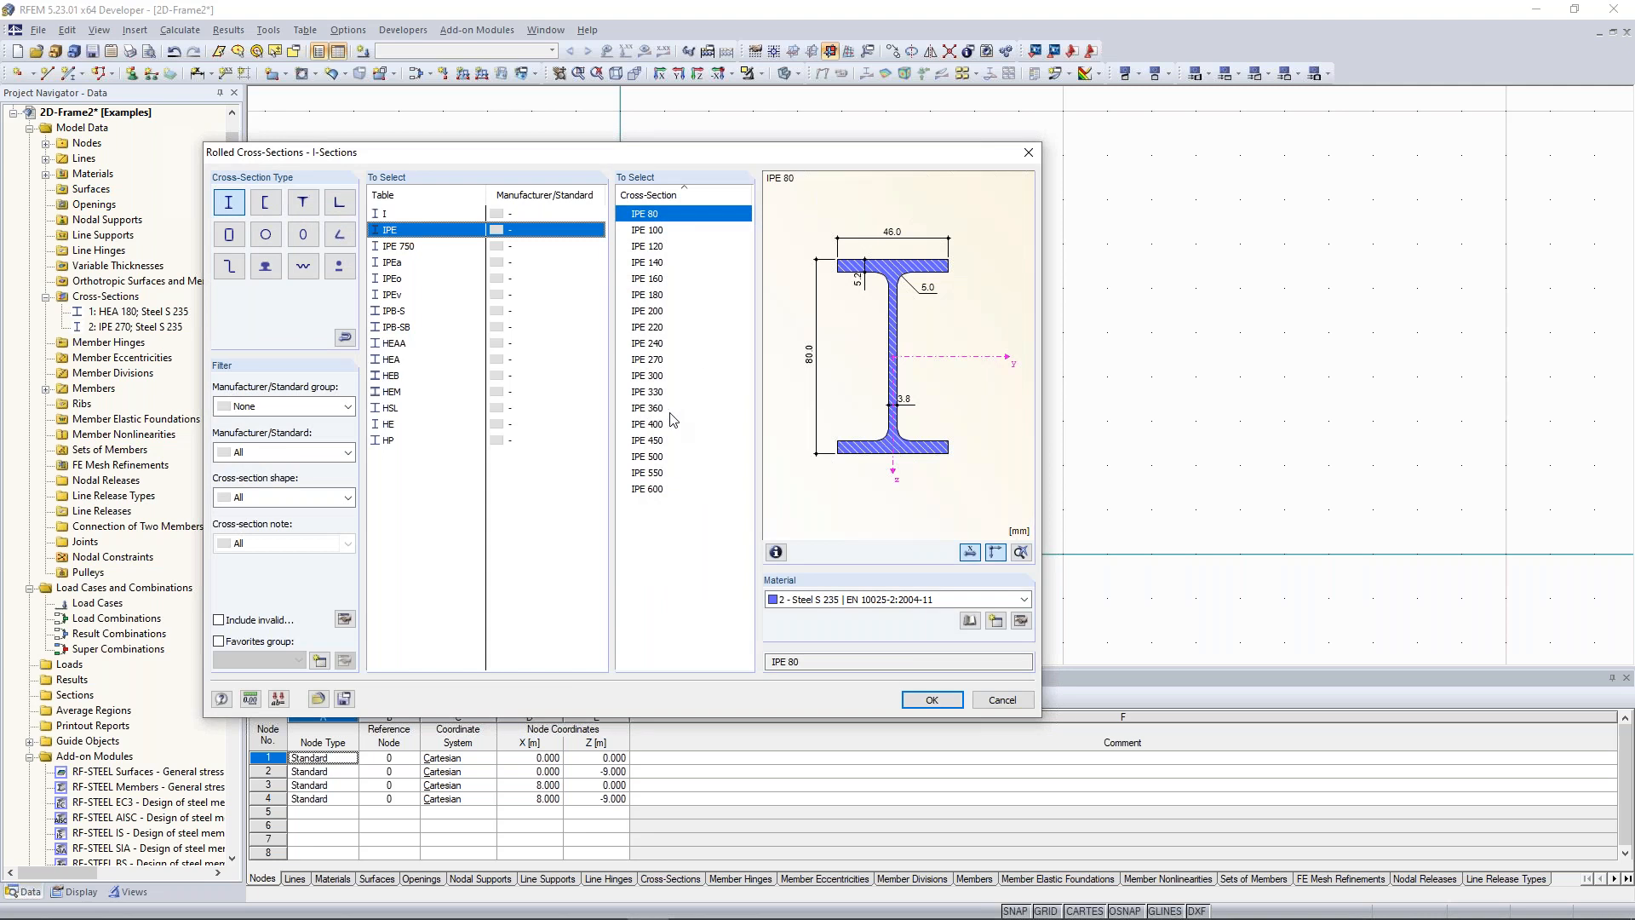
{"action": "left_click", "coordinate": [667, 408]}
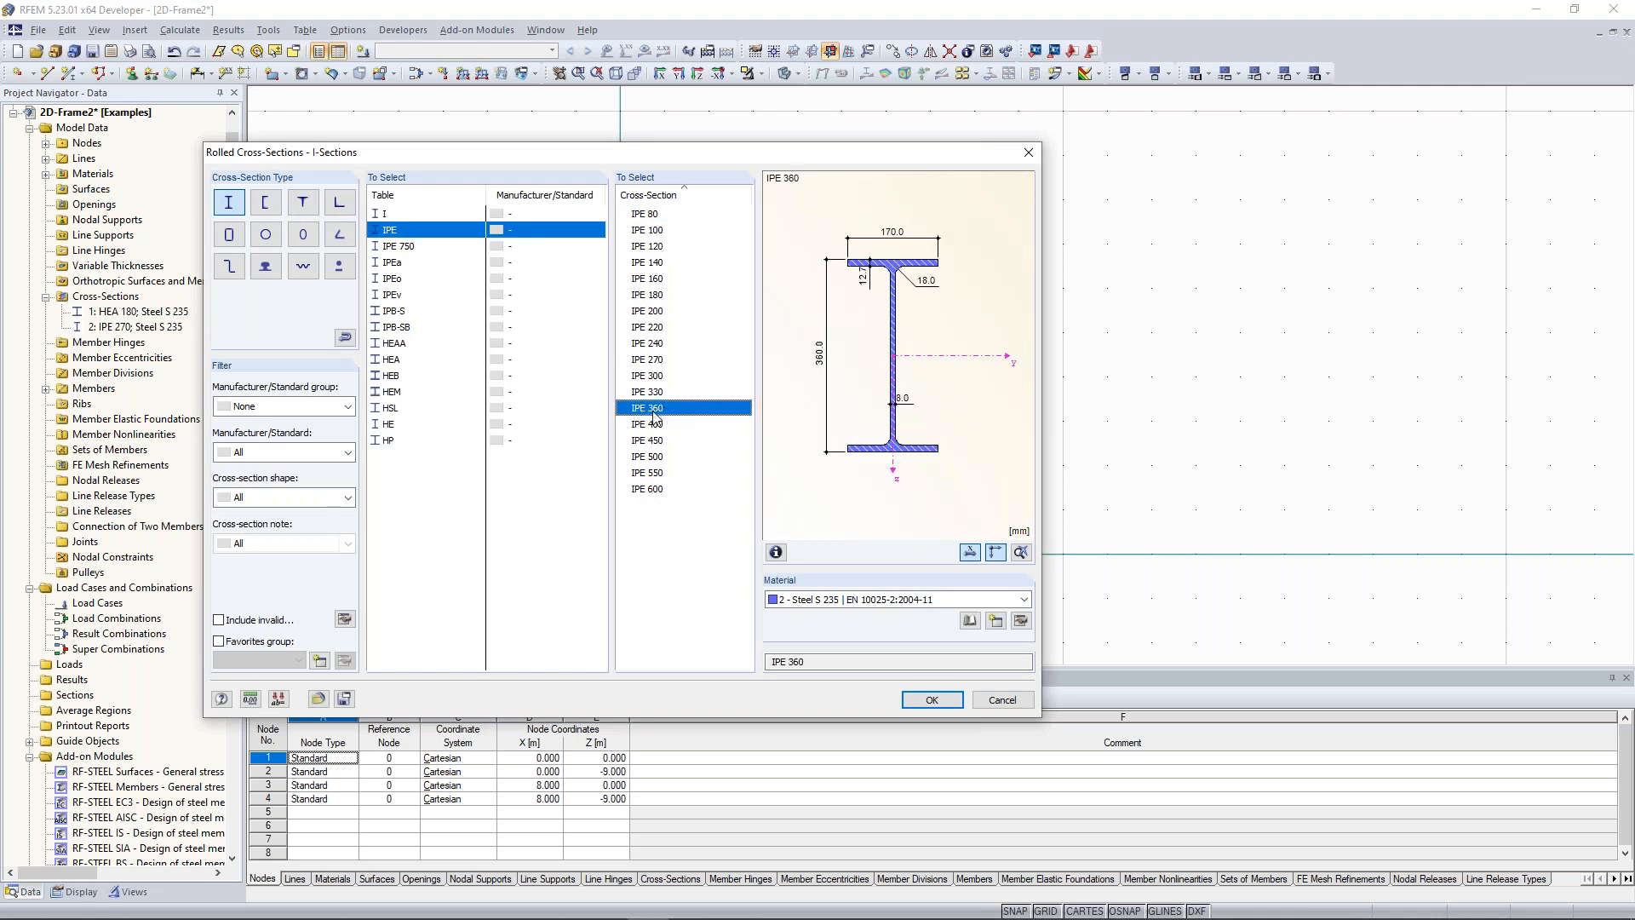
{"action": "left_click", "coordinate": [931, 702]}
{"action": "left_click", "coordinate": [818, 662]}
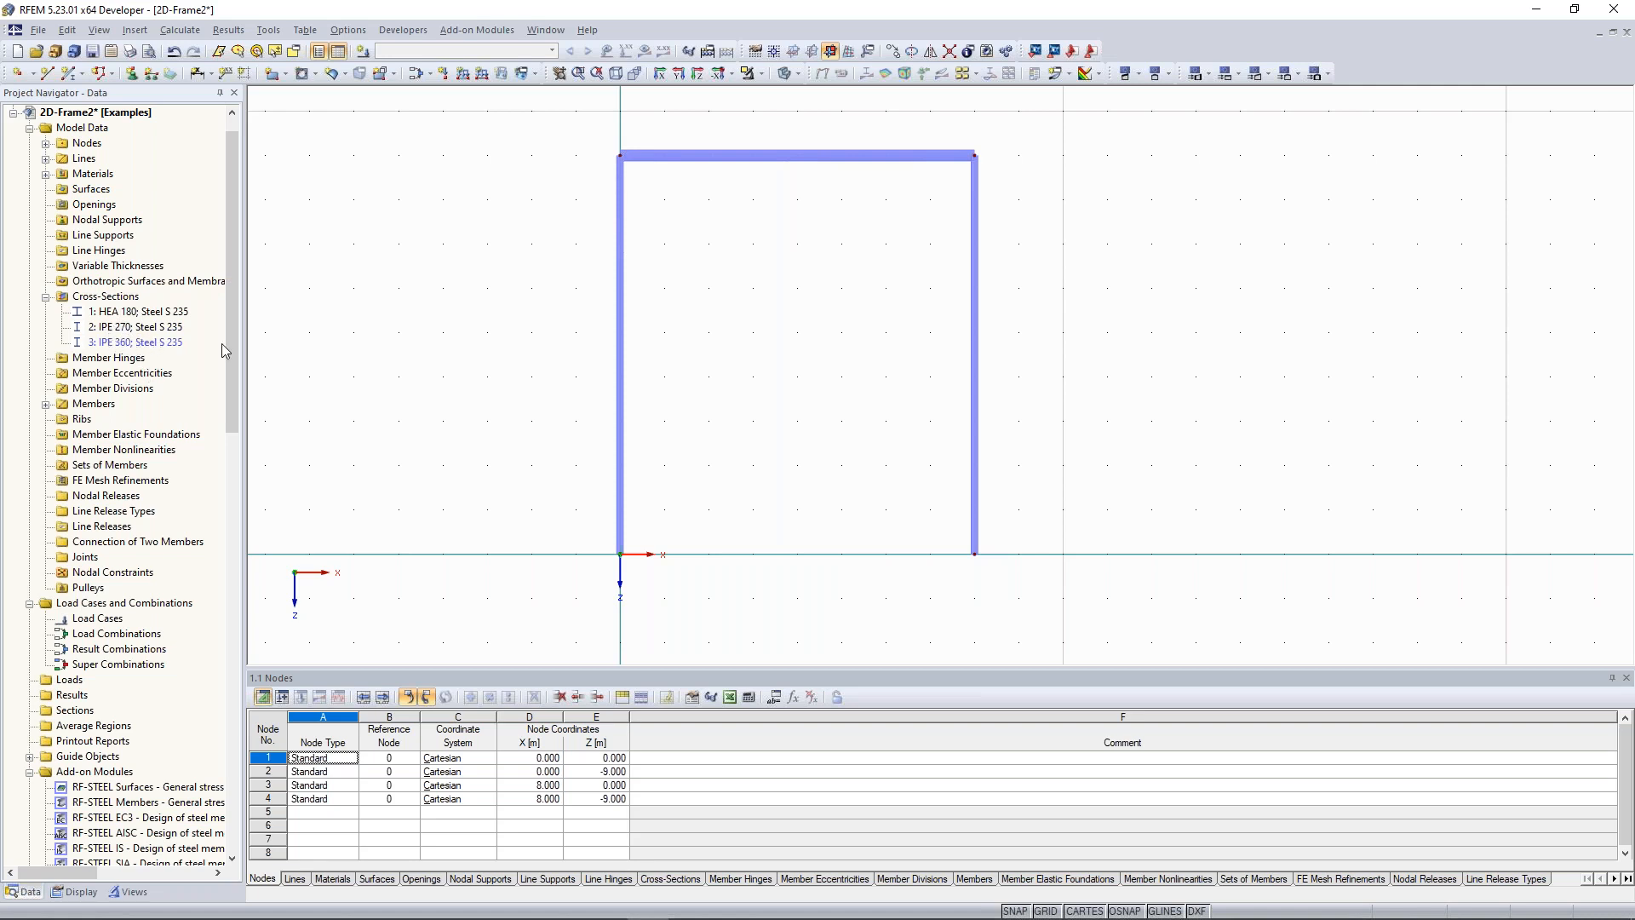
Divide the left column by a new intermediate node 5 m from its start
{"action": "left_click_drag", "start_coordinate": [576, 118], "coordinate": [1031, 550]}
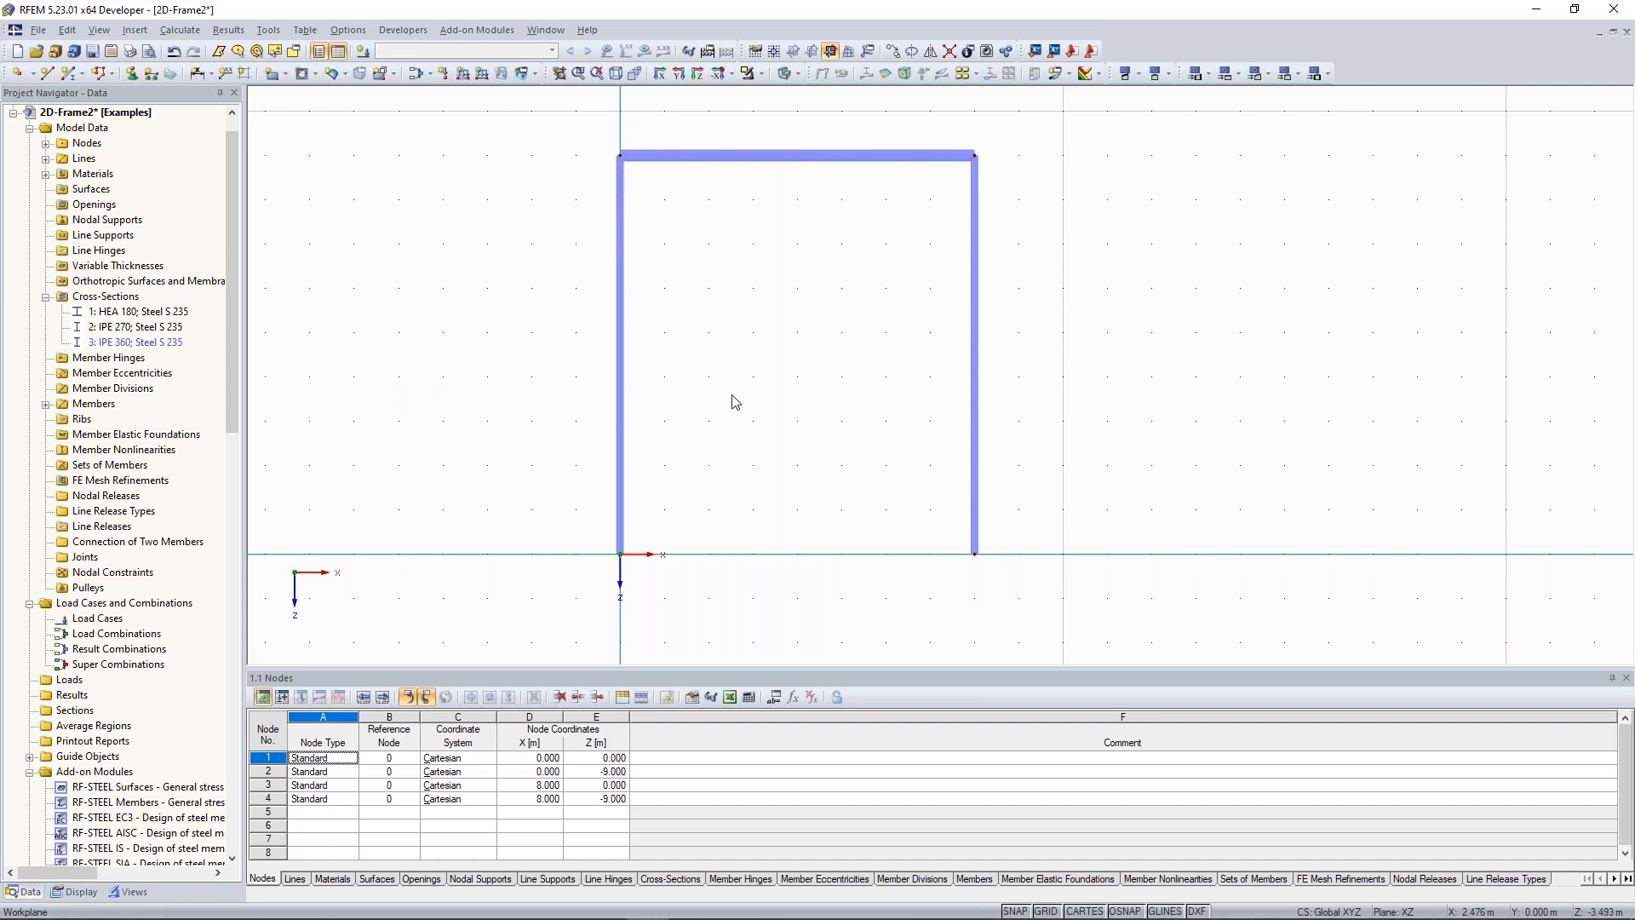
{"action": "middle_click_drag", "start_coordinate": [661, 326], "coordinate": [643, 322]}
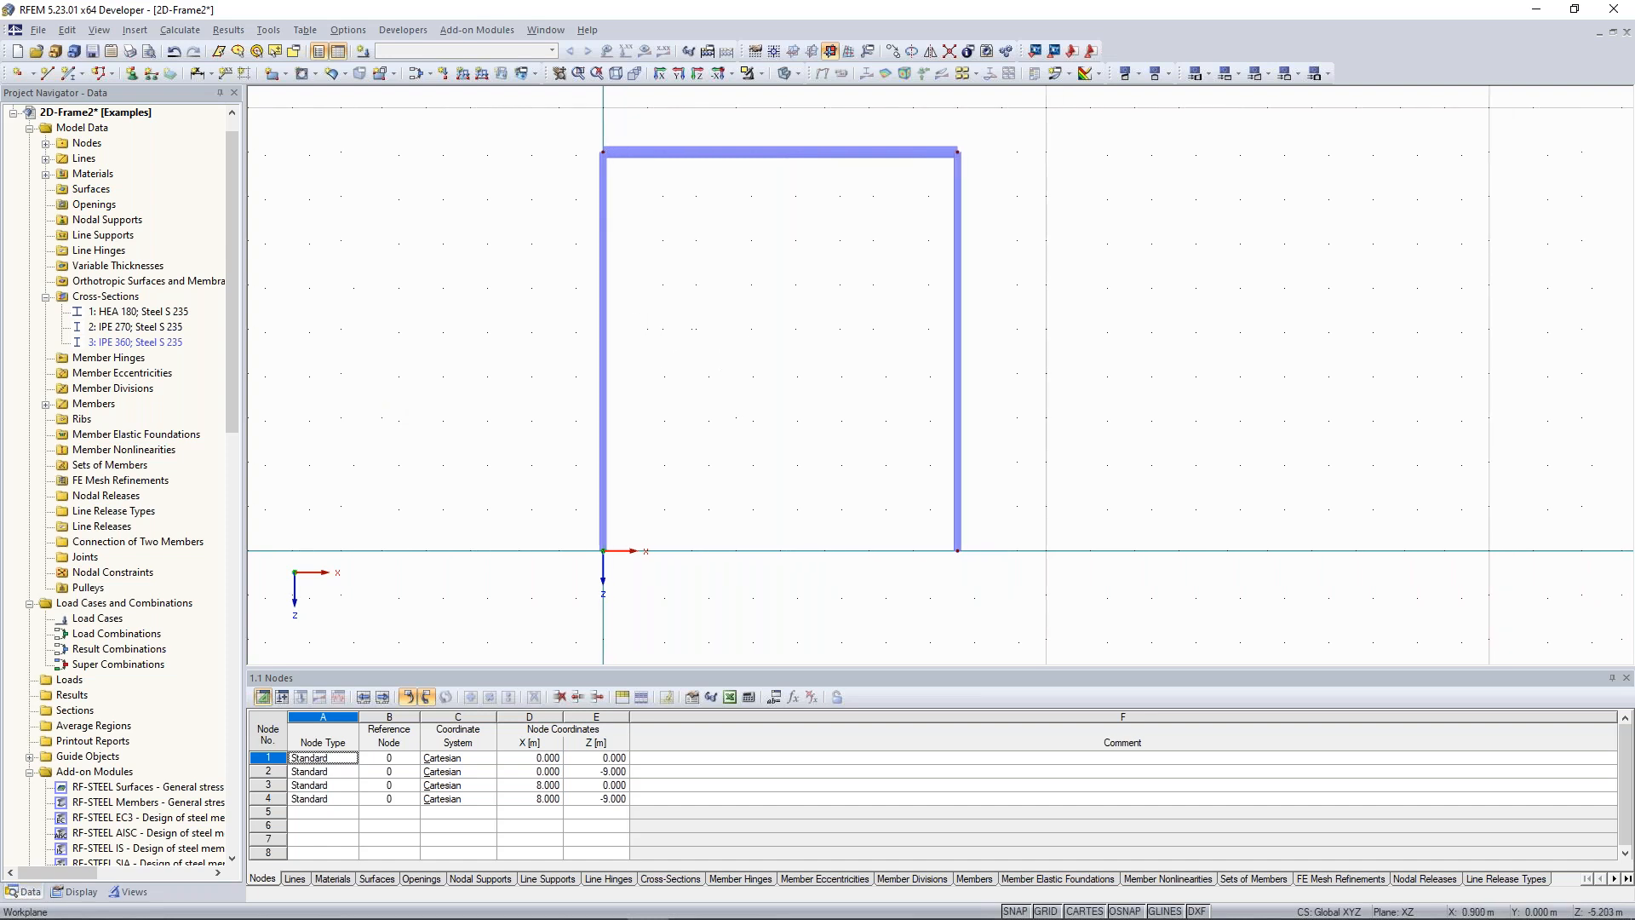
{"action": "right_click", "coordinate": [606, 342]}
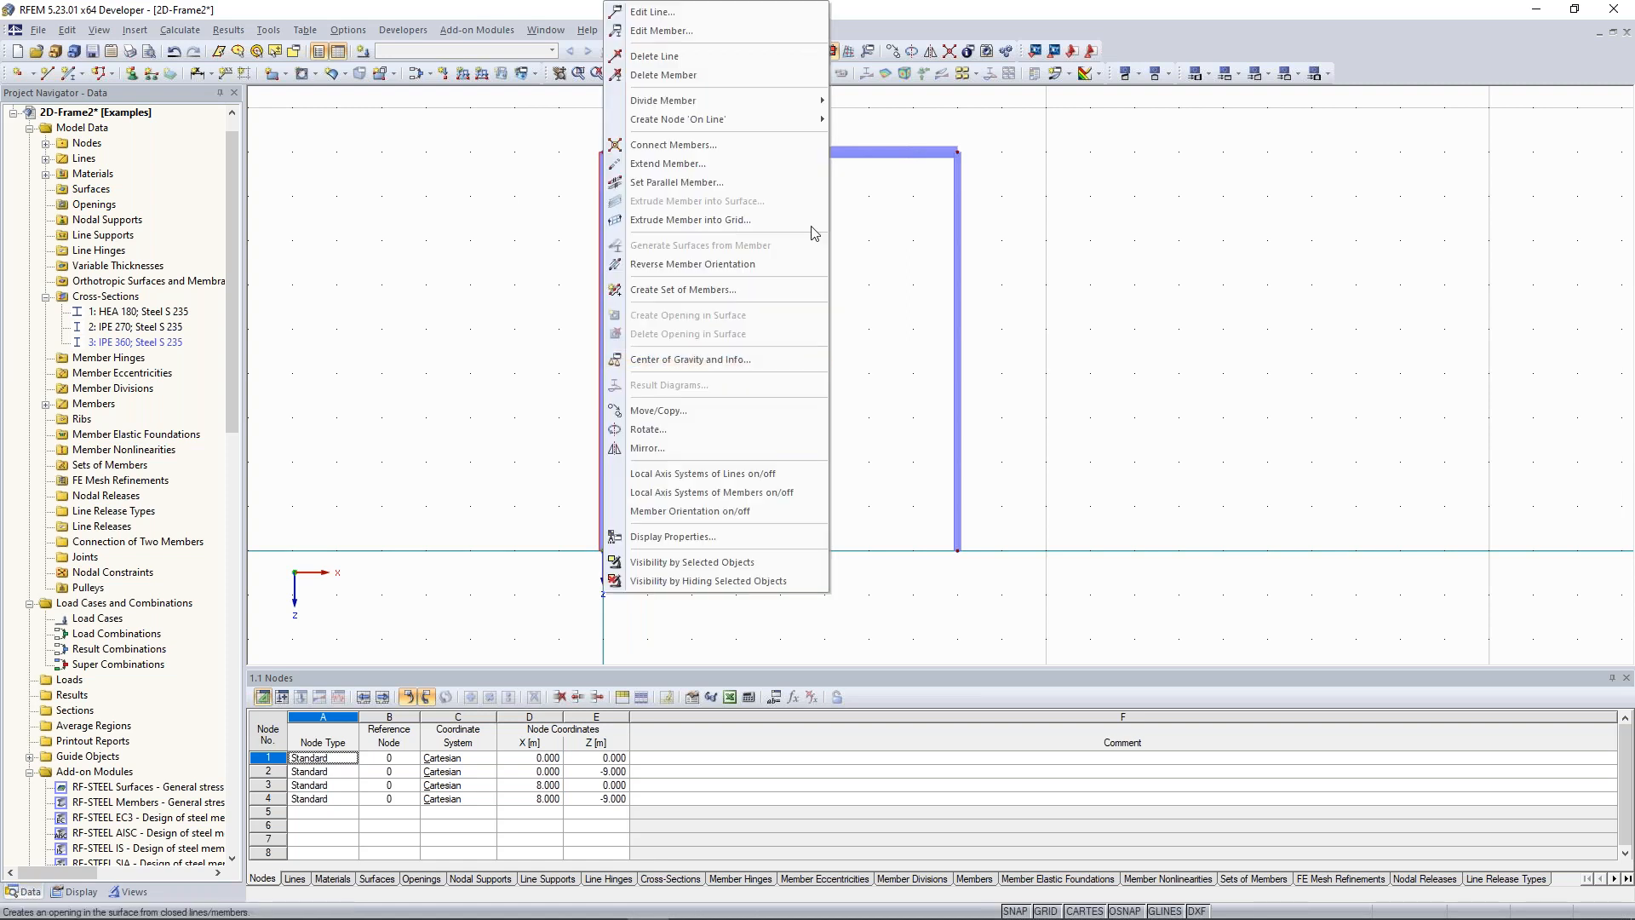
{"action": "mouse_move", "coordinate": [788, 104]}
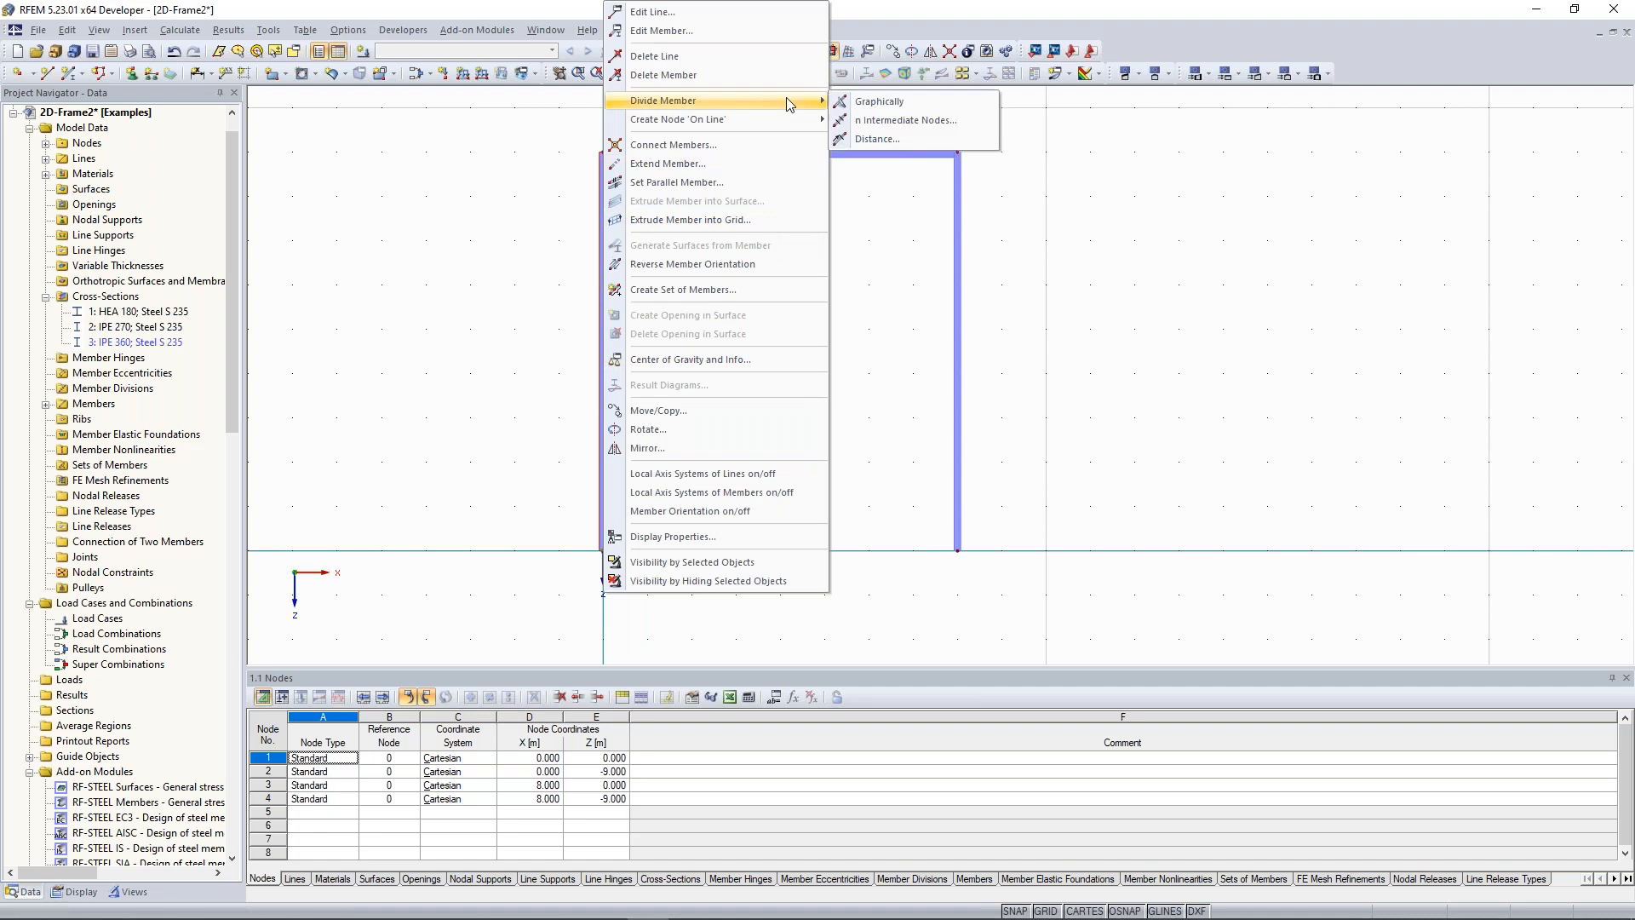
{"action": "left_click", "coordinate": [953, 138]}
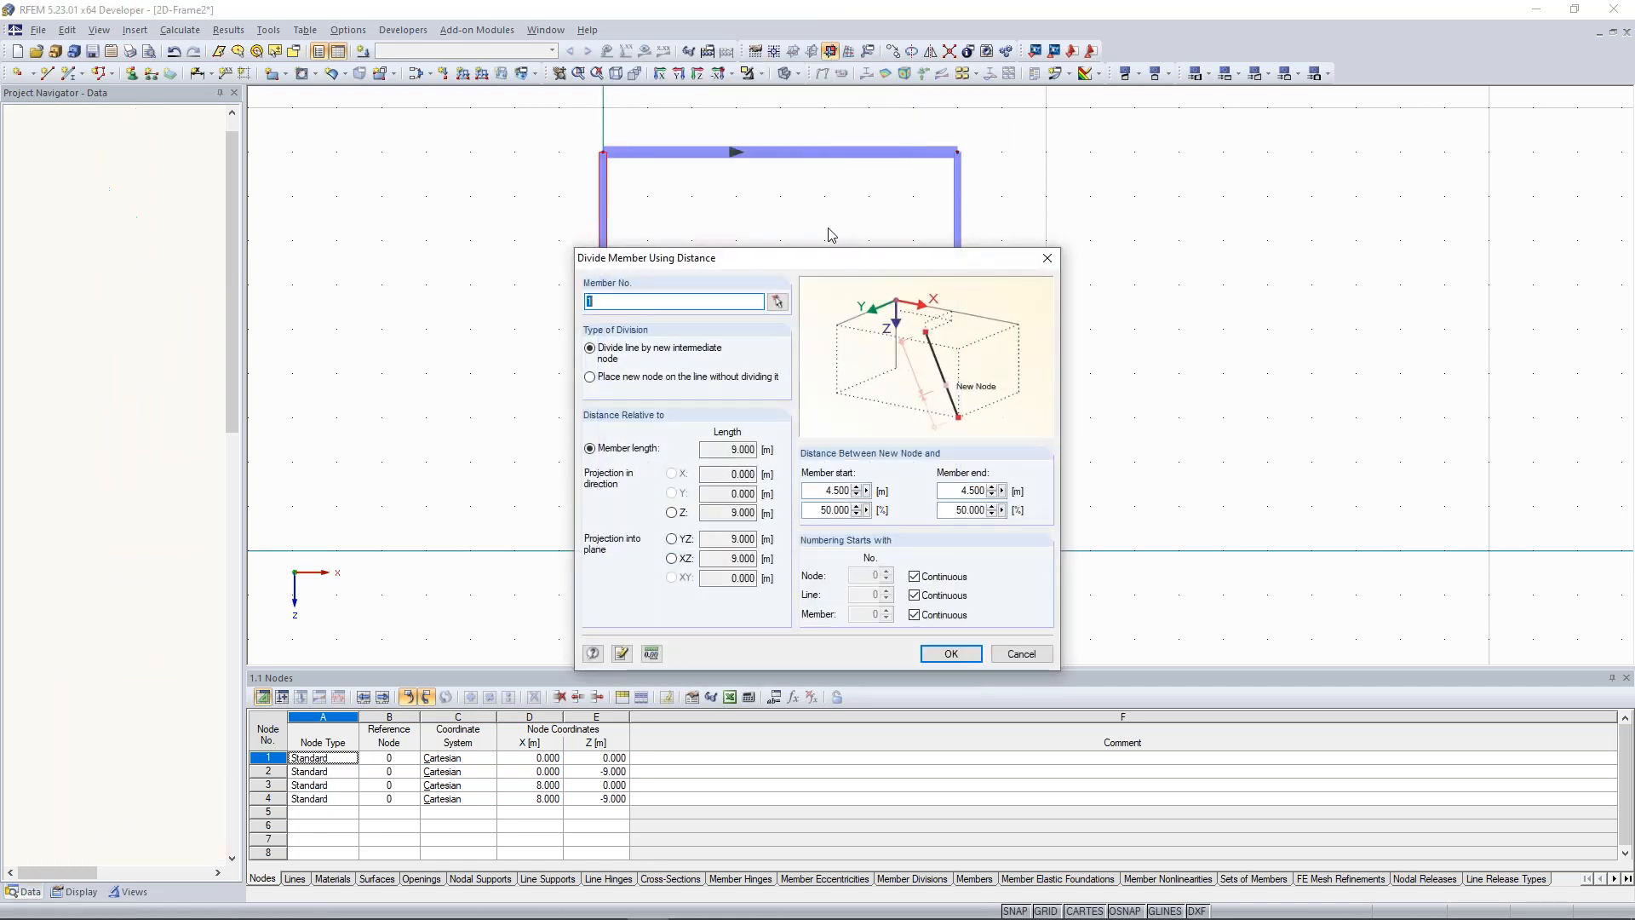
{"action": "left_click_drag", "start_coordinate": [802, 259], "coordinate": [1231, 153]}
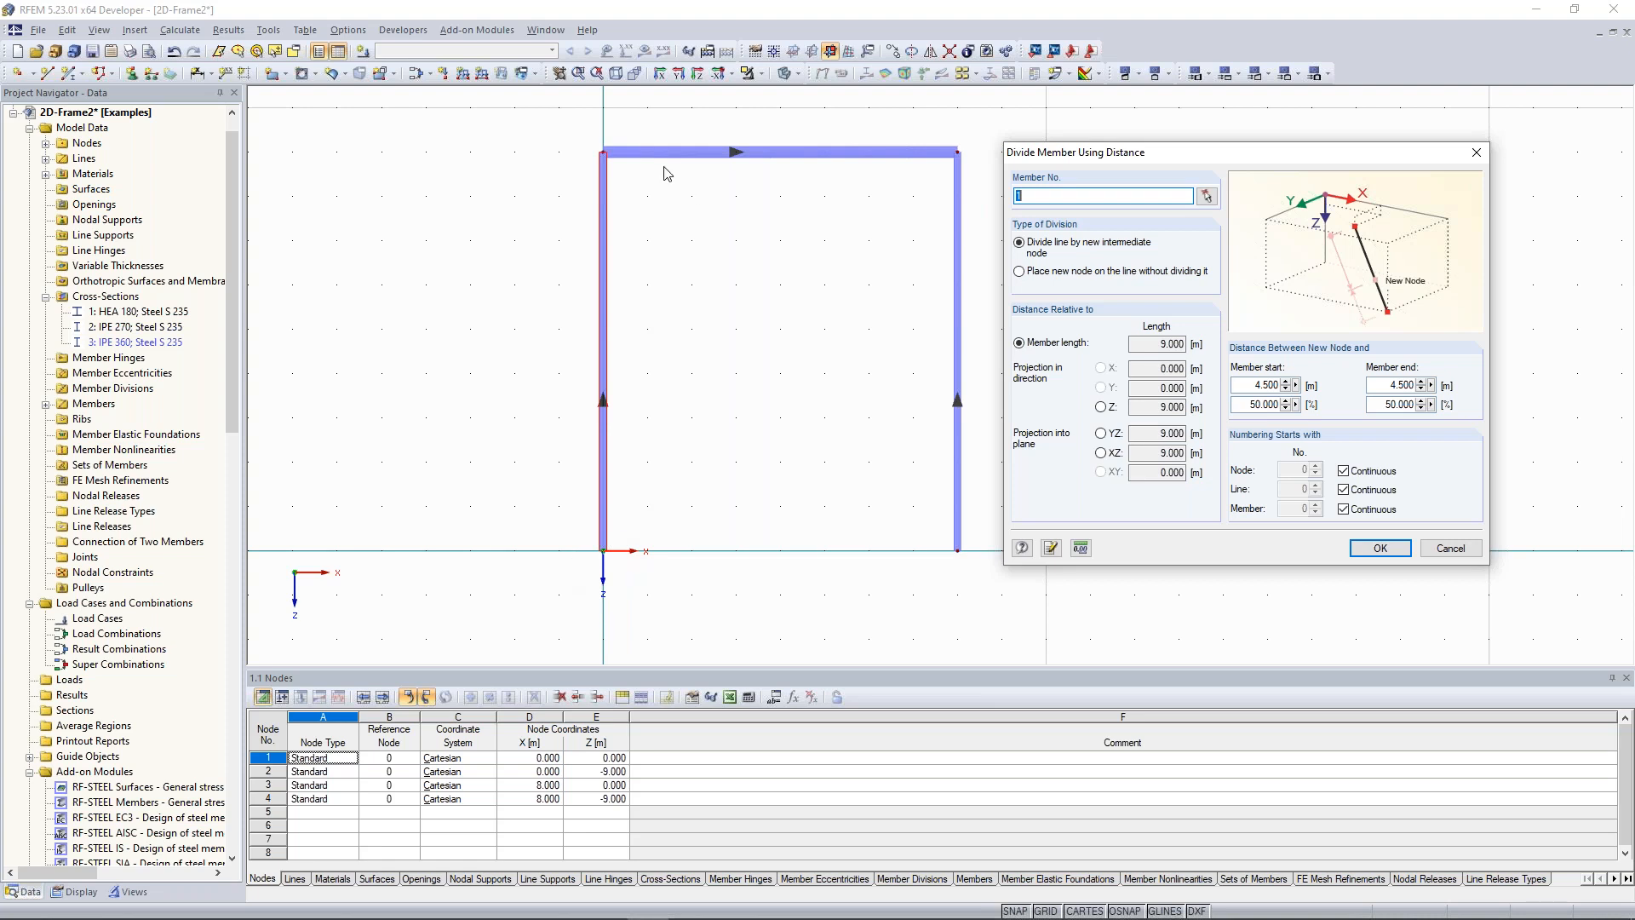
{"action": "double_click", "coordinate": [1266, 383]}
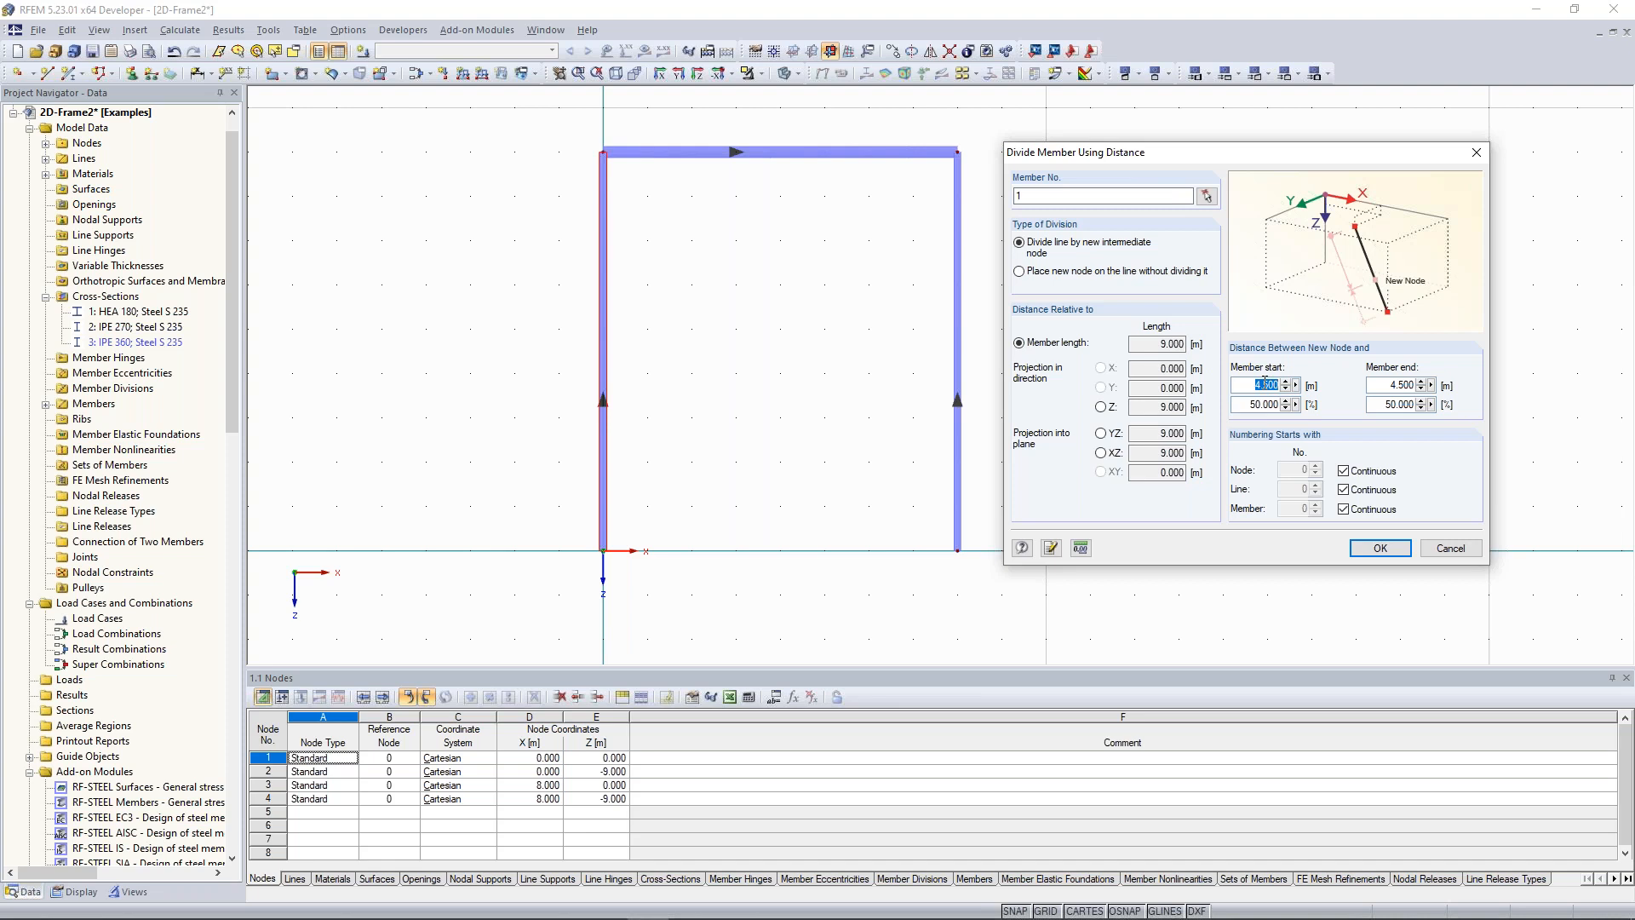
{"action": "type", "text": "5"}
{"action": "left_click", "coordinate": [1379, 548]}
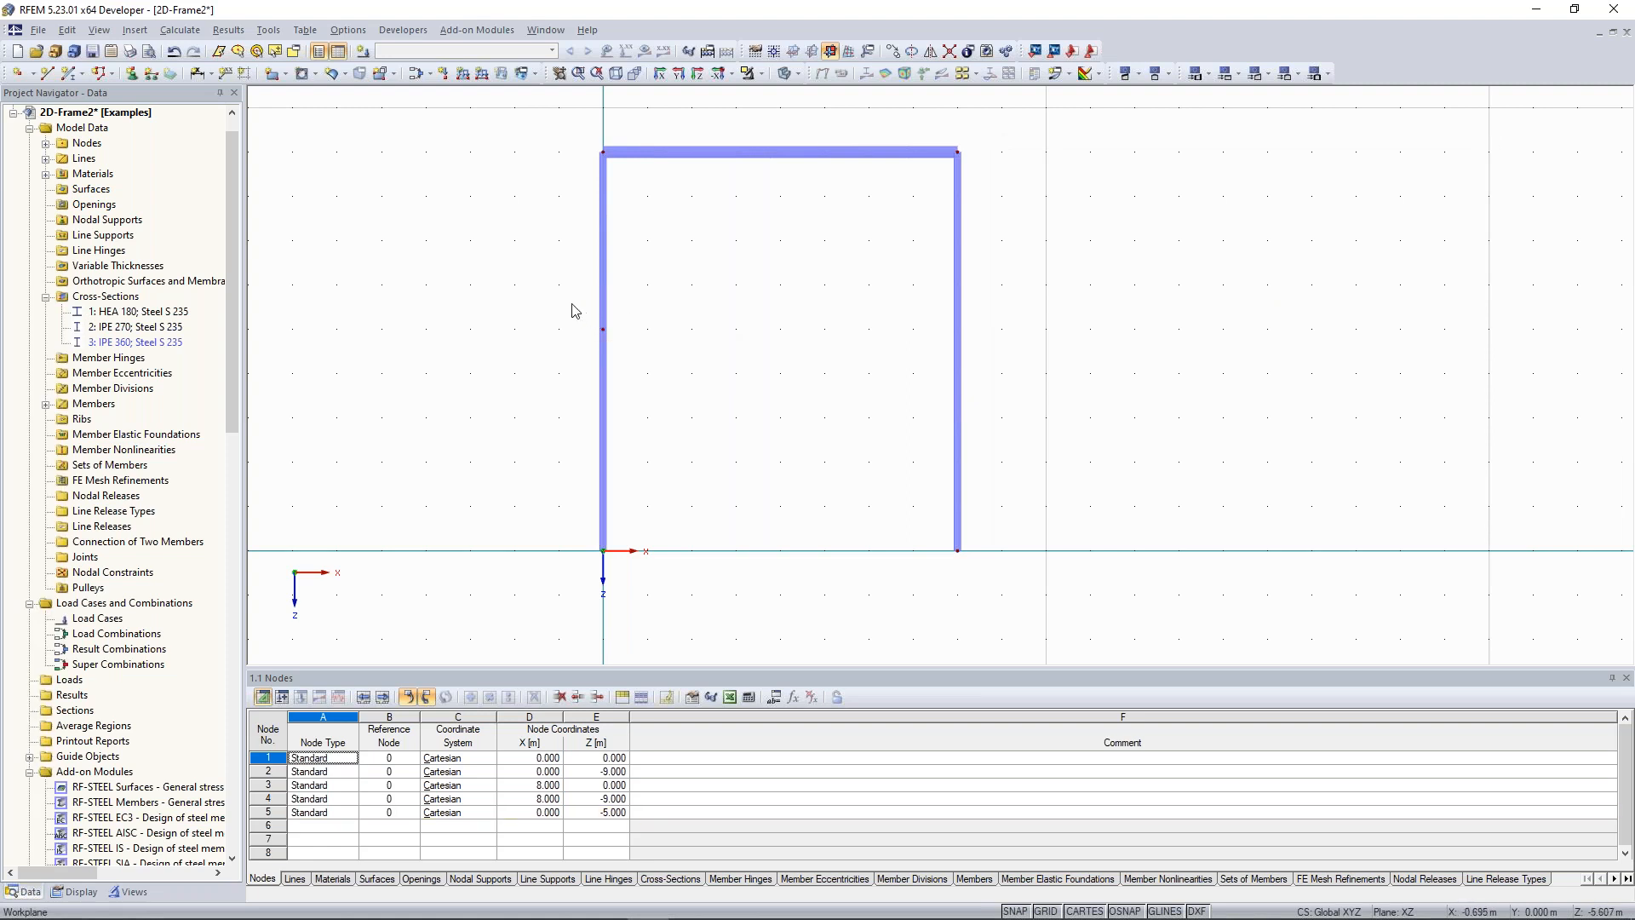
Add a horizontal IPE 360 beam in Steel S 235 from the left column's intermediate node to the right column at Z = -5 m
{"action": "middle_click_drag", "start_coordinate": [568, 298], "coordinate": [532, 293]}
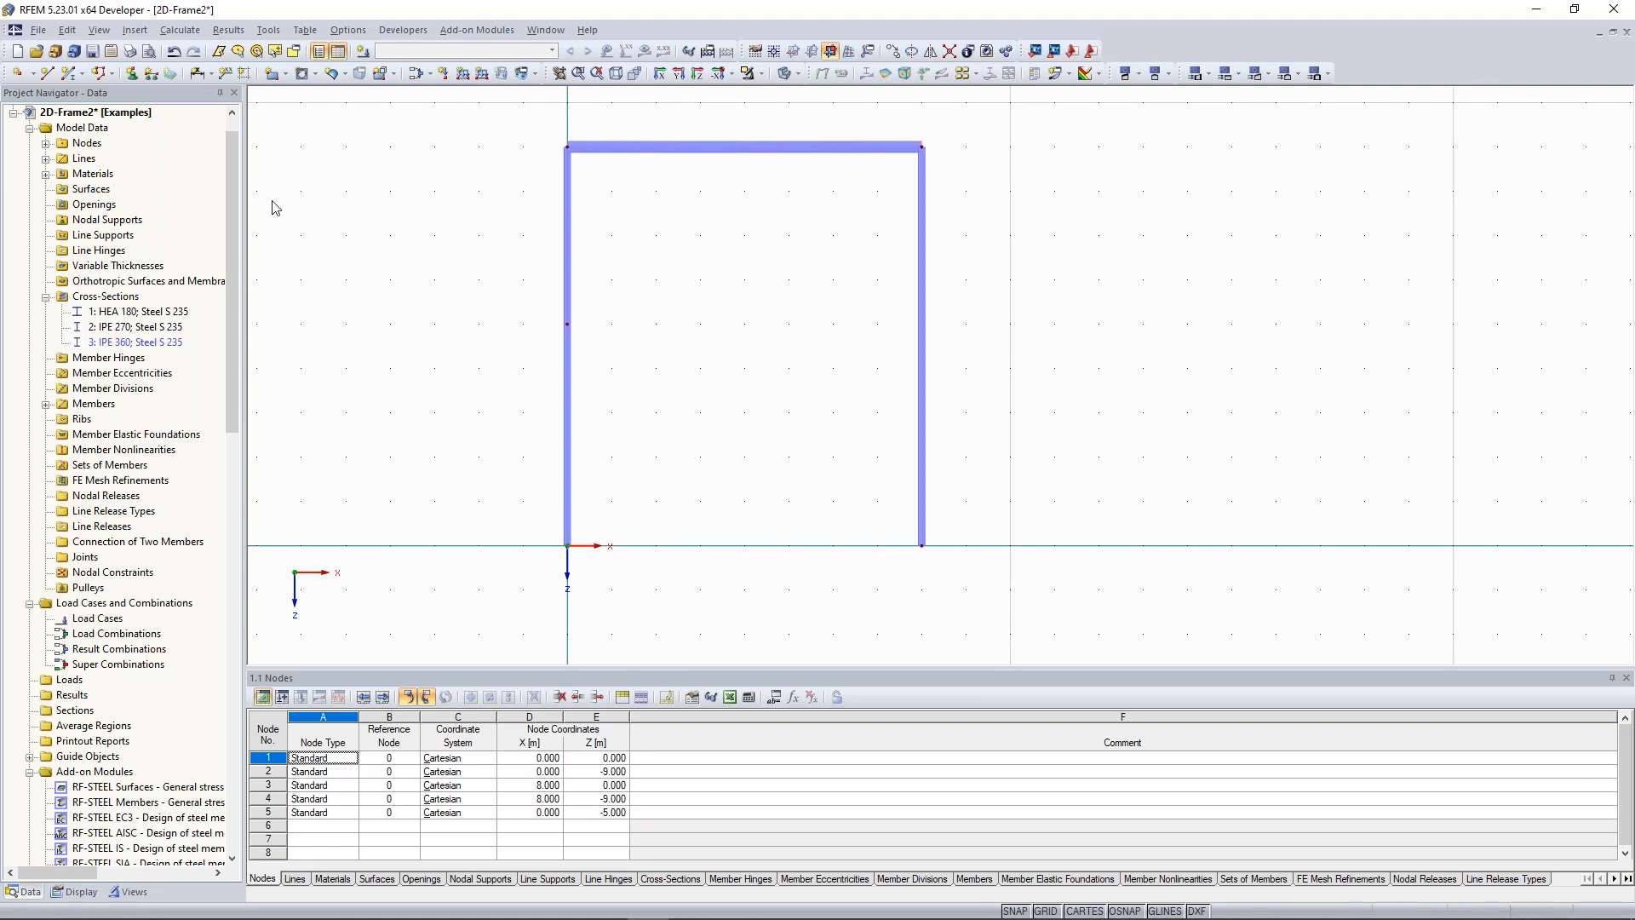
{"action": "middle_click_drag", "start_coordinate": [714, 242], "coordinate": [733, 239]}
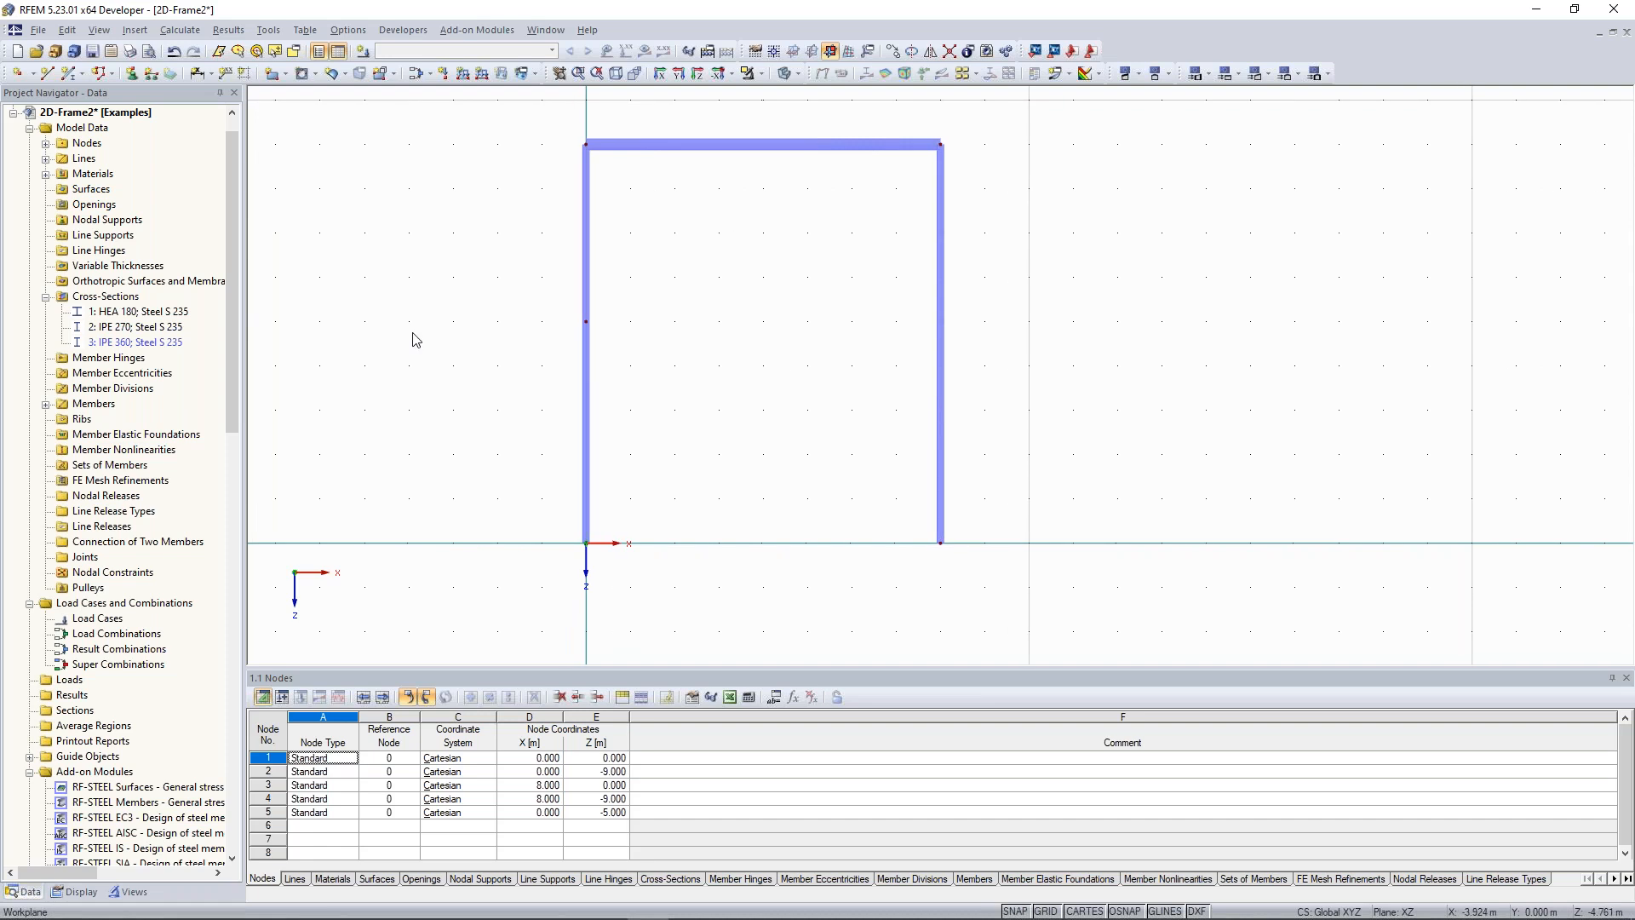
{"action": "left_click", "coordinate": [70, 75]}
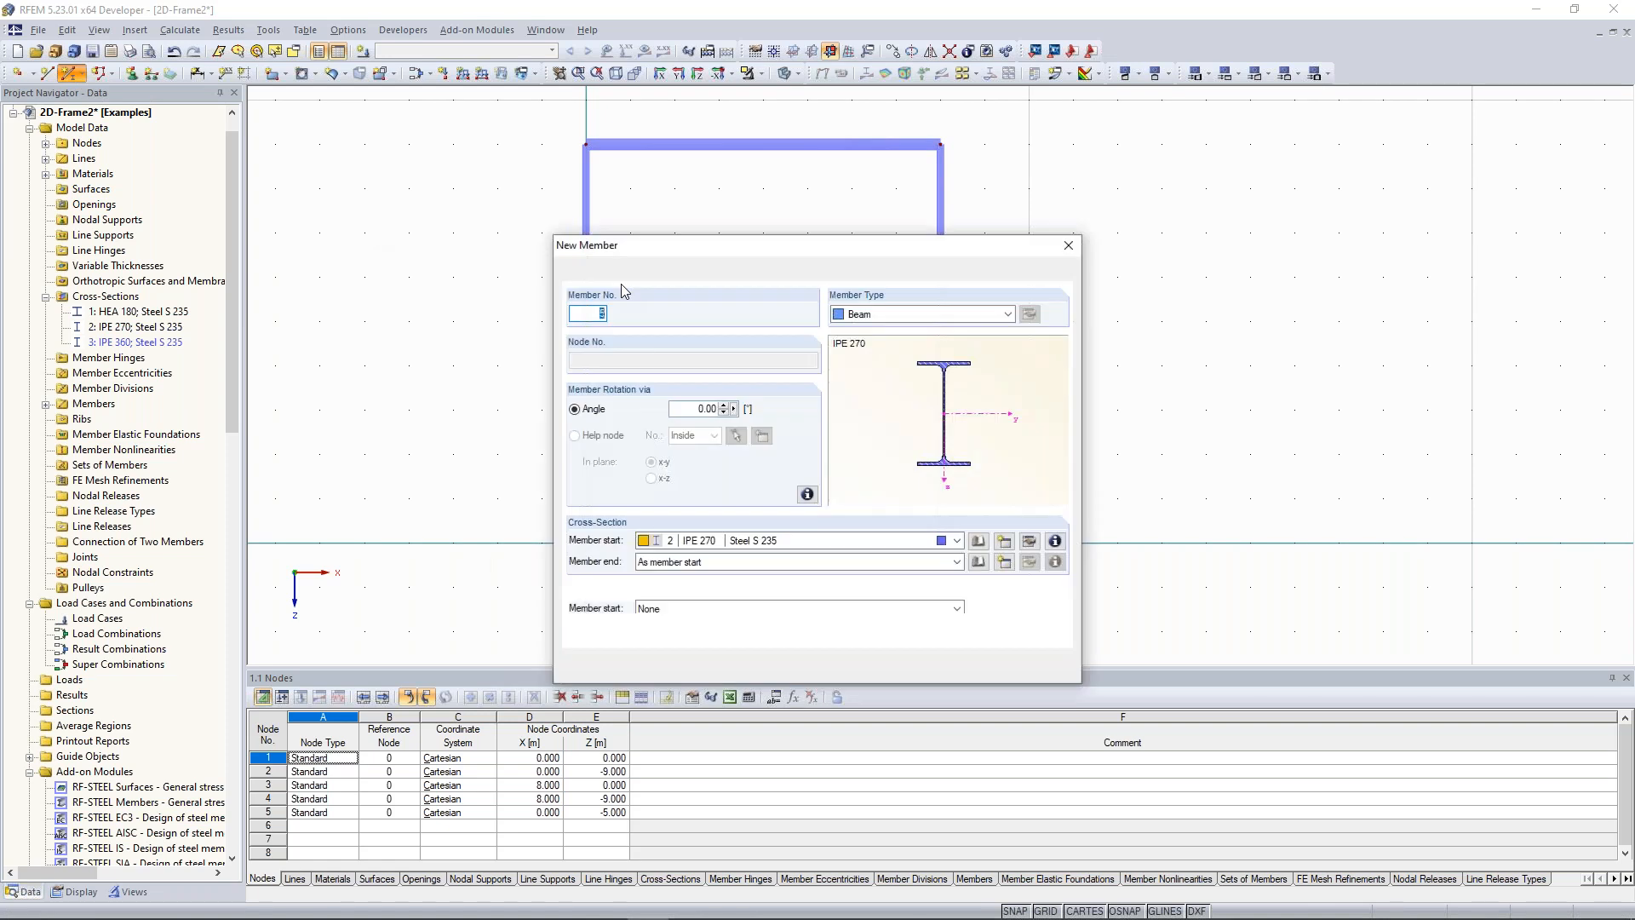
{"action": "left_click", "coordinate": [751, 544]}
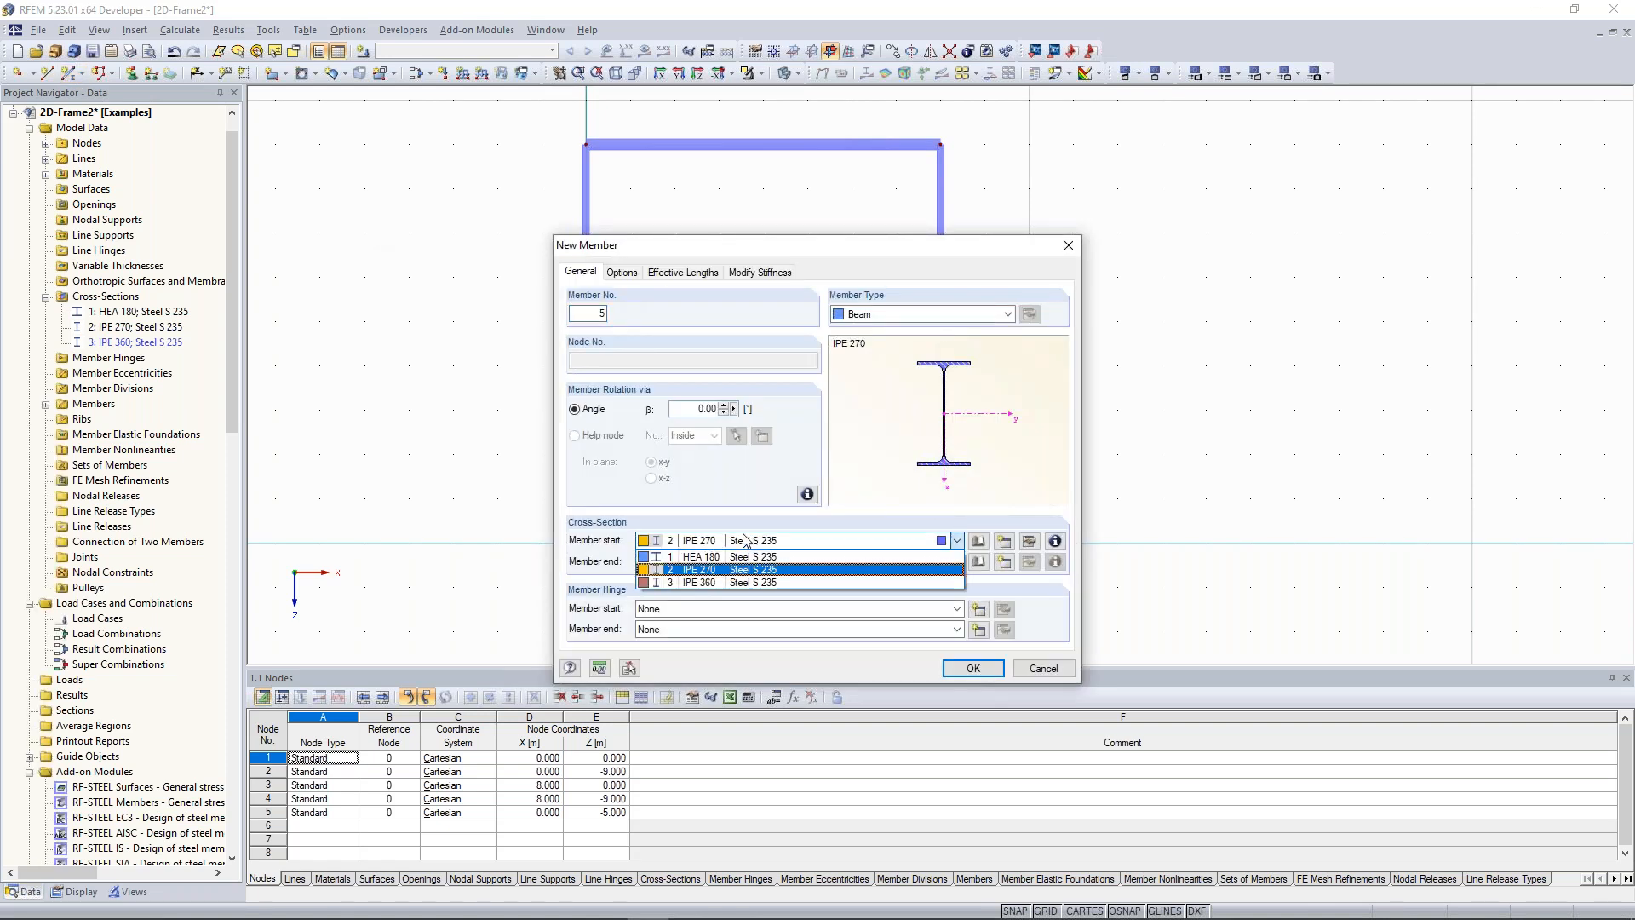
{"action": "left_click", "coordinate": [718, 582]}
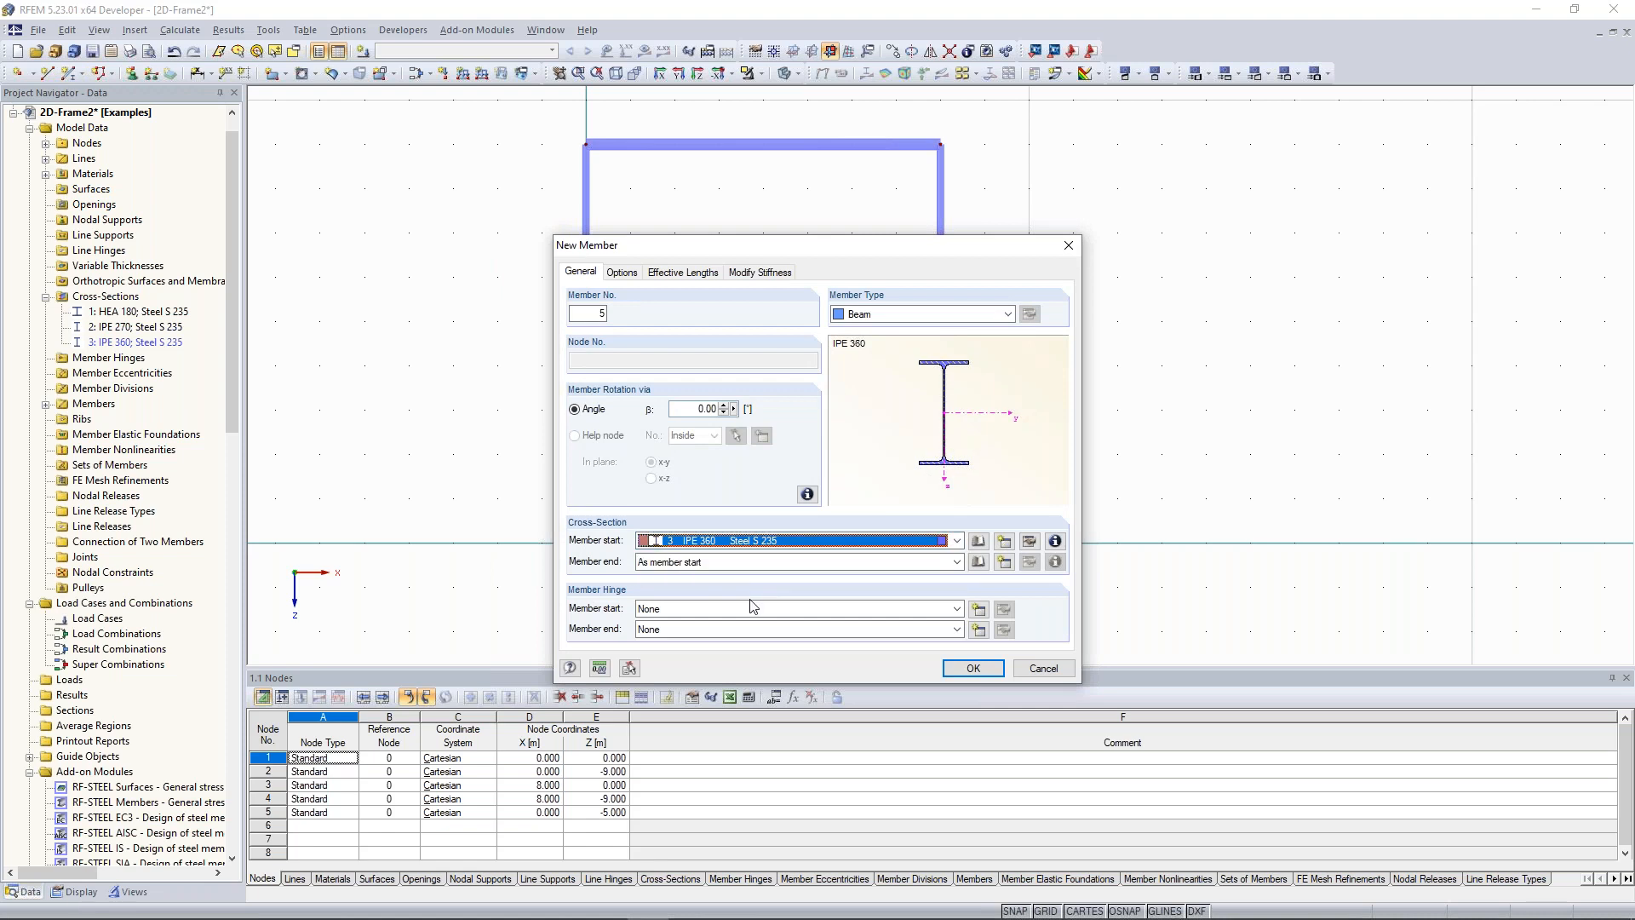
{"action": "left_click", "coordinate": [974, 668]}
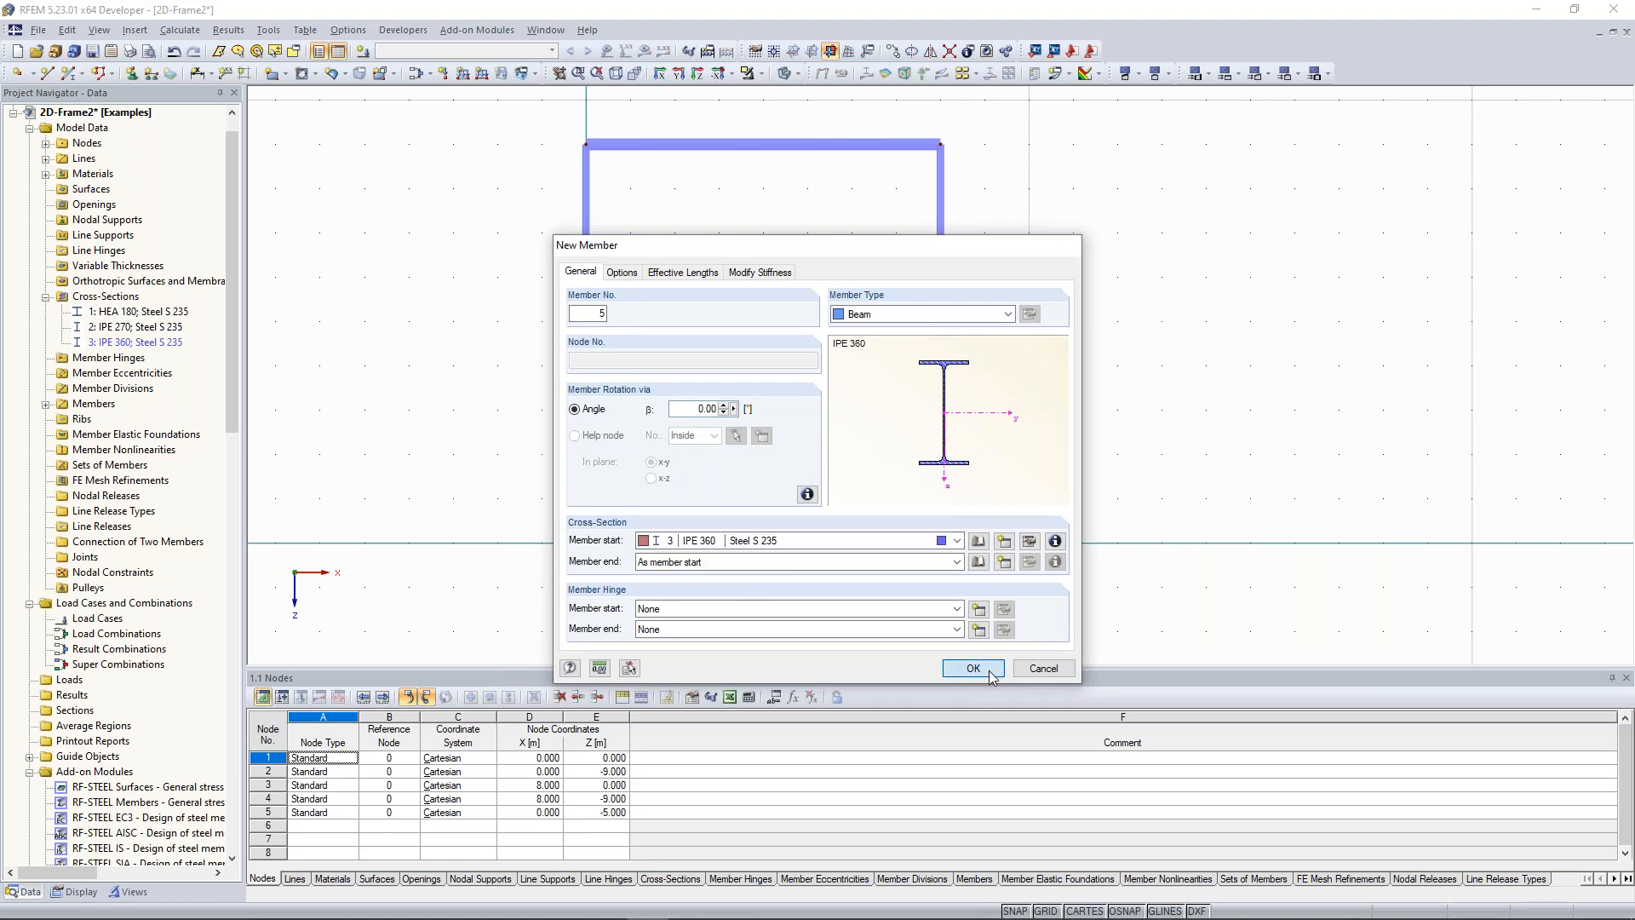
{"action": "left_click", "coordinate": [586, 321]}
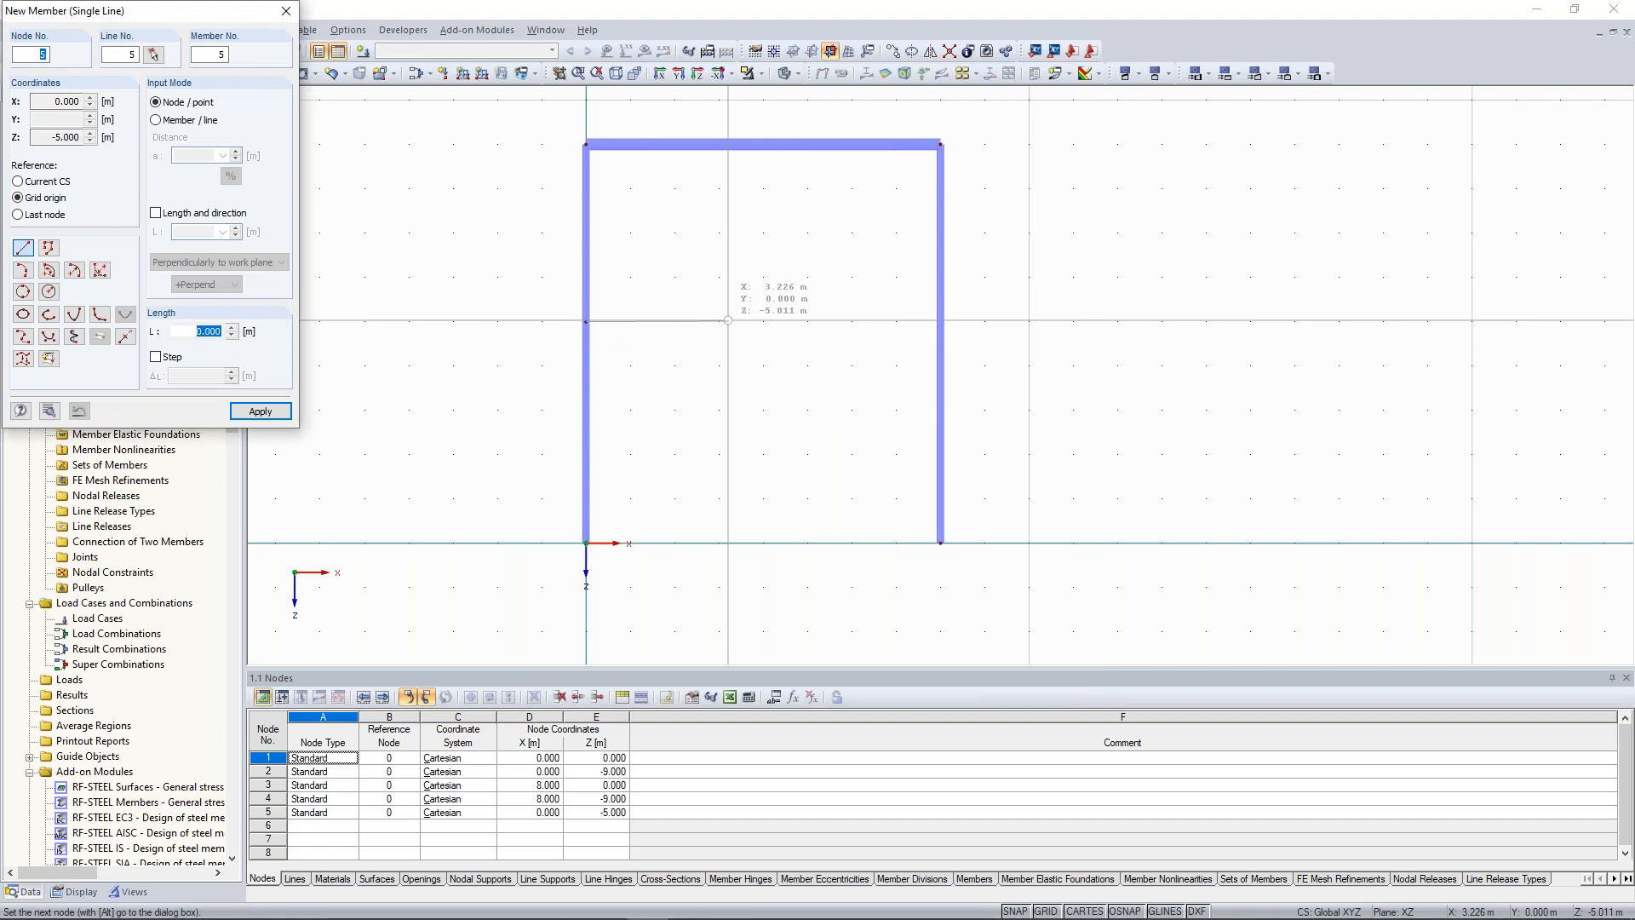
{"action": "left_click", "coordinate": [940, 322]}
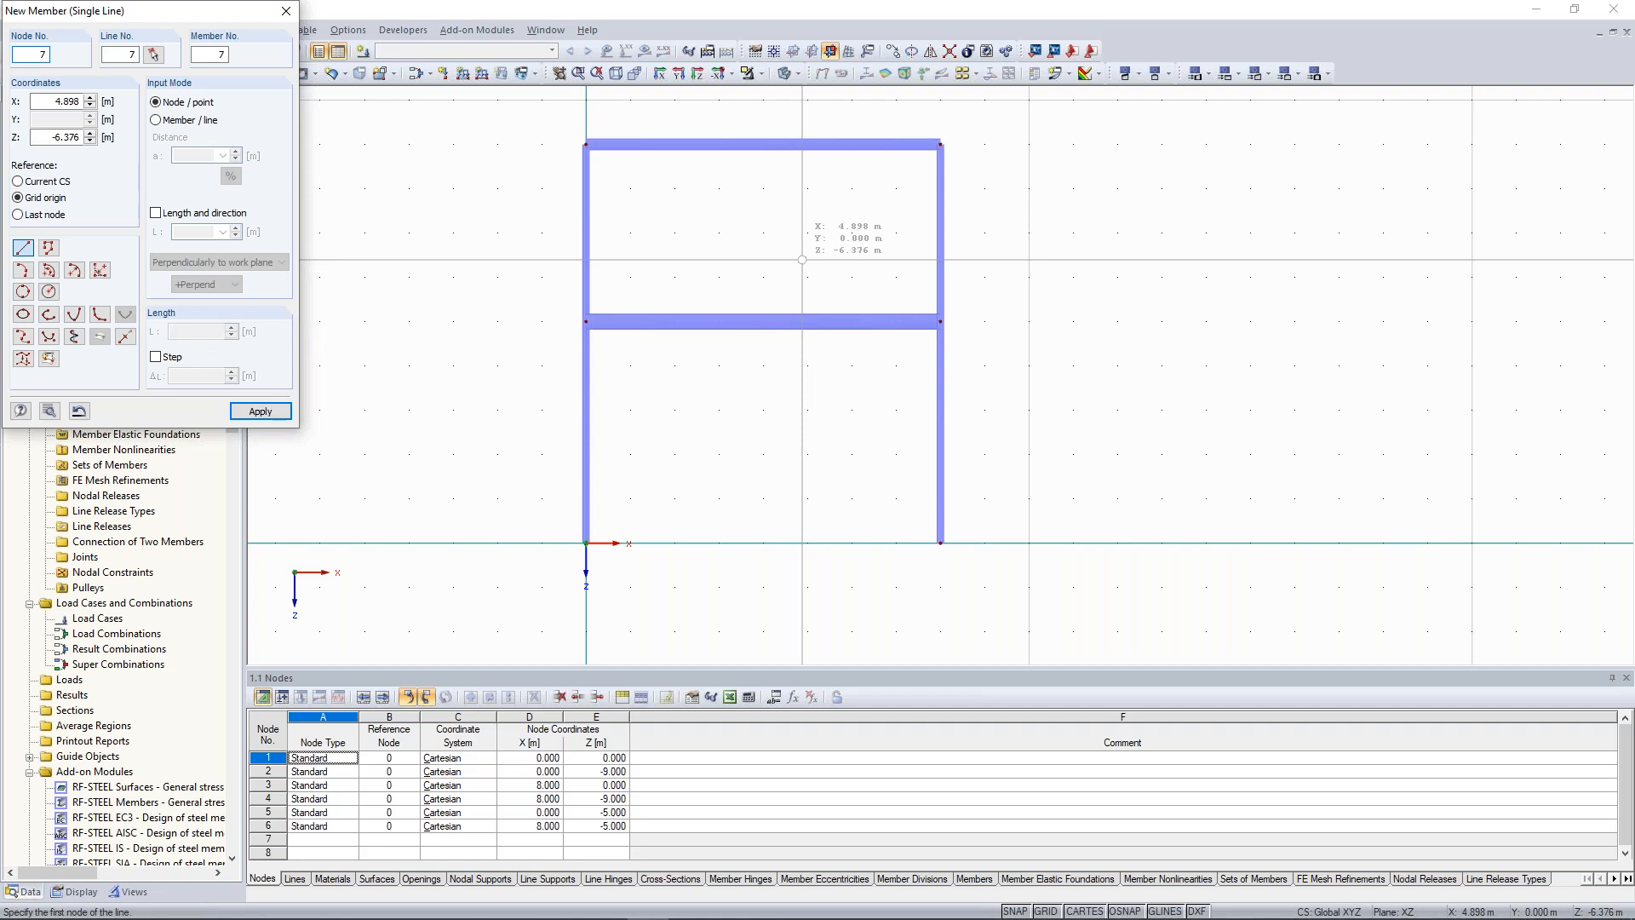
{"action": "key", "text": "Escape"}
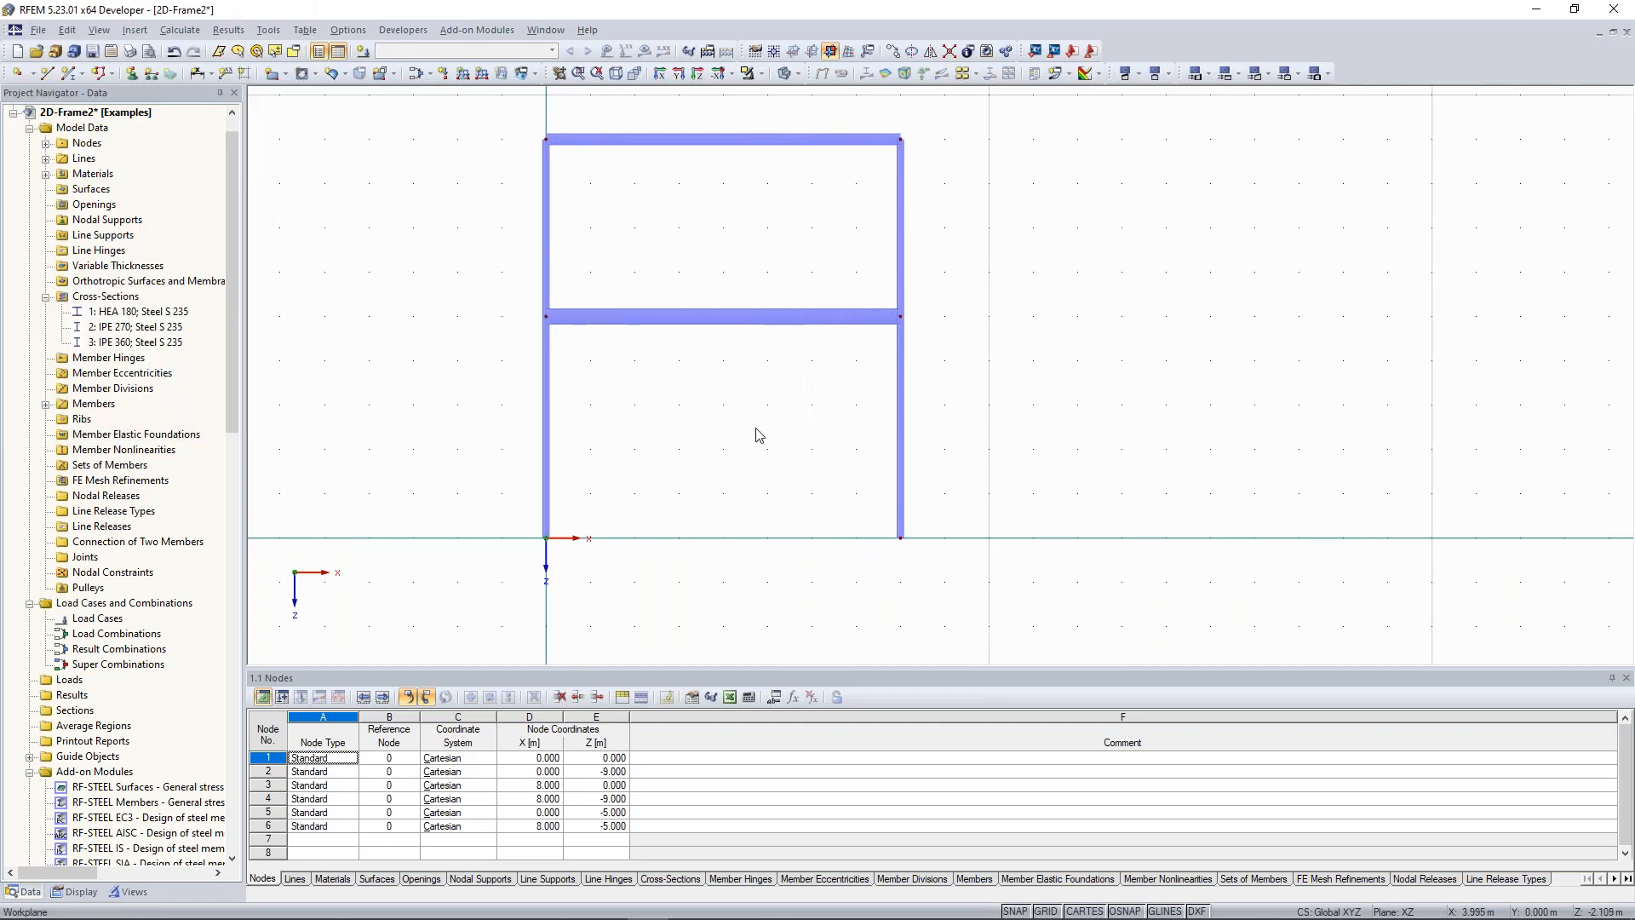
Divide the IPE 360 beam graphically at 4.5 m from its left end
{"action": "right_click", "coordinate": [760, 311]}
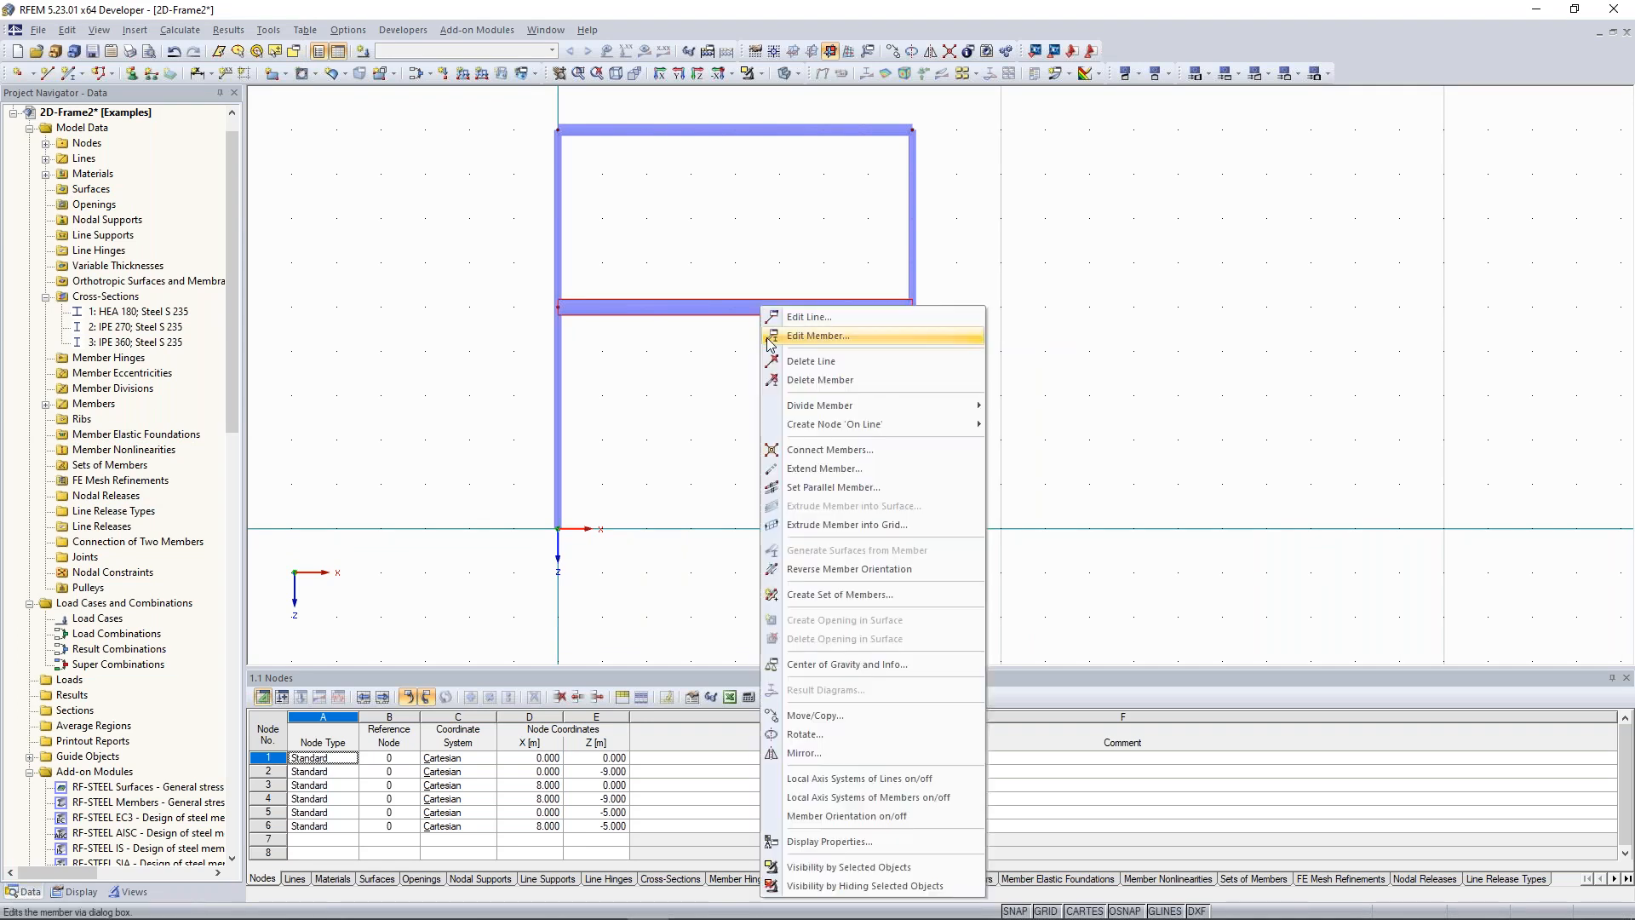
{"action": "mouse_move", "coordinate": [863, 409]}
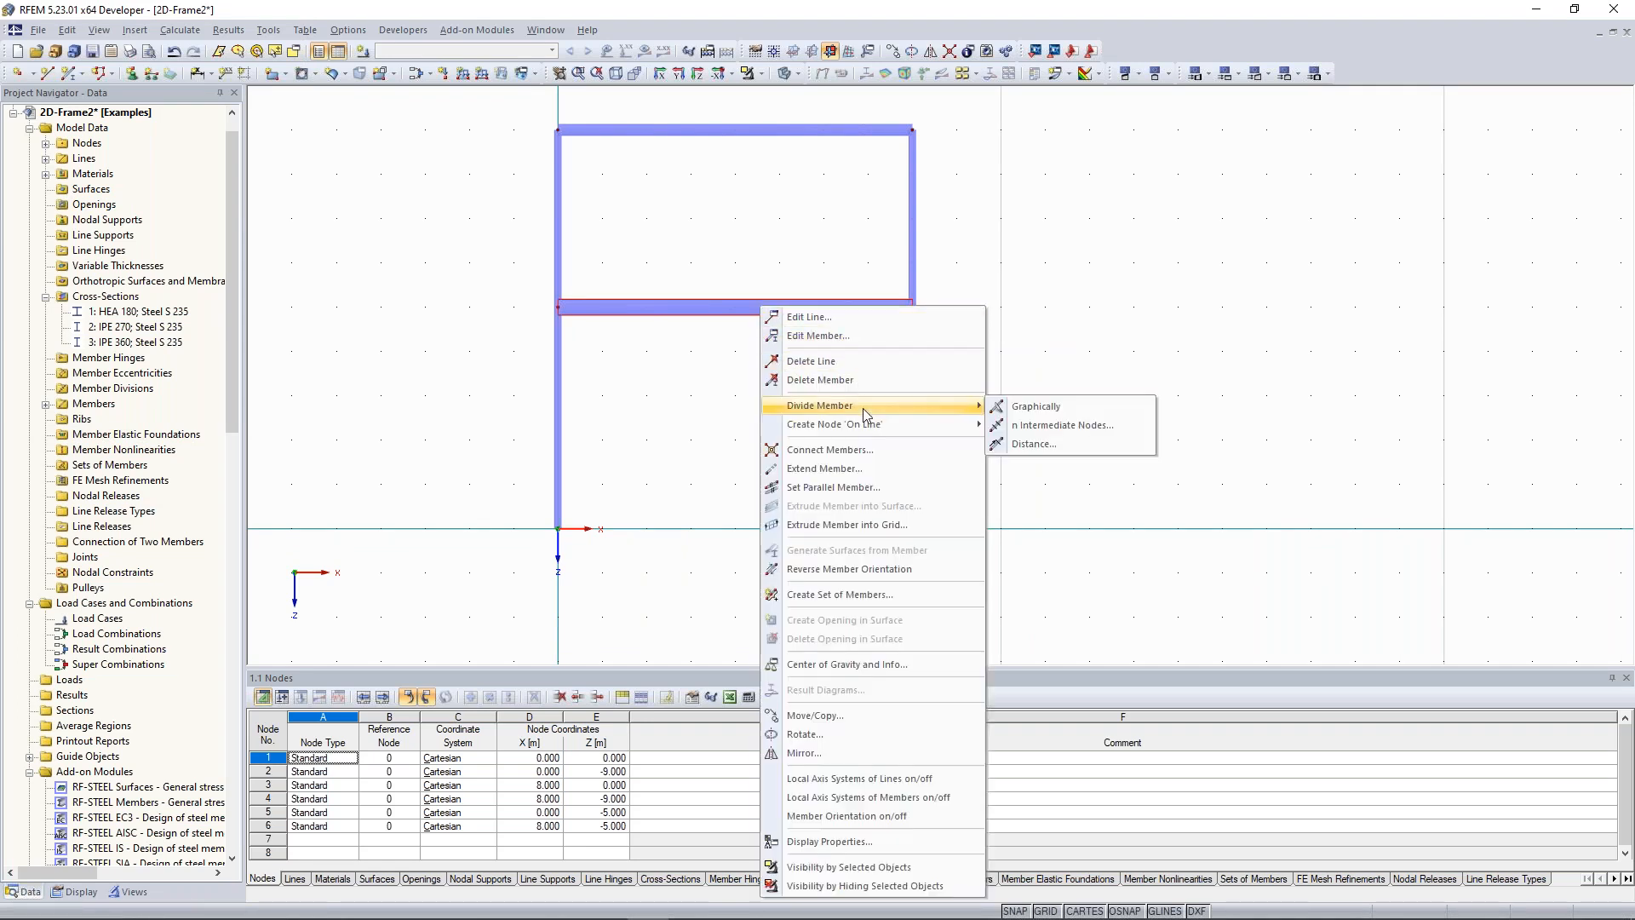
{"action": "left_click", "coordinate": [1036, 408]}
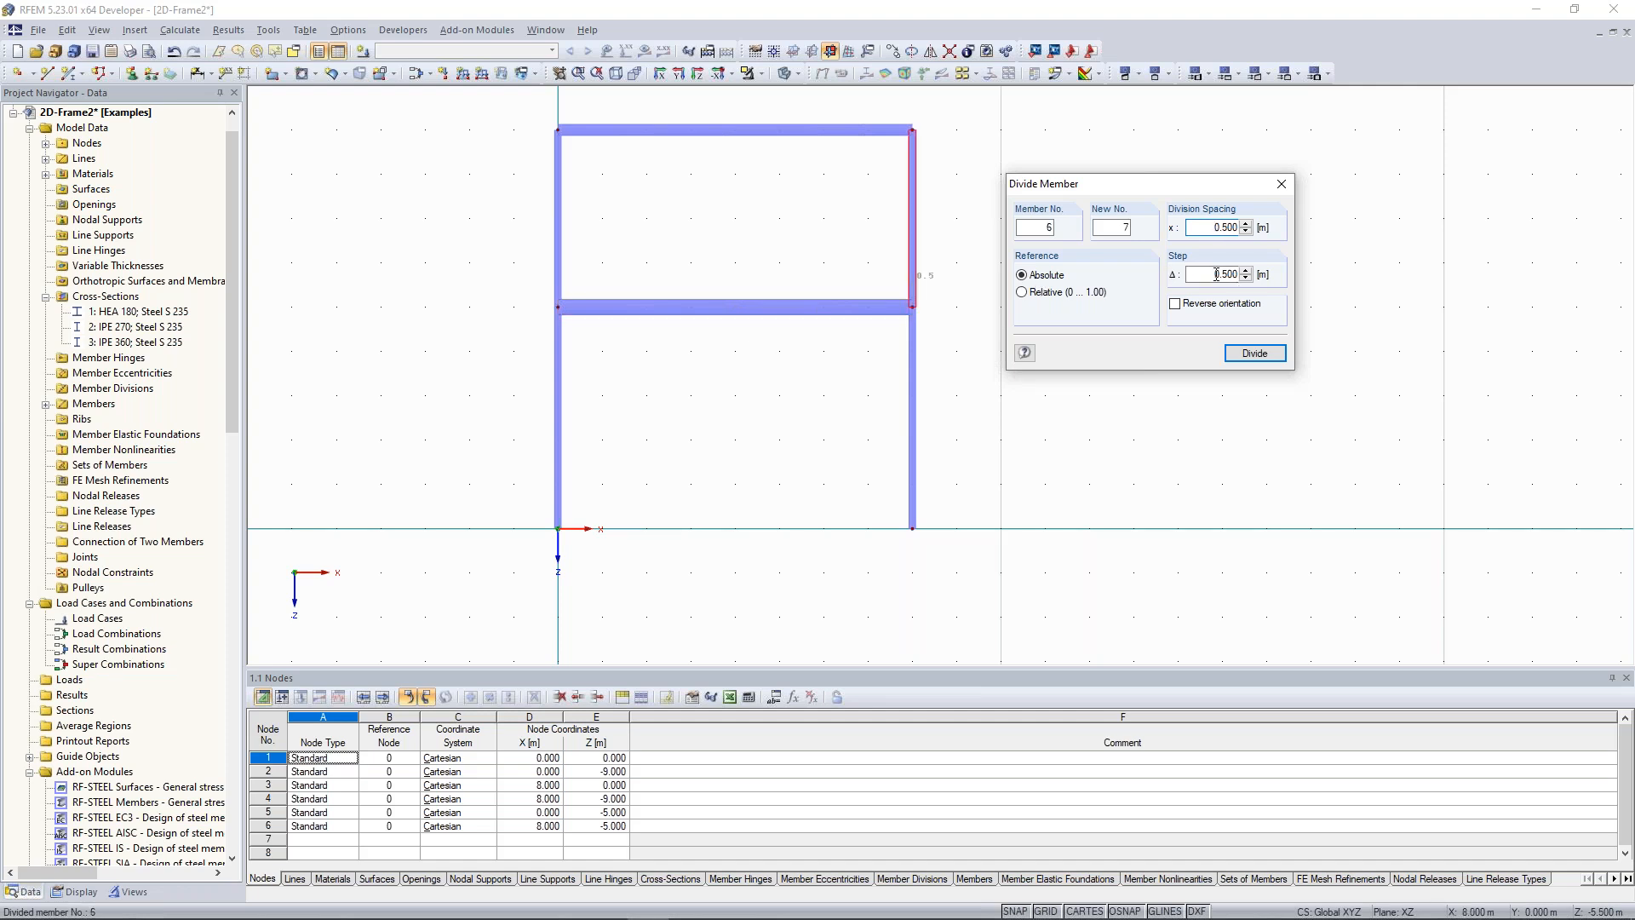
{"action": "left_click_drag", "start_coordinate": [1214, 274], "coordinate": [1244, 272]}
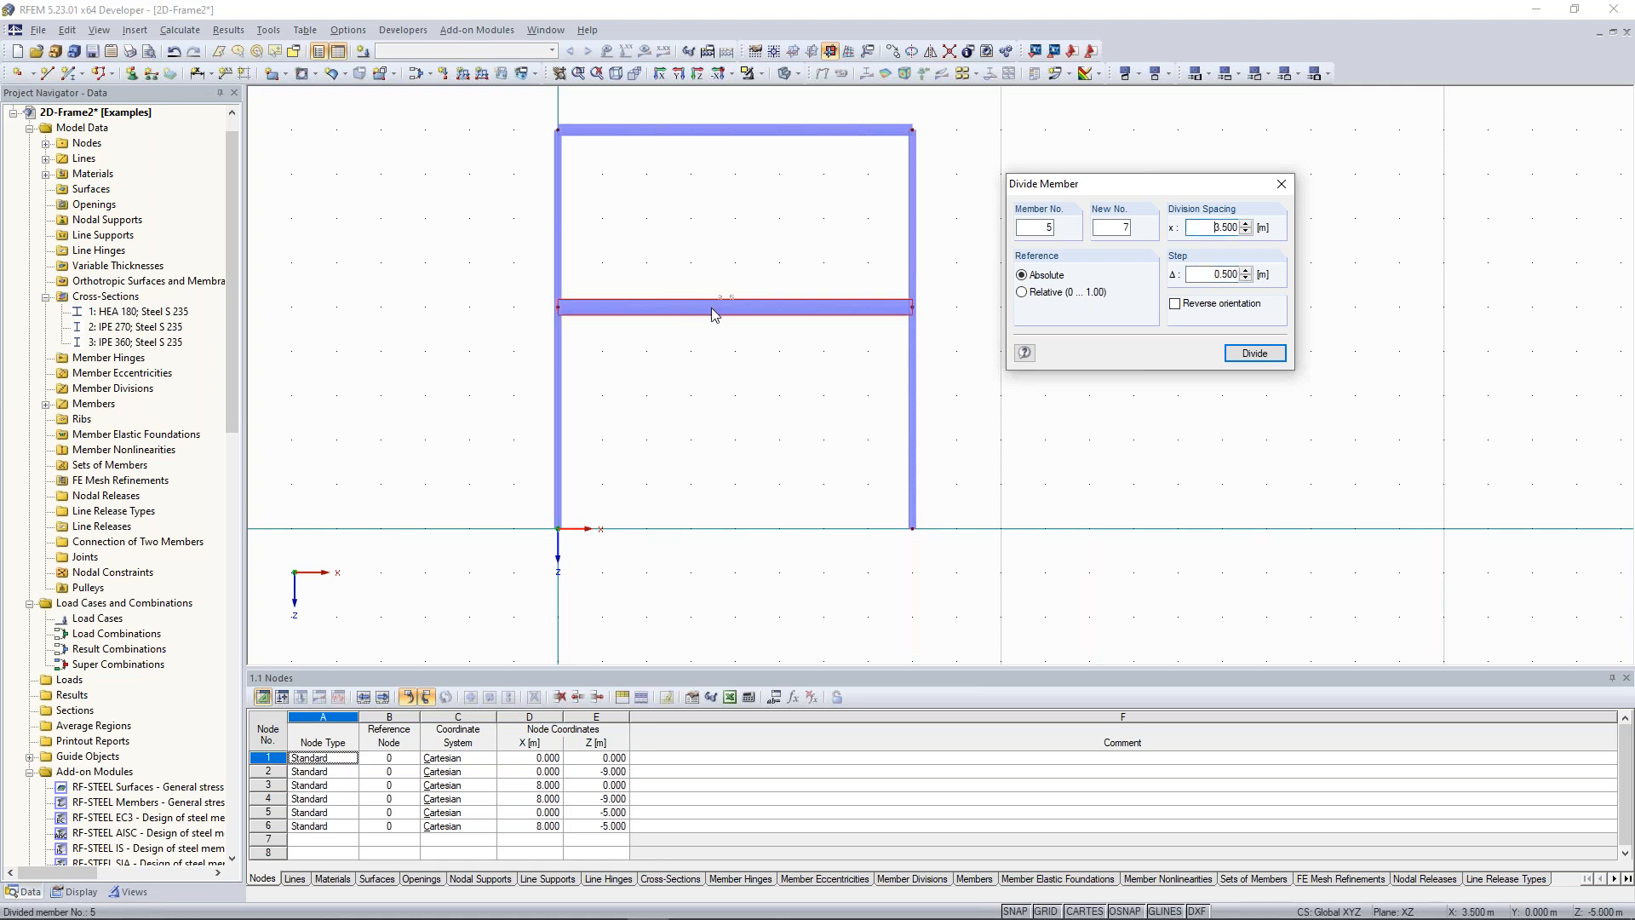
{"action": "left_click", "coordinate": [760, 317]}
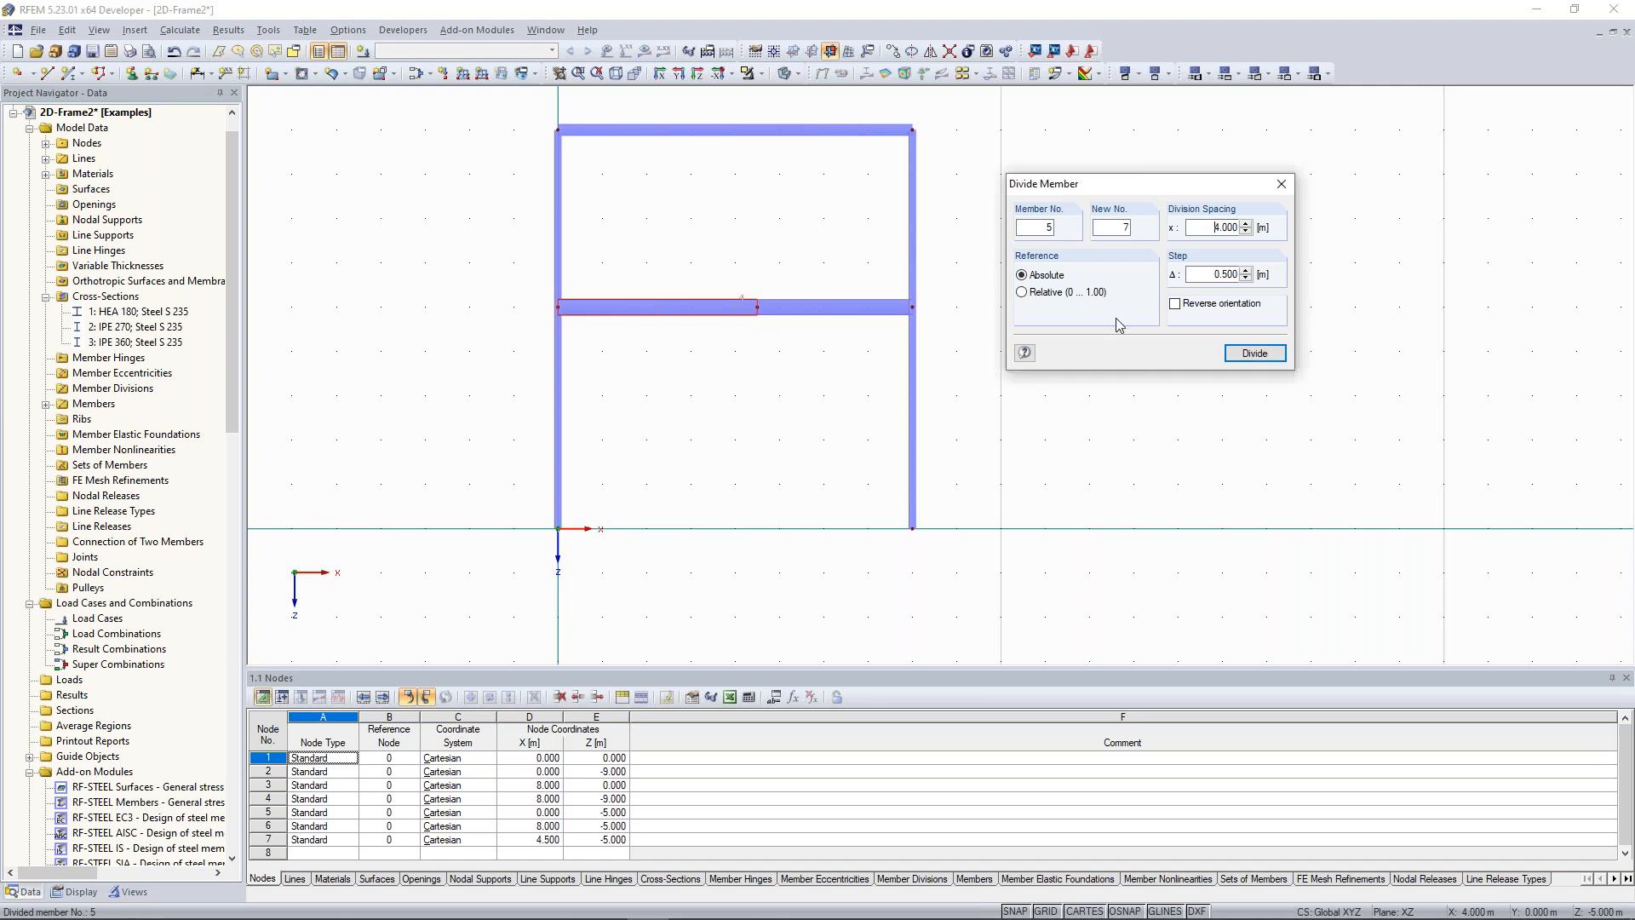
{"action": "left_click", "coordinate": [1282, 188]}
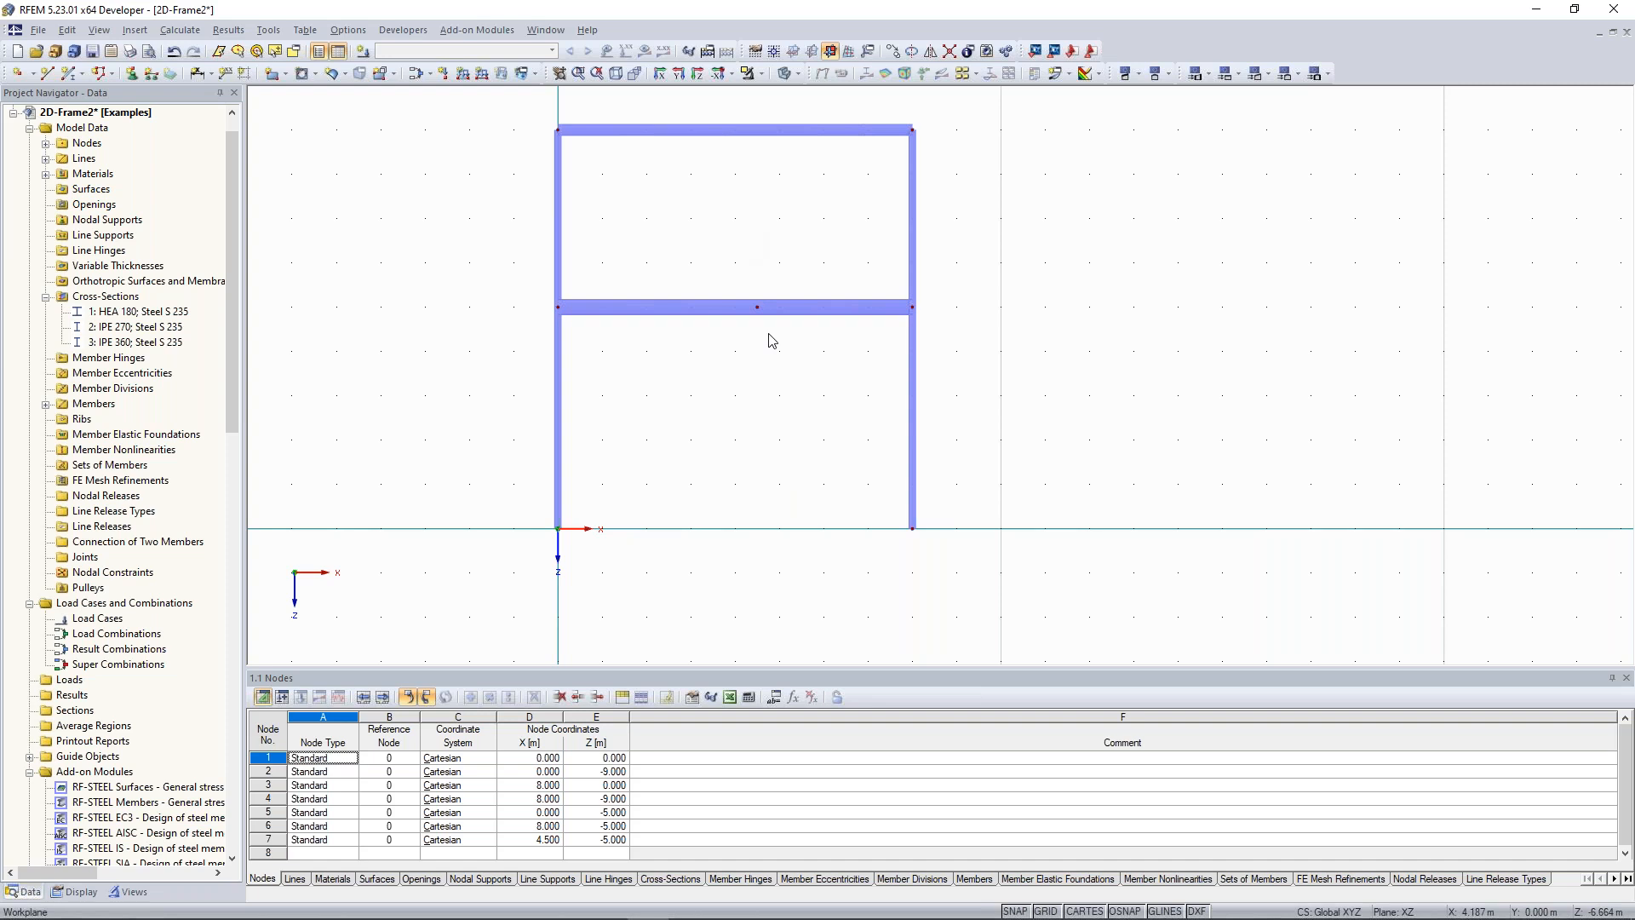
Copy the lower left HEA 180 column to X = 4.5 m so that its top meets the beam's dividing node
{"action": "middle_click_drag", "start_coordinate": [772, 406], "coordinate": [784, 392]}
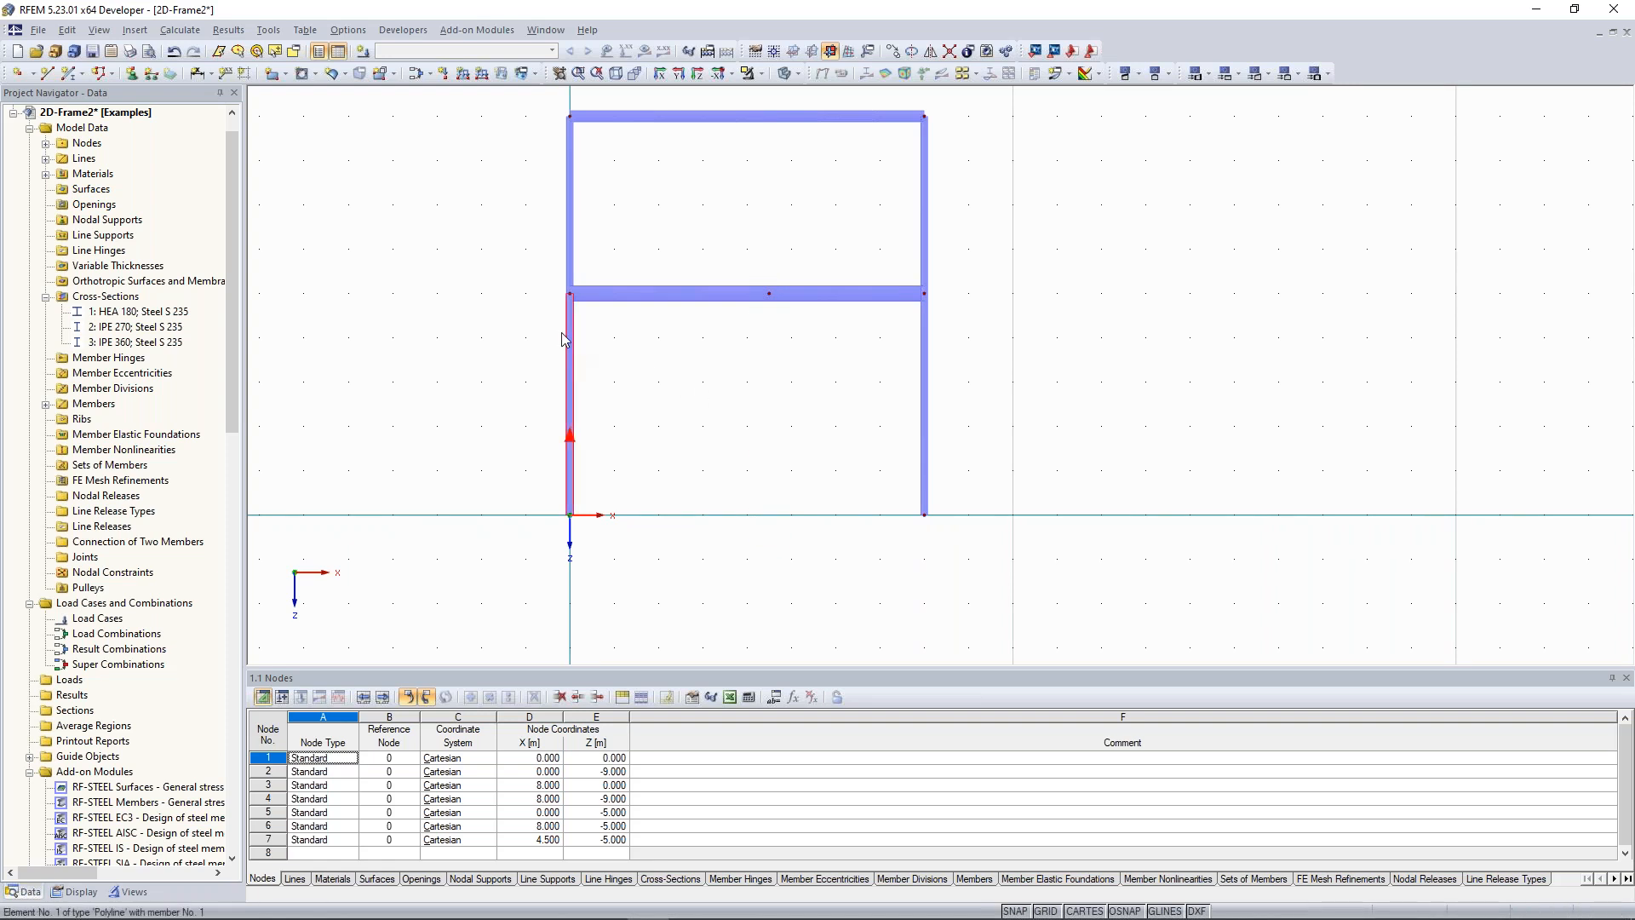
{"action": "mouse_move", "coordinate": [577, 355]}
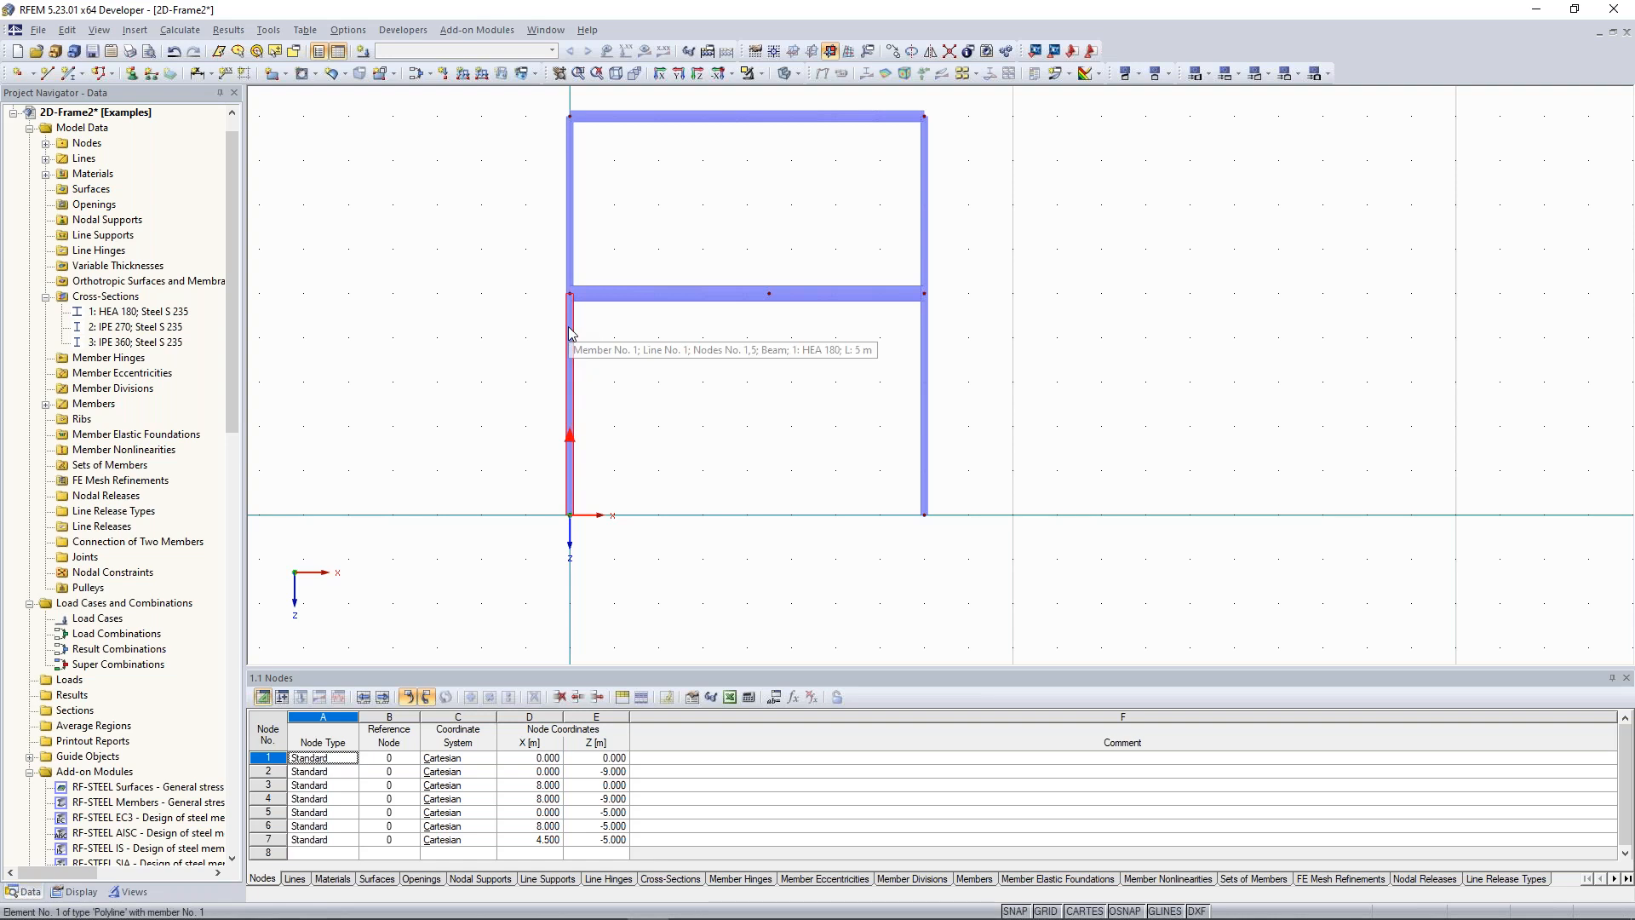
{"action": "left_click", "coordinate": [769, 296]}
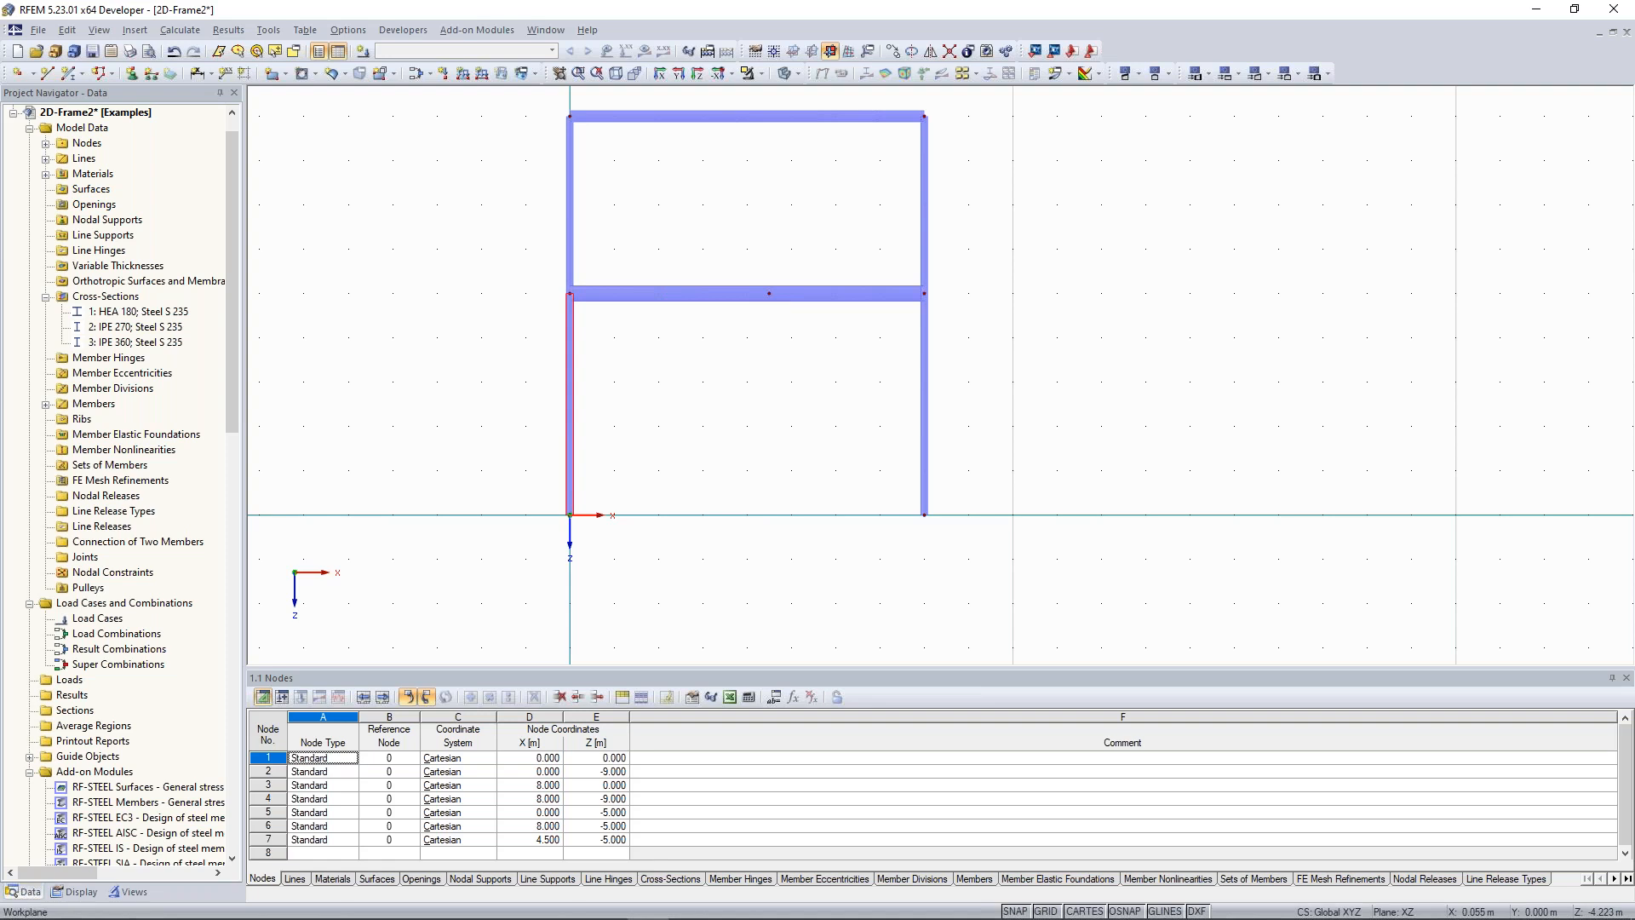
{"action": "left_click", "coordinate": [831, 403]}
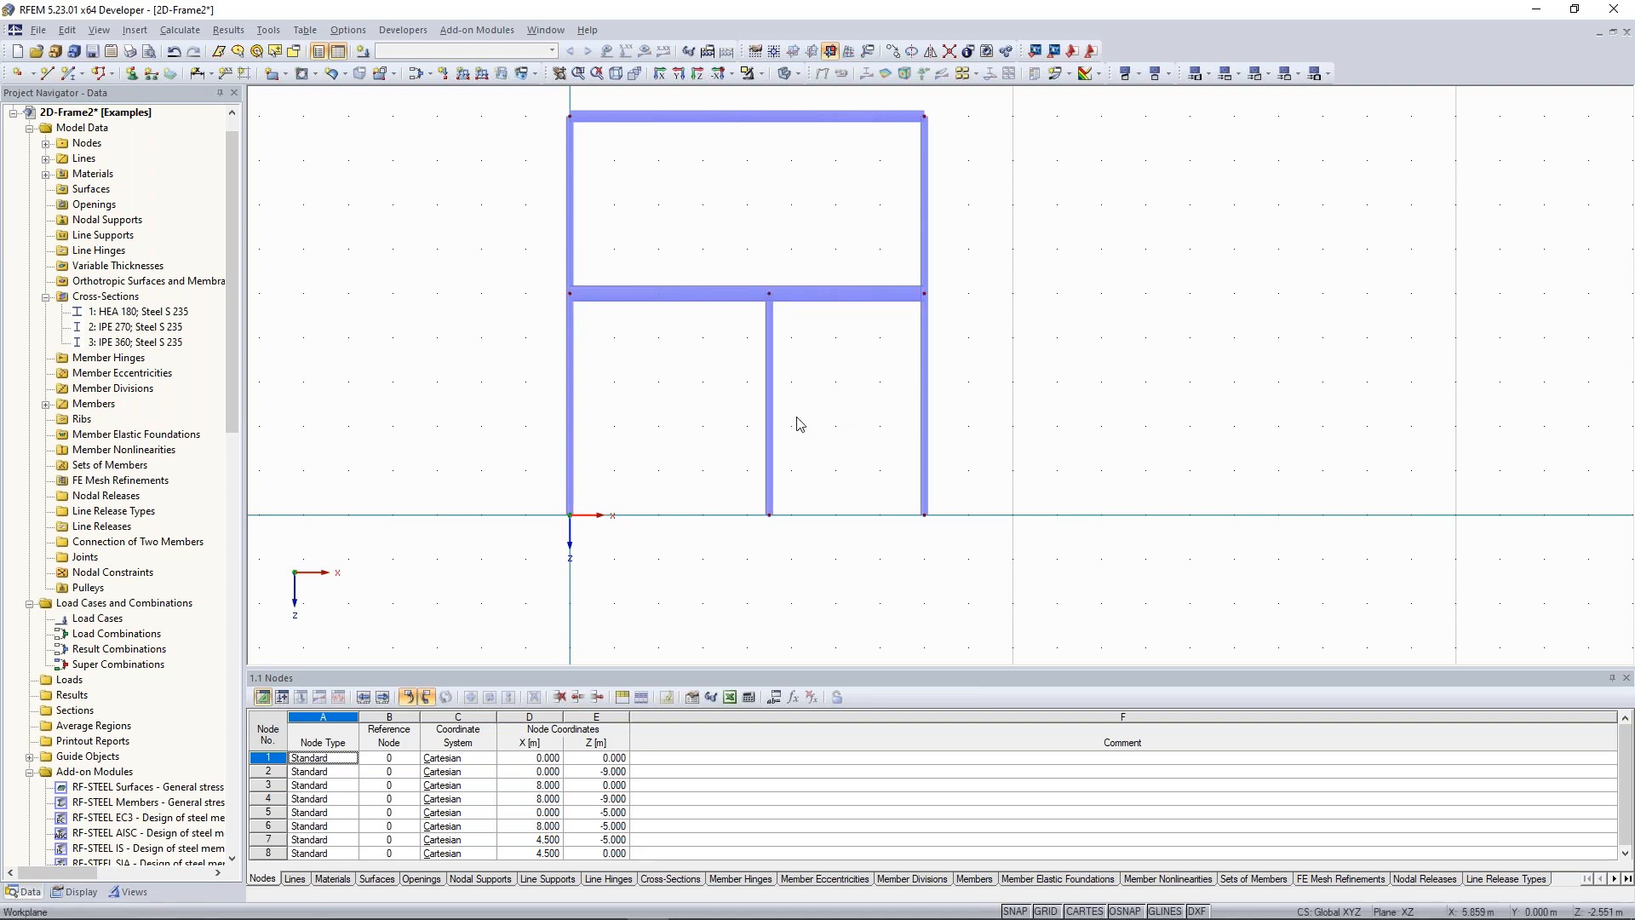
{"action": "middle_click_drag", "start_coordinate": [784, 502], "coordinate": [775, 511]}
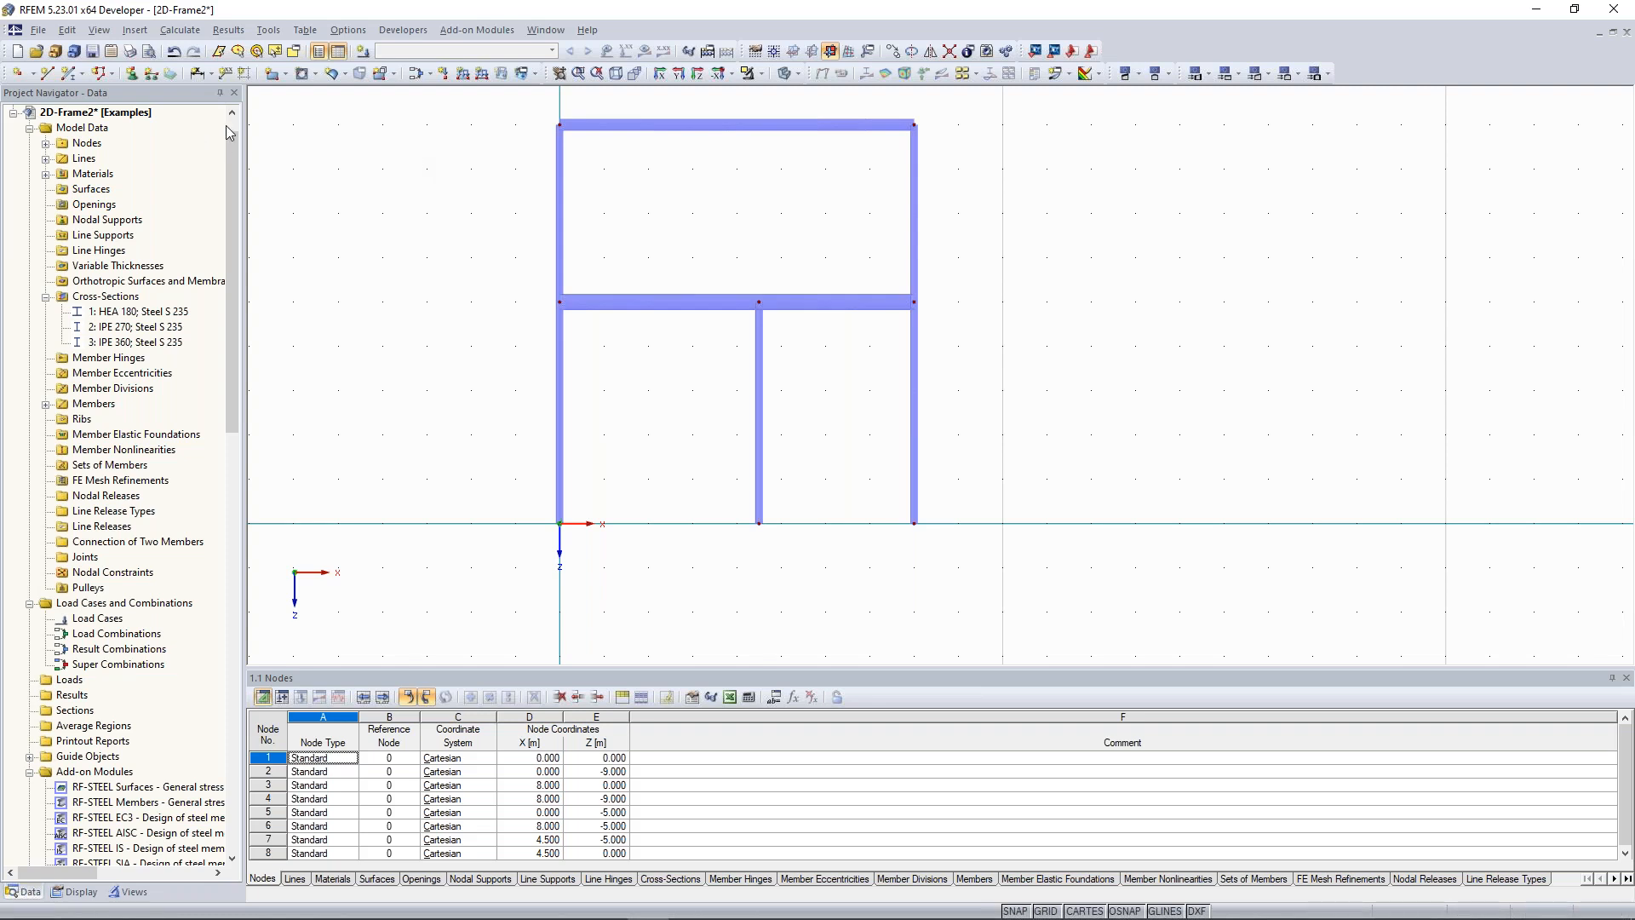
Start generating tension bracing in cells and create a round steel RD 20 cross-section in Steel S 235 for it
{"action": "left_click", "coordinate": [270, 32]}
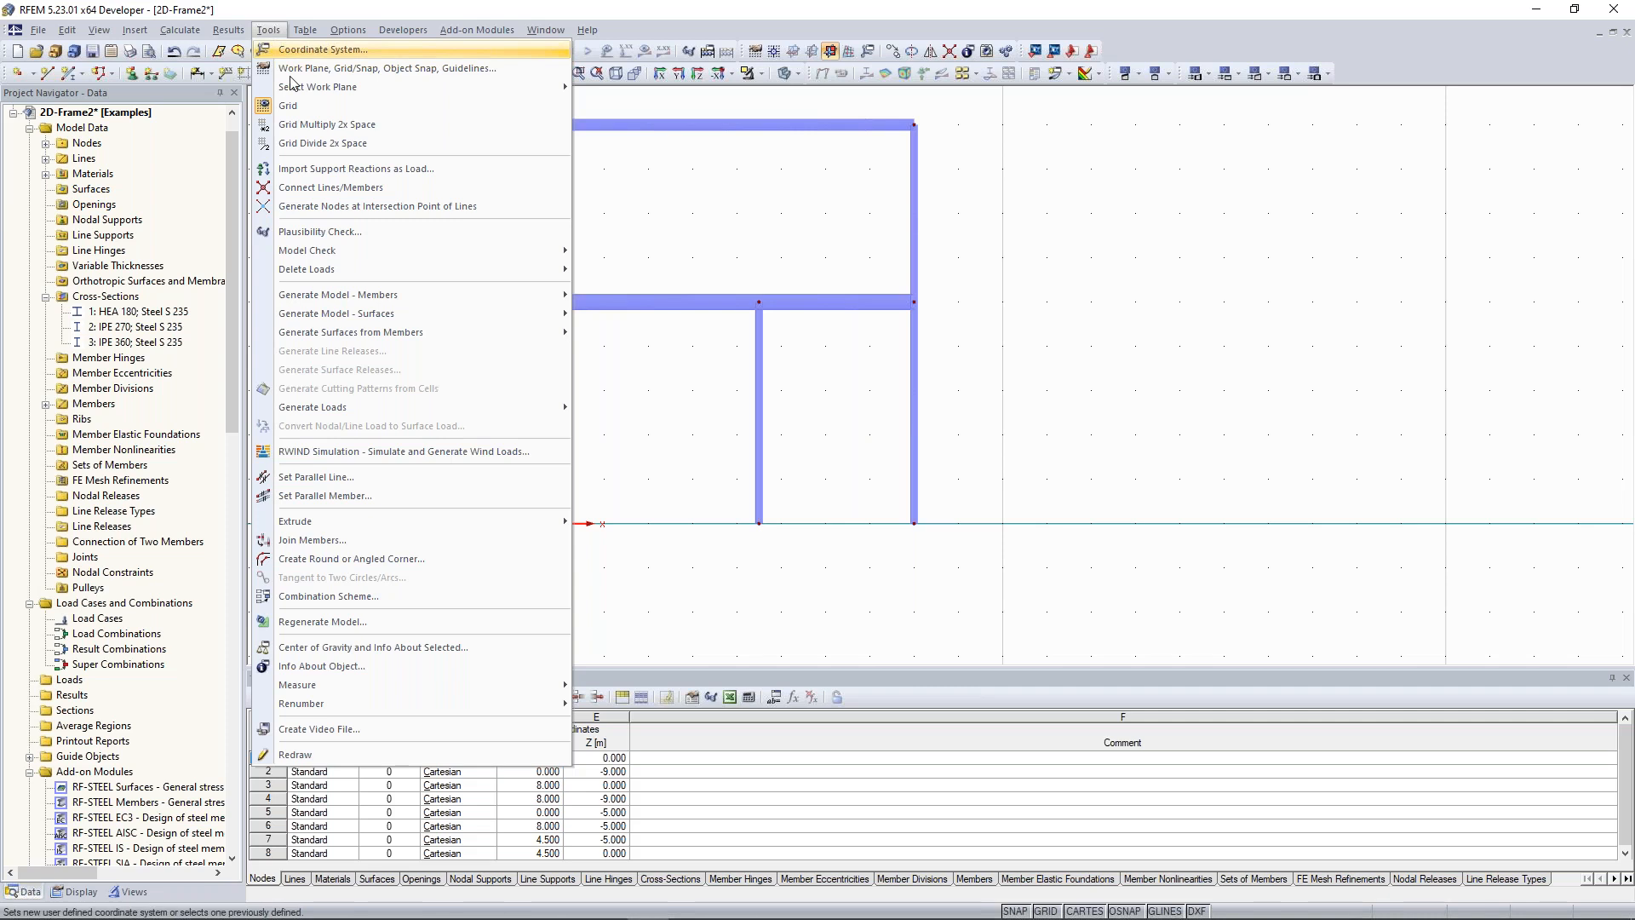
{"action": "mouse_move", "coordinate": [375, 295]}
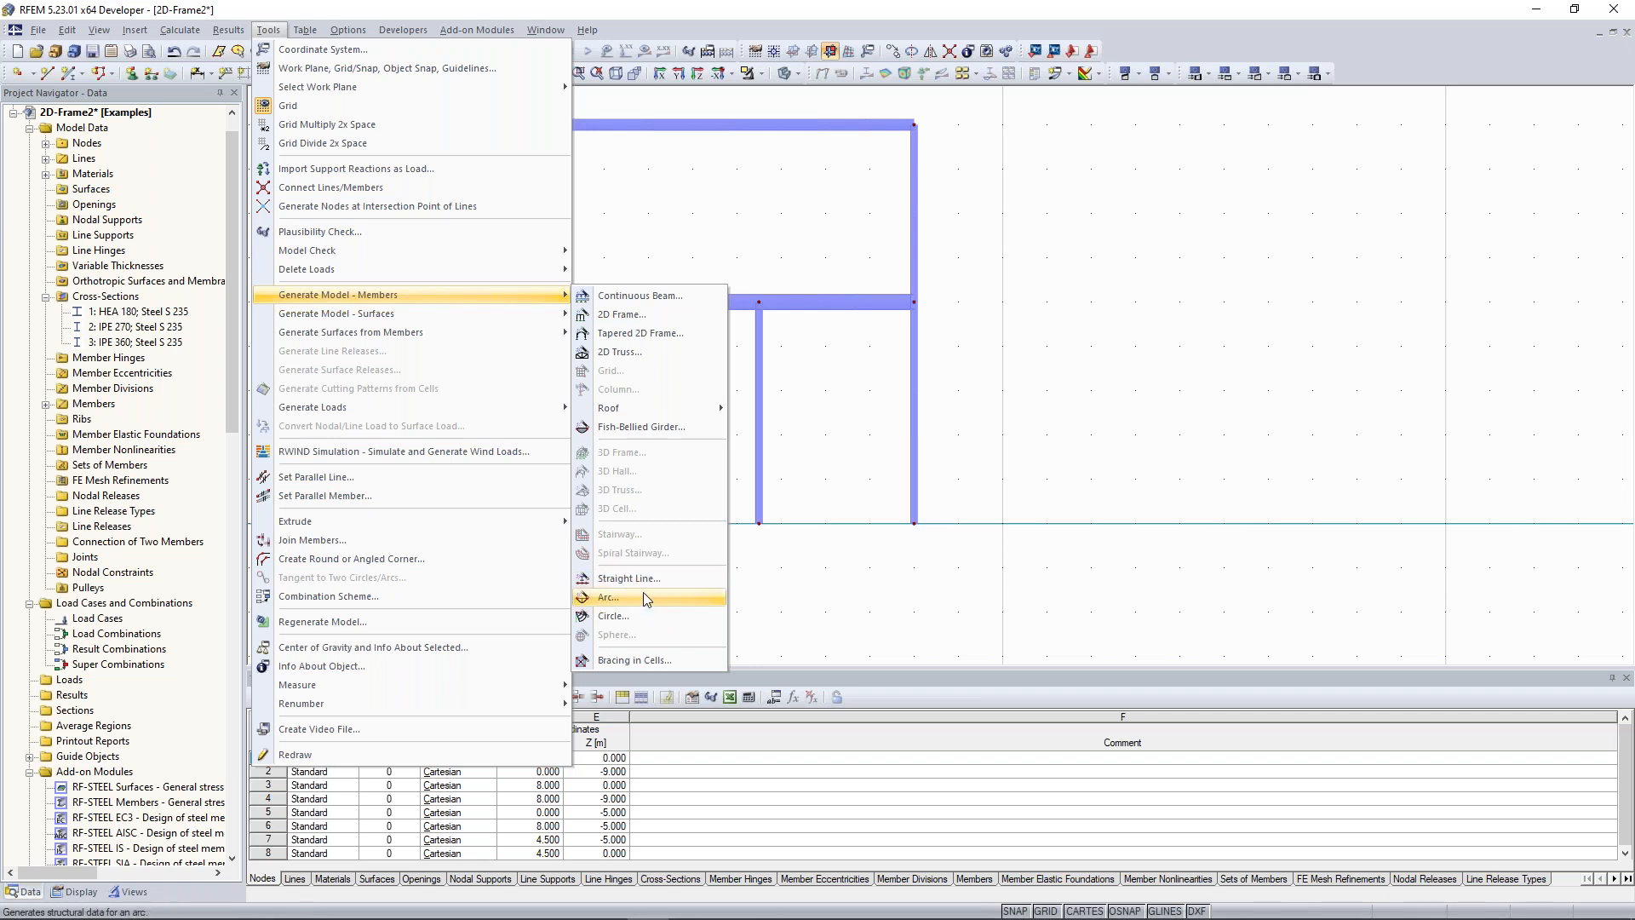
{"action": "left_click", "coordinate": [673, 661]}
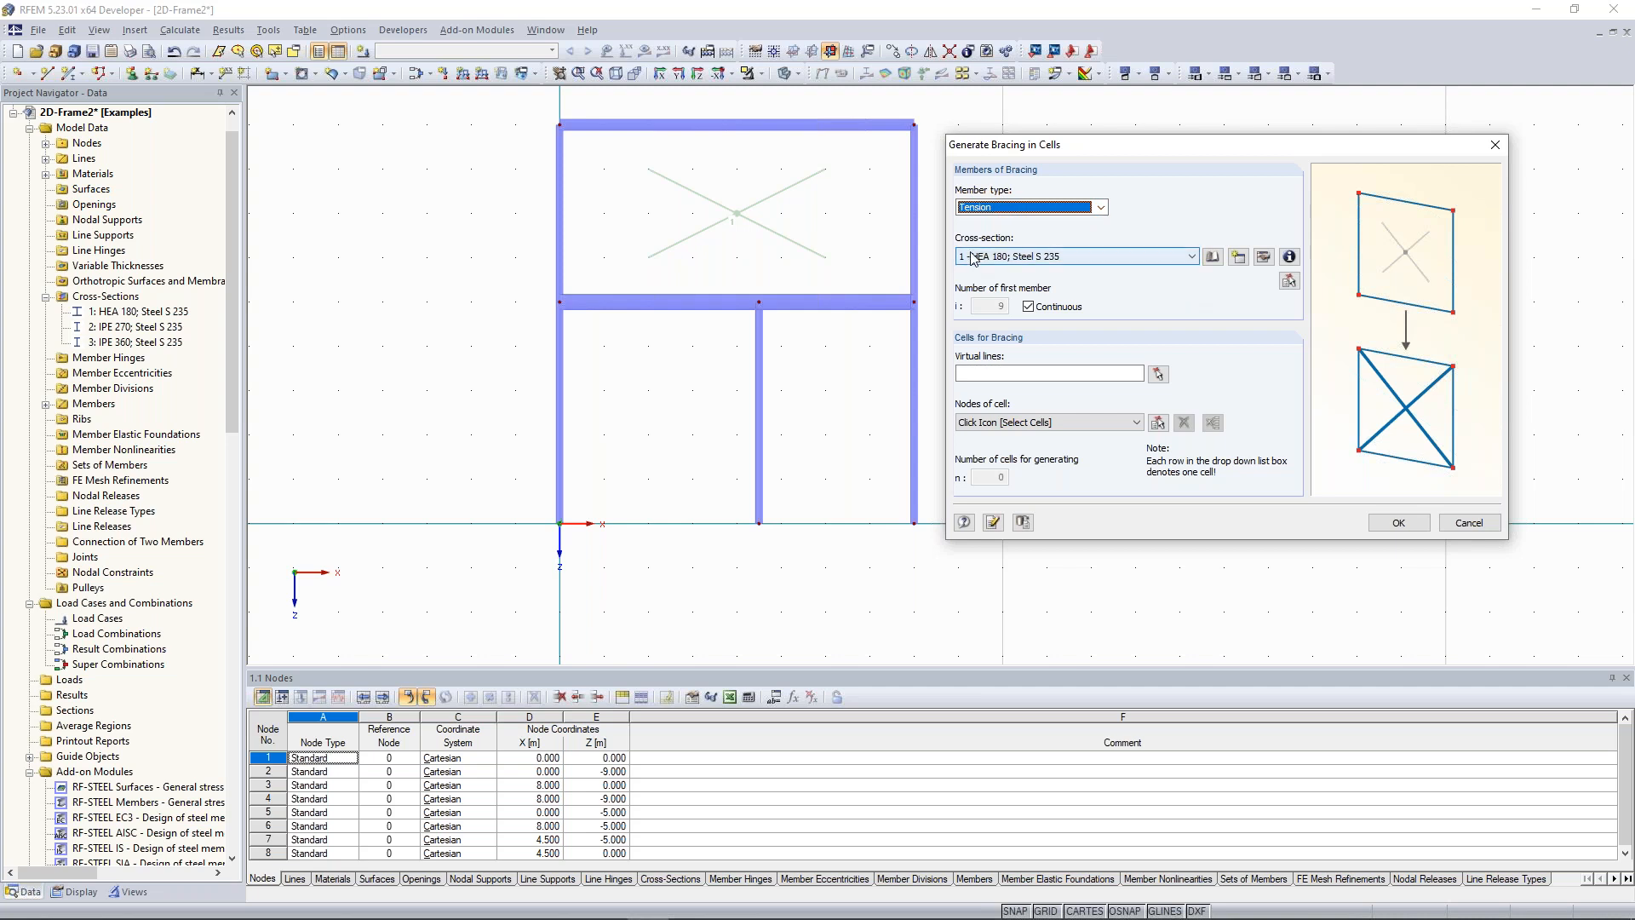
{"action": "left_click", "coordinate": [1239, 257]}
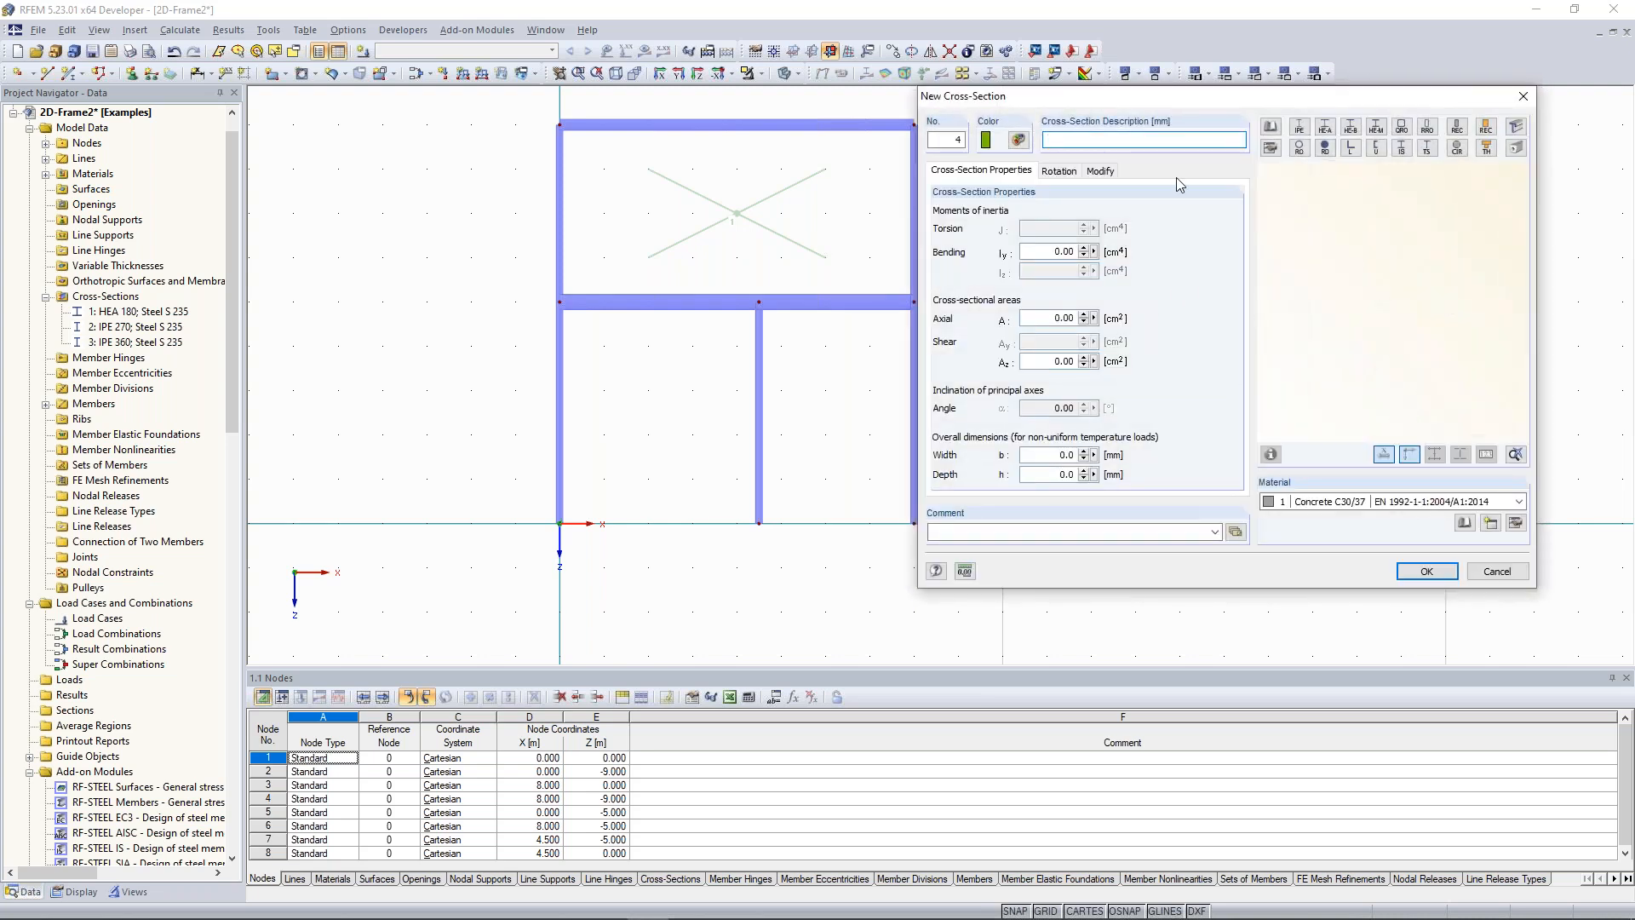
{"action": "left_click_drag", "start_coordinate": [1204, 107], "coordinate": [1159, 112]}
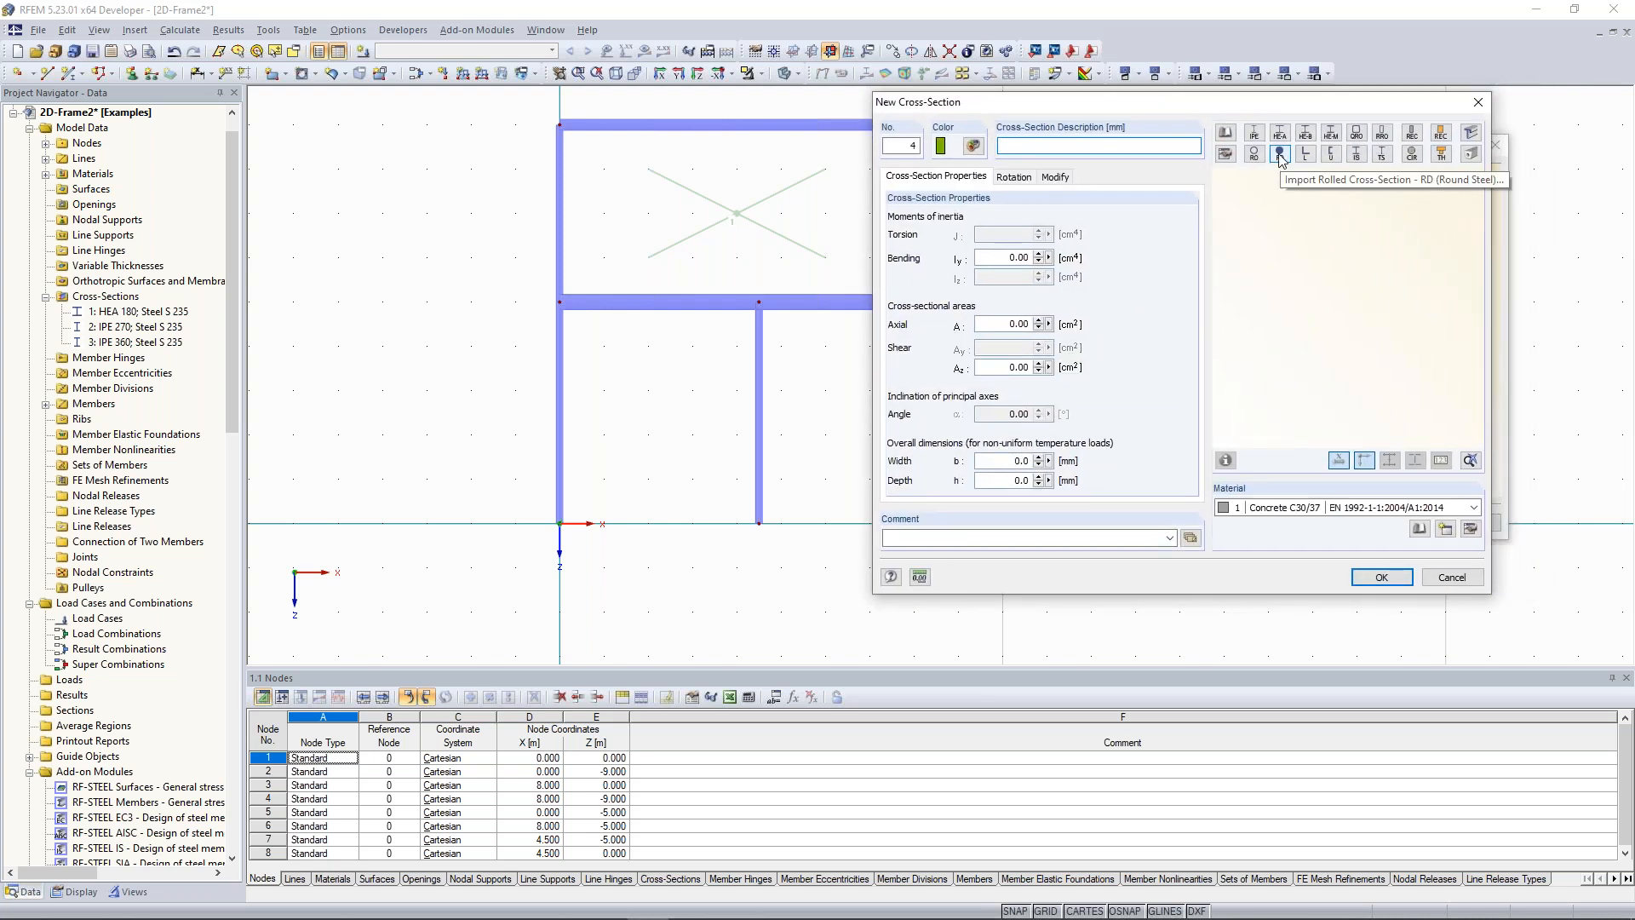
{"action": "left_click", "coordinate": [1282, 156]}
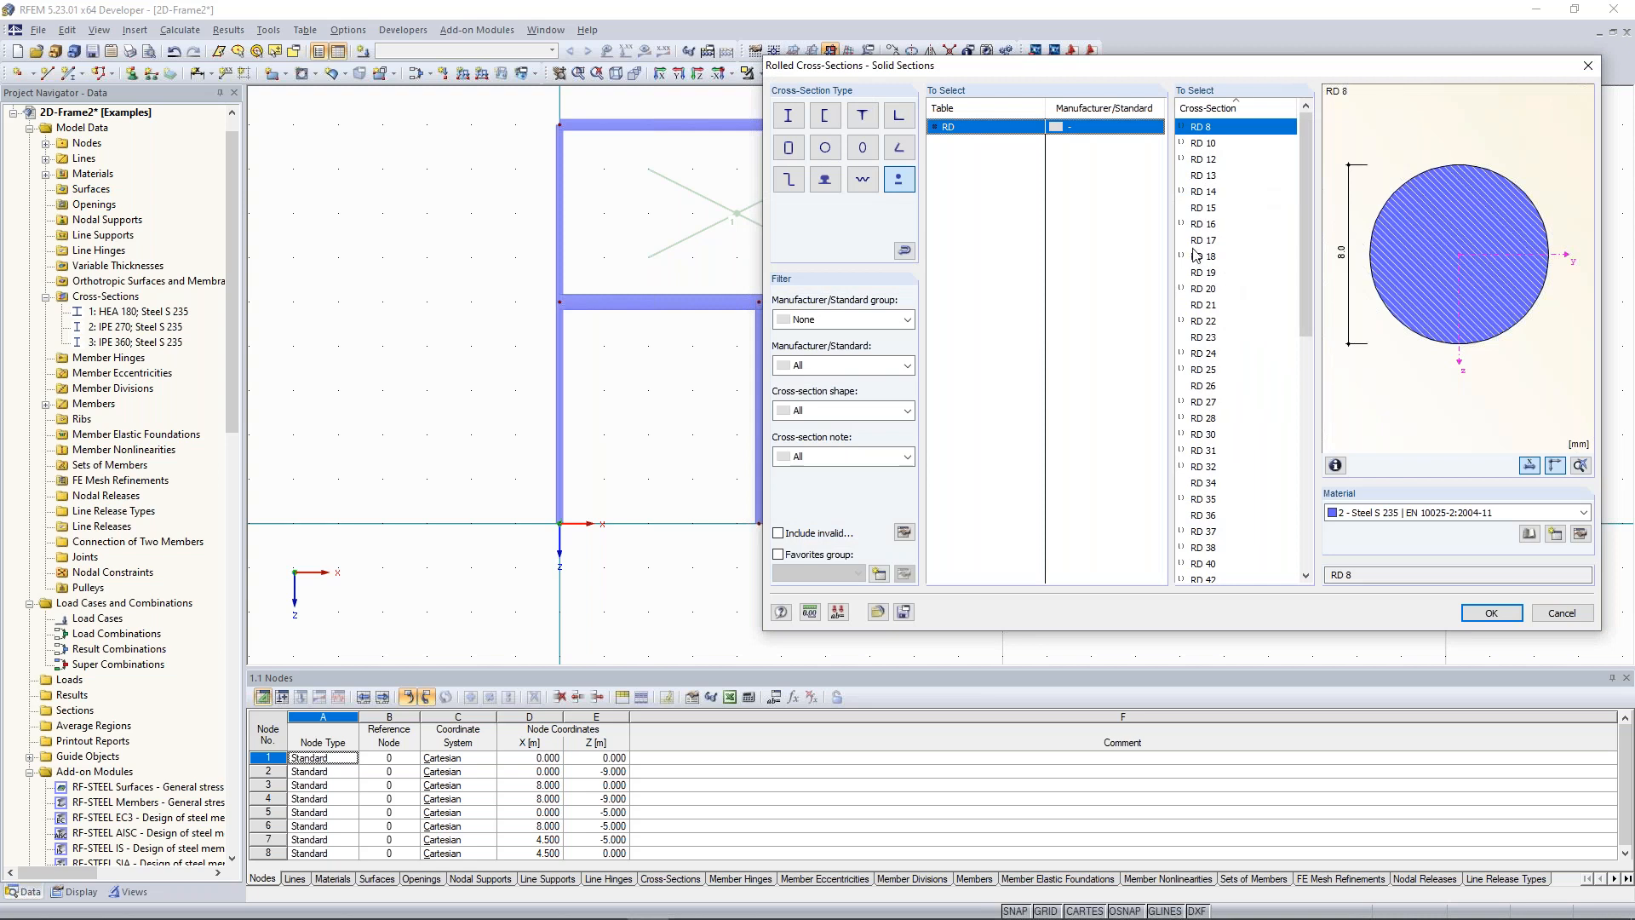
{"action": "left_click", "coordinate": [1212, 290]}
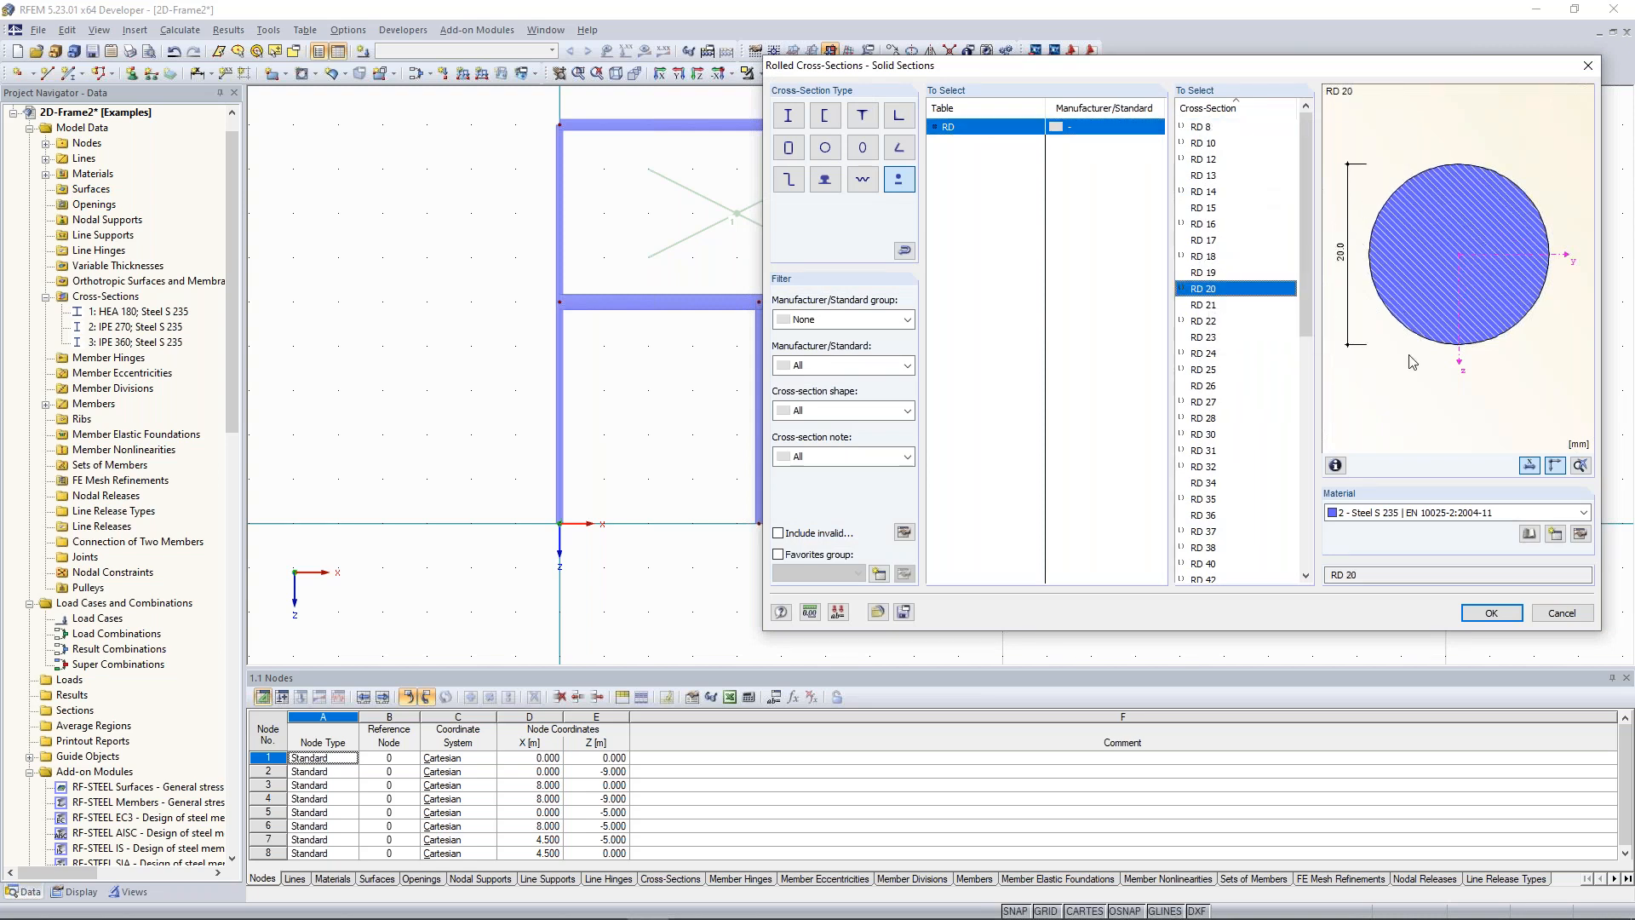
{"action": "left_click", "coordinate": [1491, 614]}
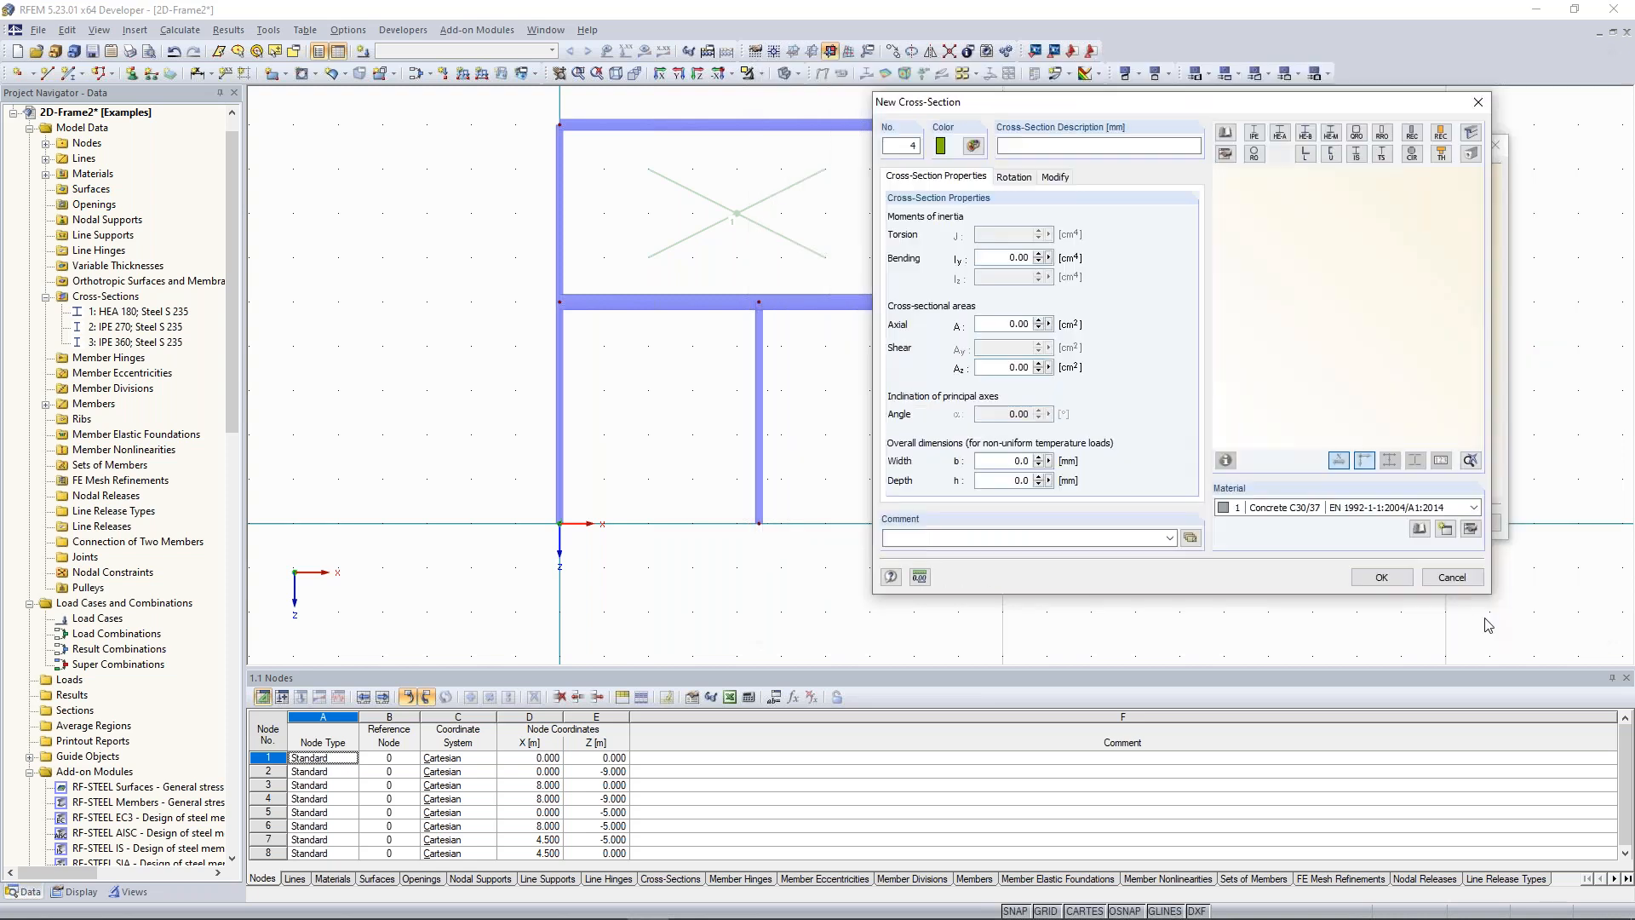
{"action": "left_click", "coordinate": [1379, 578]}
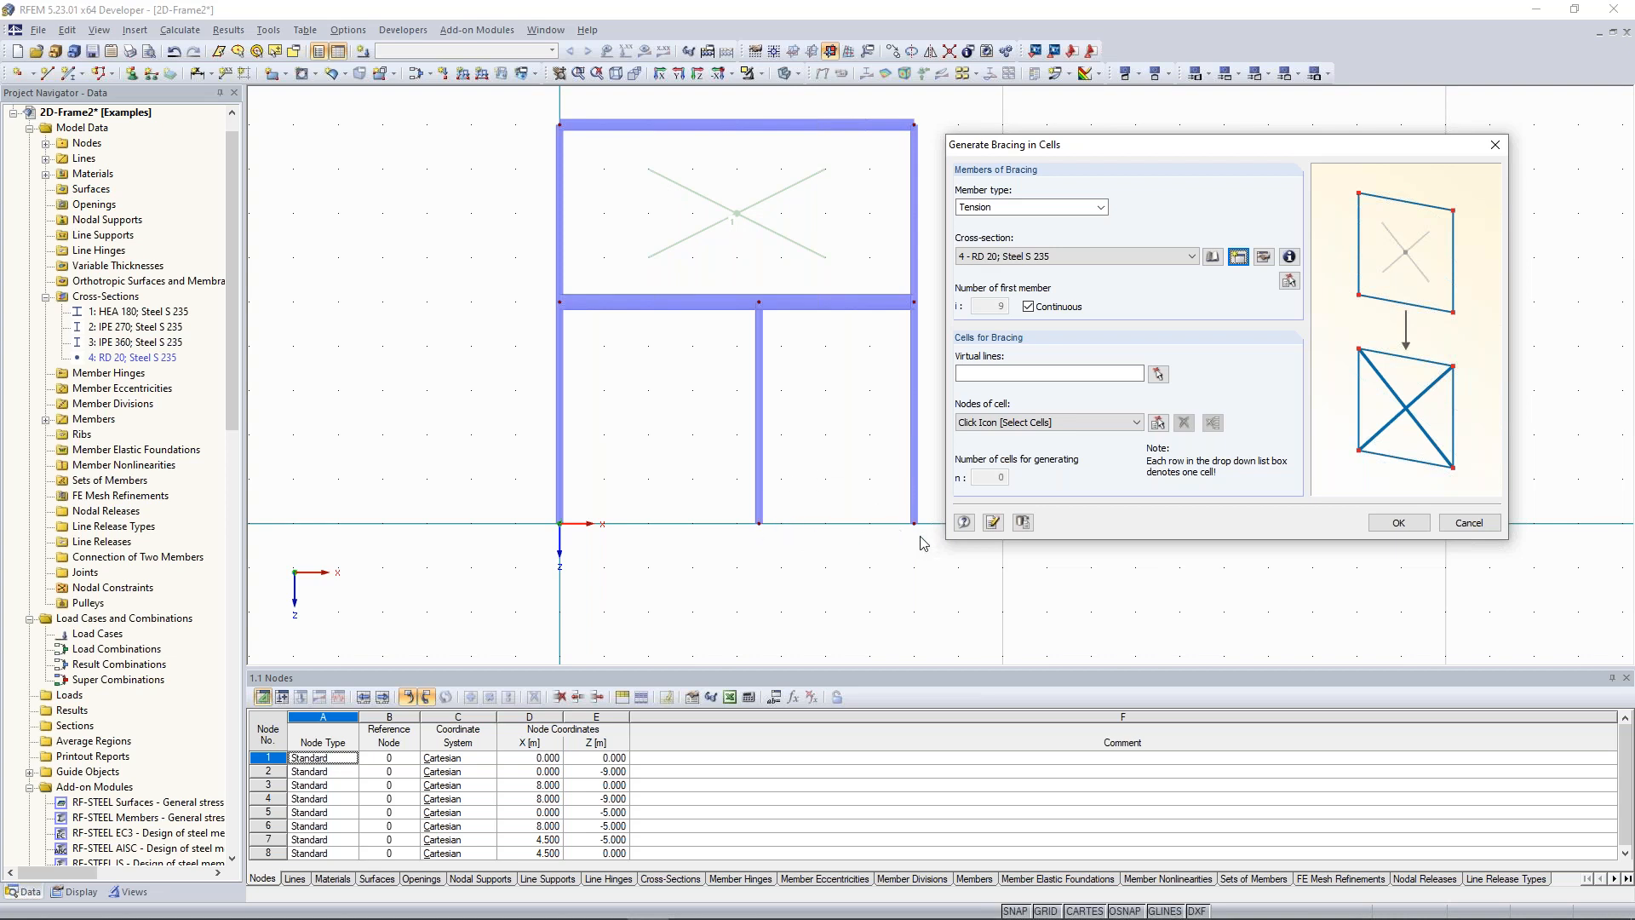
Define a virtual line between the base nodes 8 and 3, and generate the crossed bracing in the lower right cell
{"action": "left_click", "coordinate": [1158, 374]}
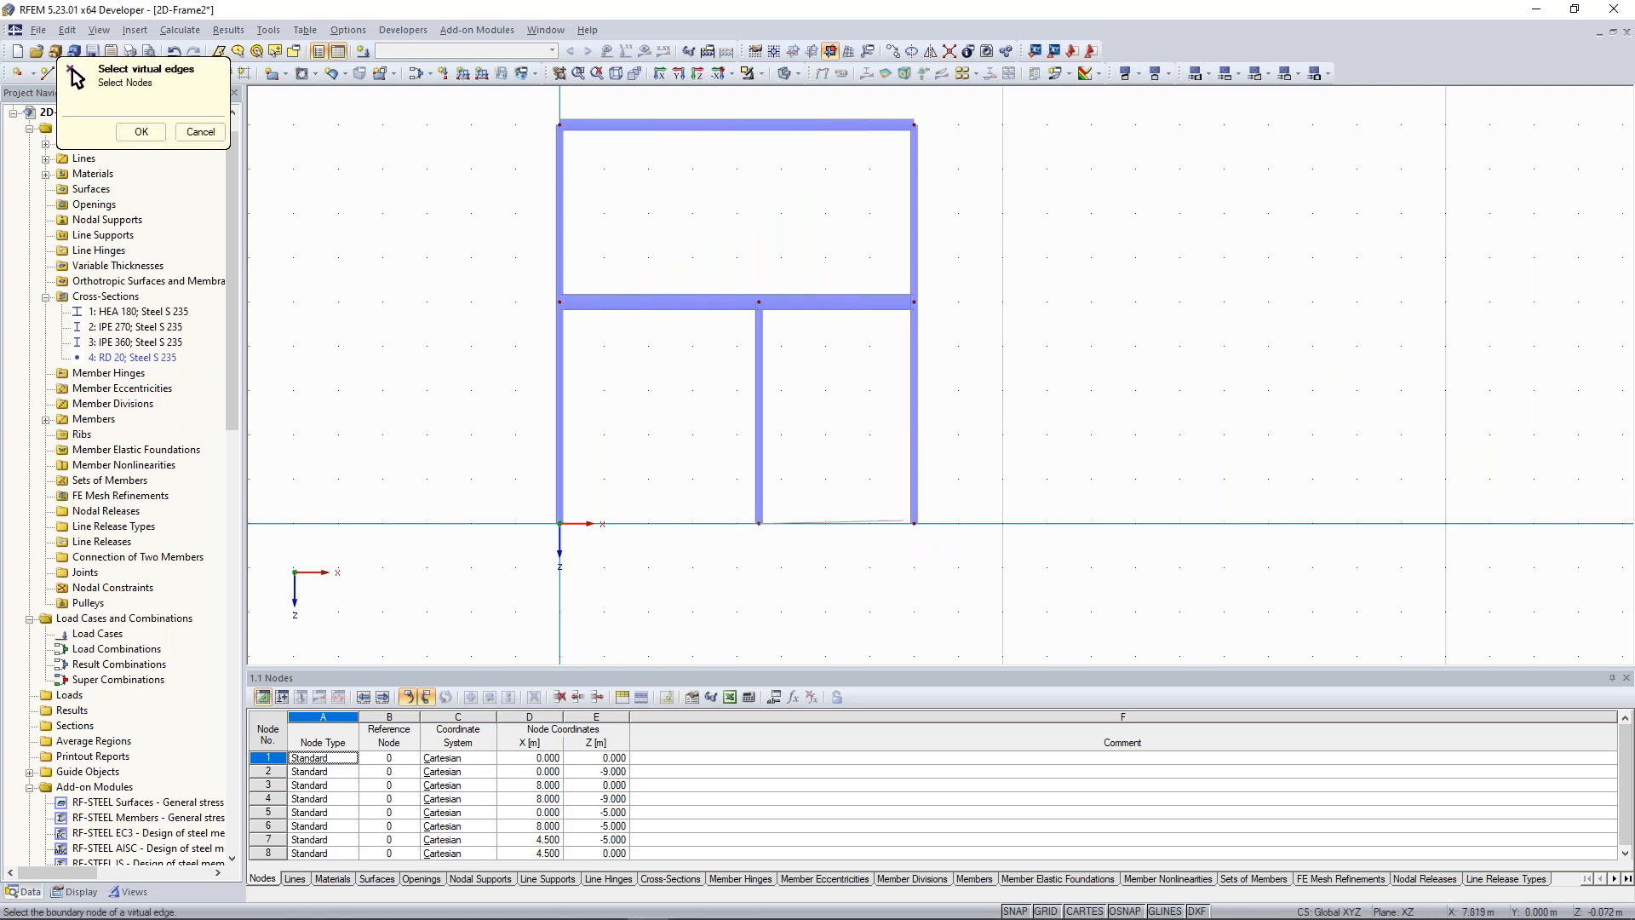
{"action": "left_click", "coordinate": [142, 132]}
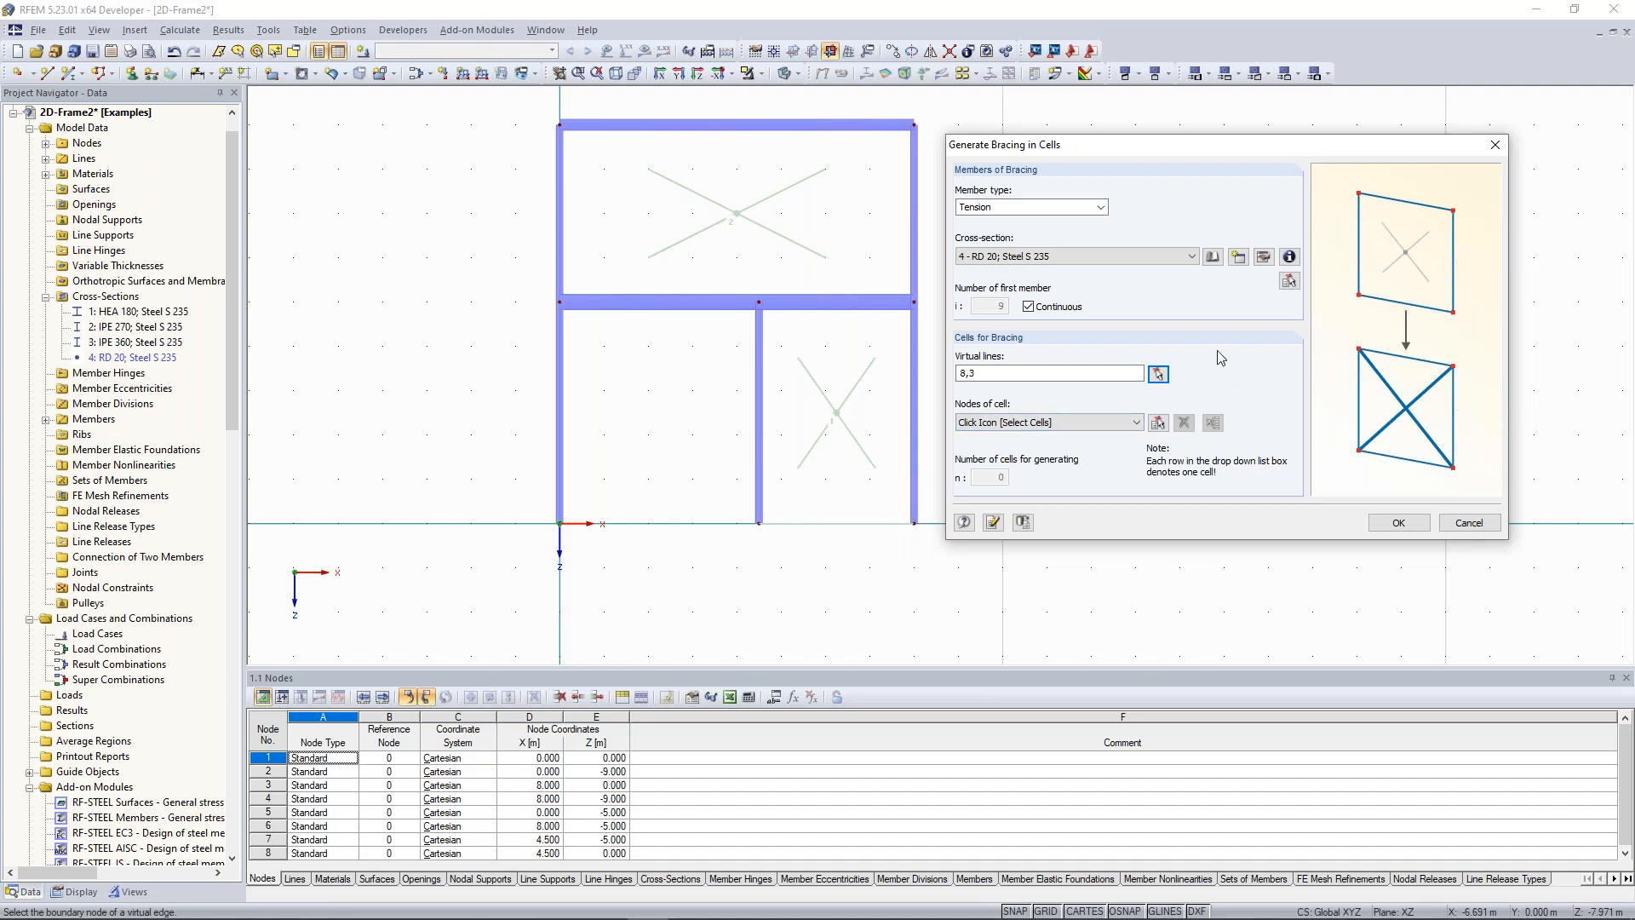
{"action": "left_click", "coordinate": [1158, 424]}
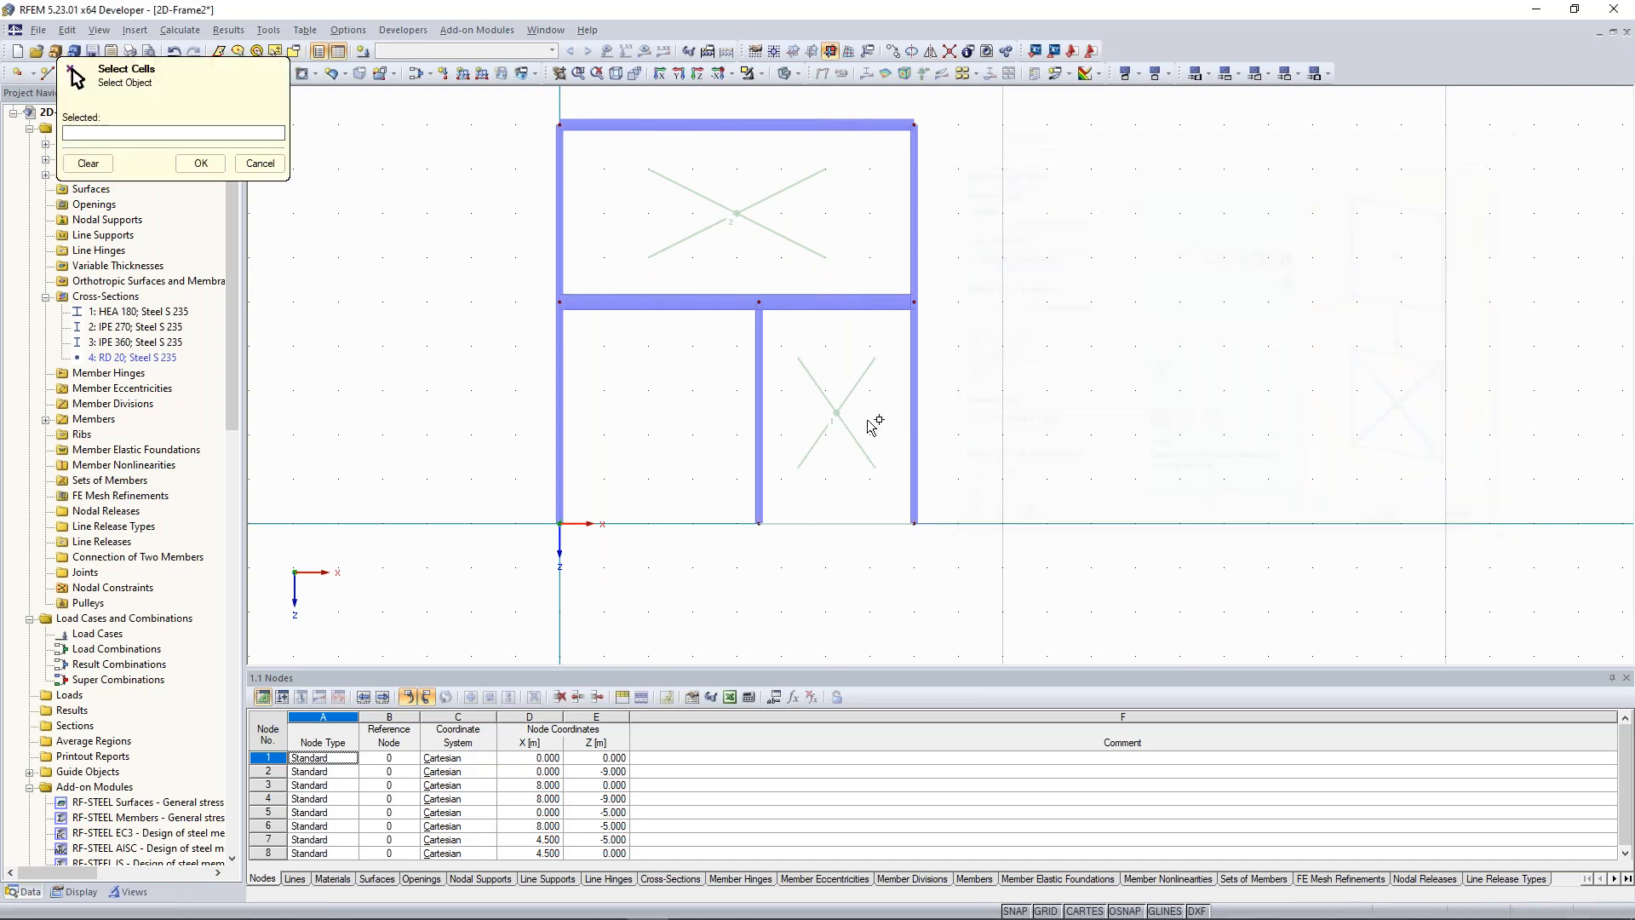
{"action": "left_click", "coordinate": [201, 163]}
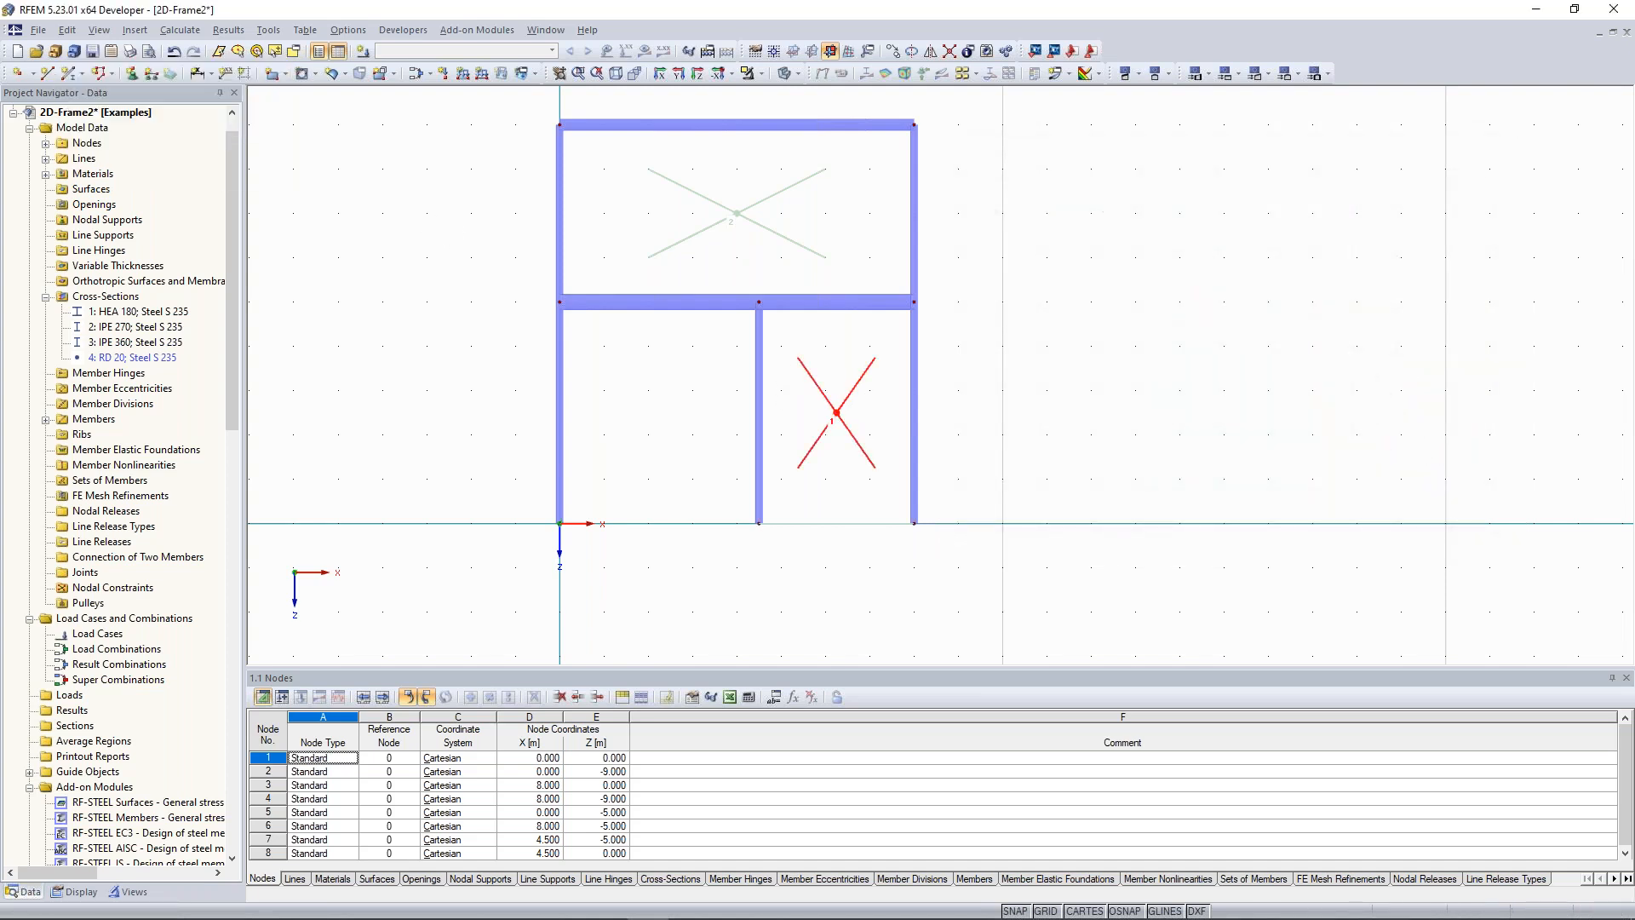
{"action": "left_click", "coordinate": [1404, 527]}
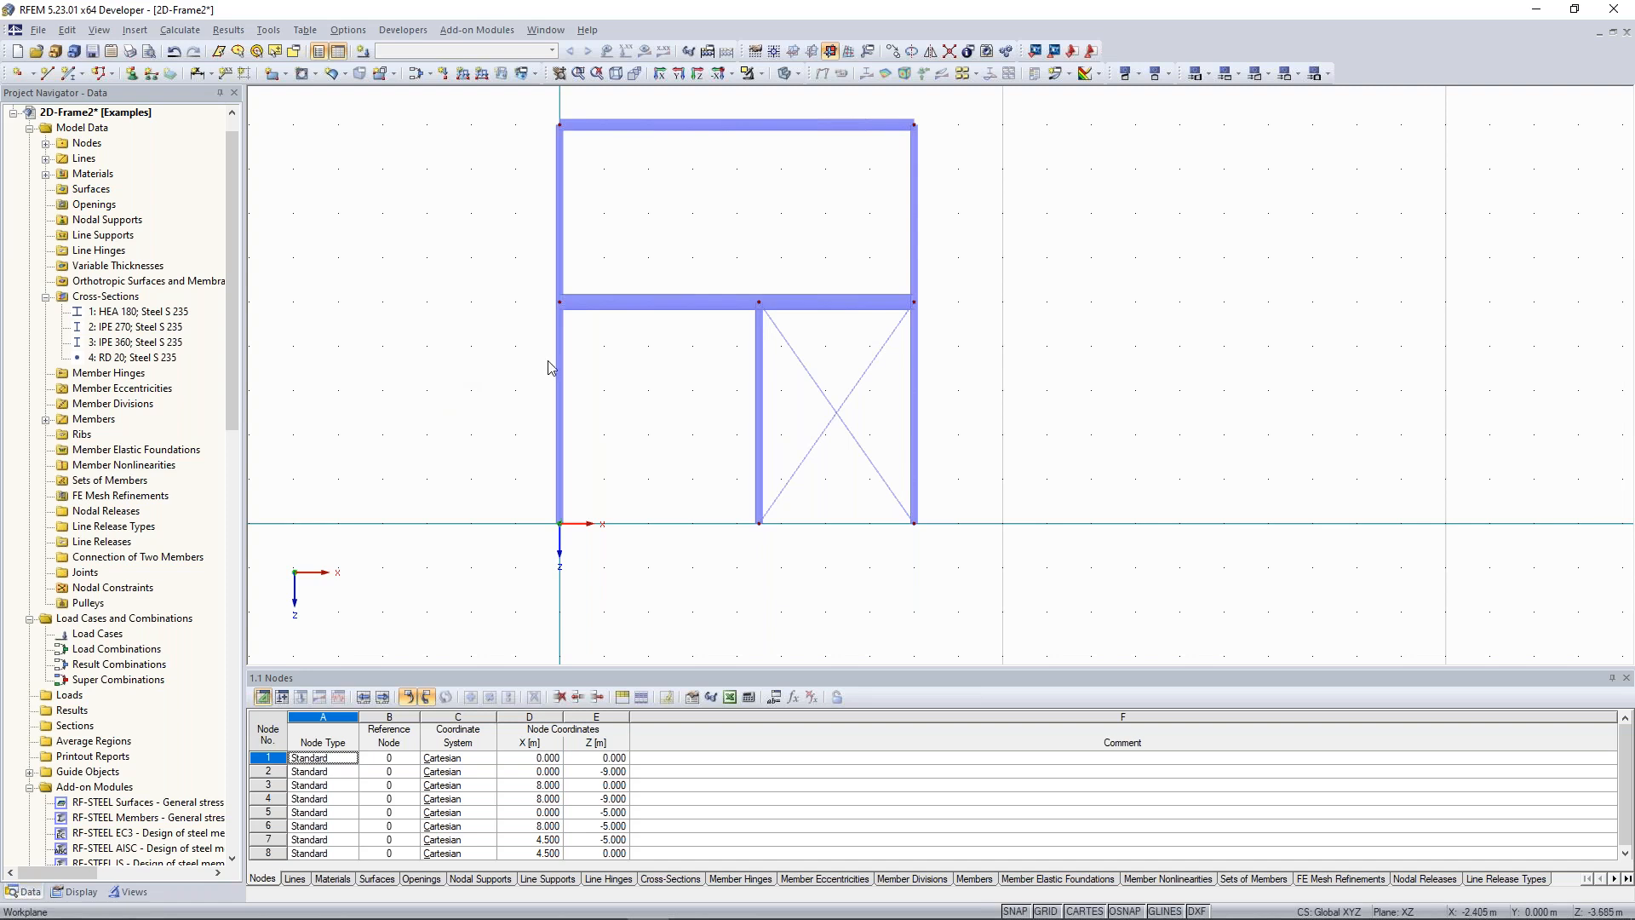
Assign hinged nodal supports to the three column base nodes 1, 3 and 8
{"action": "middle_click_drag", "start_coordinate": [532, 374], "coordinate": [553, 377]}
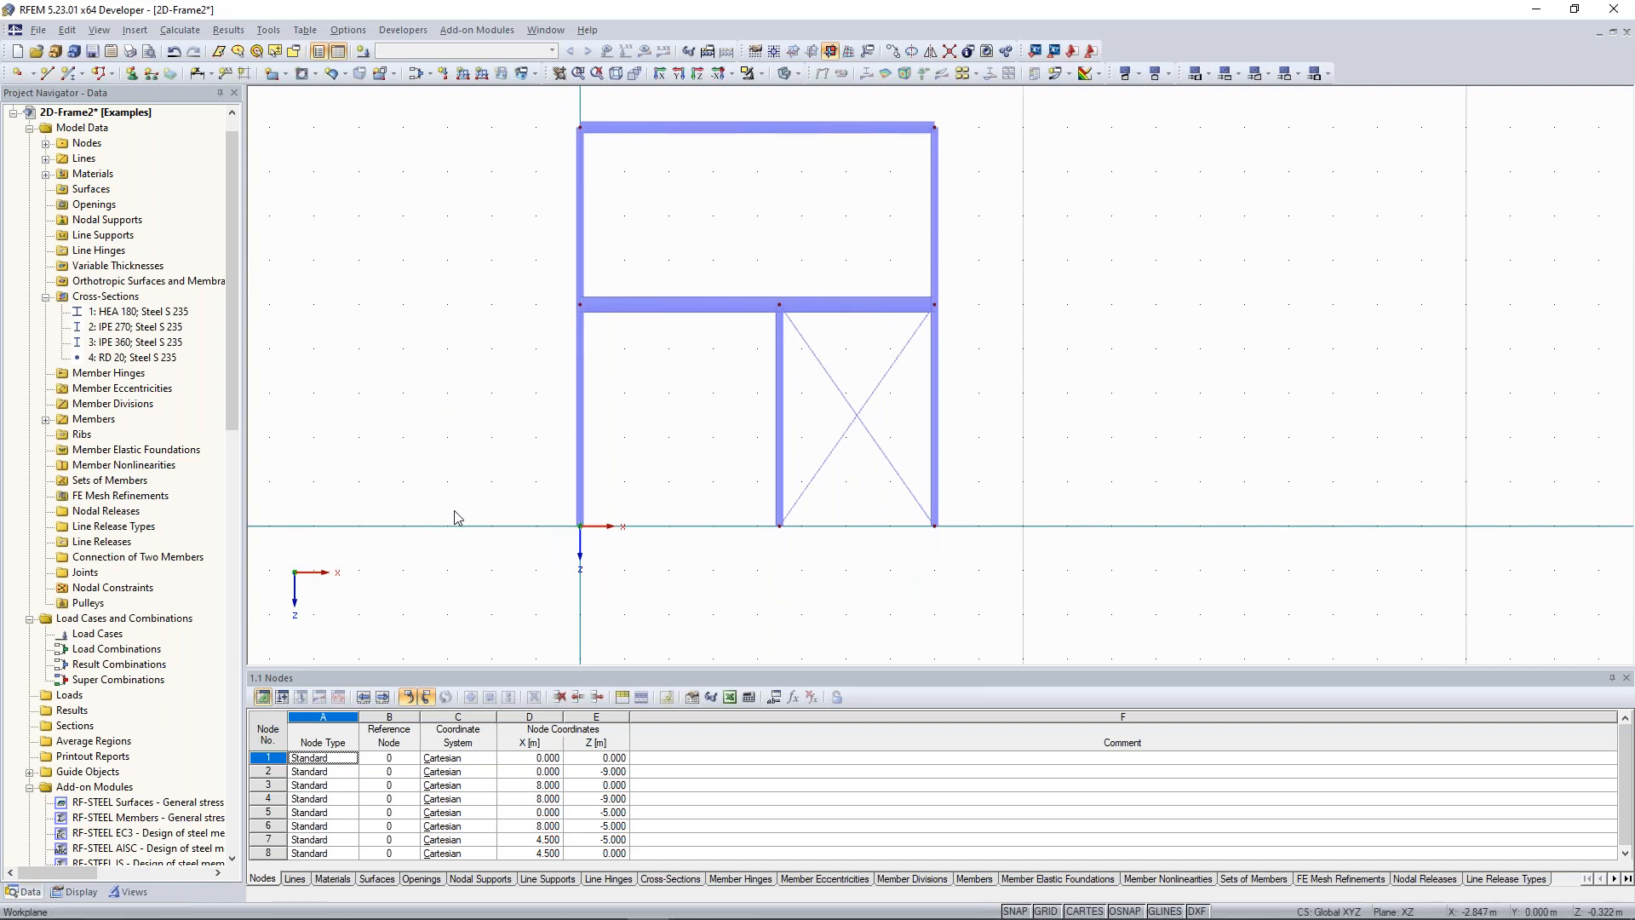
{"action": "left_click_drag", "start_coordinate": [456, 486], "coordinate": [997, 559]}
{"action": "left_click_drag", "start_coordinate": [460, 473], "coordinate": [1007, 573]}
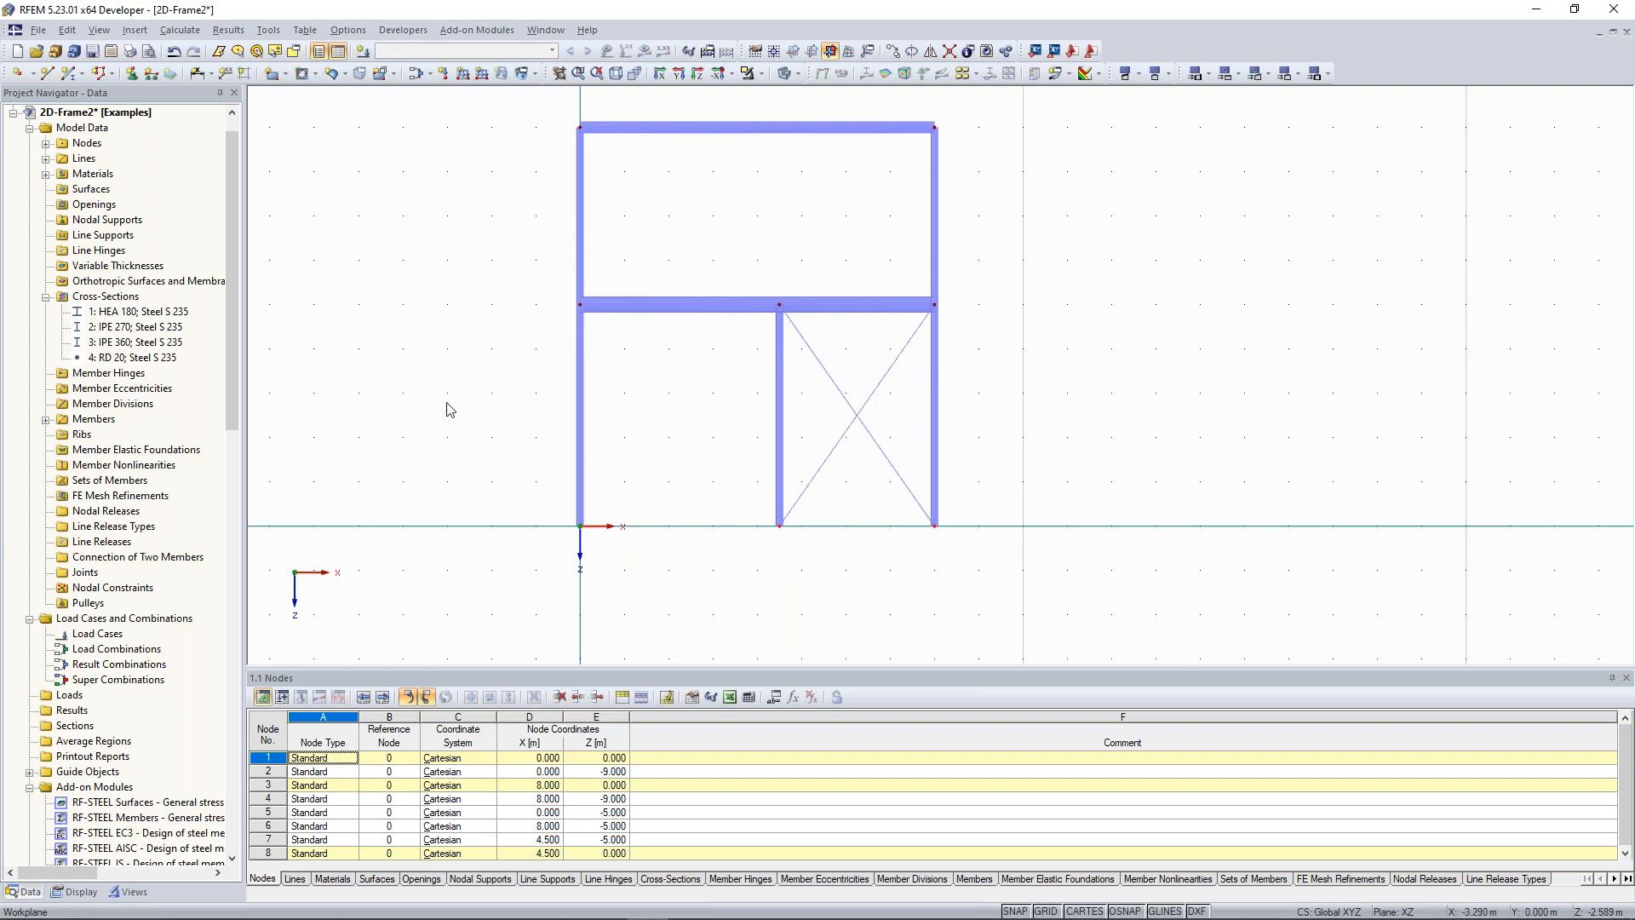
{"action": "left_click", "coordinate": [132, 74]}
{"action": "left_click_drag", "start_coordinate": [722, 288], "coordinate": [1146, 156]}
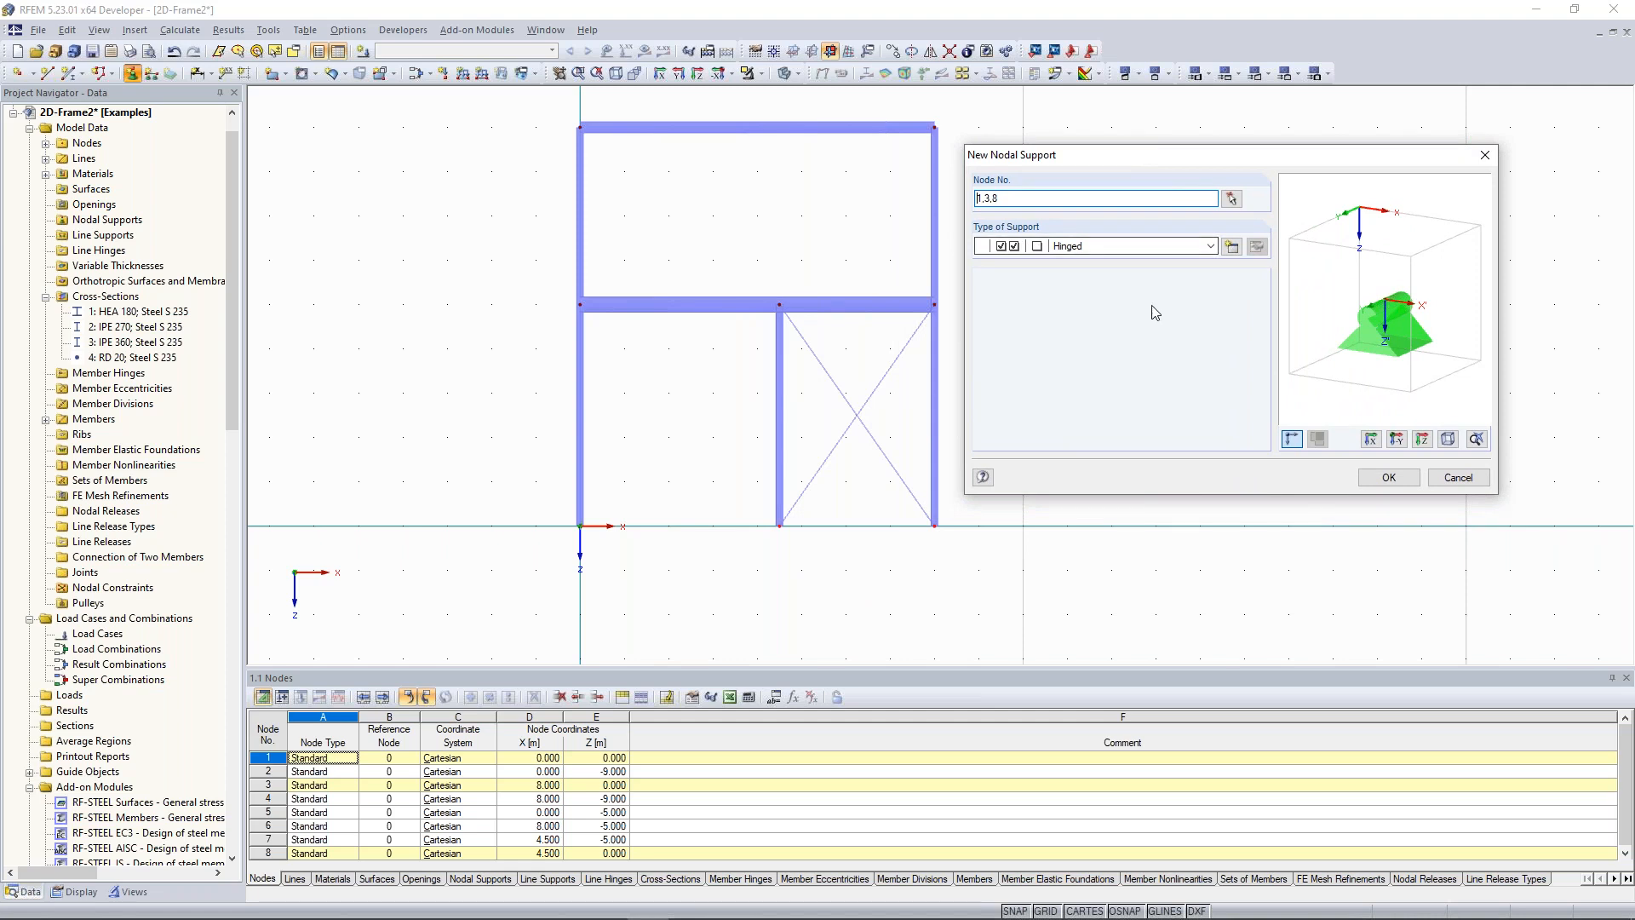
{"action": "left_click", "coordinate": [1391, 479]}
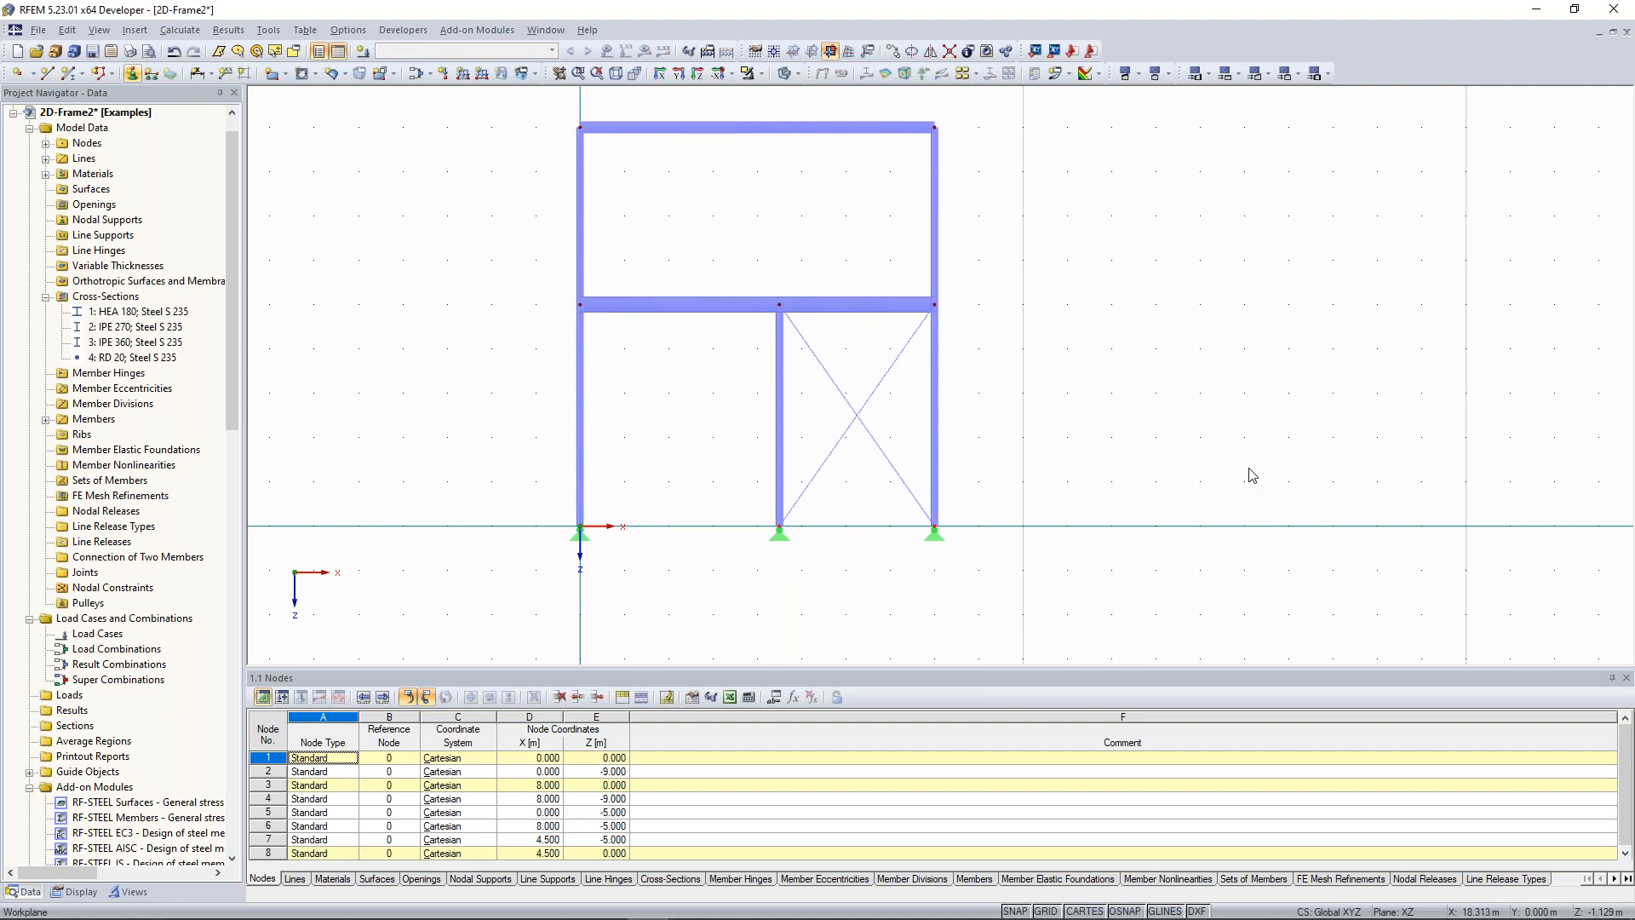
Create a member hinge in local member axes x,y,z that releases only the rotation φy
{"action": "middle_click_drag", "start_coordinate": [645, 300], "coordinate": [682, 272]}
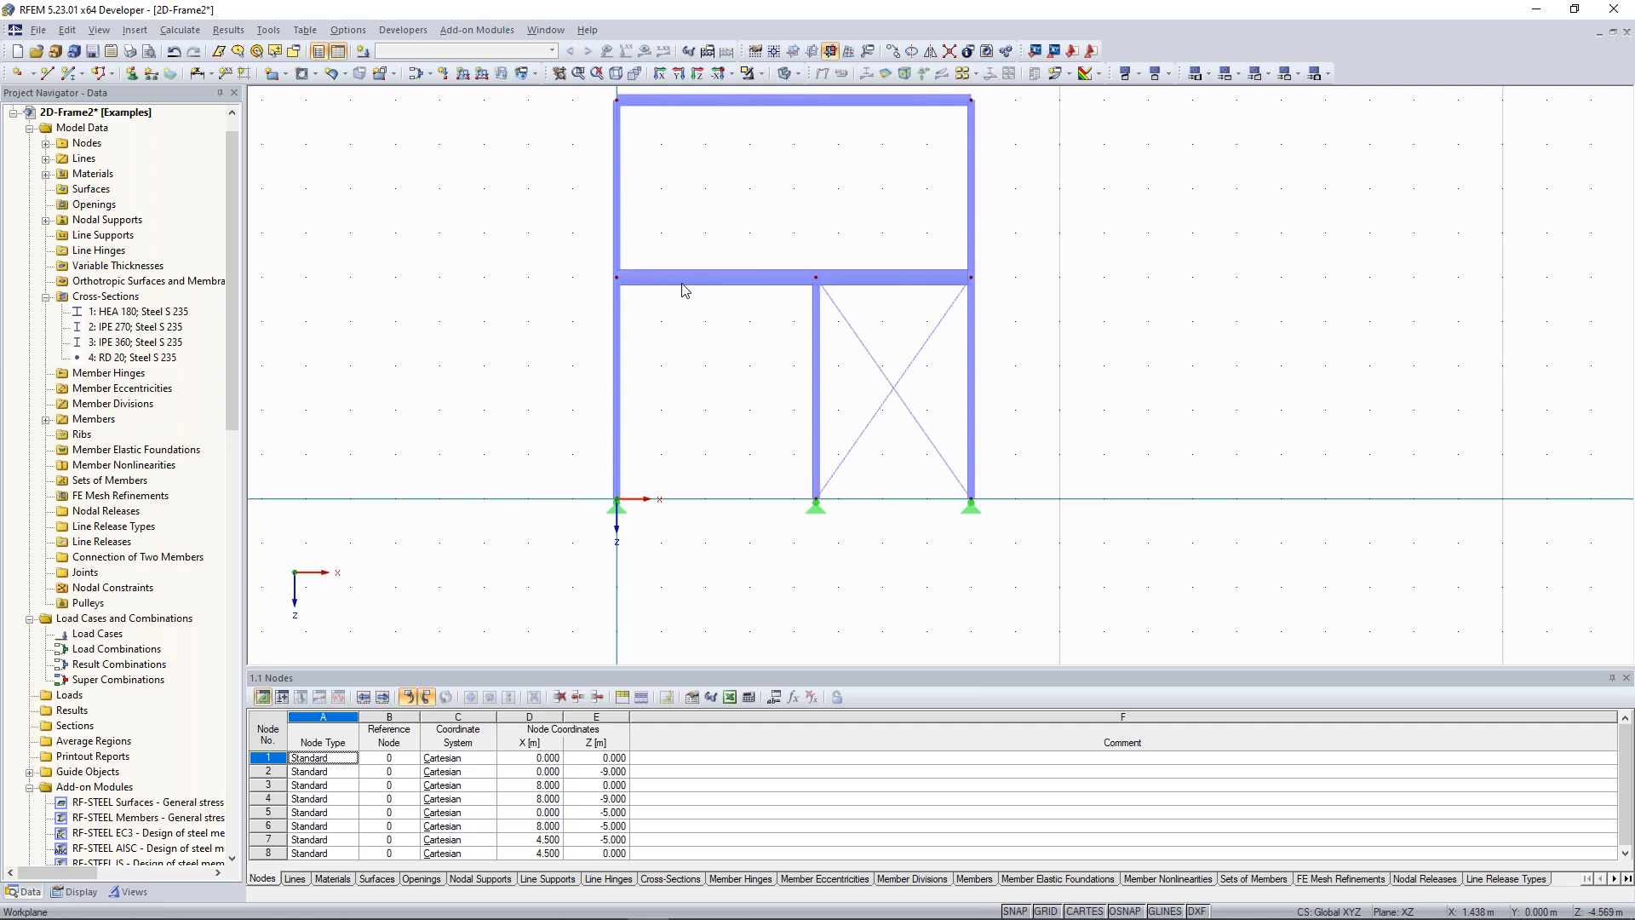
{"action": "scroll", "coordinate": [656, 307], "scroll_direction": "up", "scroll_amount": 1}
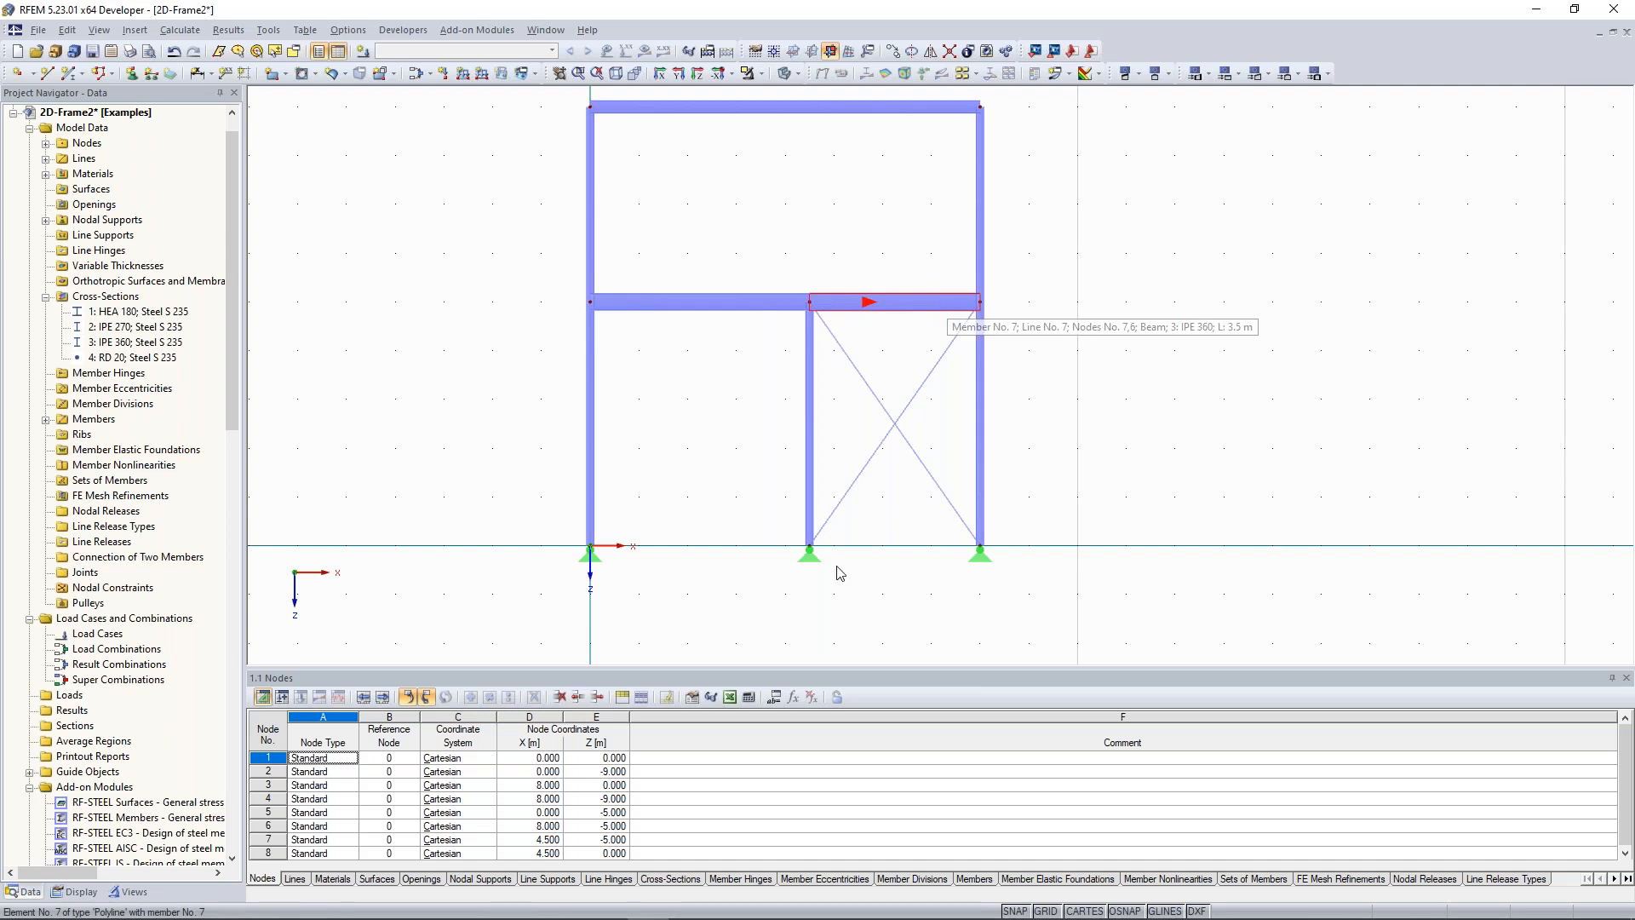
{"action": "left_click_drag", "start_coordinate": [776, 235], "coordinate": [844, 623]}
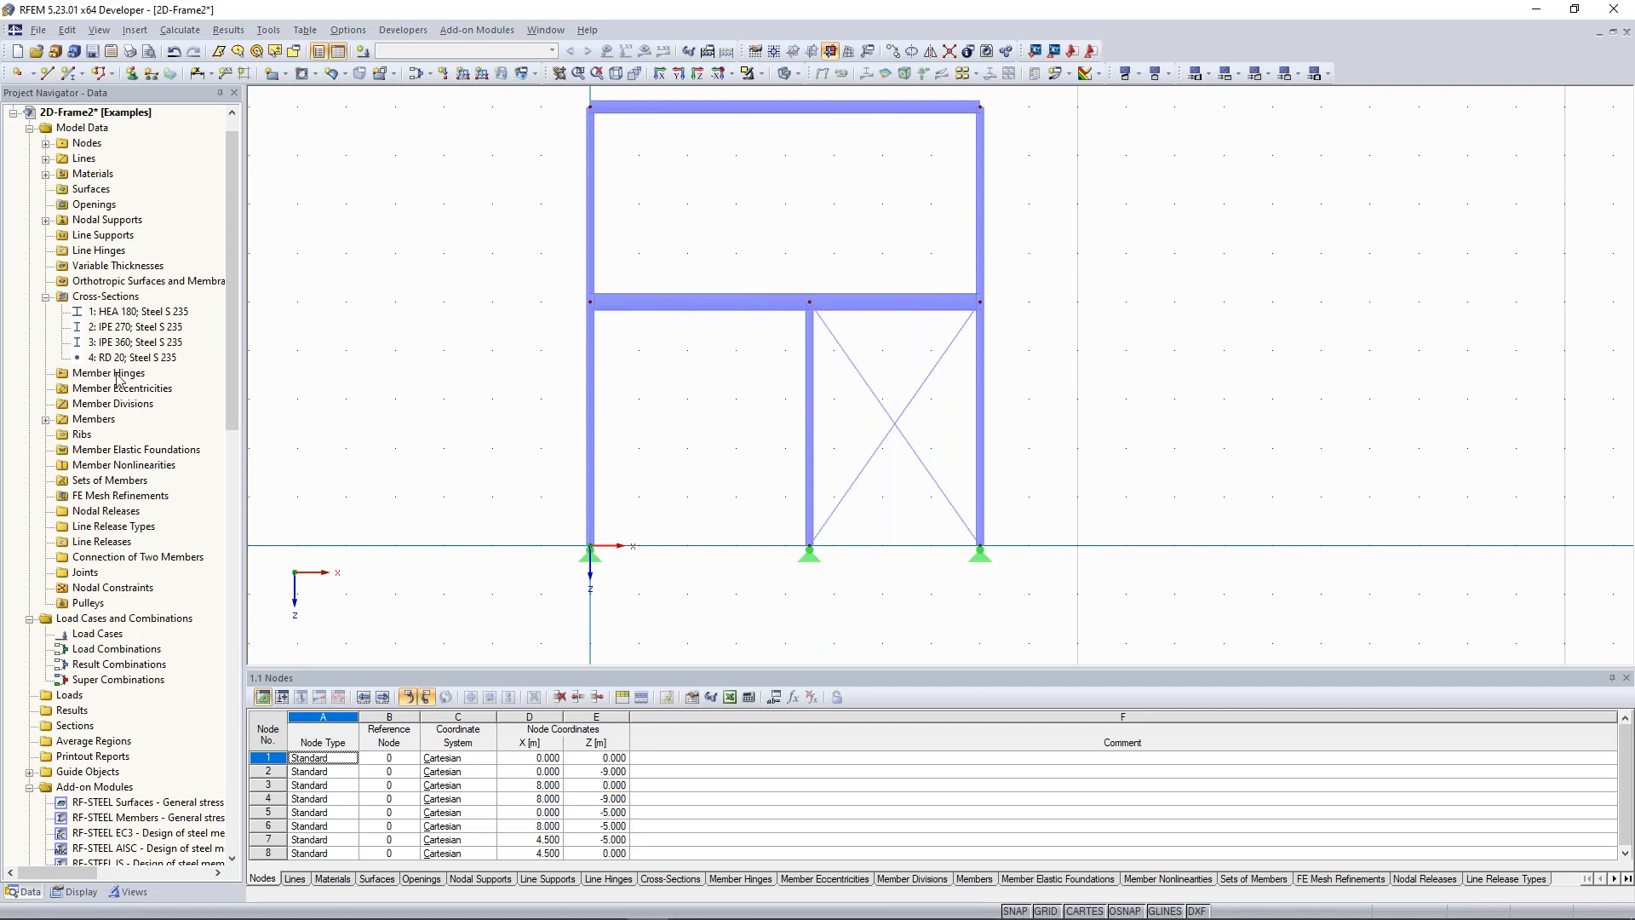
{"action": "right_click", "coordinate": [98, 374]}
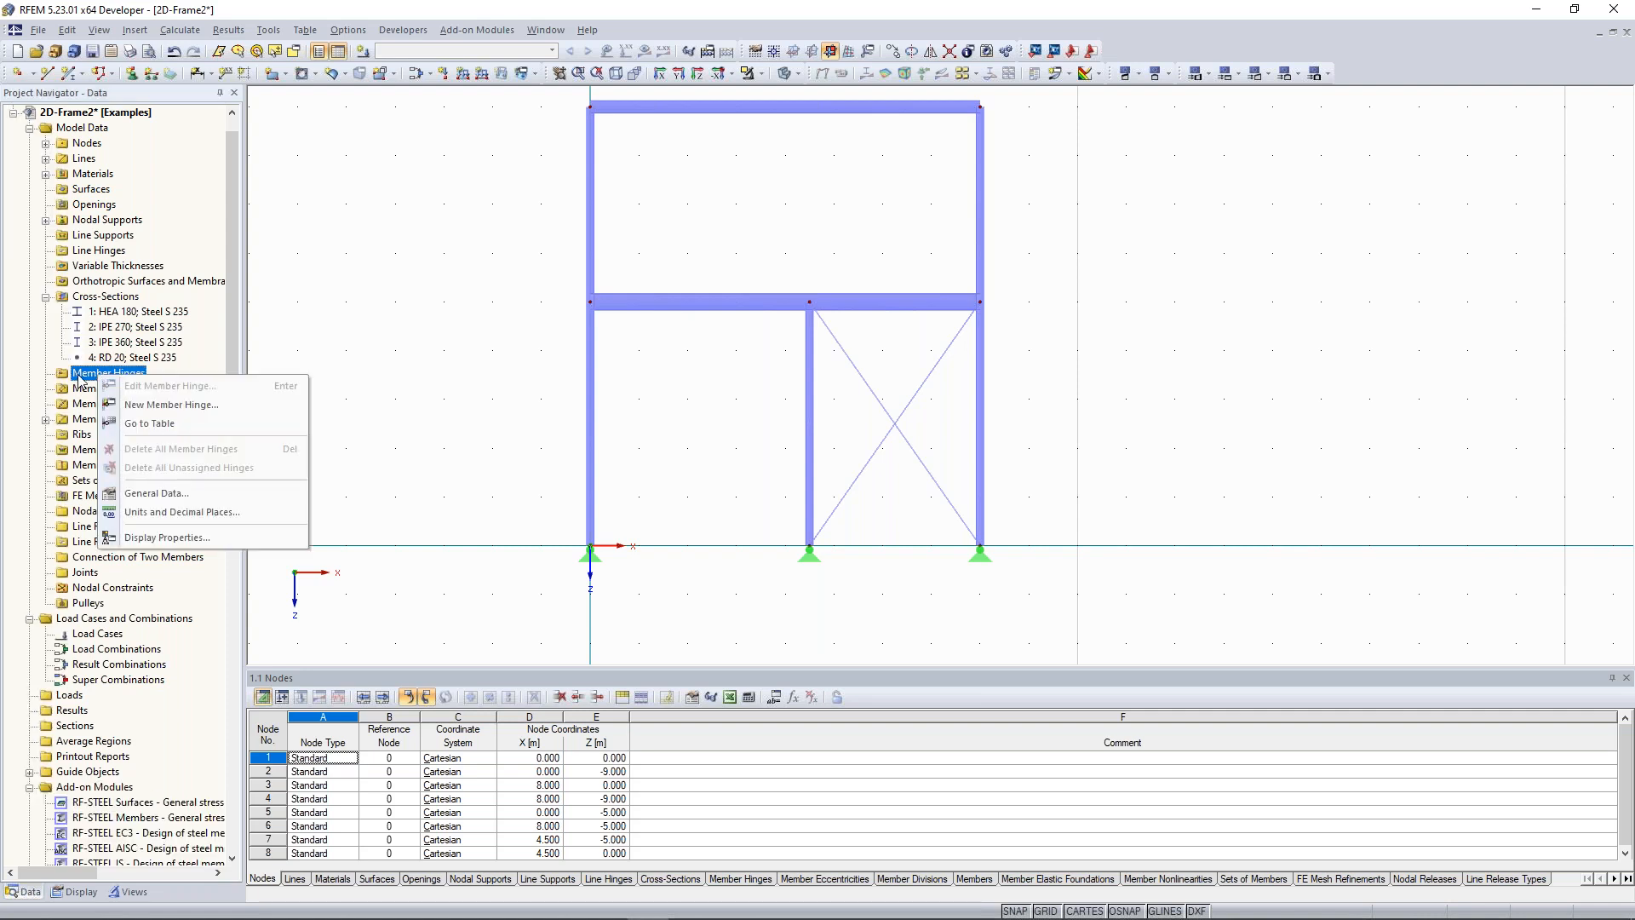
{"action": "left_click", "coordinate": [165, 414]}
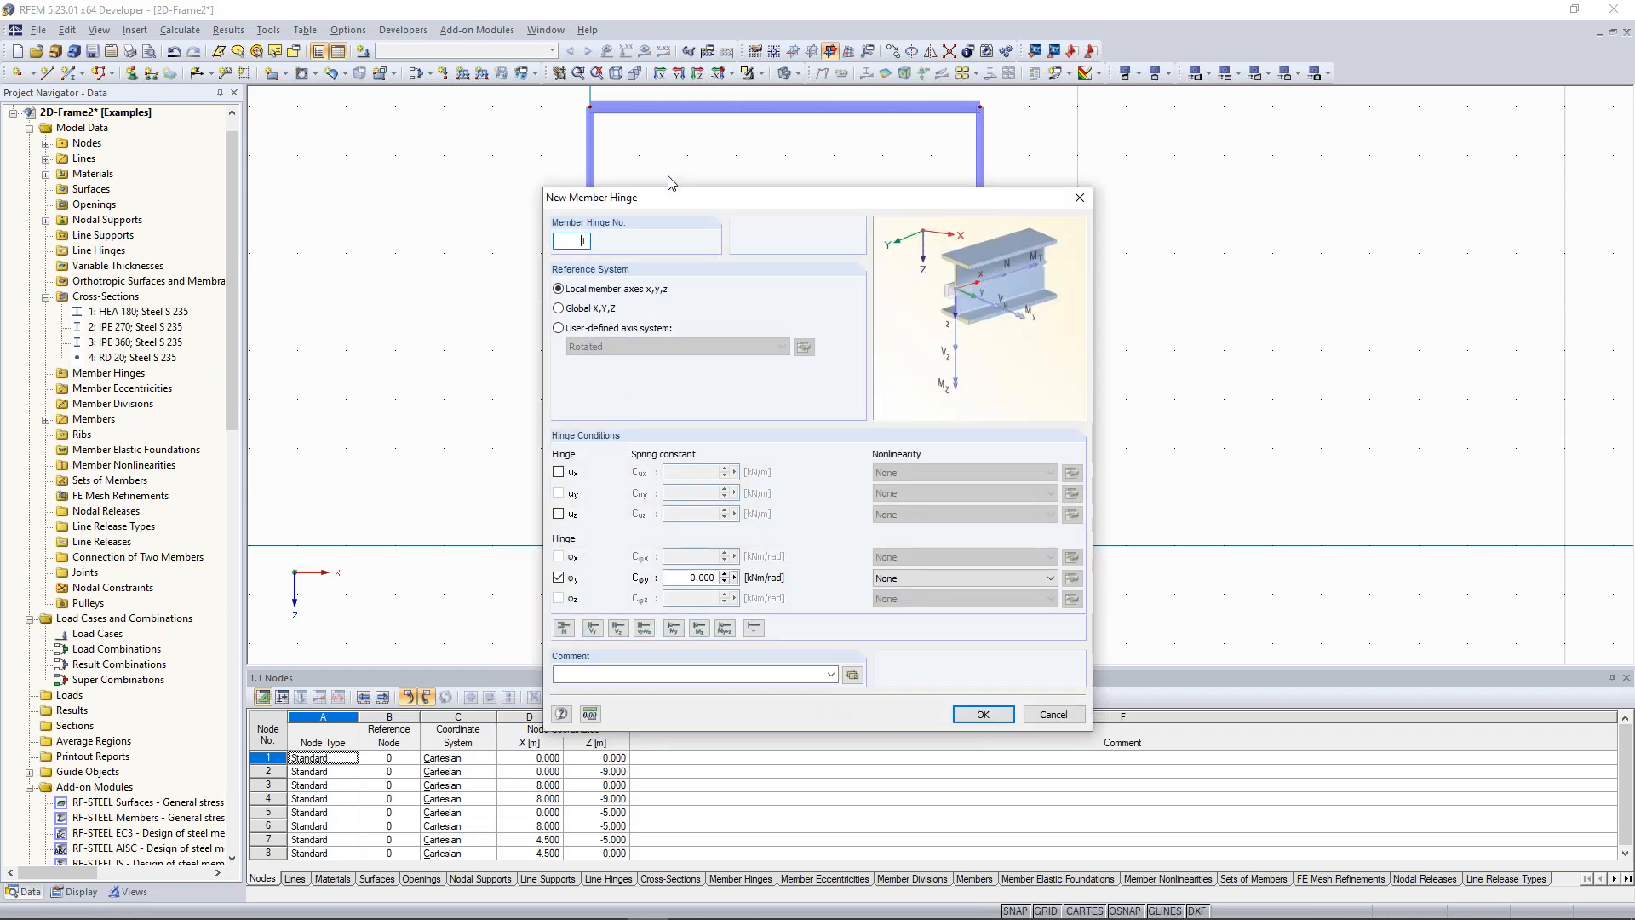
{"action": "left_click_drag", "start_coordinate": [670, 202], "coordinate": [1133, 112]}
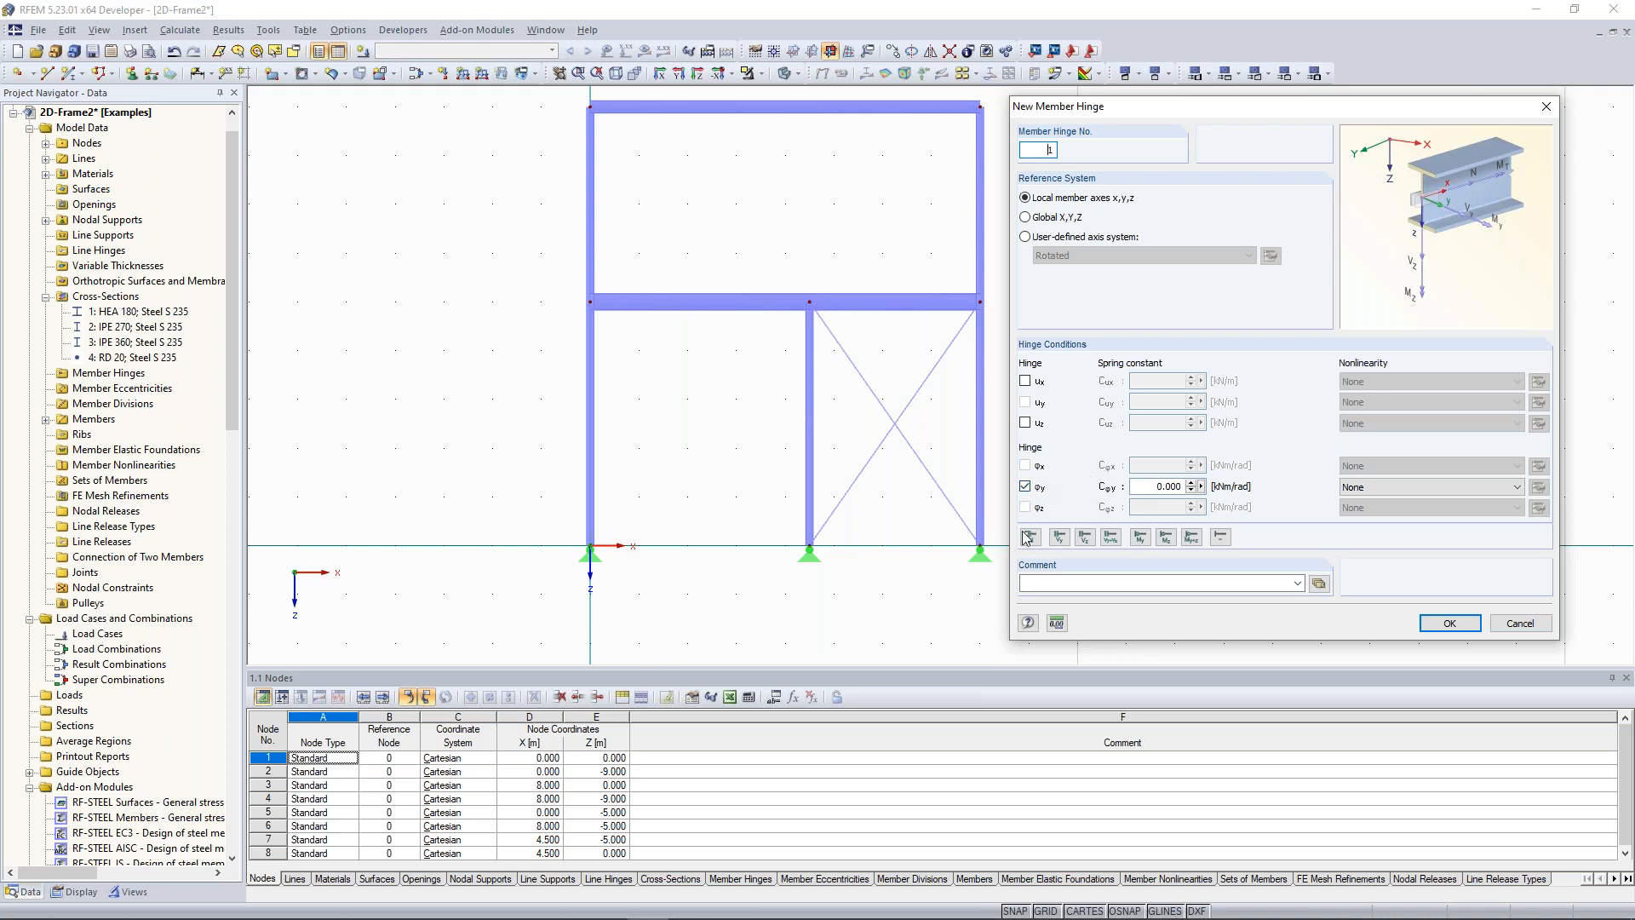
{"action": "left_click", "coordinate": [1141, 537]}
{"action": "left_click", "coordinate": [1166, 537]}
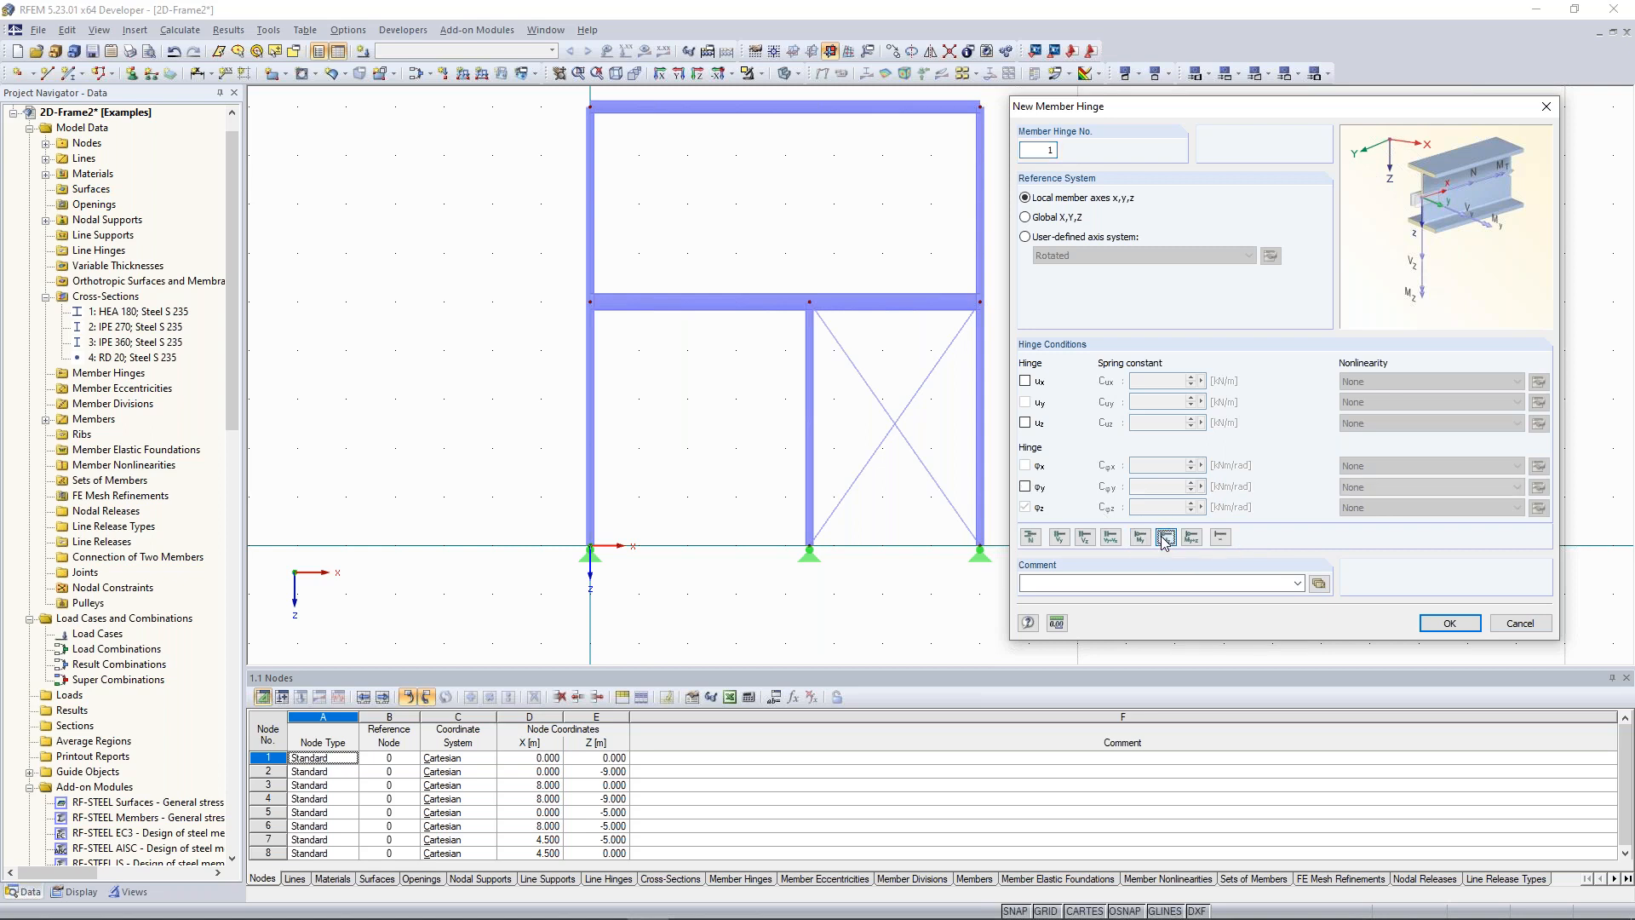
{"action": "left_click", "coordinate": [1145, 537]}
{"action": "left_click", "coordinate": [1030, 537]}
{"action": "left_click", "coordinate": [1142, 537]}
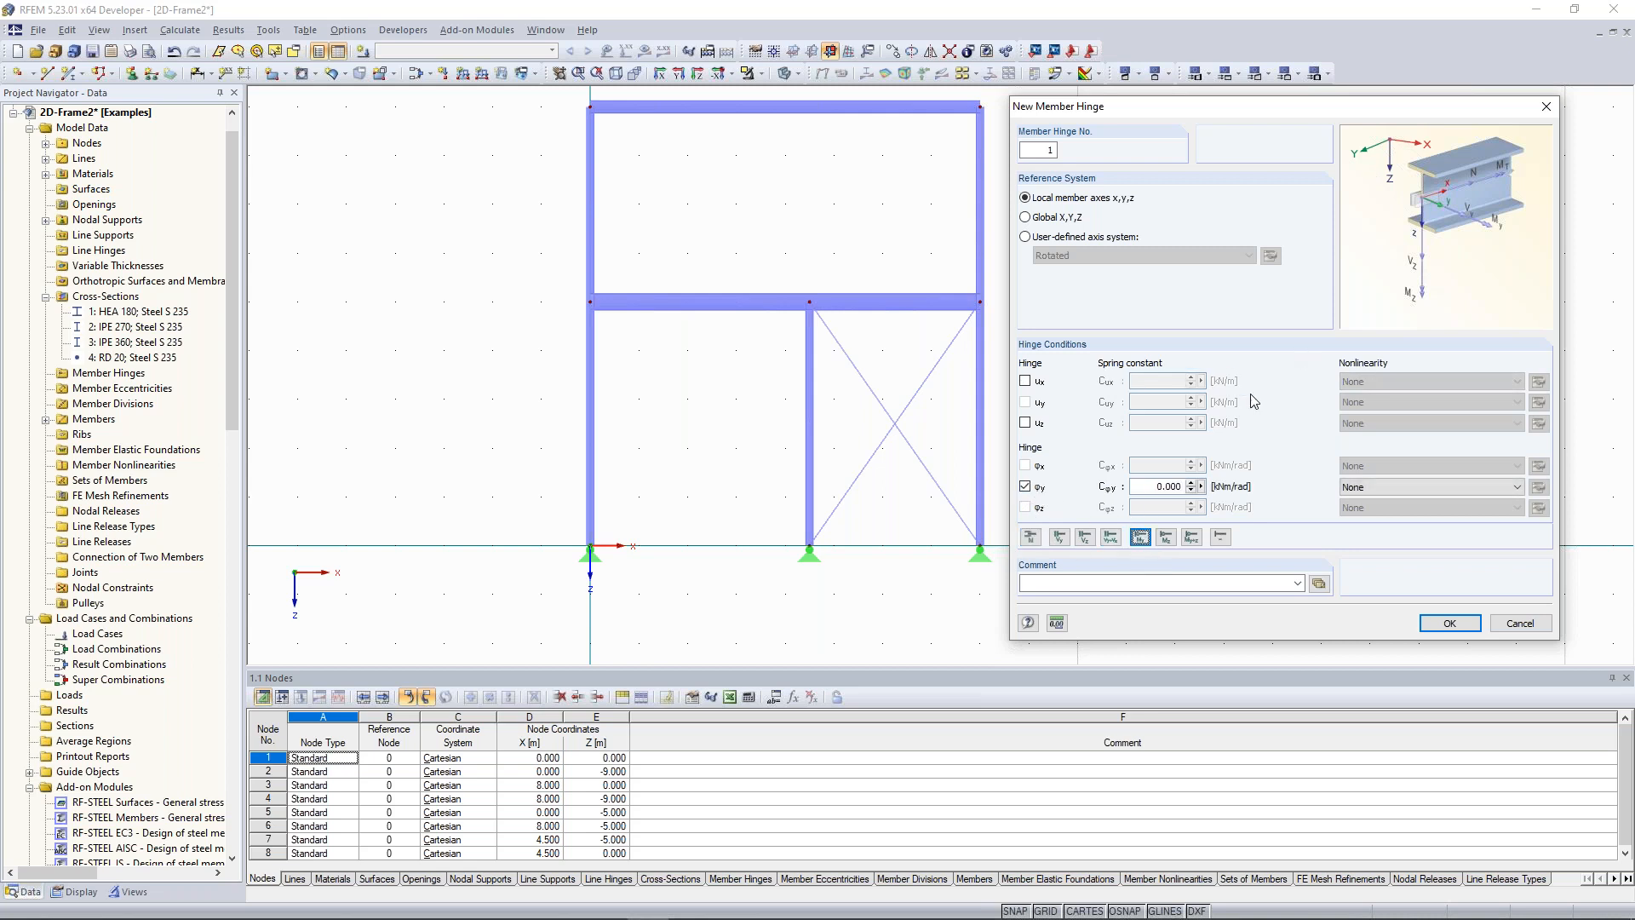
{"action": "left_click", "coordinate": [1451, 625]}
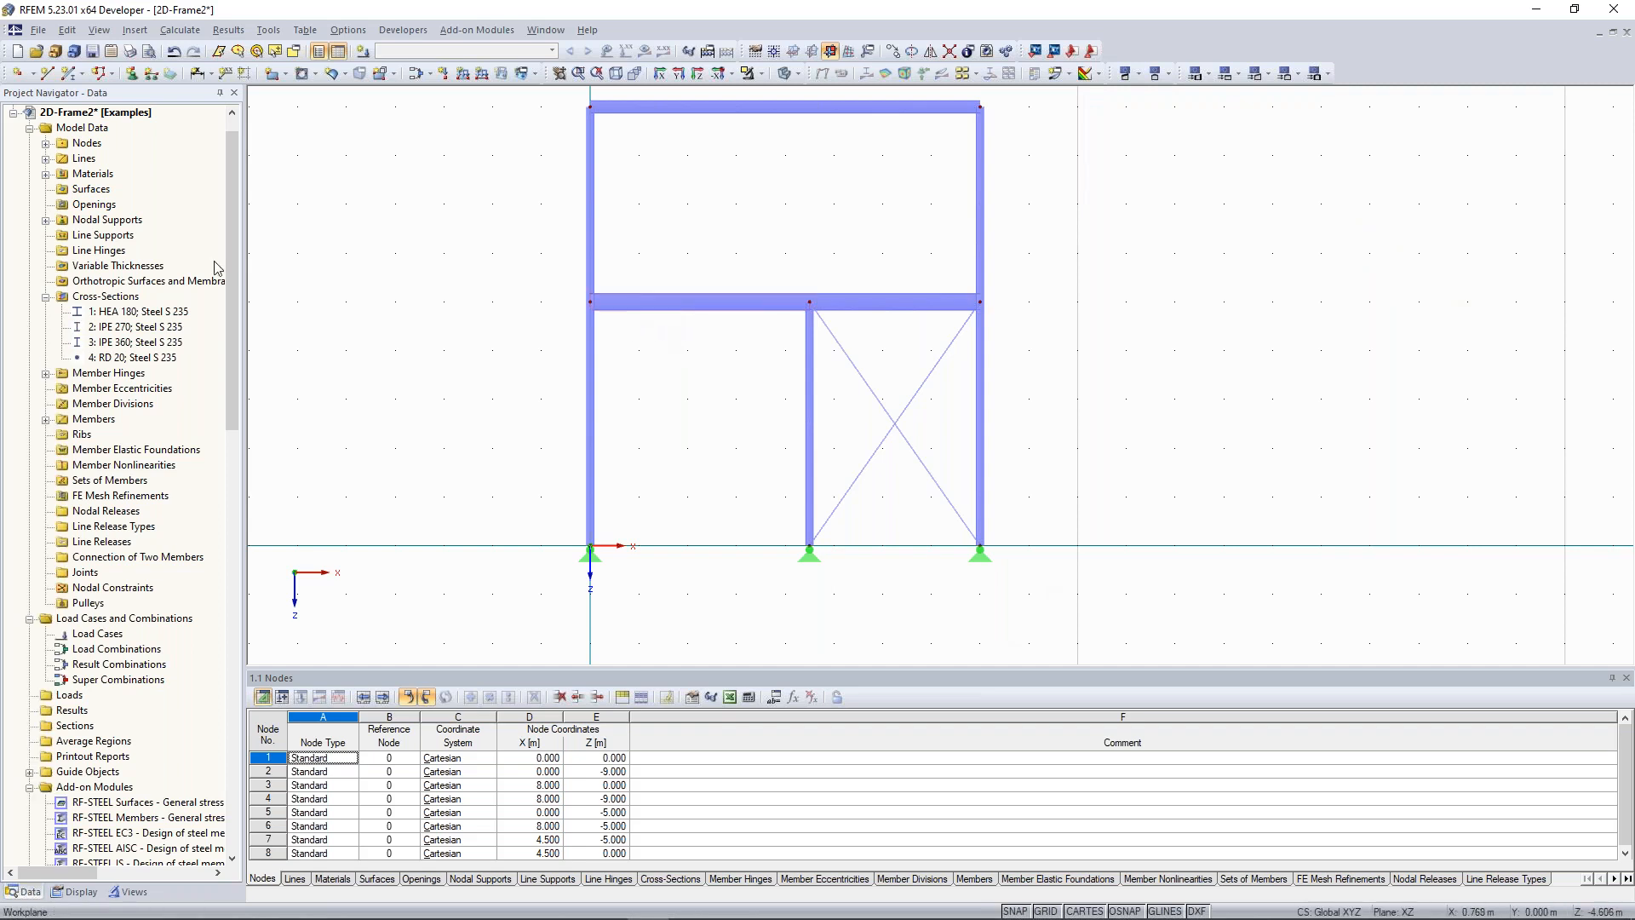
Assign the local member hinge to both outer ends of the IPE 360 beam and to the top of the middle column
{"action": "left_click", "coordinate": [47, 374]}
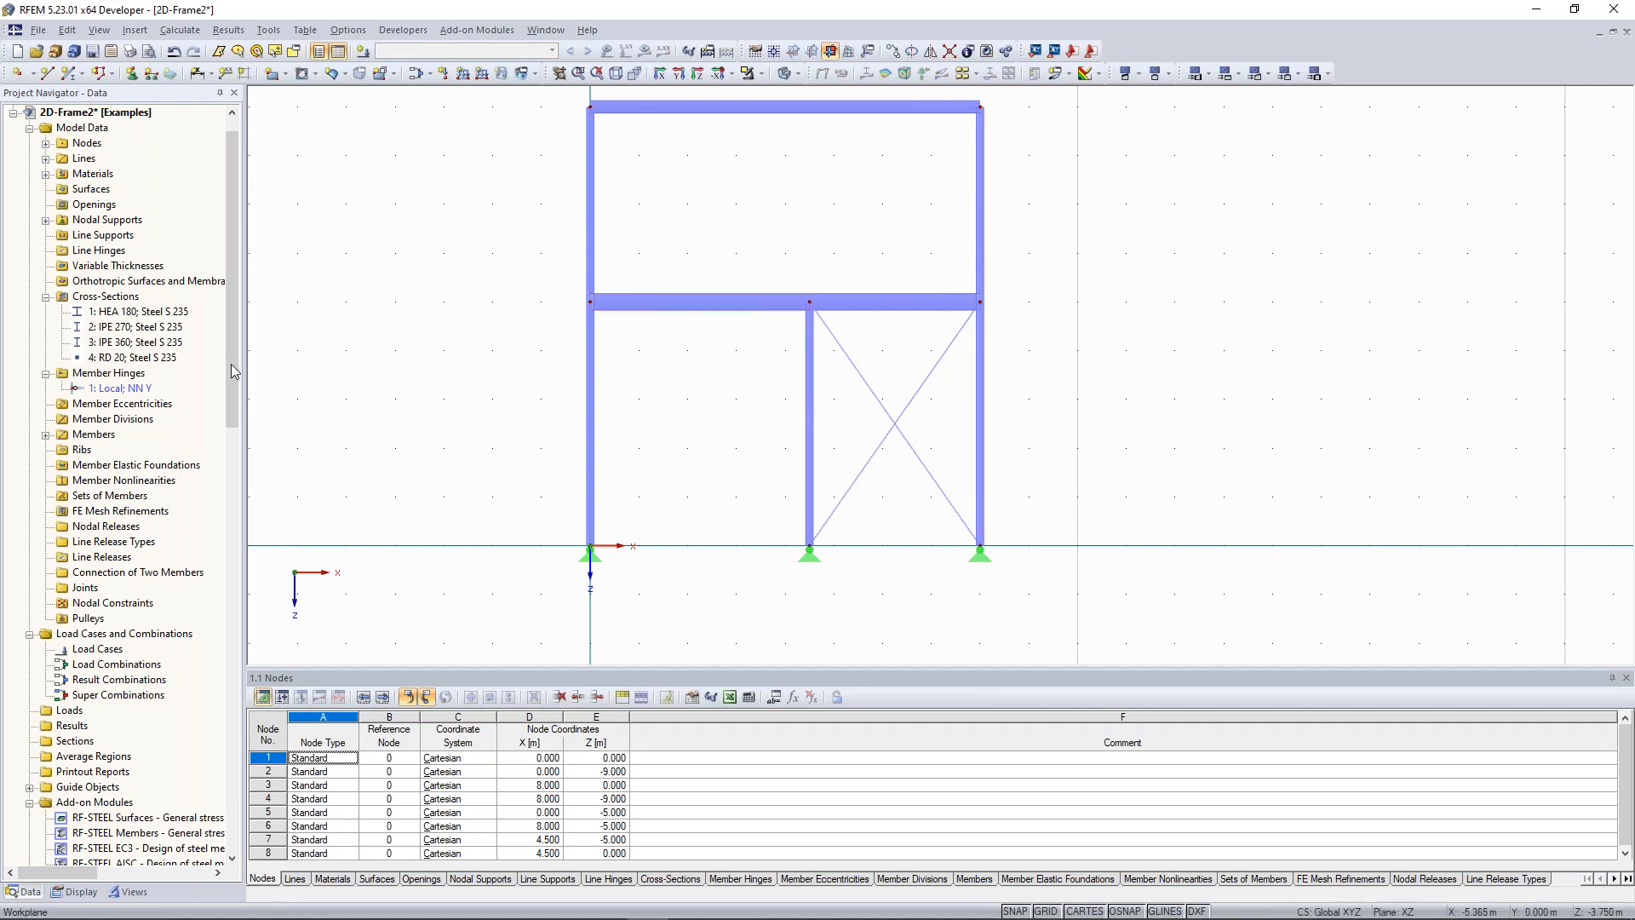
{"action": "left_click", "coordinate": [126, 391]}
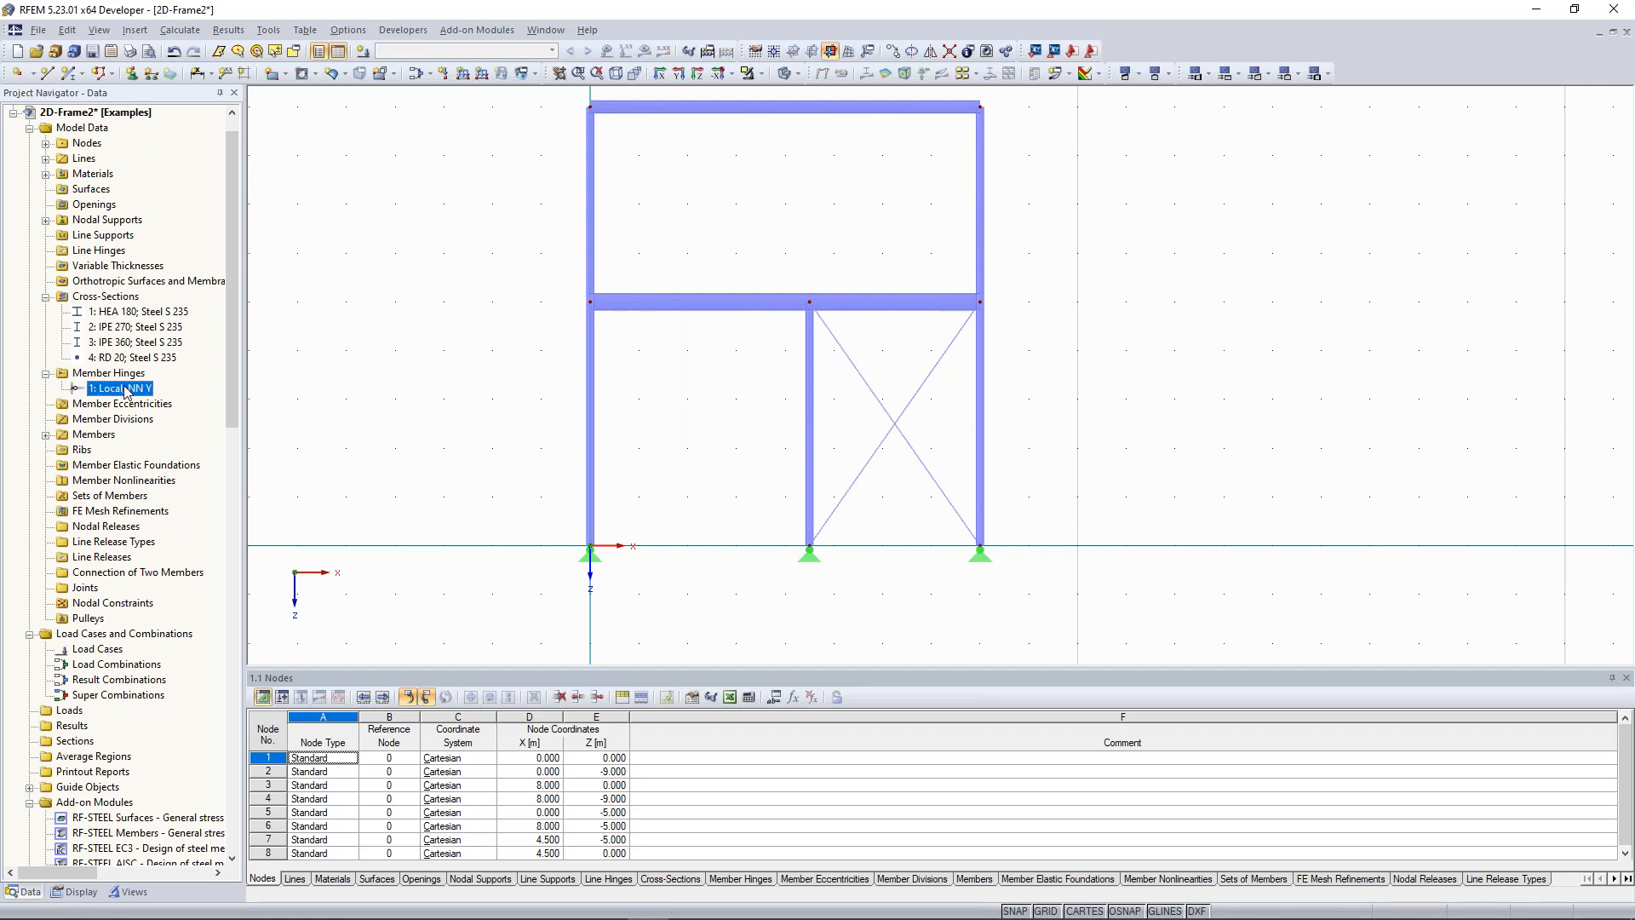
{"action": "left_click_drag", "start_coordinate": [127, 391], "coordinate": [265, 456]}
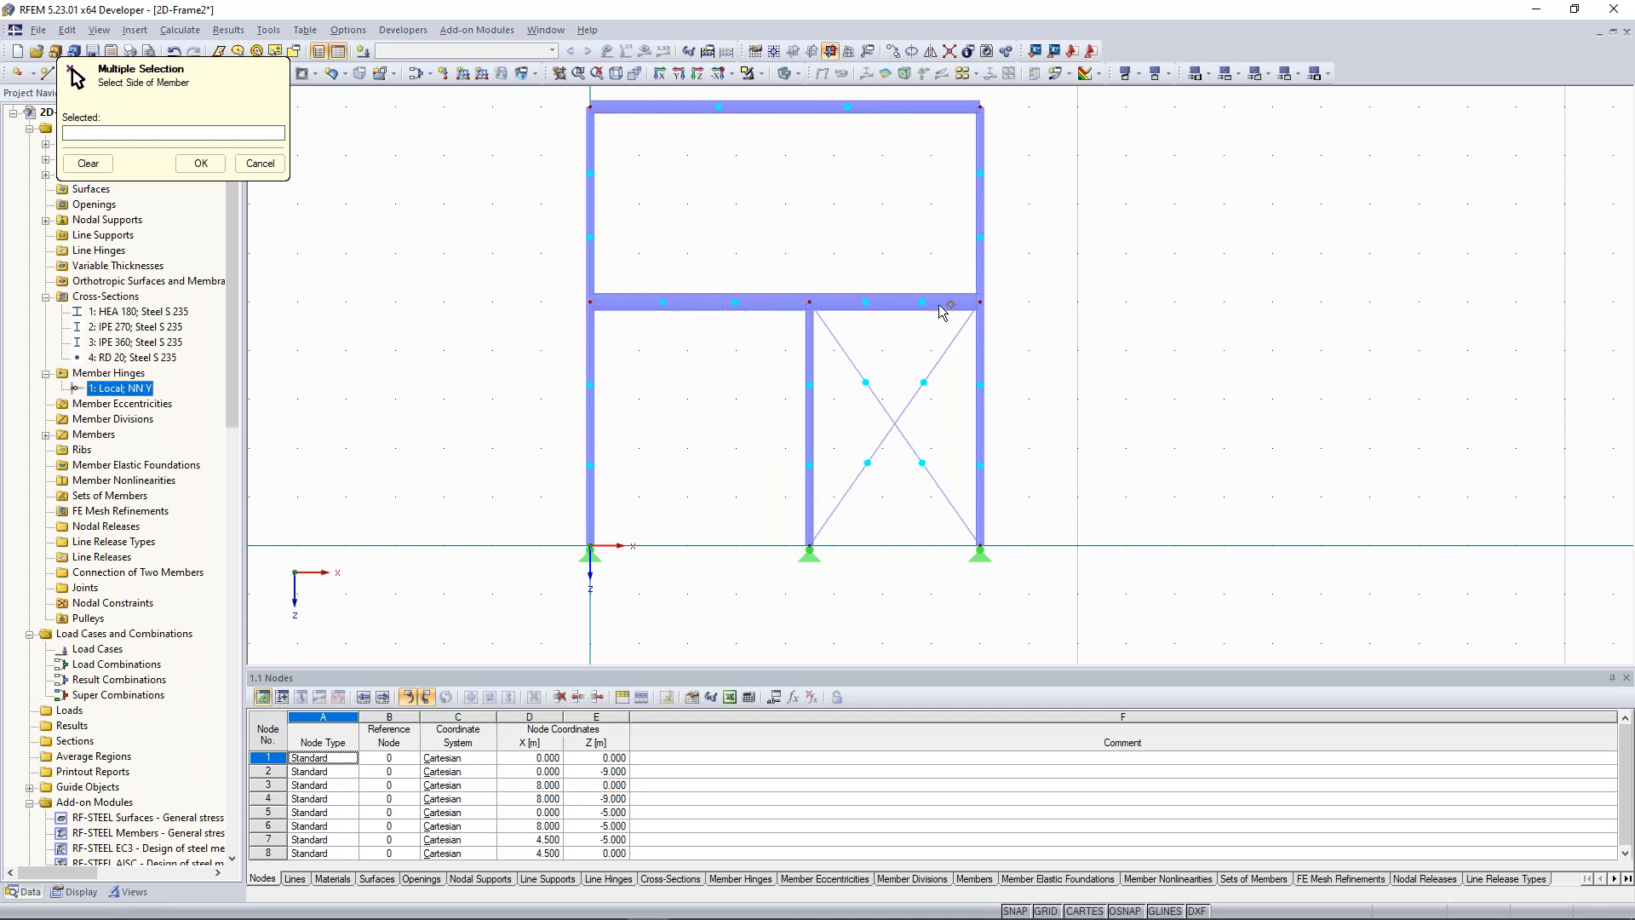
{"action": "left_click", "coordinate": [626, 302]}
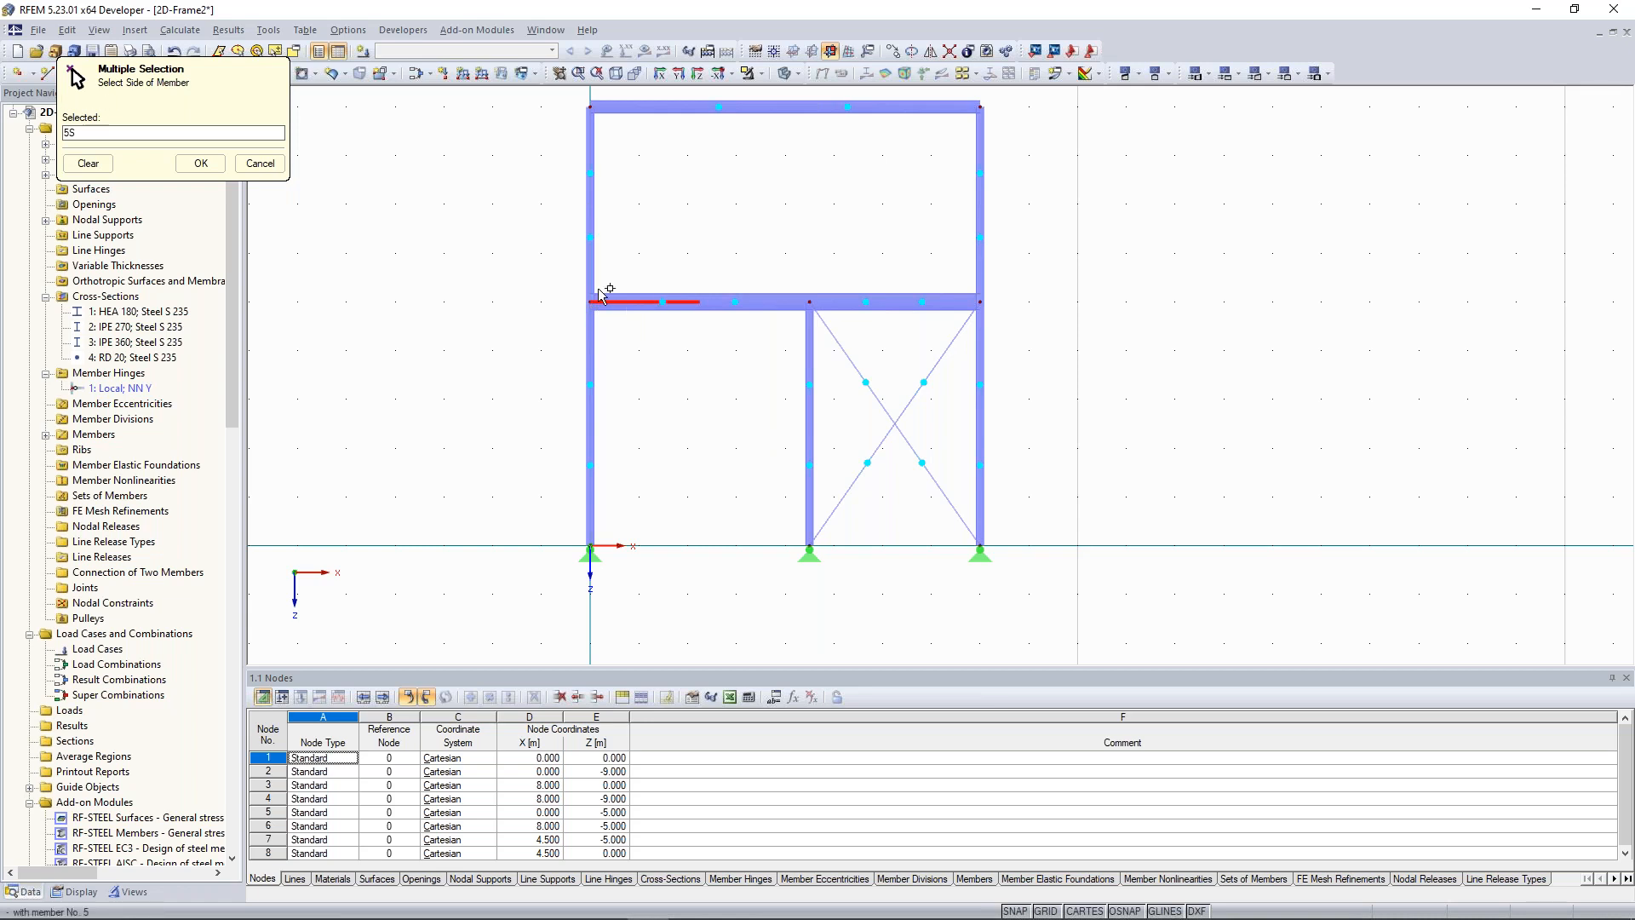
{"action": "scroll", "coordinate": [616, 312], "scroll_direction": "up", "scroll_amount": 2}
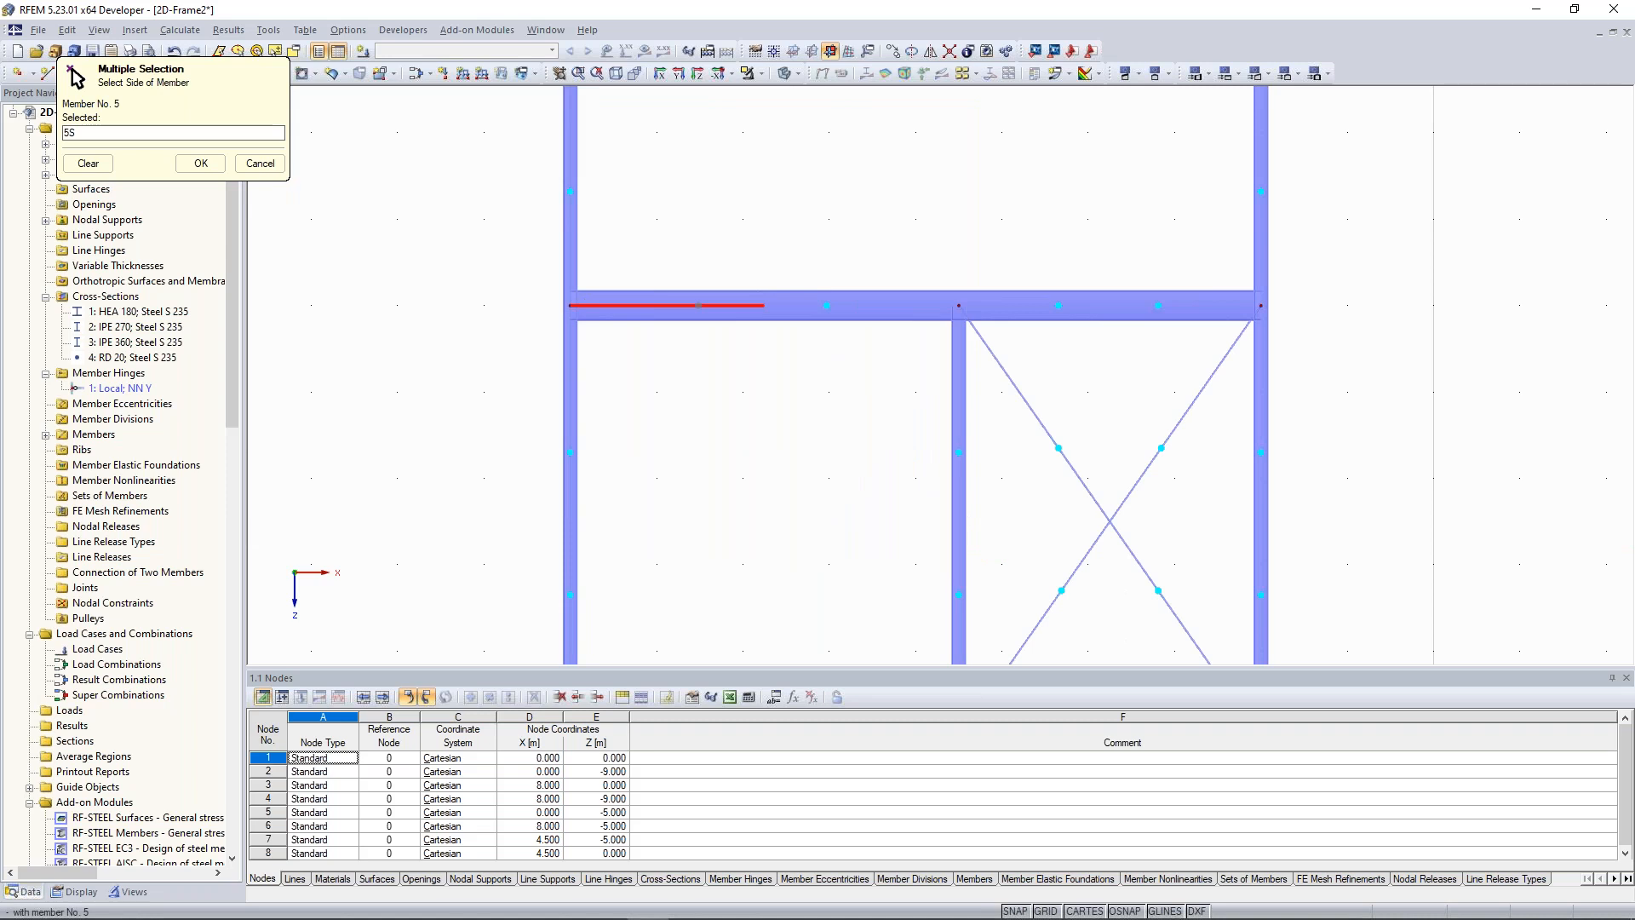
{"action": "left_click", "coordinate": [1188, 305]}
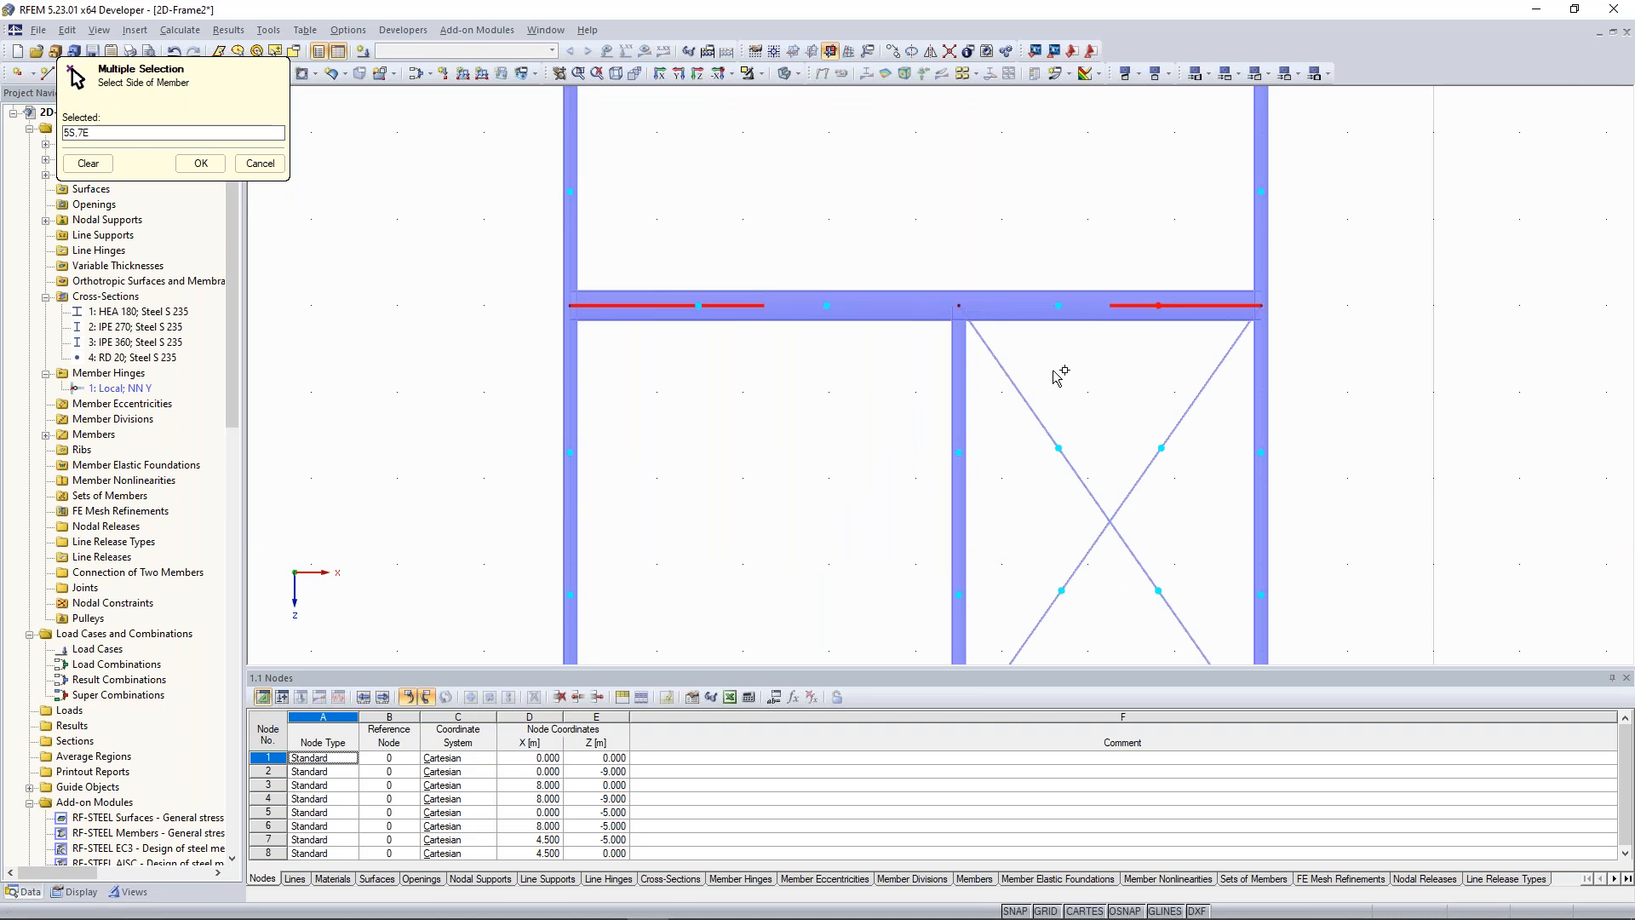
{"action": "left_click", "coordinate": [959, 362]}
{"action": "scroll", "coordinate": [809, 341], "scroll_direction": "down", "scroll_amount": 2}
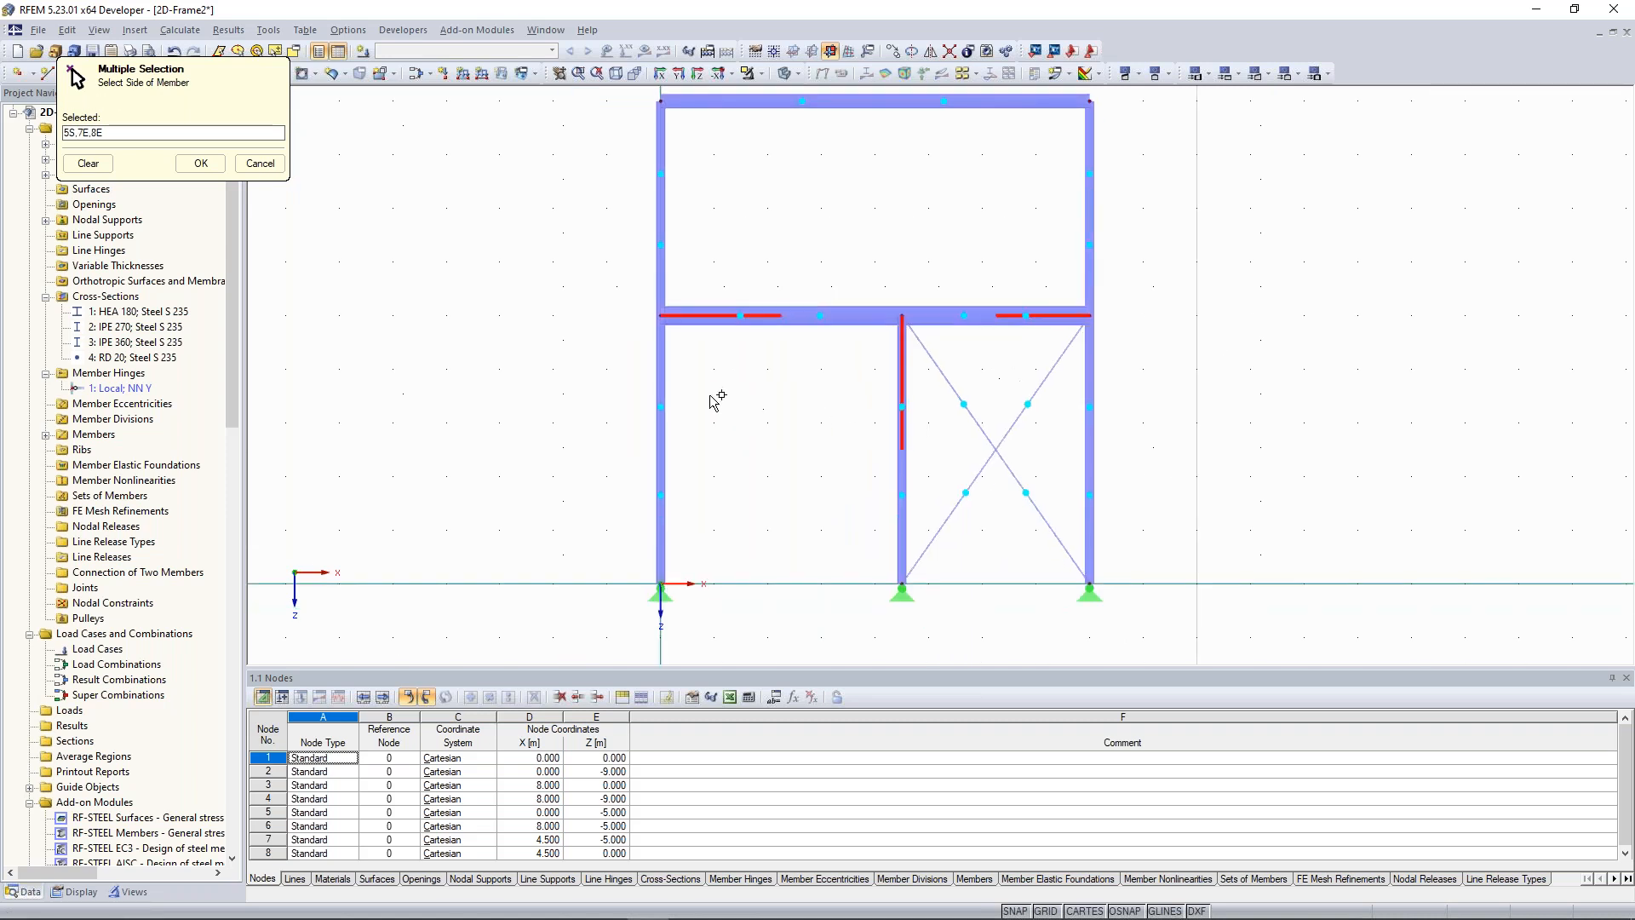
{"action": "left_click", "coordinate": [201, 164]}
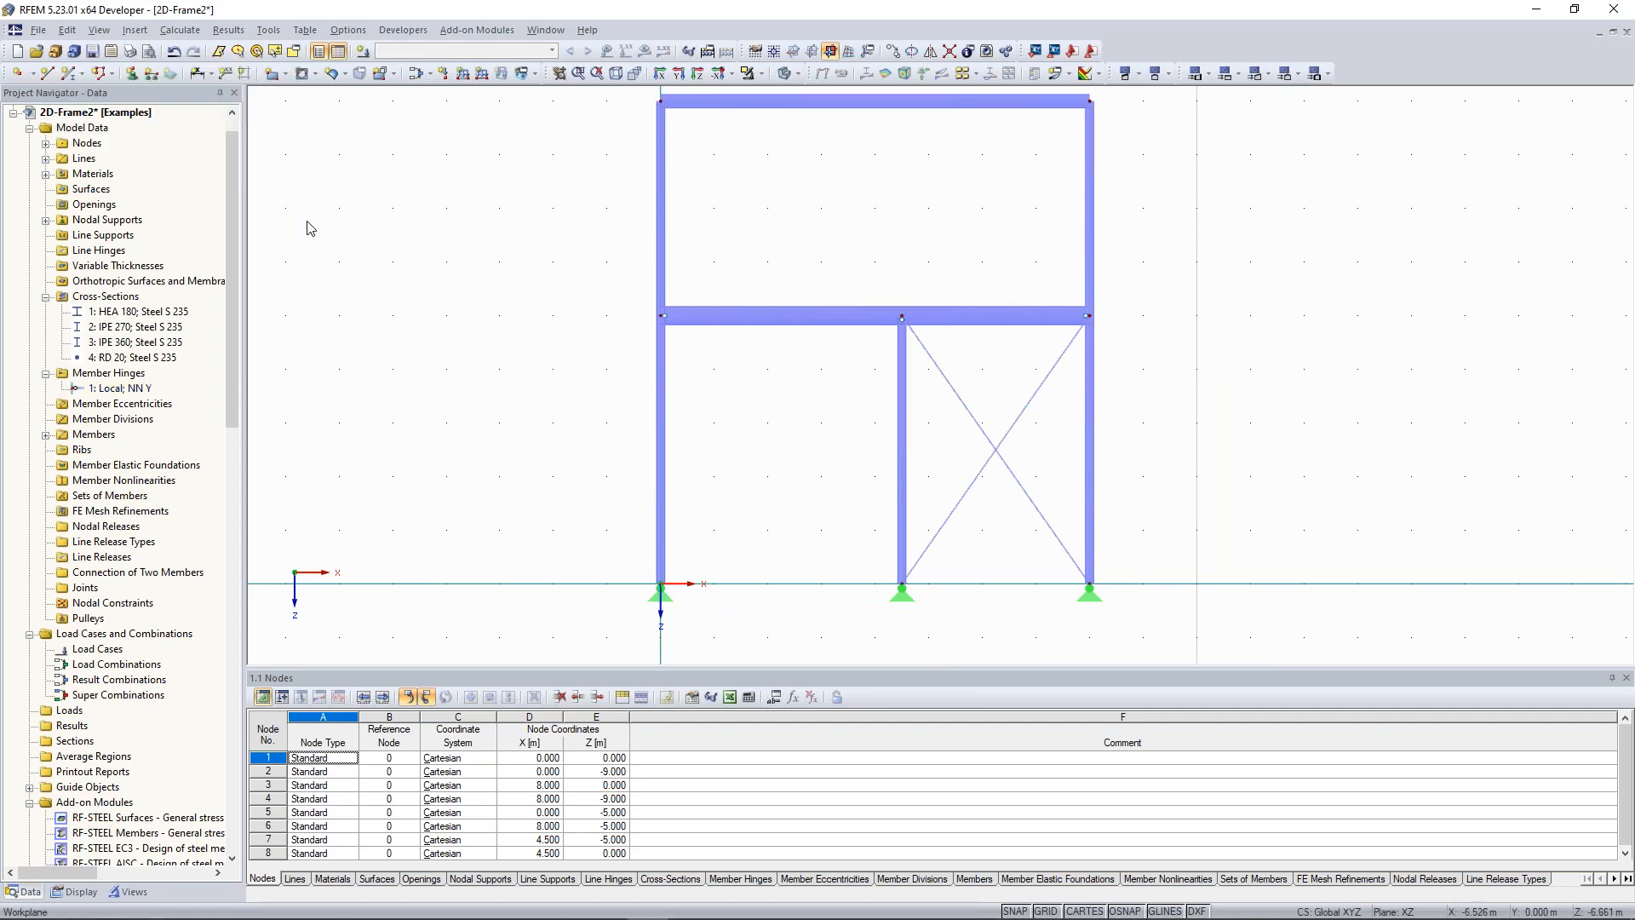
{"action": "middle_click_drag", "start_coordinate": [678, 327], "coordinate": [639, 324]}
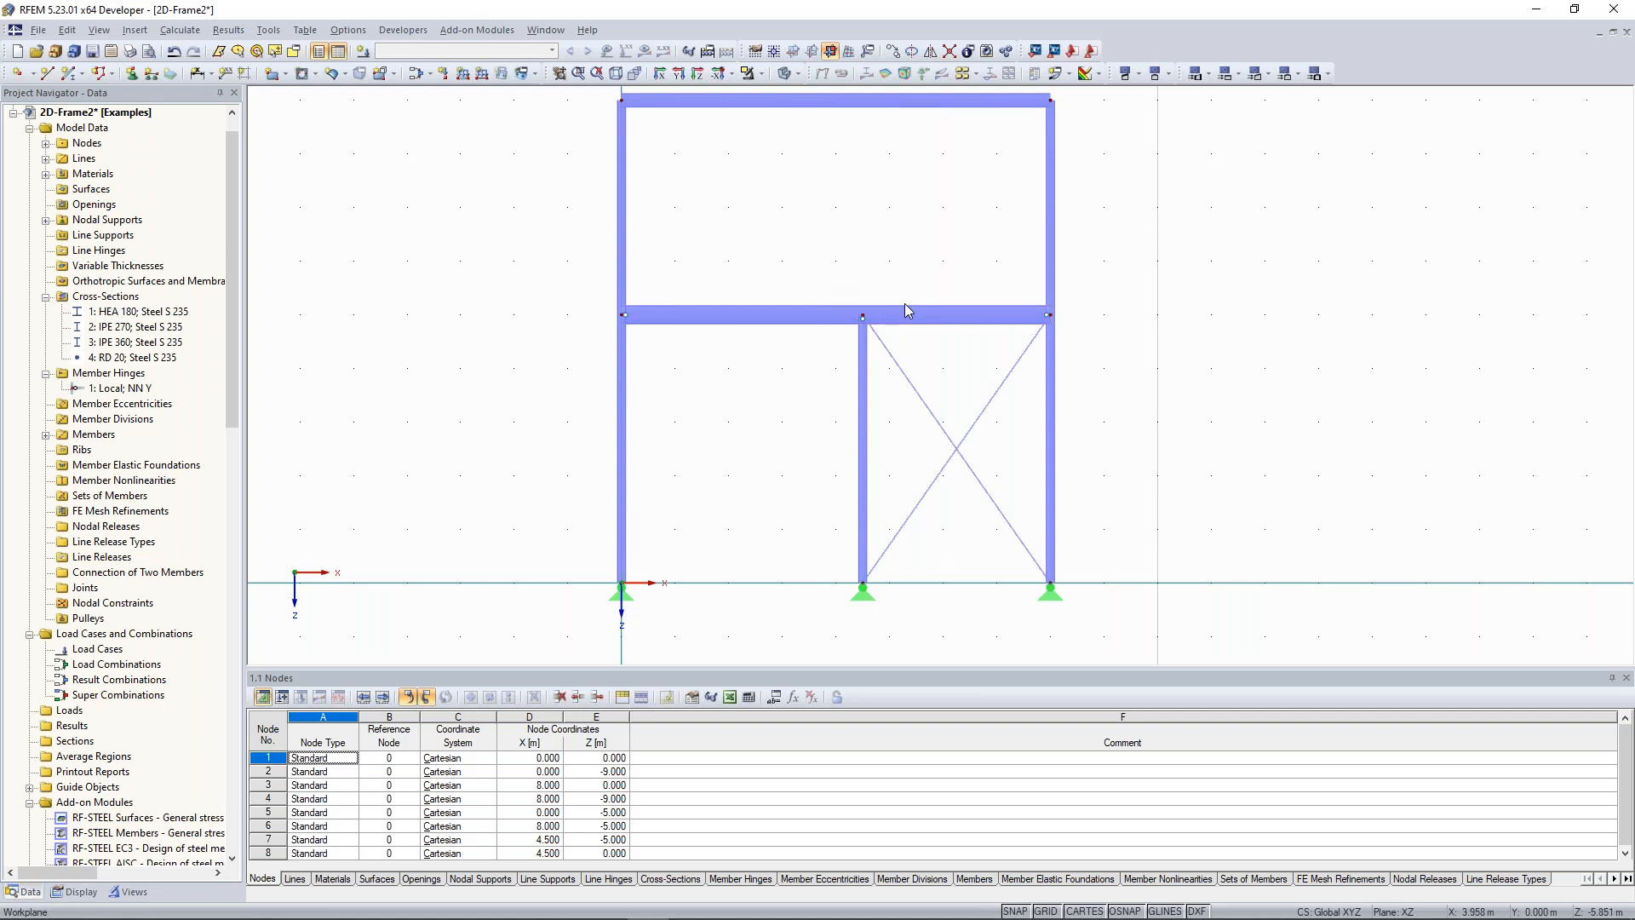
{"action": "scroll", "coordinate": [648, 311], "scroll_direction": "up", "scroll_amount": 1}
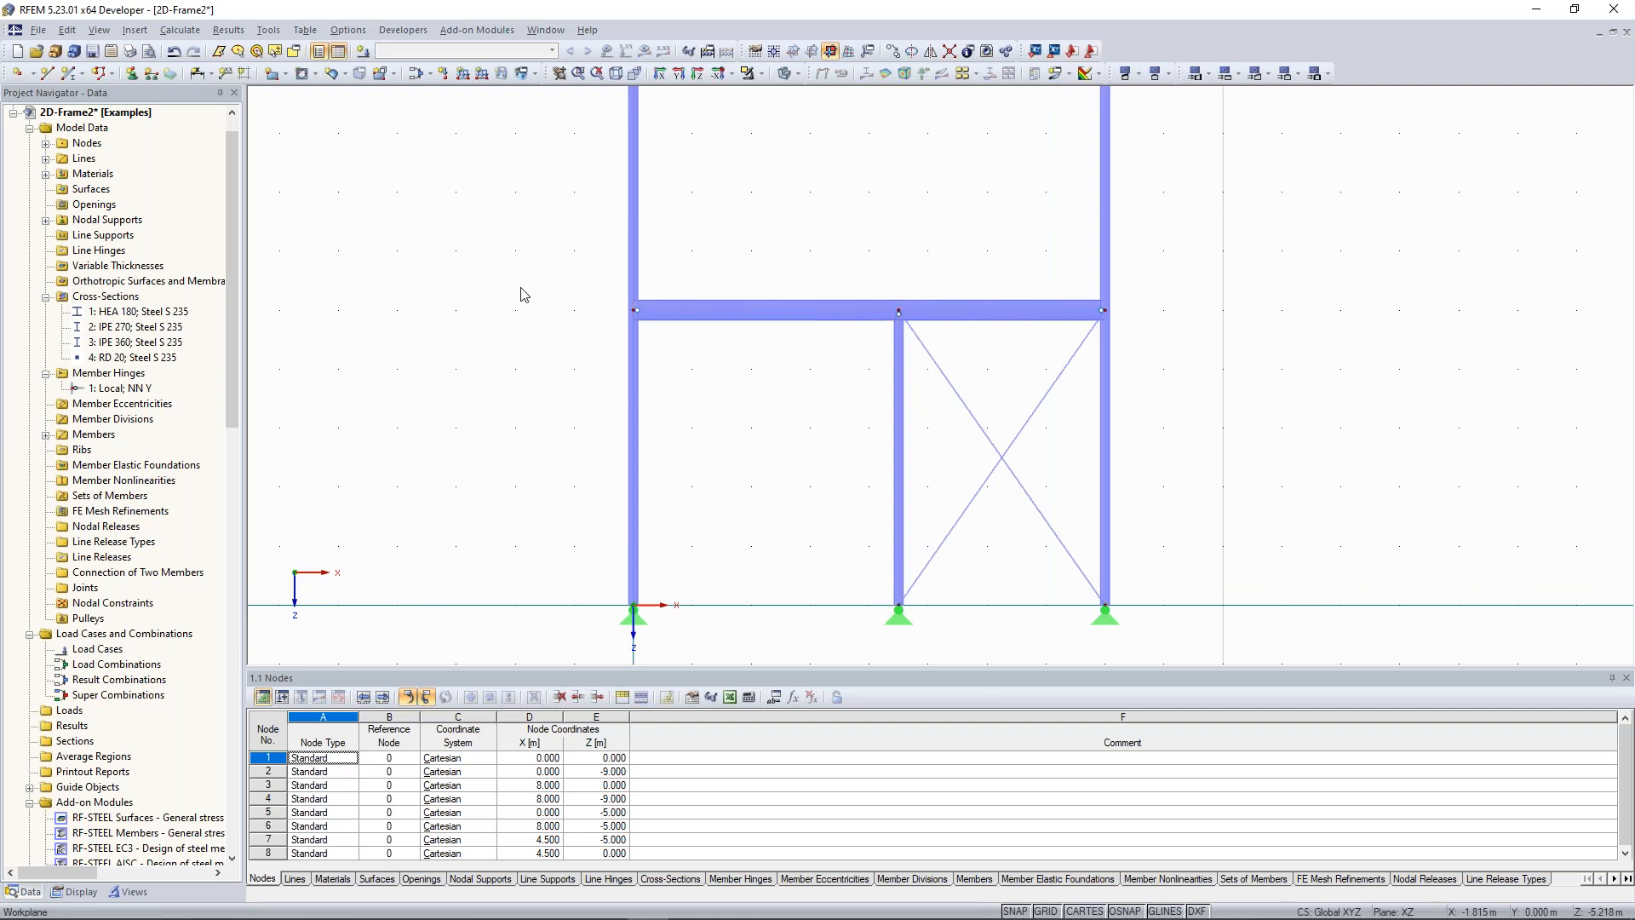
{"action": "scroll", "coordinate": [487, 332], "scroll_direction": "down", "scroll_amount": 1}
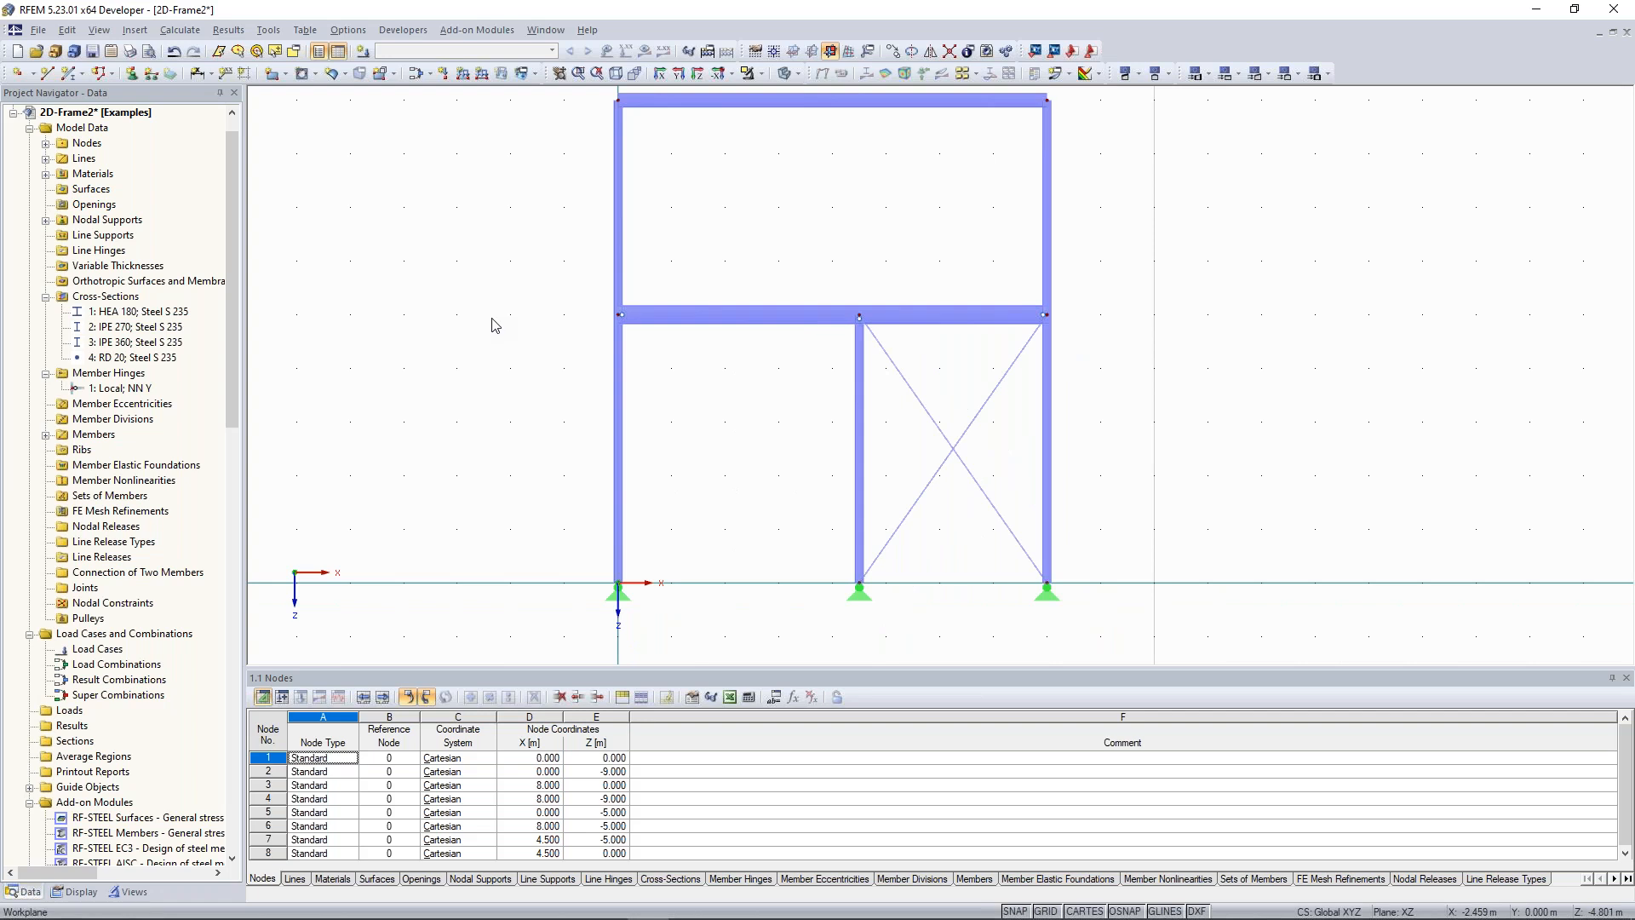
{"action": "scroll", "coordinate": [461, 312], "scroll_direction": "down", "scroll_amount": 1}
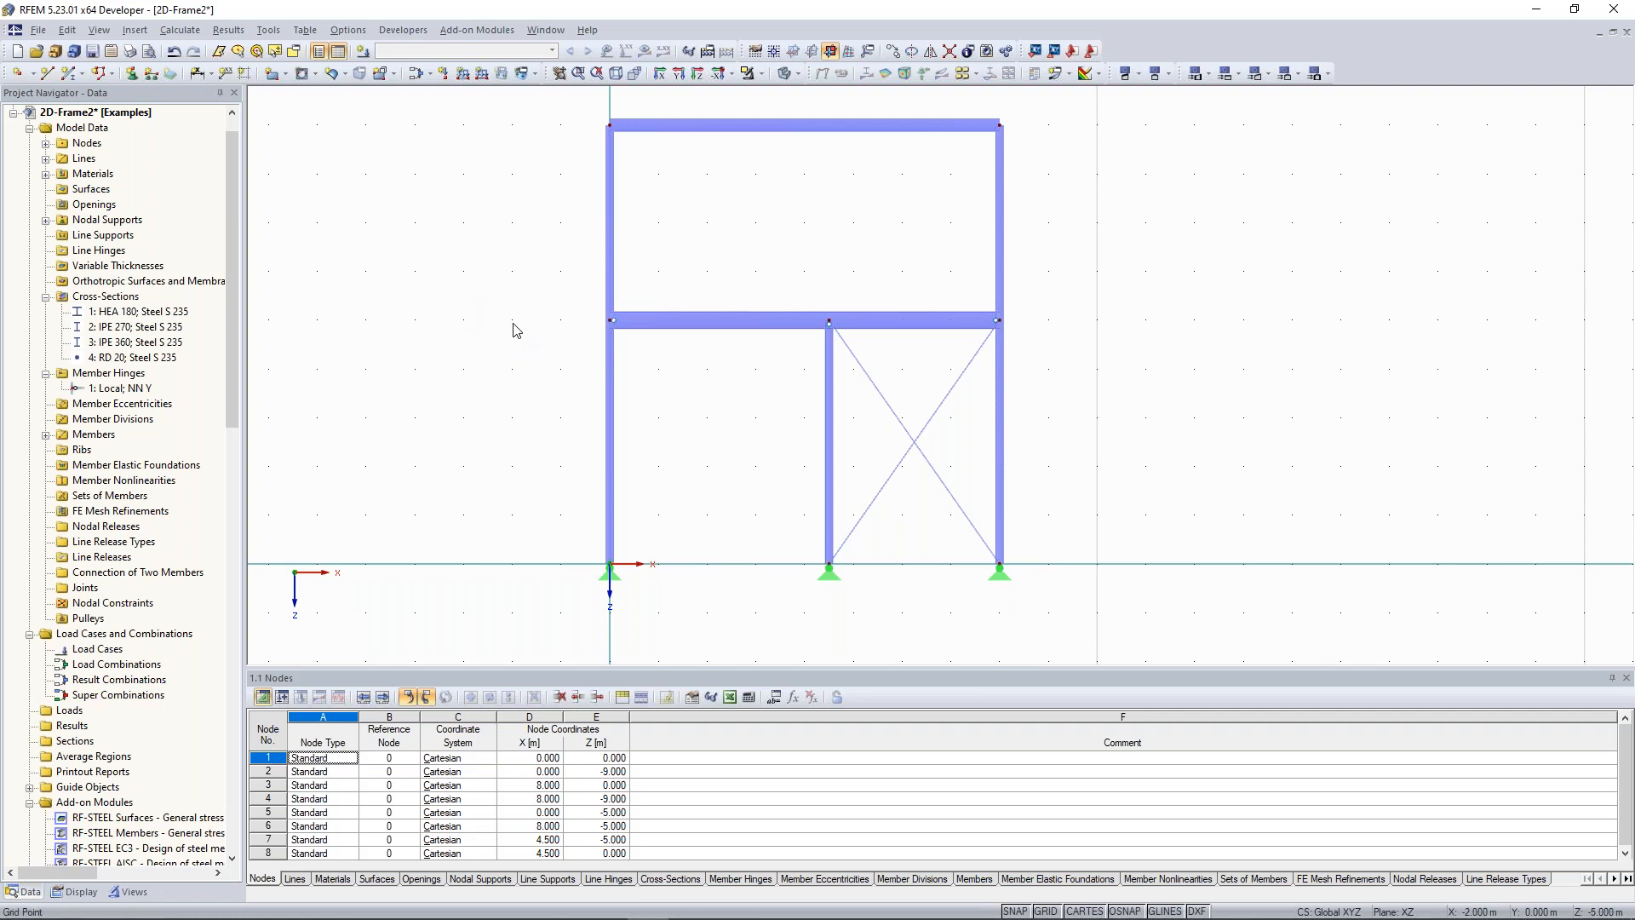
{"action": "middle_click_drag", "start_coordinate": [718, 488], "coordinate": [695, 472]}
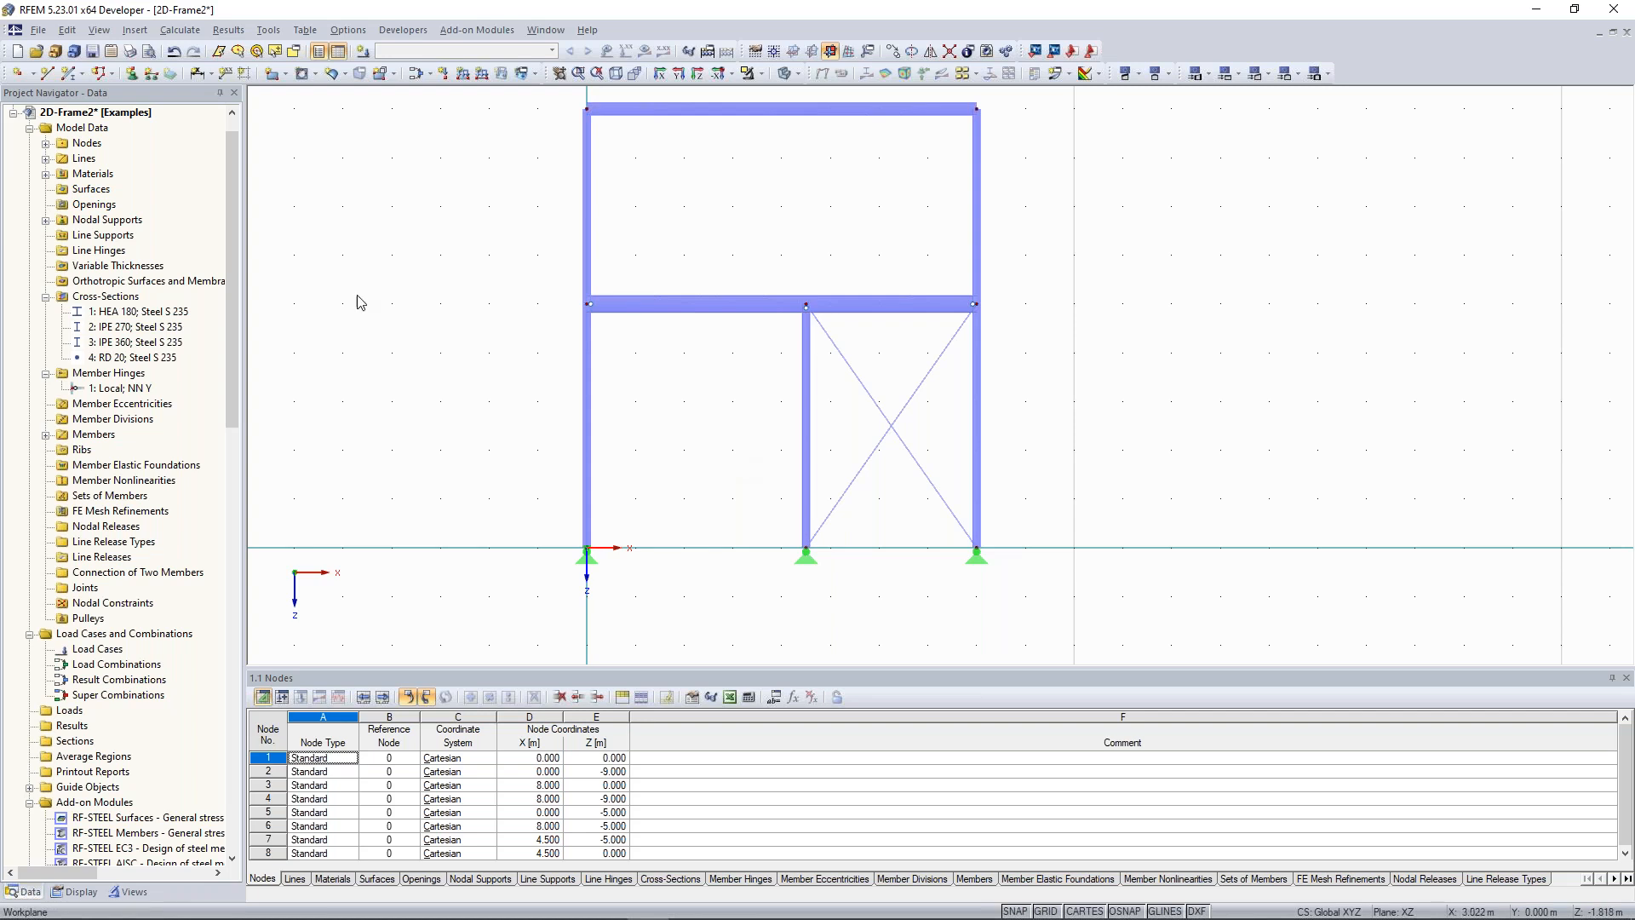
Start generating cell bracing from RD 20 tension members and add a virtual line between base nodes 1 and 8
{"action": "key", "text": "alt+t"}
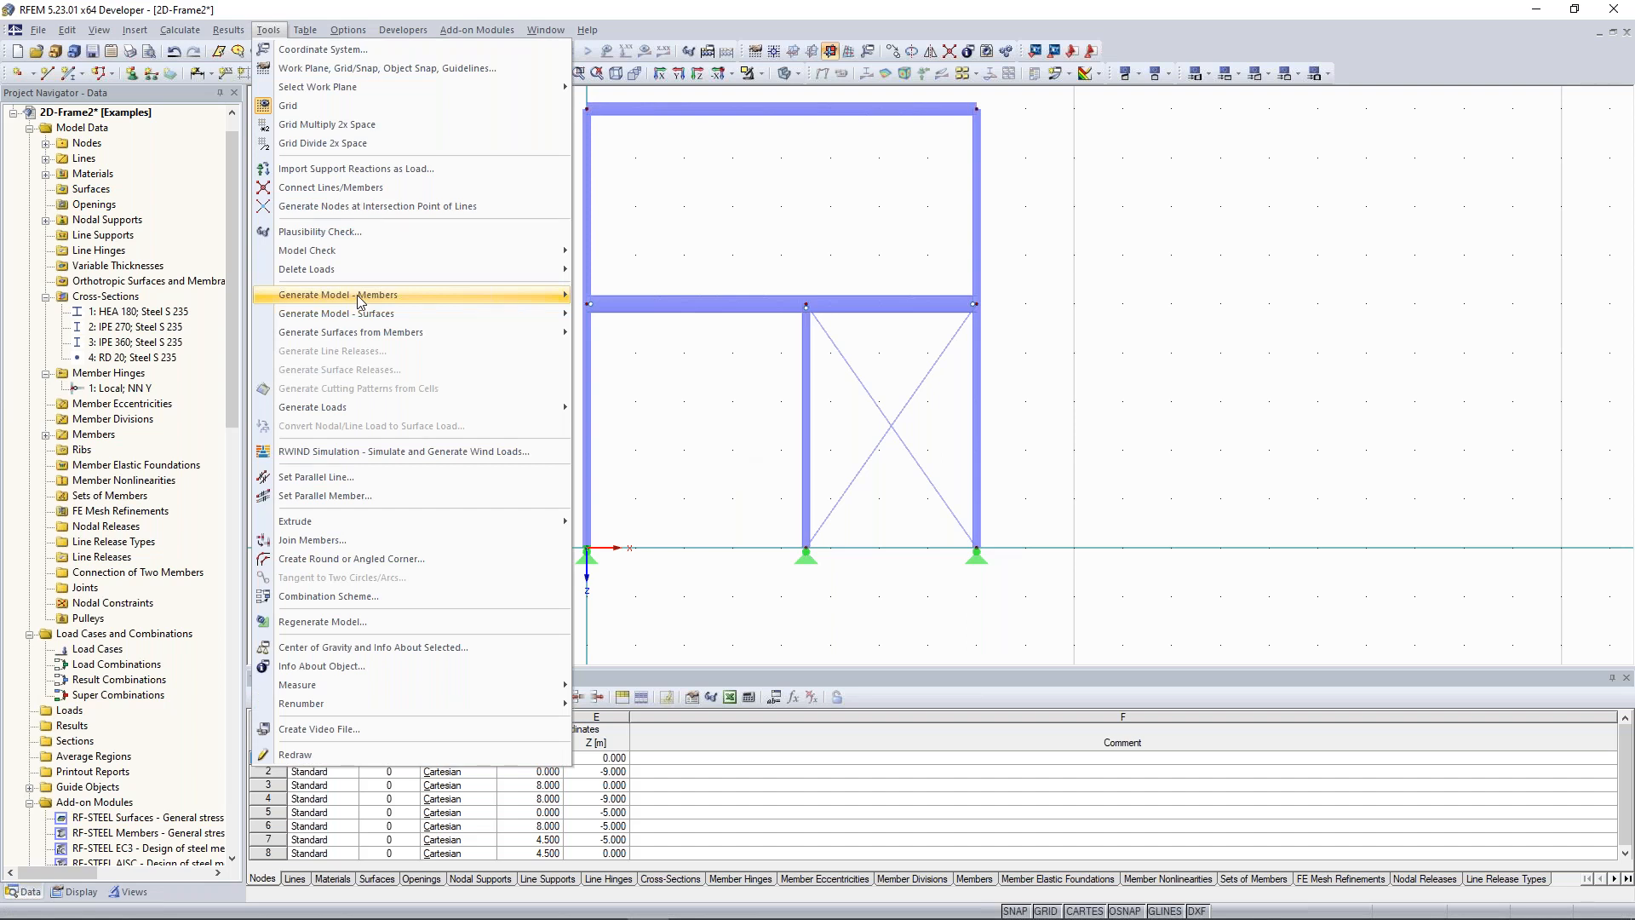
{"action": "mouse_move", "coordinate": [358, 303]}
{"action": "left_click", "coordinate": [661, 665]}
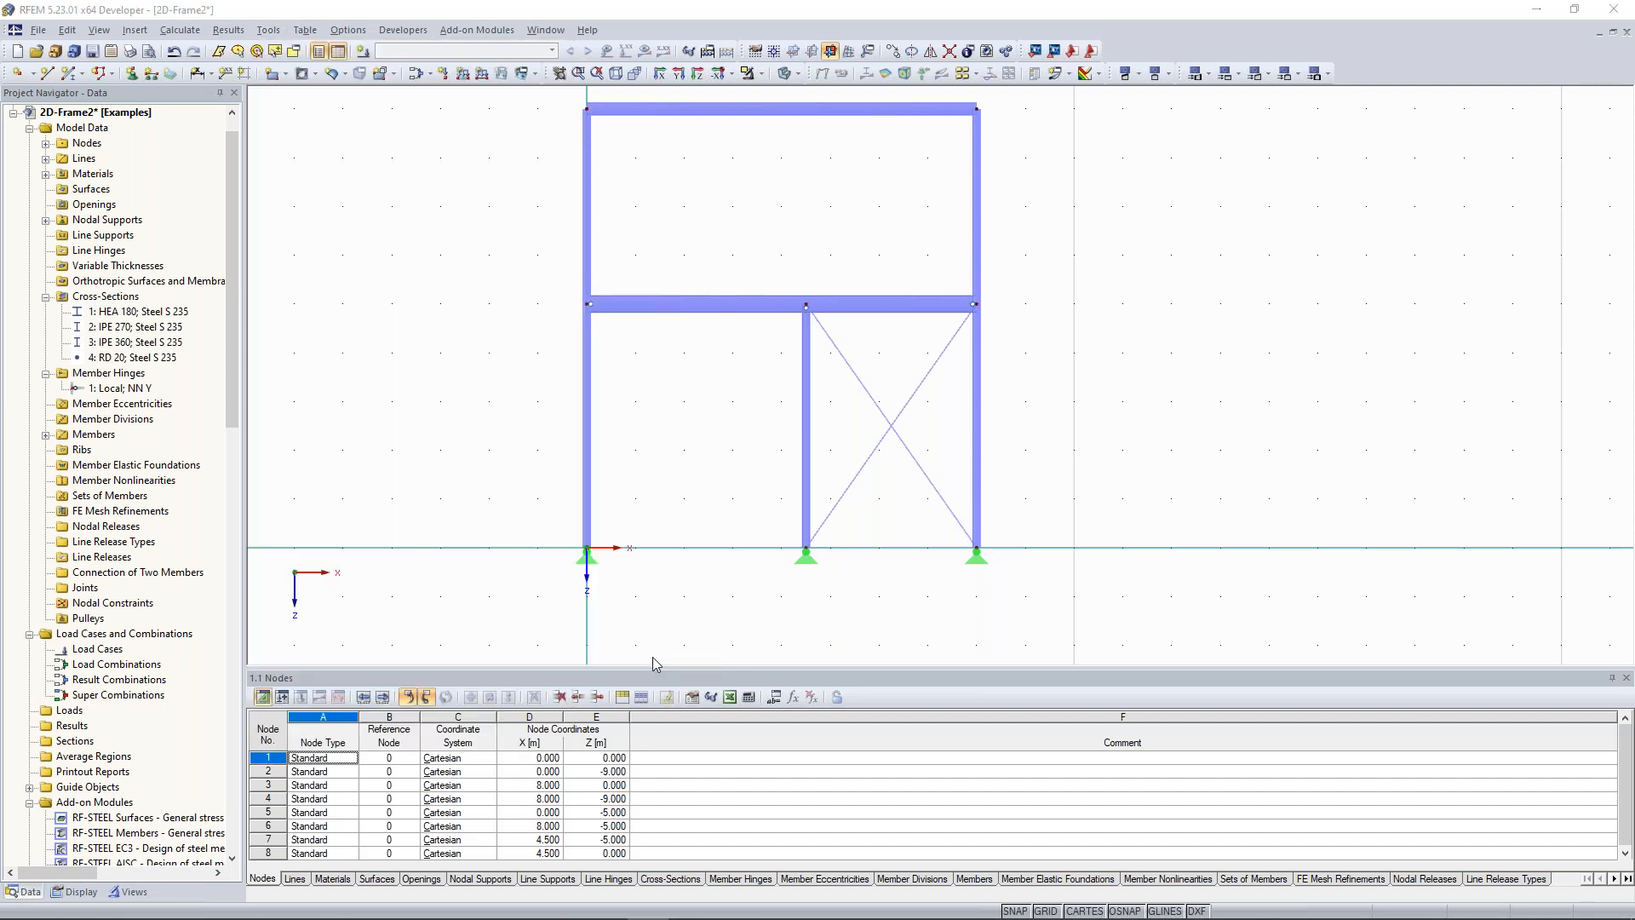
{"action": "left_click_drag", "start_coordinate": [731, 270], "coordinate": [1200, 172]}
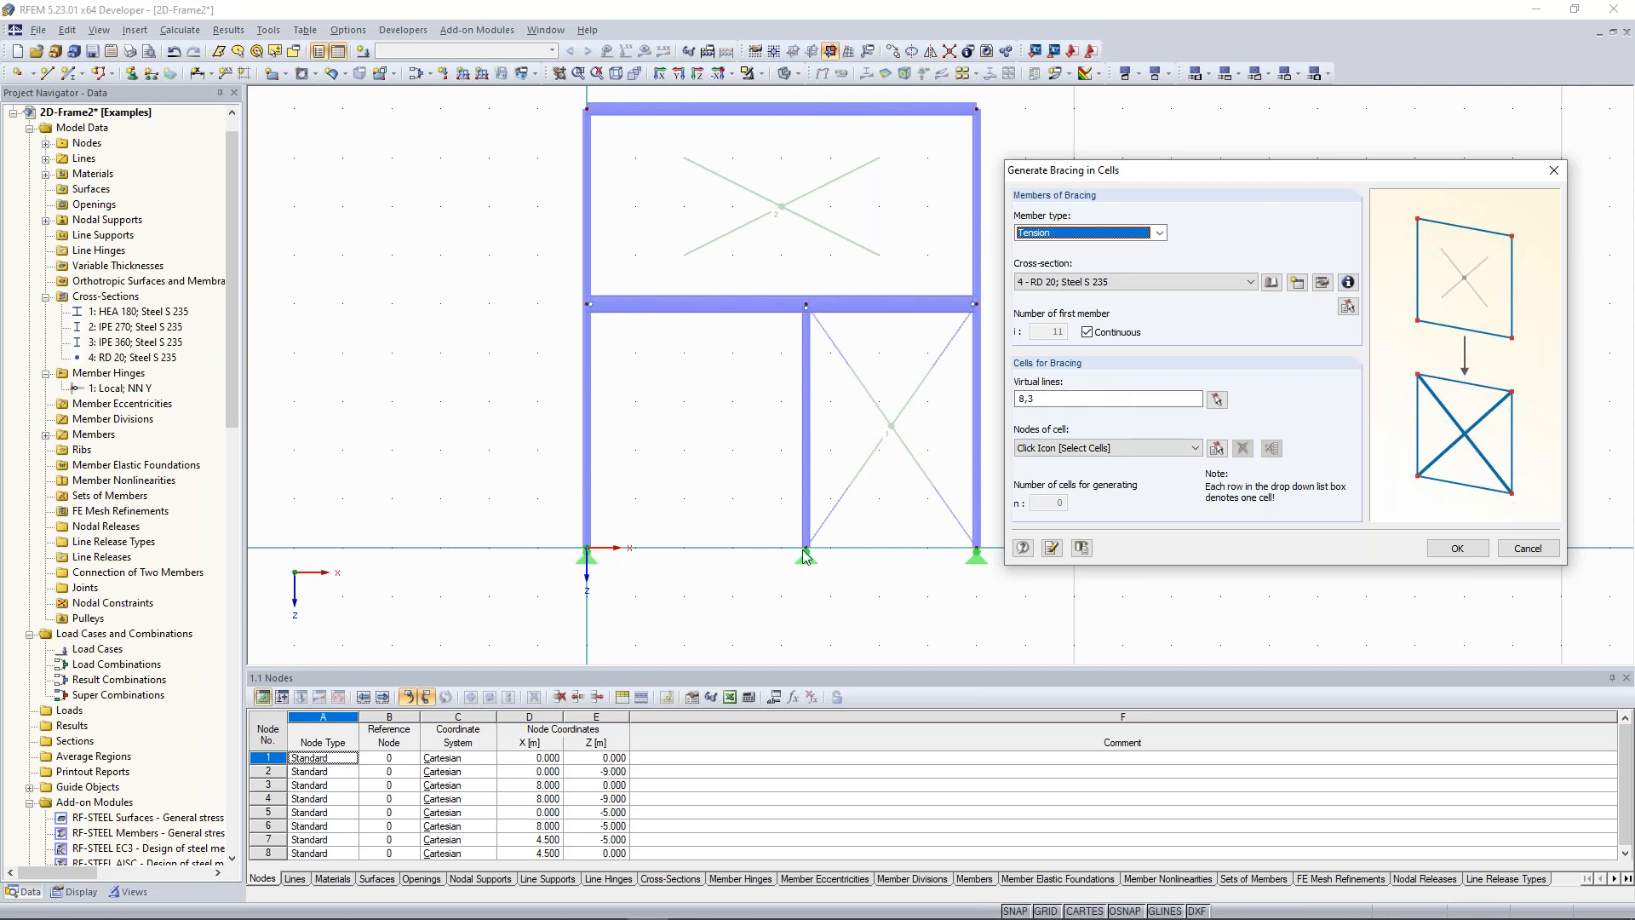
{"action": "left_click", "coordinate": [1218, 400]}
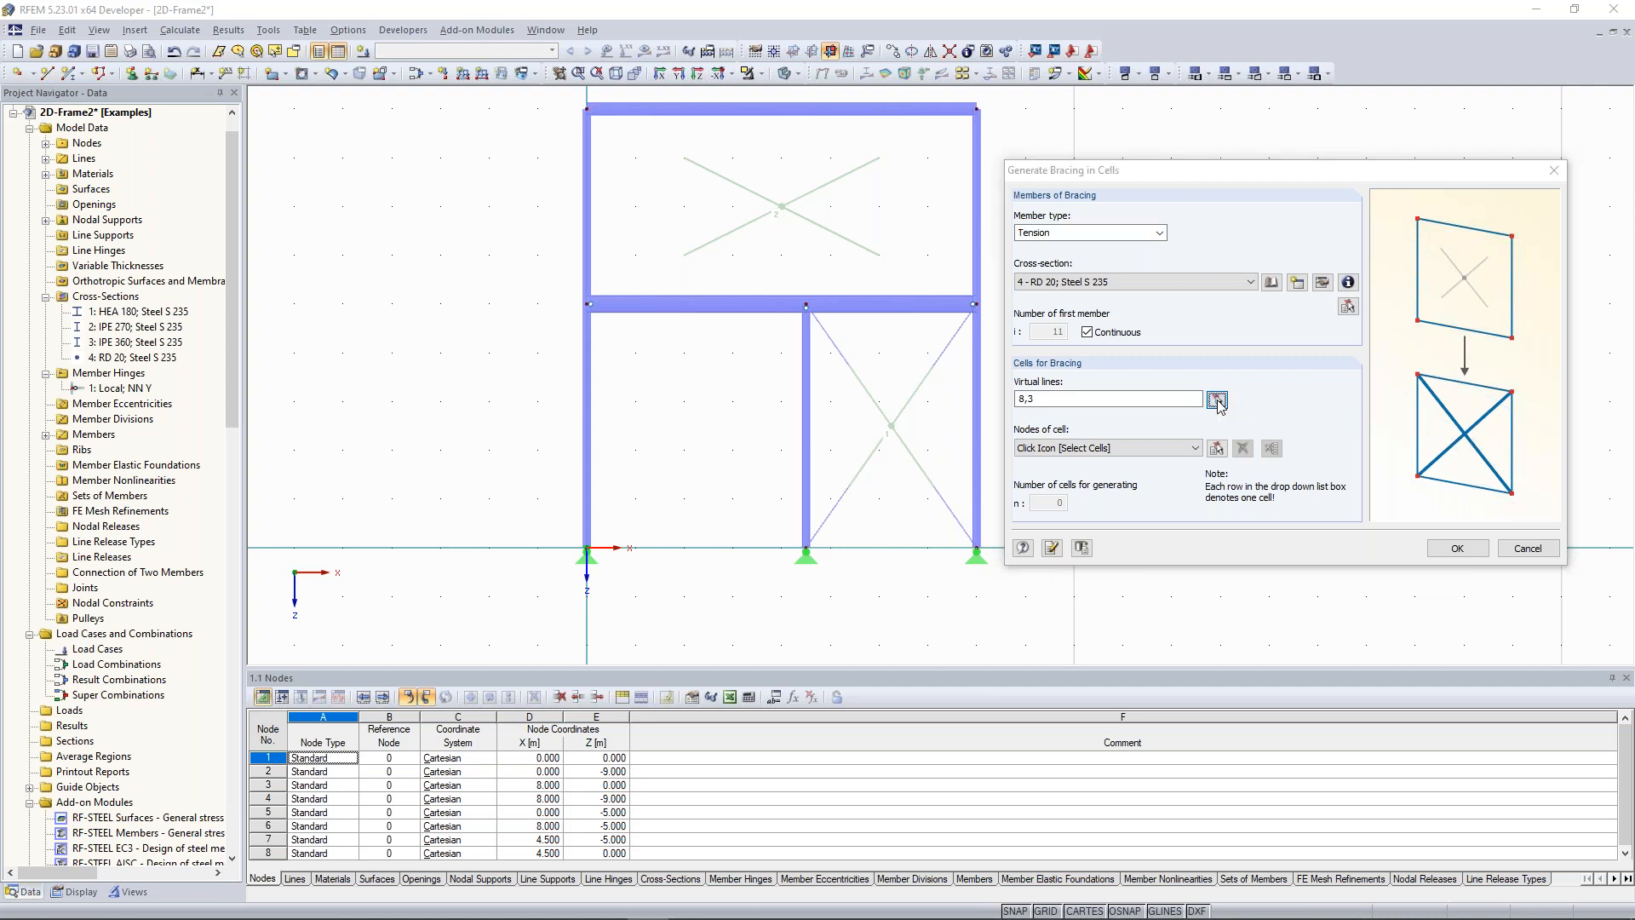
{"action": "left_click", "coordinate": [589, 548]}
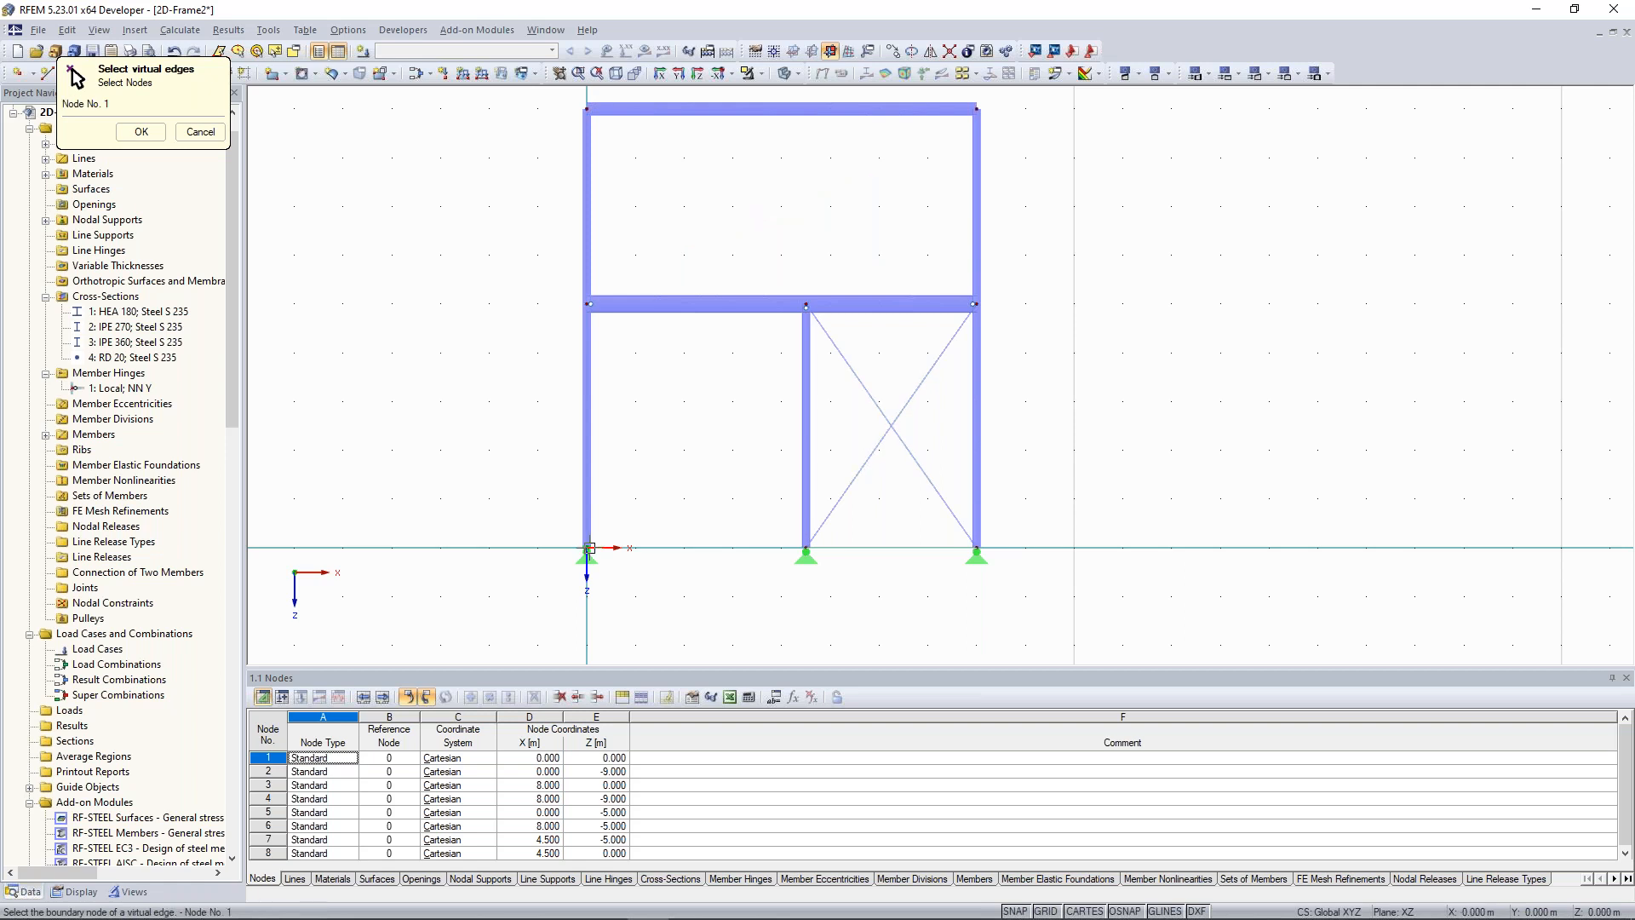
{"action": "left_click", "coordinate": [807, 548]}
{"action": "right_click", "coordinate": [667, 420]}
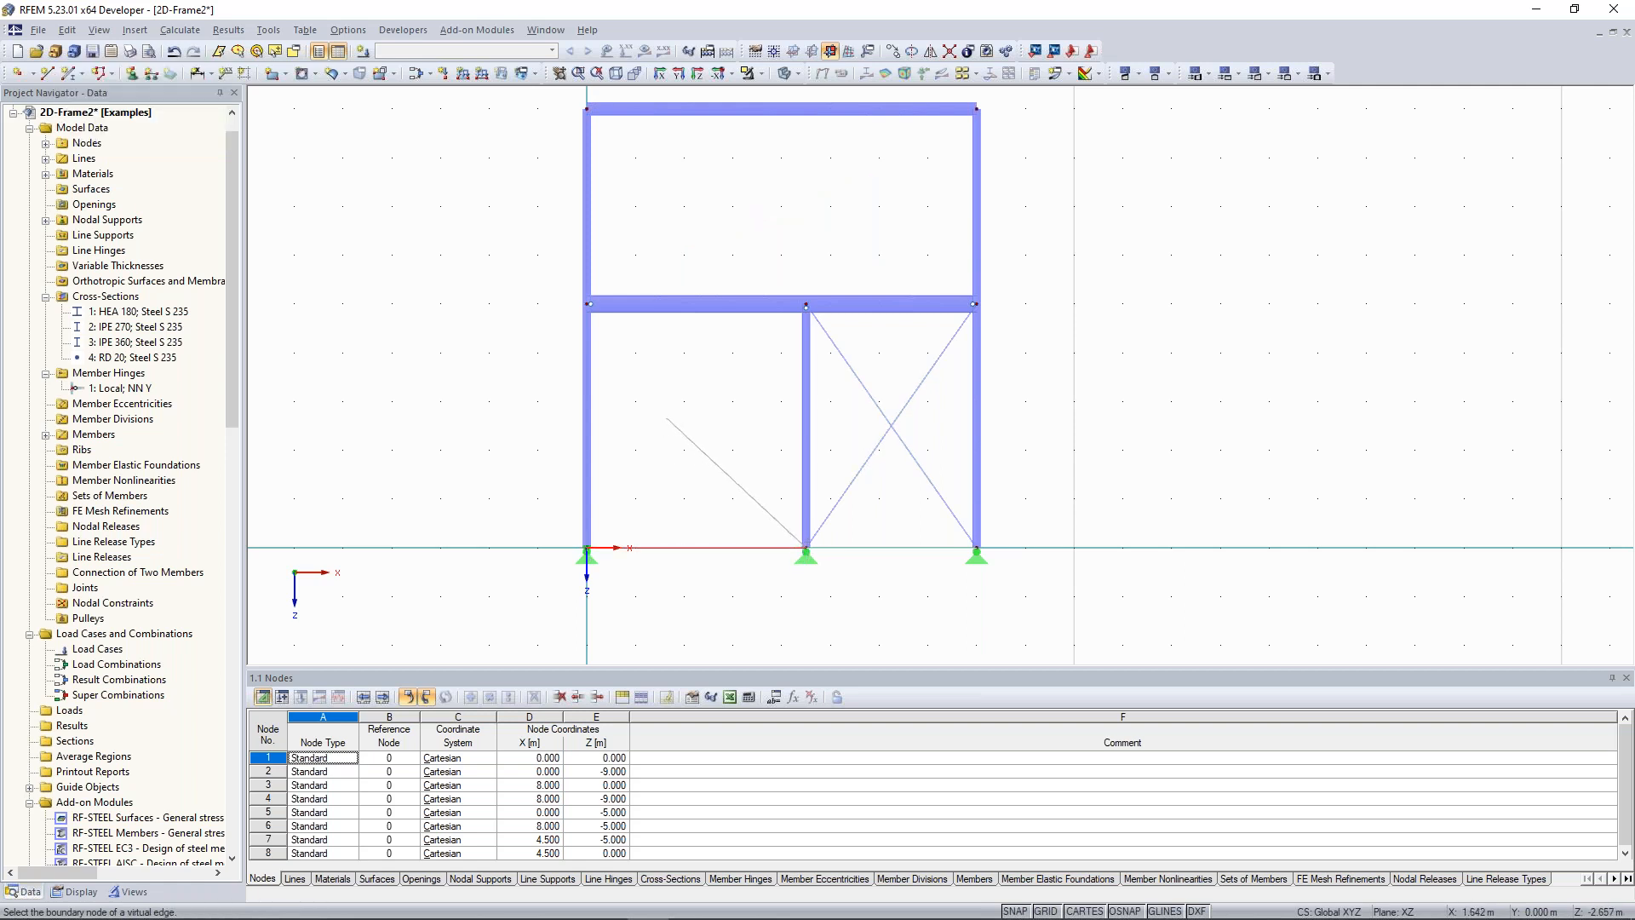
{"action": "left_click", "coordinate": [1218, 399]}
{"action": "left_click", "coordinate": [588, 549]}
{"action": "left_click", "coordinate": [806, 549]}
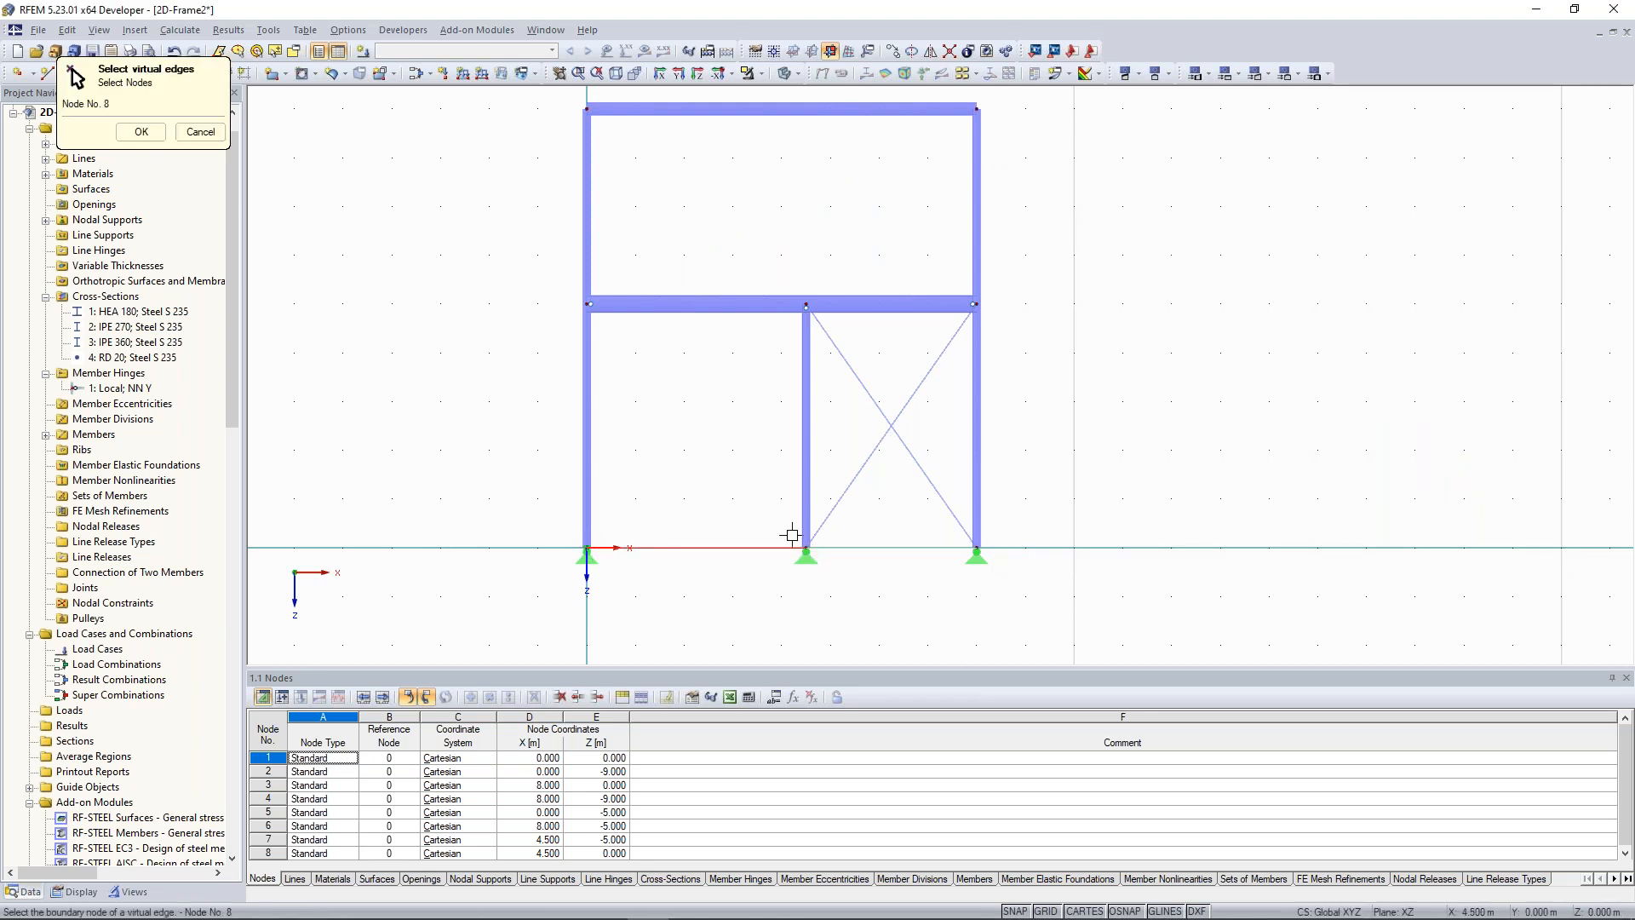
{"action": "left_click", "coordinate": [159, 136]}
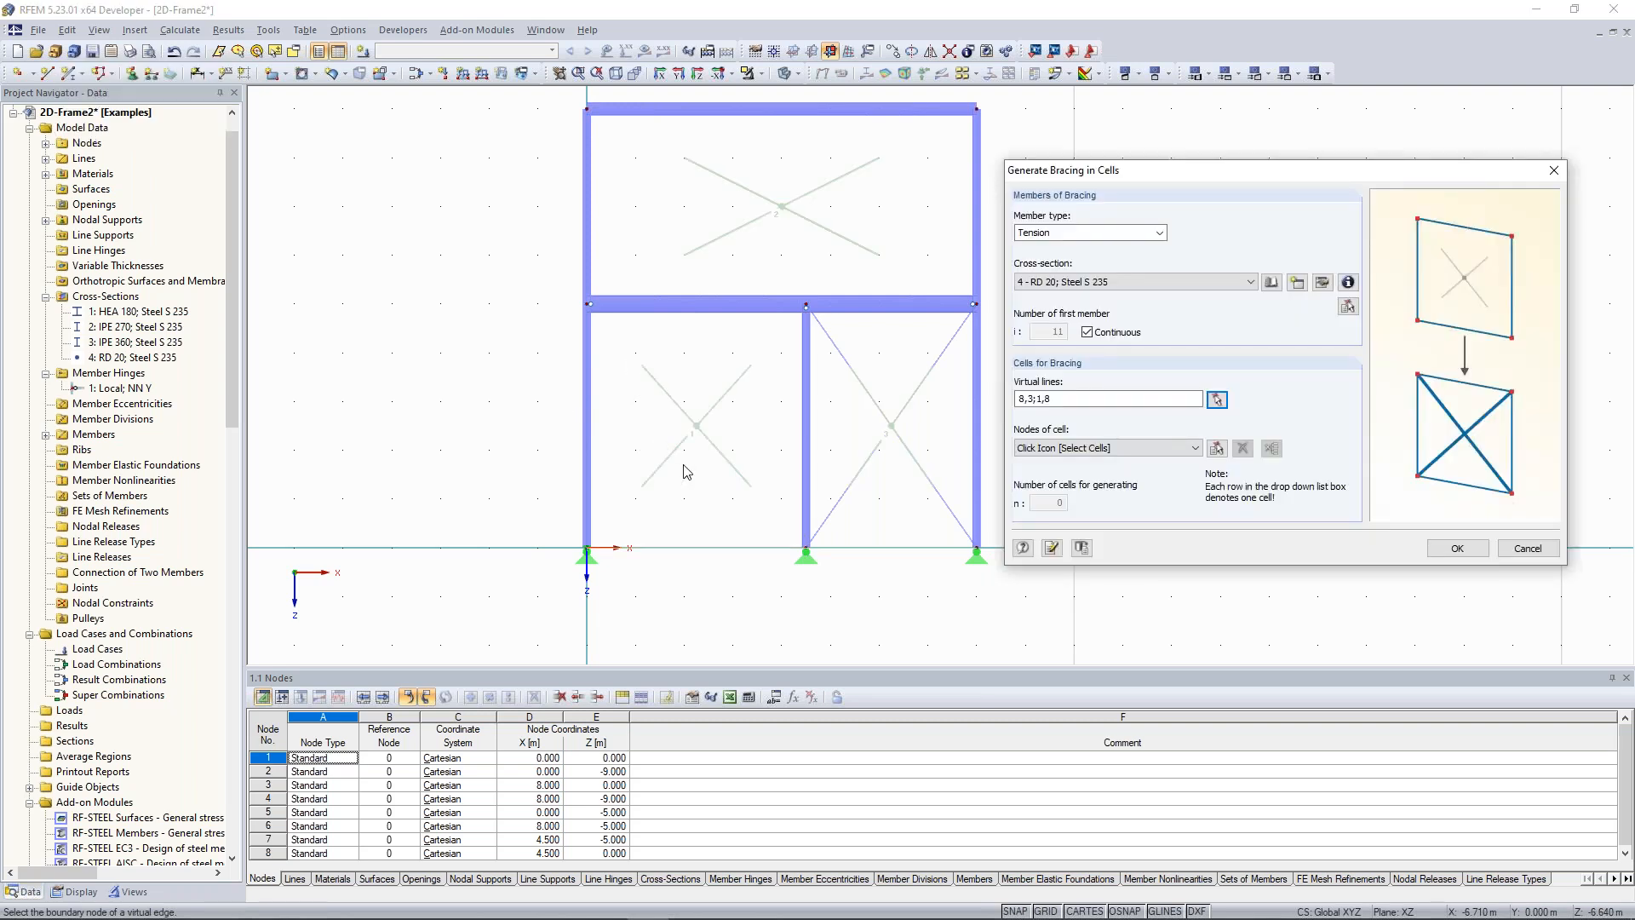
Generate the crossed tension bracing in the lower left cell of the frame
{"action": "left_click_drag", "start_coordinate": [1170, 179], "coordinate": [1187, 163]}
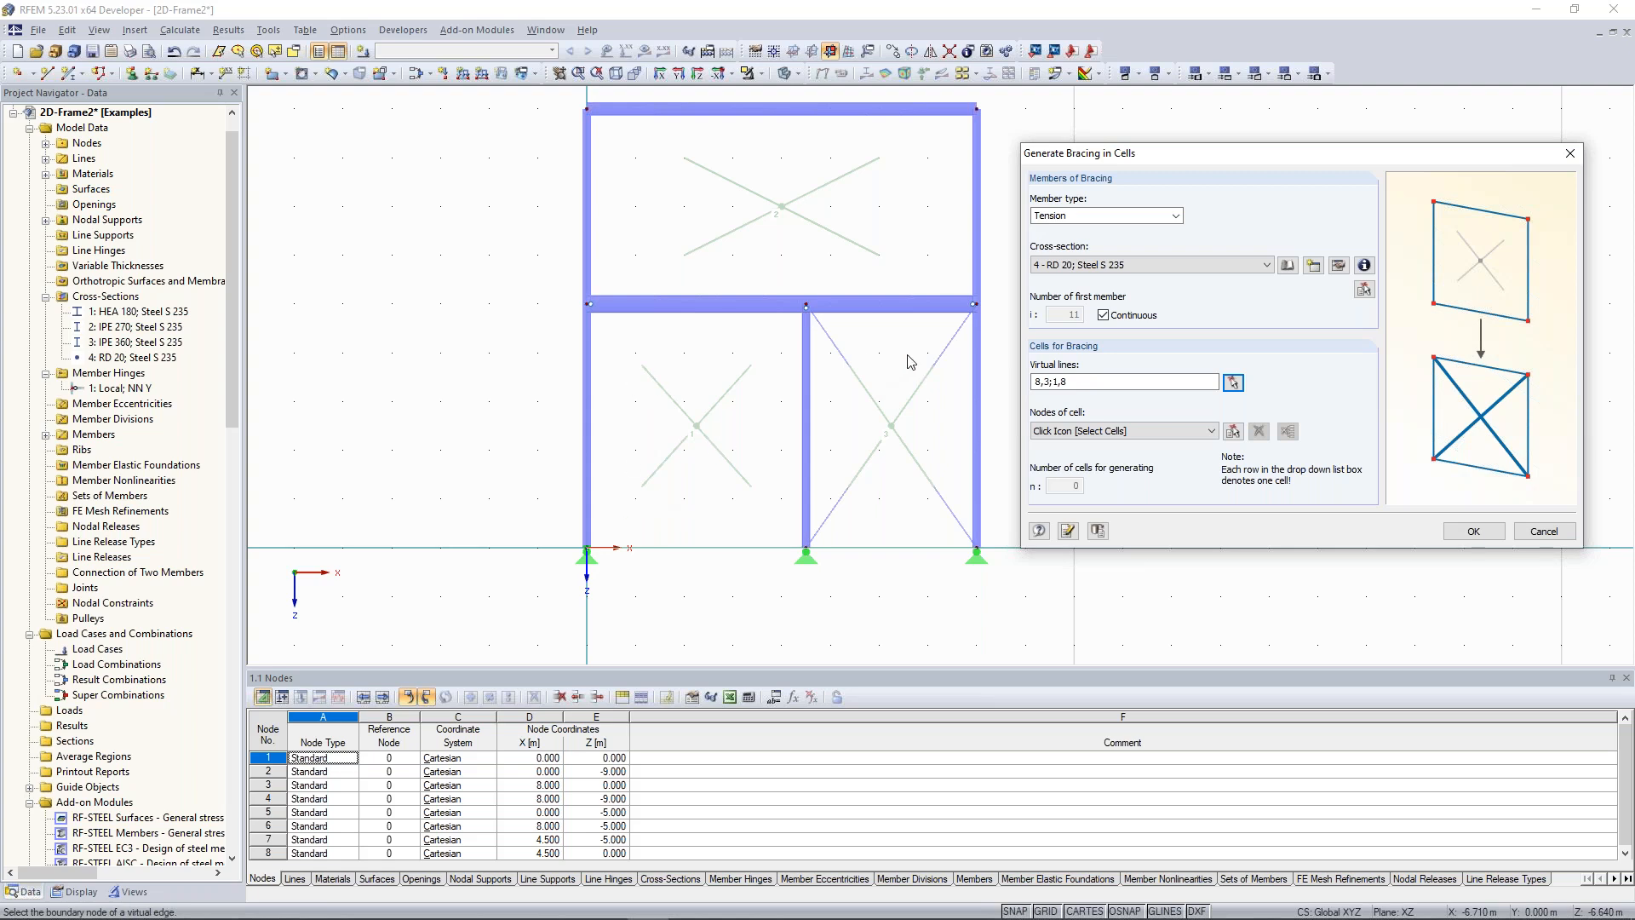
{"action": "left_click", "coordinate": [1233, 432]}
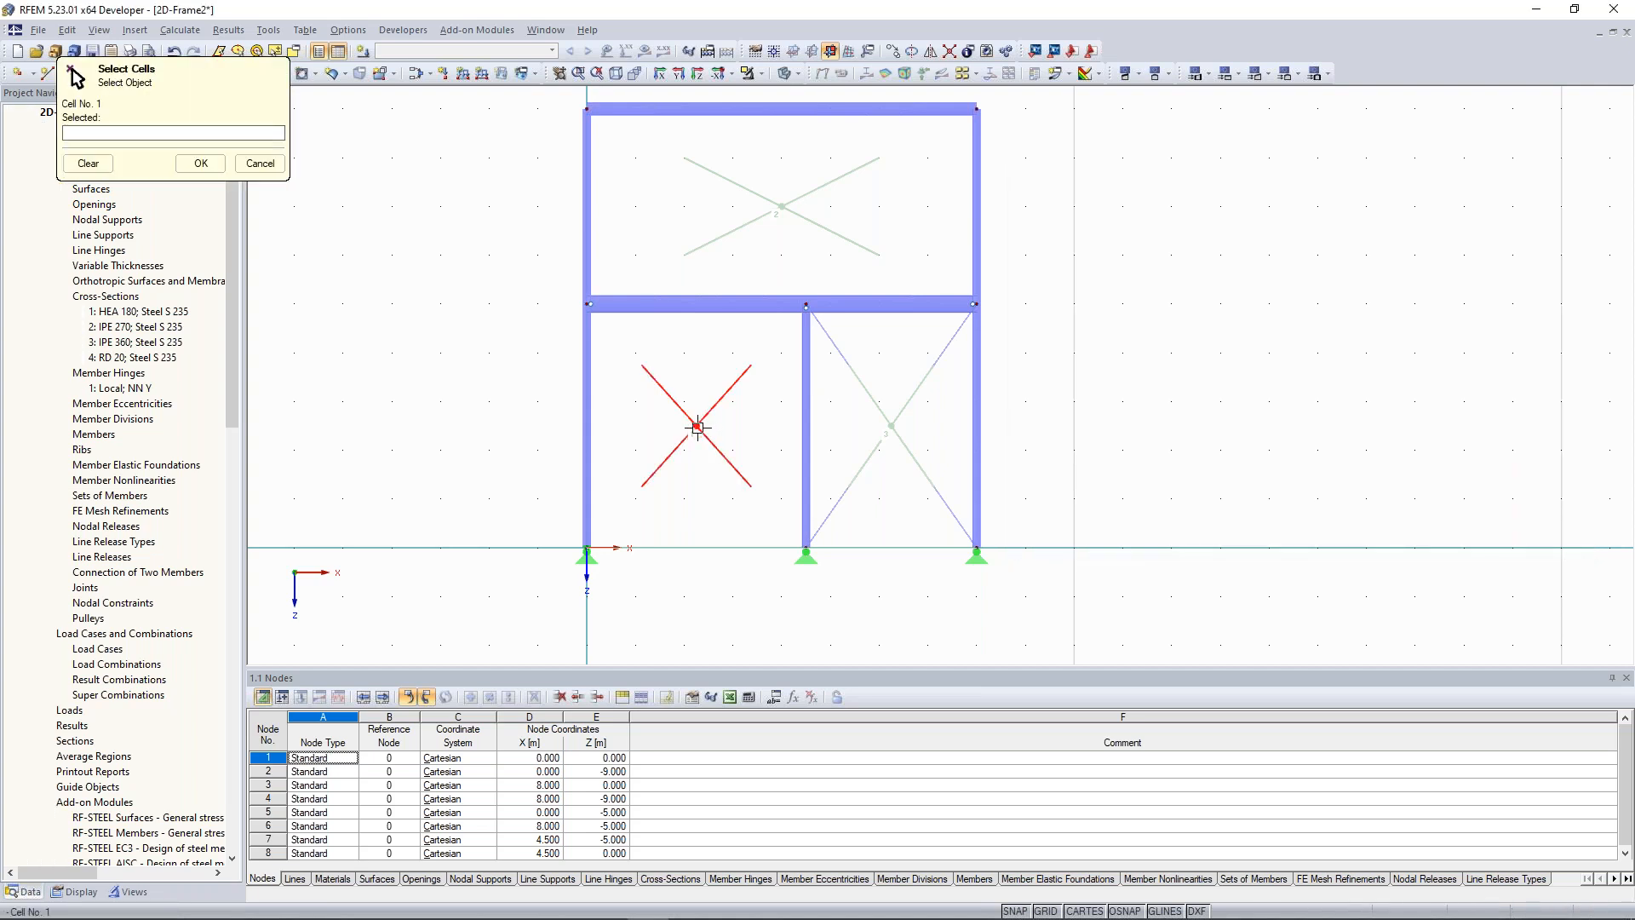
{"action": "left_click", "coordinate": [698, 426]}
{"action": "left_click", "coordinate": [201, 163]}
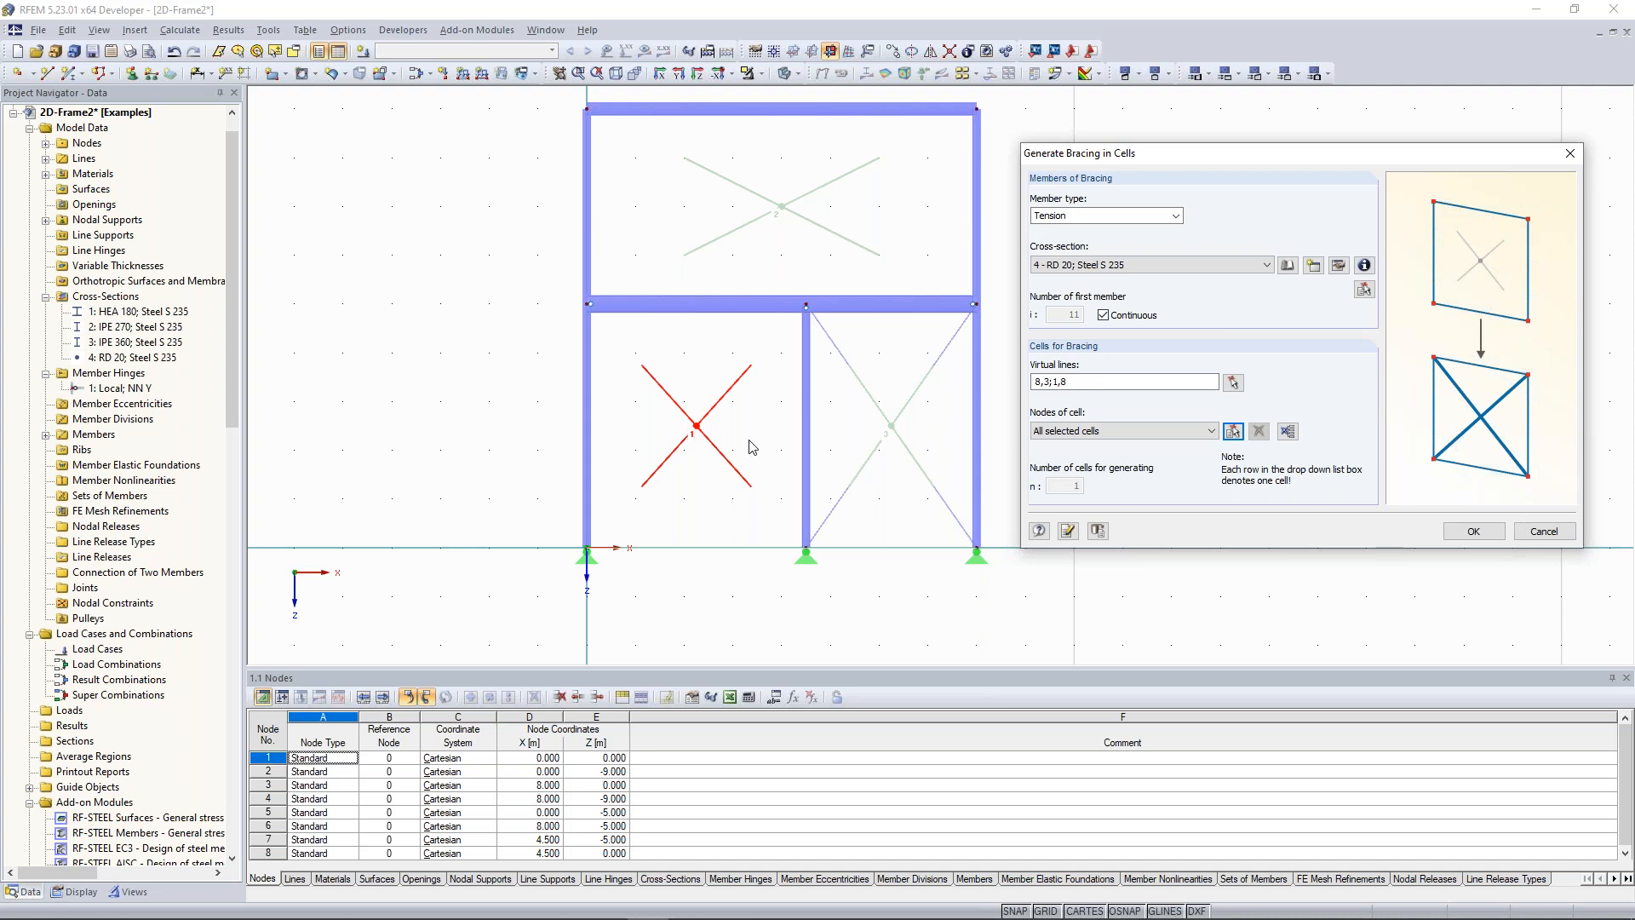
{"action": "key", "text": "Return"}
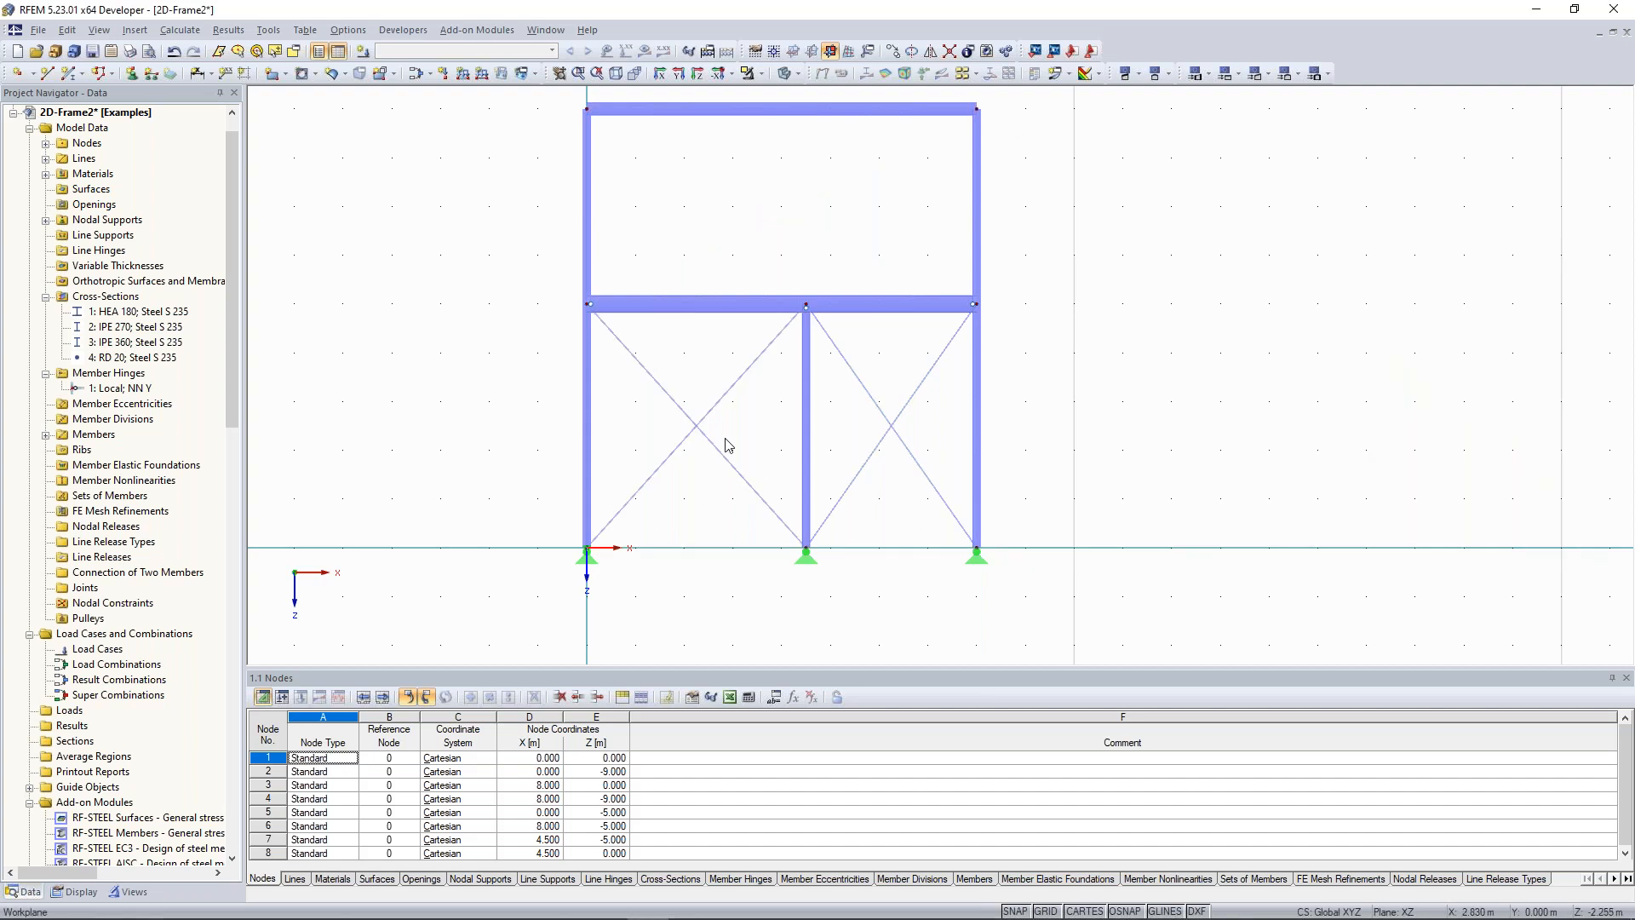
Delete the two crossed bracing diagonals in the lower left cell
{"action": "left_click_drag", "start_coordinate": [749, 464], "coordinate": [692, 413]}
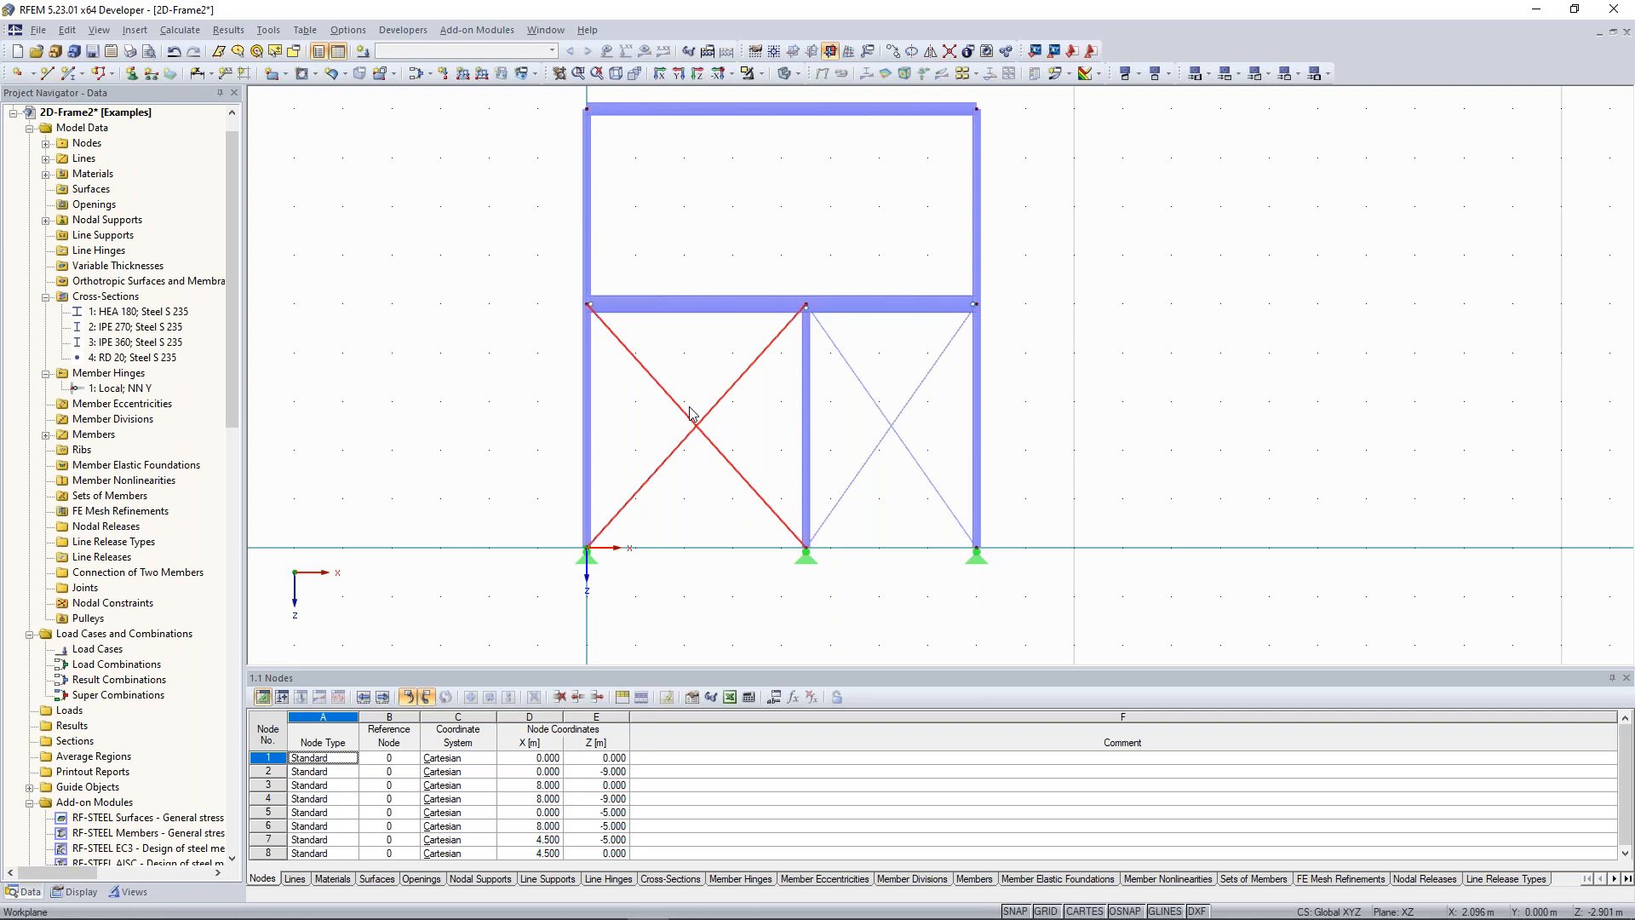
{"action": "key", "text": "Delete"}
{"action": "scroll", "coordinate": [469, 393], "scroll_direction": "down", "scroll_amount": 1}
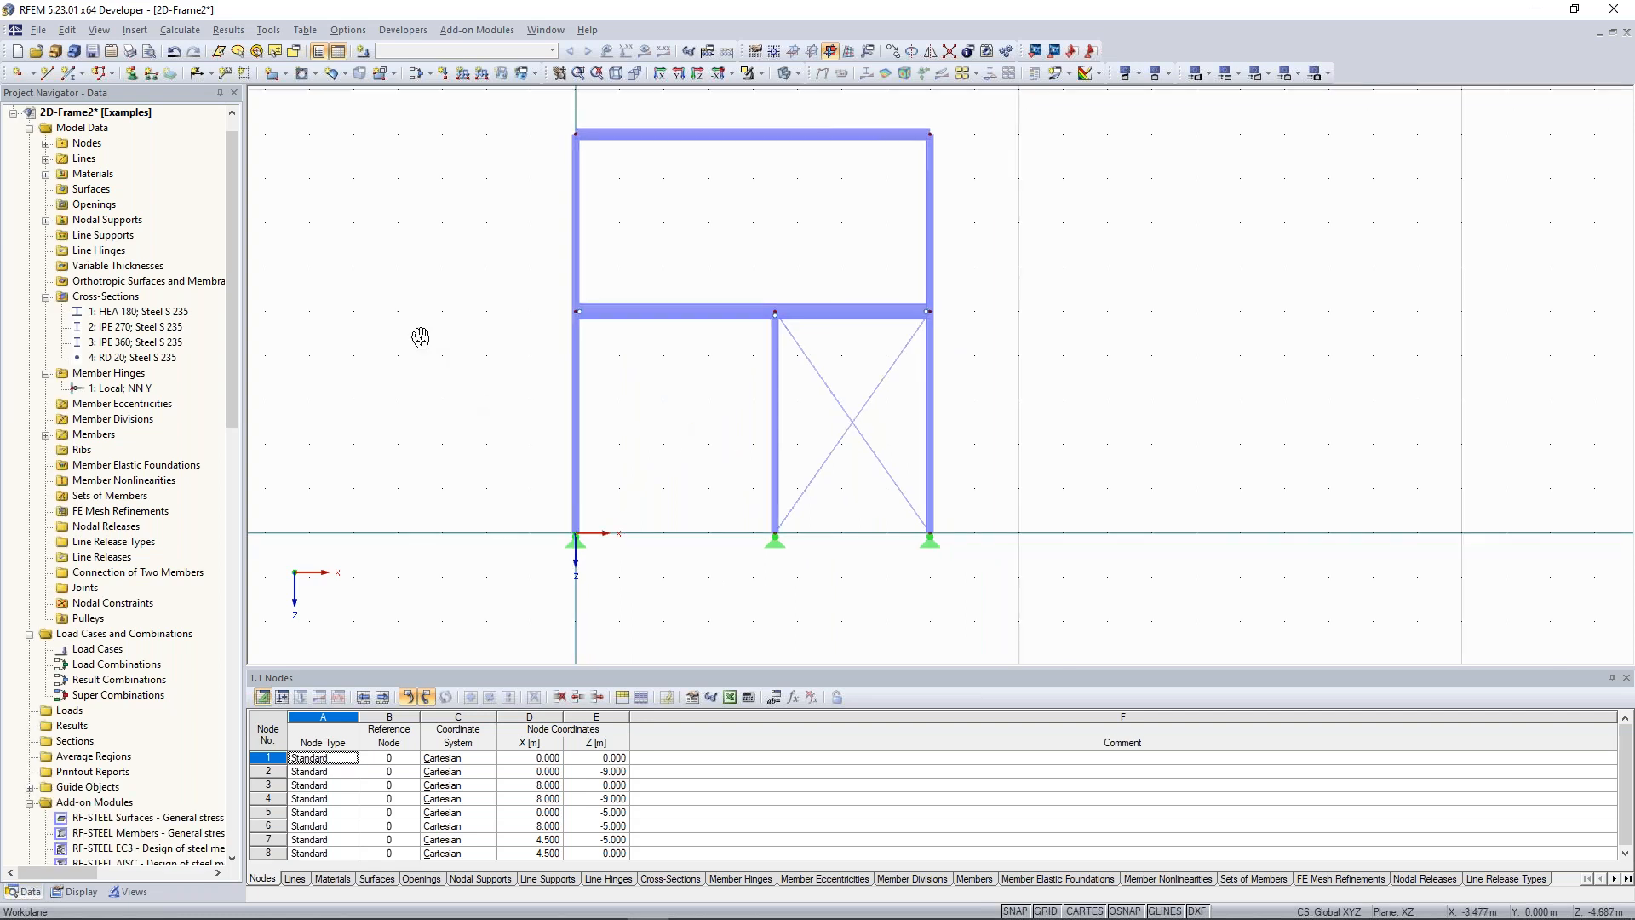
{"action": "middle_click_drag", "start_coordinate": [421, 338], "coordinate": [427, 373]}
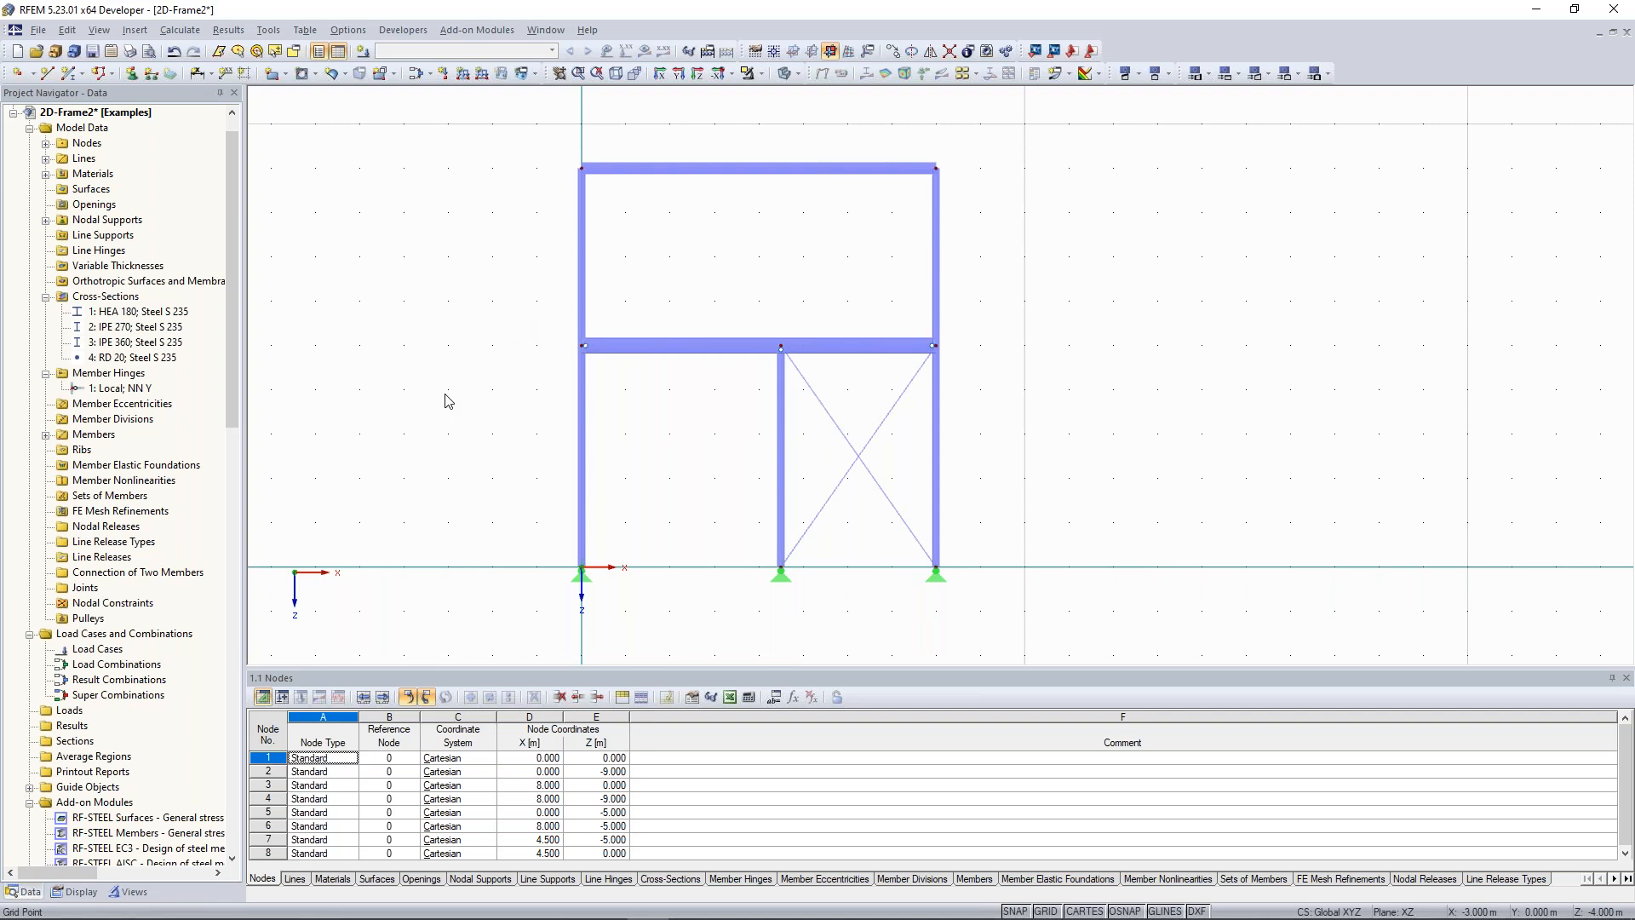
{"action": "left_click", "coordinate": [80, 74]}
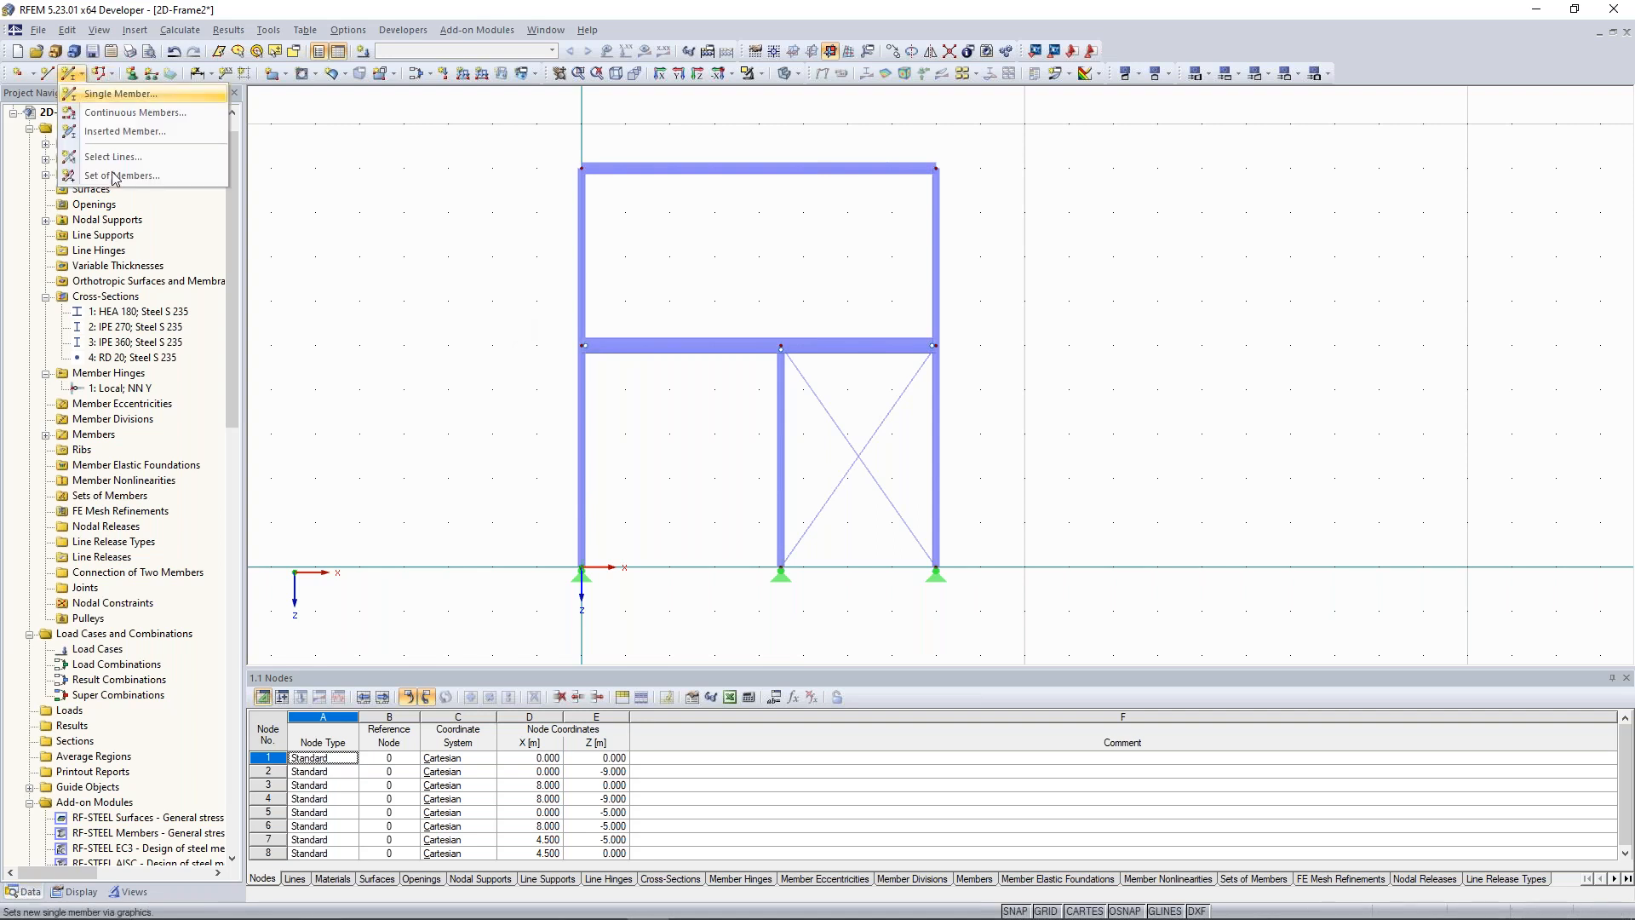
{"action": "left_click", "coordinate": [181, 175]}
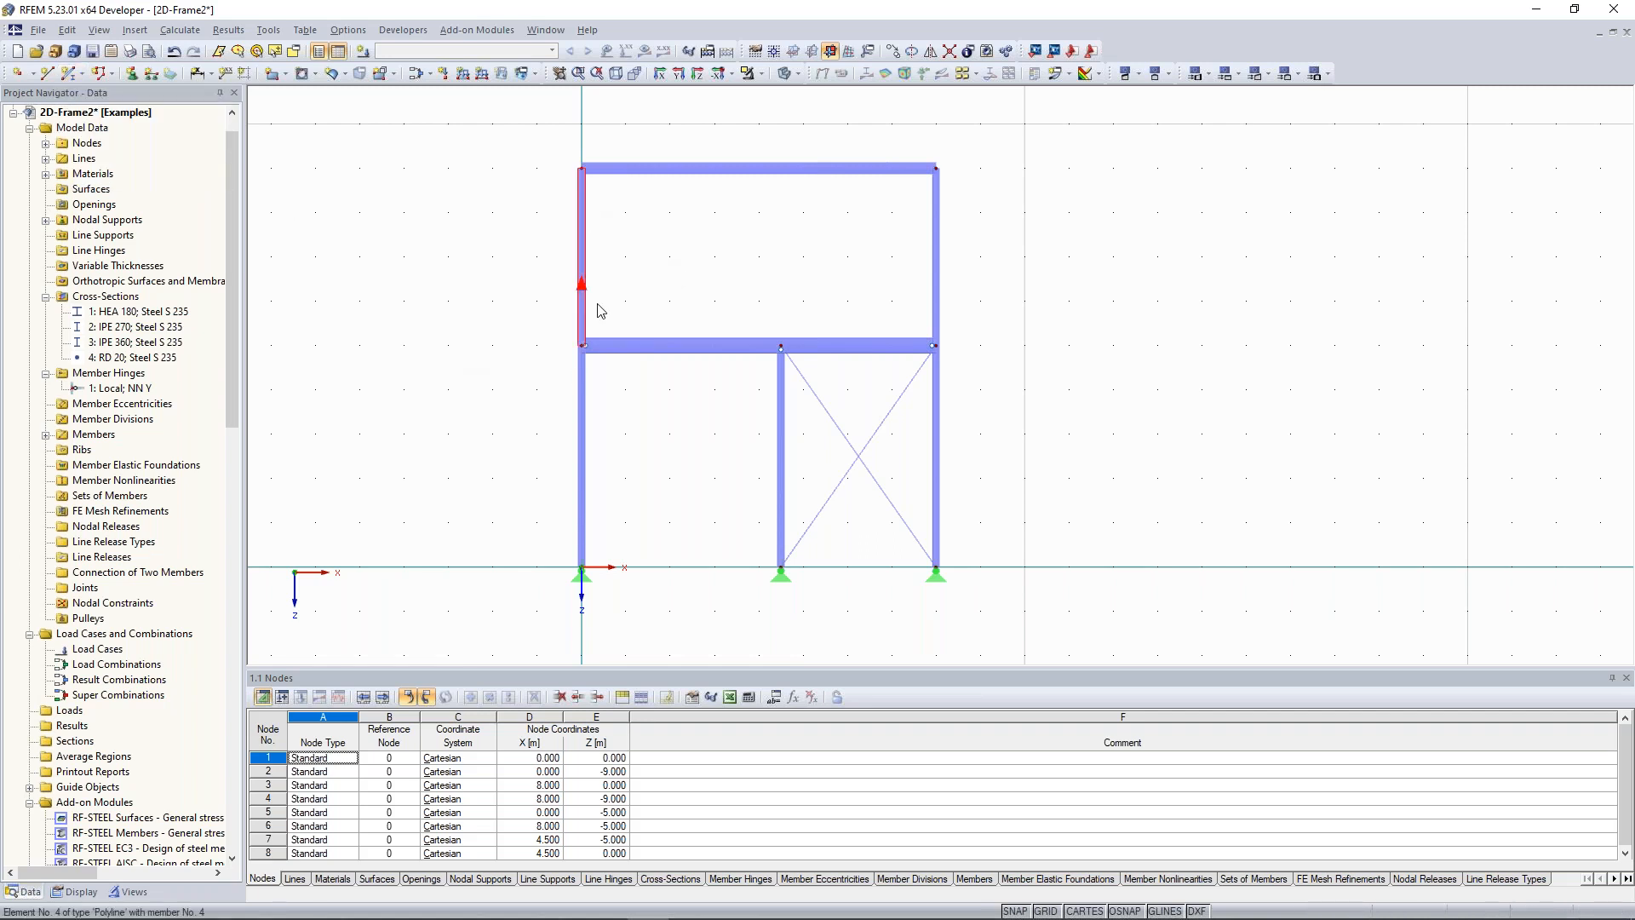
{"action": "left_click_drag", "start_coordinate": [549, 146], "coordinate": [603, 606]}
{"action": "scroll", "coordinate": [499, 448], "scroll_direction": "up", "scroll_amount": 1}
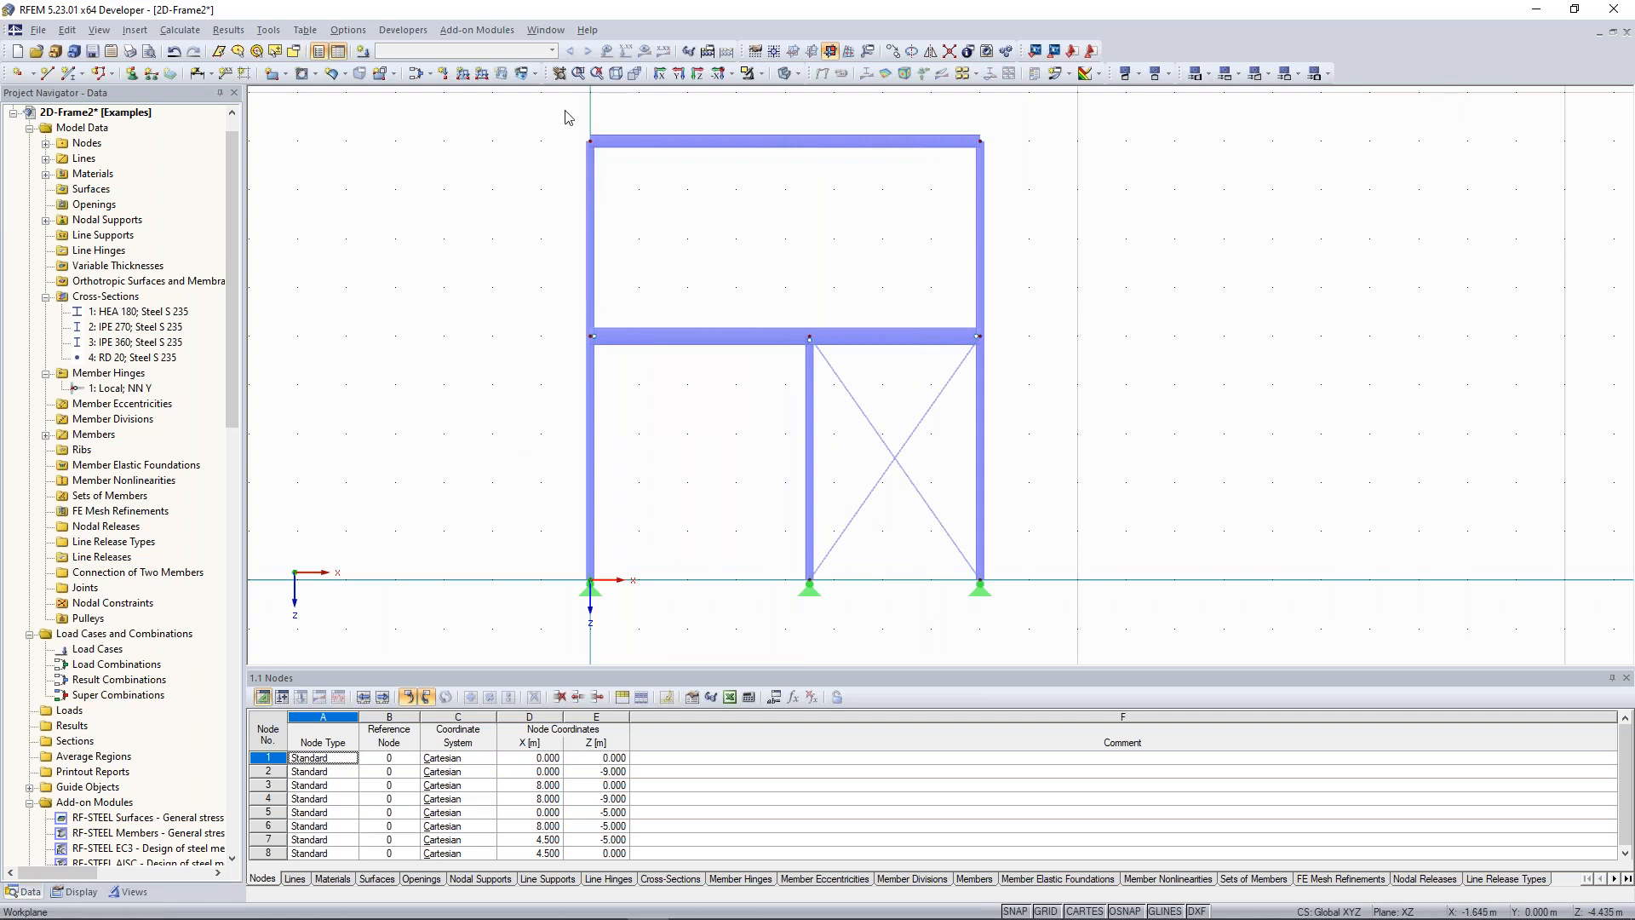
{"action": "left_click_drag", "start_coordinate": [563, 108], "coordinate": [615, 601]}
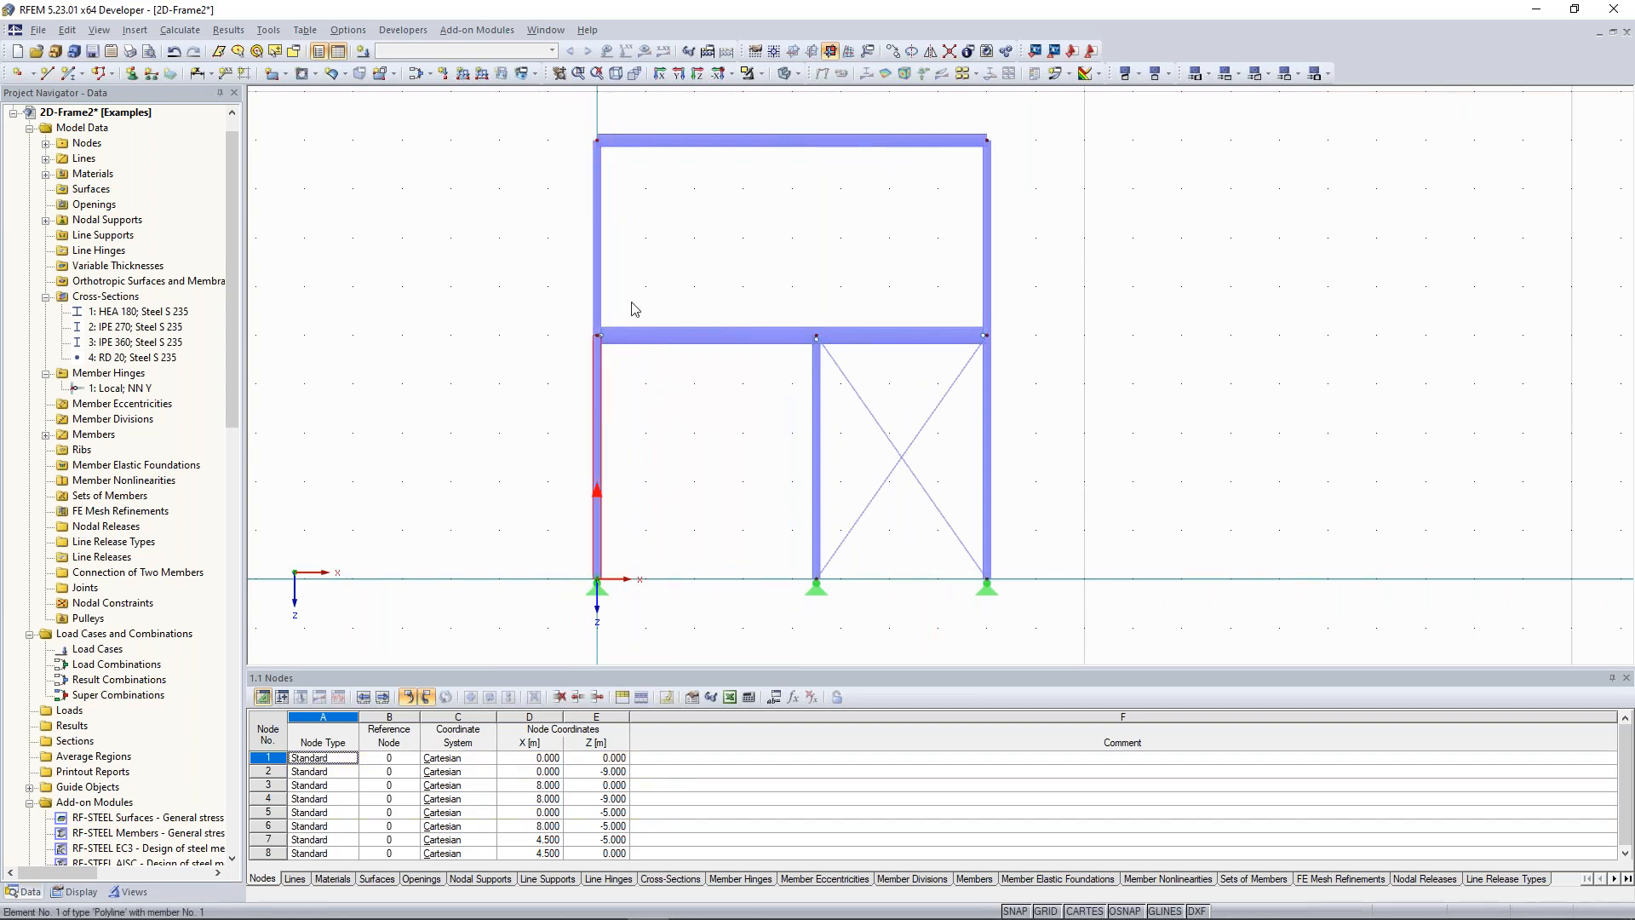
{"action": "left_click_drag", "start_coordinate": [560, 104], "coordinate": [630, 592]}
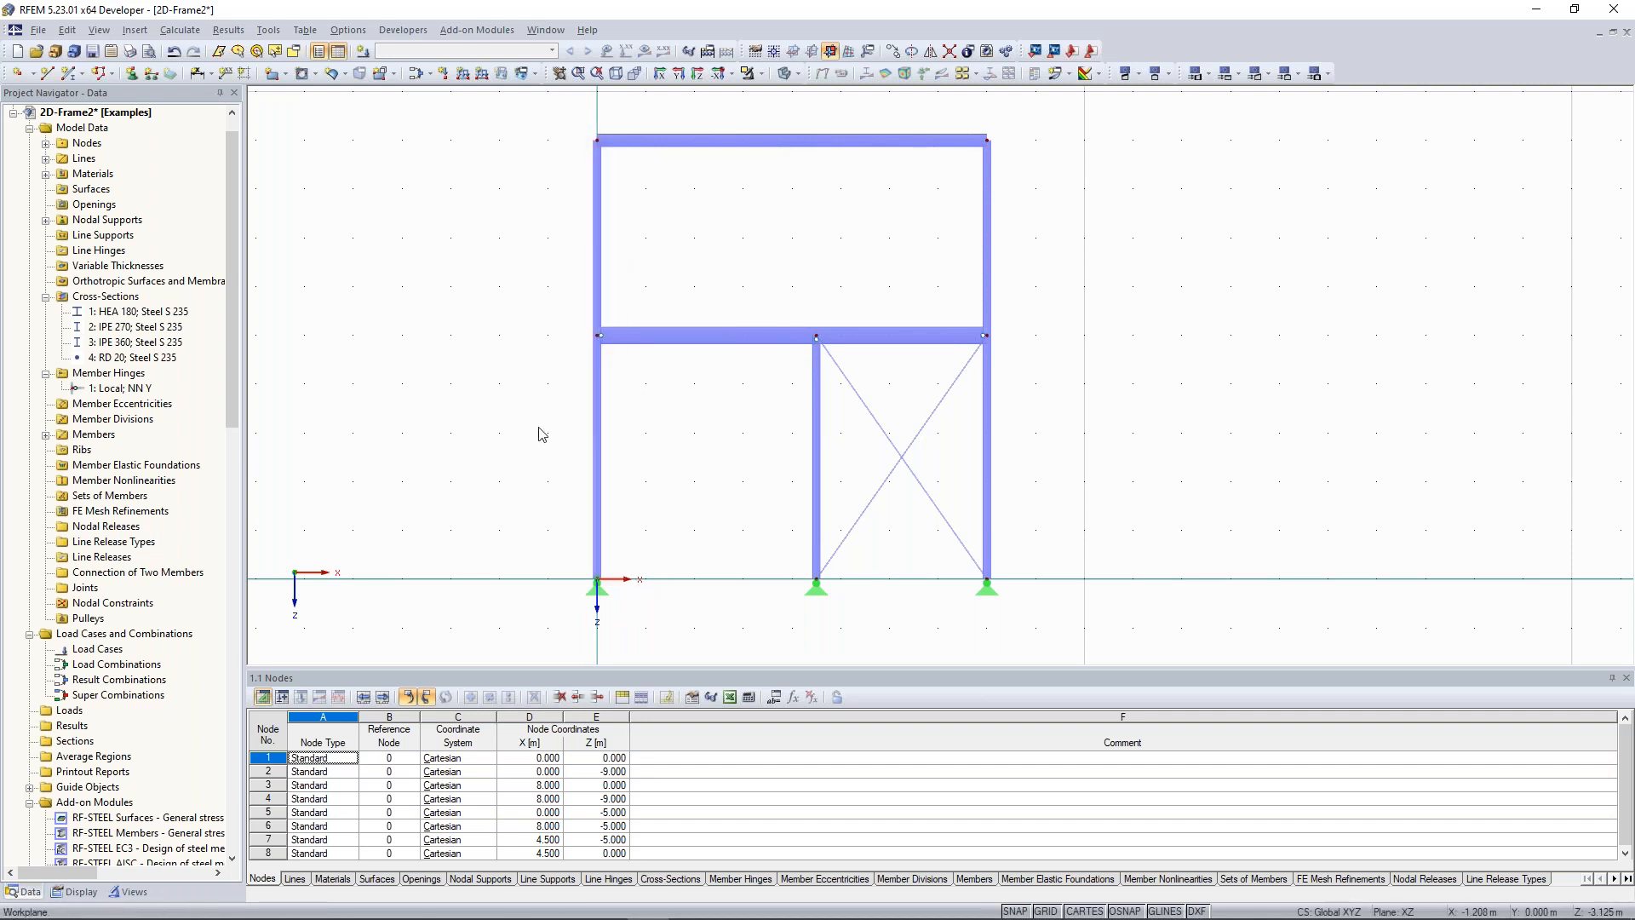
{"action": "middle_click_drag", "start_coordinate": [468, 390], "coordinate": [475, 391]}
{"action": "left_click", "coordinate": [606, 309]}
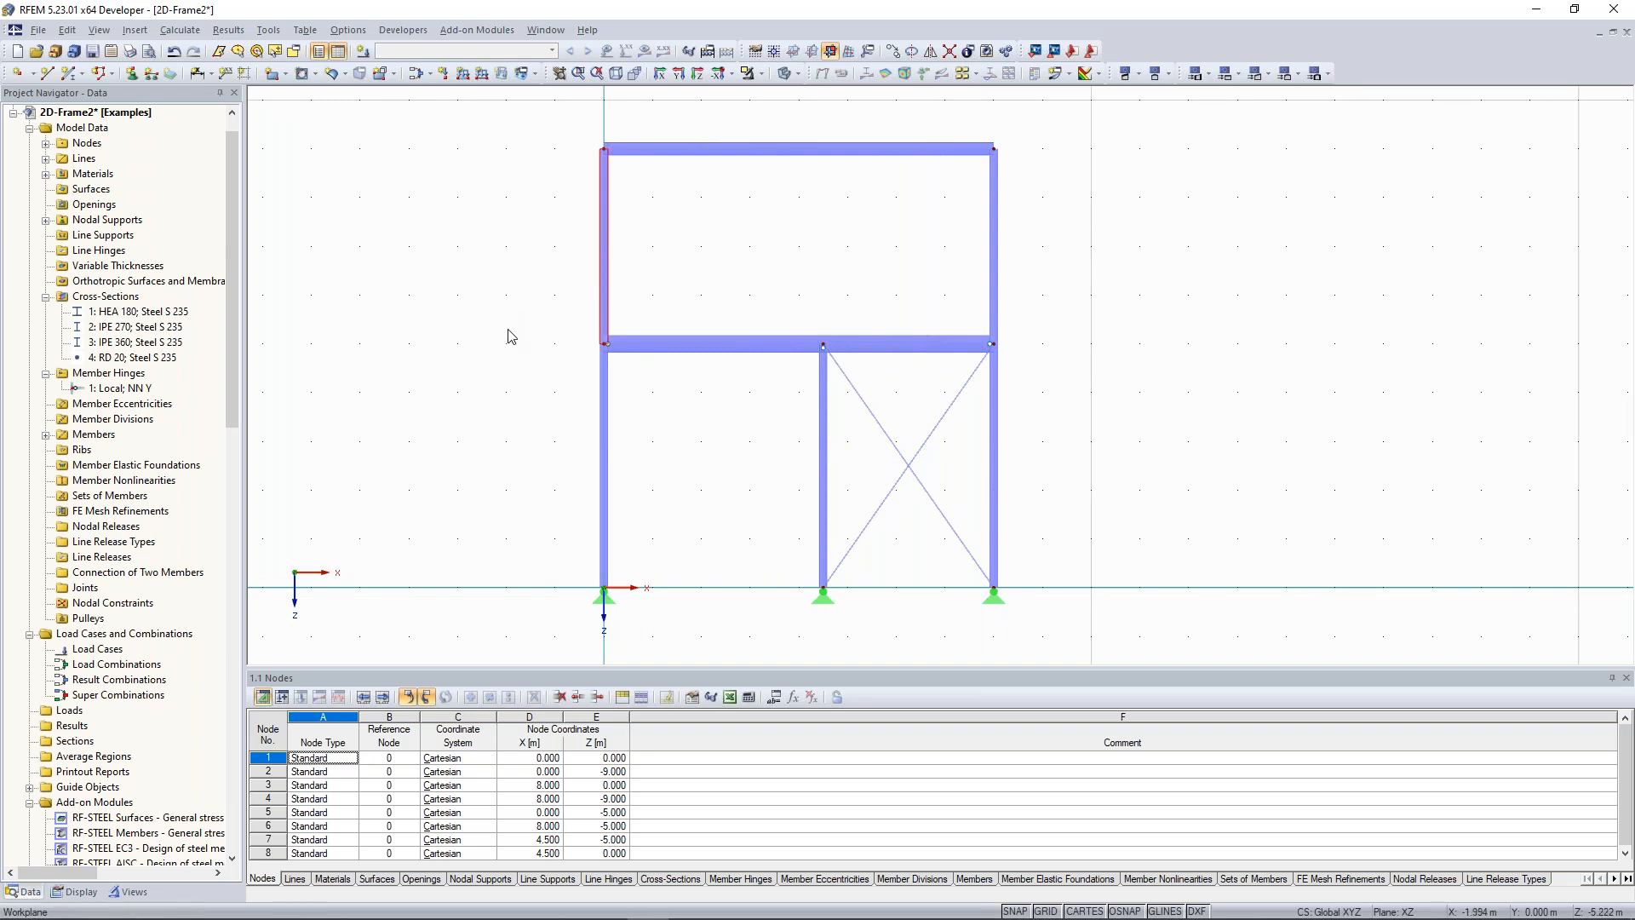
{"action": "left_click", "coordinate": [524, 267]}
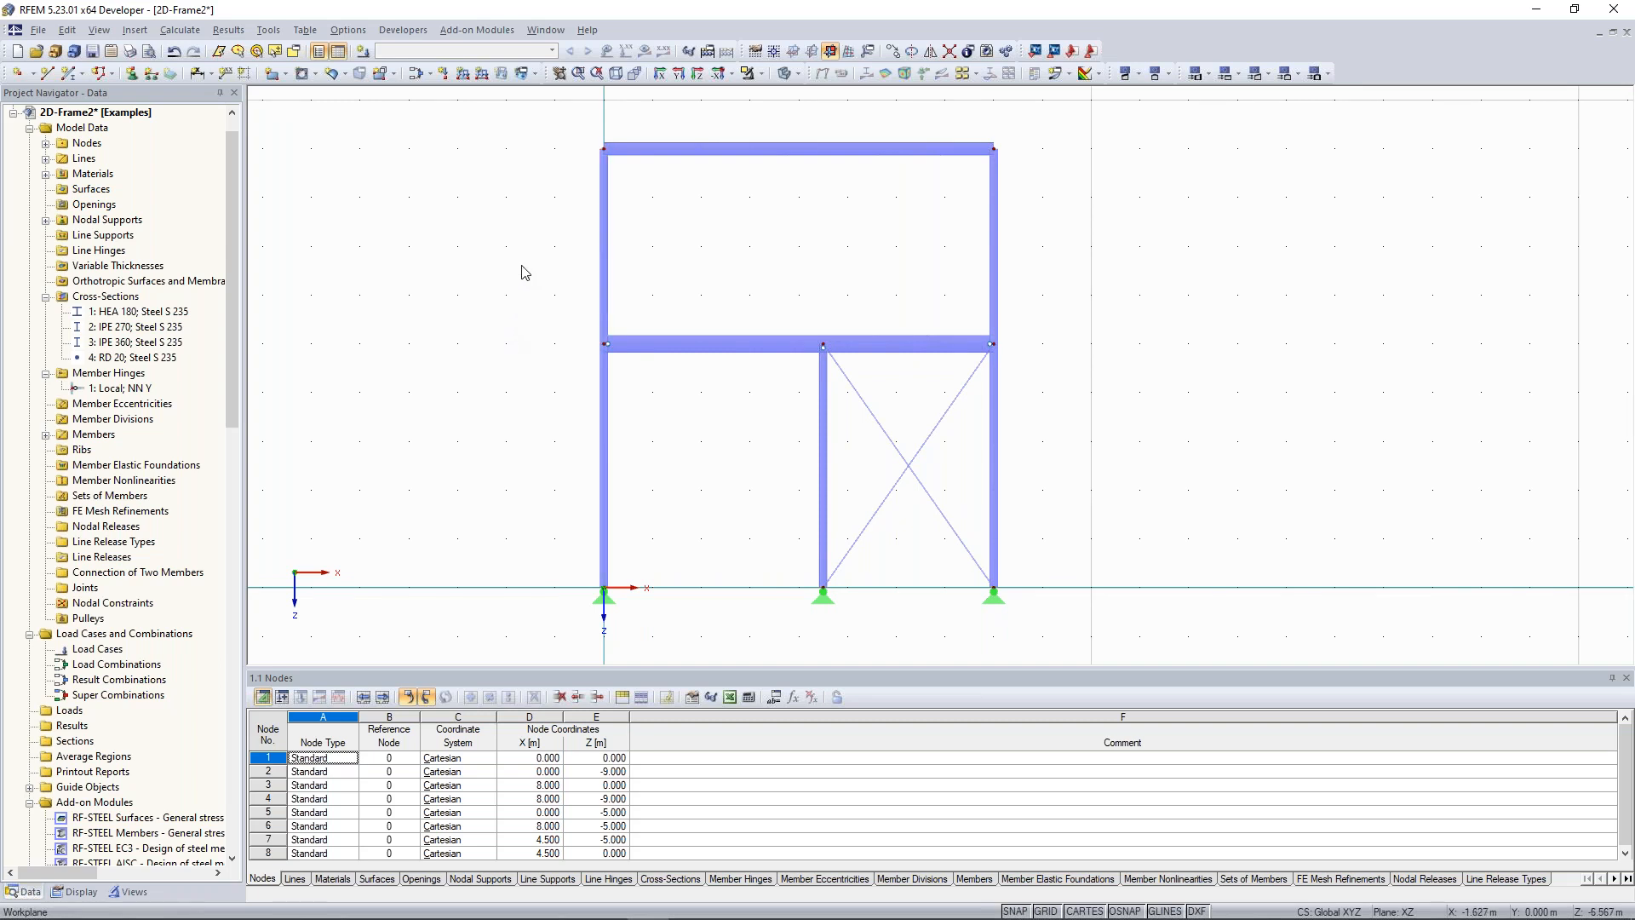
Create a set of continuous members described as Column from the lower and upper members of the left column
{"action": "left_click", "coordinate": [606, 425]}
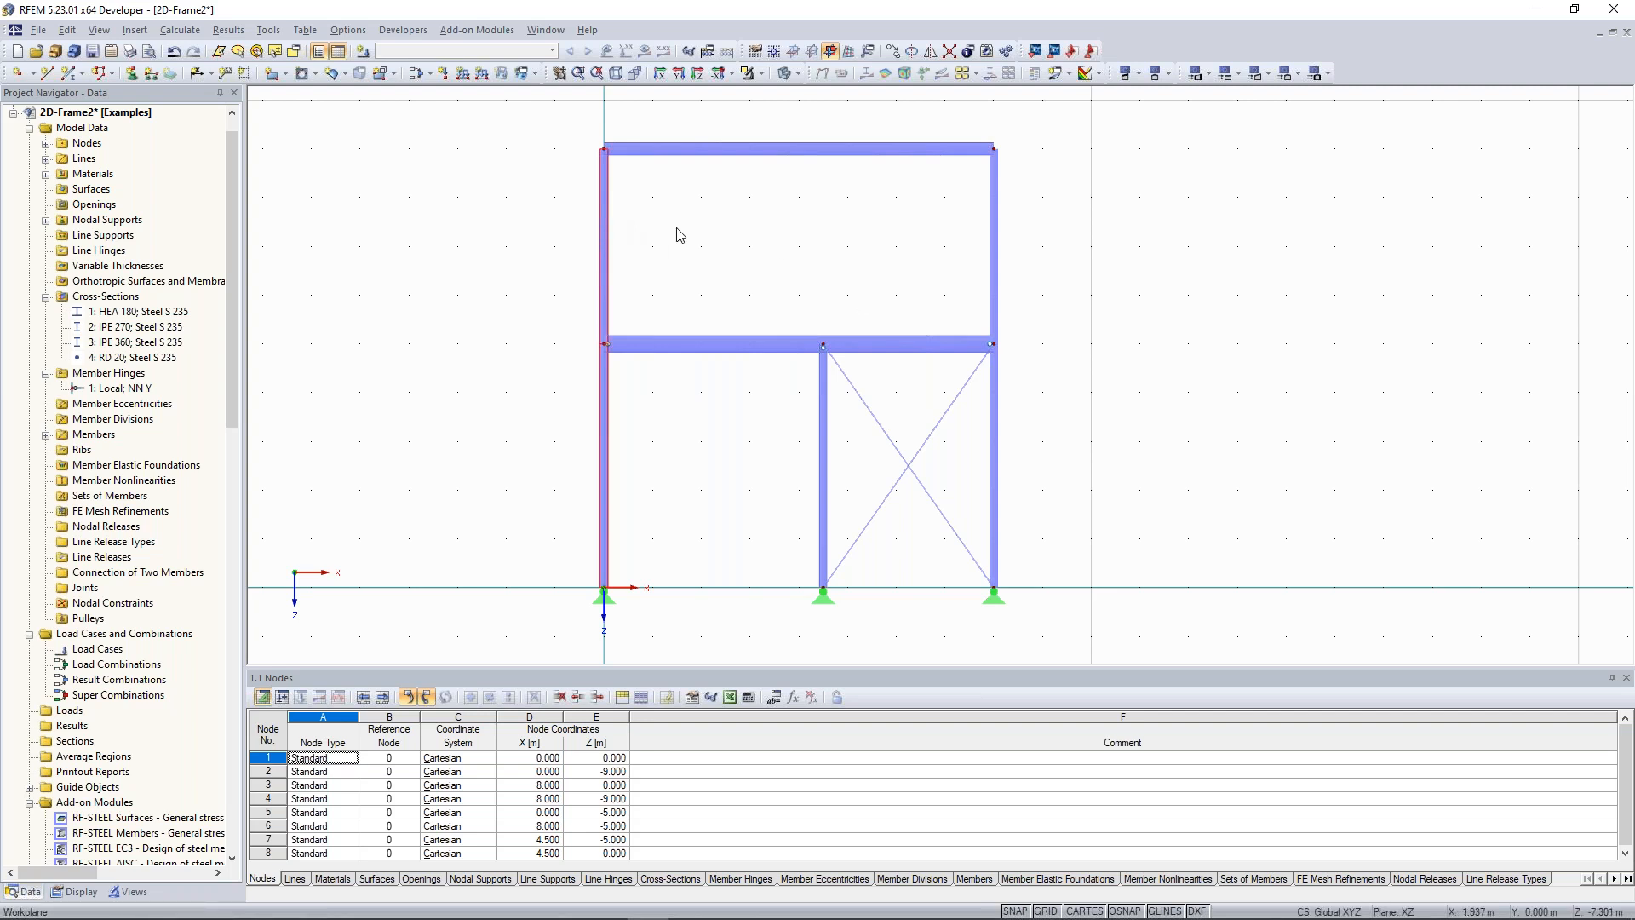
{"action": "right_click", "coordinate": [605, 226]}
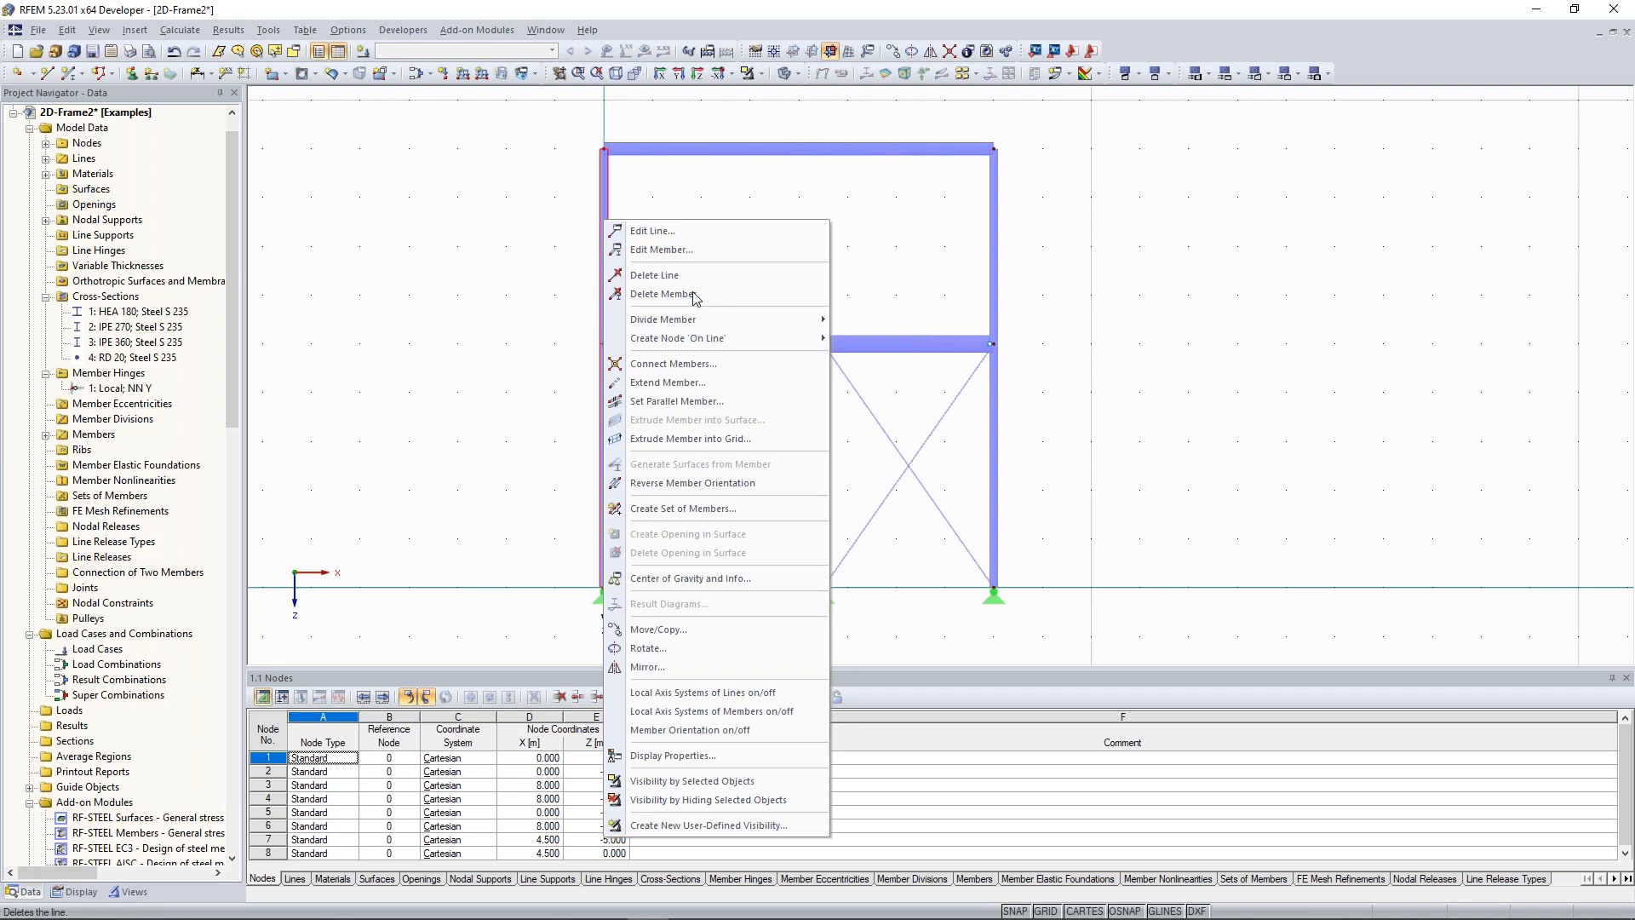
{"action": "left_click", "coordinate": [681, 508]}
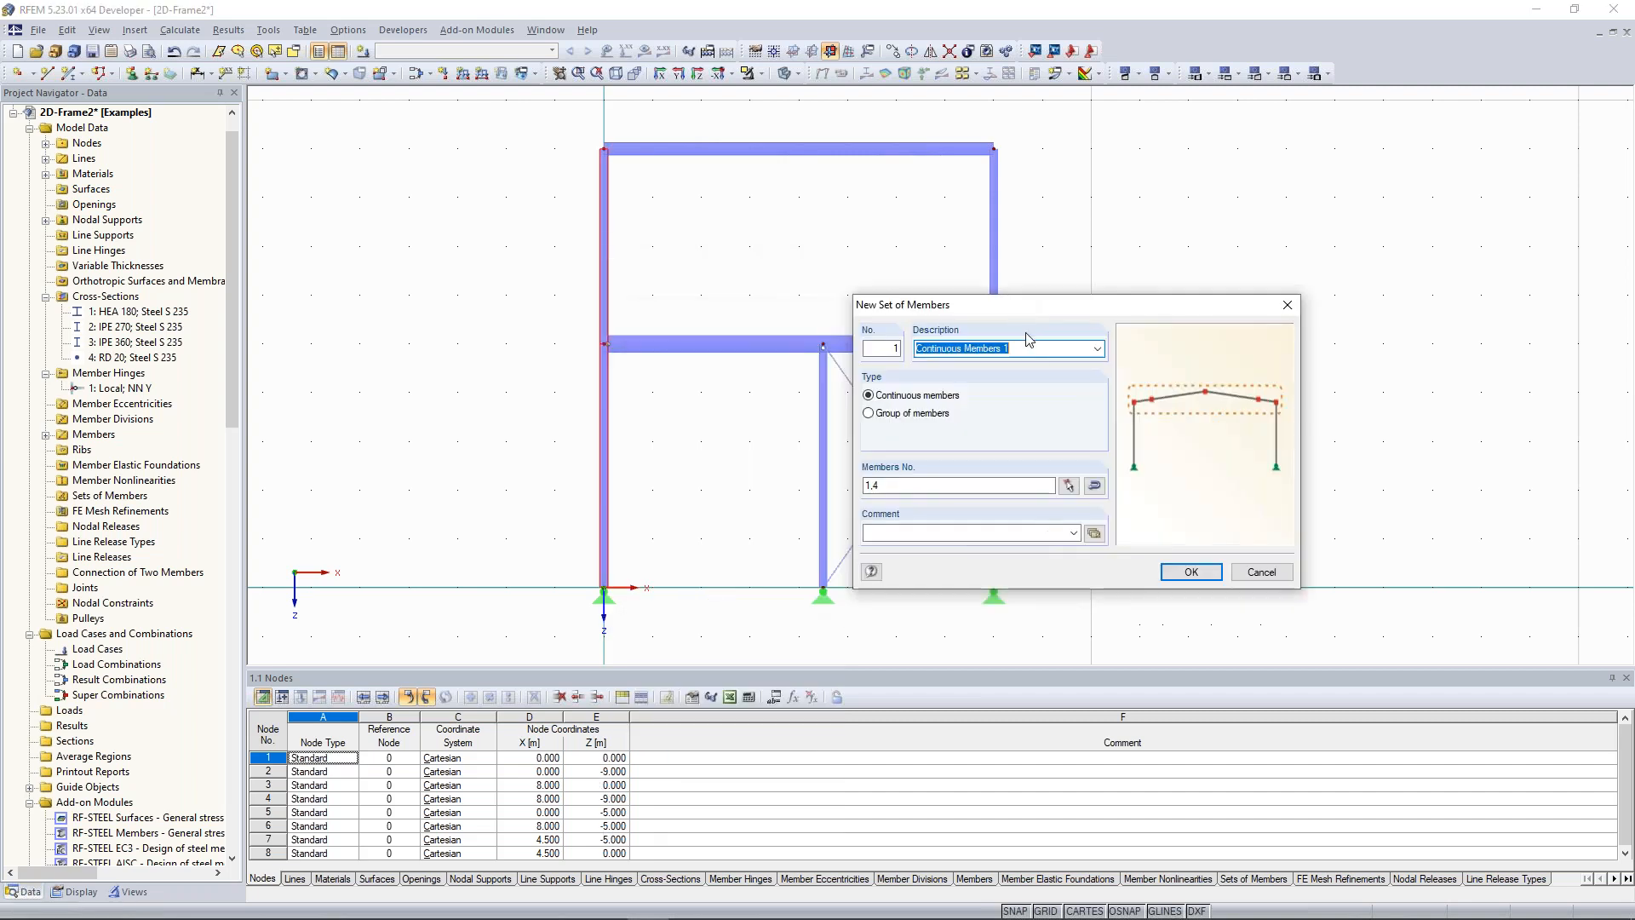
{"action": "type", "text": "Column"}
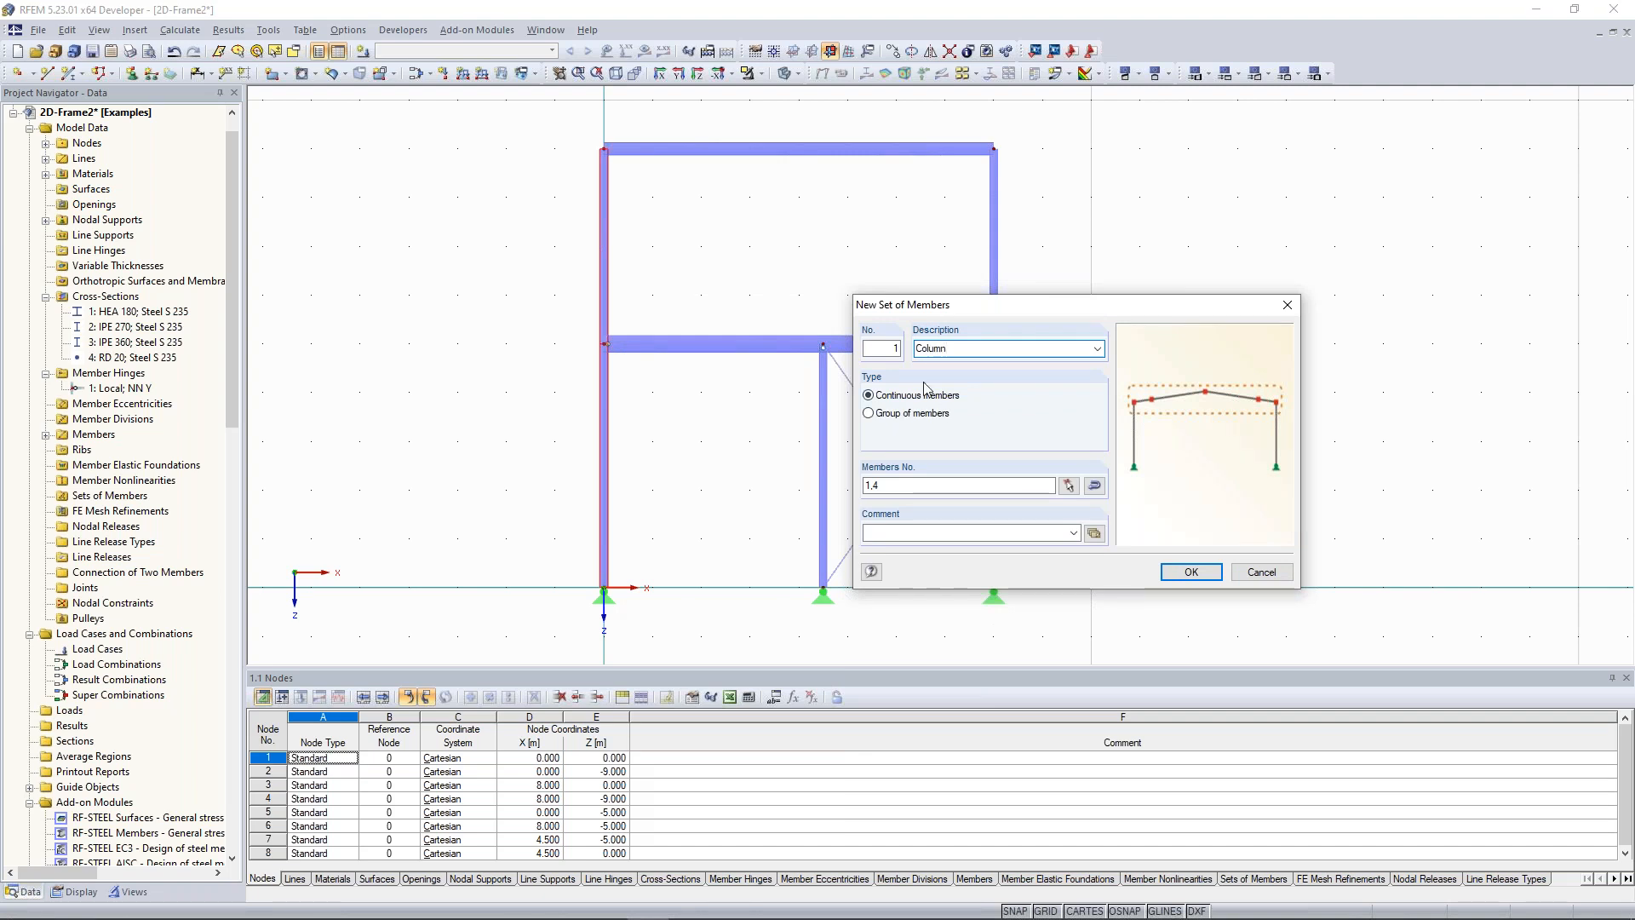
{"action": "left_click", "coordinate": [1191, 571]}
{"action": "left_click", "coordinate": [763, 295]}
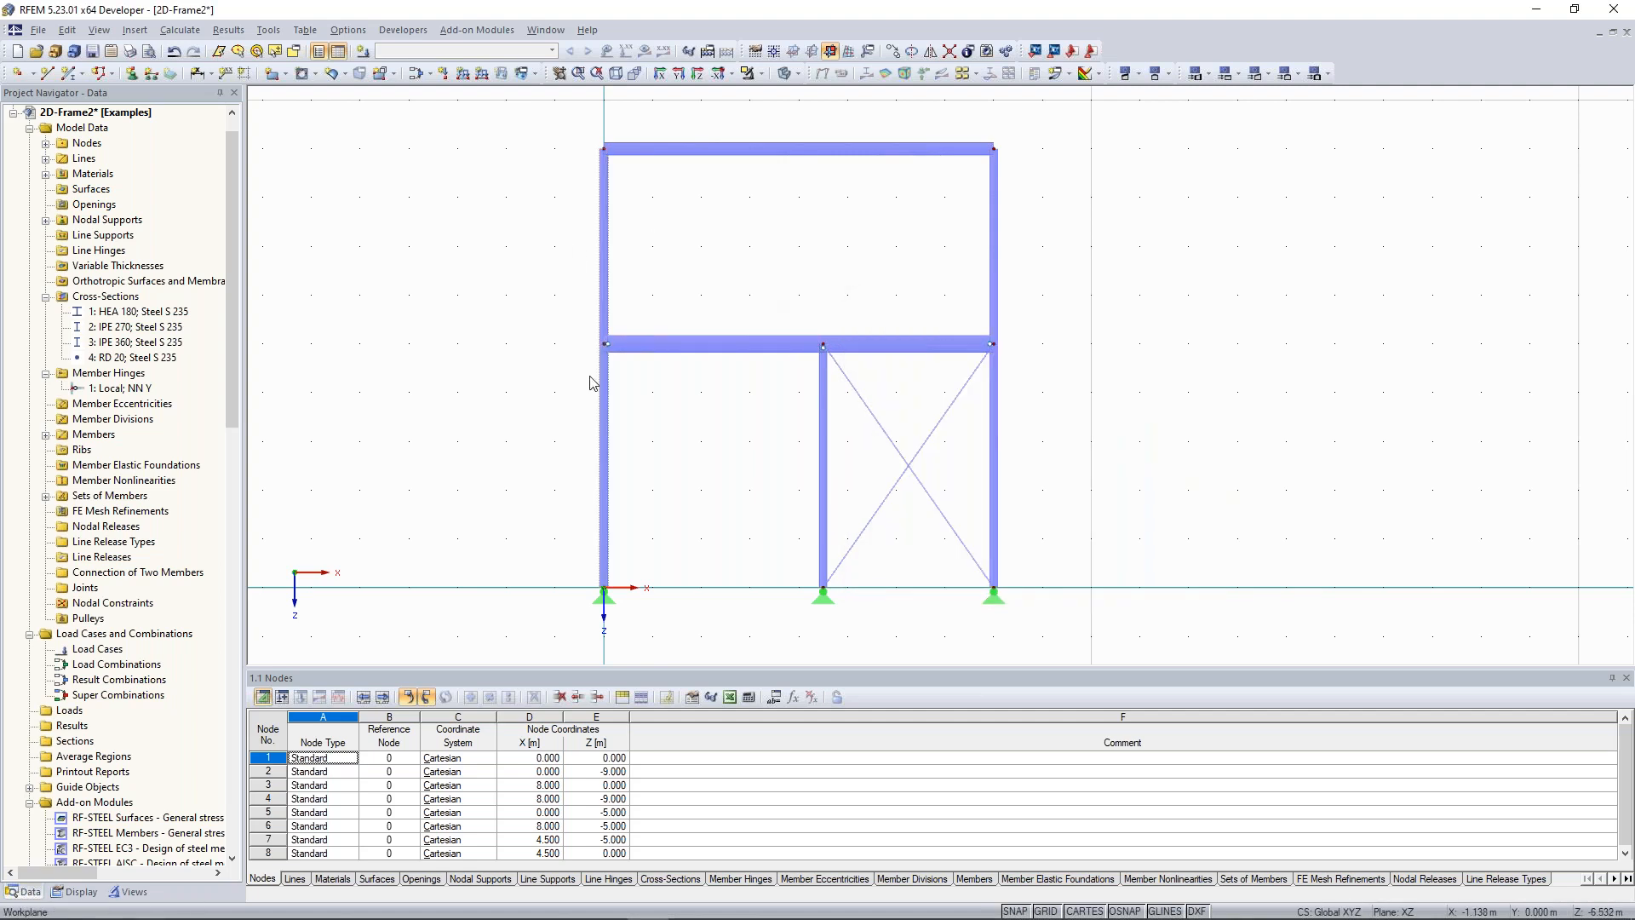
Display the model as a wireframe and inspect the set of members along the left column
{"action": "left_click", "coordinate": [787, 72]}
{"action": "scroll", "coordinate": [656, 379], "scroll_direction": "up", "scroll_amount": 3}
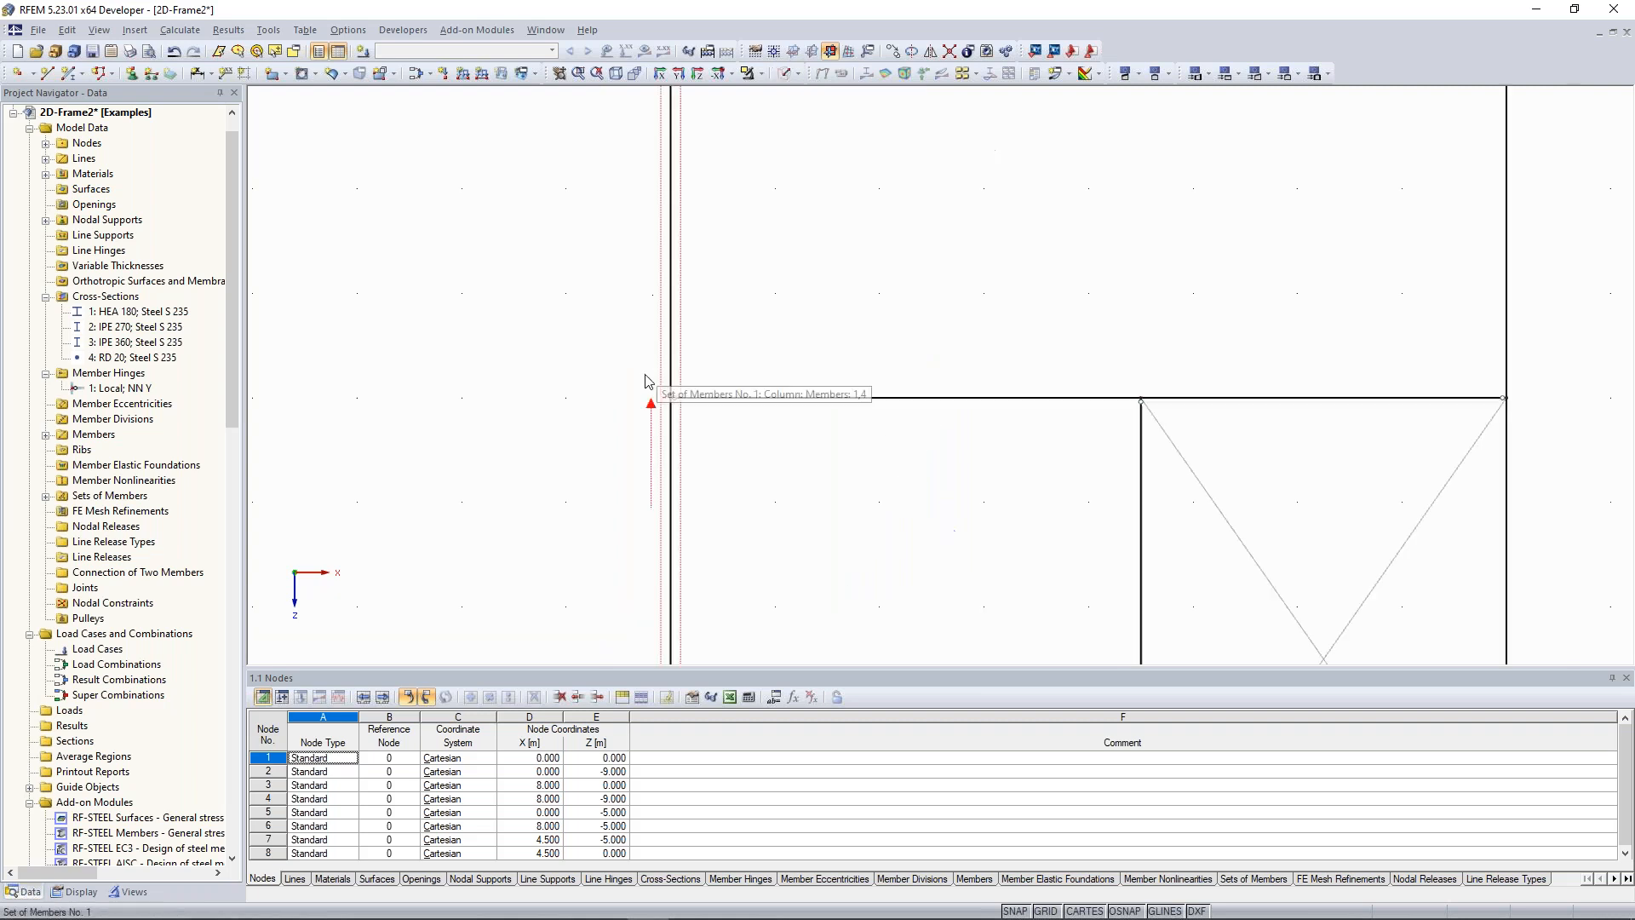
{"action": "scroll", "coordinate": [649, 358], "scroll_direction": "down", "scroll_amount": 1}
{"action": "scroll", "coordinate": [650, 355], "scroll_direction": "down", "scroll_amount": 2}
{"action": "scroll", "coordinate": [639, 350], "scroll_direction": "up", "scroll_amount": 3}
{"action": "scroll", "coordinate": [621, 337], "scroll_direction": "down", "scroll_amount": 2}
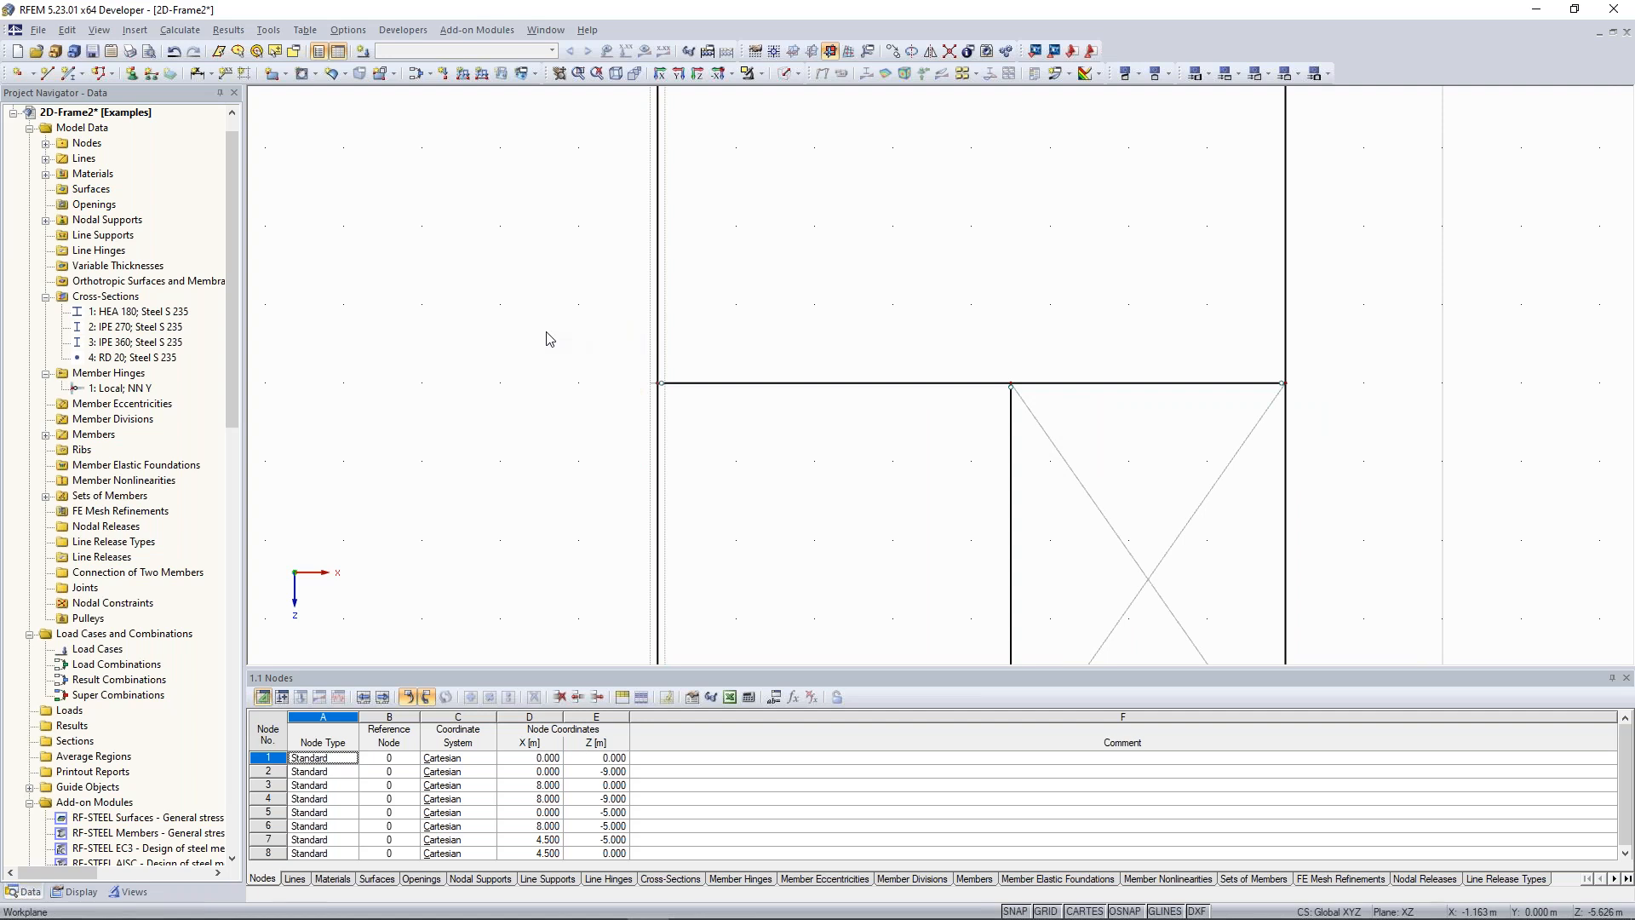
{"action": "scroll", "coordinate": [594, 313], "scroll_direction": "down", "scroll_amount": 1}
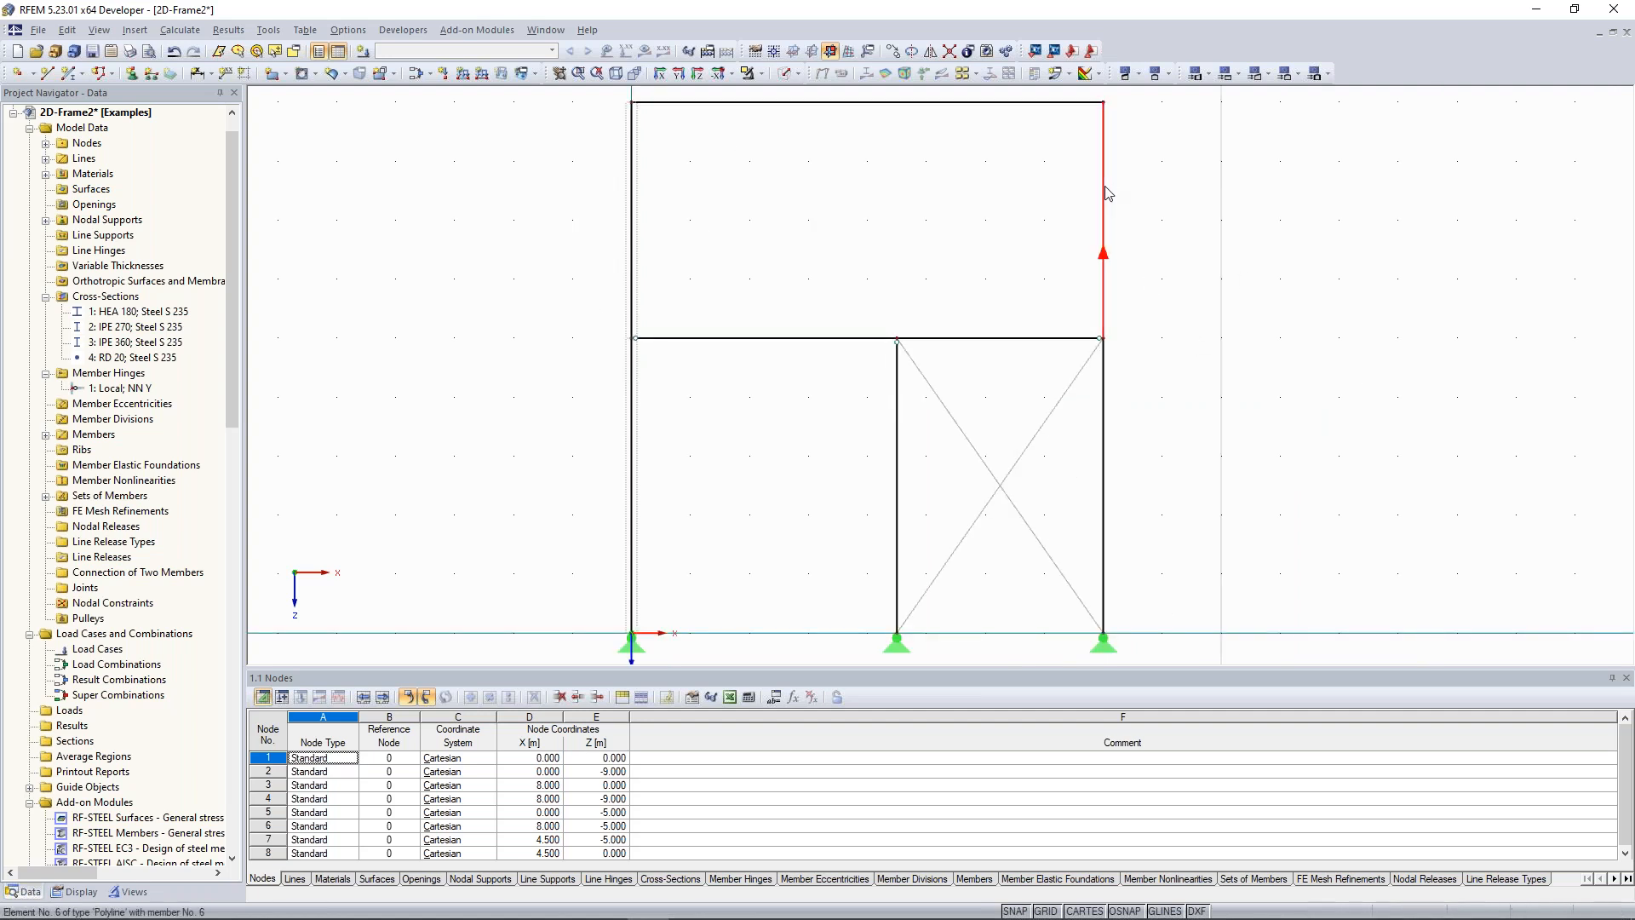
Create load case LC1 with the description Self-weight, keeping the Permanent action category and active self-weight in Z
{"action": "left_click", "coordinate": [1105, 258]}
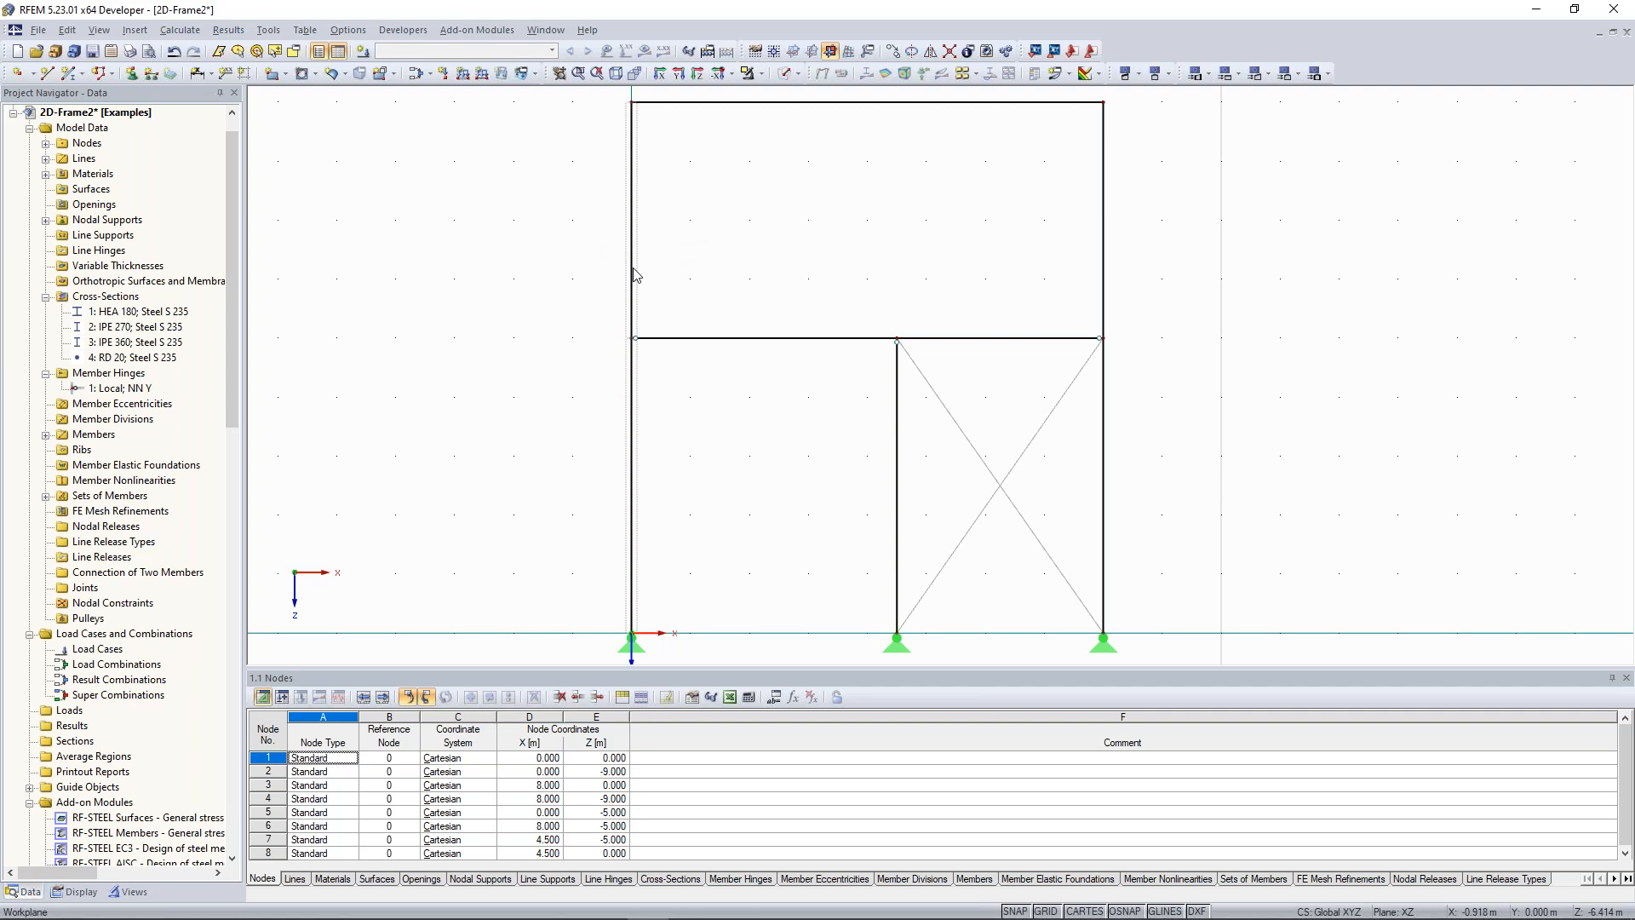
{"action": "scroll", "coordinate": [511, 328], "scroll_direction": "down", "scroll_amount": 3}
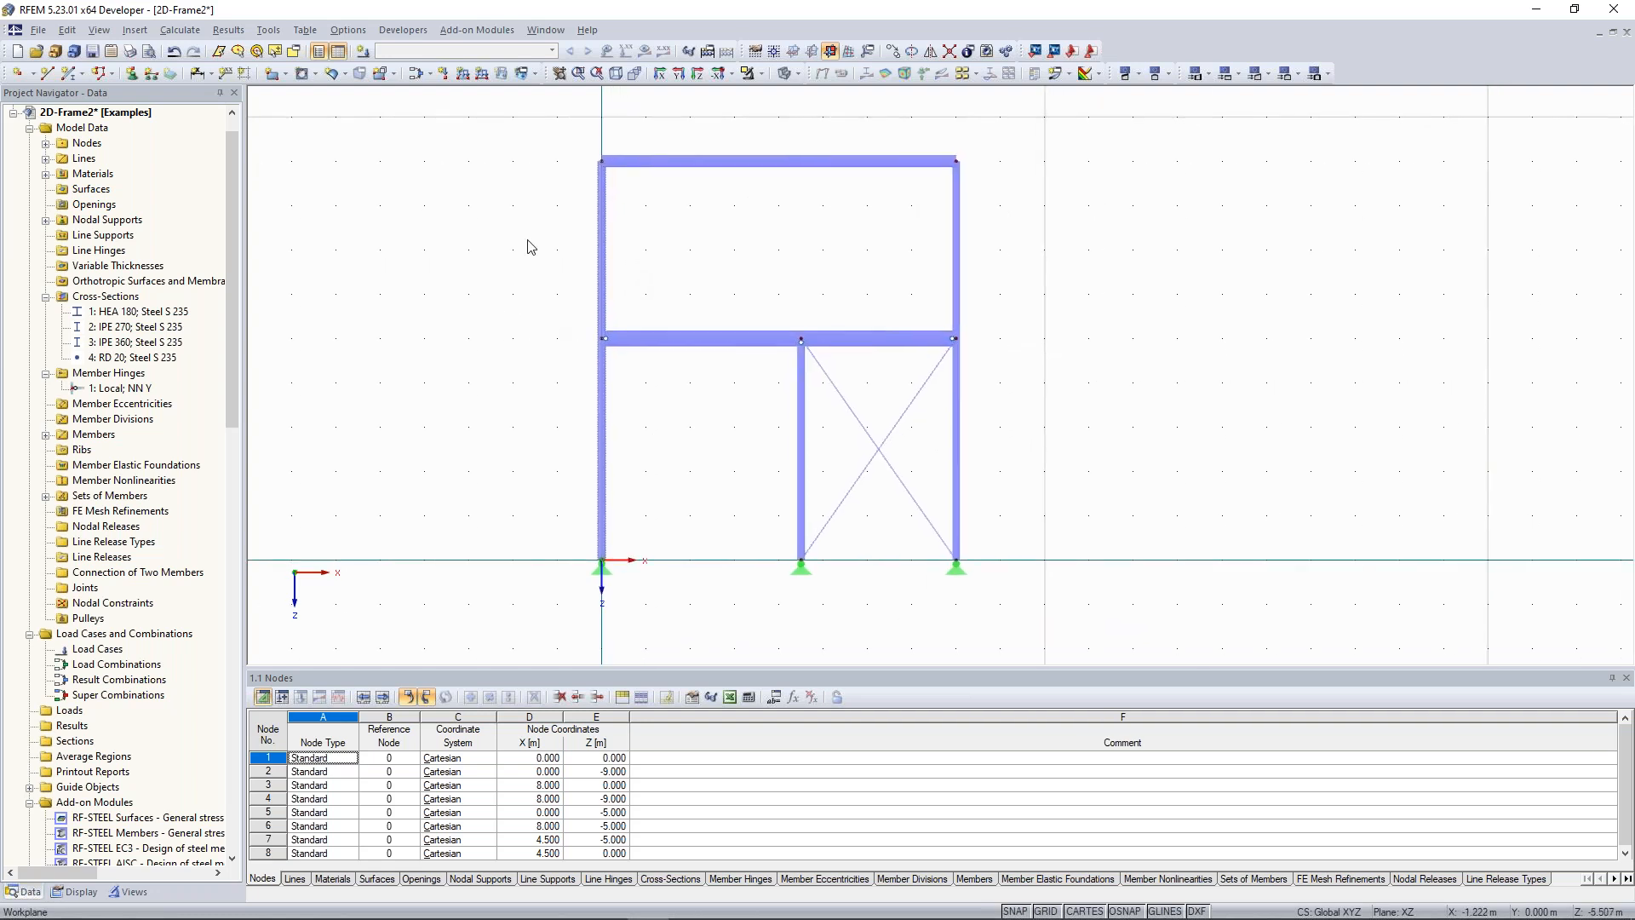
{"action": "middle_click_drag", "start_coordinate": [493, 228], "coordinate": [463, 252]}
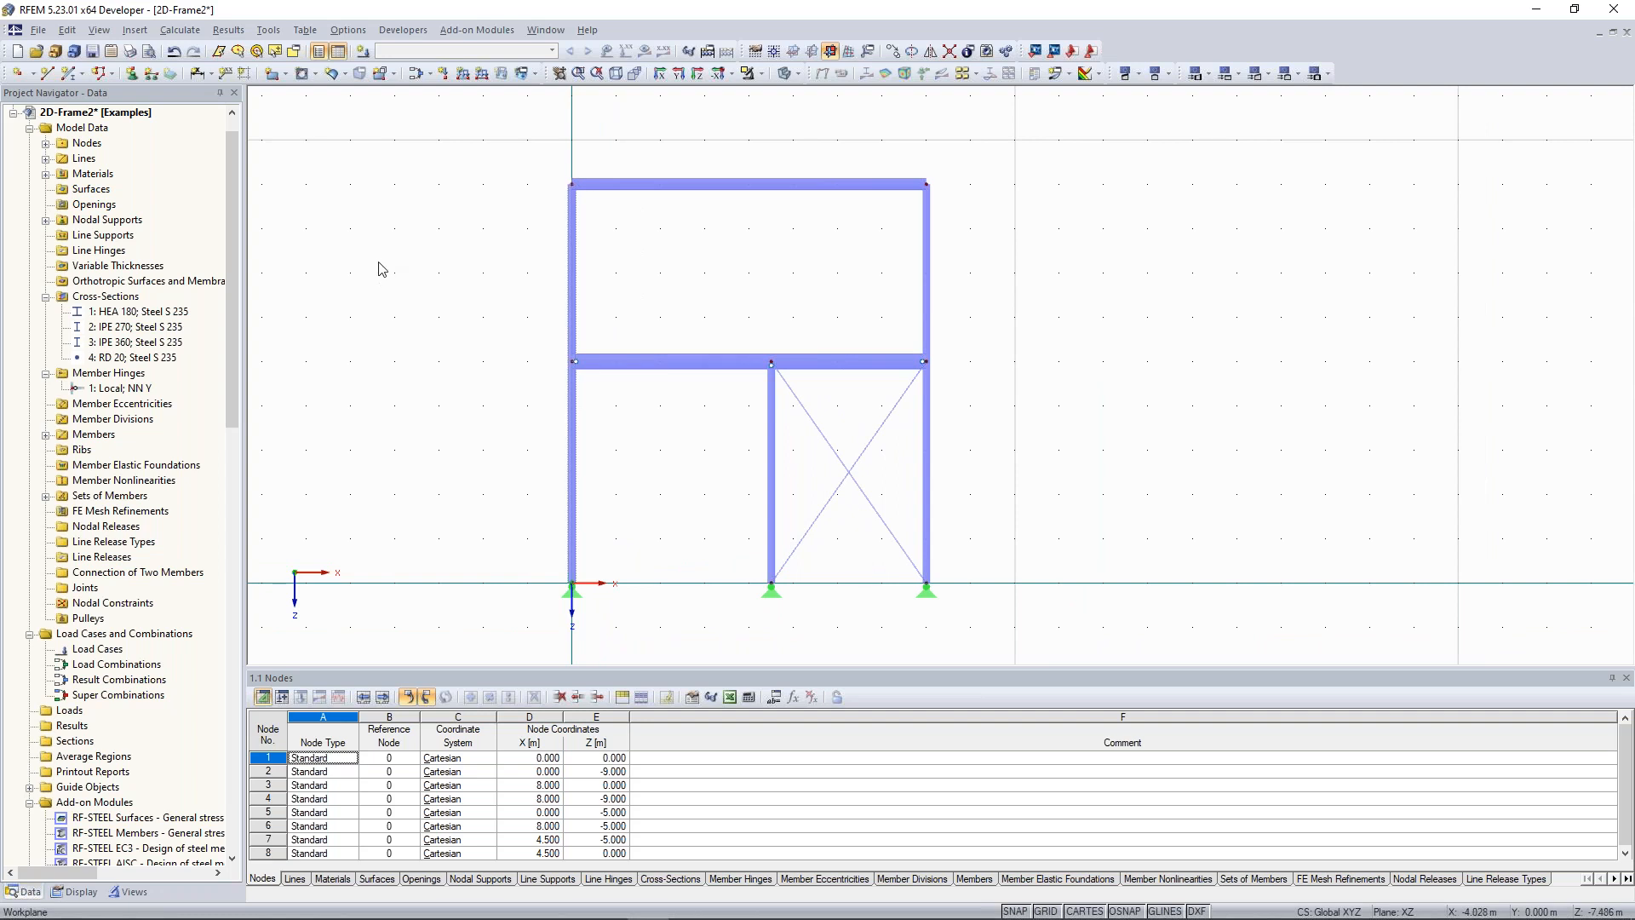
{"action": "left_click", "coordinate": [365, 52]}
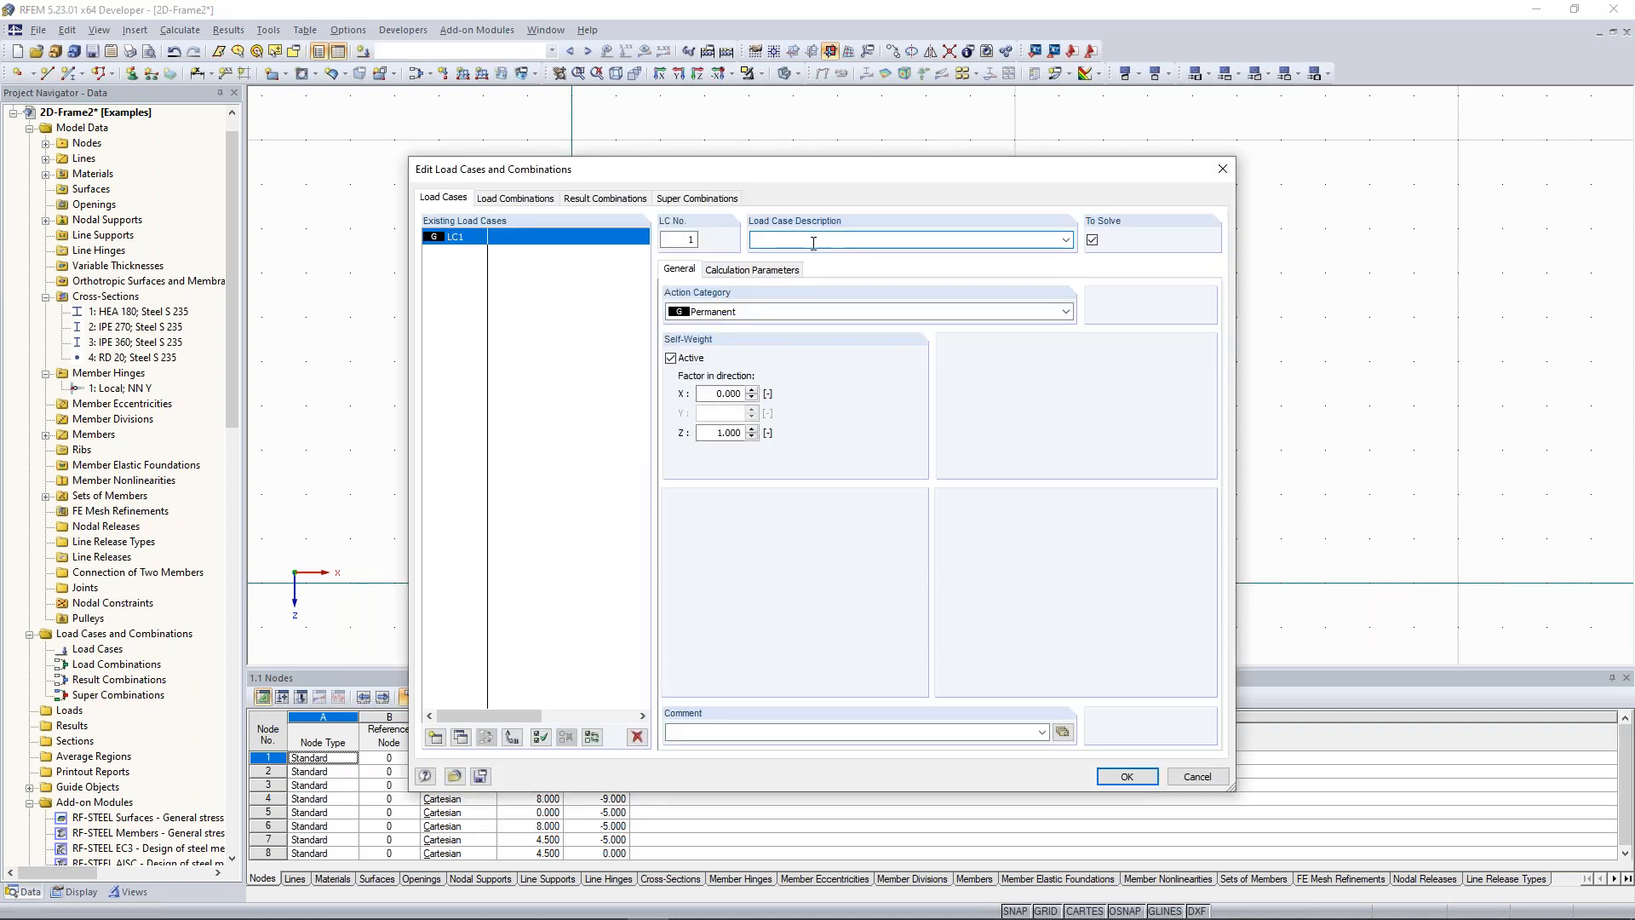
{"action": "left_click", "coordinate": [813, 243]}
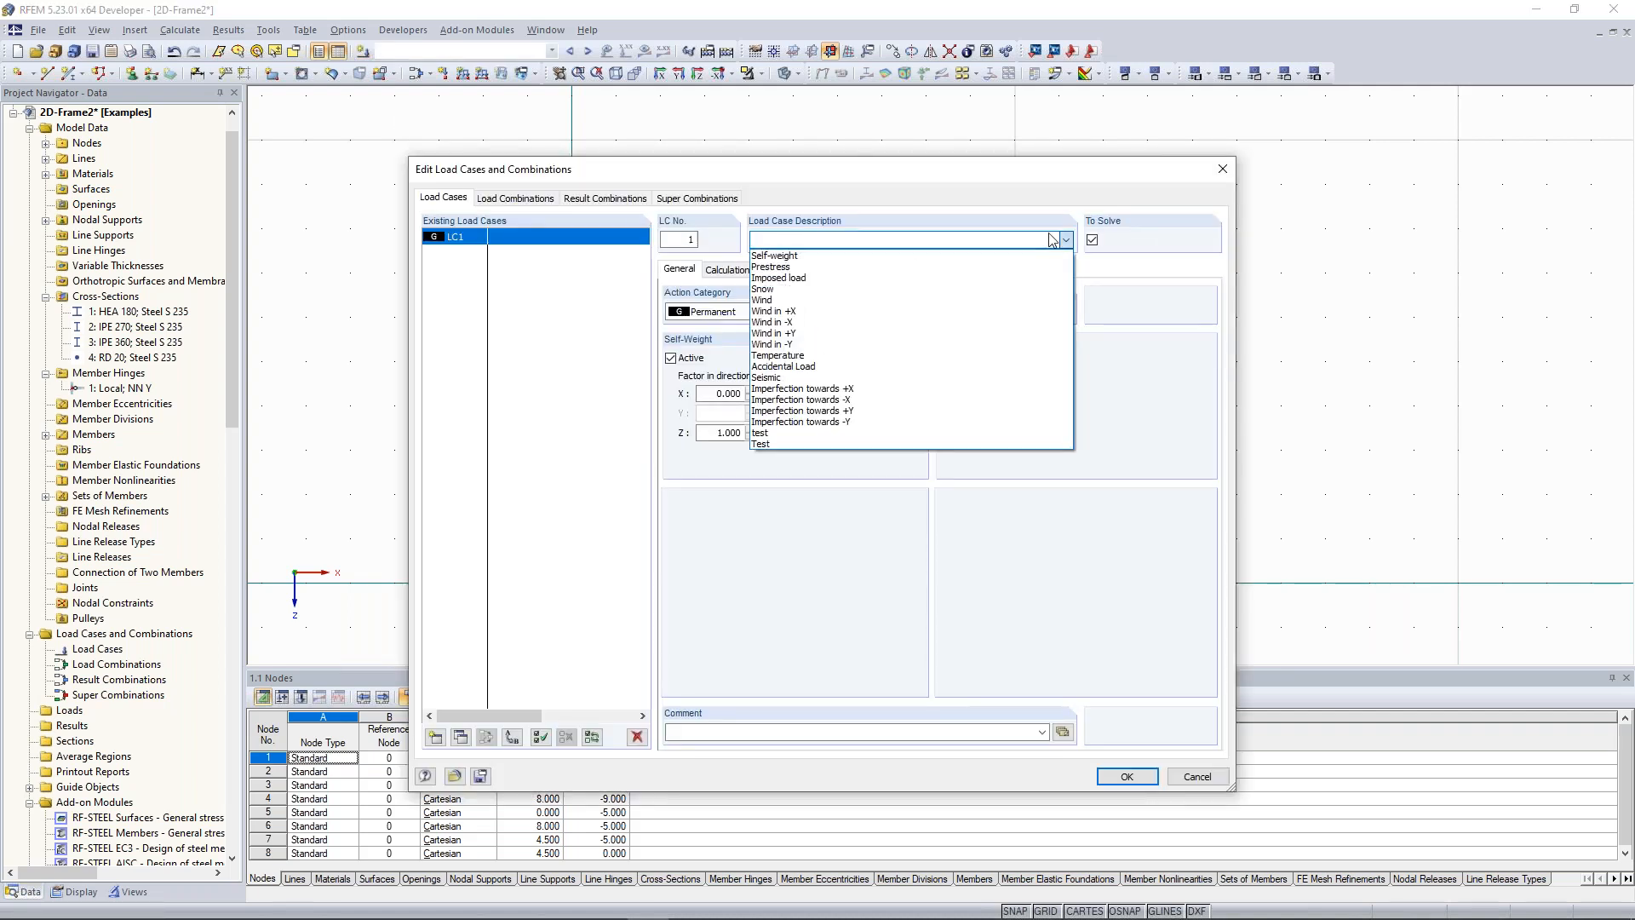
{"action": "left_click", "coordinate": [791, 257]}
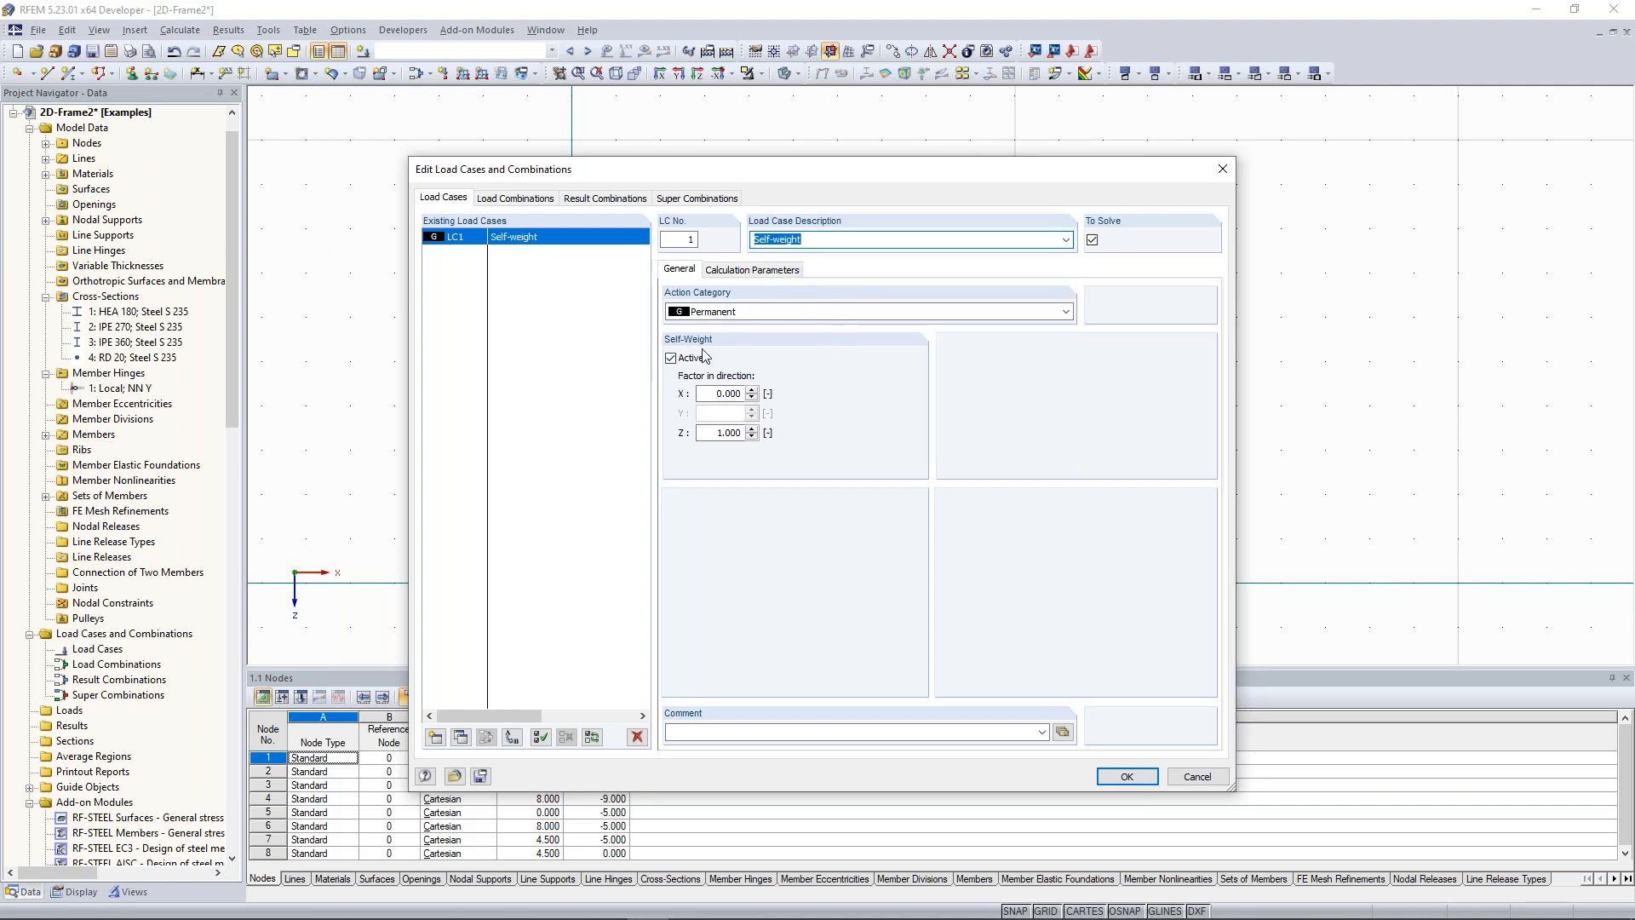
{"action": "left_click", "coordinate": [1124, 777]}
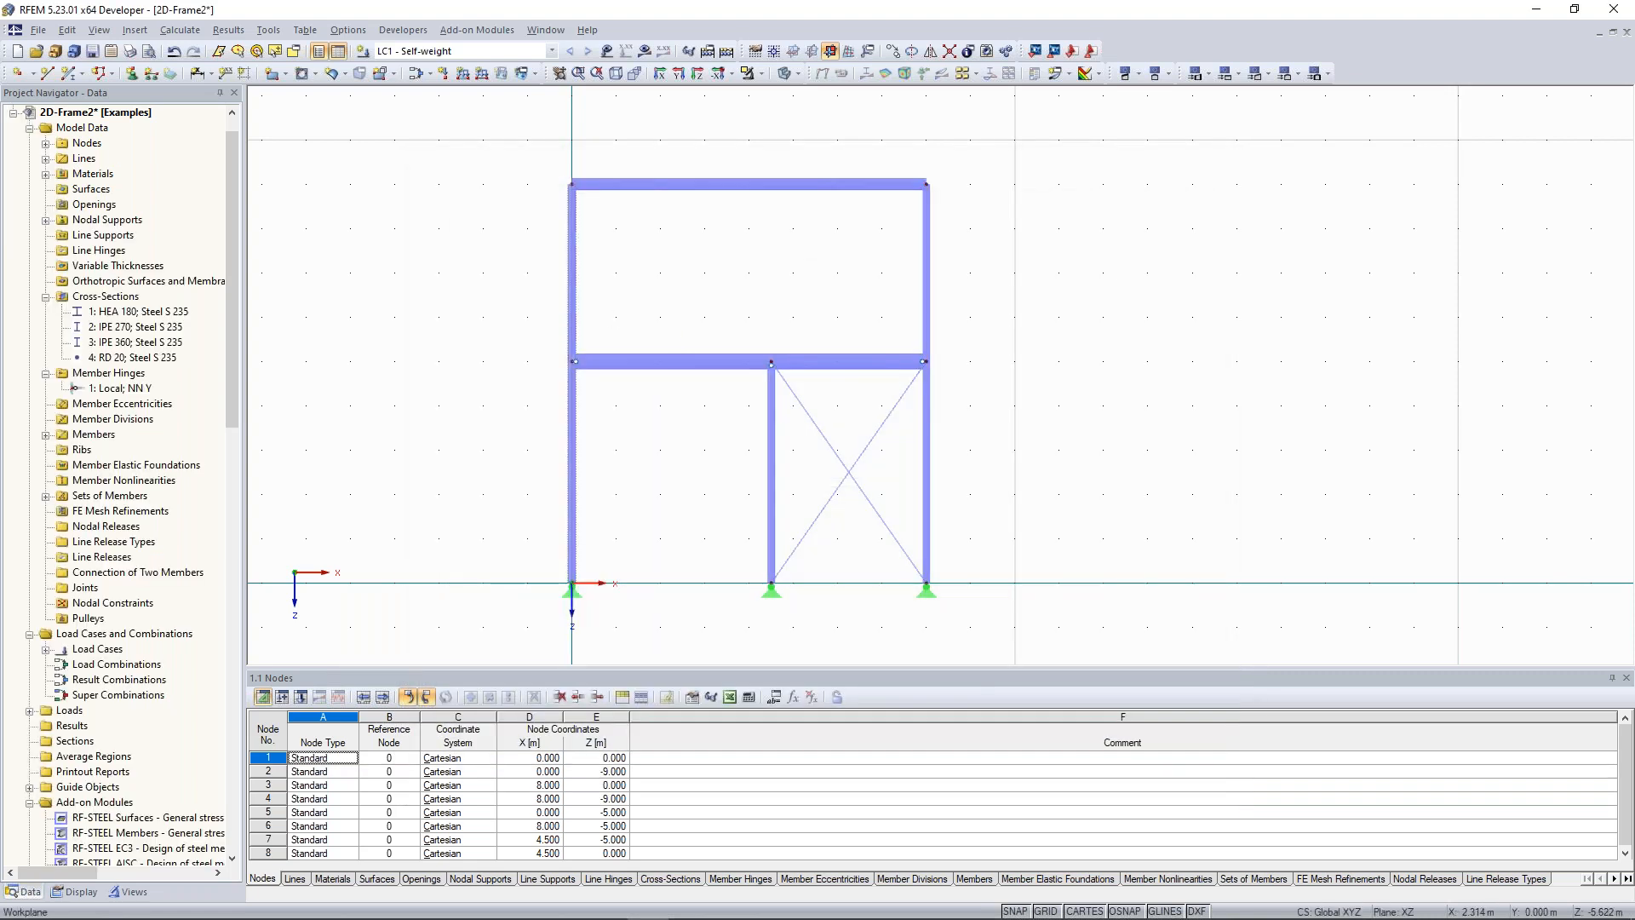
{"action": "left_click_drag", "start_coordinate": [500, 118], "coordinate": [993, 217]}
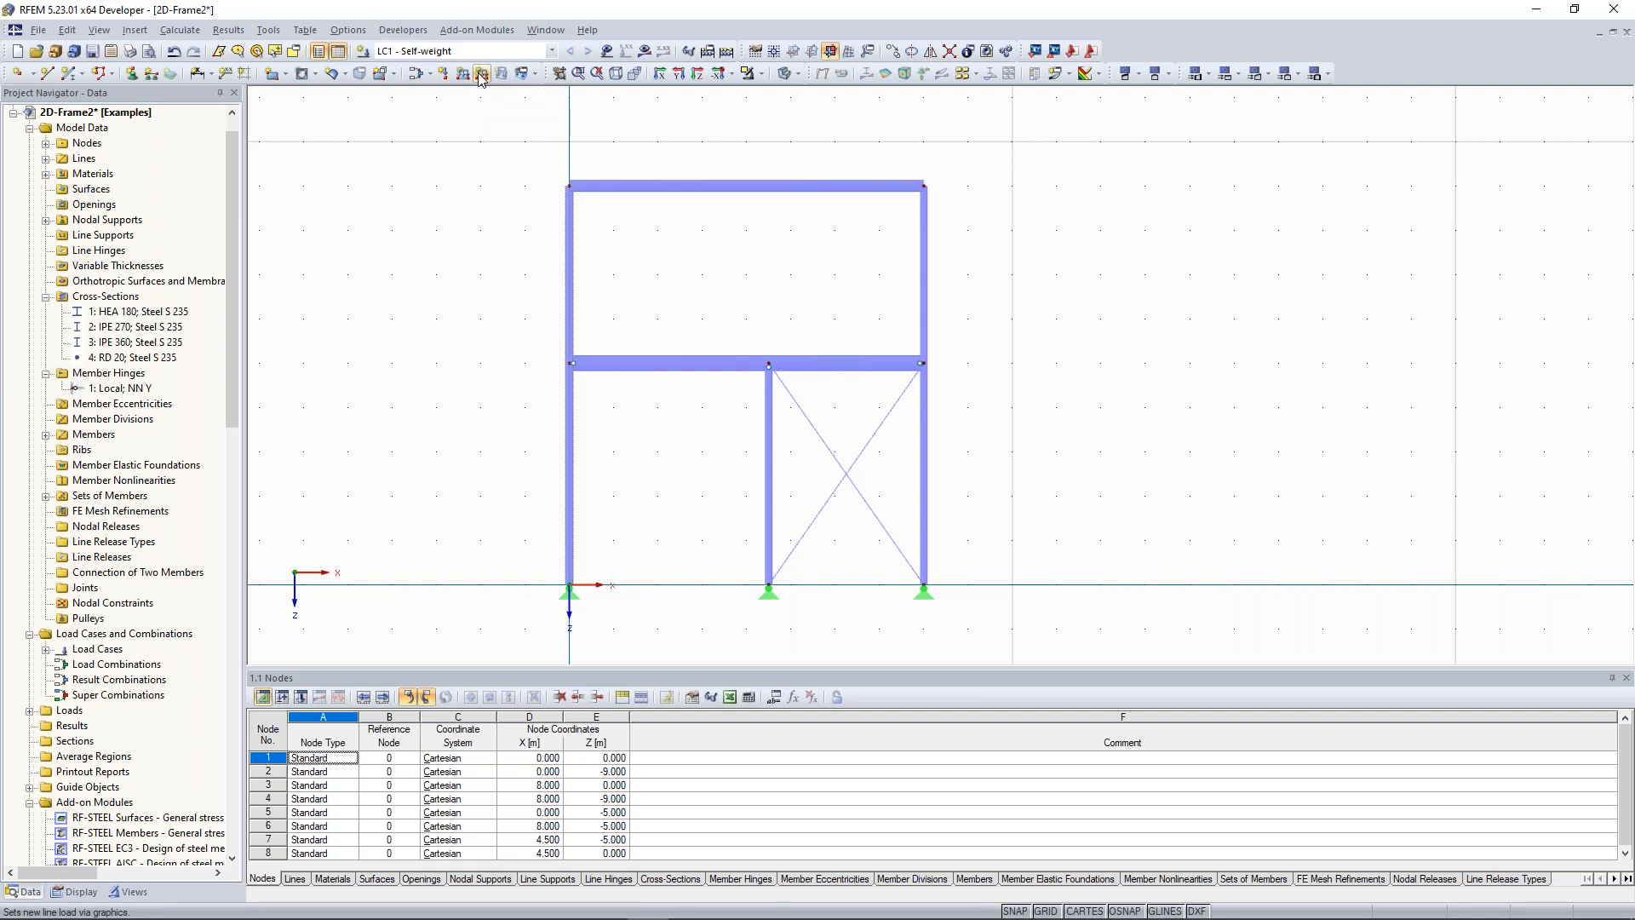
{"action": "left_click_drag", "start_coordinate": [520, 136], "coordinate": [975, 230]}
{"action": "left_click", "coordinate": [514, 313]}
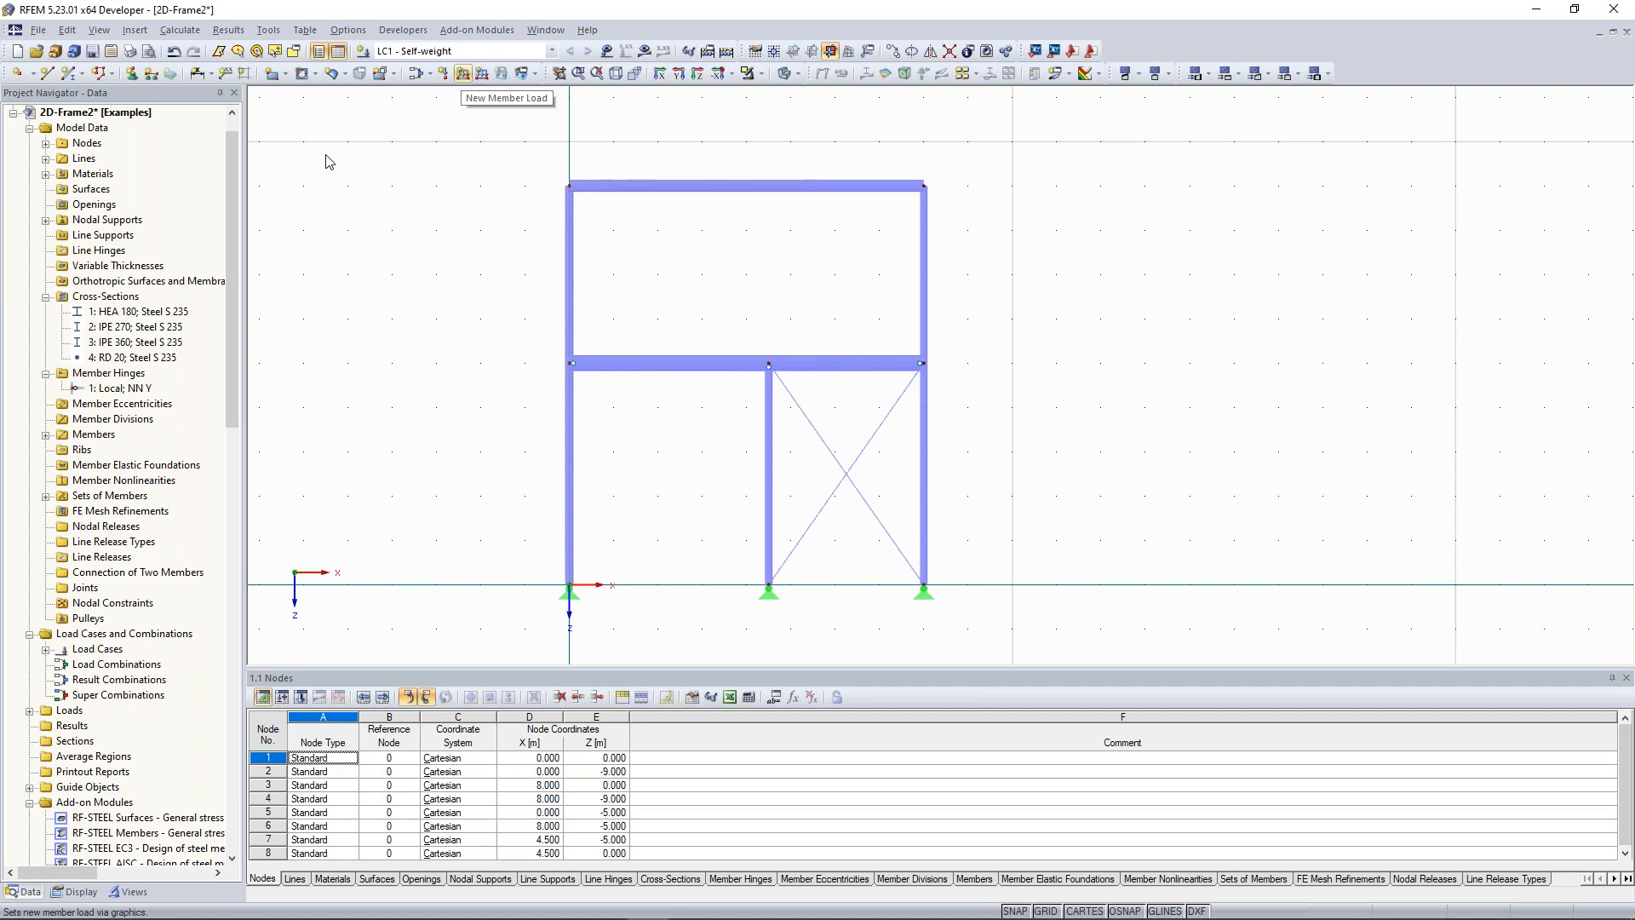
Define a new uniform member force load of 12.767 kN/m in the global ZP direction, related to the projected member length
{"action": "left_click", "coordinate": [464, 75]}
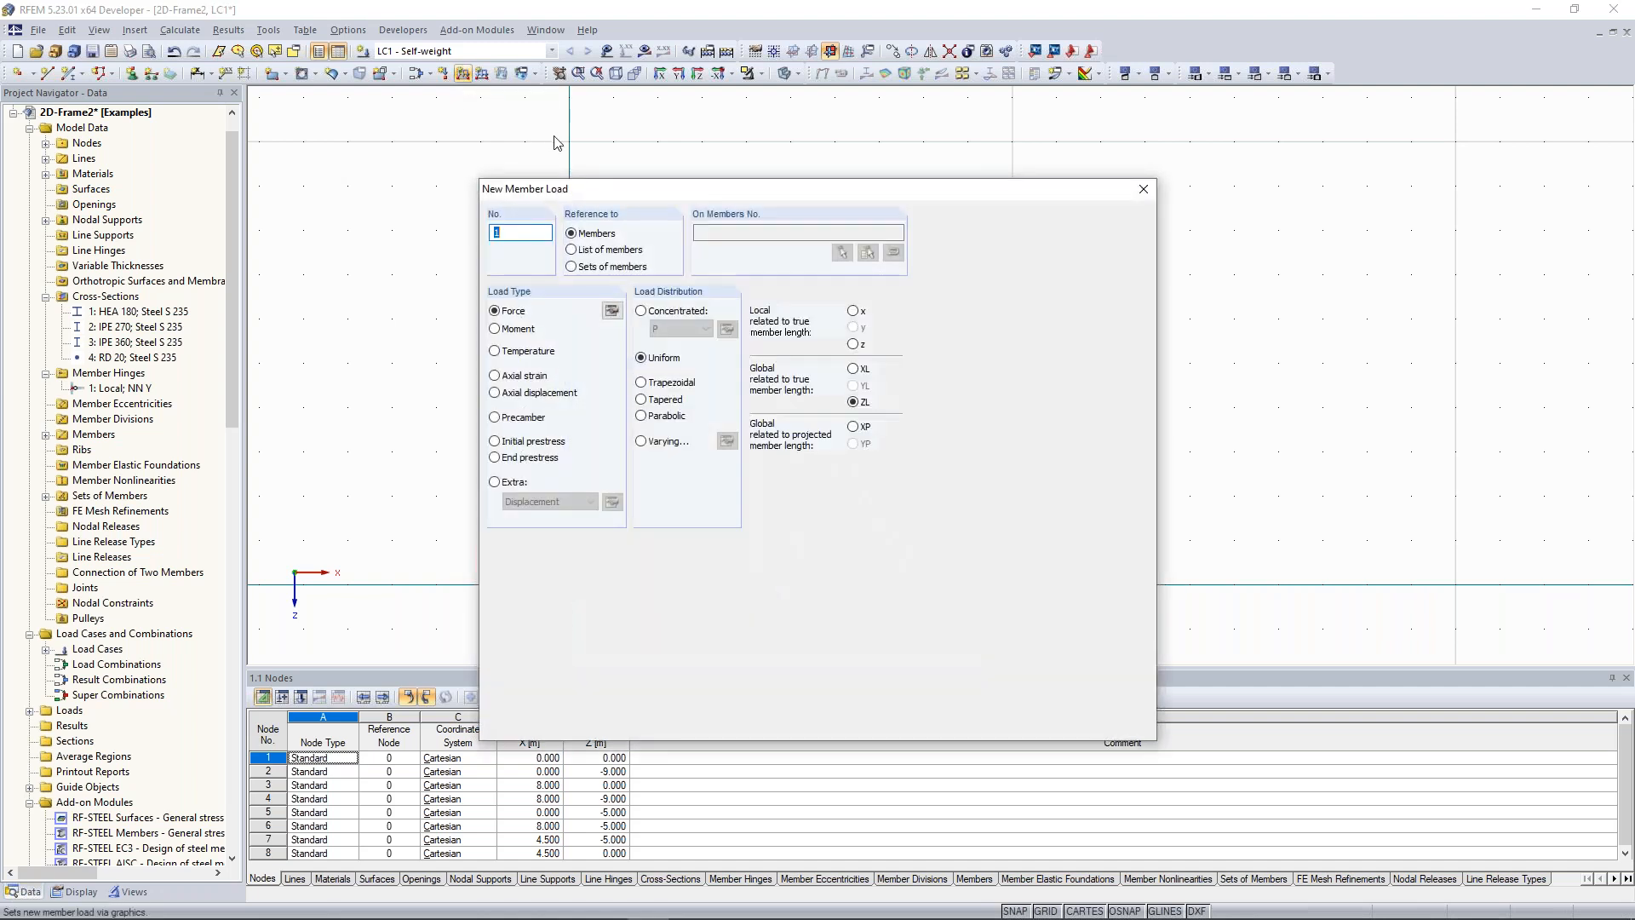
{"action": "left_click_drag", "start_coordinate": [630, 181], "coordinate": [1171, 92]}
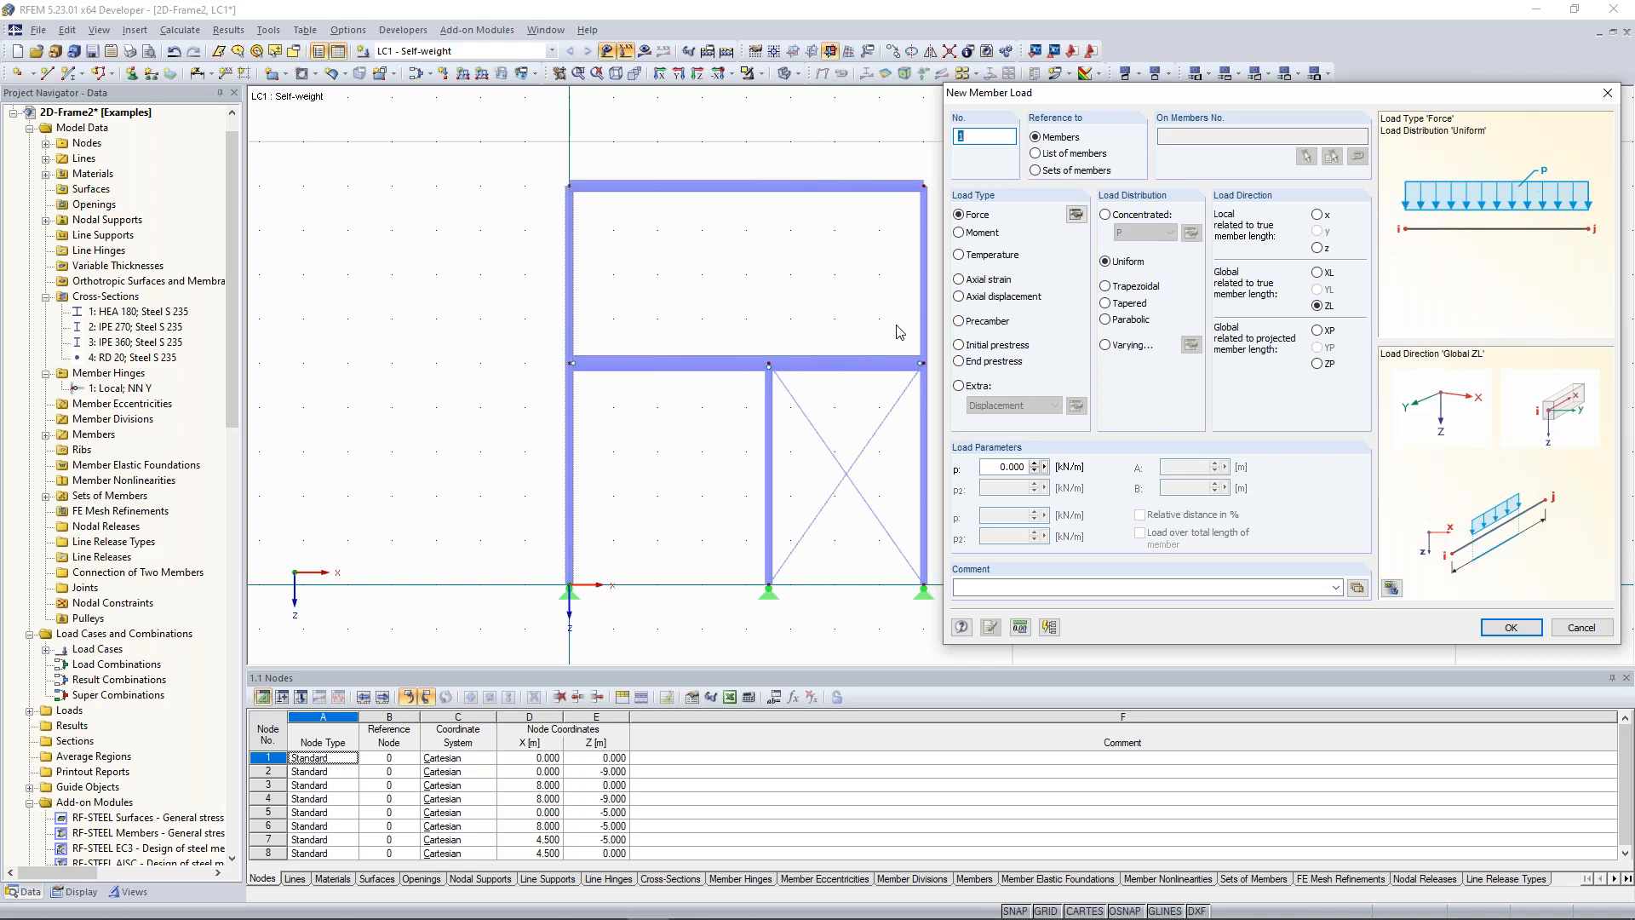
{"action": "left_click", "coordinate": [1318, 363]}
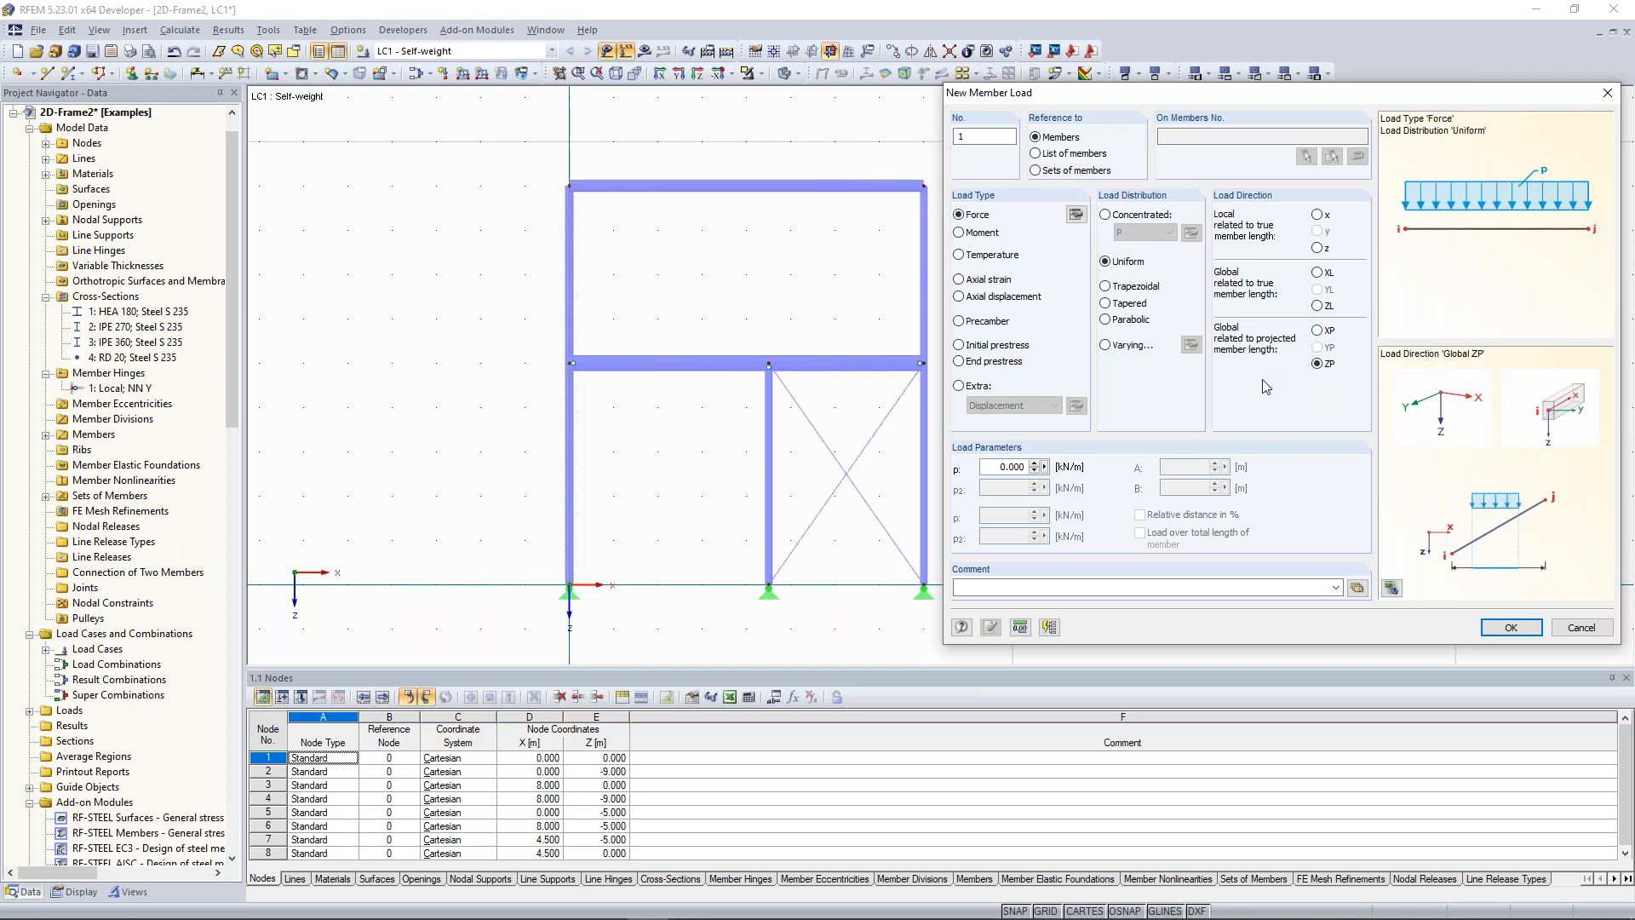
{"action": "left_click", "coordinate": [1318, 307]}
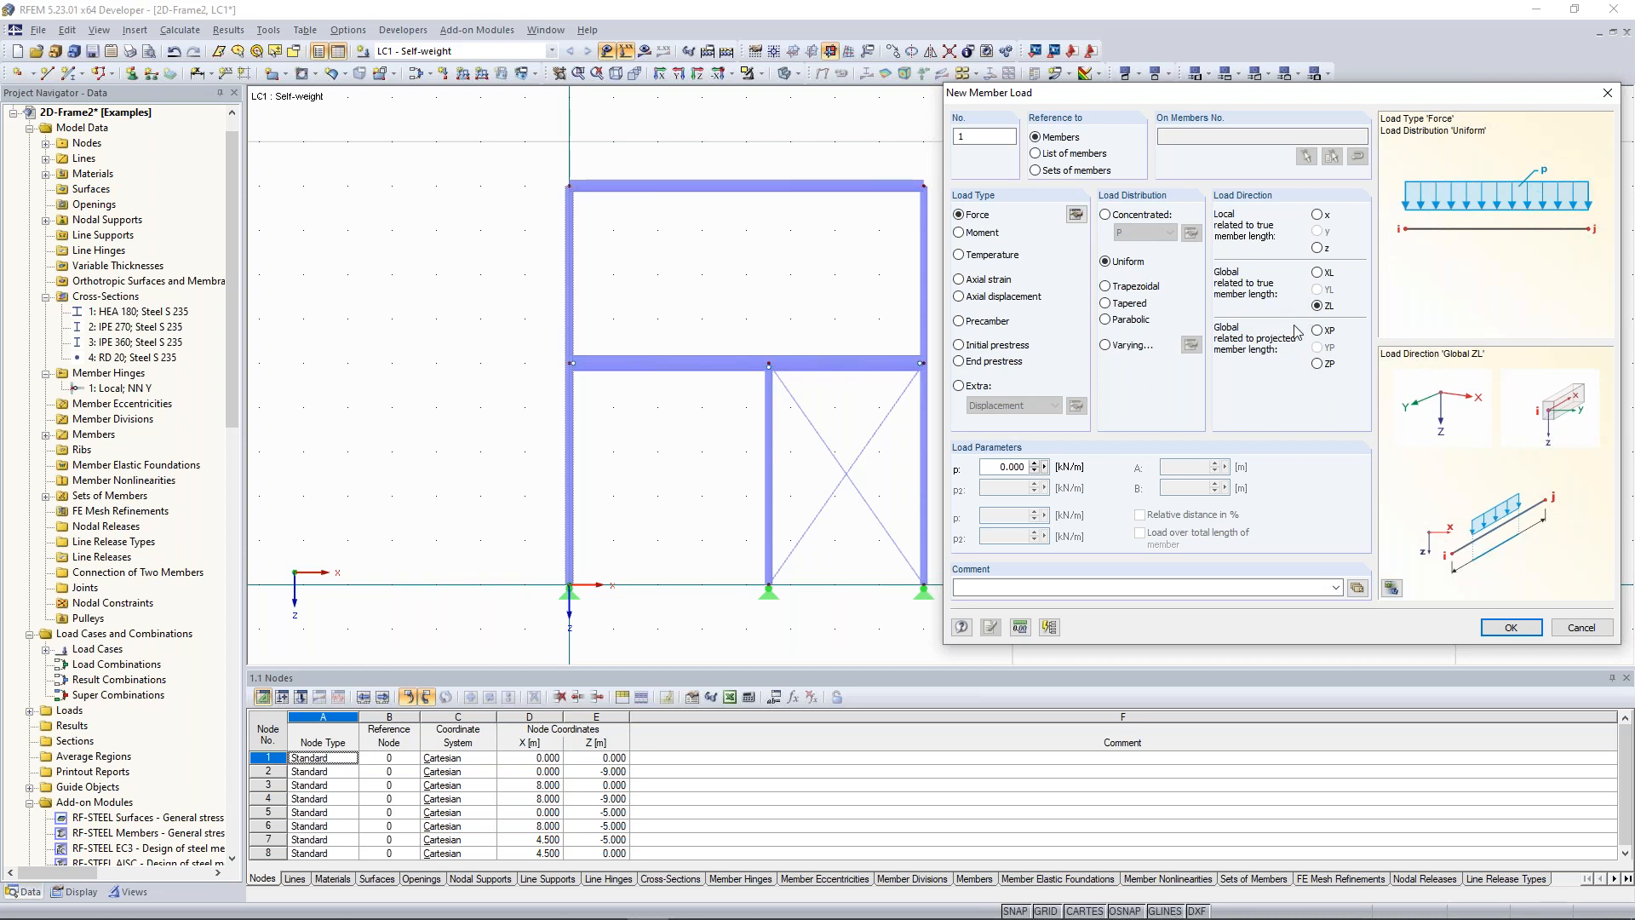
{"action": "left_click", "coordinate": [1322, 366]}
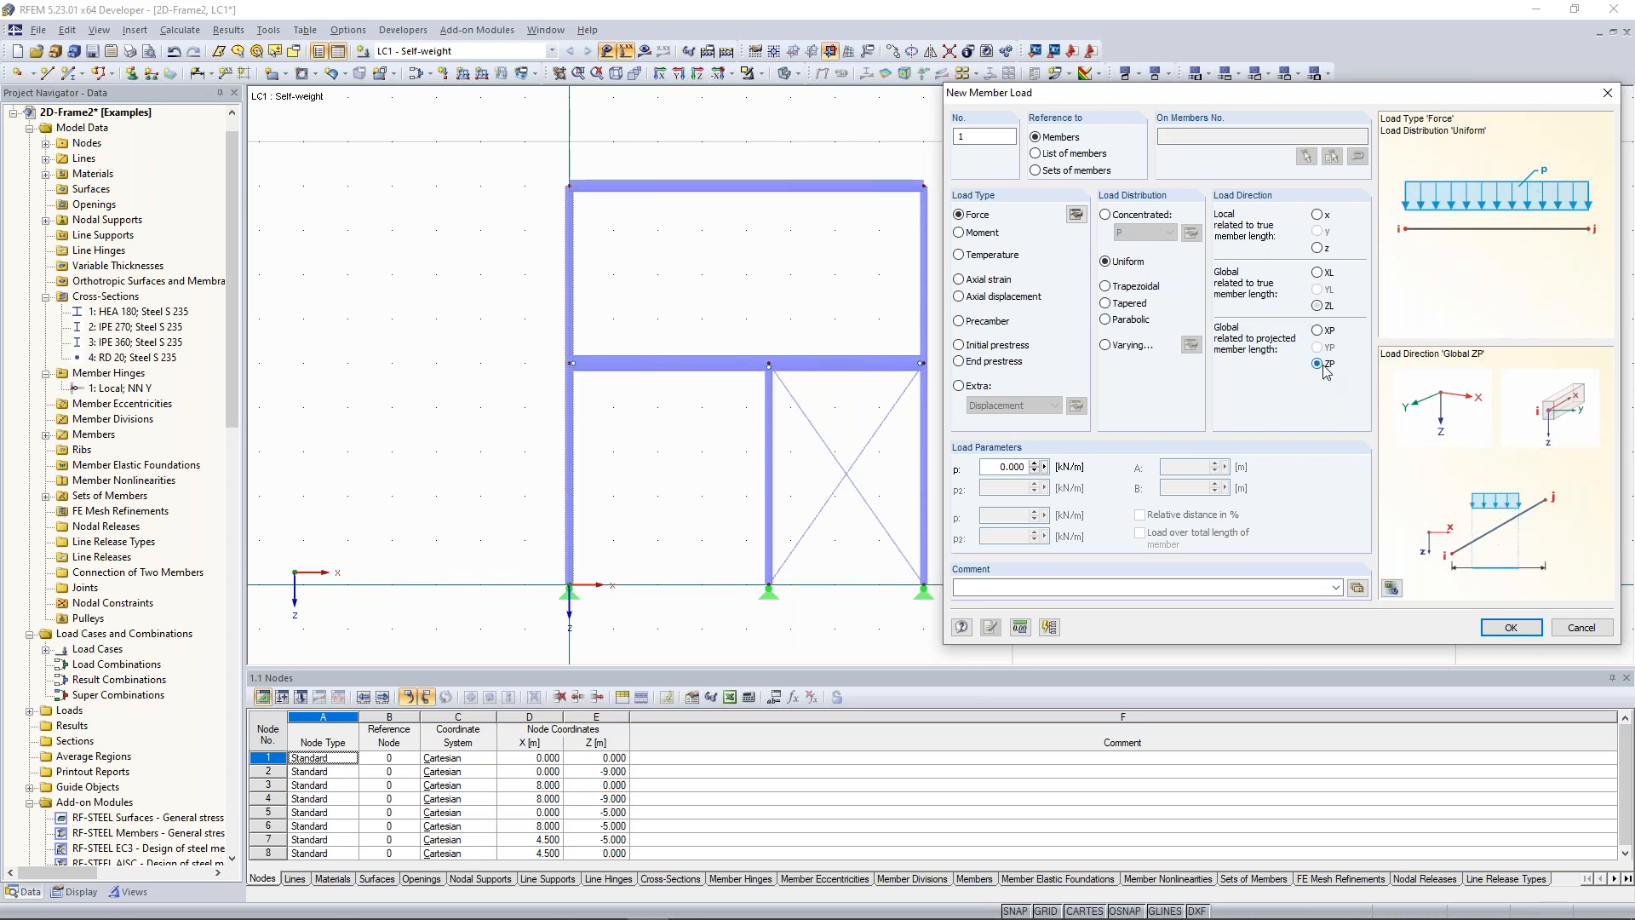
{"action": "left_click", "coordinate": [994, 464]}
{"action": "type", "text": "12,767"}
{"action": "left_click", "coordinate": [1511, 628]}
Apply the uniform member load to the top beam and to both members of the intermediate beam
{"action": "left_click", "coordinate": [703, 185]}
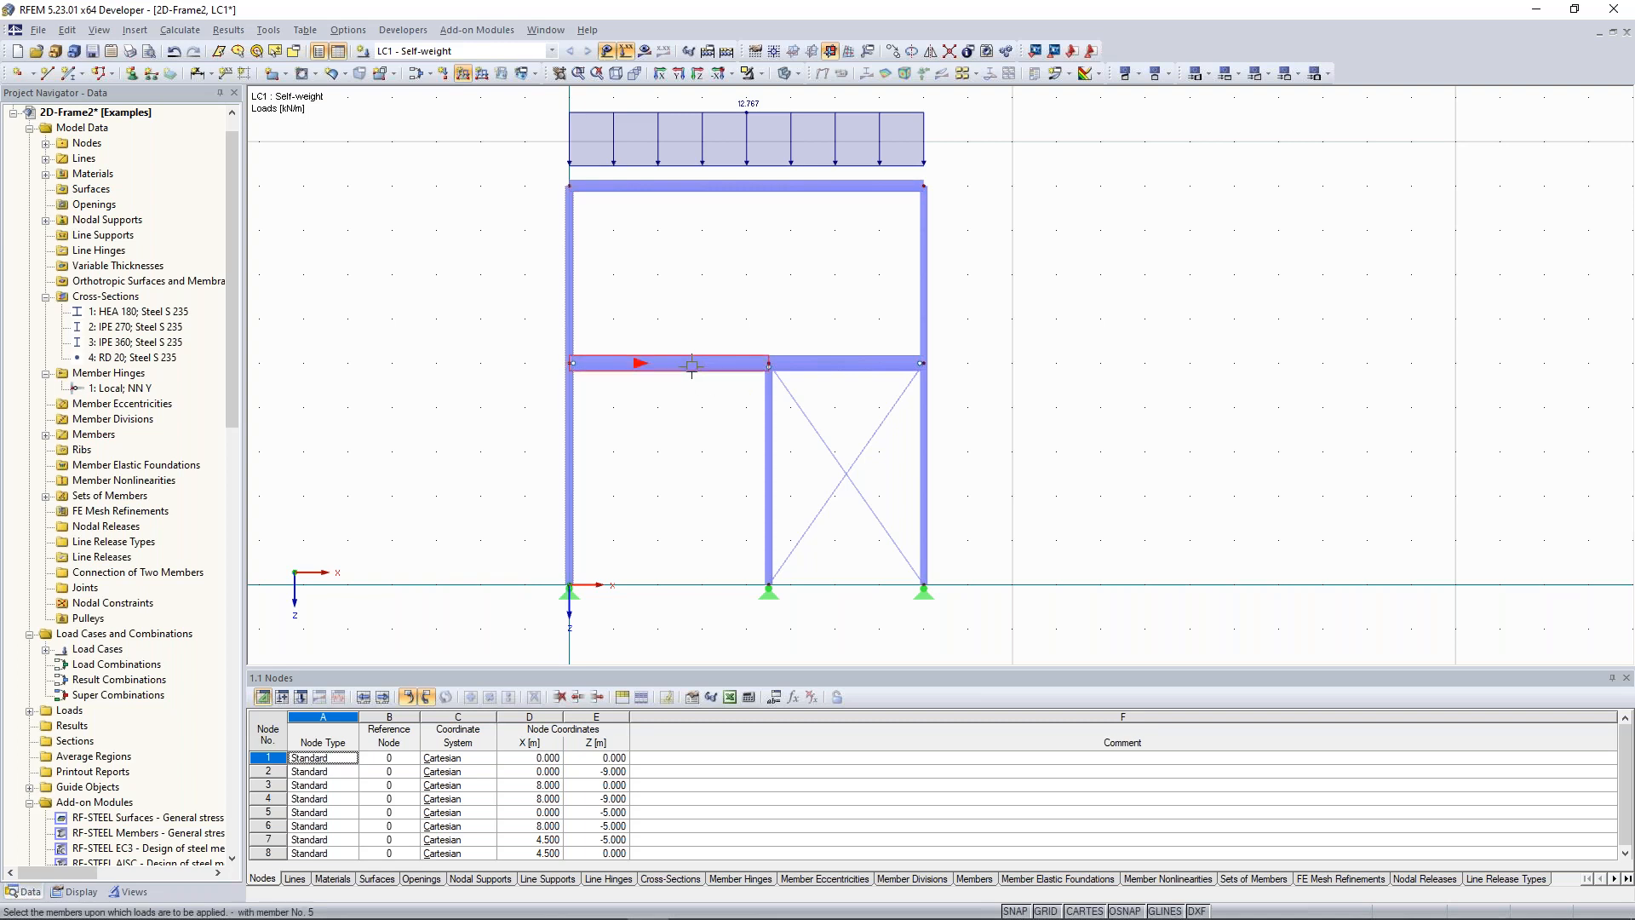
{"action": "middle_click_drag", "start_coordinate": [675, 329], "coordinate": [681, 319]}
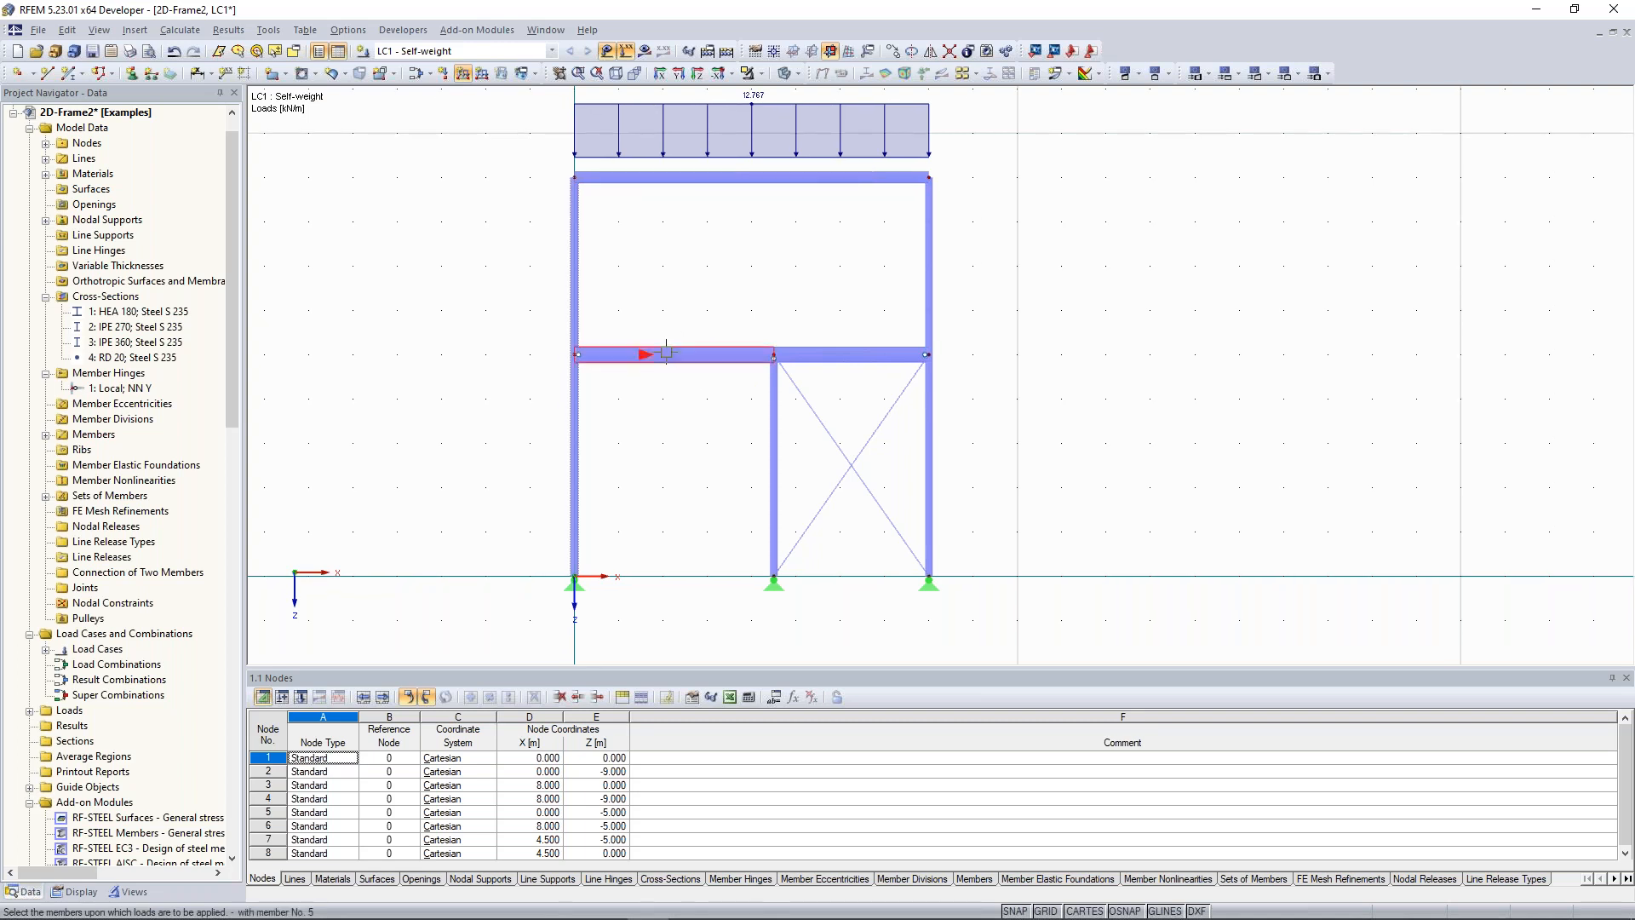
{"action": "left_click", "coordinate": [666, 351]}
{"action": "left_click", "coordinate": [830, 354]}
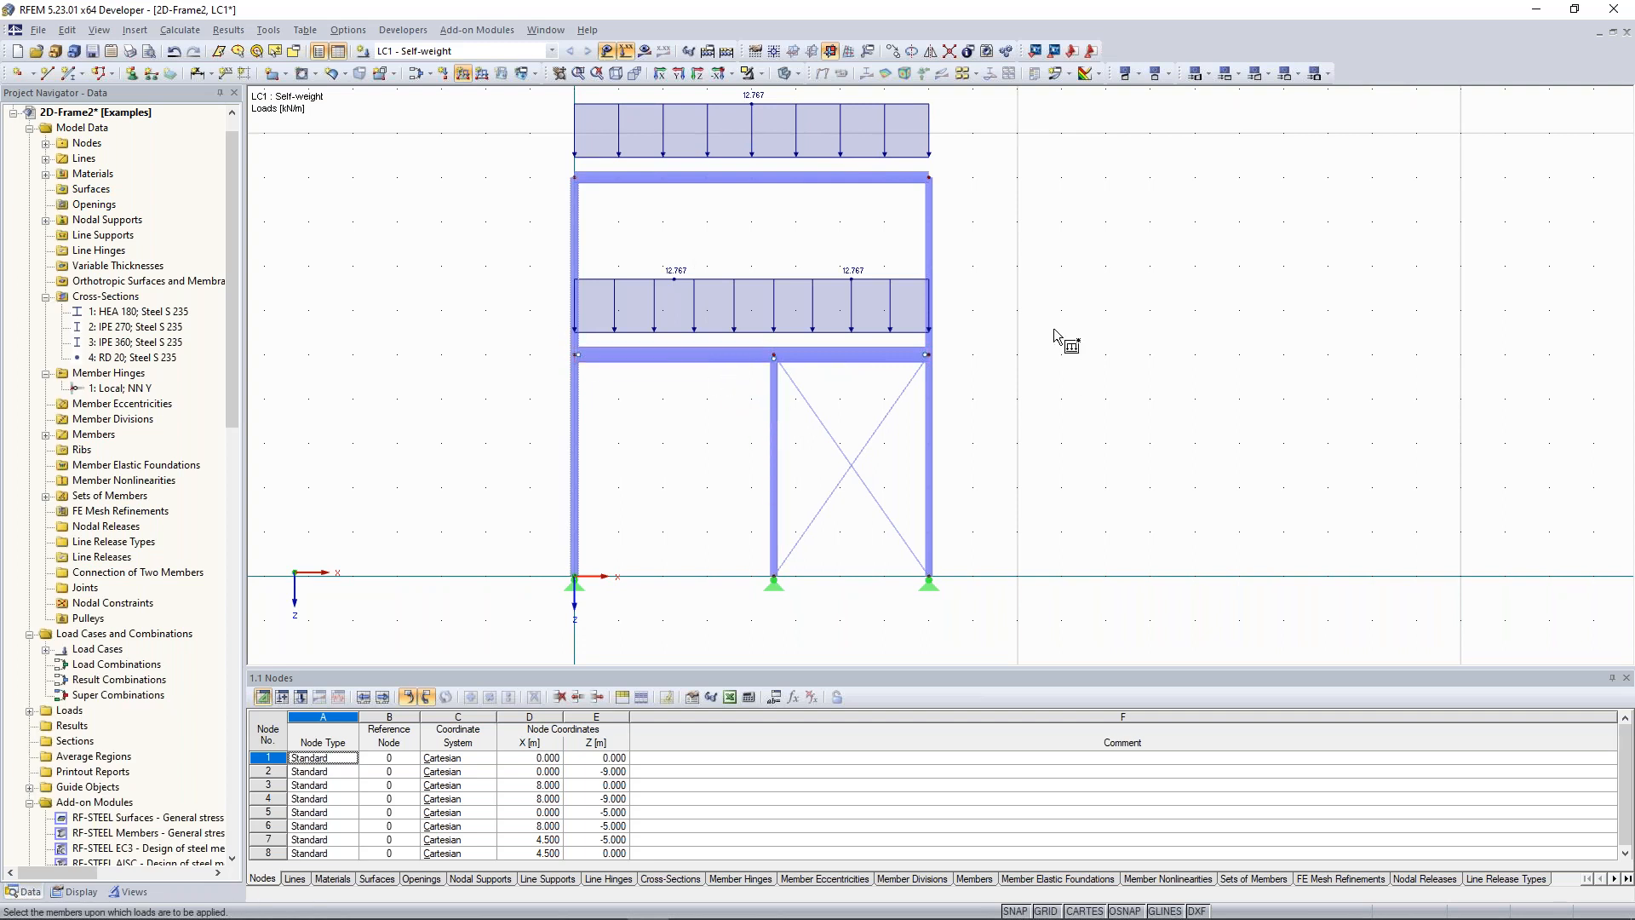
{"action": "key", "text": "Escape"}
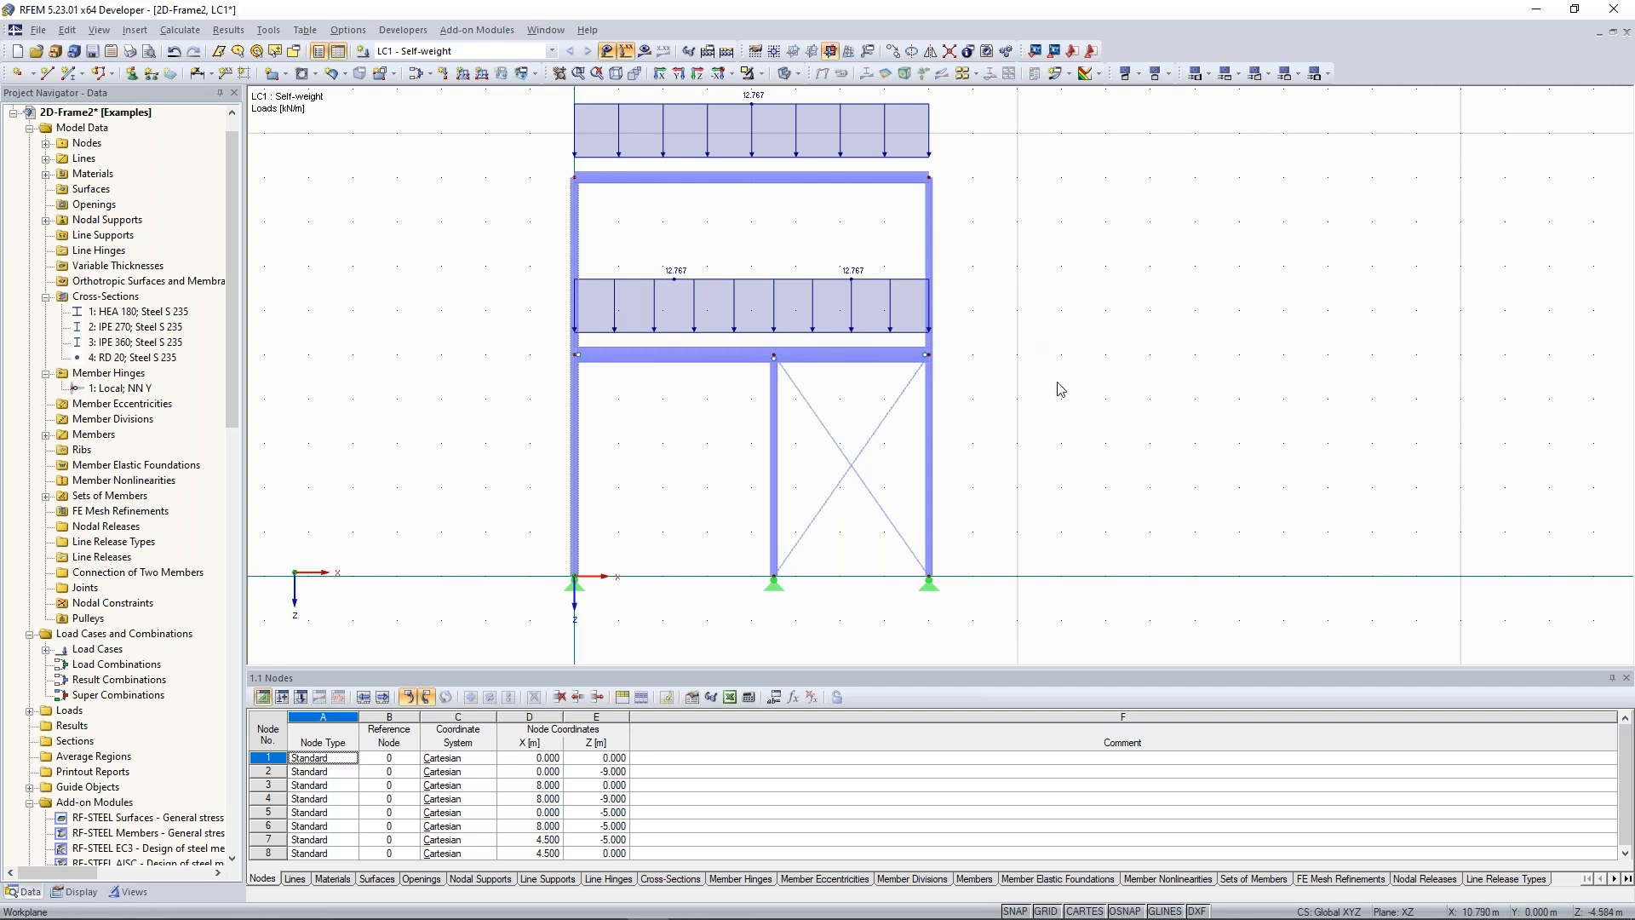
Set the uniform load on both members of the intermediate beam to 68.371 kN/m
{"action": "left_click_drag", "start_coordinate": [1067, 405], "coordinate": [538, 261]}
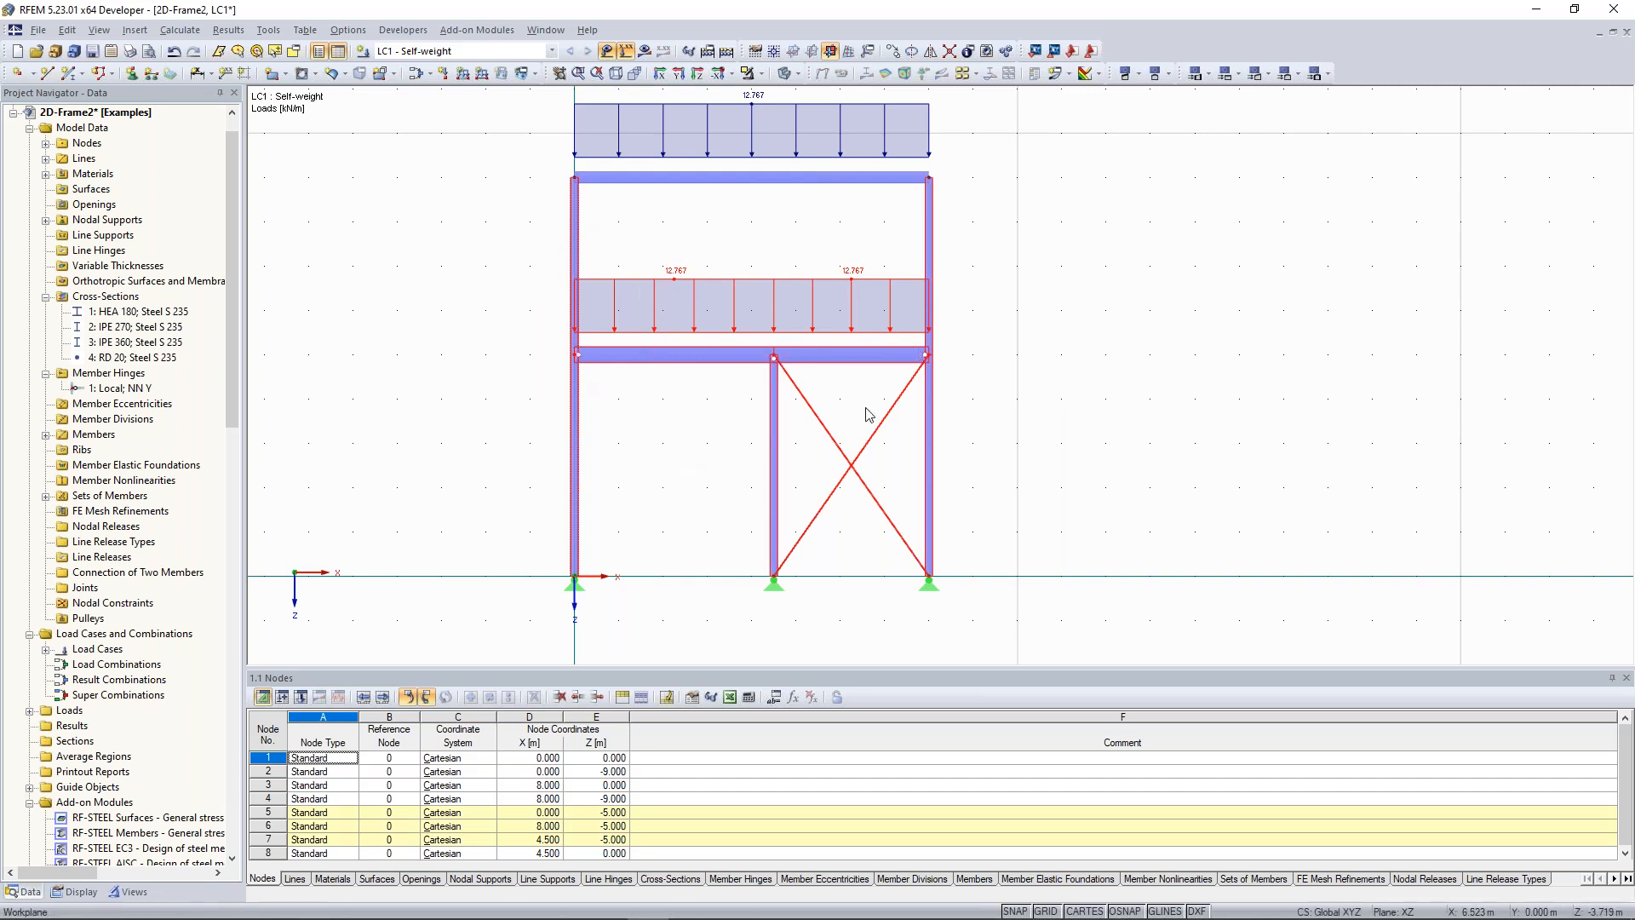
{"action": "right_click", "coordinate": [770, 289]}
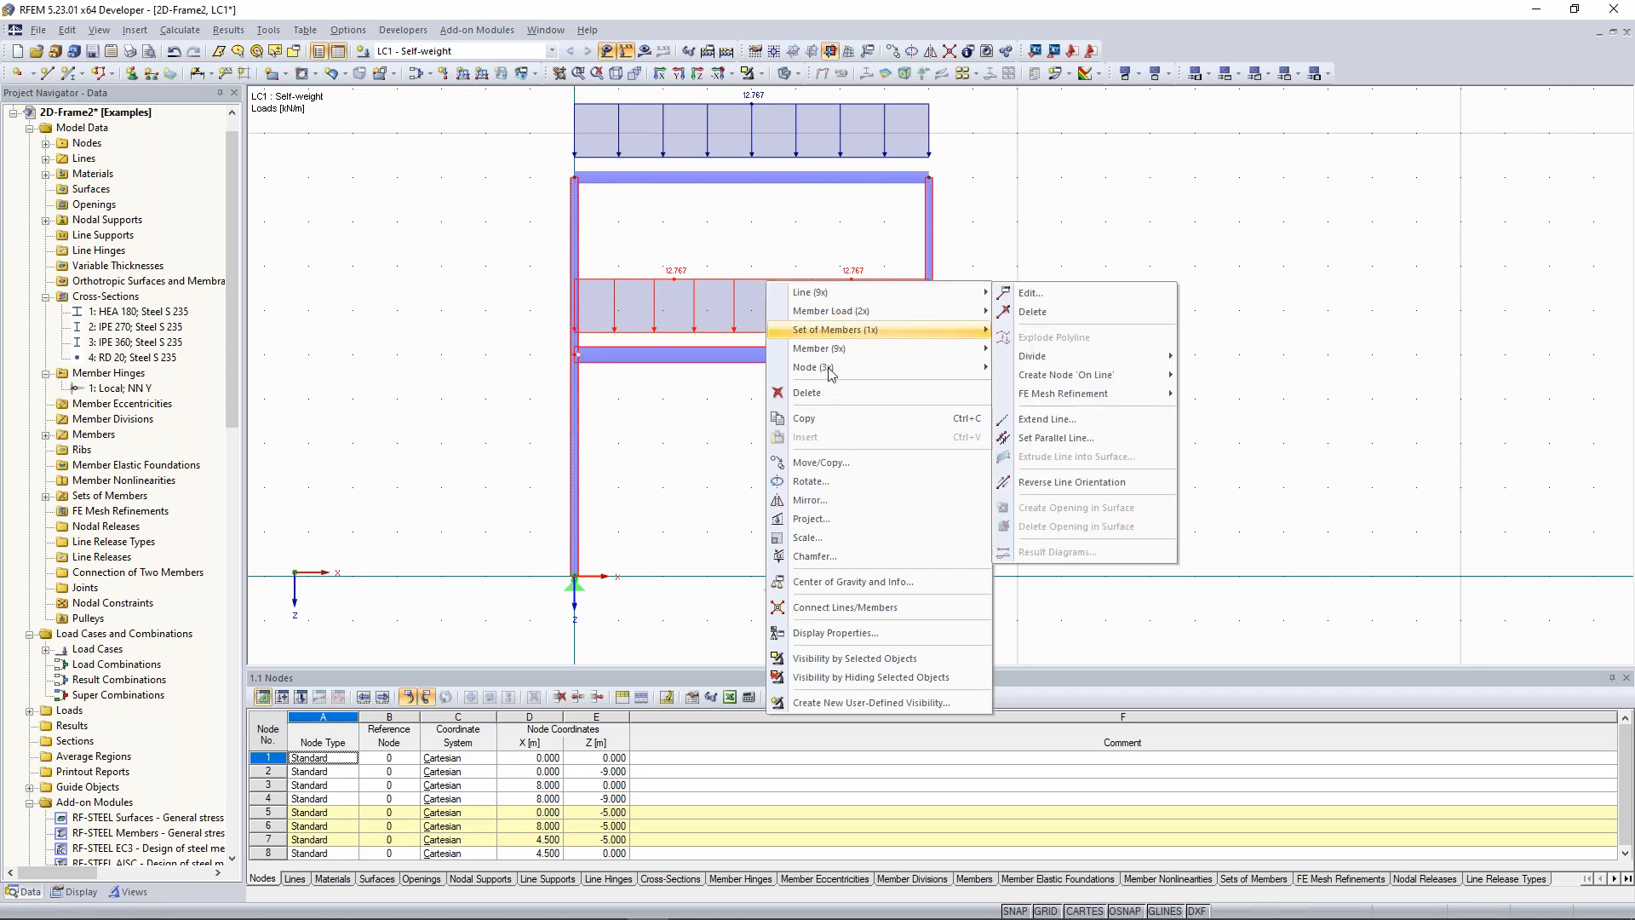
{"action": "mouse_move", "coordinate": [830, 371]}
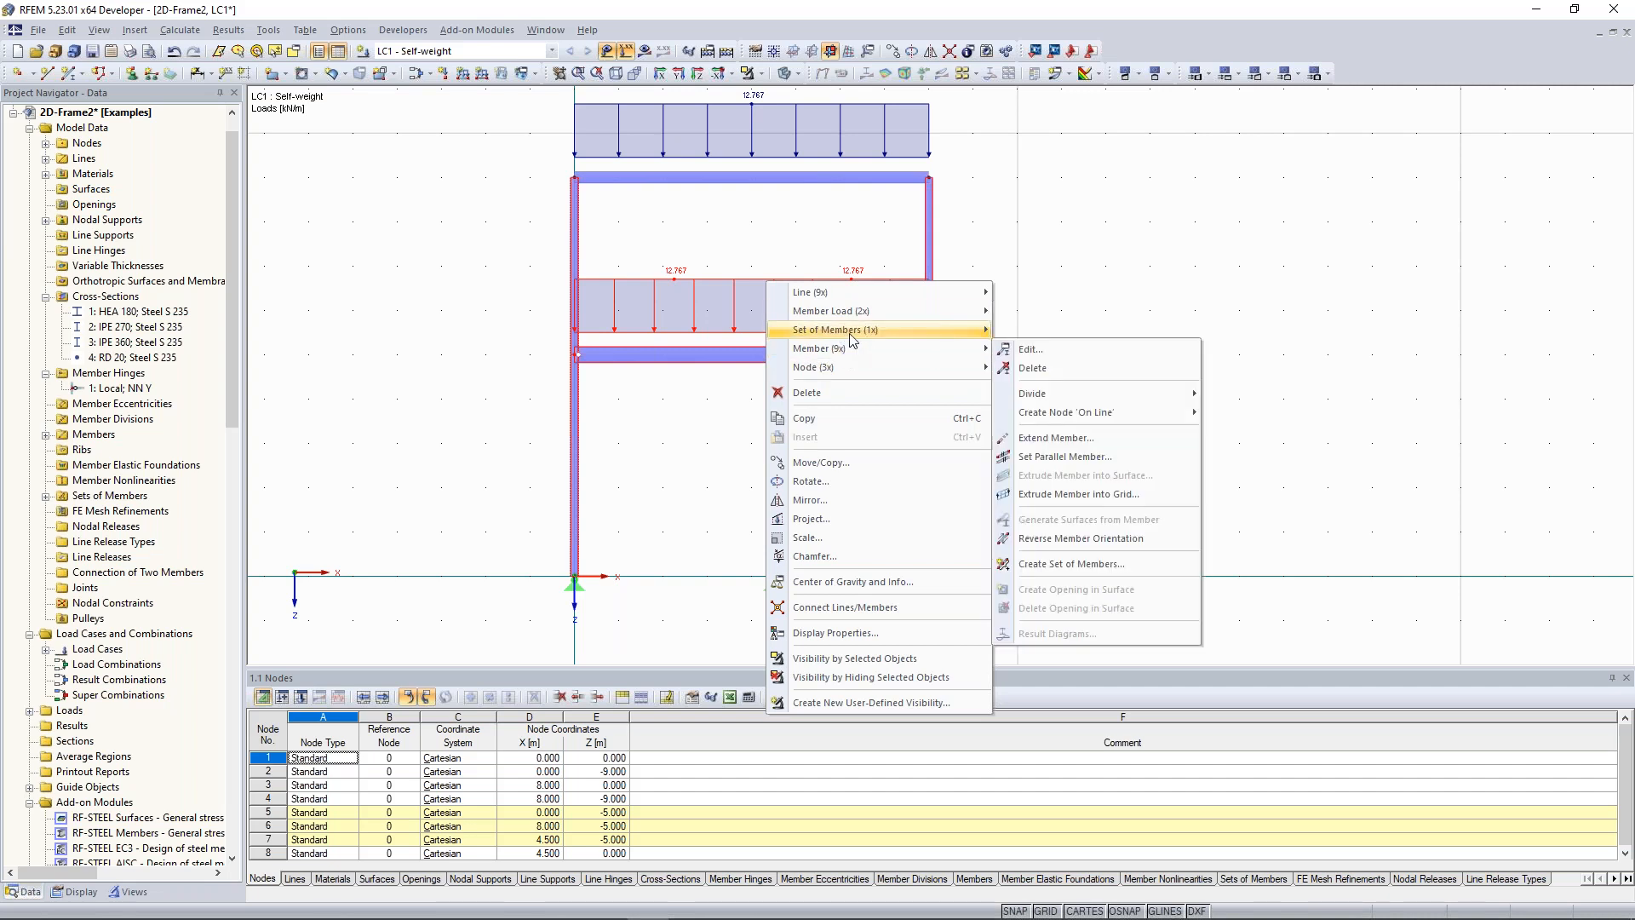
{"action": "mouse_move", "coordinate": [883, 295]}
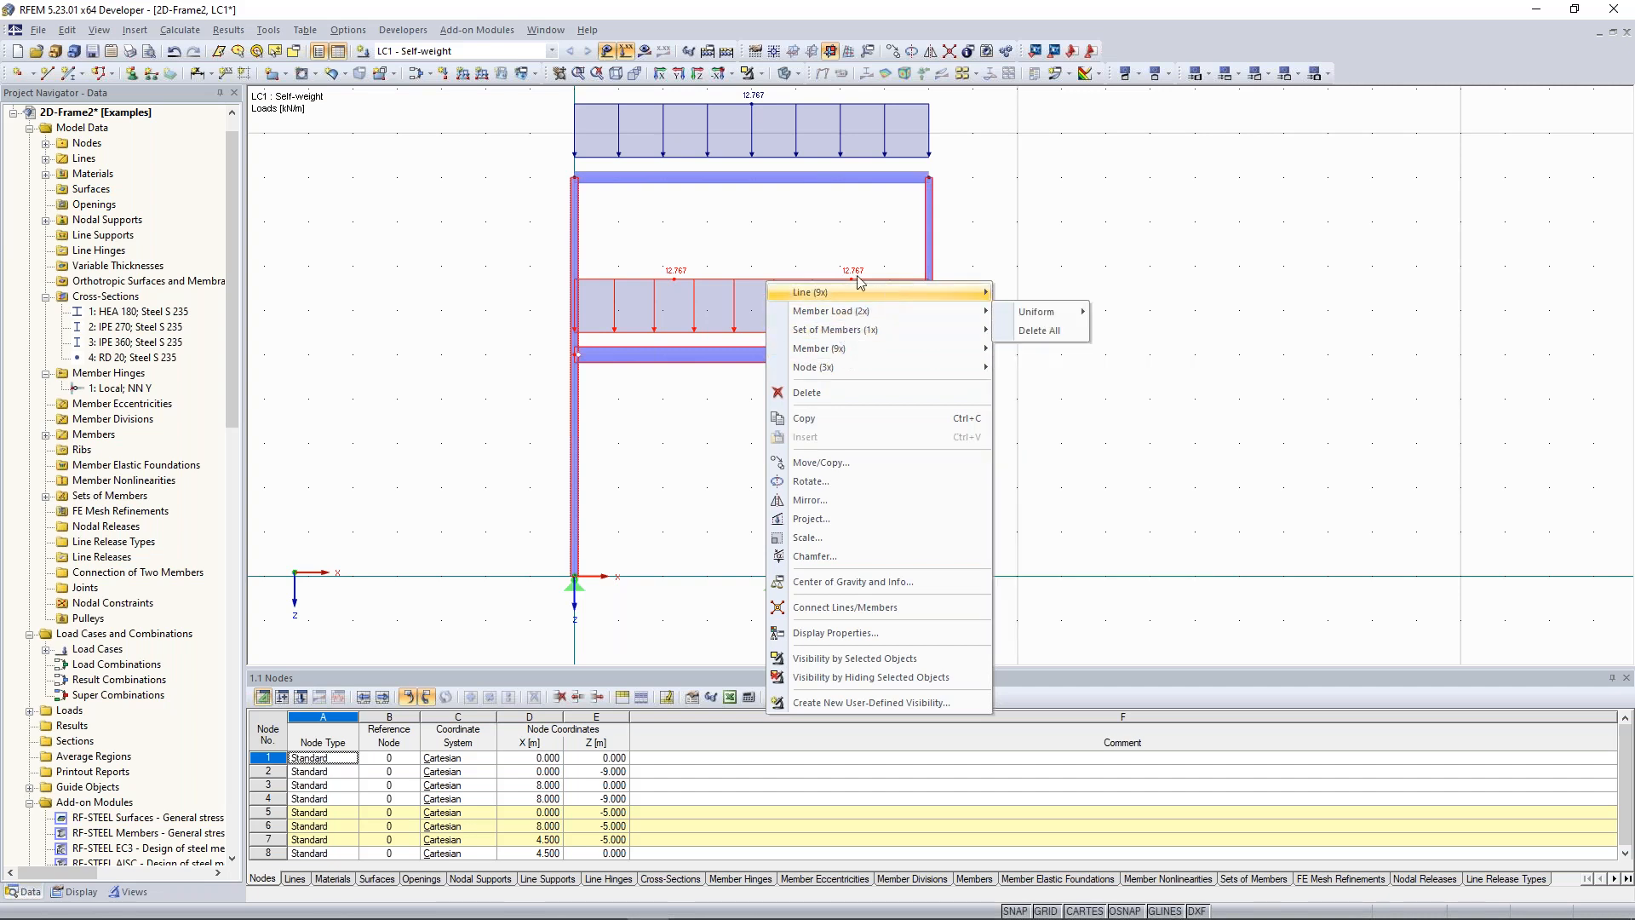
{"action": "mouse_move", "coordinate": [835, 317]}
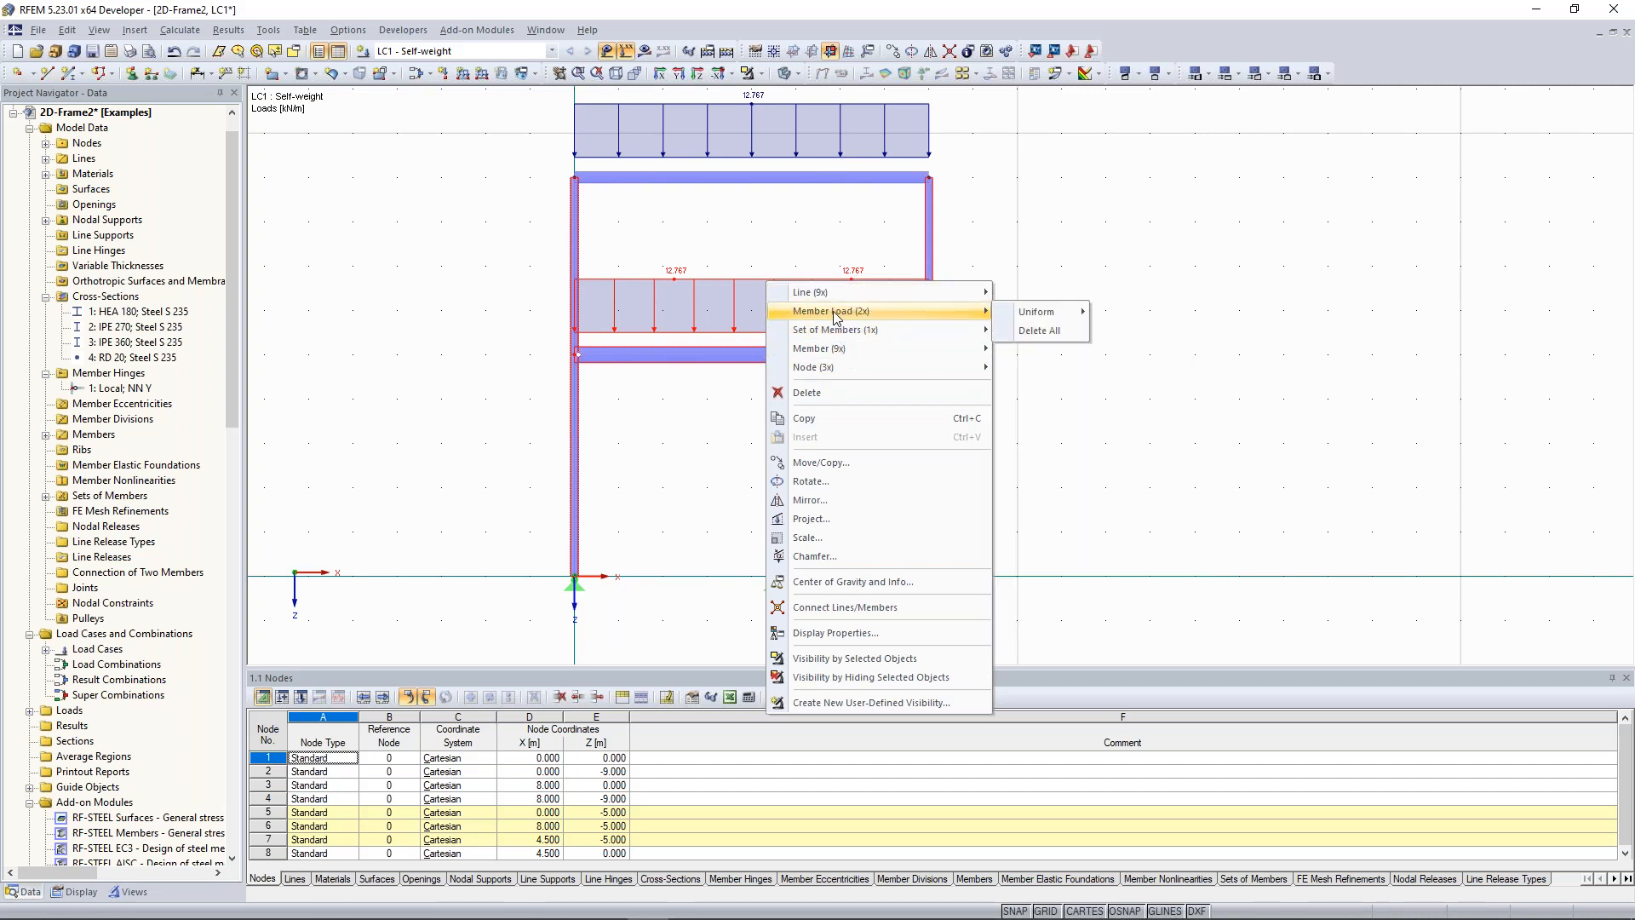
{"action": "mouse_move", "coordinate": [1031, 315]}
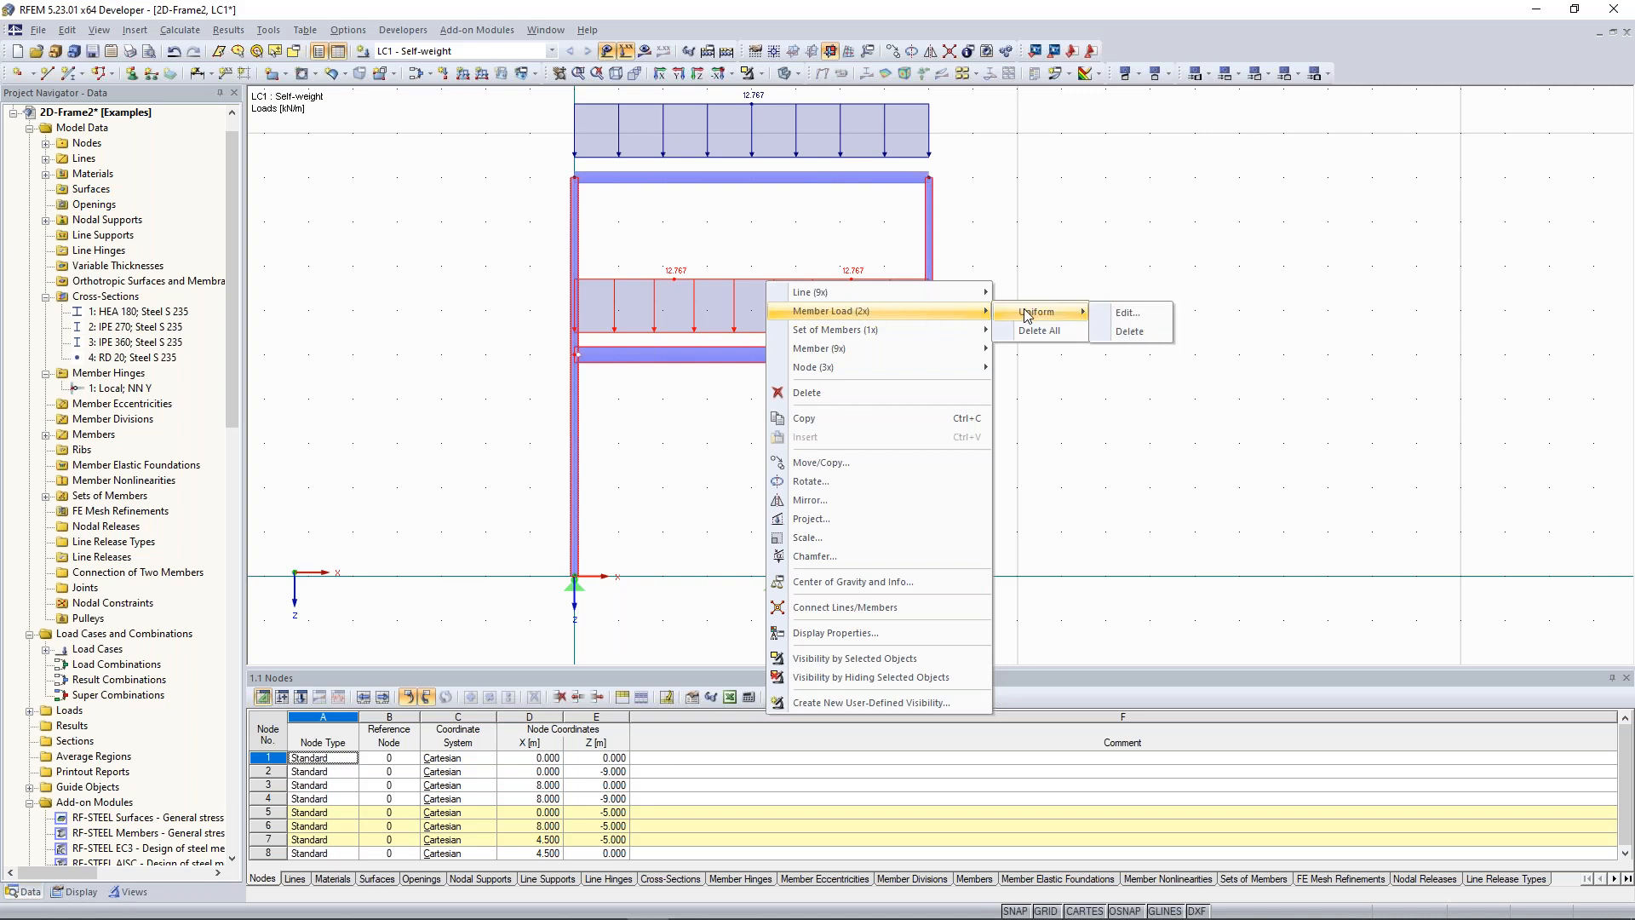
{"action": "left_click", "coordinate": [1127, 314]}
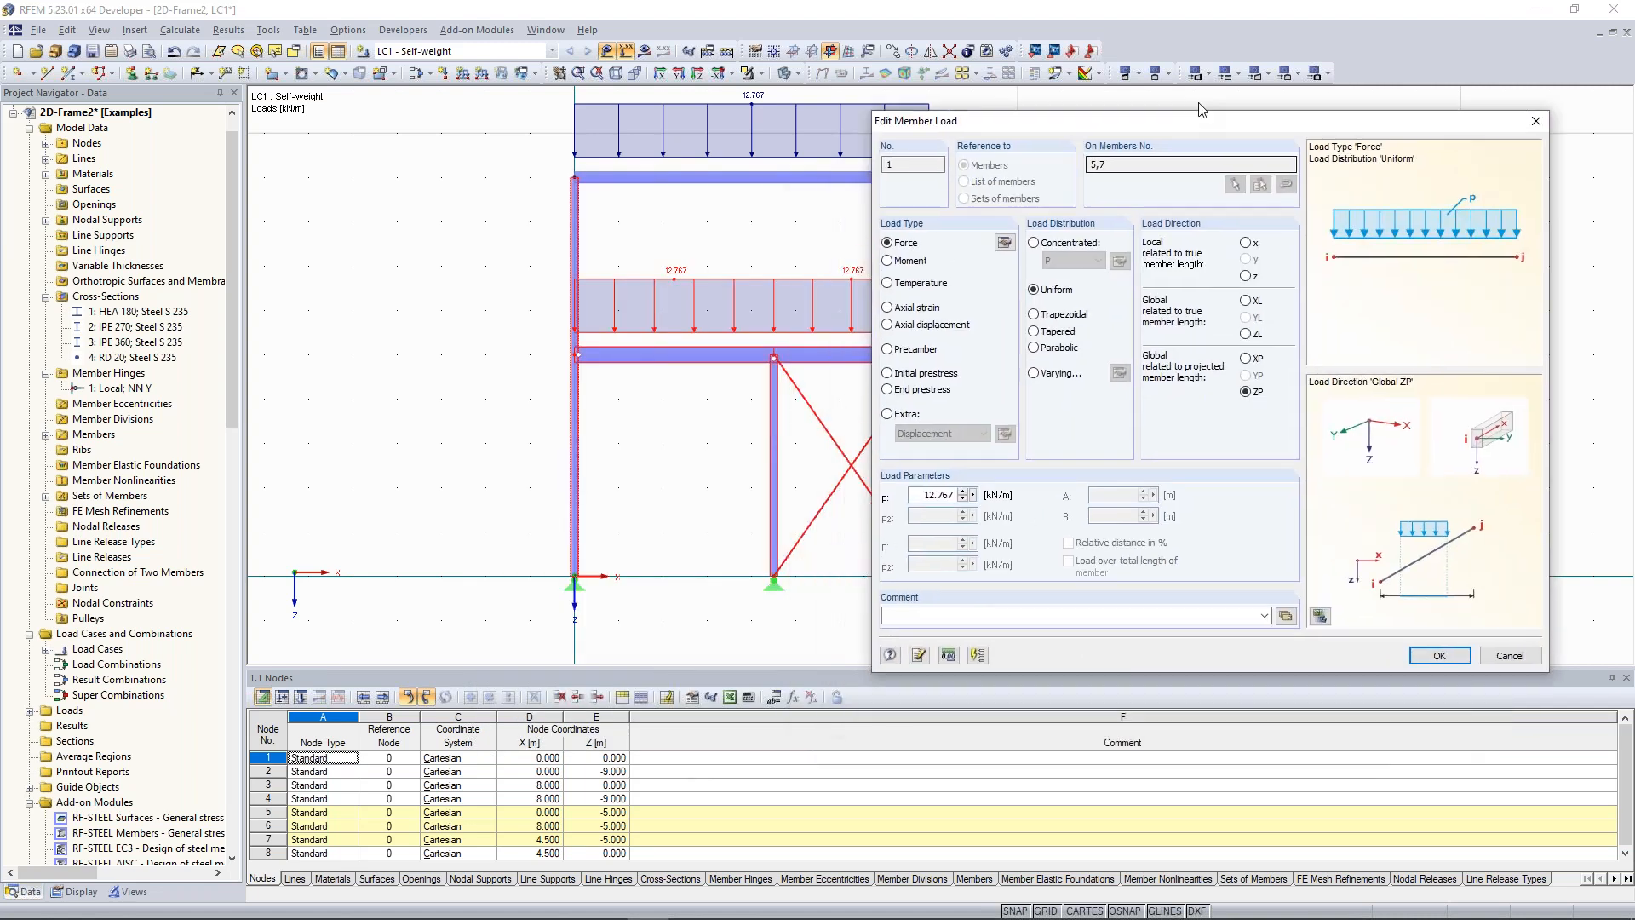
{"action": "double_click", "coordinate": [954, 469]}
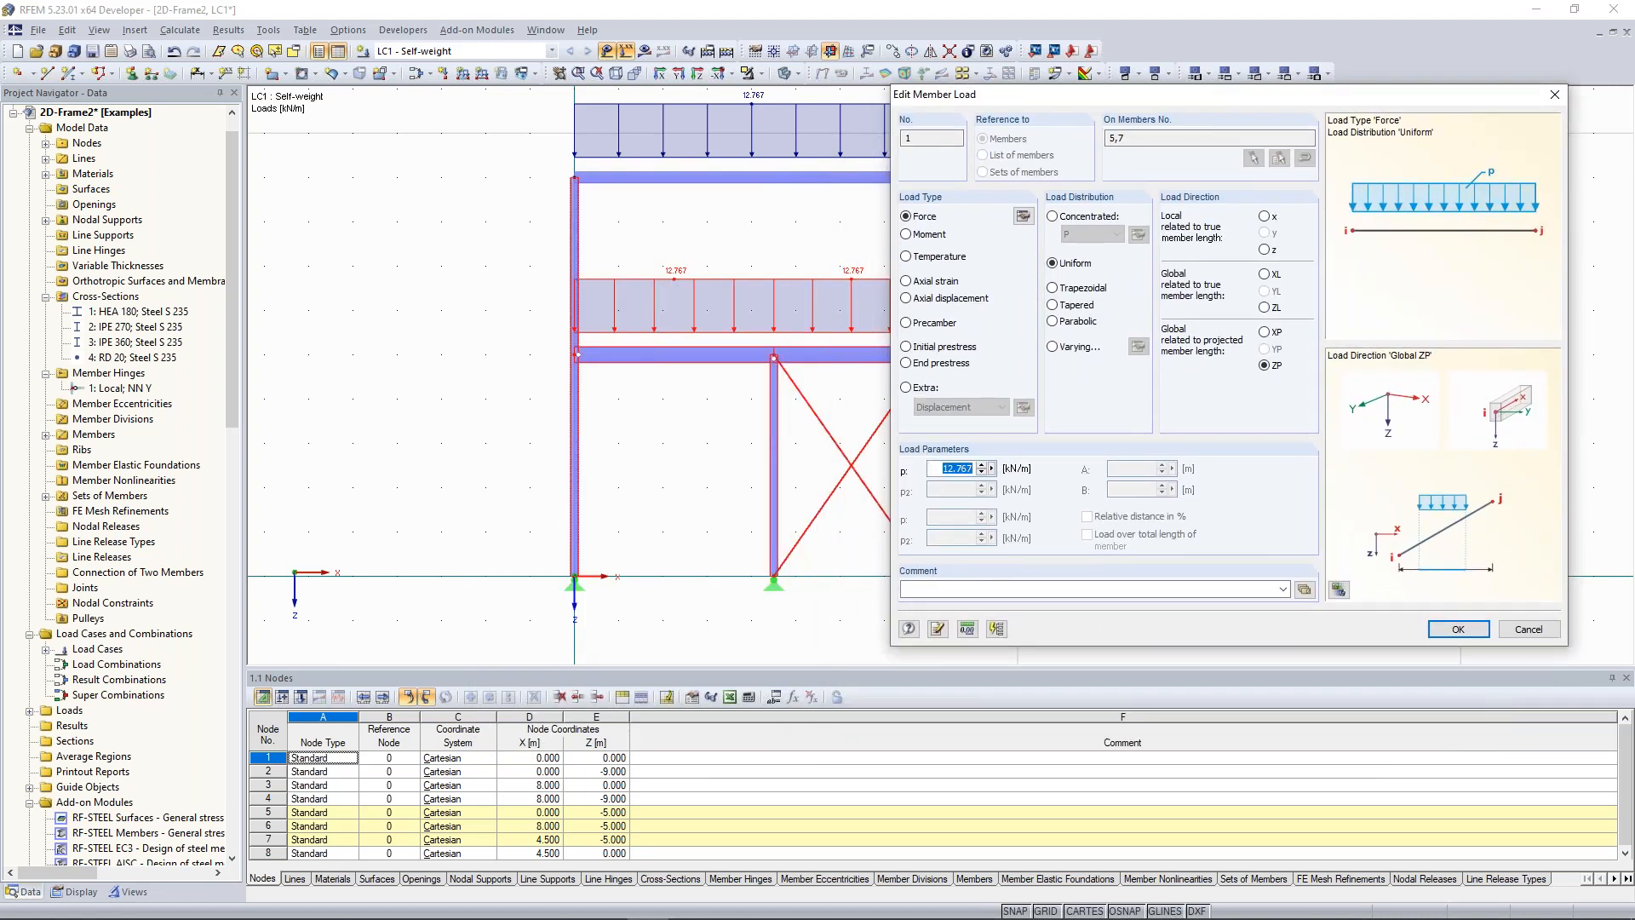
{"action": "type", "text": "68,371"}
{"action": "left_click", "coordinate": [1456, 630]}
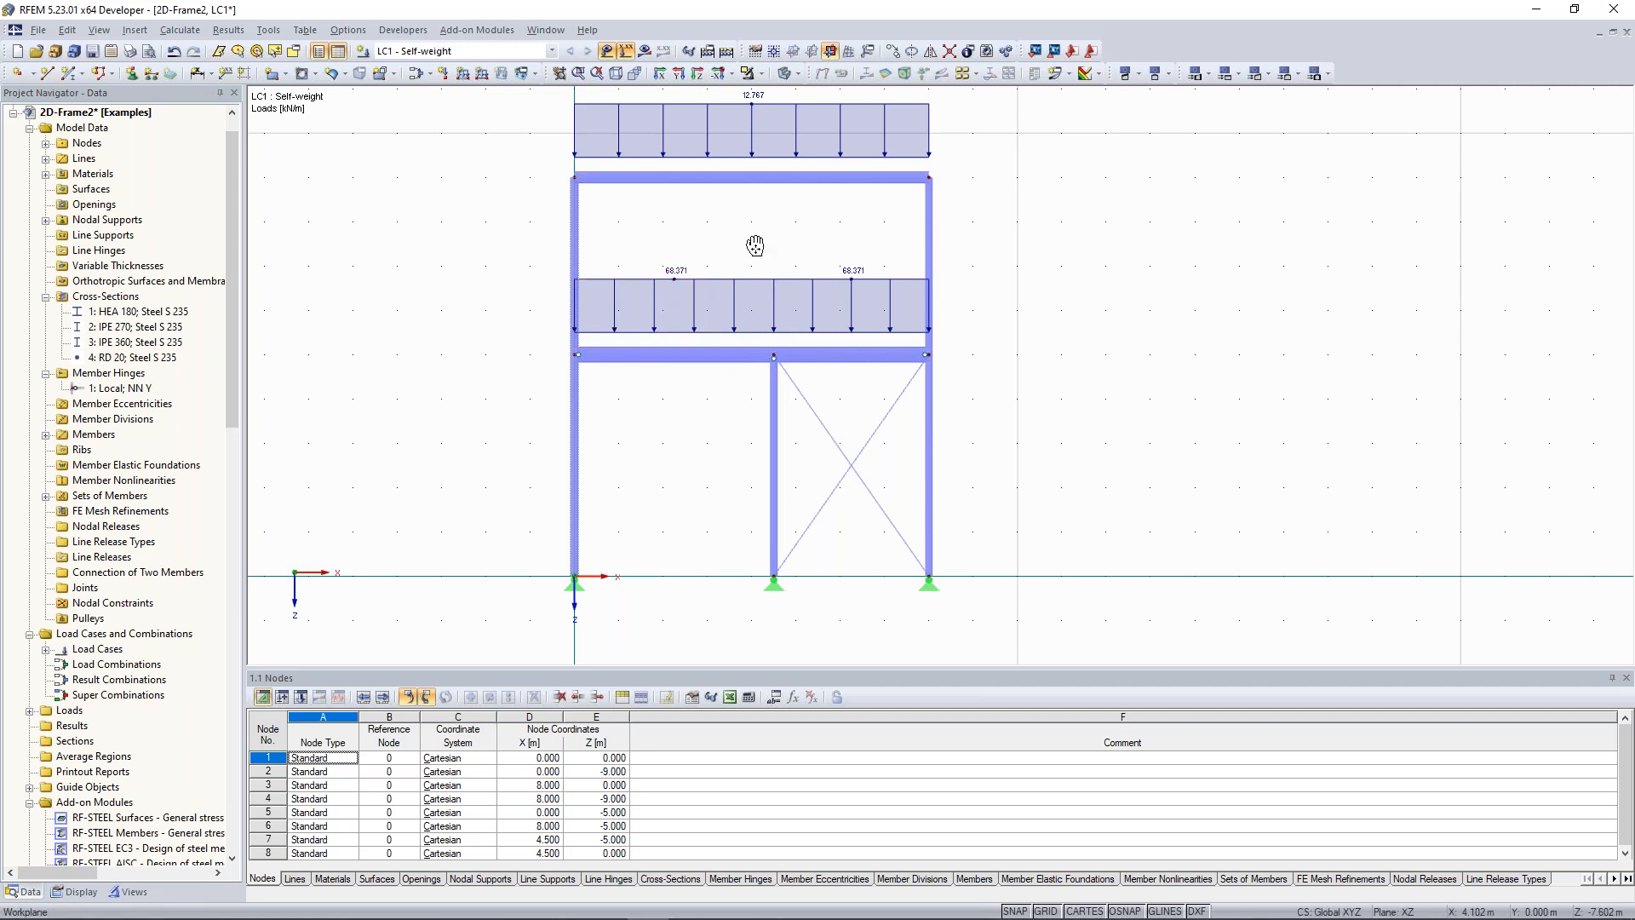
Apply downward nodal loads of 40 kN at the two upper corner nodes of the frame
{"action": "middle_click_drag", "start_coordinate": [755, 245], "coordinate": [757, 248]}
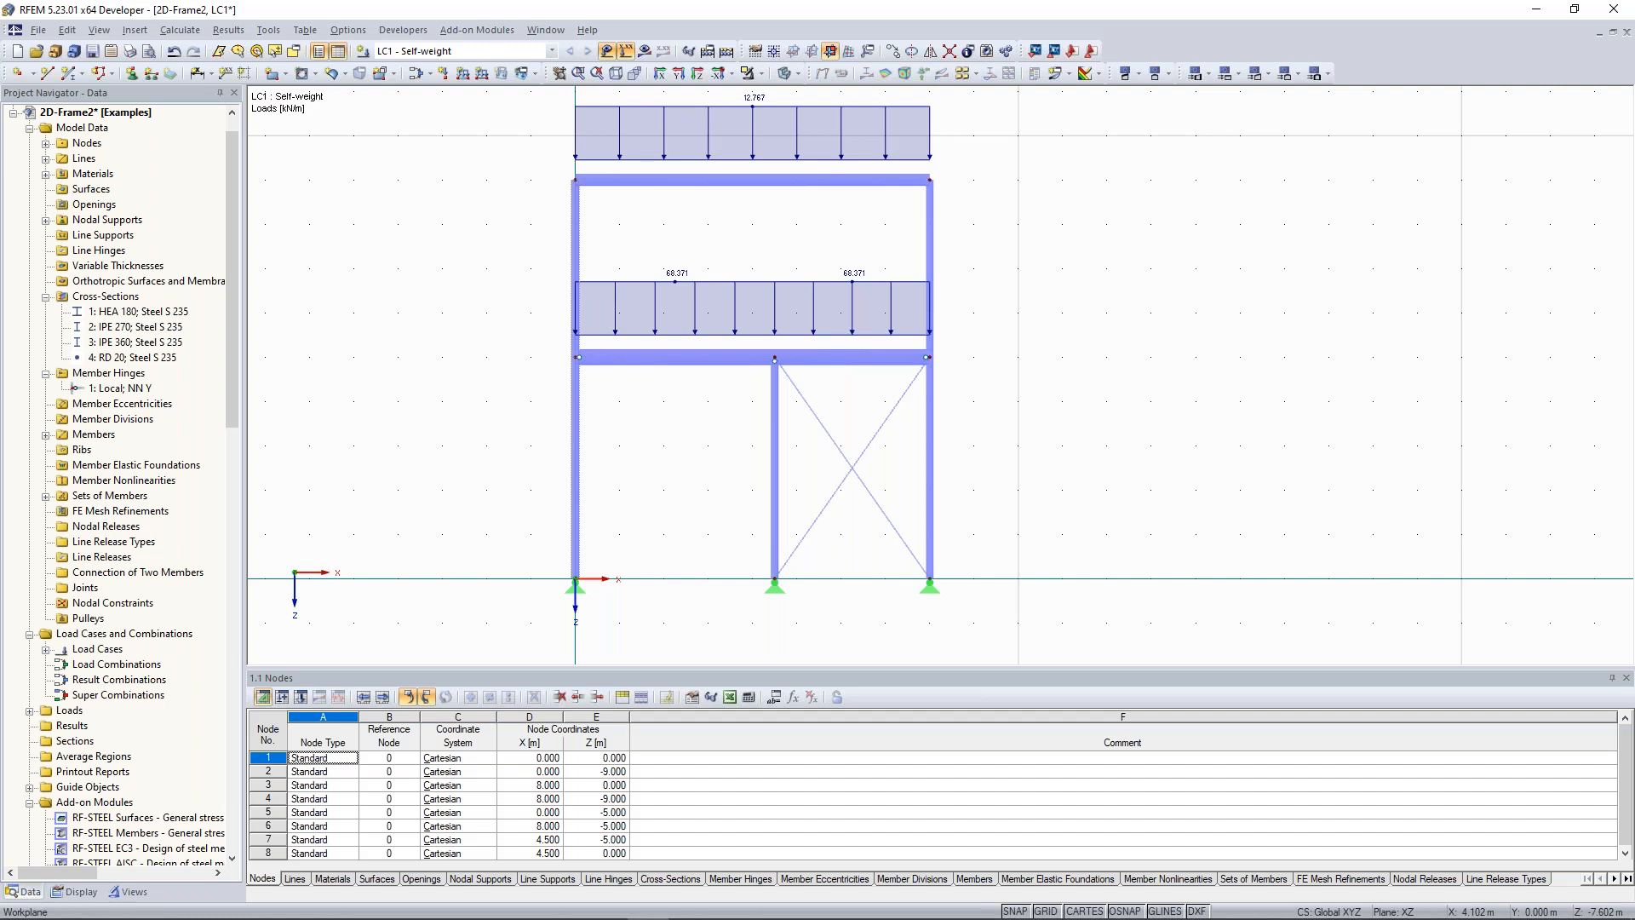
{"action": "middle_click_drag", "start_coordinate": [756, 243], "coordinate": [773, 270]}
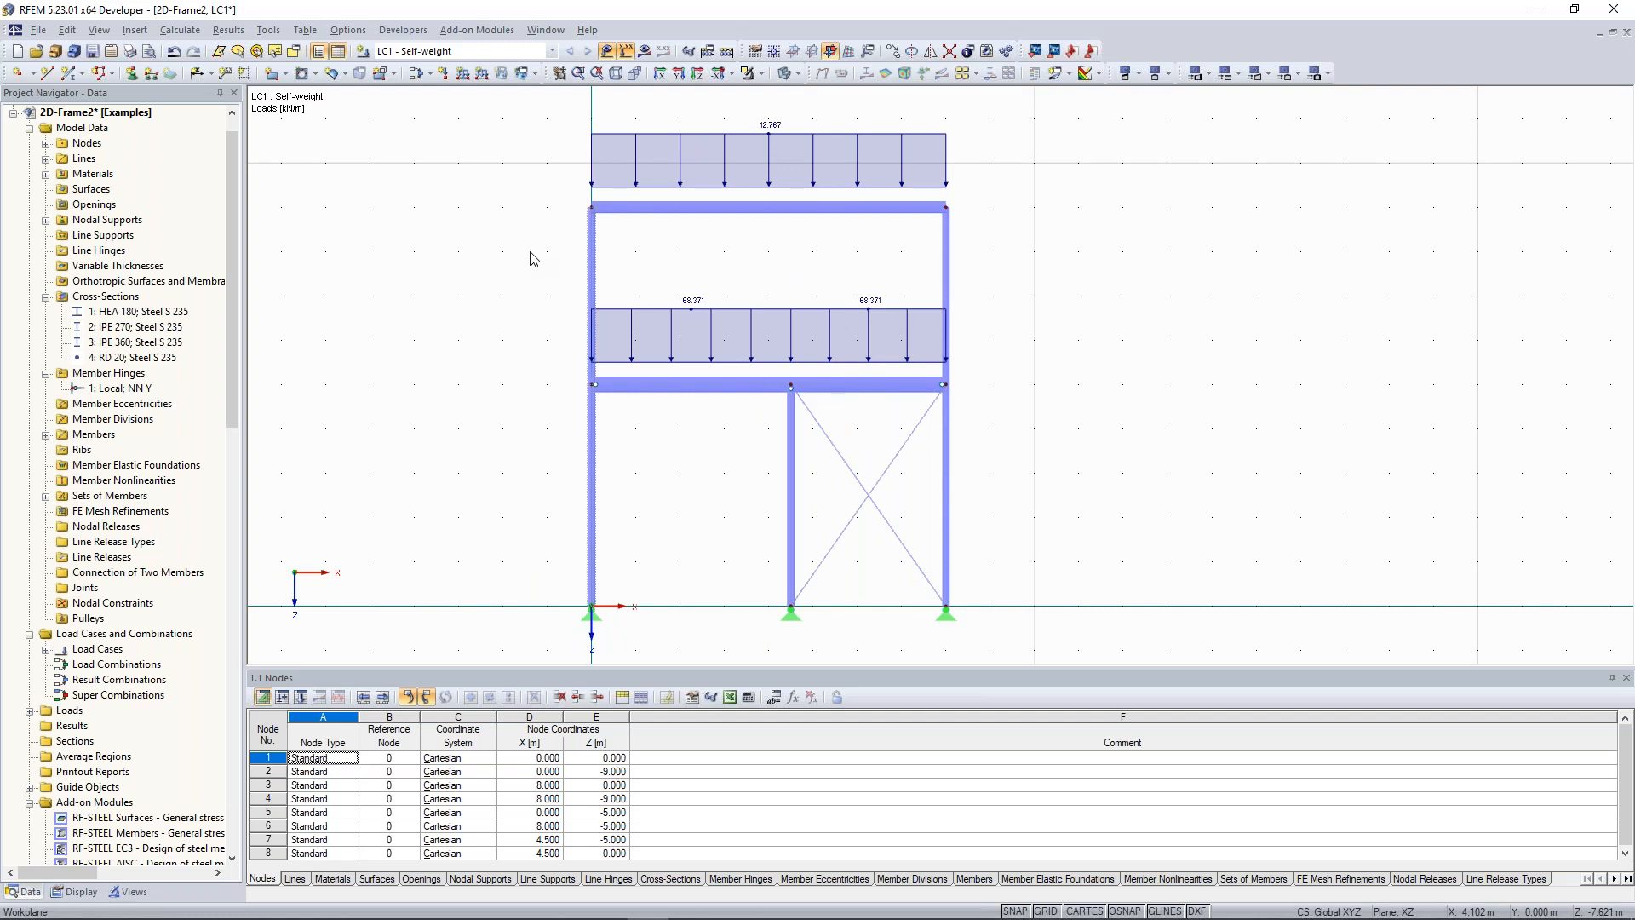
{"action": "middle_click_drag", "start_coordinate": [529, 253], "coordinate": [529, 300]}
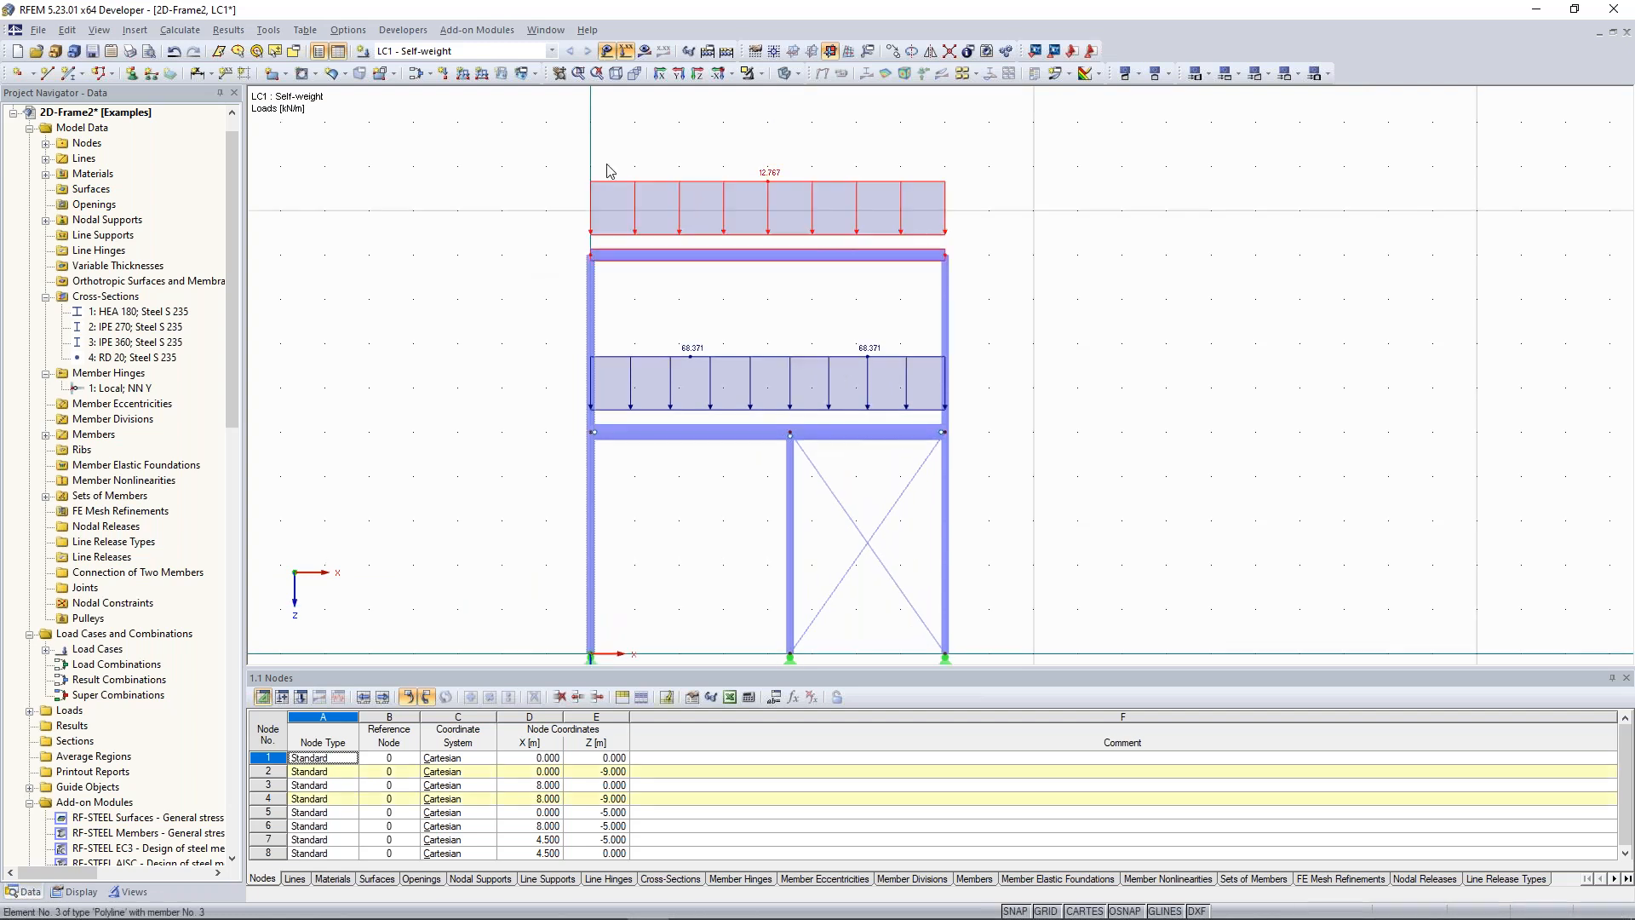
{"action": "left_click", "coordinate": [443, 75]}
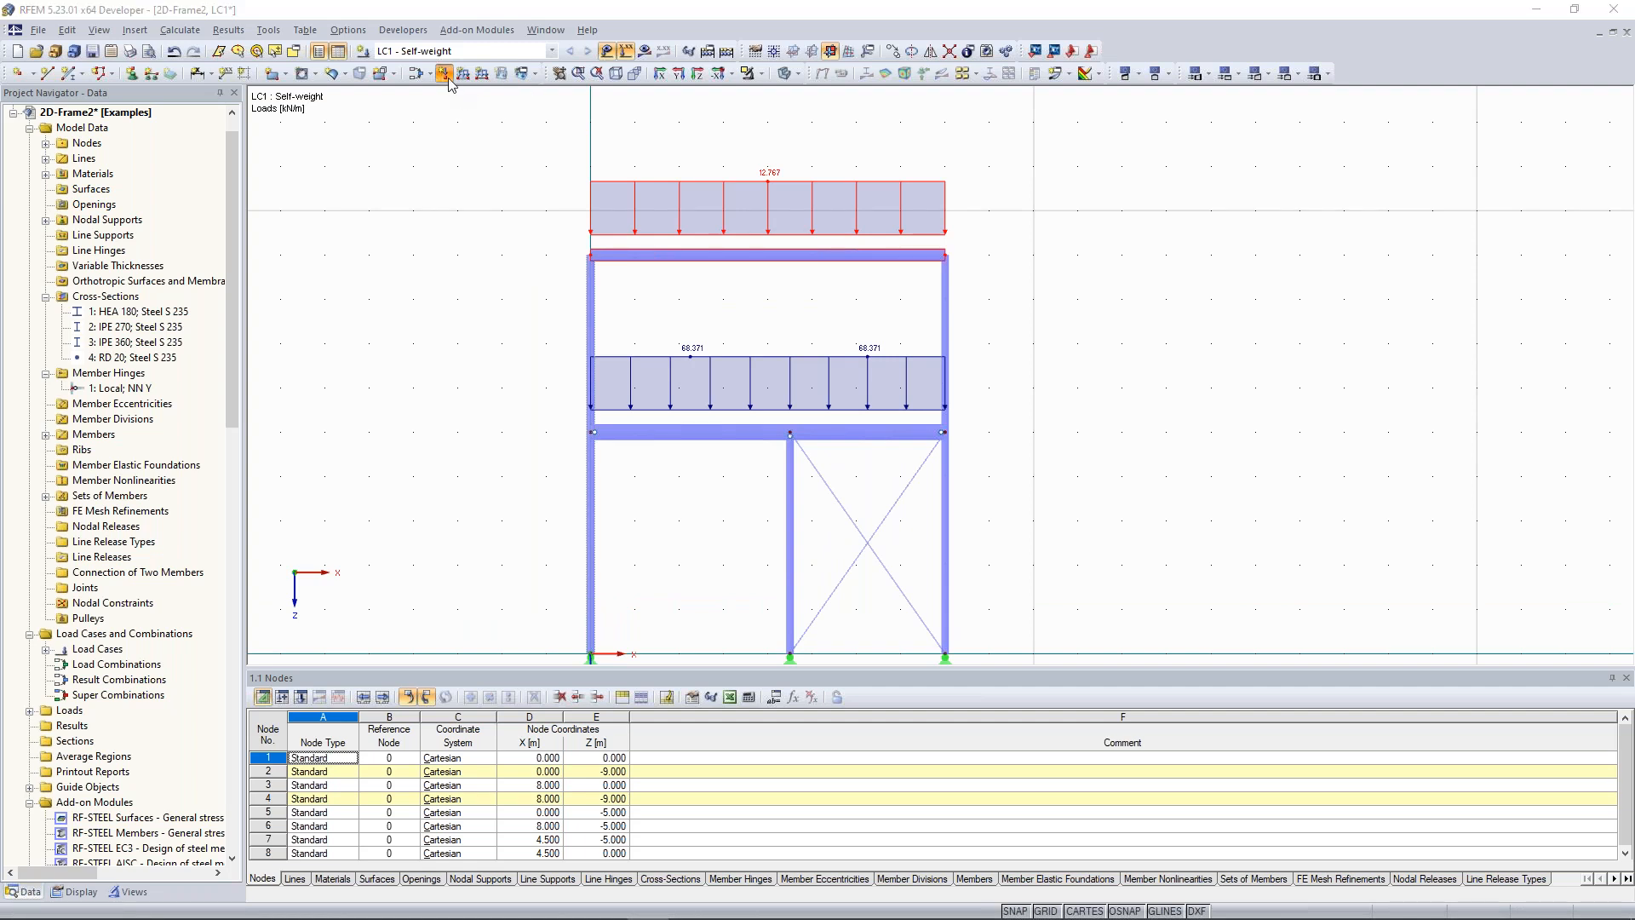
{"action": "mouse_move", "coordinate": [1086, 155]}
{"action": "left_mouse_down"}
{"action": "mouse_move", "coordinate": [1146, 112]}
{"action": "mouse_move", "coordinate": [1065, 152]}
{"action": "left_mouse_up"}
{"action": "left_click", "coordinate": [1091, 157]}
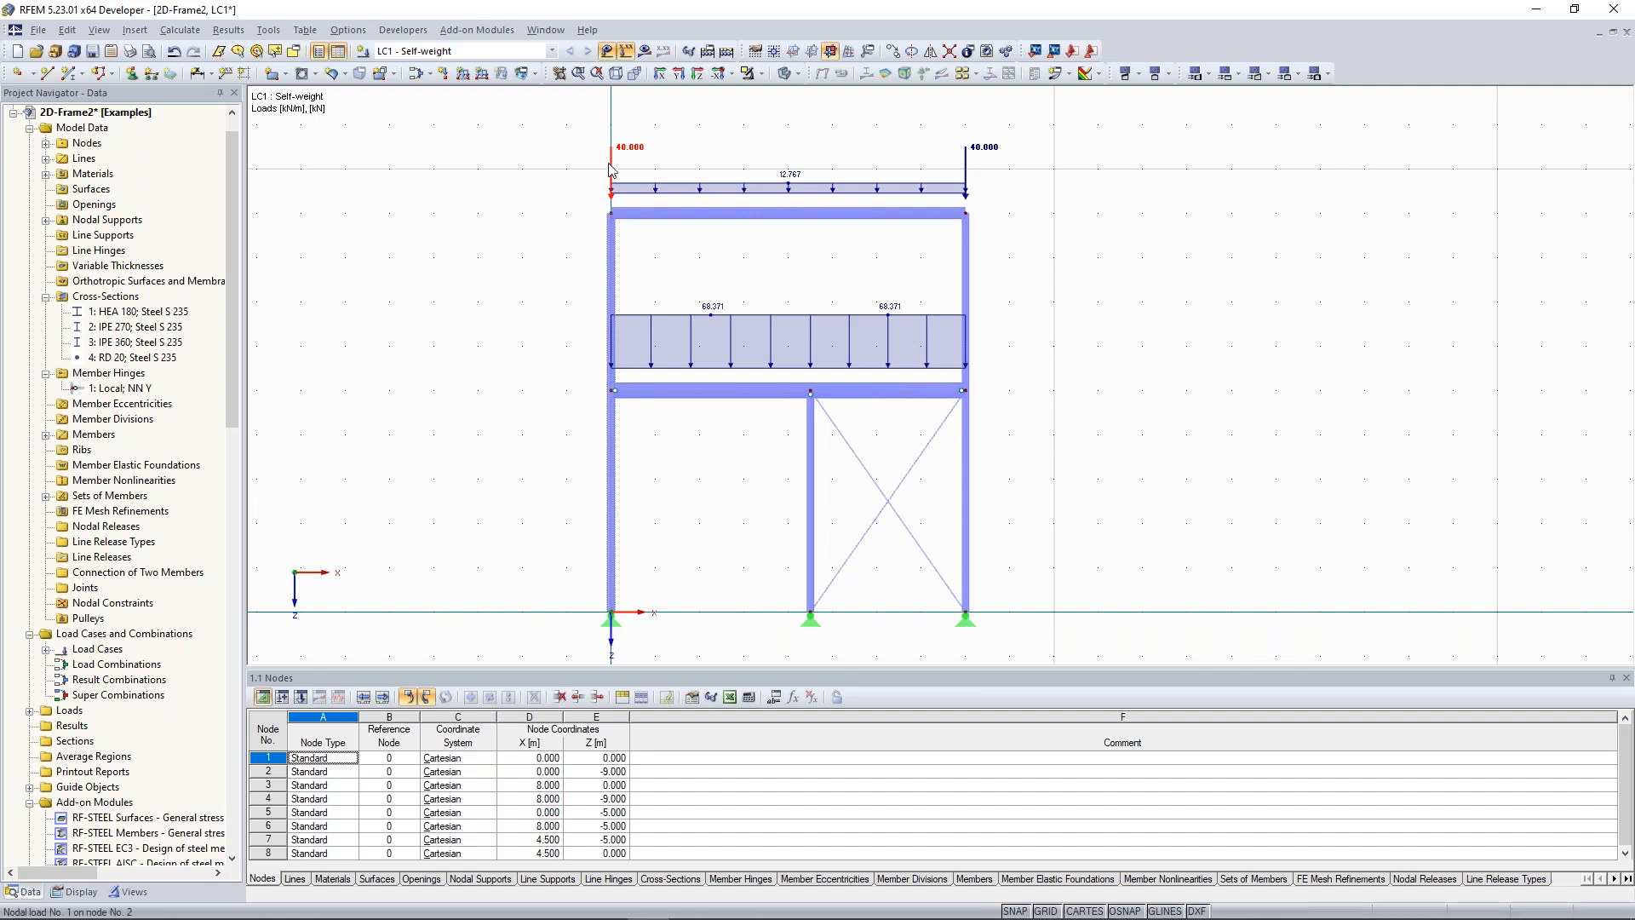
Copy the 40 kN nodal load to the left, middle and right nodes of the intermediate beam
{"action": "left_click_drag", "start_coordinate": [610, 164], "coordinate": [612, 391], "text": "ctrl"}
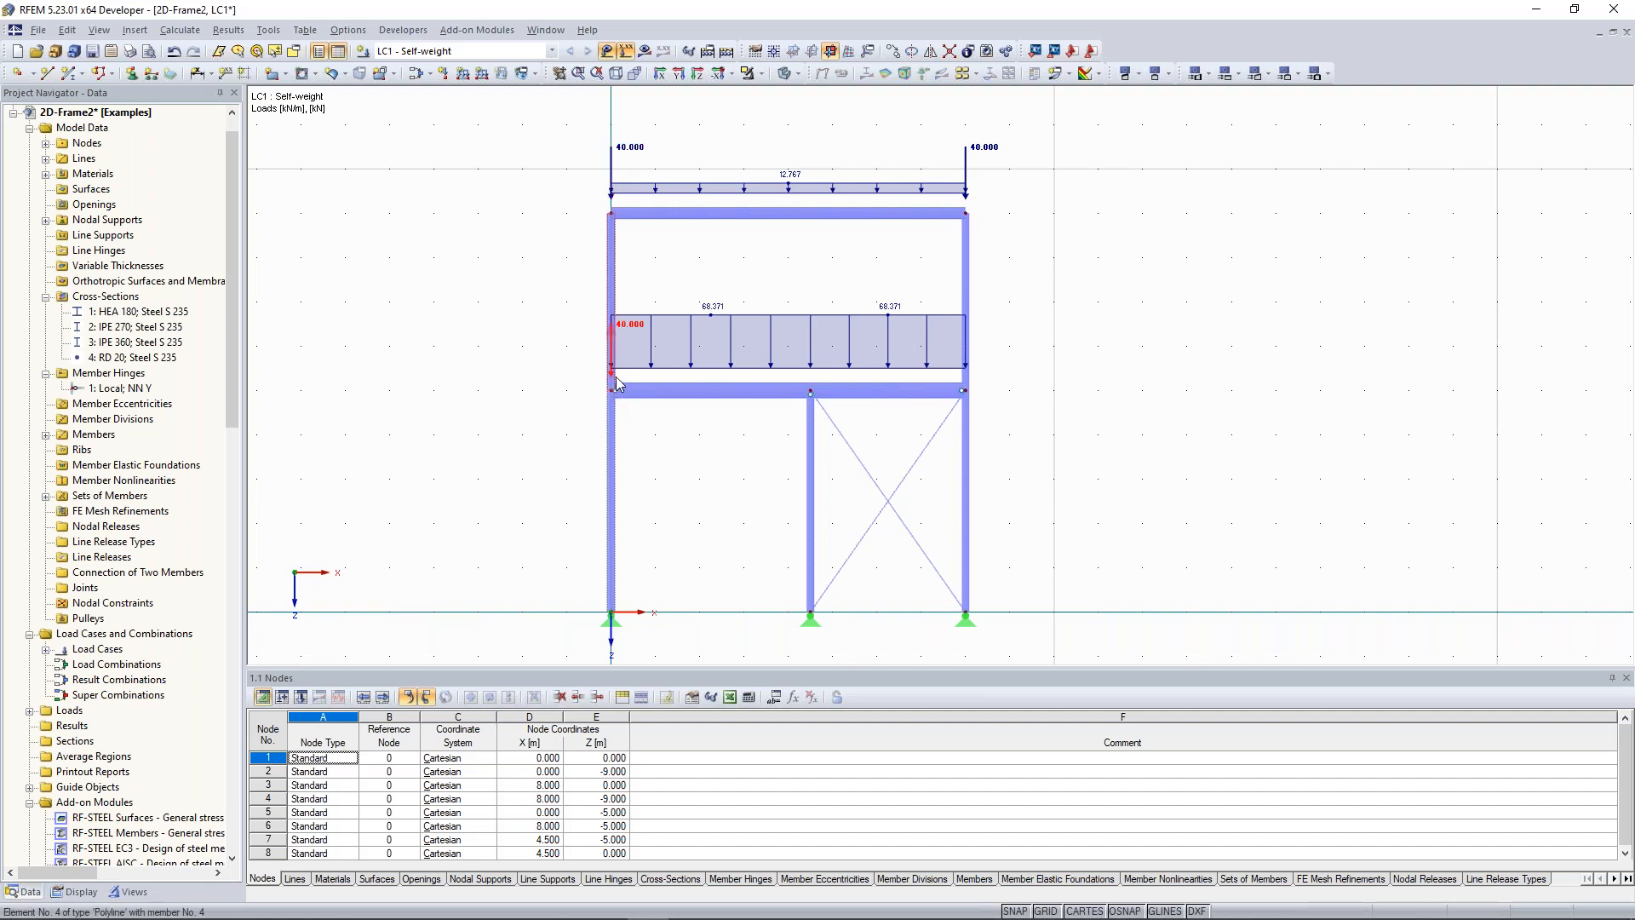
{"action": "left_click_drag", "start_coordinate": [632, 330], "coordinate": [969, 393], "text": "ctrl"}
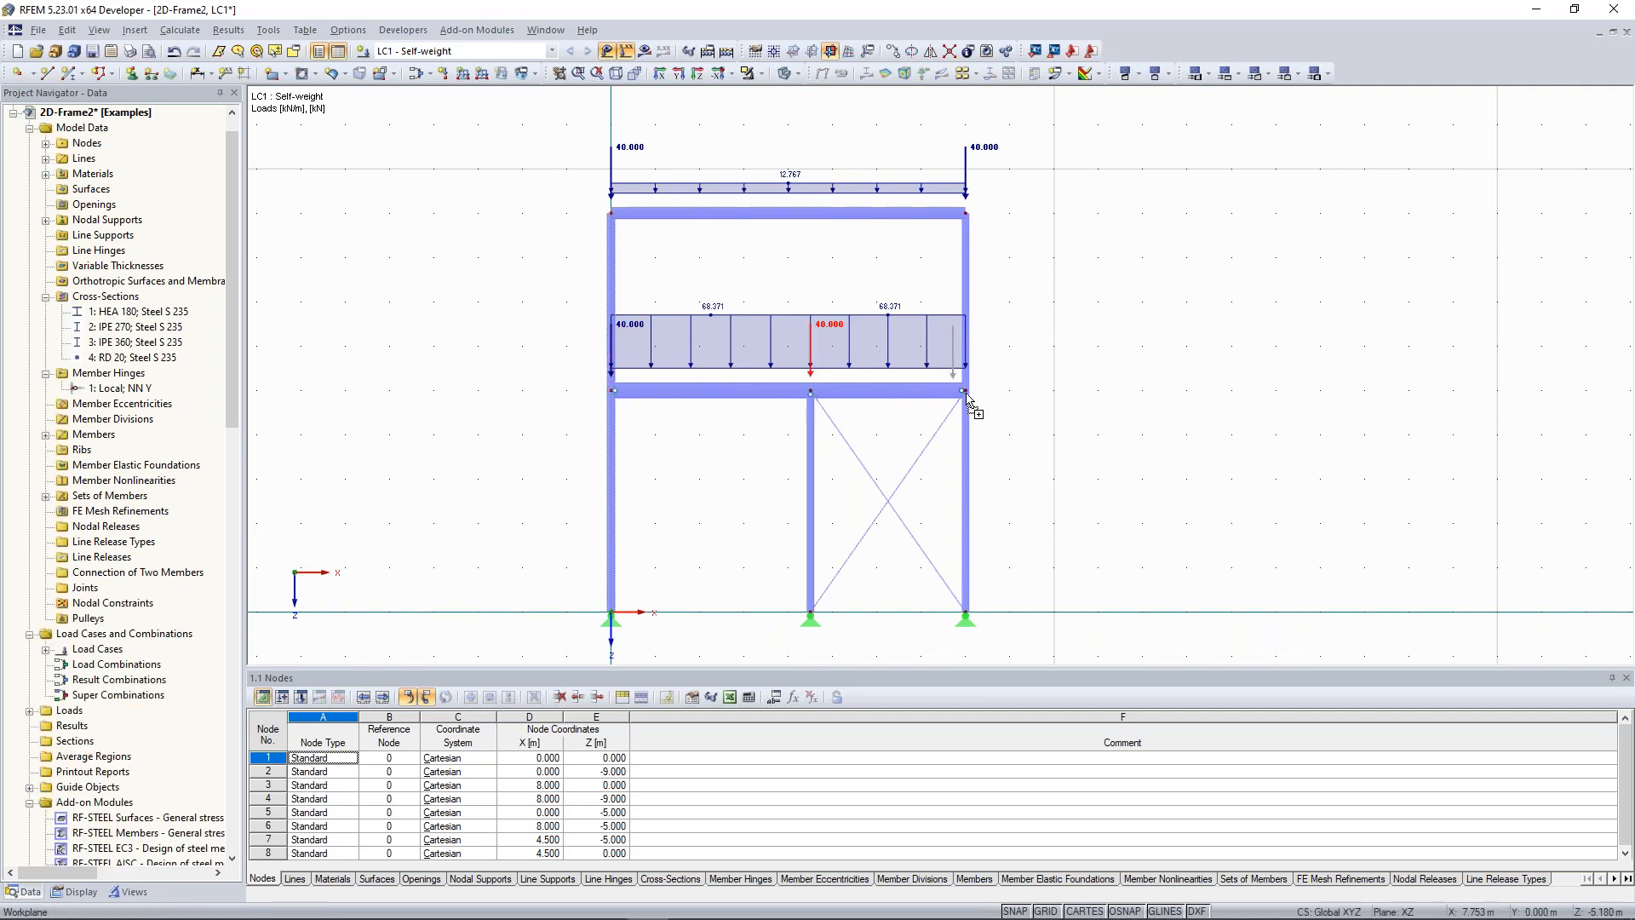
{"action": "left_click", "coordinate": [1098, 369]}
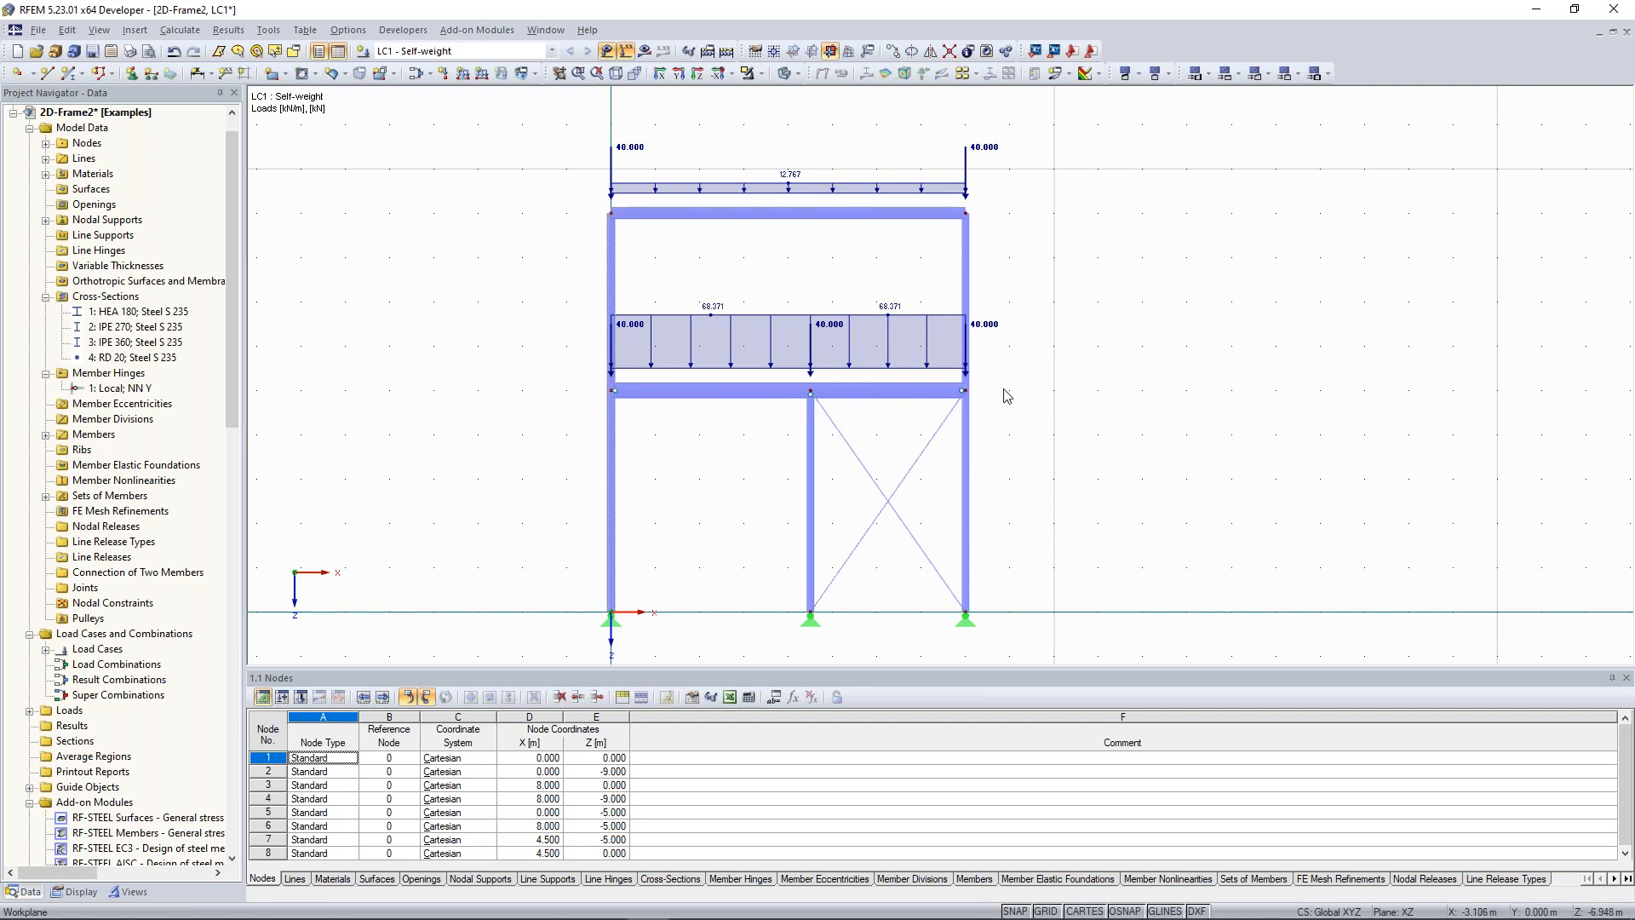
Set the vertical nodal load PZ at the three nodes of the intermediate beam to 2.4 kN
{"action": "middle_click_drag", "start_coordinate": [1024, 391], "coordinate": [1034, 373]}
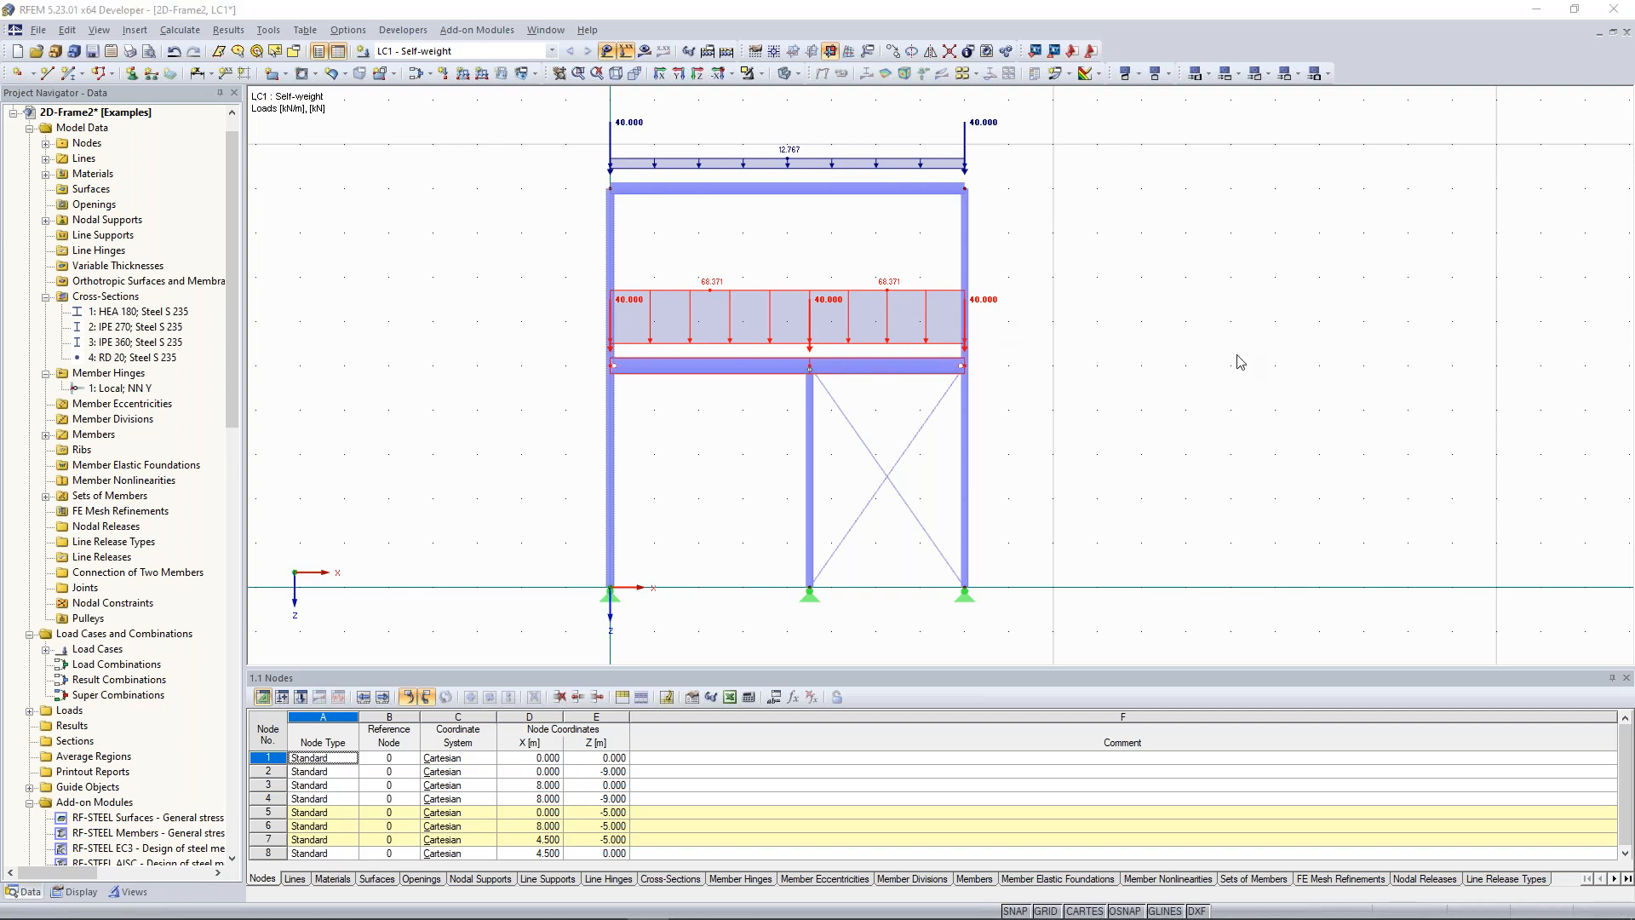
{"action": "double_click", "coordinate": [611, 338]}
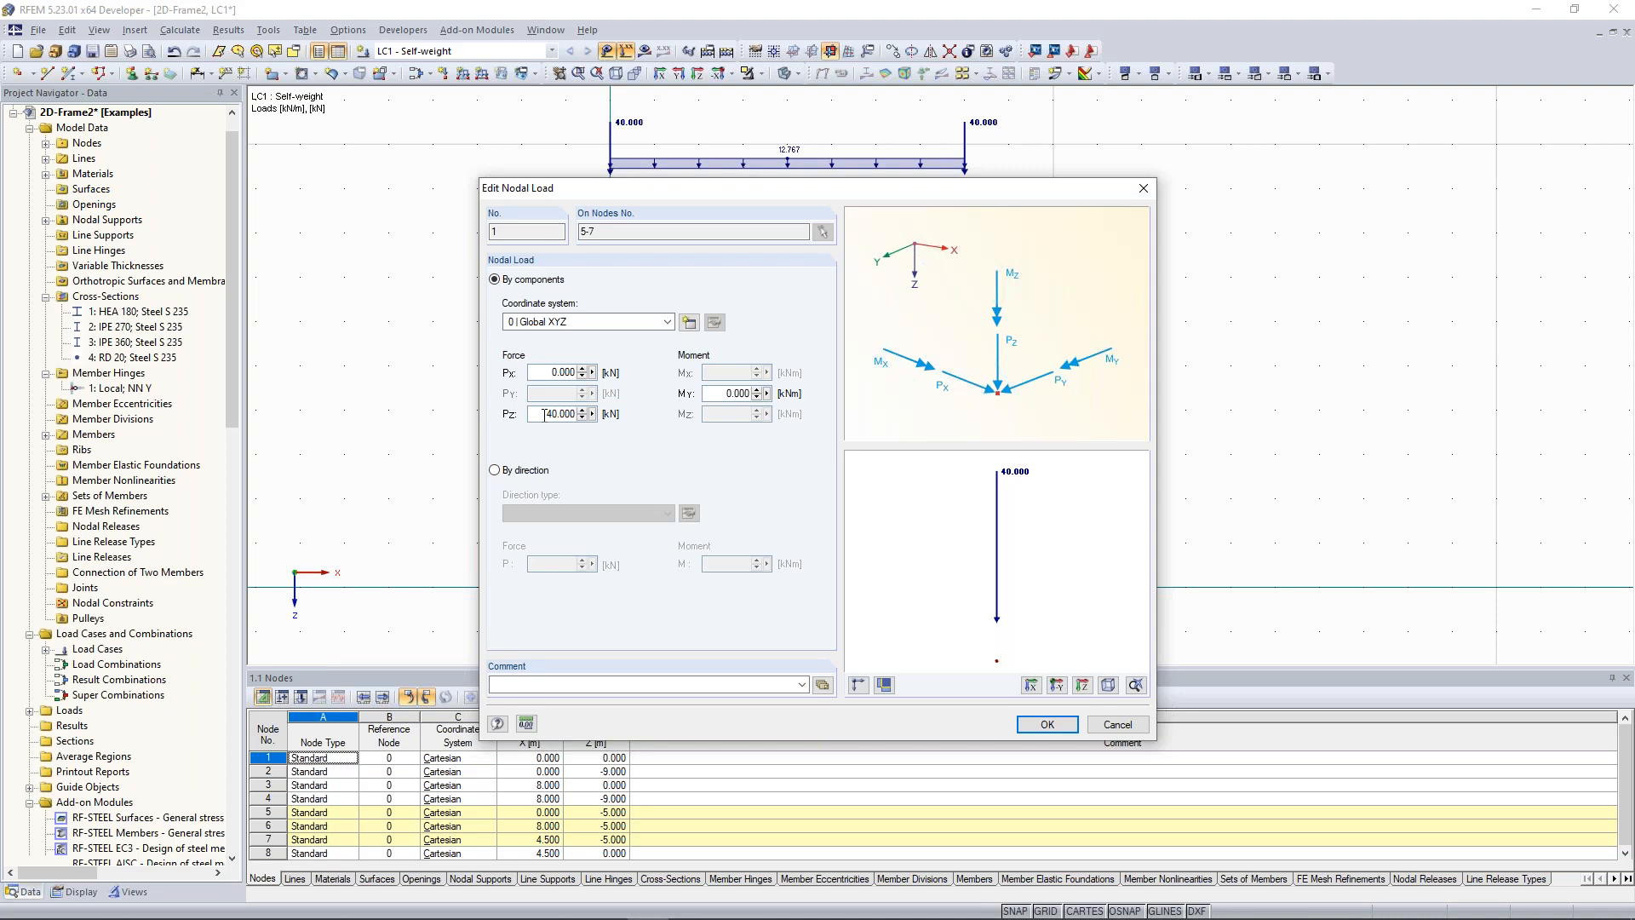
{"action": "left_click_drag", "start_coordinate": [544, 414], "coordinate": [592, 417]}
{"action": "type", "text": "2.4"}
{"action": "left_click", "coordinate": [1047, 724]}
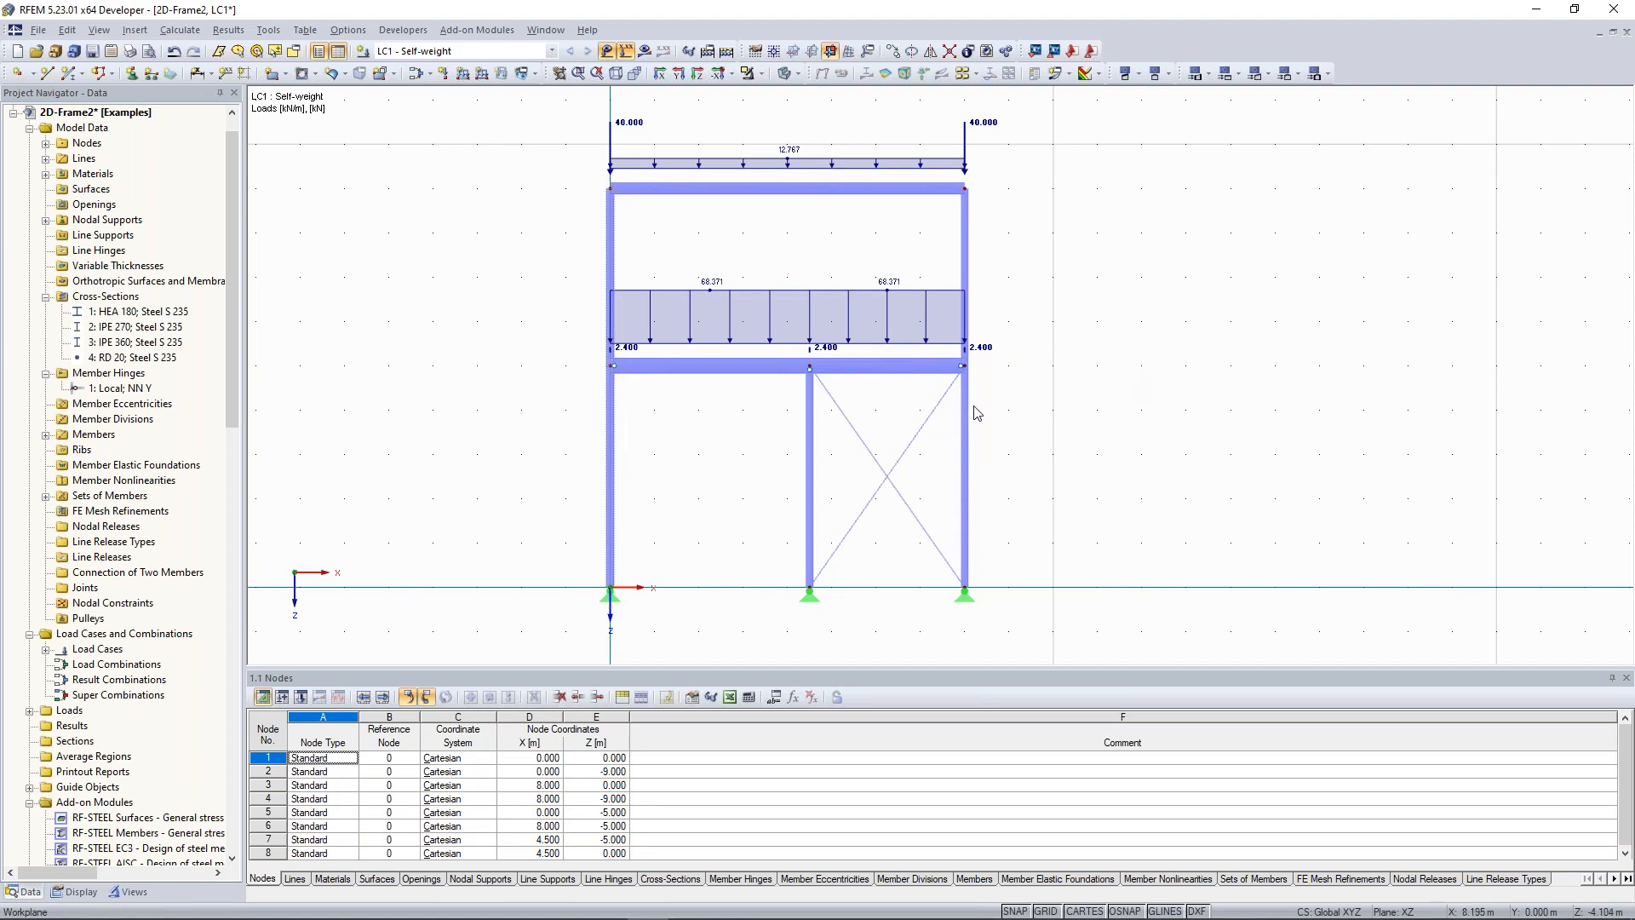
{"action": "middle_click_drag", "start_coordinate": [1014, 356], "coordinate": [1024, 341]}
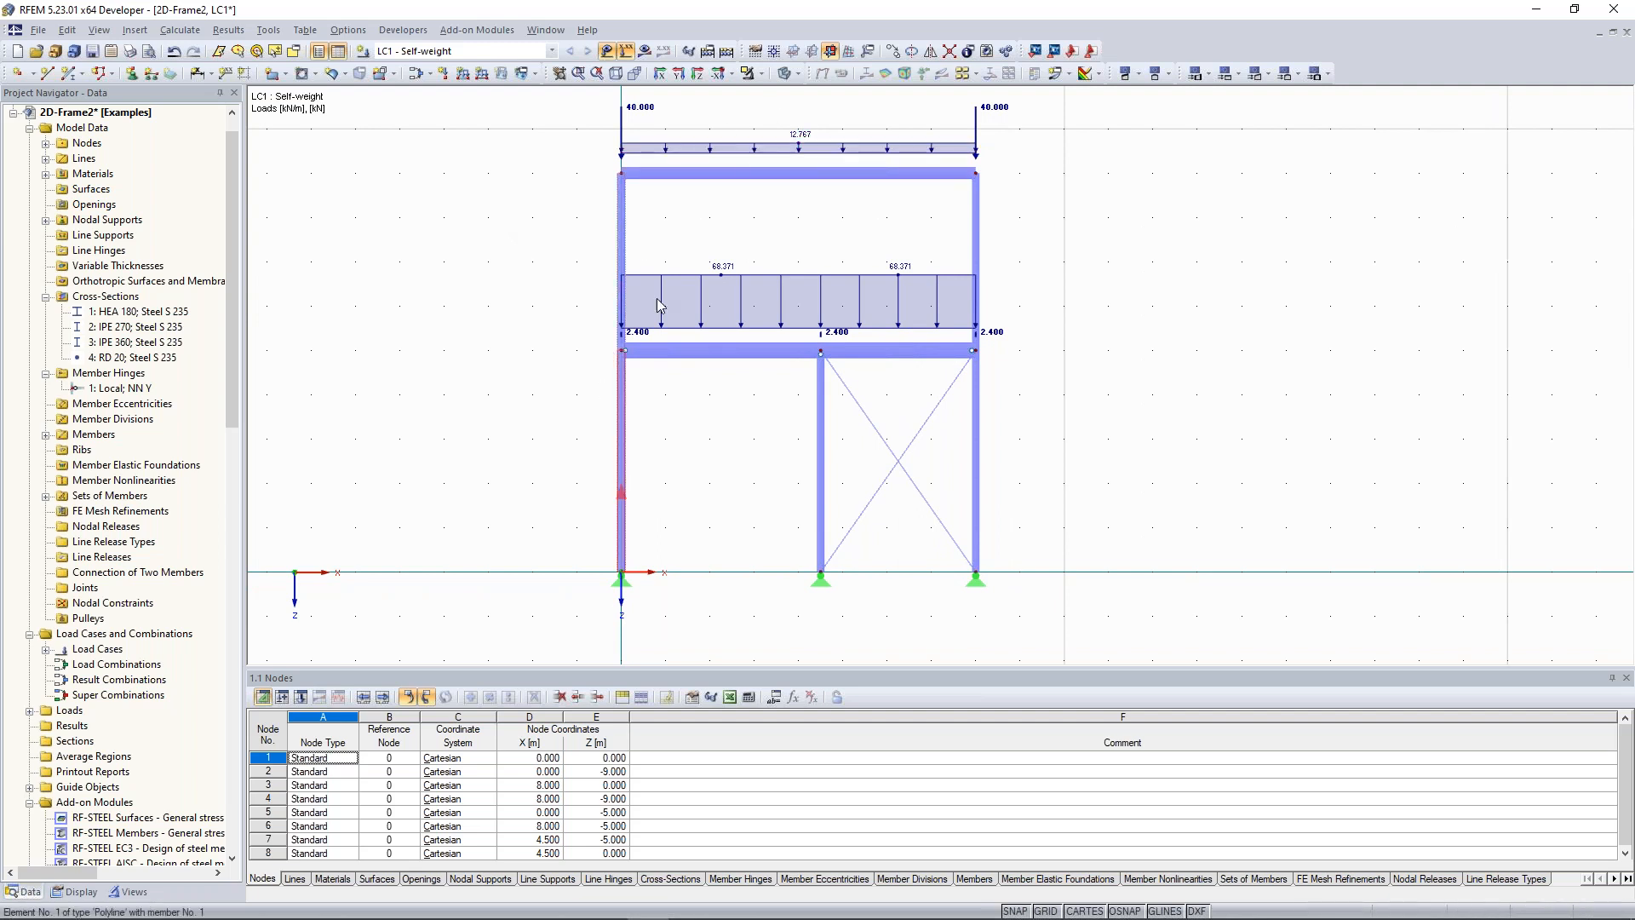
Apply a uniform member load of 2.7 kN/m in global direction XP to the lower and upper members of the right column
{"action": "middle_click_drag", "start_coordinate": [527, 296], "coordinate": [487, 315]}
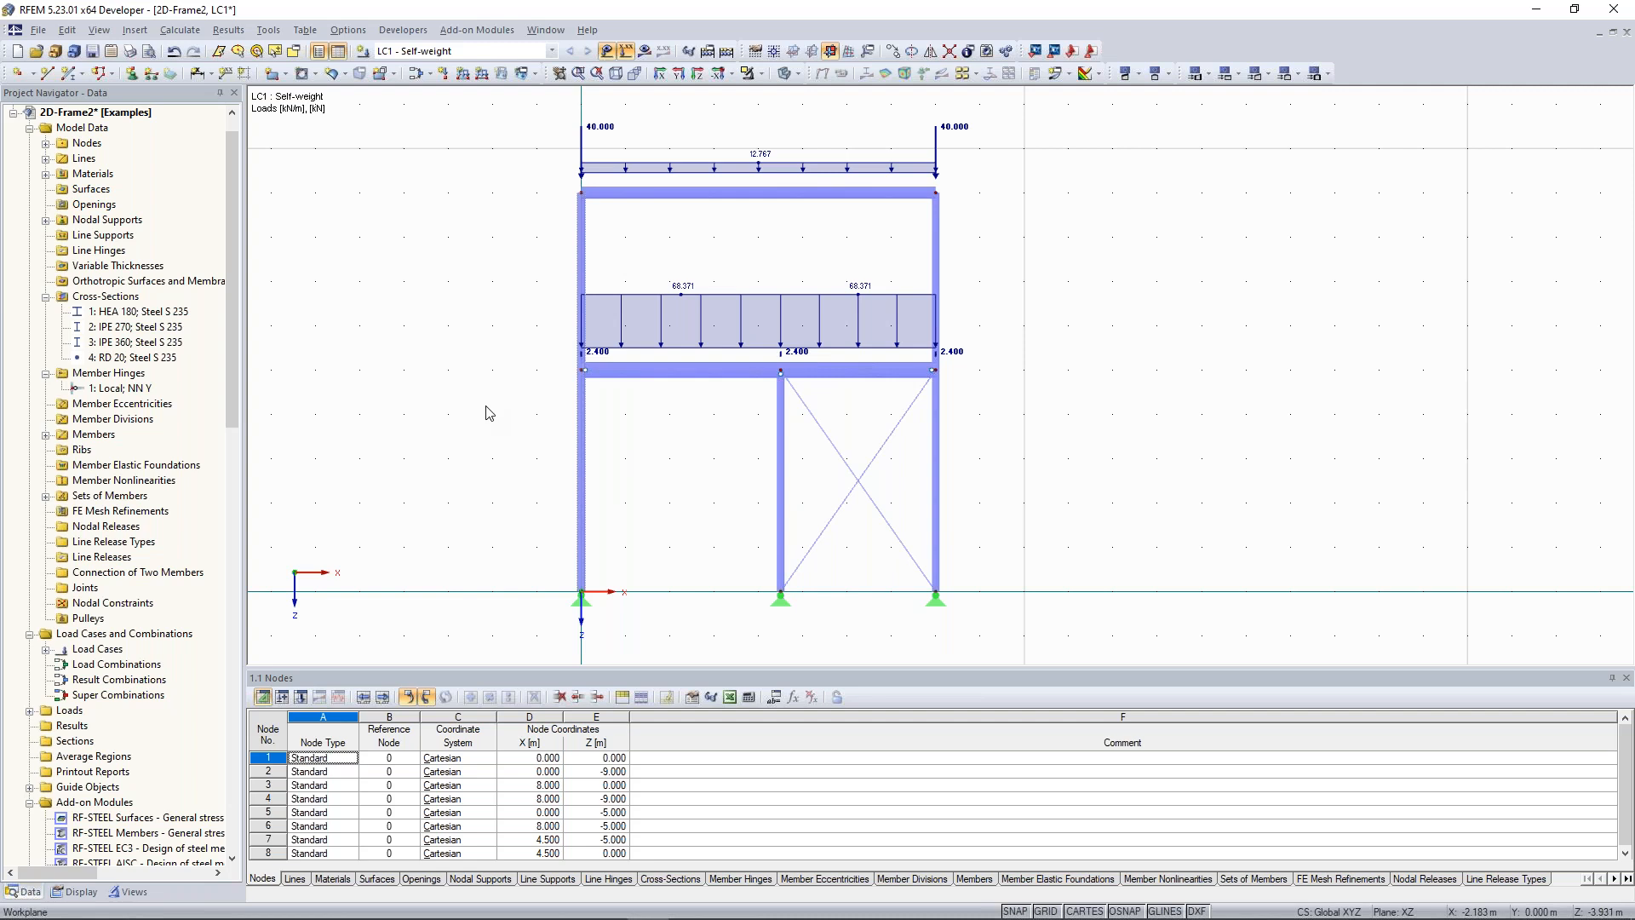
{"action": "middle_click_drag", "start_coordinate": [480, 423], "coordinate": [455, 451]}
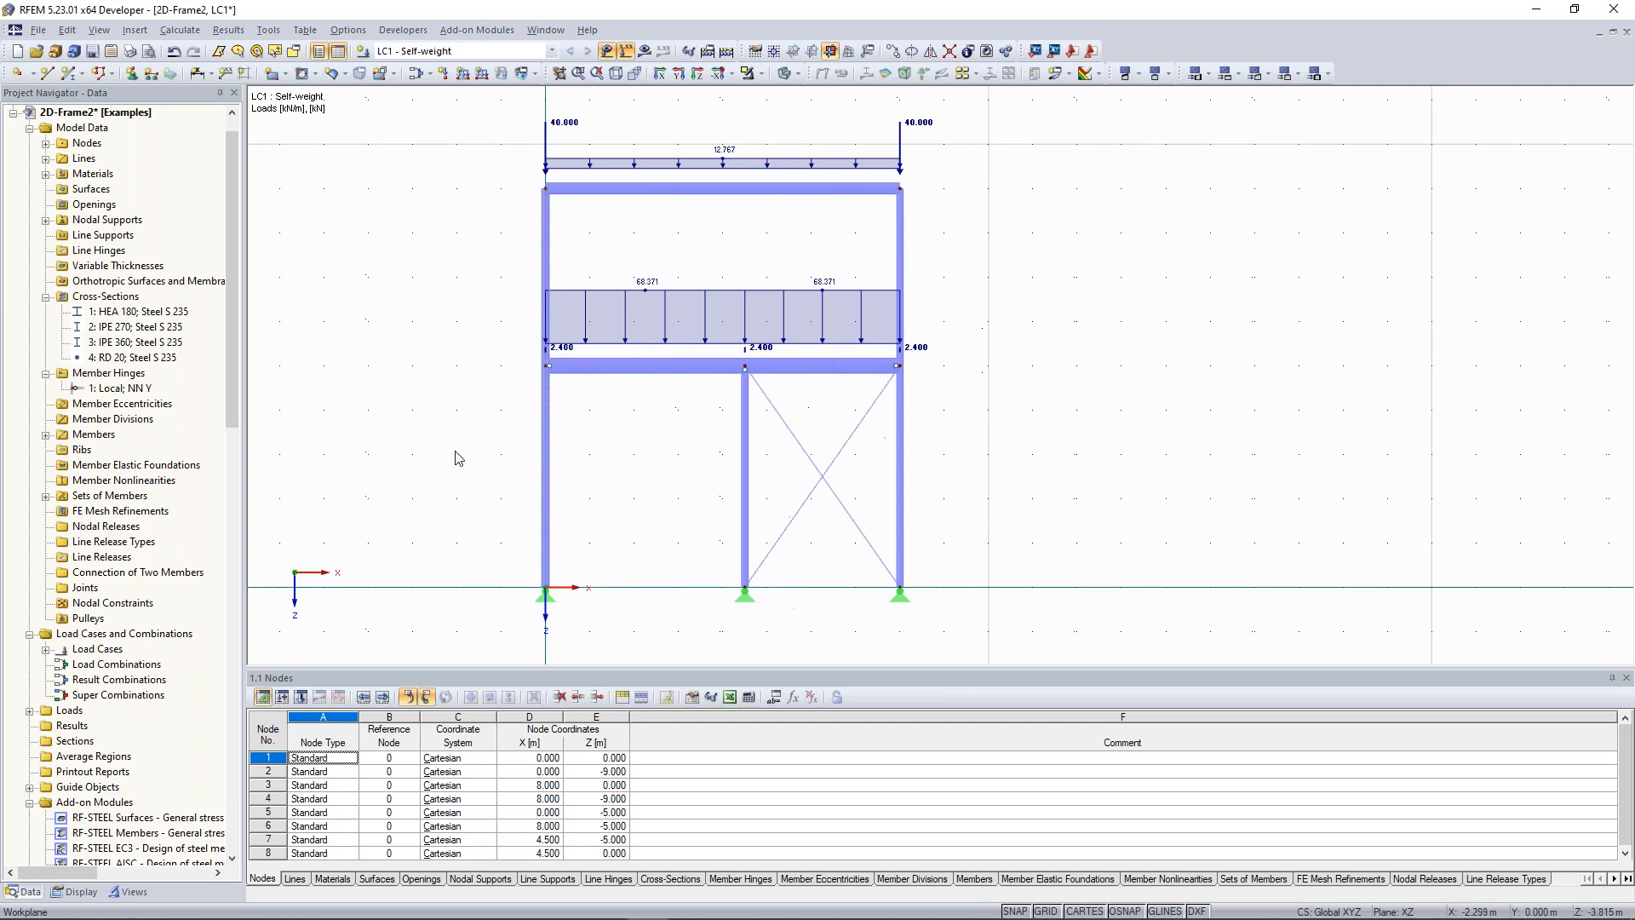
{"action": "left_click", "coordinate": [463, 74]}
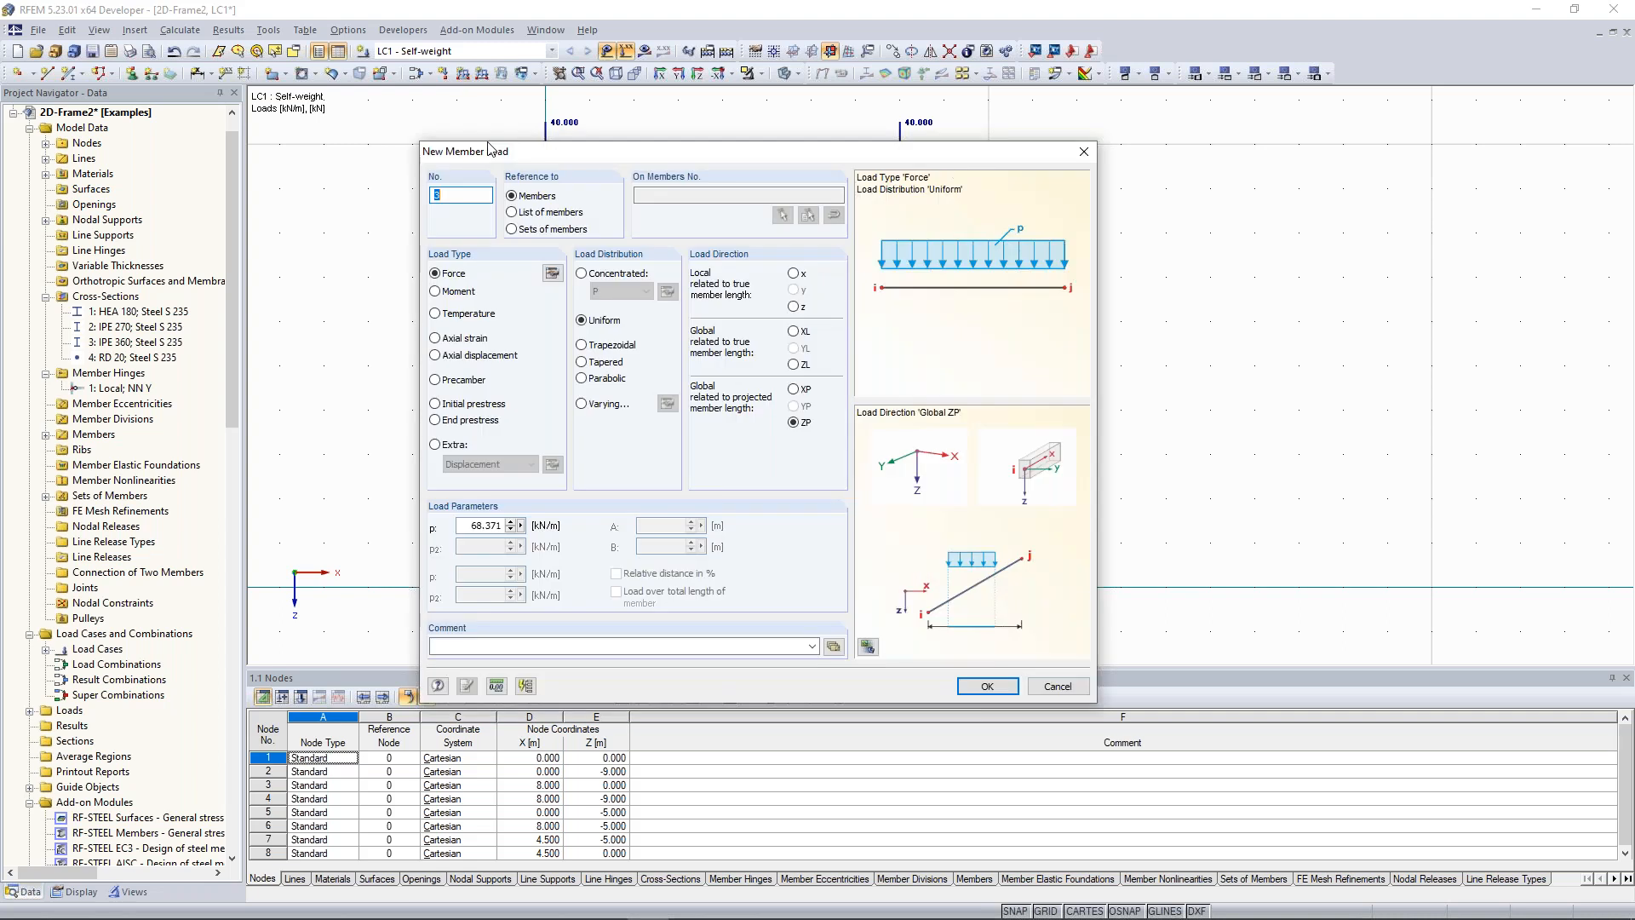
{"action": "left_click_drag", "start_coordinate": [490, 151], "coordinate": [188, 110]}
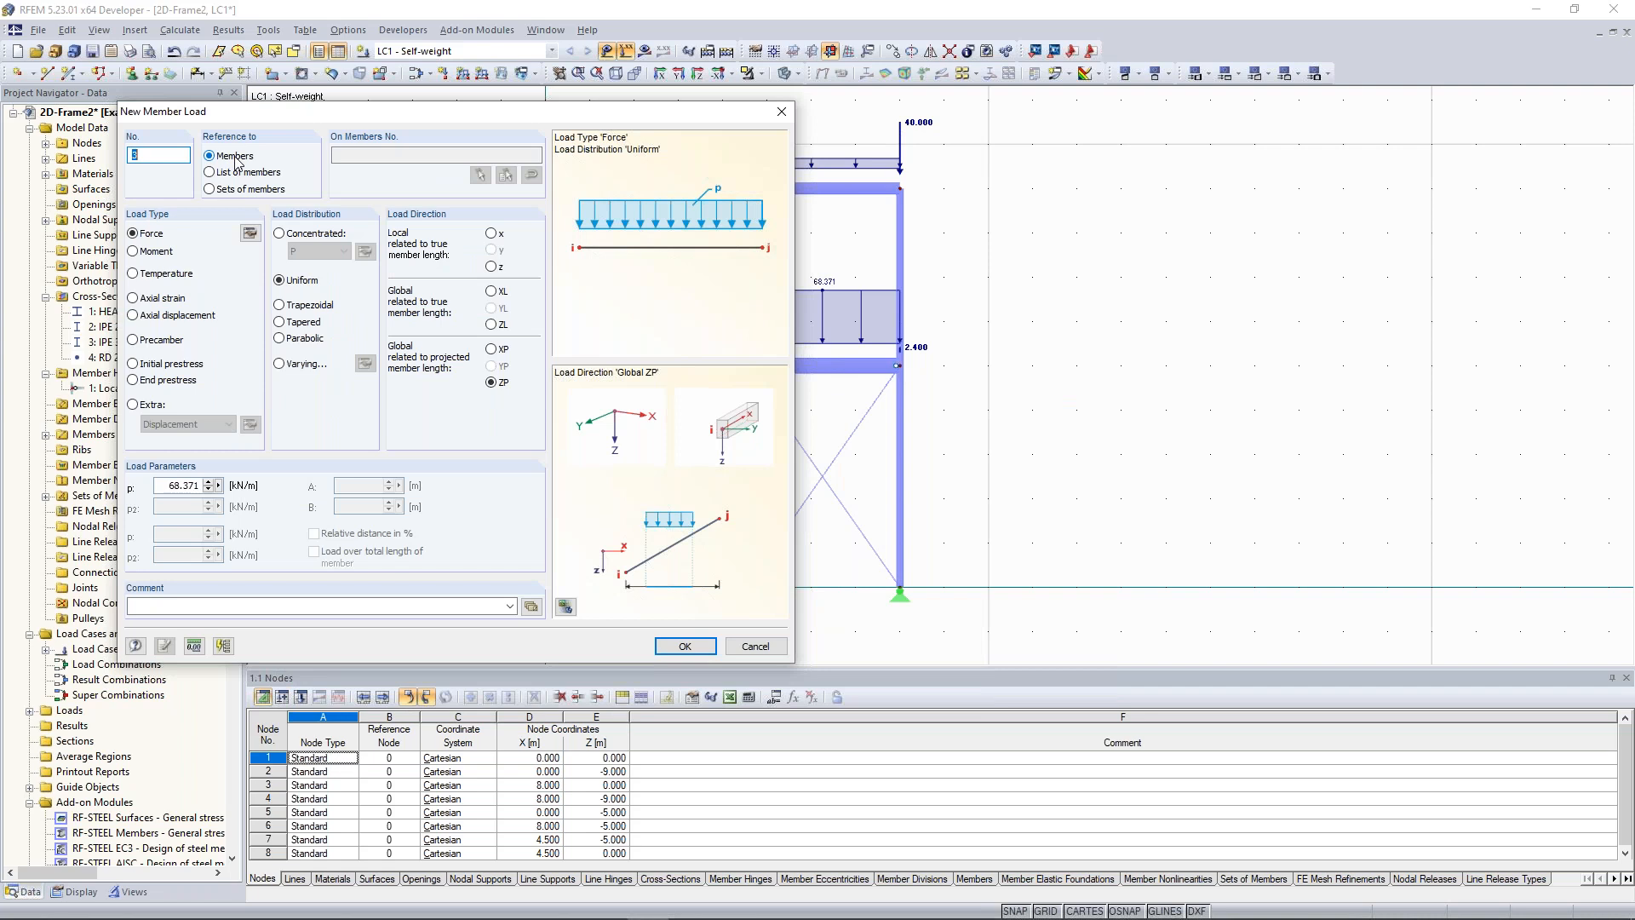
{"action": "double_click", "coordinate": [175, 485]}
{"action": "type", "text": "2,7"}
{"action": "left_click", "coordinate": [492, 349]}
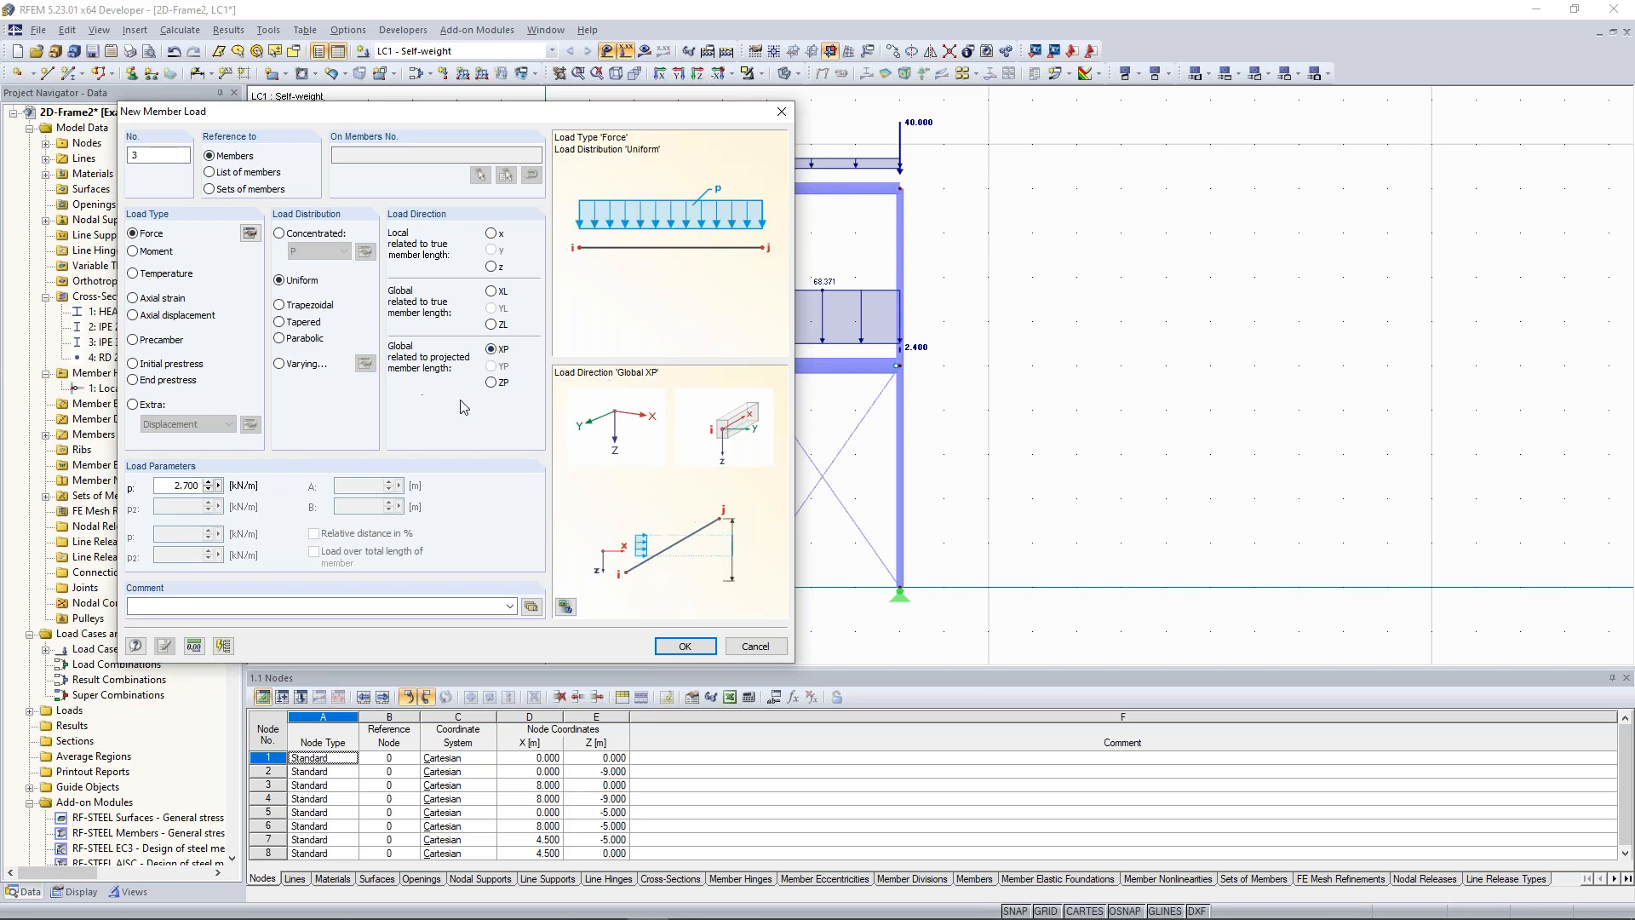
{"action": "left_click", "coordinate": [686, 647]}
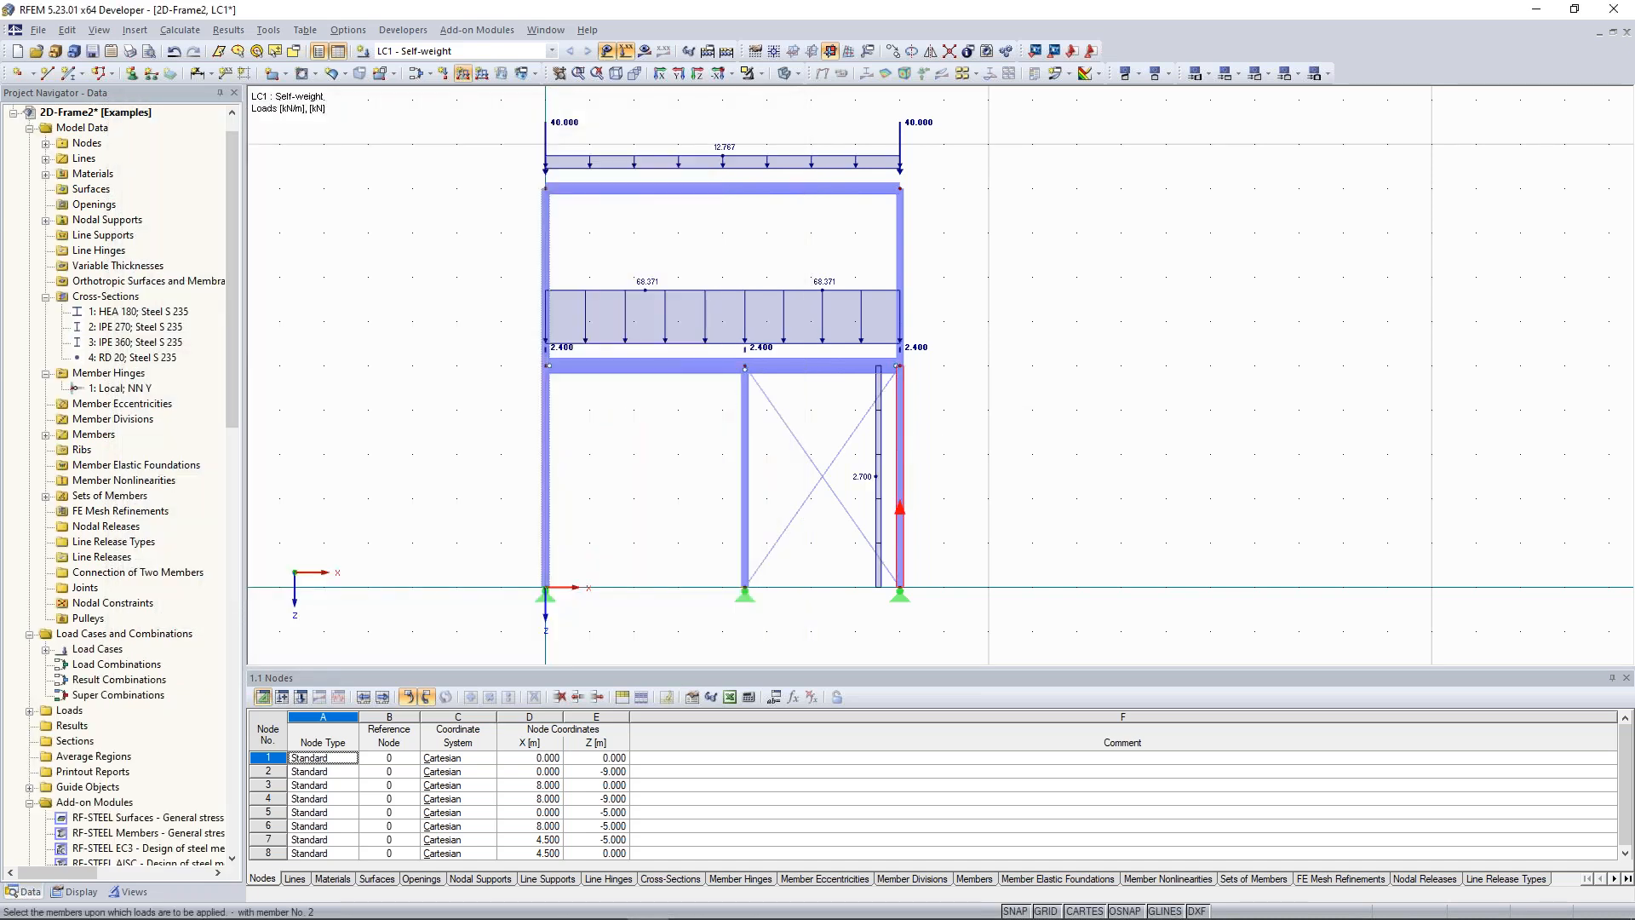
{"action": "left_click", "coordinate": [903, 242]}
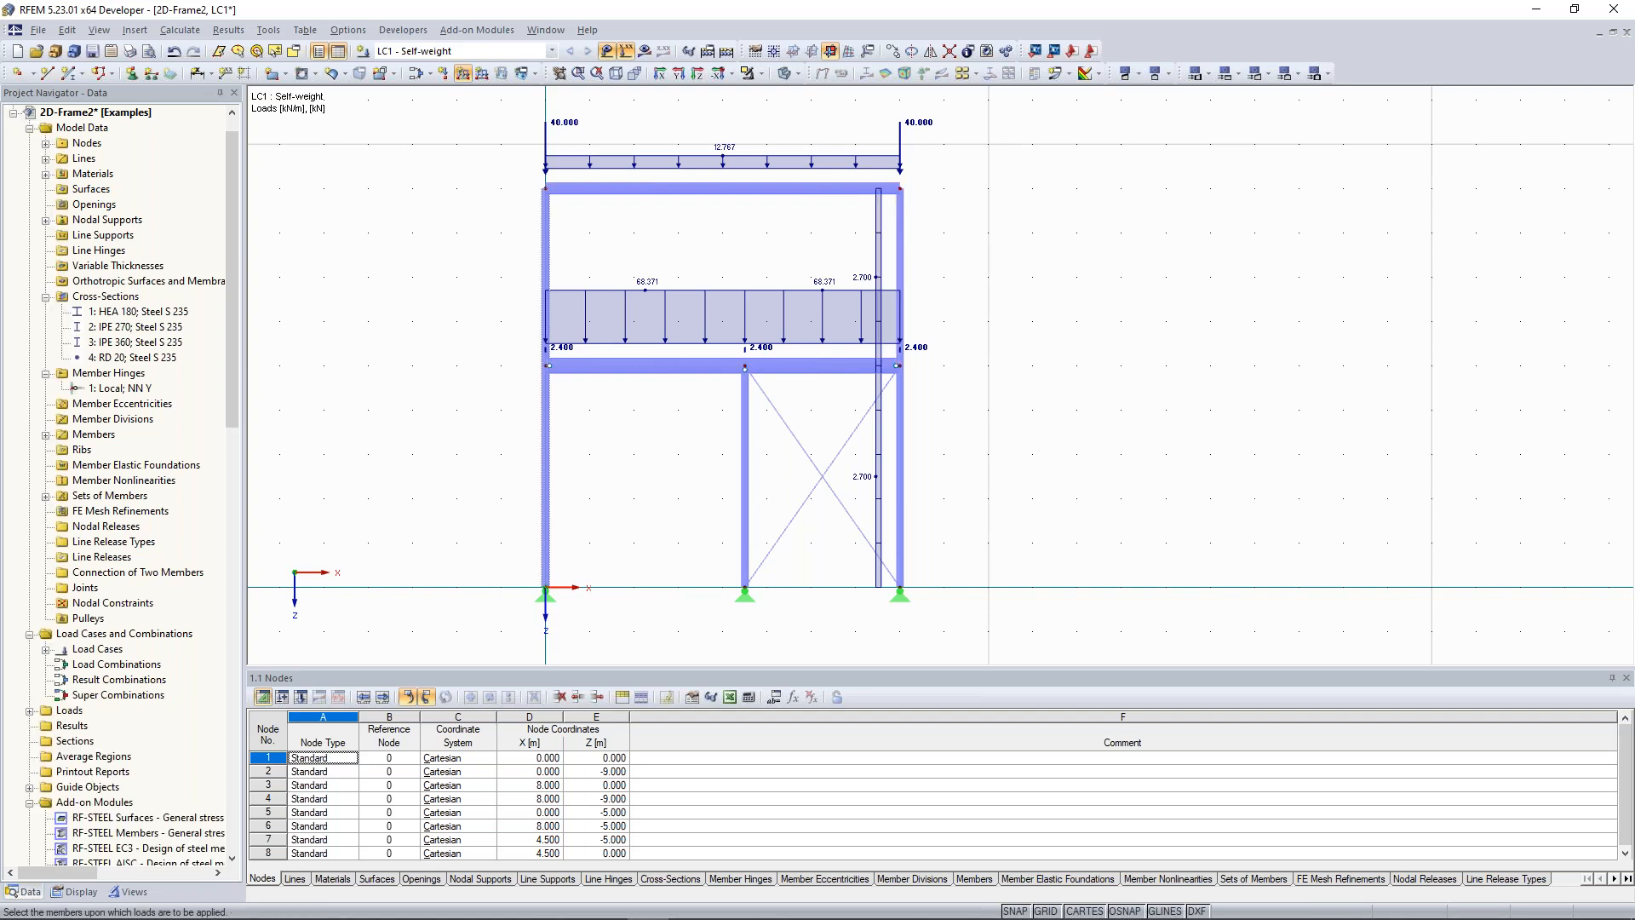
{"action": "middle_click_drag", "start_coordinate": [955, 284], "coordinate": [950, 293]}
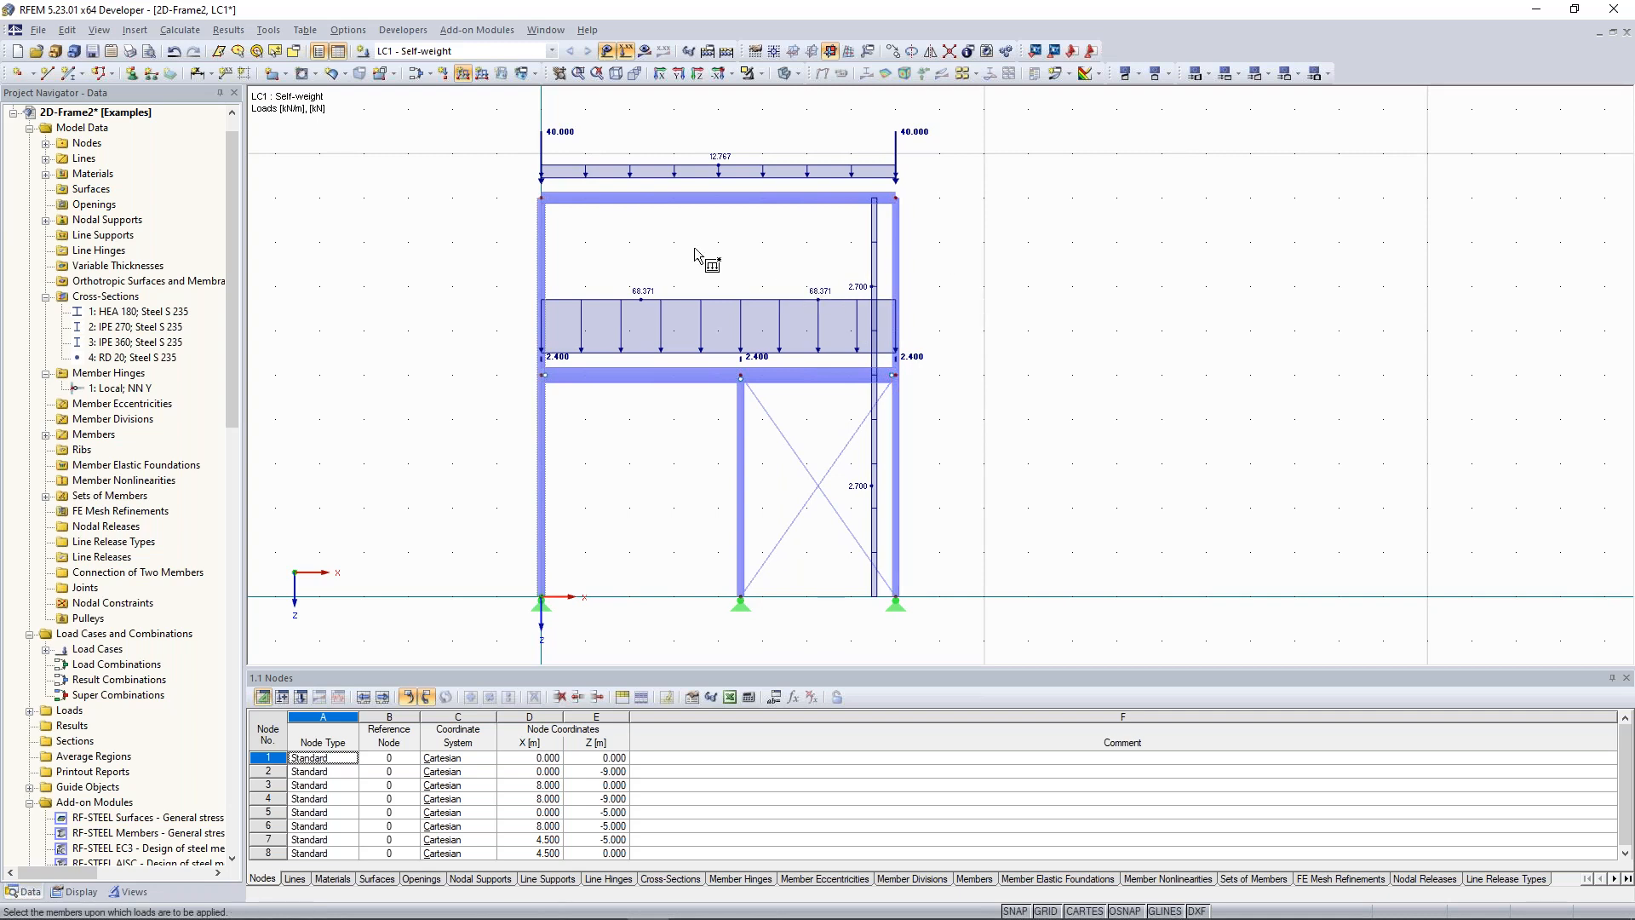
{"action": "key", "text": "Escape"}
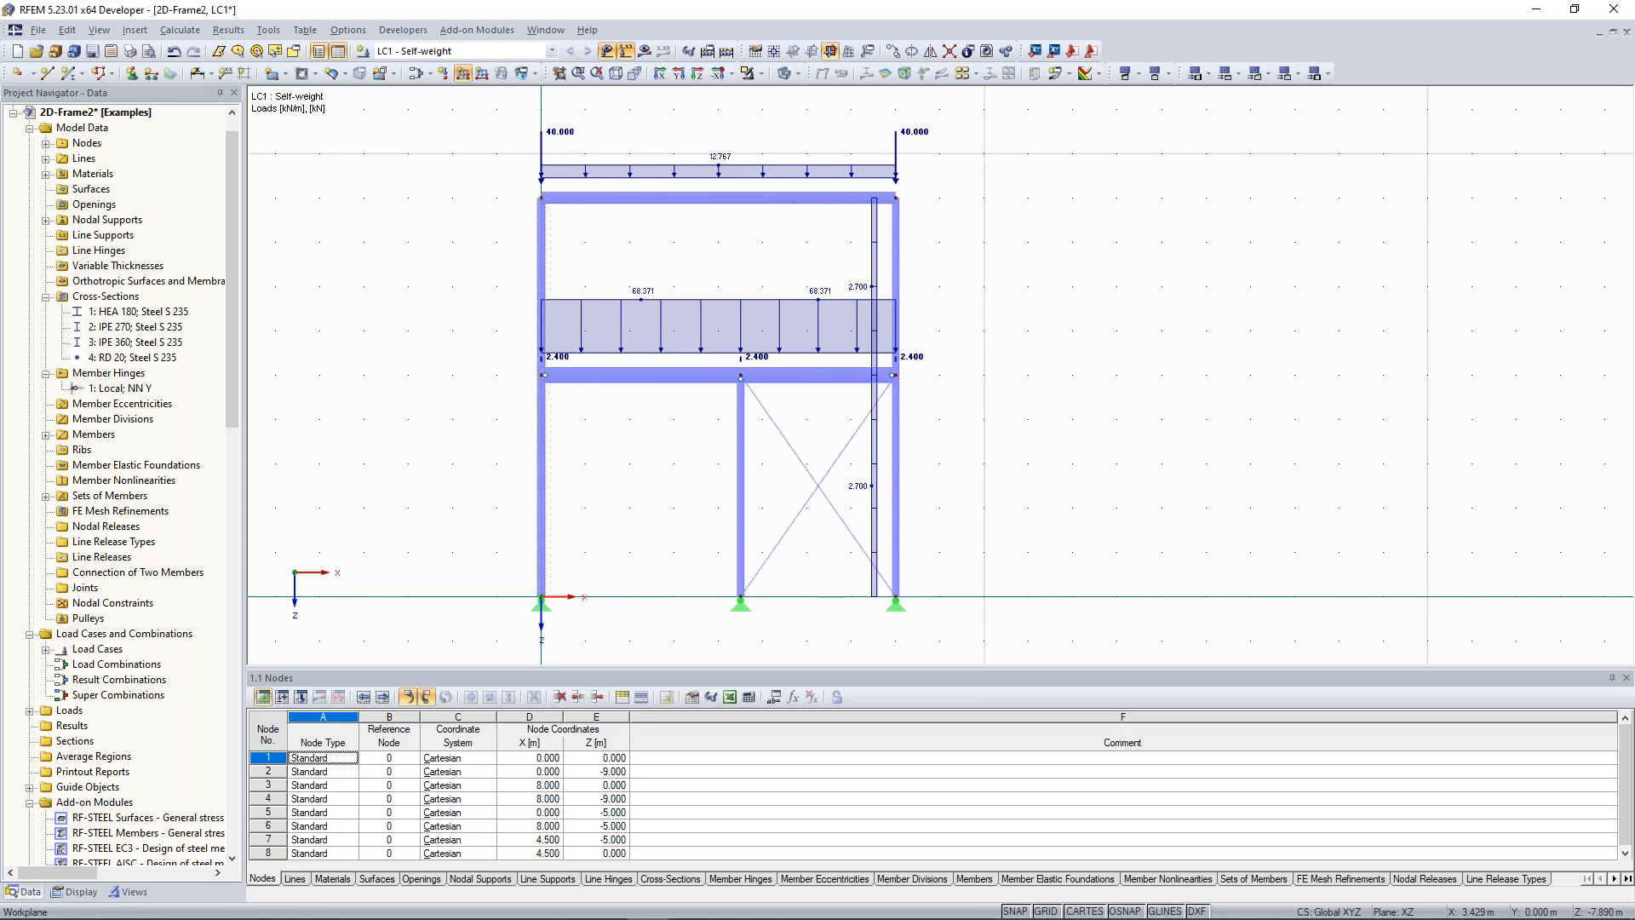
Apply a uniform load of 4.32 kN/m in global direction XP to the set of members forming the left column
{"action": "left_click", "coordinate": [462, 73]}
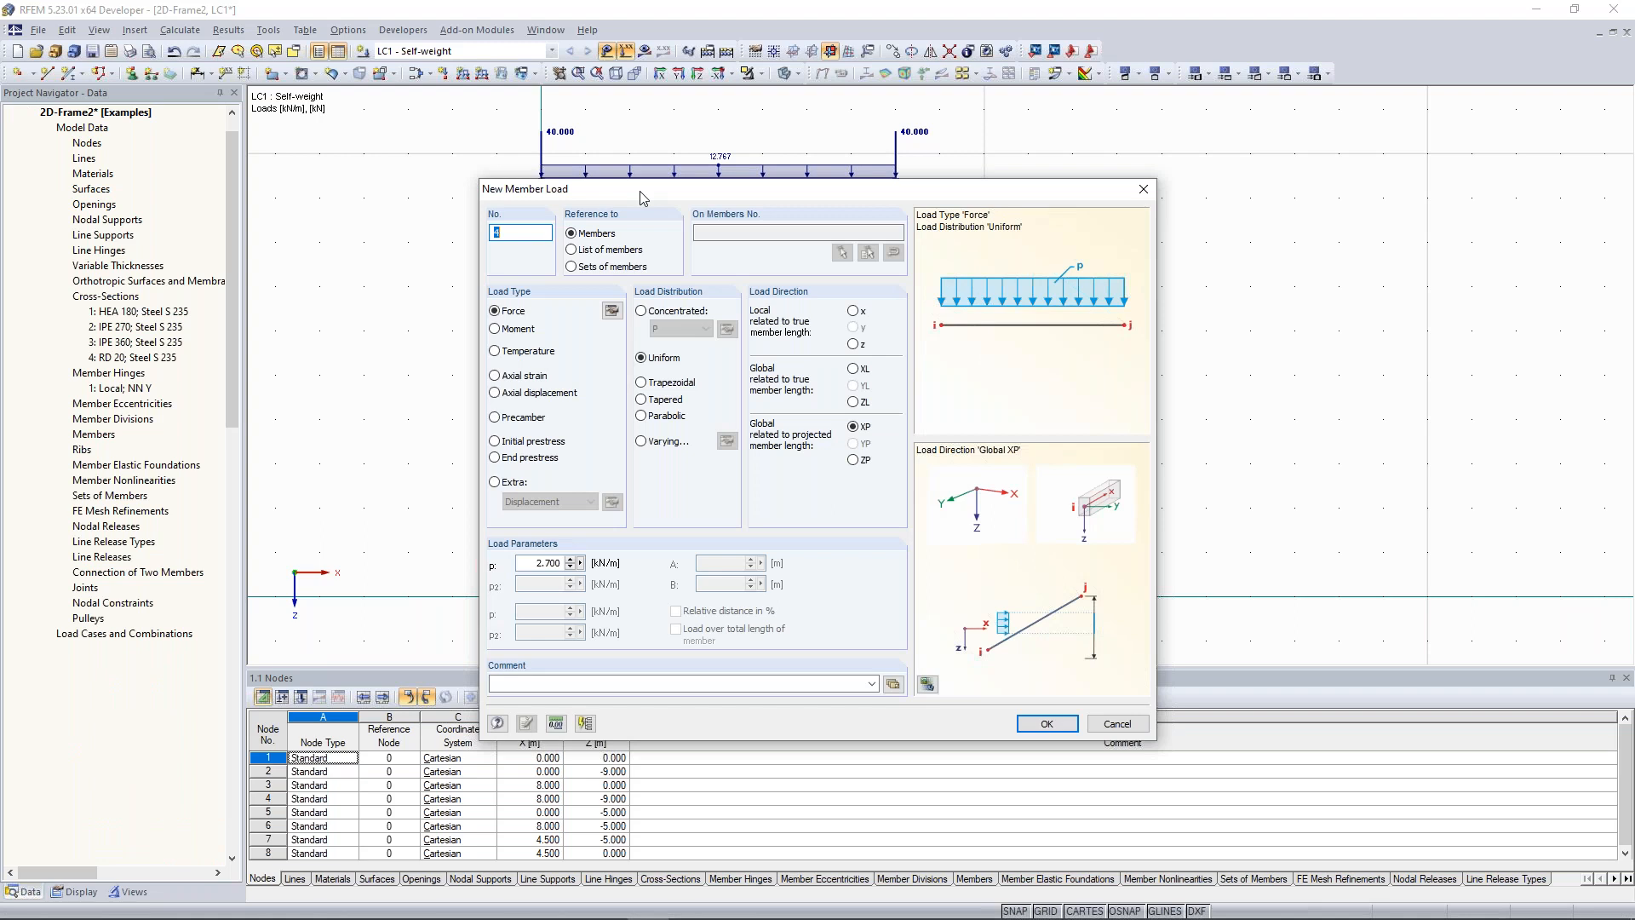
{"action": "left_click", "coordinate": [574, 267]}
{"action": "left_click_drag", "start_coordinate": [536, 563], "coordinate": [626, 563]}
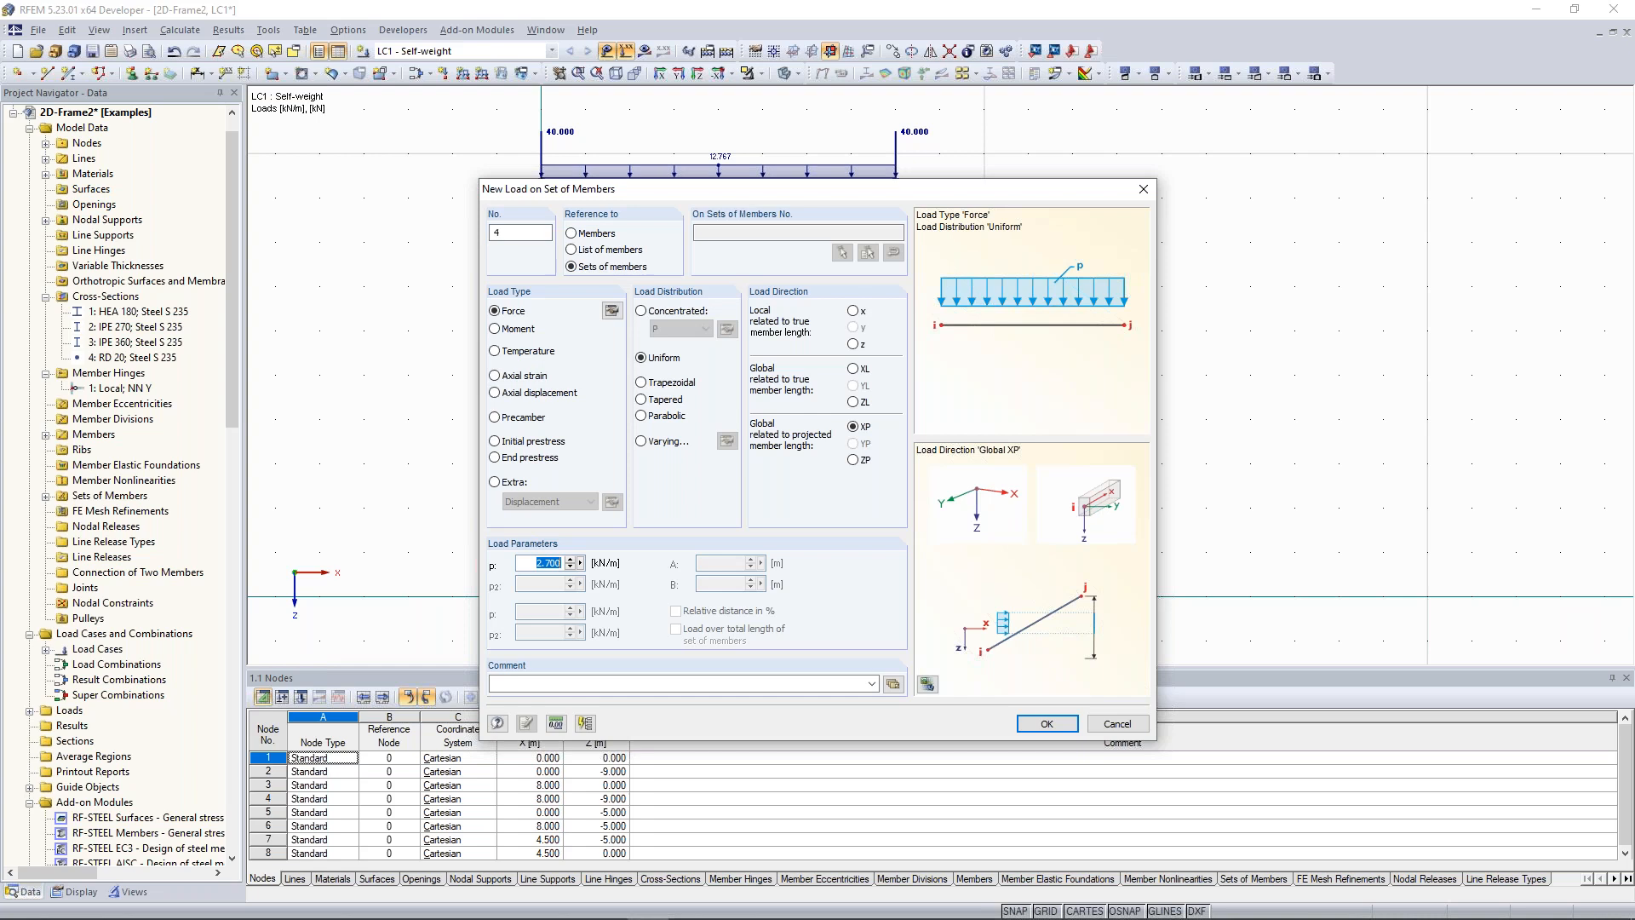
{"action": "type", "text": "4,32"}
{"action": "left_click", "coordinate": [1047, 723]}
{"action": "left_click", "coordinate": [542, 457]}
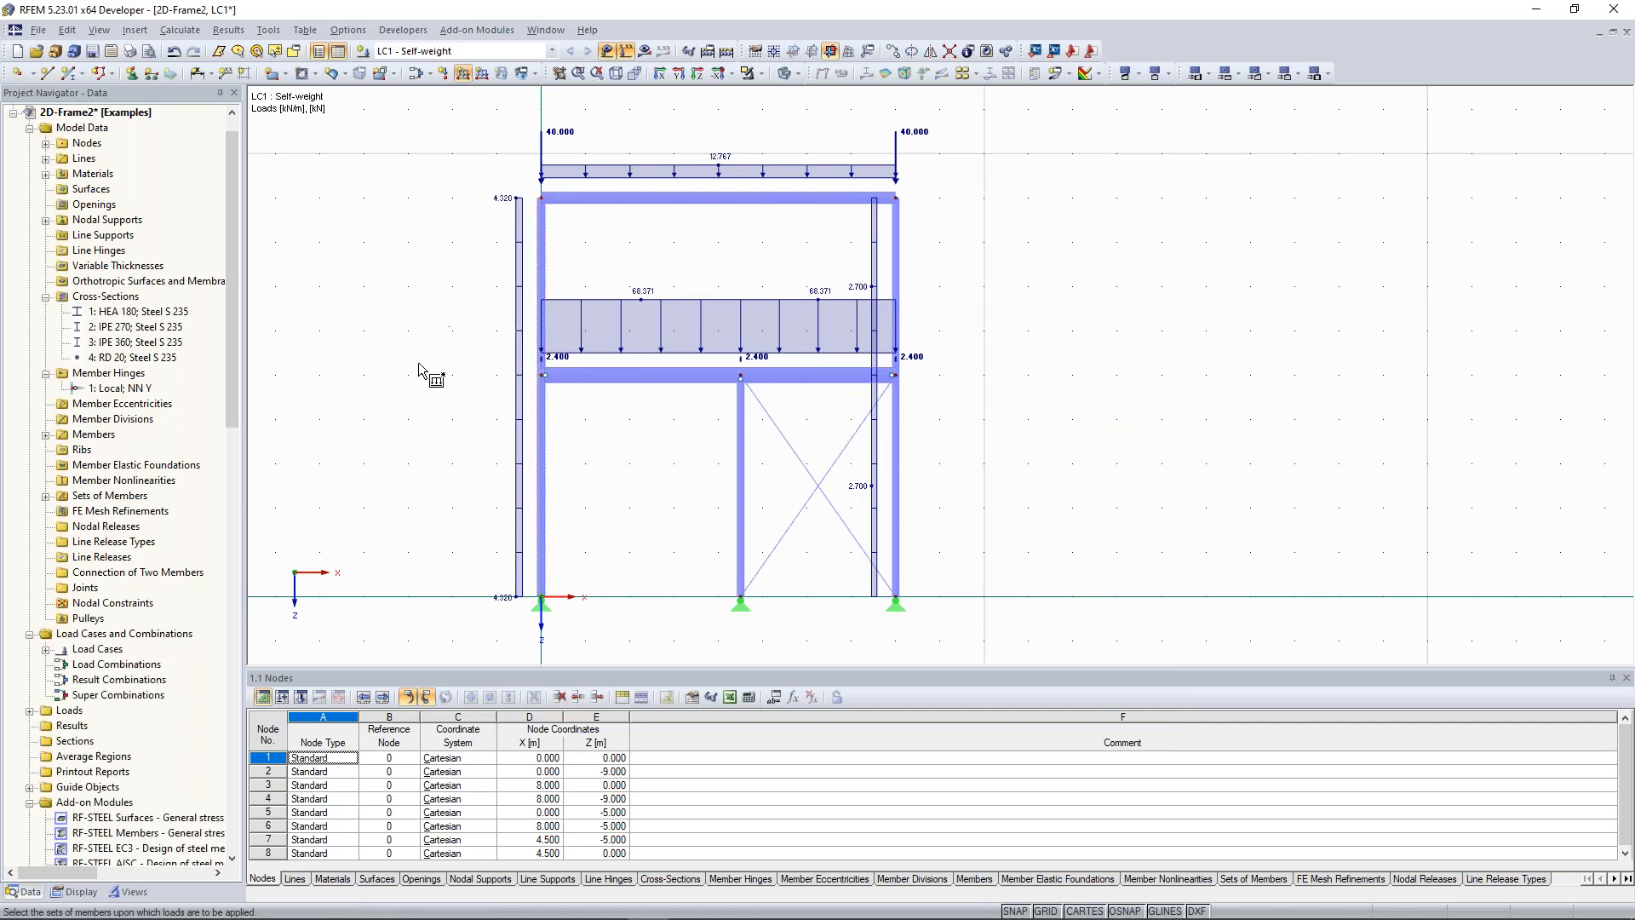
{"action": "key", "text": "Escape"}
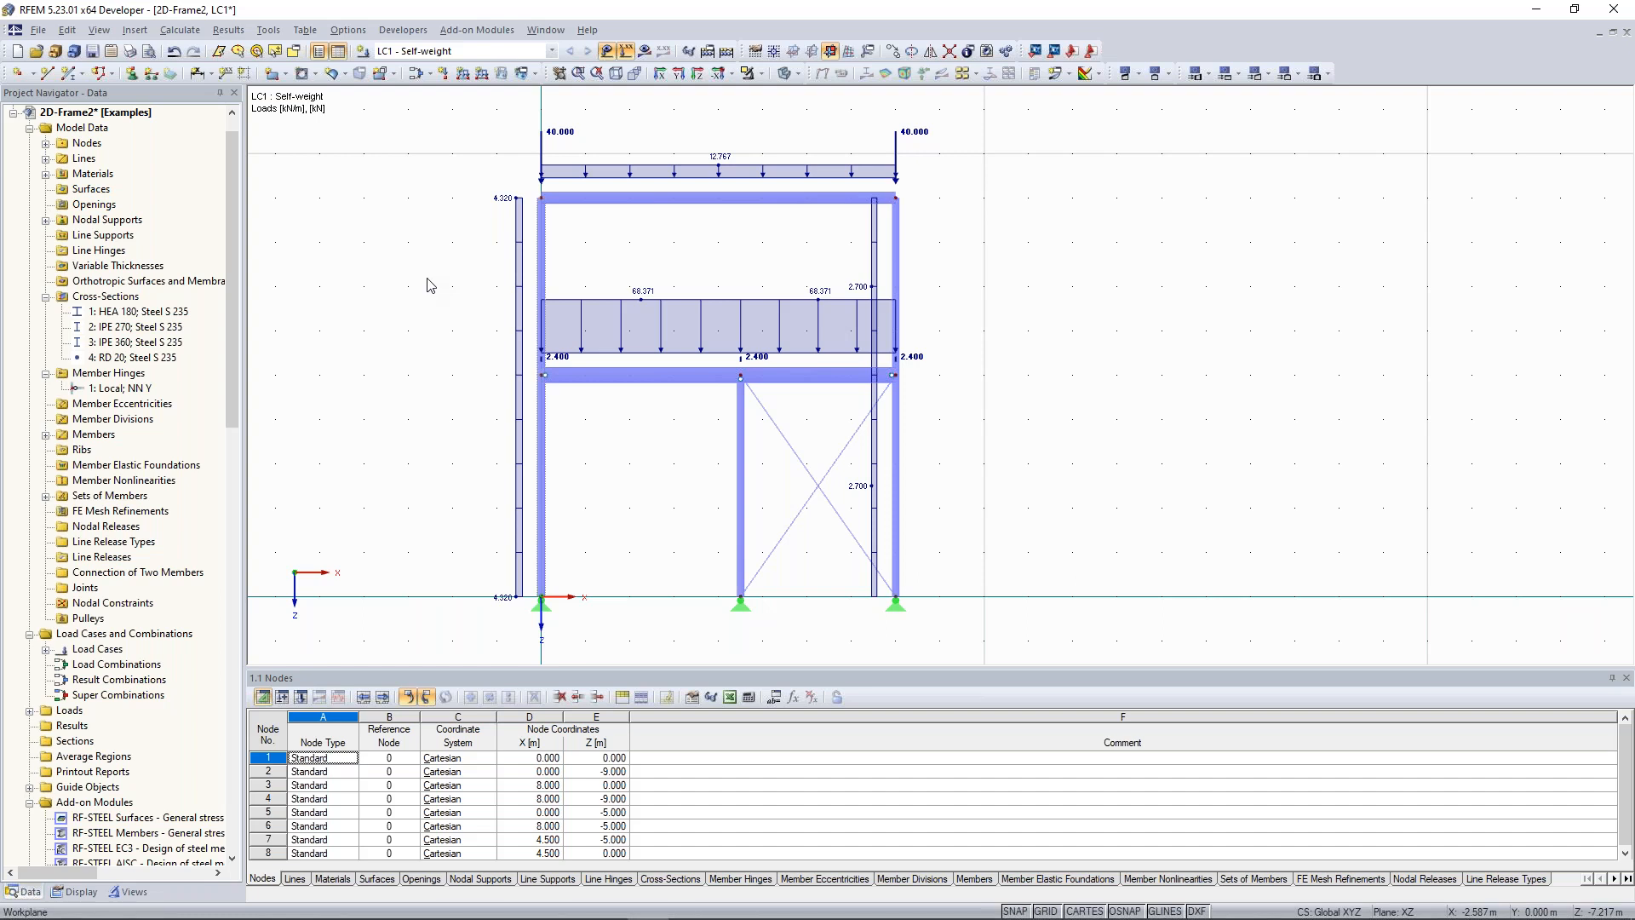
Calculate load case LC1 and show its global deformations on the frame
{"action": "mouse_move", "coordinate": [494, 264]}
{"action": "middle_mouse_down"}
{"action": "mouse_move", "coordinate": [526, 228]}
{"action": "mouse_move", "coordinate": [455, 241]}
{"action": "mouse_move", "coordinate": [475, 258]}
{"action": "middle_mouse_up"}
{"action": "scroll", "coordinate": [531, 380], "scroll_direction": "down", "scroll_amount": 1}
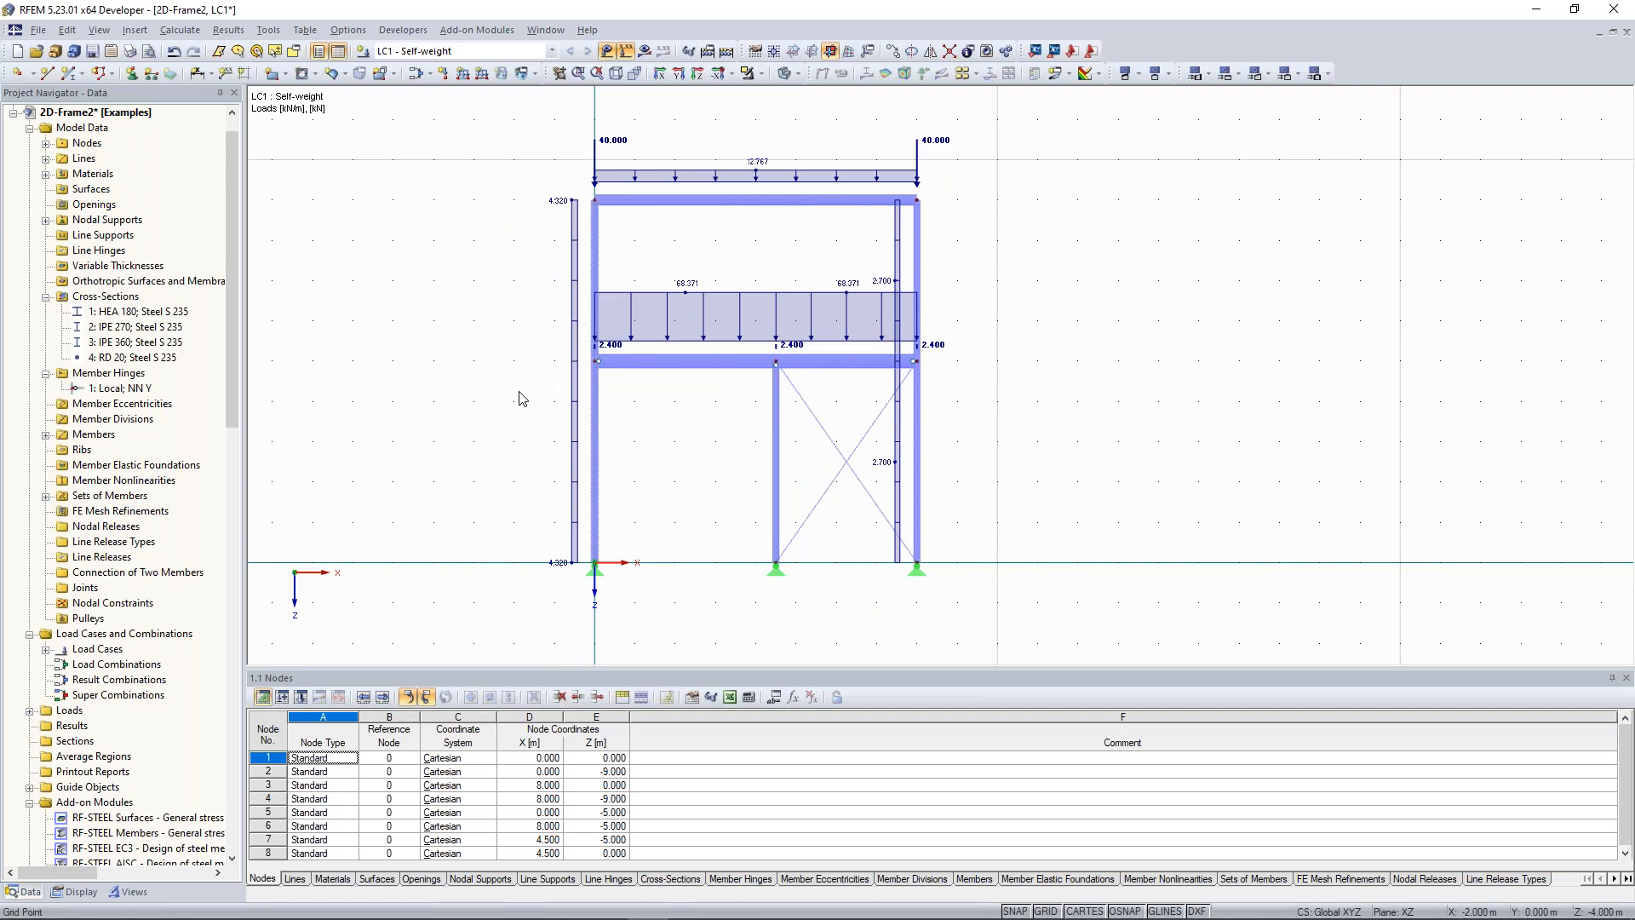
{"action": "middle_click_drag", "start_coordinate": [543, 369], "coordinate": [552, 375]}
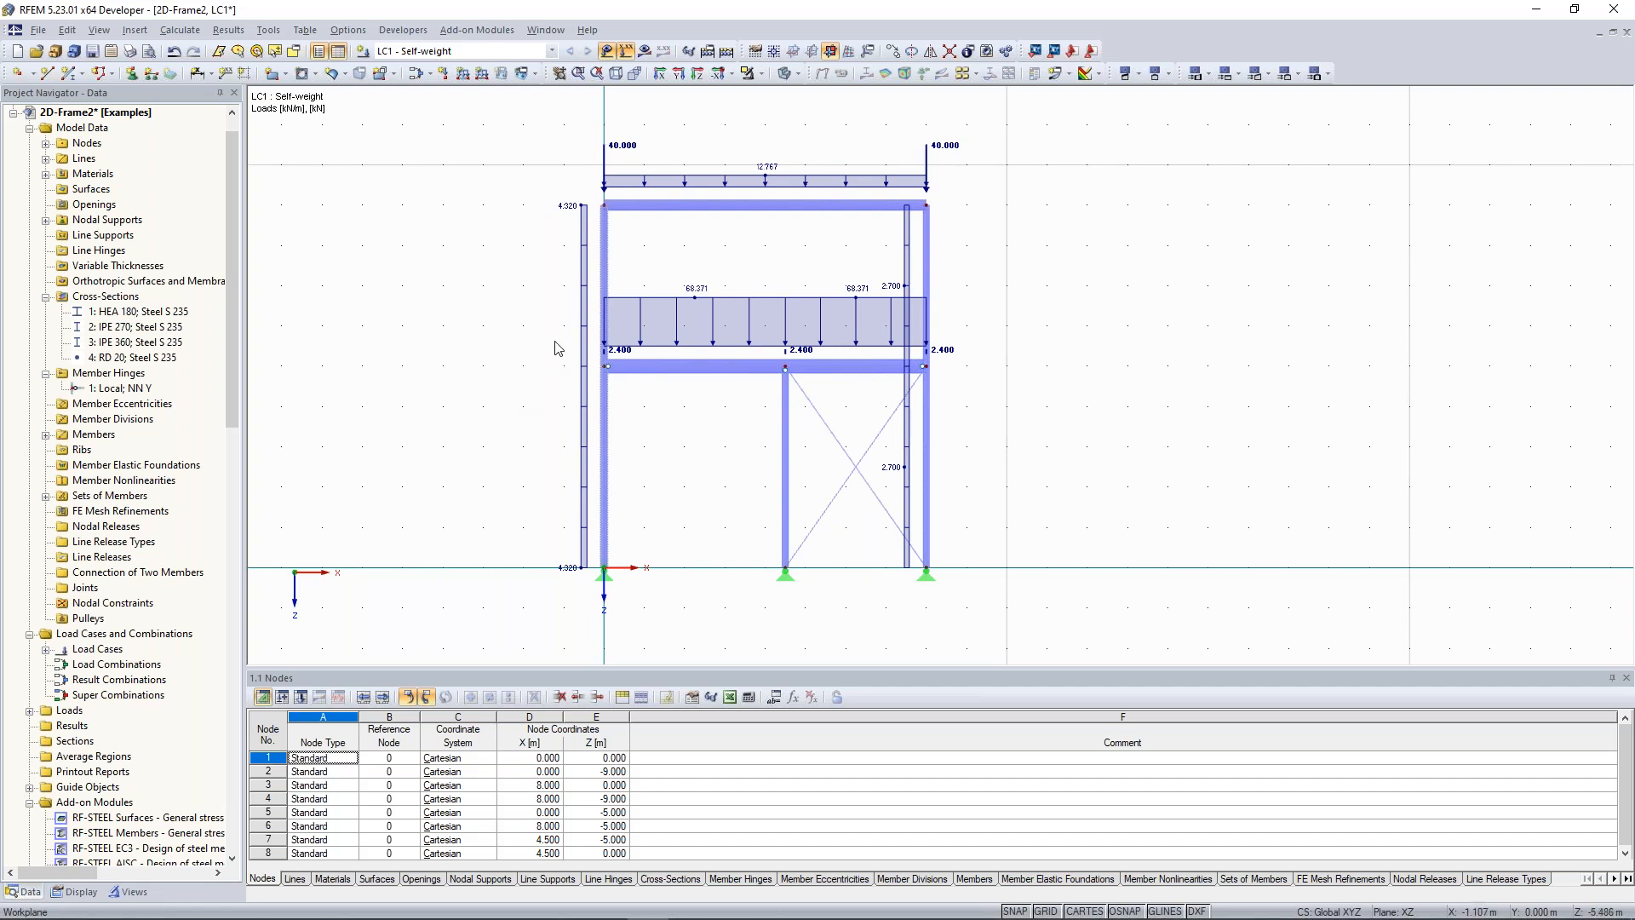
{"action": "middle_click_drag", "start_coordinate": [462, 317], "coordinate": [452, 315]}
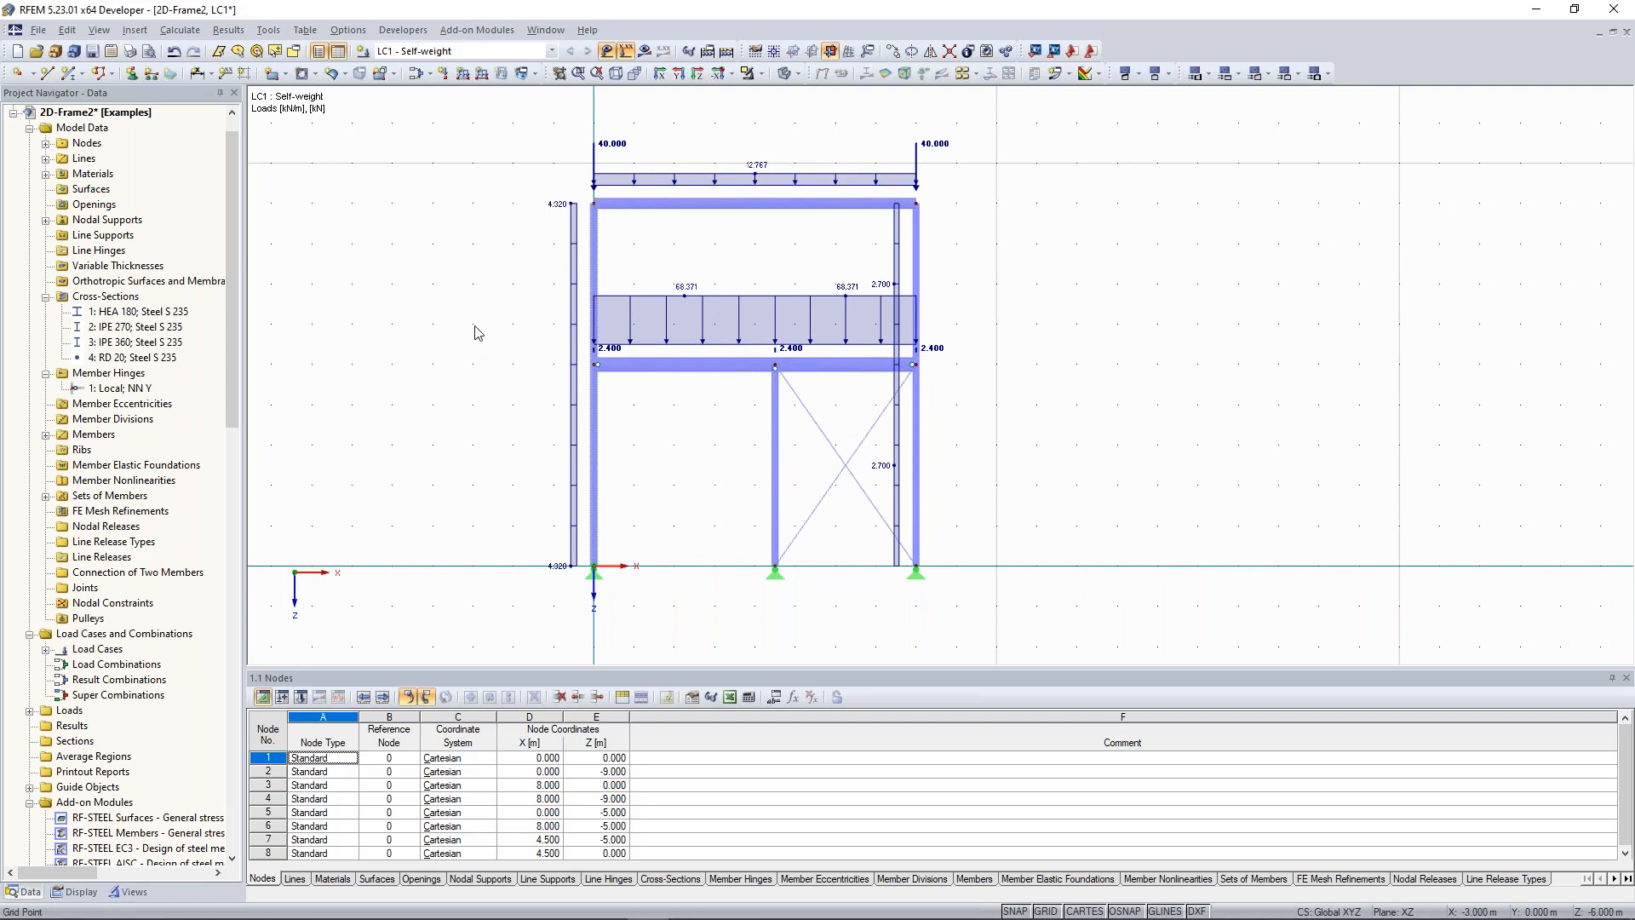
{"action": "scroll", "coordinate": [738, 284], "scroll_direction": "up", "scroll_amount": 1}
{"action": "scroll", "coordinate": [739, 281], "scroll_direction": "down", "scroll_amount": 1}
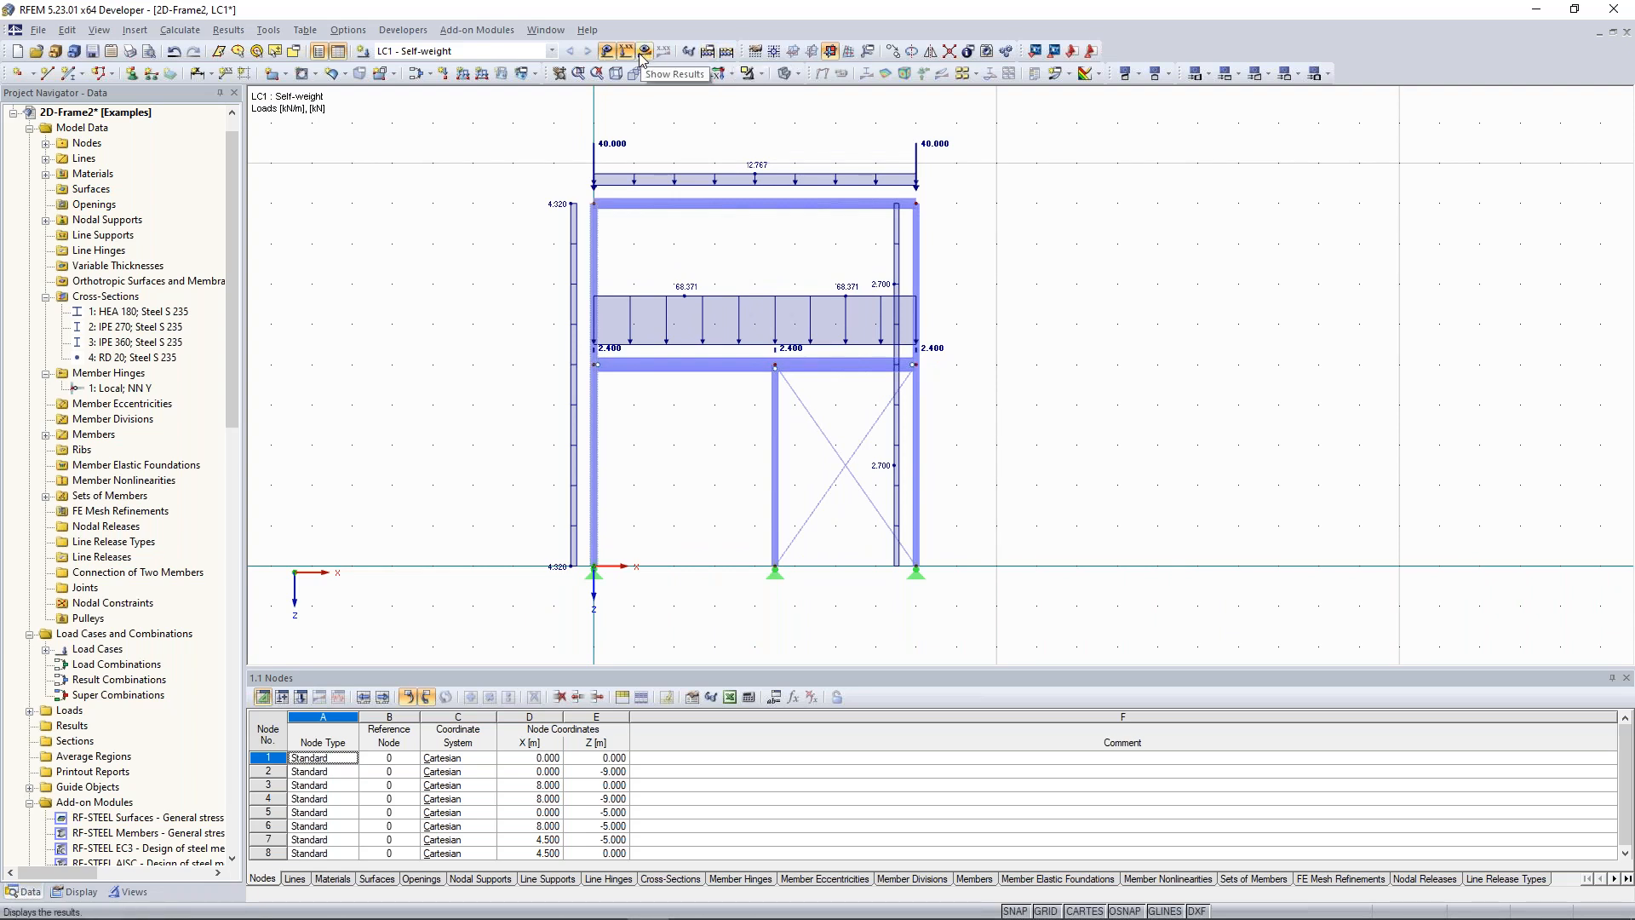
{"action": "left_click", "coordinate": [727, 52]}
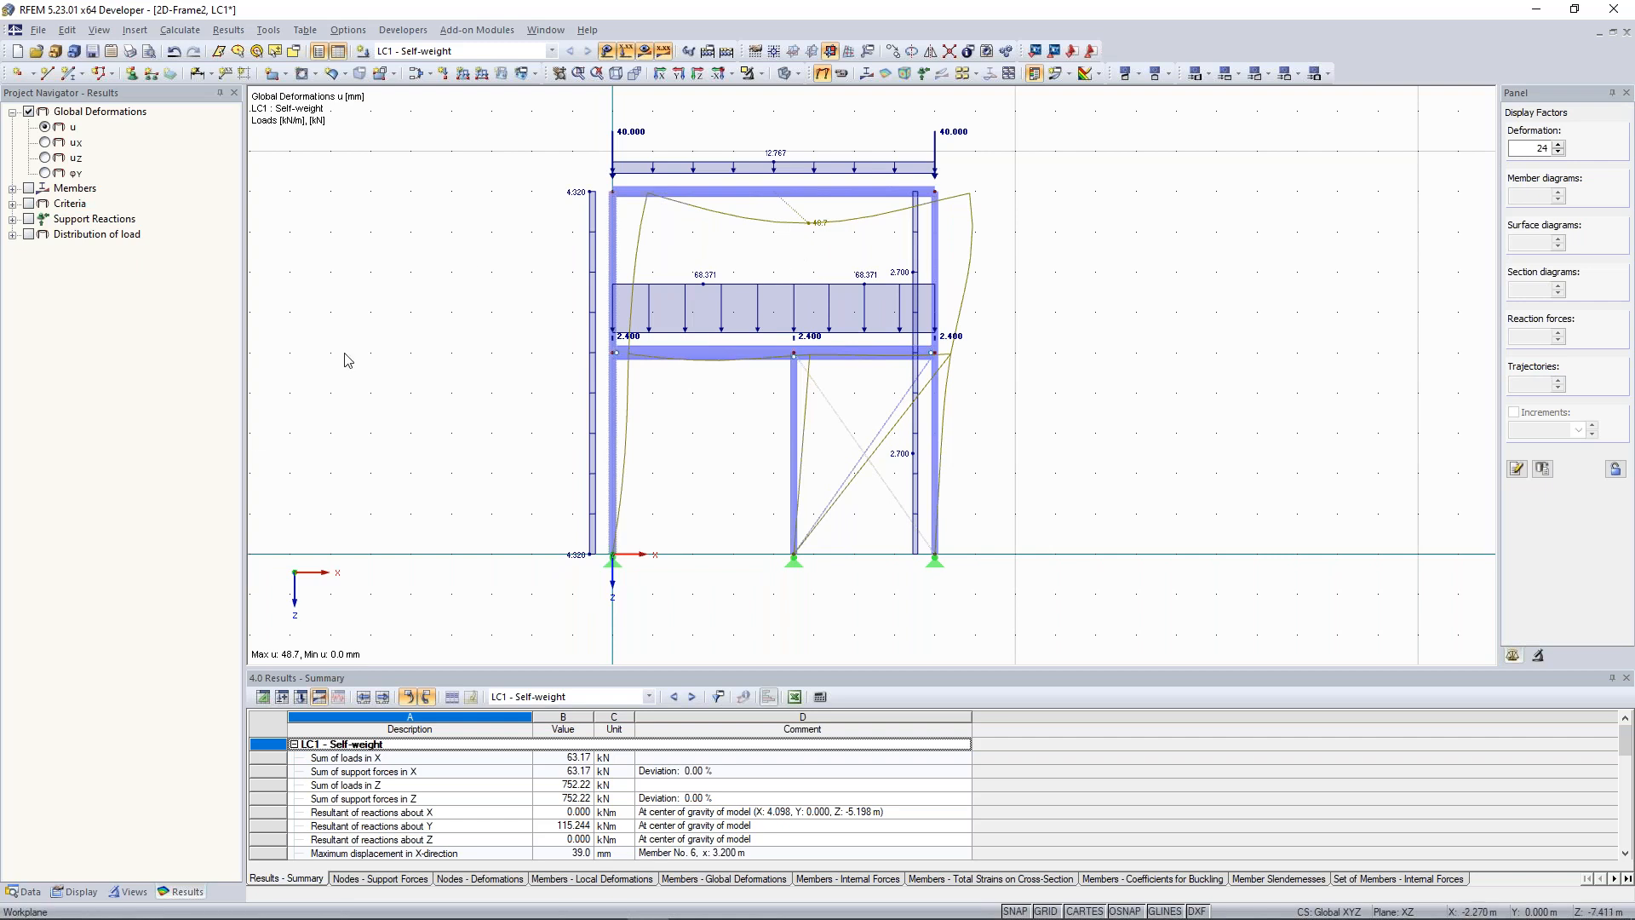
Set the member deformation display to Cross-Sections Colored
{"action": "left_click", "coordinate": [81, 892]}
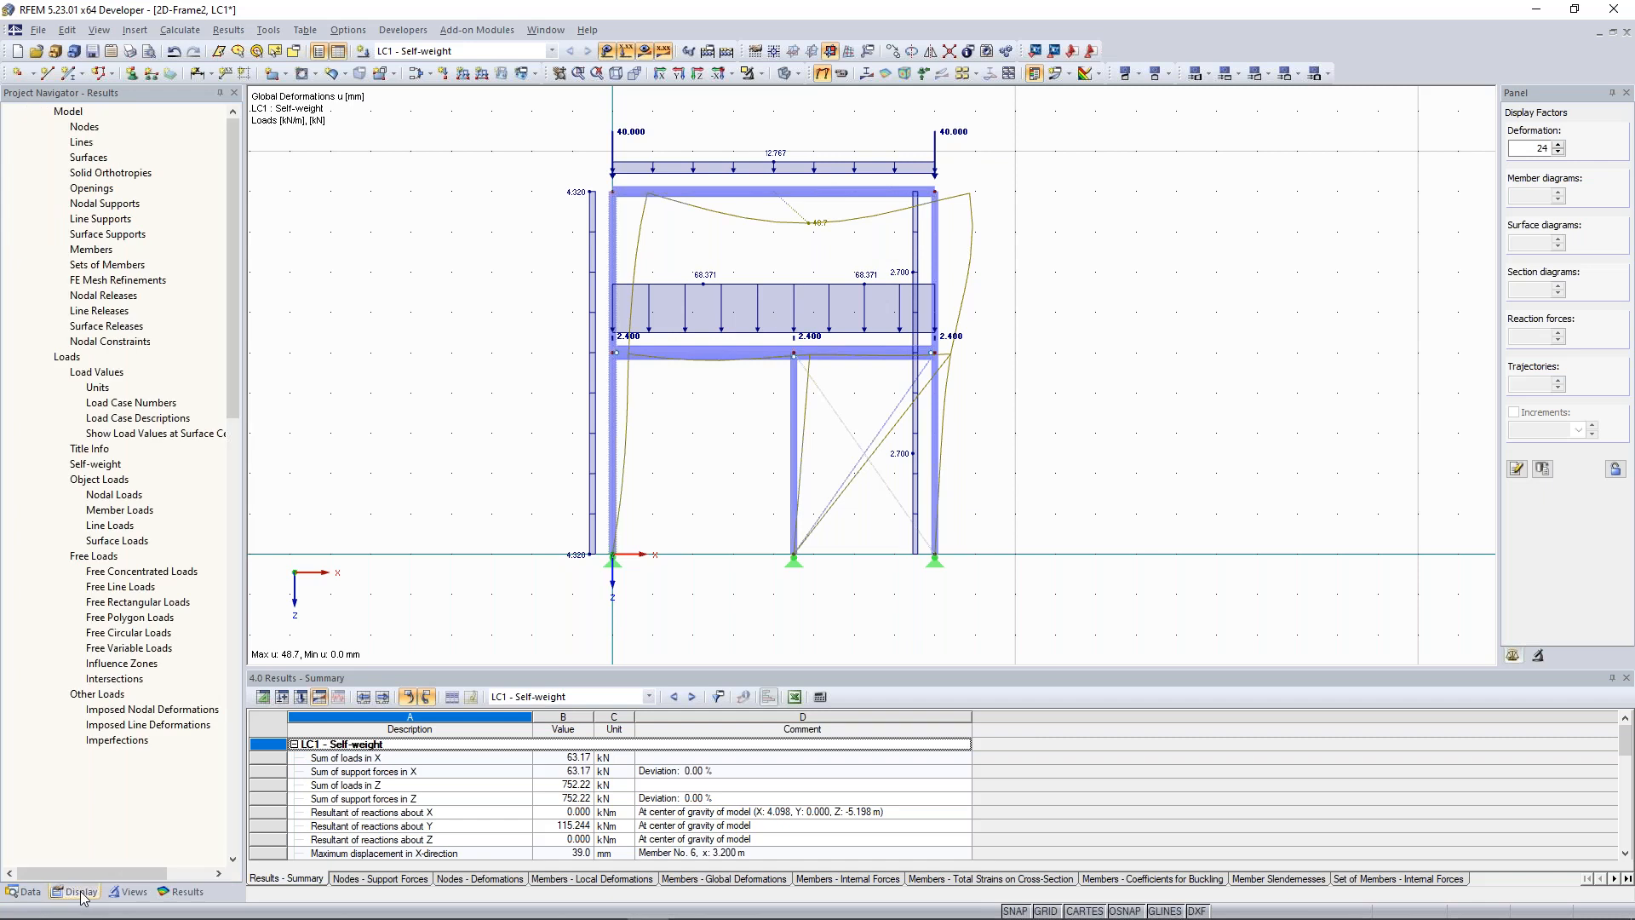
{"action": "scroll", "coordinate": [73, 490], "scroll_direction": "down", "scroll_amount": 12}
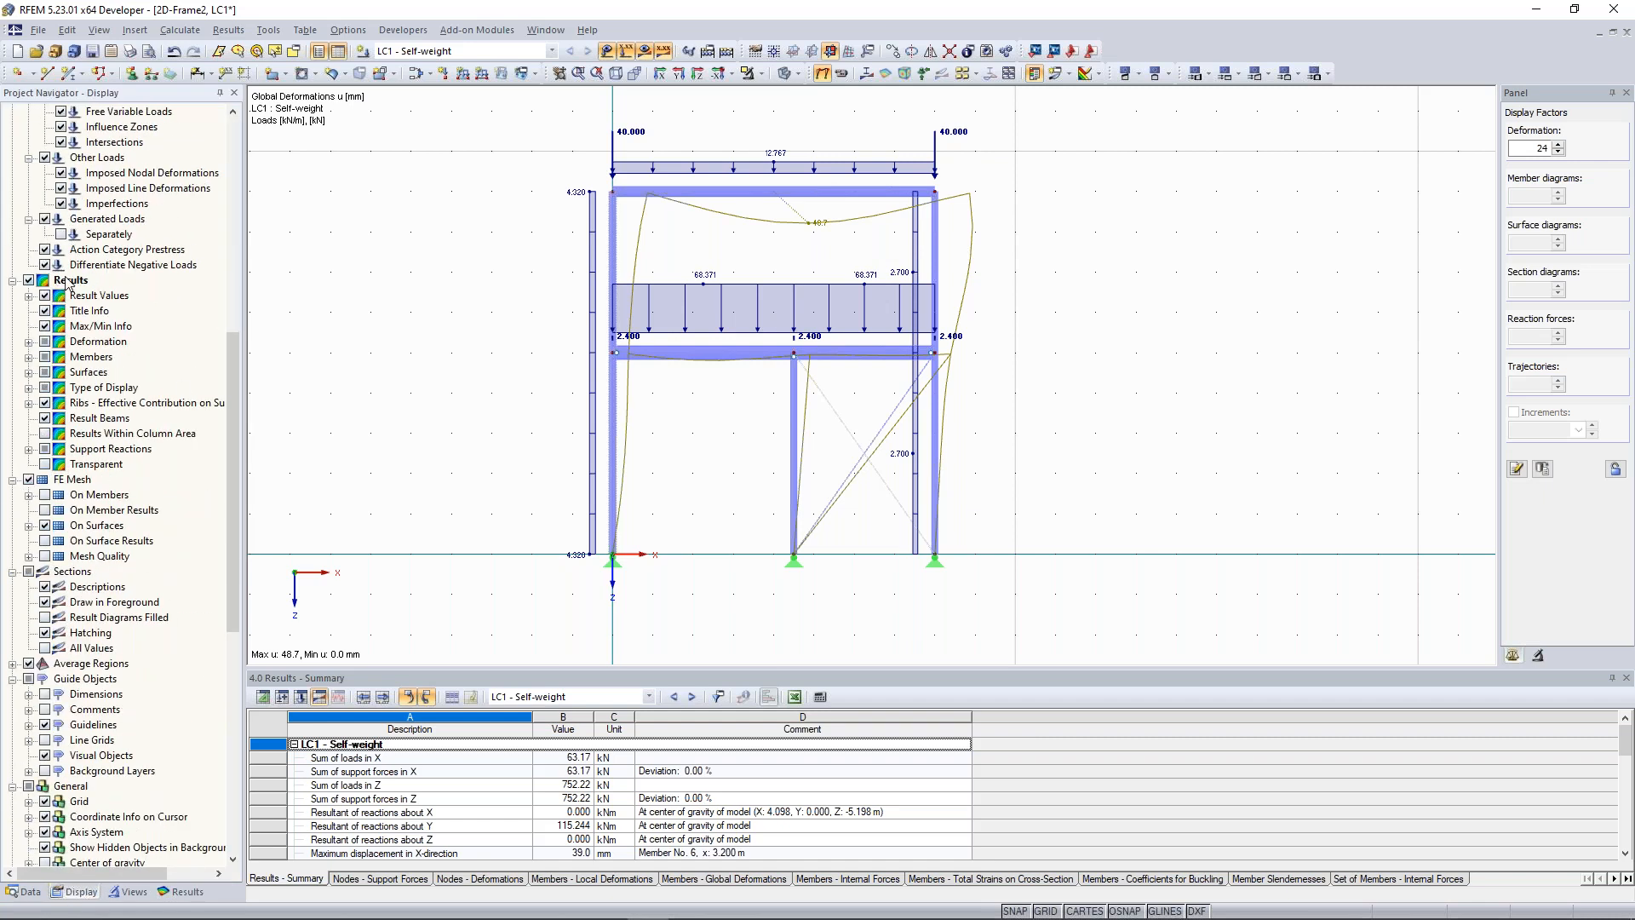
{"action": "left_click", "coordinate": [29, 342]}
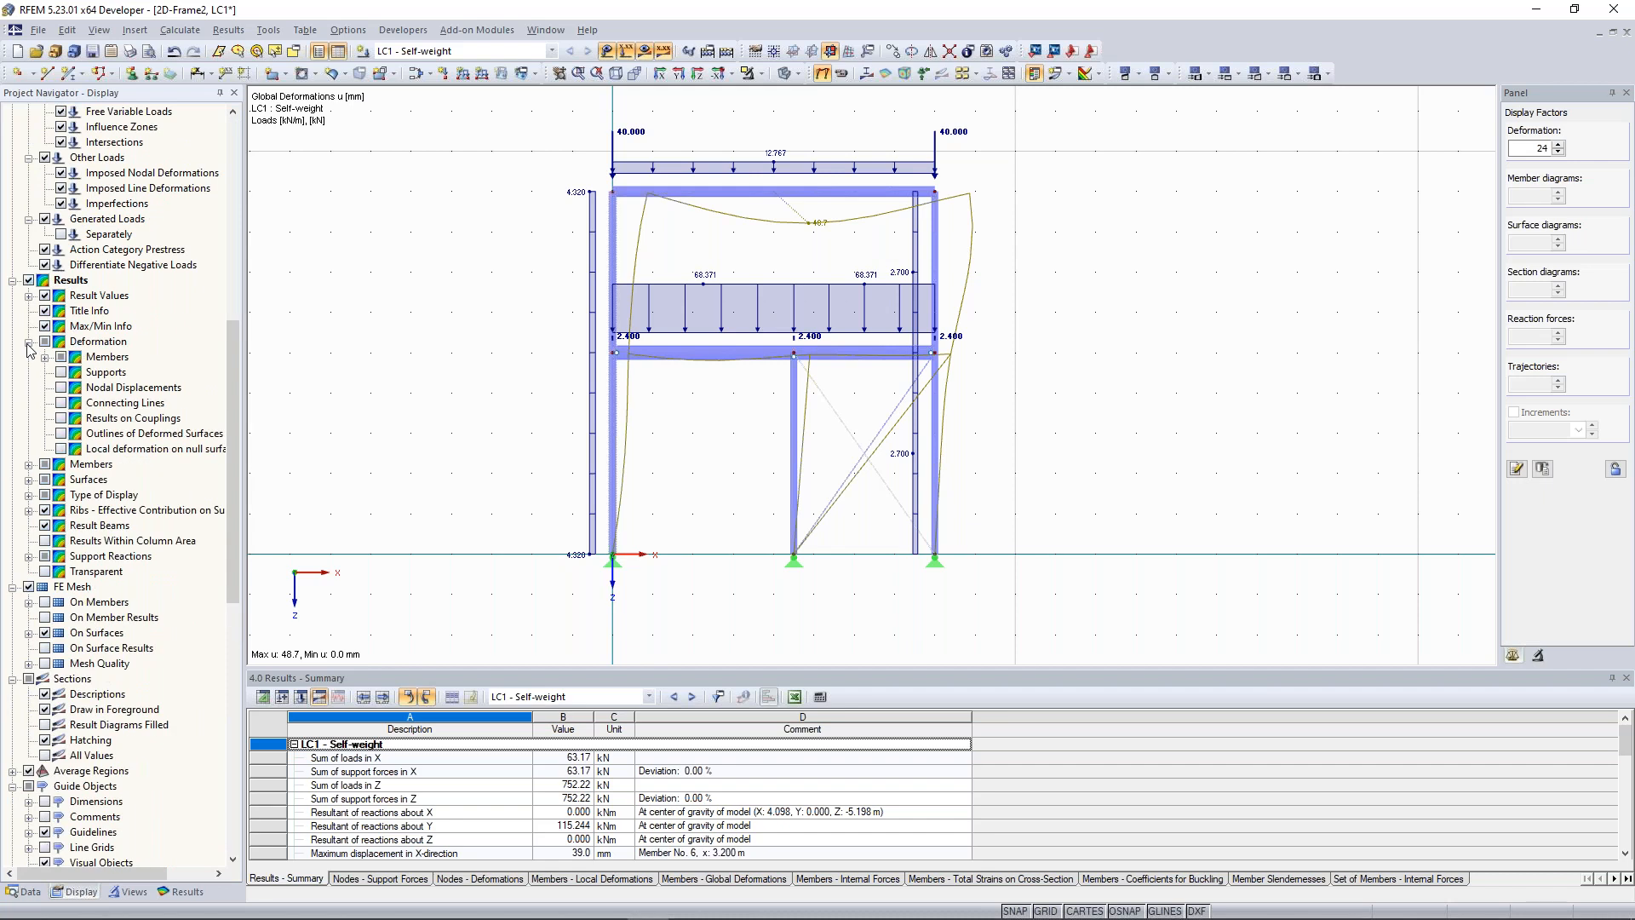
{"action": "left_click", "coordinate": [45, 358]}
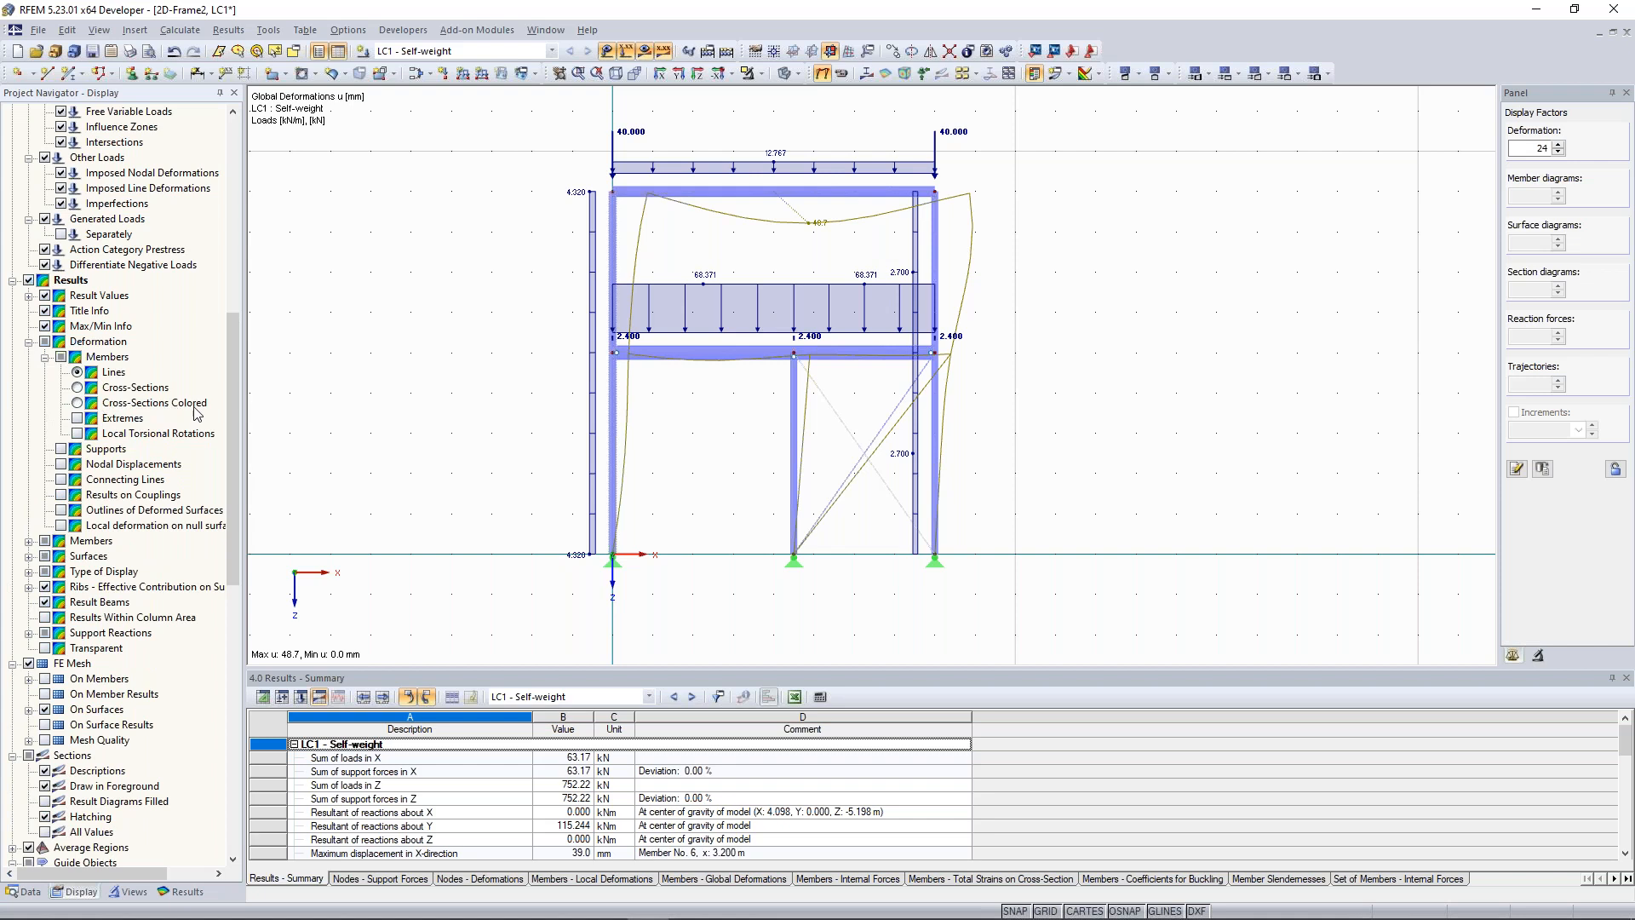
{"action": "left_click", "coordinate": [79, 403]}
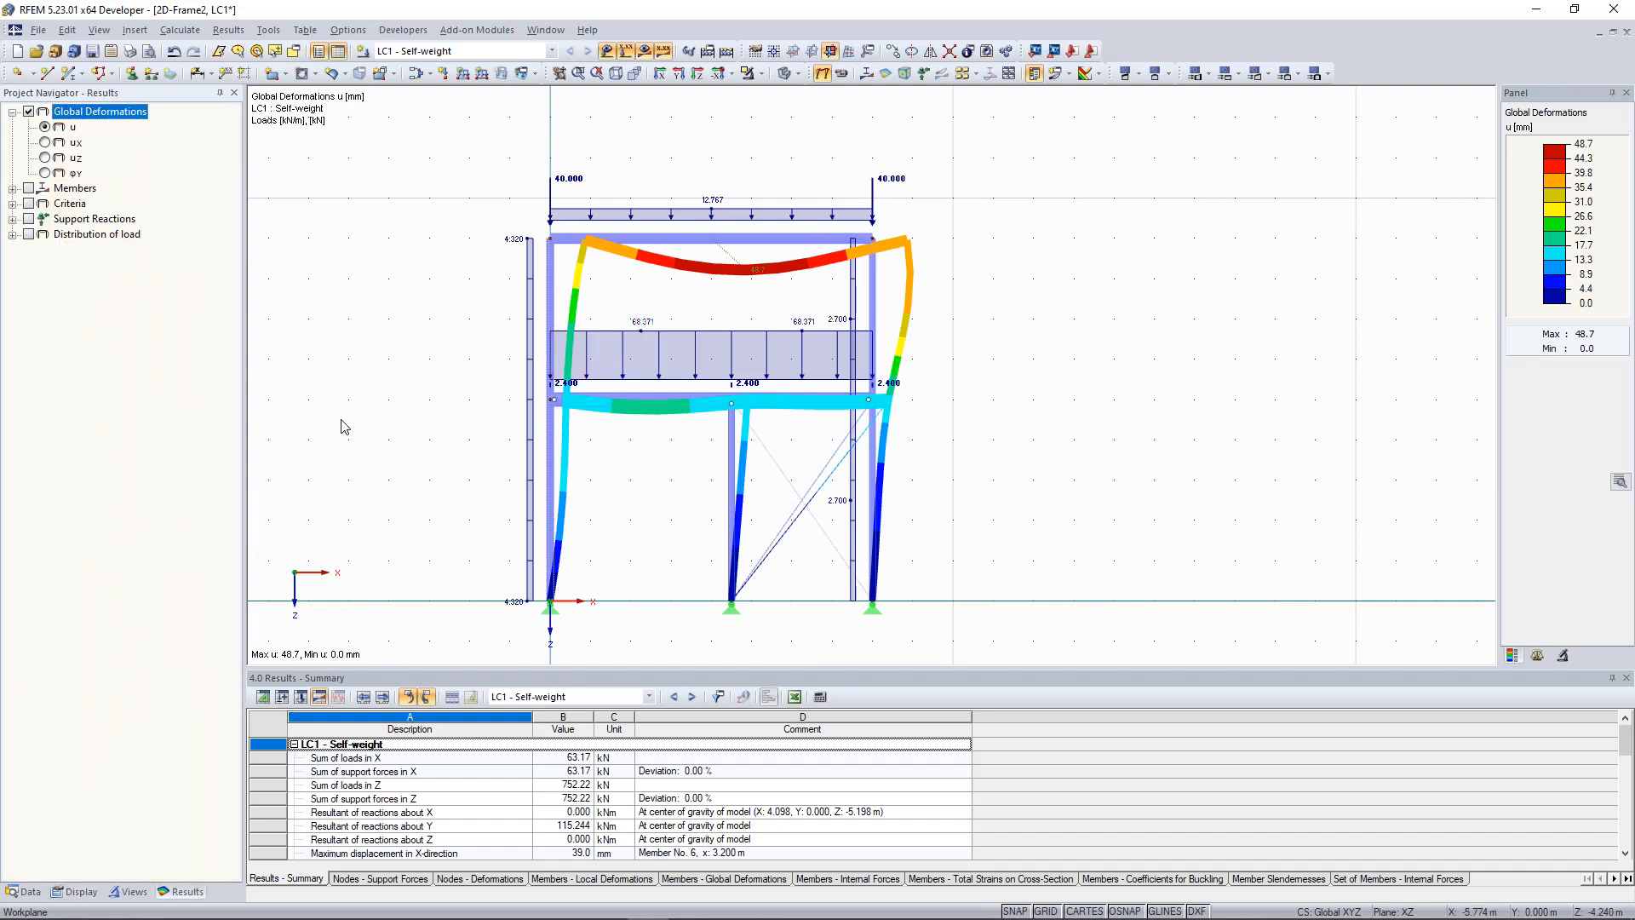
{"action": "middle_click_drag", "start_coordinate": [414, 365], "coordinate": [418, 367]}
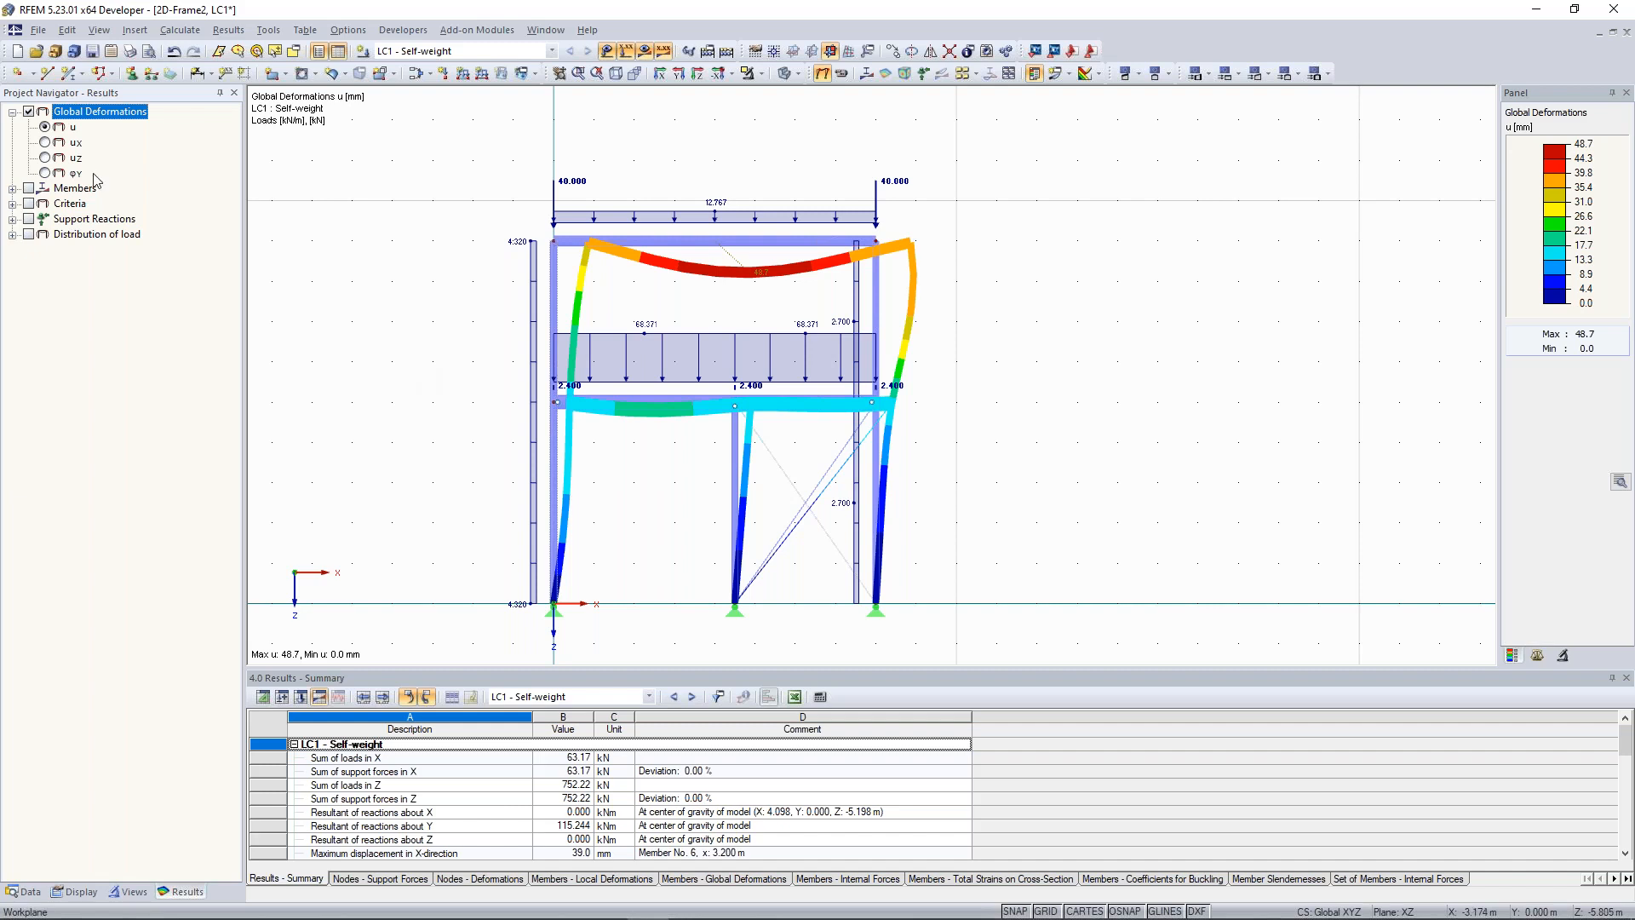
Display the bending moment My diagrams on the members and hide the loads
{"action": "left_click", "coordinate": [12, 188]}
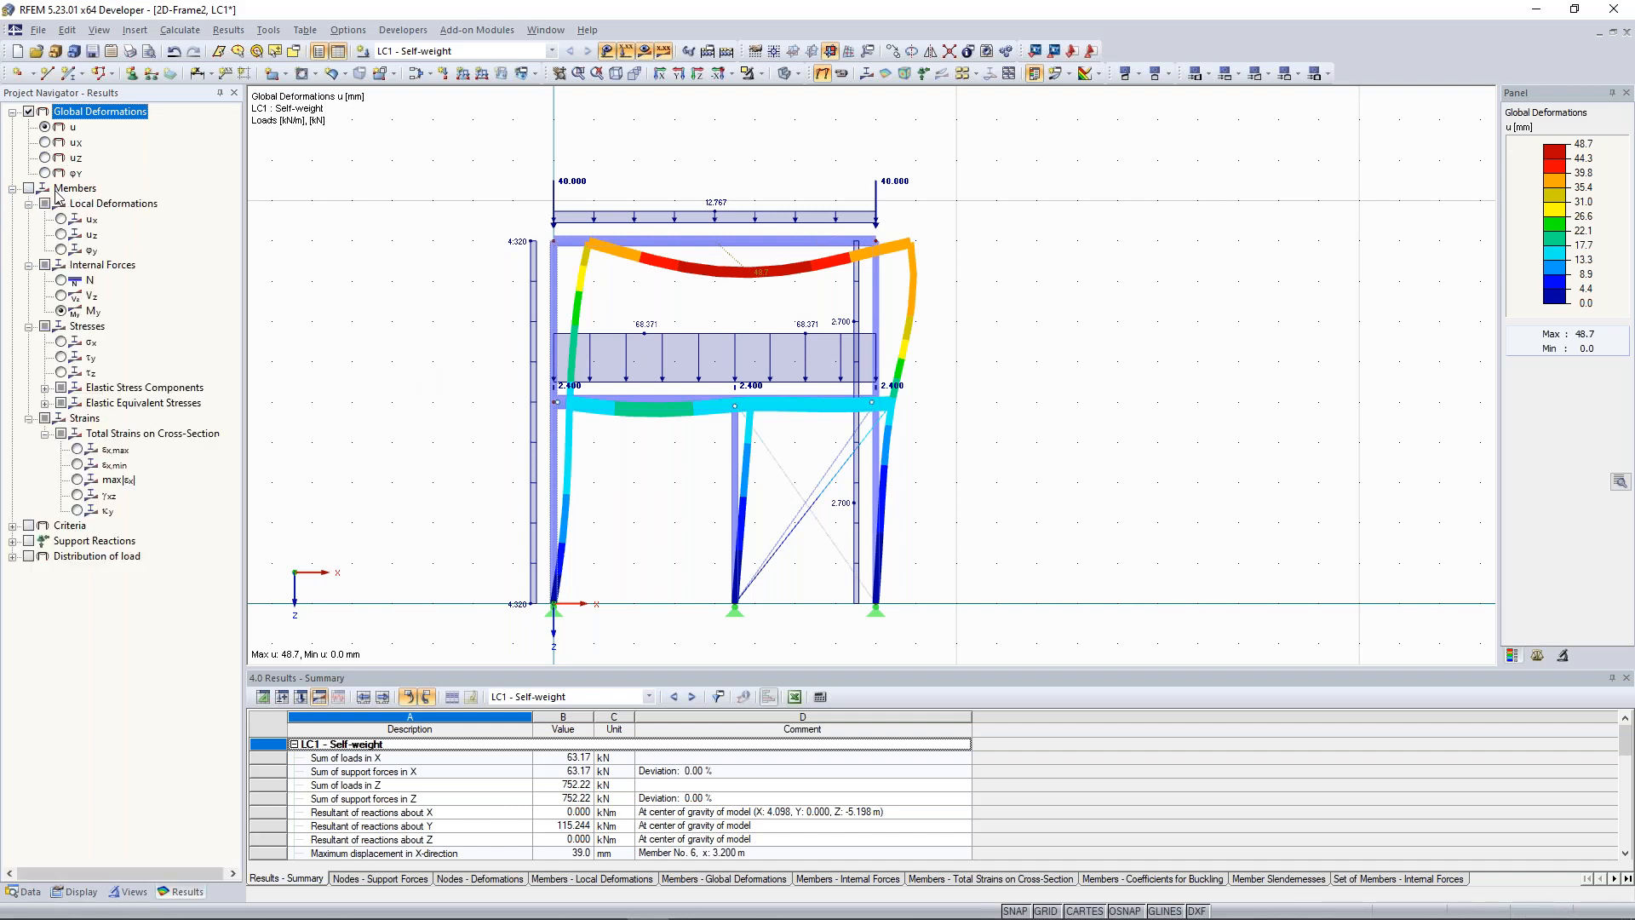
{"action": "left_click", "coordinate": [29, 188]}
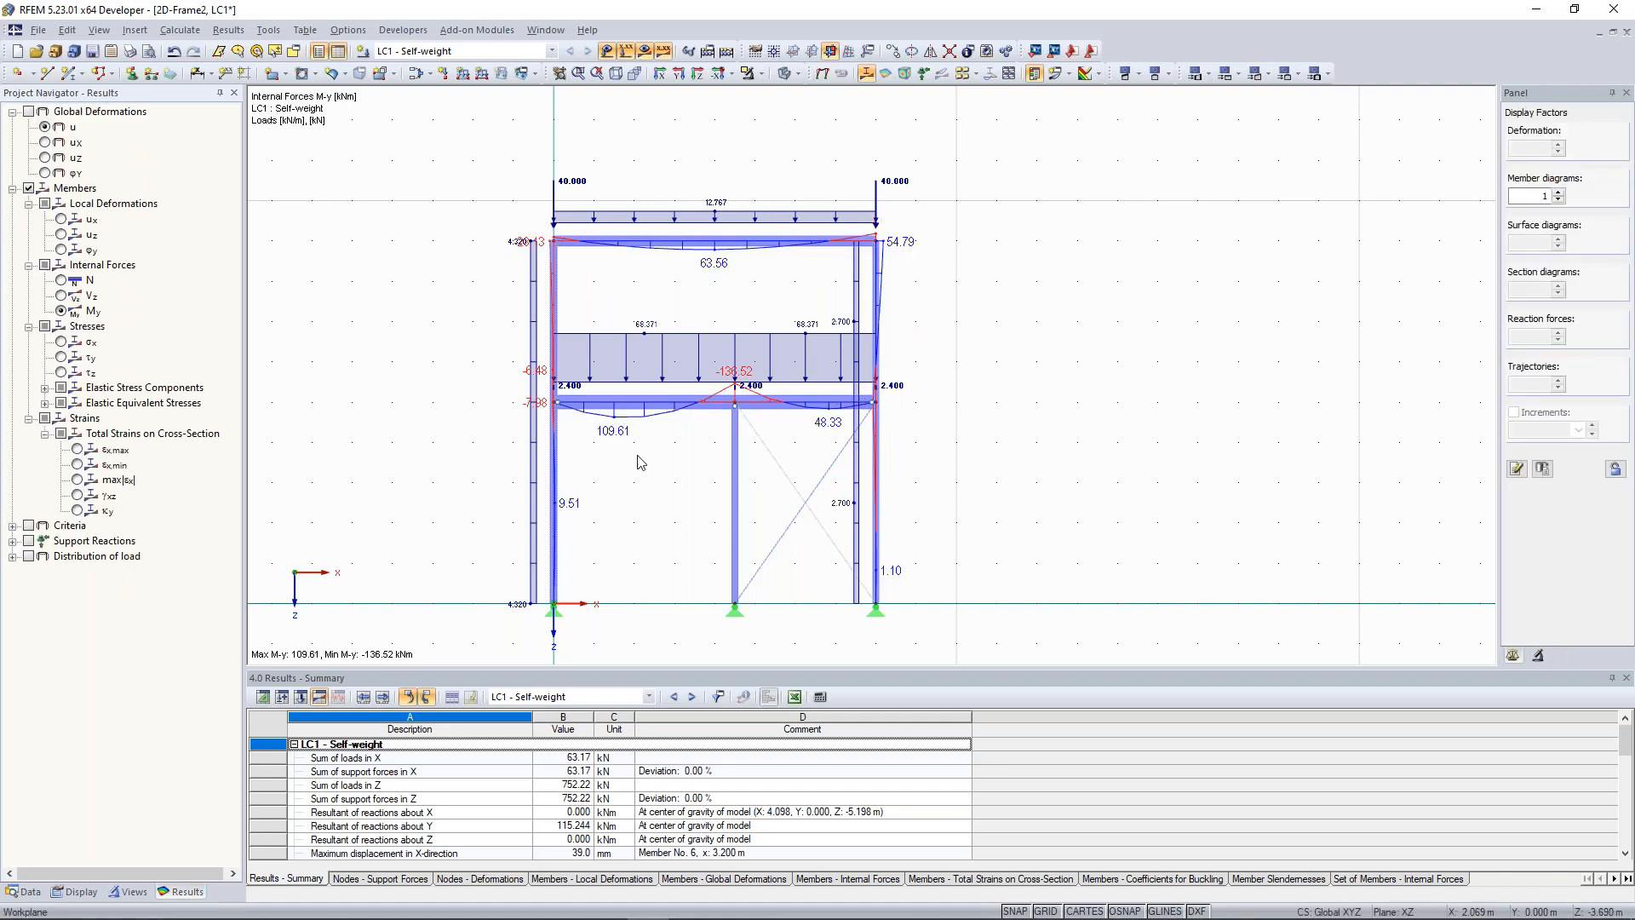
{"action": "scroll", "coordinate": [636, 449], "scroll_direction": "up", "scroll_amount": 1}
{"action": "middle_click_drag", "start_coordinate": [643, 446], "coordinate": [650, 429]}
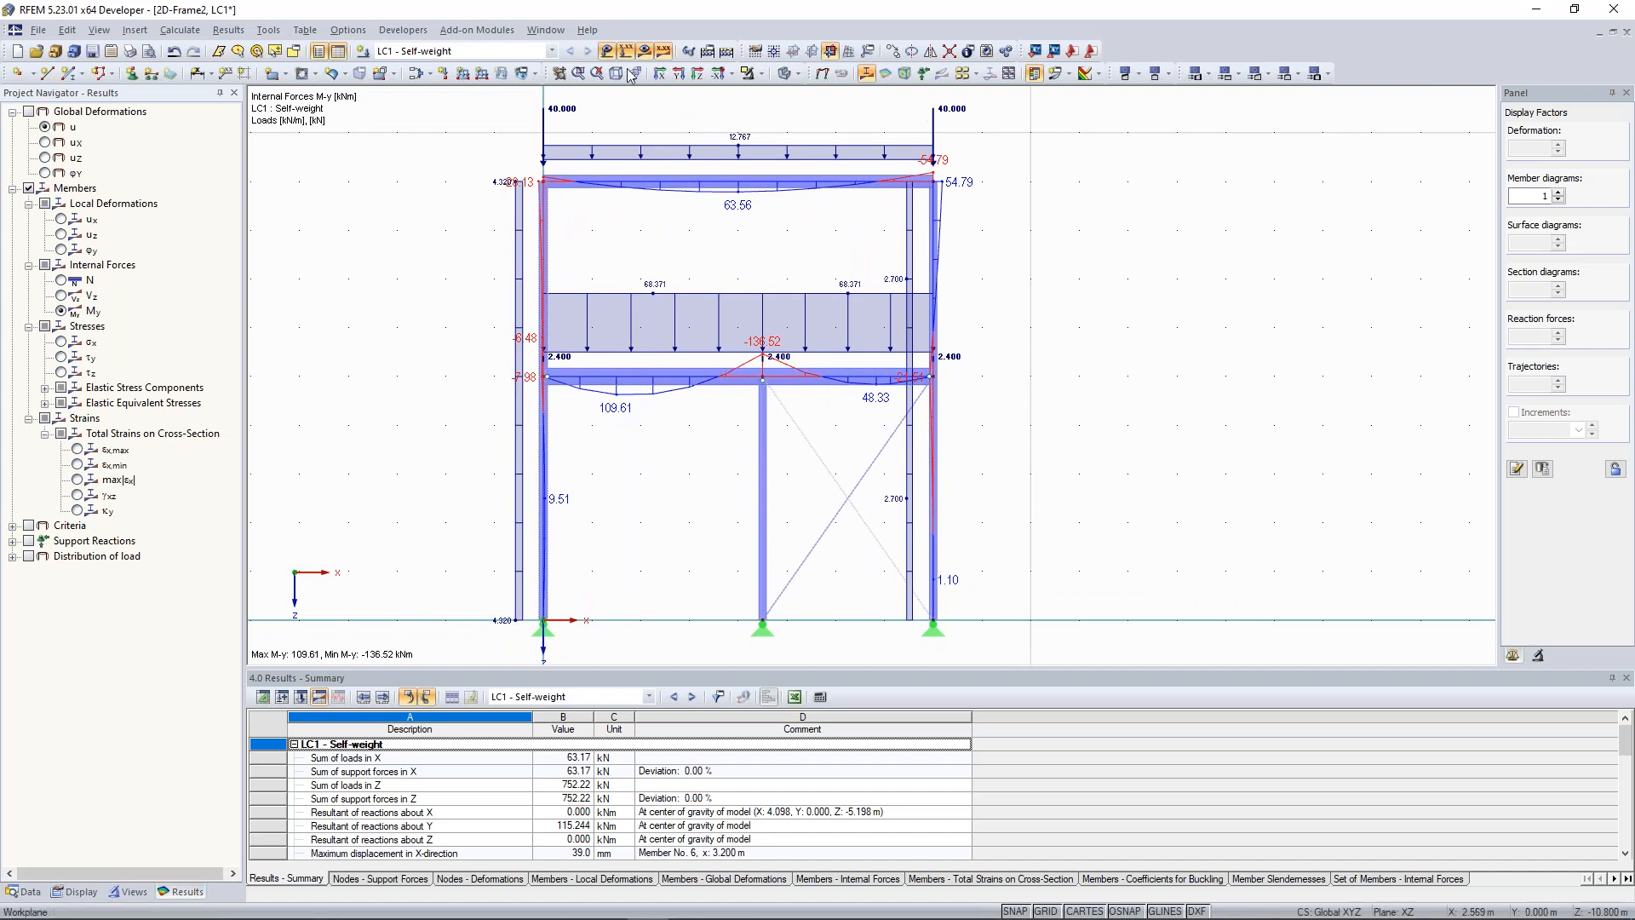
{"action": "left_click", "coordinate": [607, 51]}
{"action": "scroll", "coordinate": [613, 303], "scroll_direction": "up", "scroll_amount": 1}
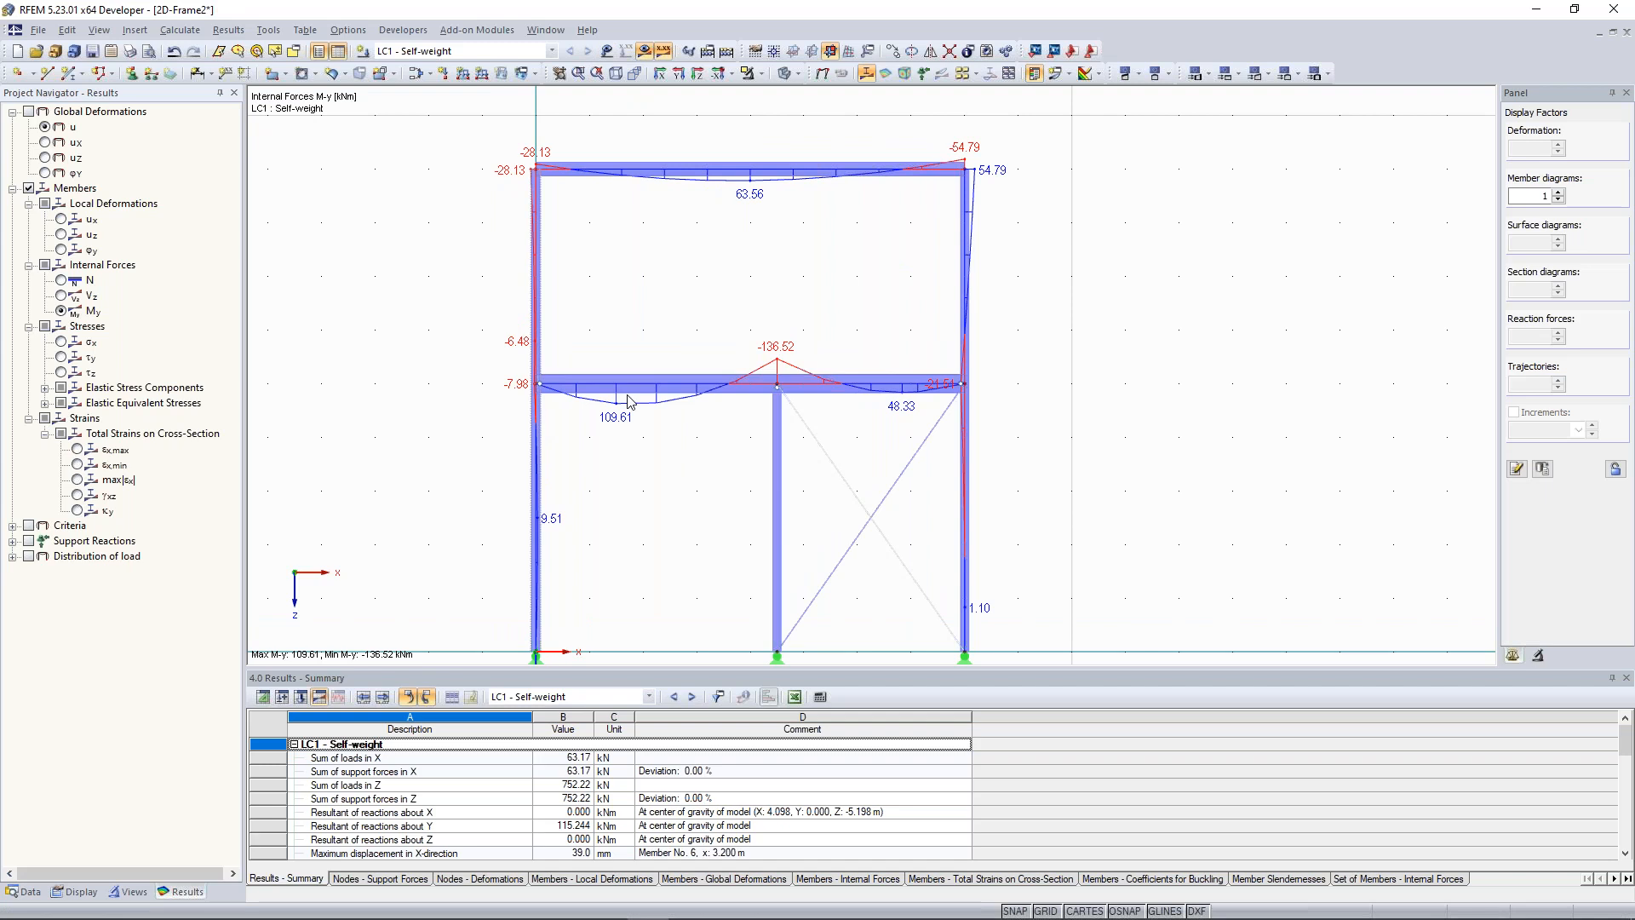
Examine the normal force N diagrams in the columns and diagonal braces, comparing them with the global deformations
{"action": "scroll", "coordinate": [630, 400], "scroll_direction": "up", "scroll_amount": 2}
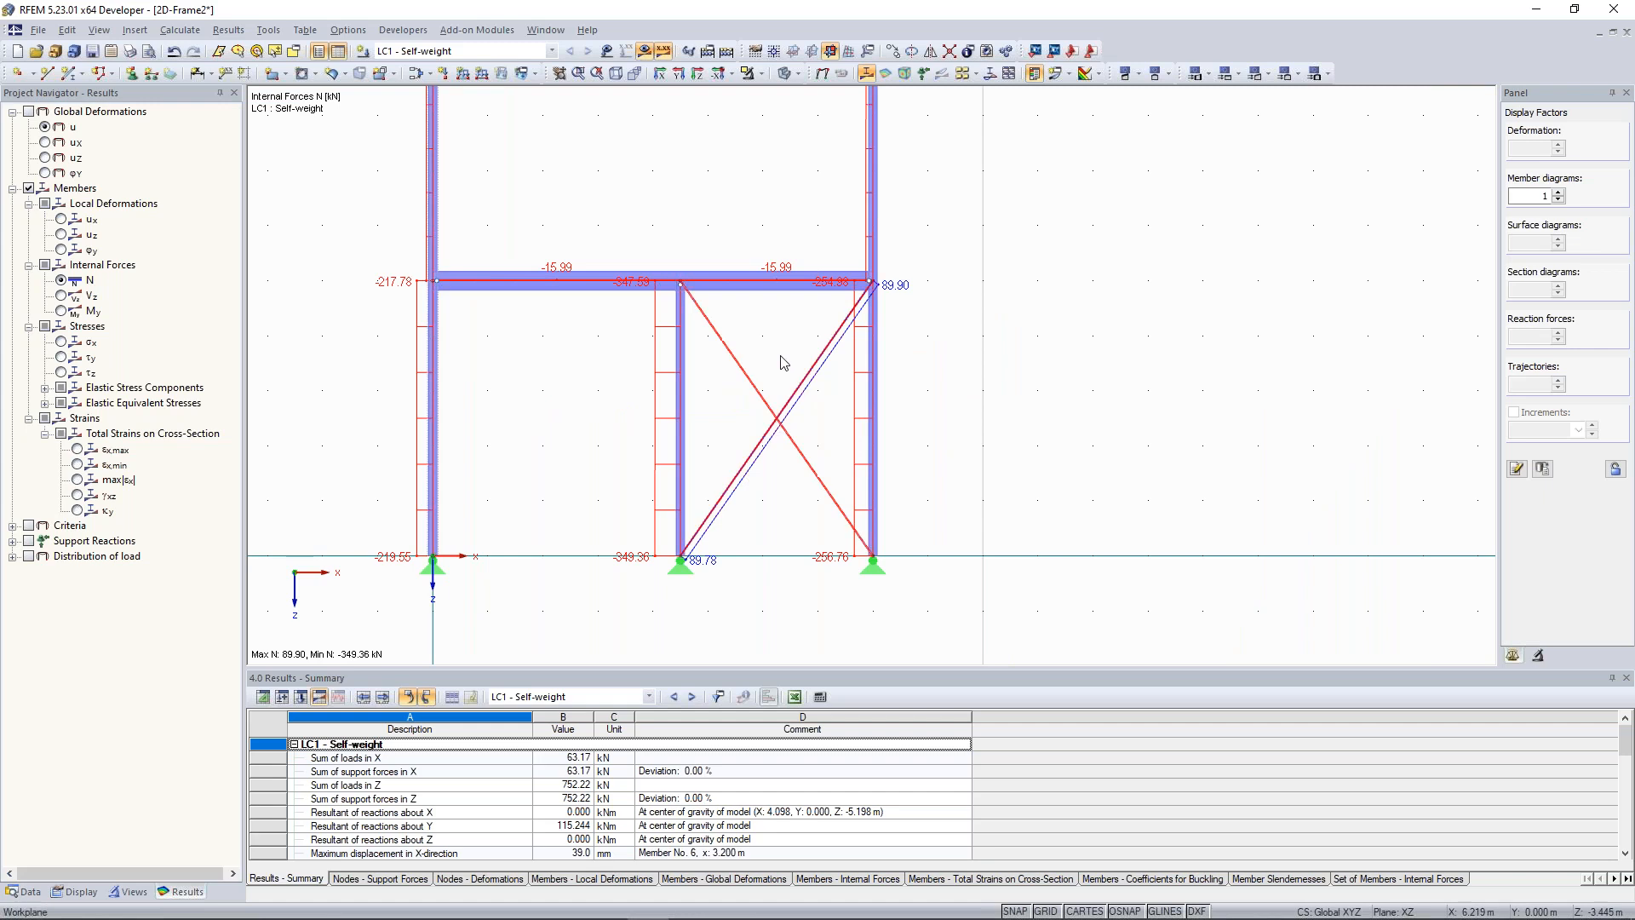
{"action": "middle_click_drag", "start_coordinate": [769, 354], "coordinate": [752, 385]}
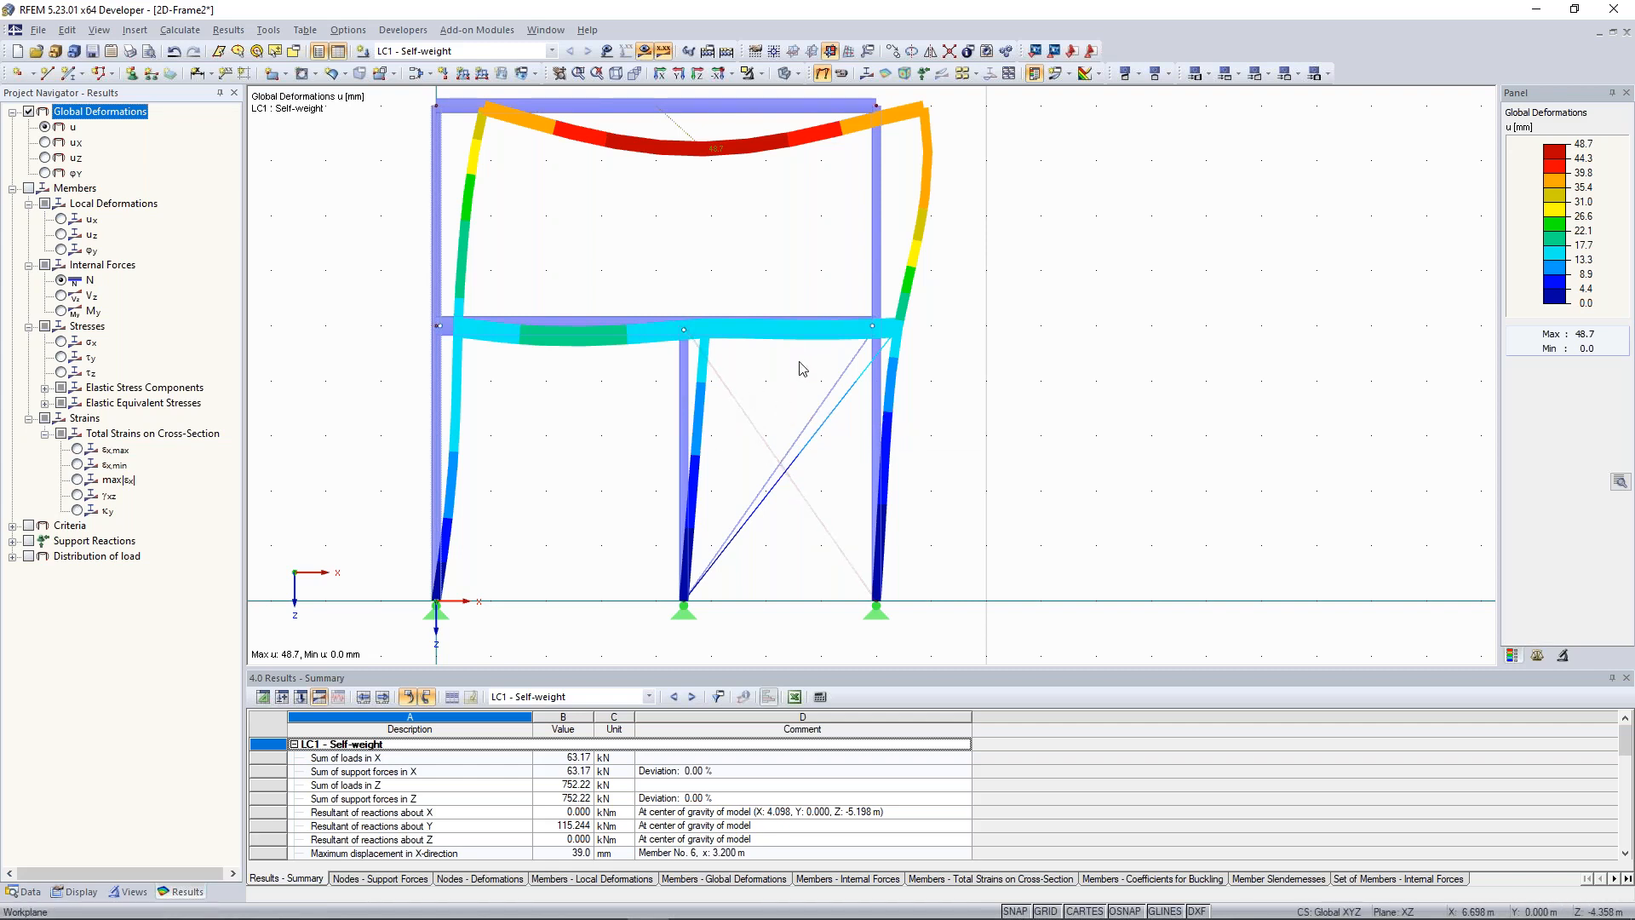
{"action": "left_click", "coordinate": [62, 261]}
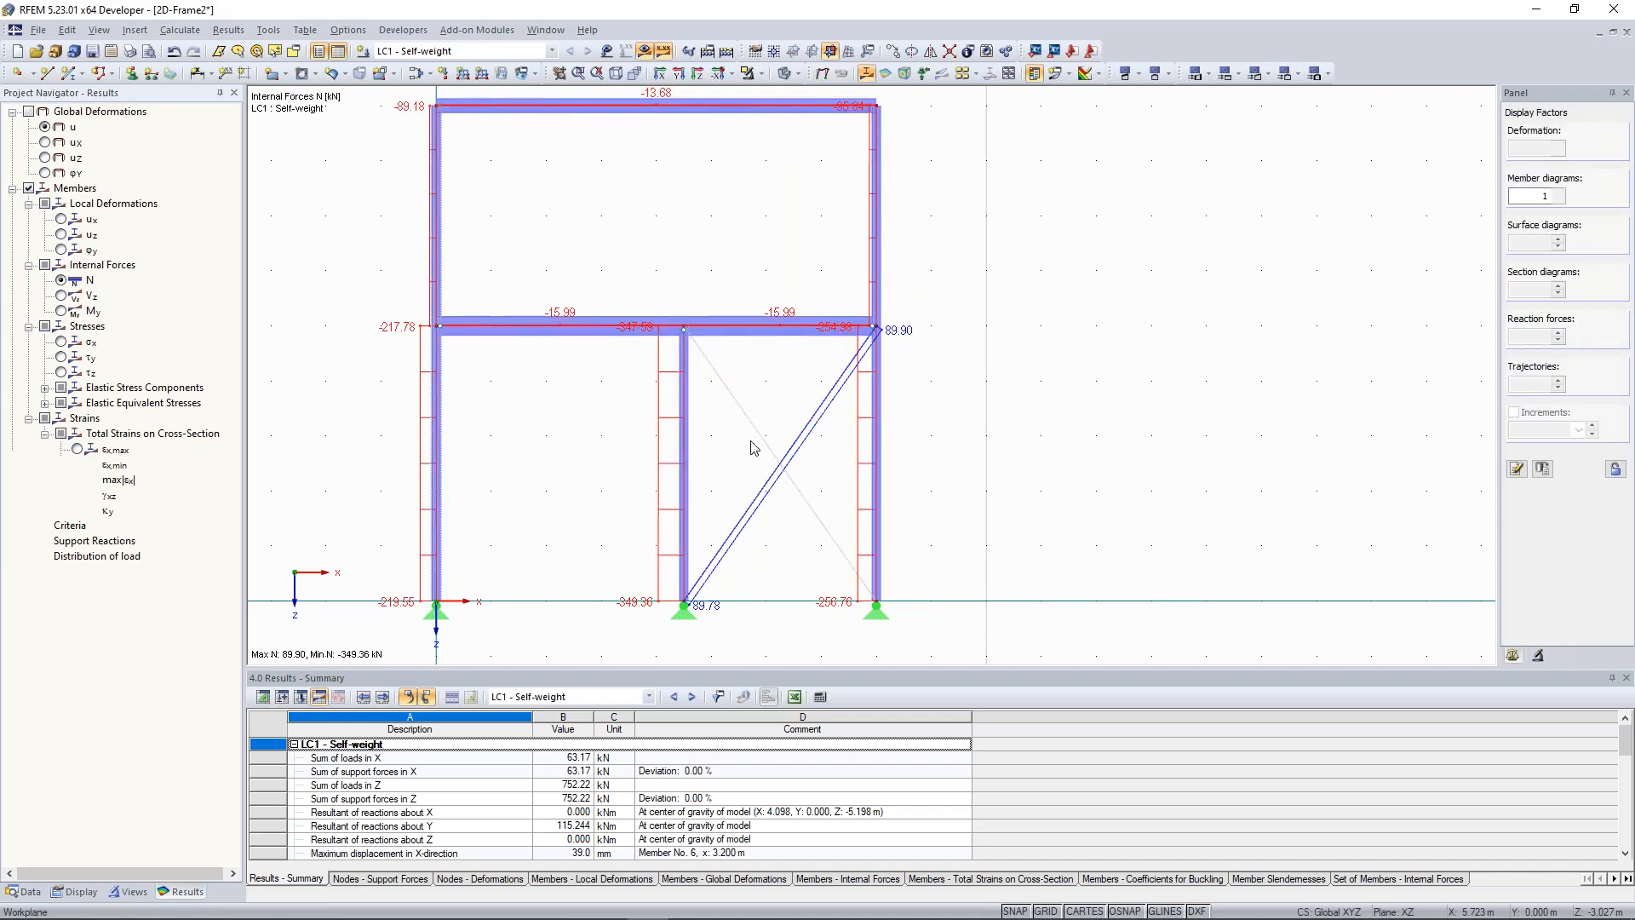
{"action": "scroll", "coordinate": [728, 552], "scroll_direction": "up", "scroll_amount": 1}
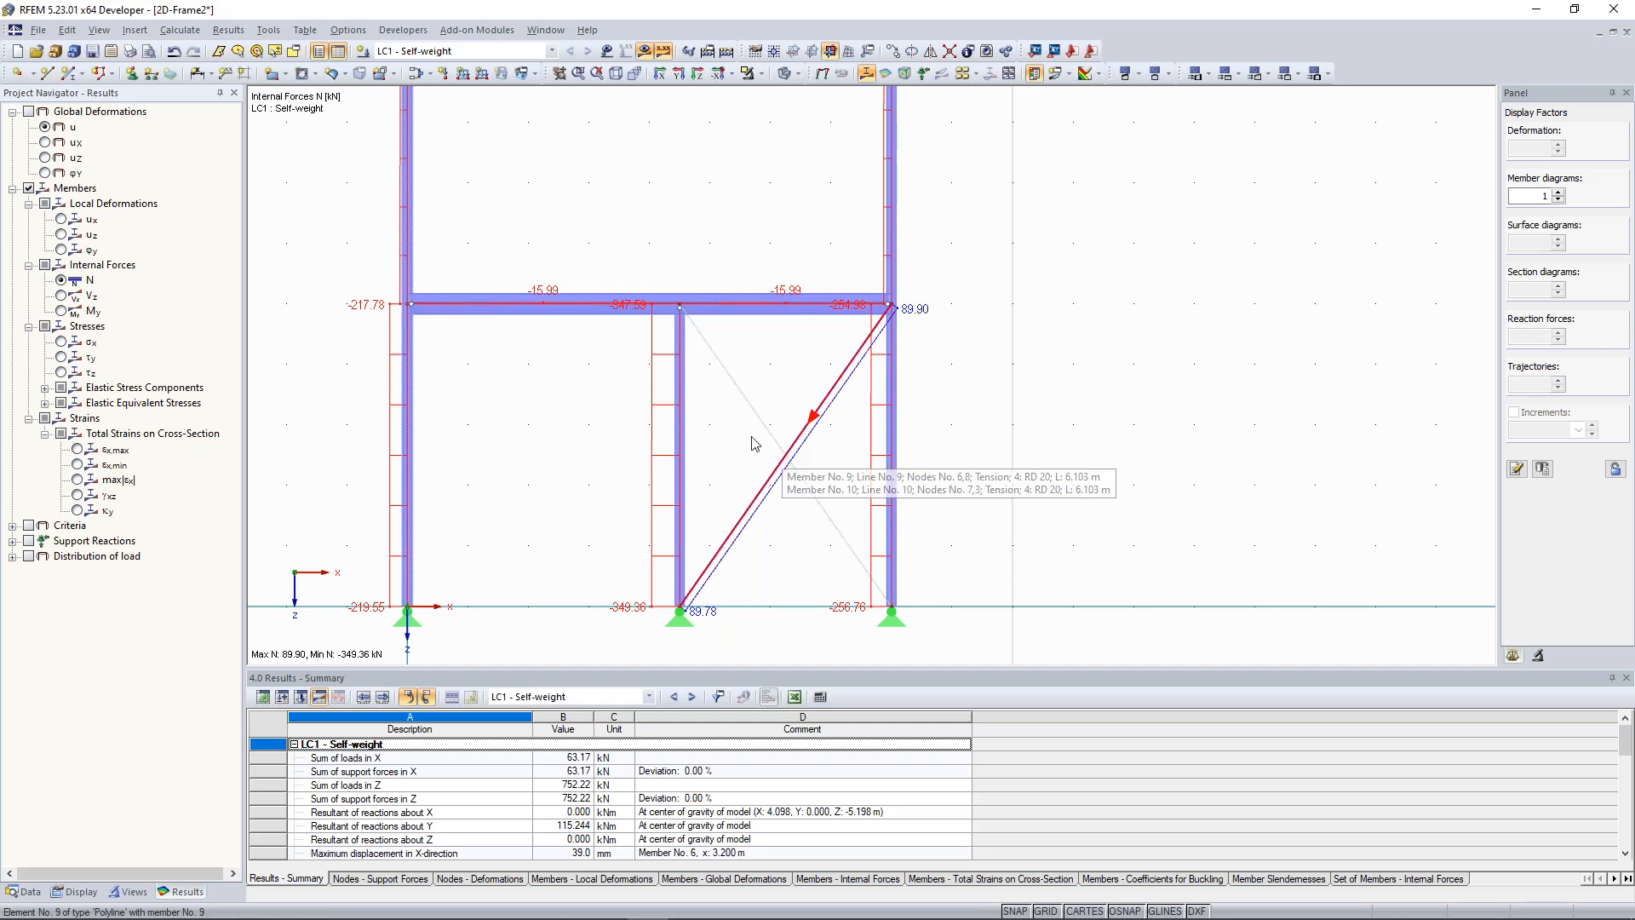
{"action": "scroll", "coordinate": [754, 440], "scroll_direction": "down", "scroll_amount": 1}
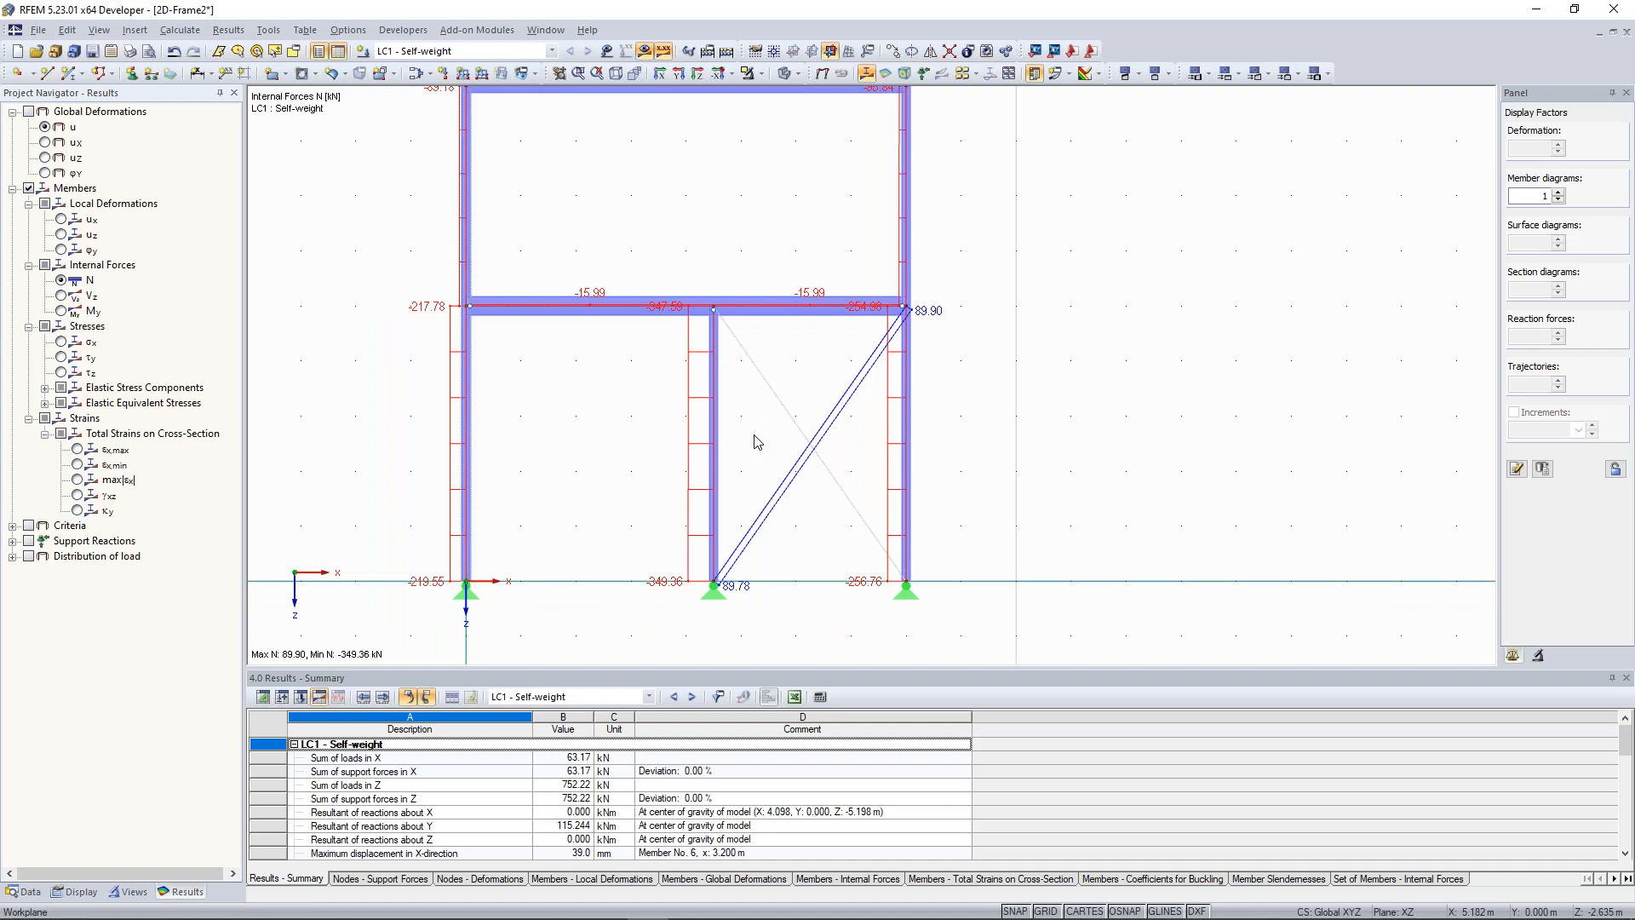
{"action": "scroll", "coordinate": [648, 261], "scroll_direction": "down", "scroll_amount": 1}
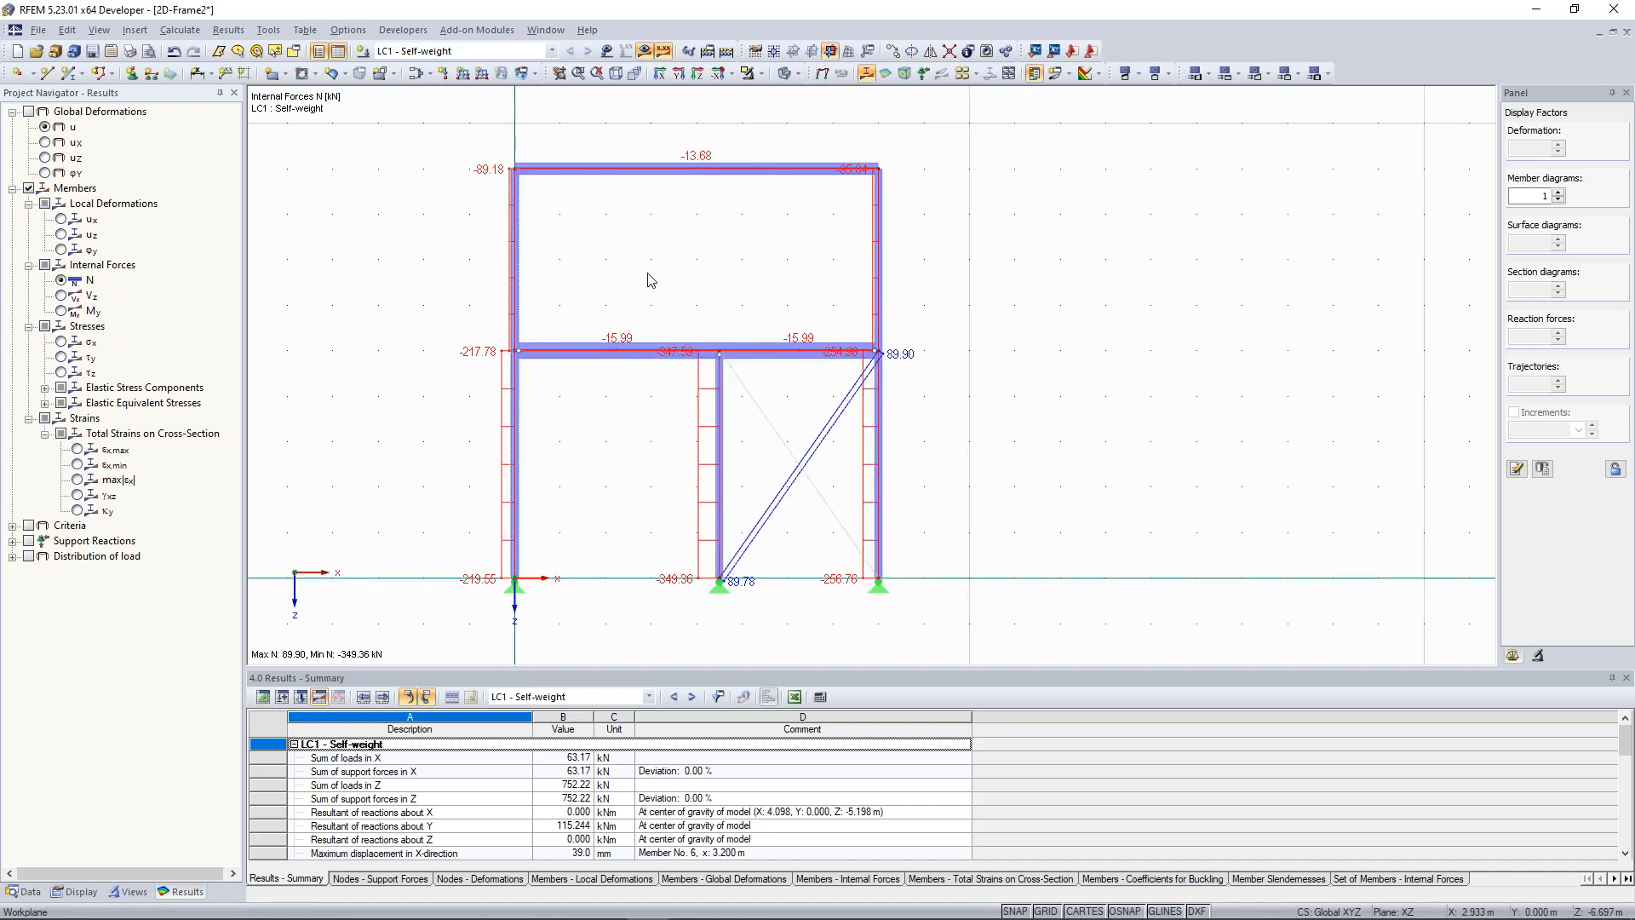
Open the top beam's member properties, review the available member types, and close them without changing anything
{"action": "middle_click_drag", "start_coordinate": [553, 245], "coordinate": [621, 286]}
{"action": "scroll", "coordinate": [586, 265], "scroll_direction": "up", "scroll_amount": 2}
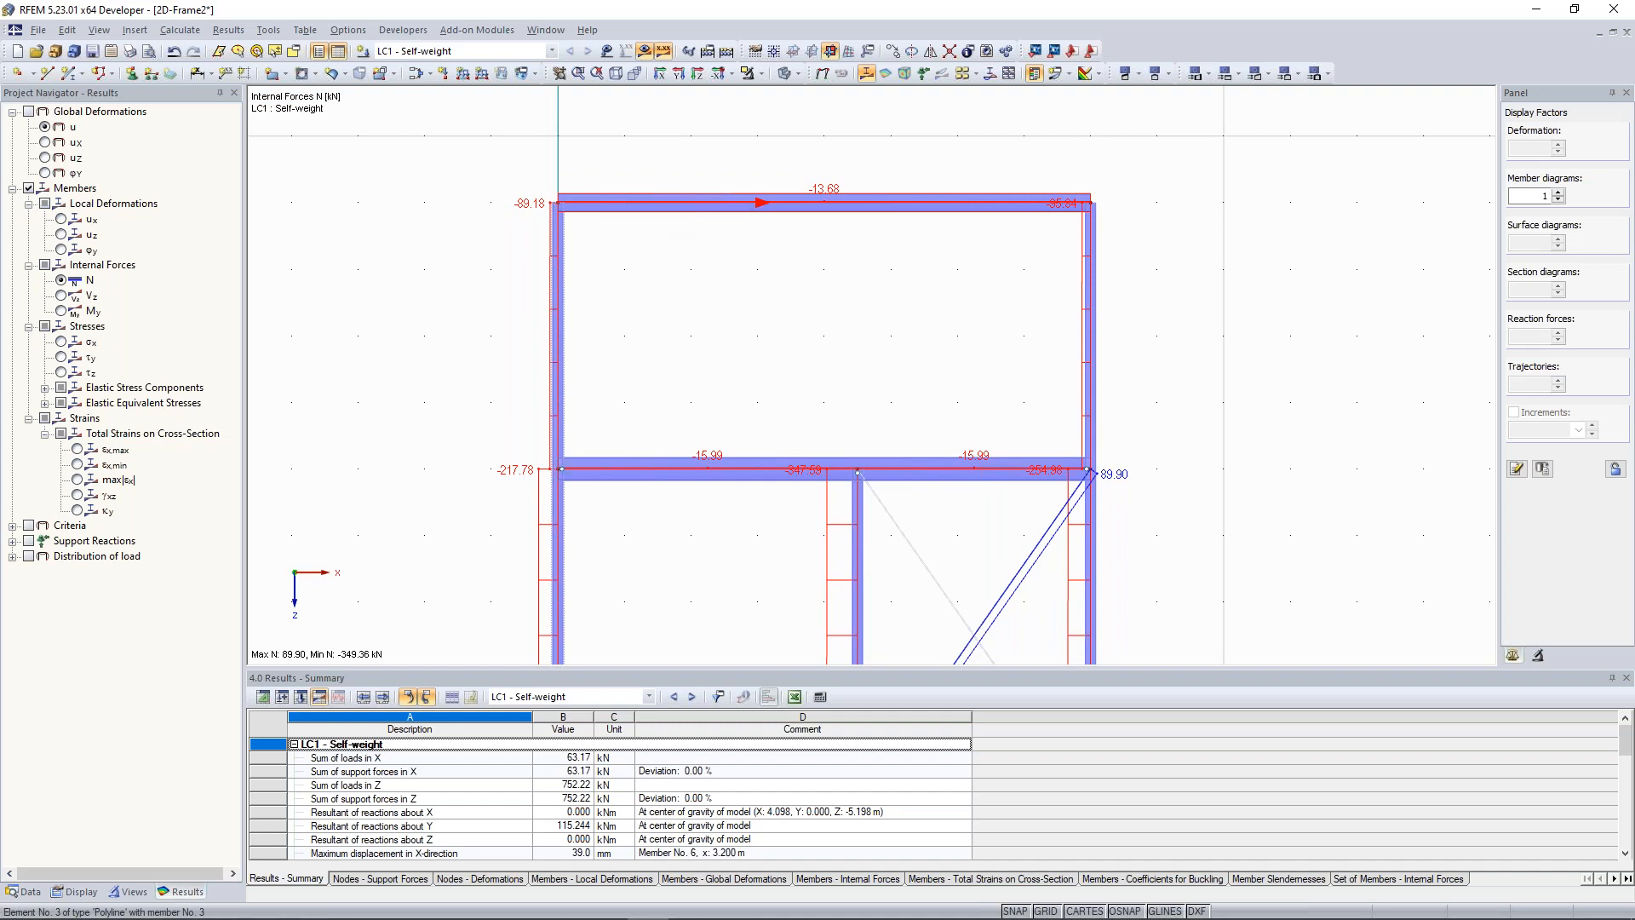
{"action": "double_click", "coordinate": [706, 204]}
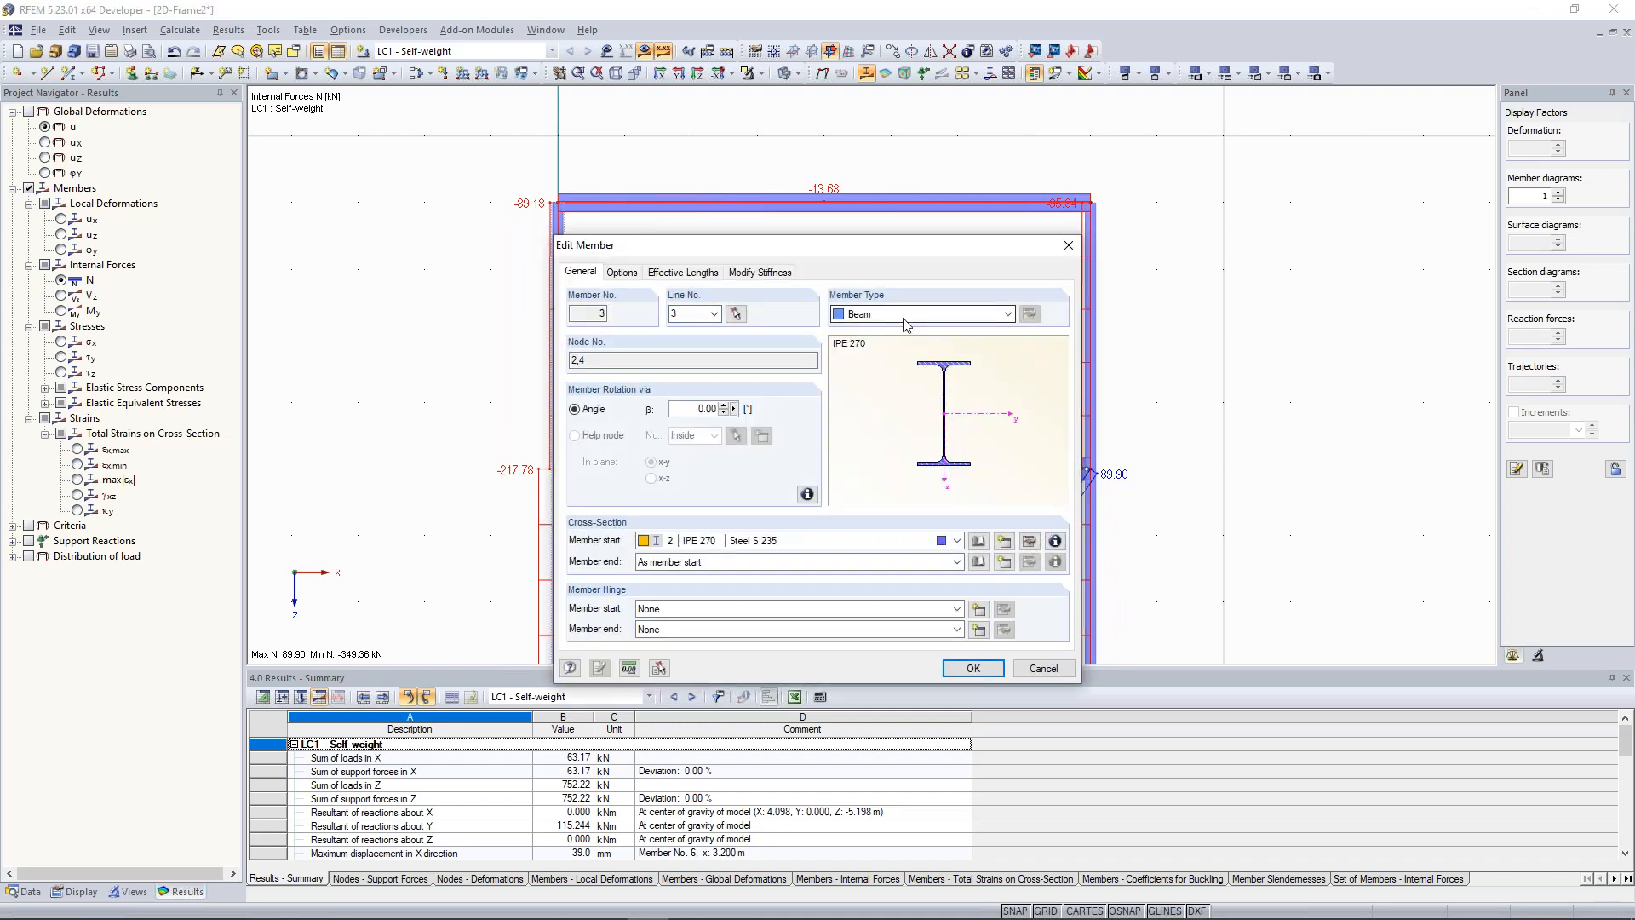
{"action": "left_click_drag", "start_coordinate": [916, 251], "coordinate": [333, 207]}
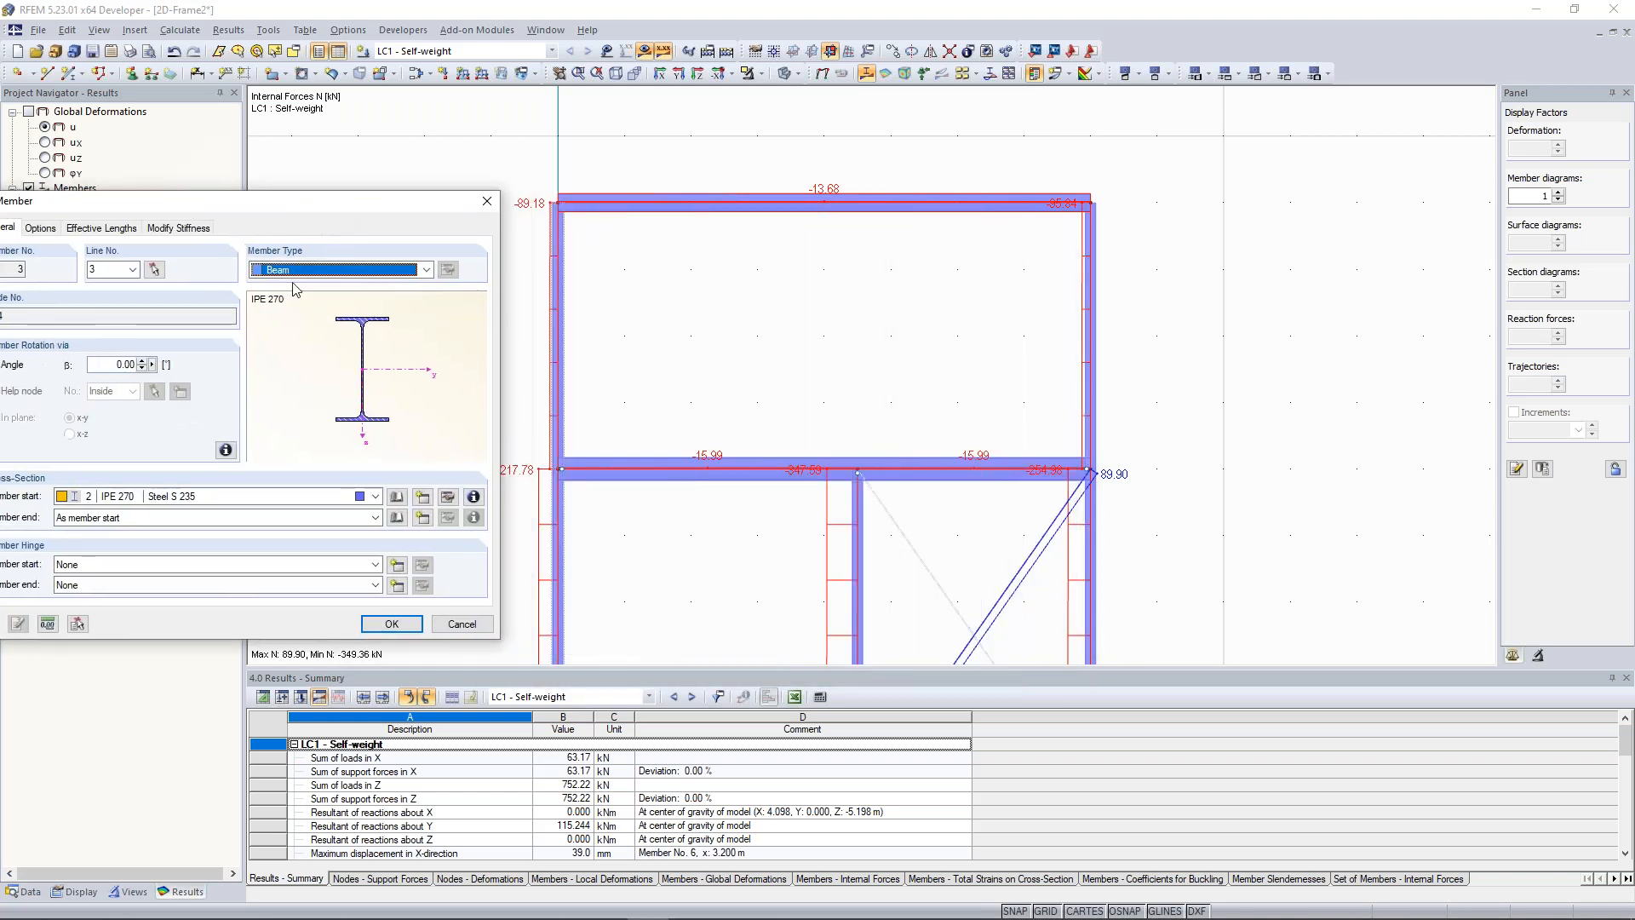
{"action": "left_click", "coordinate": [410, 276]}
{"action": "left_click", "coordinate": [365, 291]}
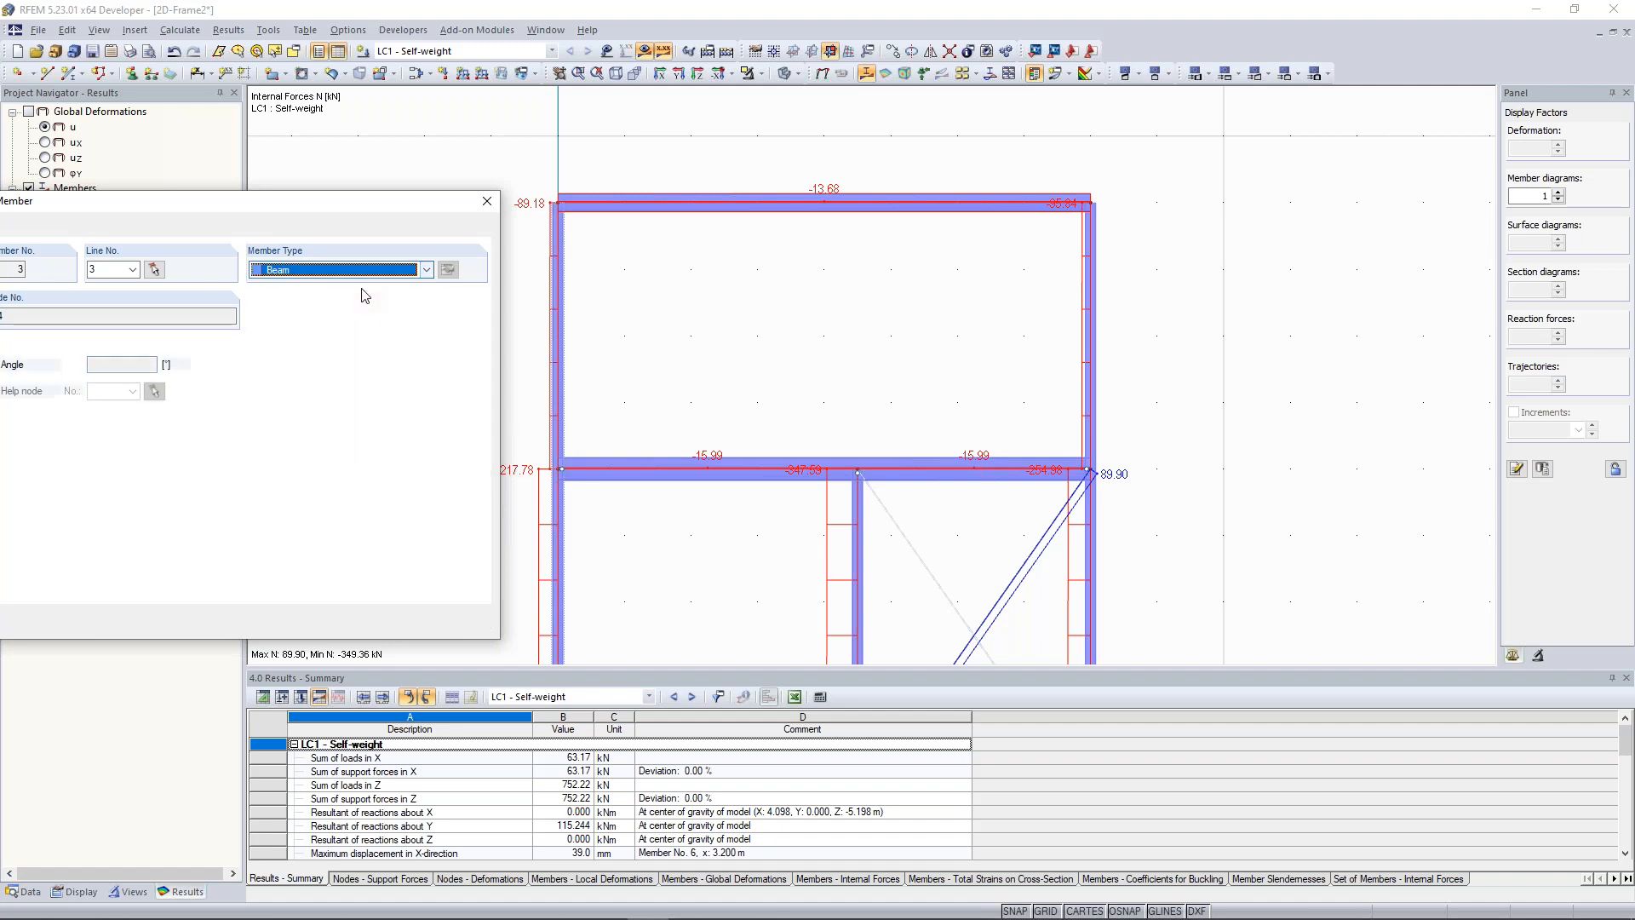
{"action": "left_click_drag", "start_coordinate": [310, 199], "coordinate": [321, 335]}
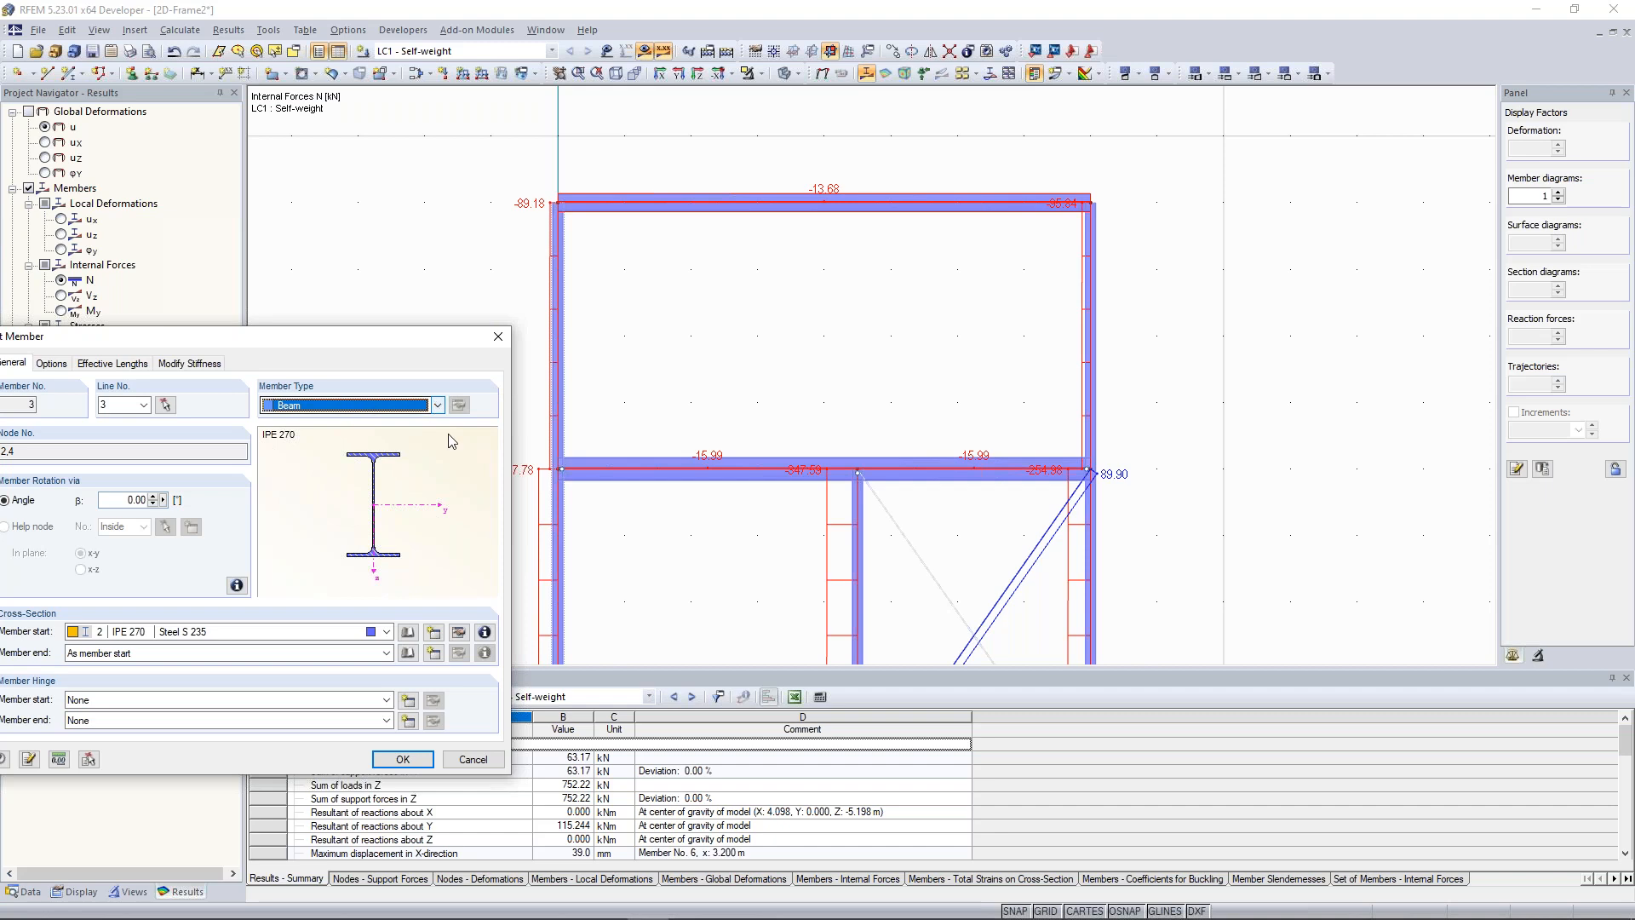
{"action": "left_click", "coordinate": [436, 407]}
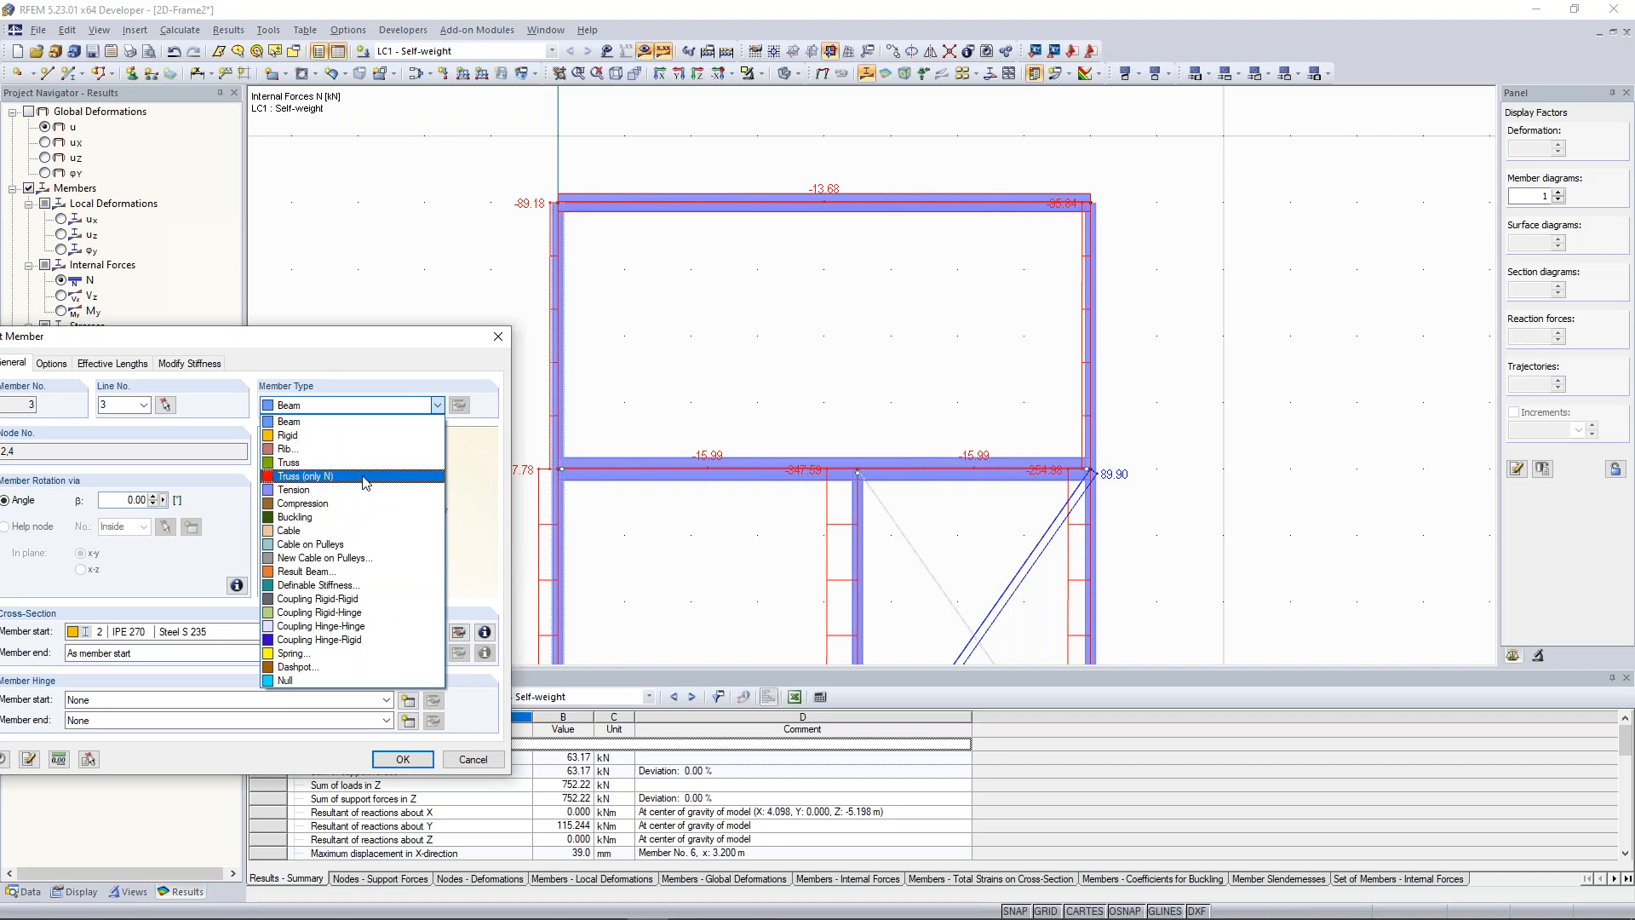
{"action": "left_click", "coordinate": [502, 342]}
{"action": "left_click", "coordinate": [502, 342]}
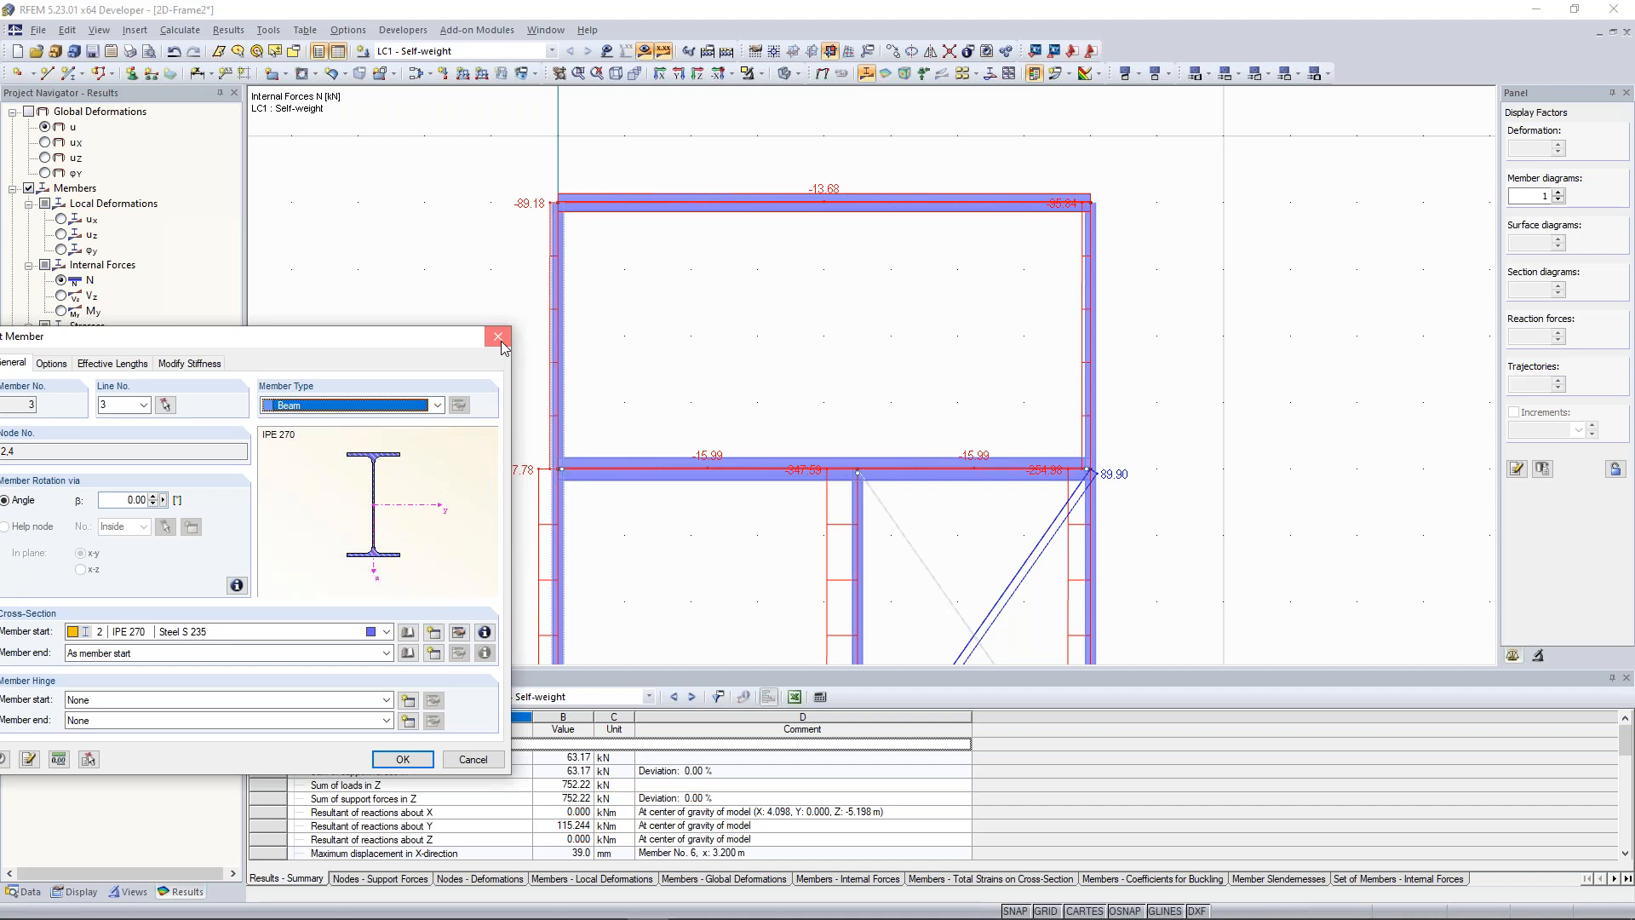
Hide the internal force results and display the frame model in wireframe
{"action": "scroll", "coordinate": [472, 398], "scroll_direction": "down", "scroll_amount": 3}
{"action": "middle_click_drag", "start_coordinate": [461, 397], "coordinate": [489, 357]}
{"action": "scroll", "coordinate": [504, 380], "scroll_direction": "up", "scroll_amount": 2}
{"action": "scroll", "coordinate": [503, 380], "scroll_direction": "down", "scroll_amount": 2}
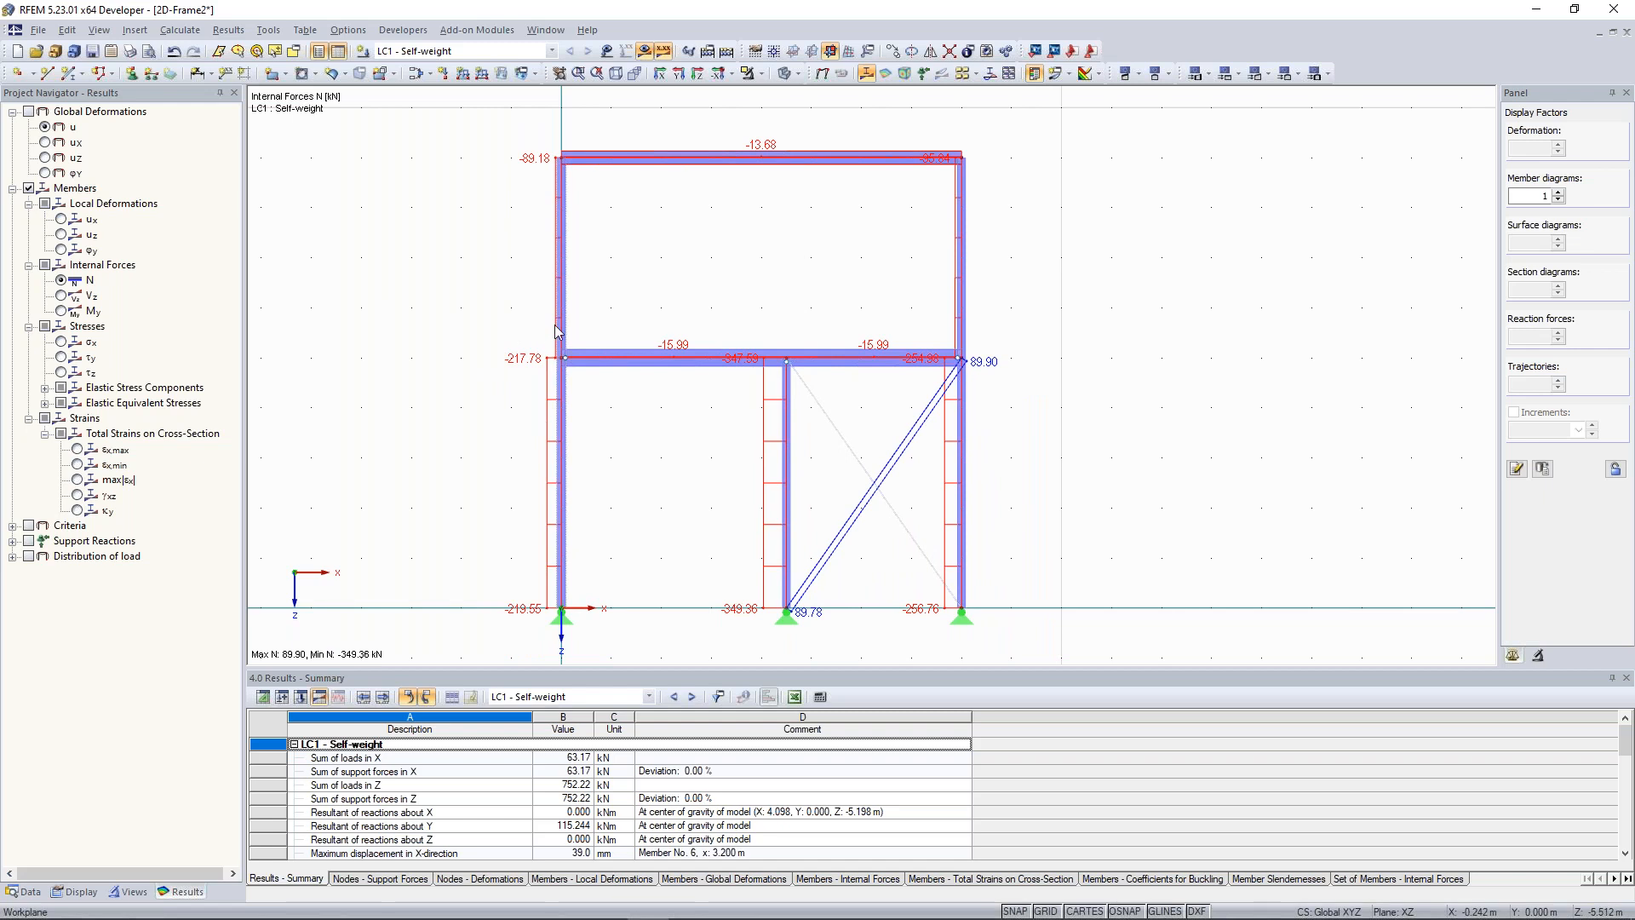
{"action": "mouse_move", "coordinate": [557, 331]}
{"action": "left_click", "coordinate": [647, 52]}
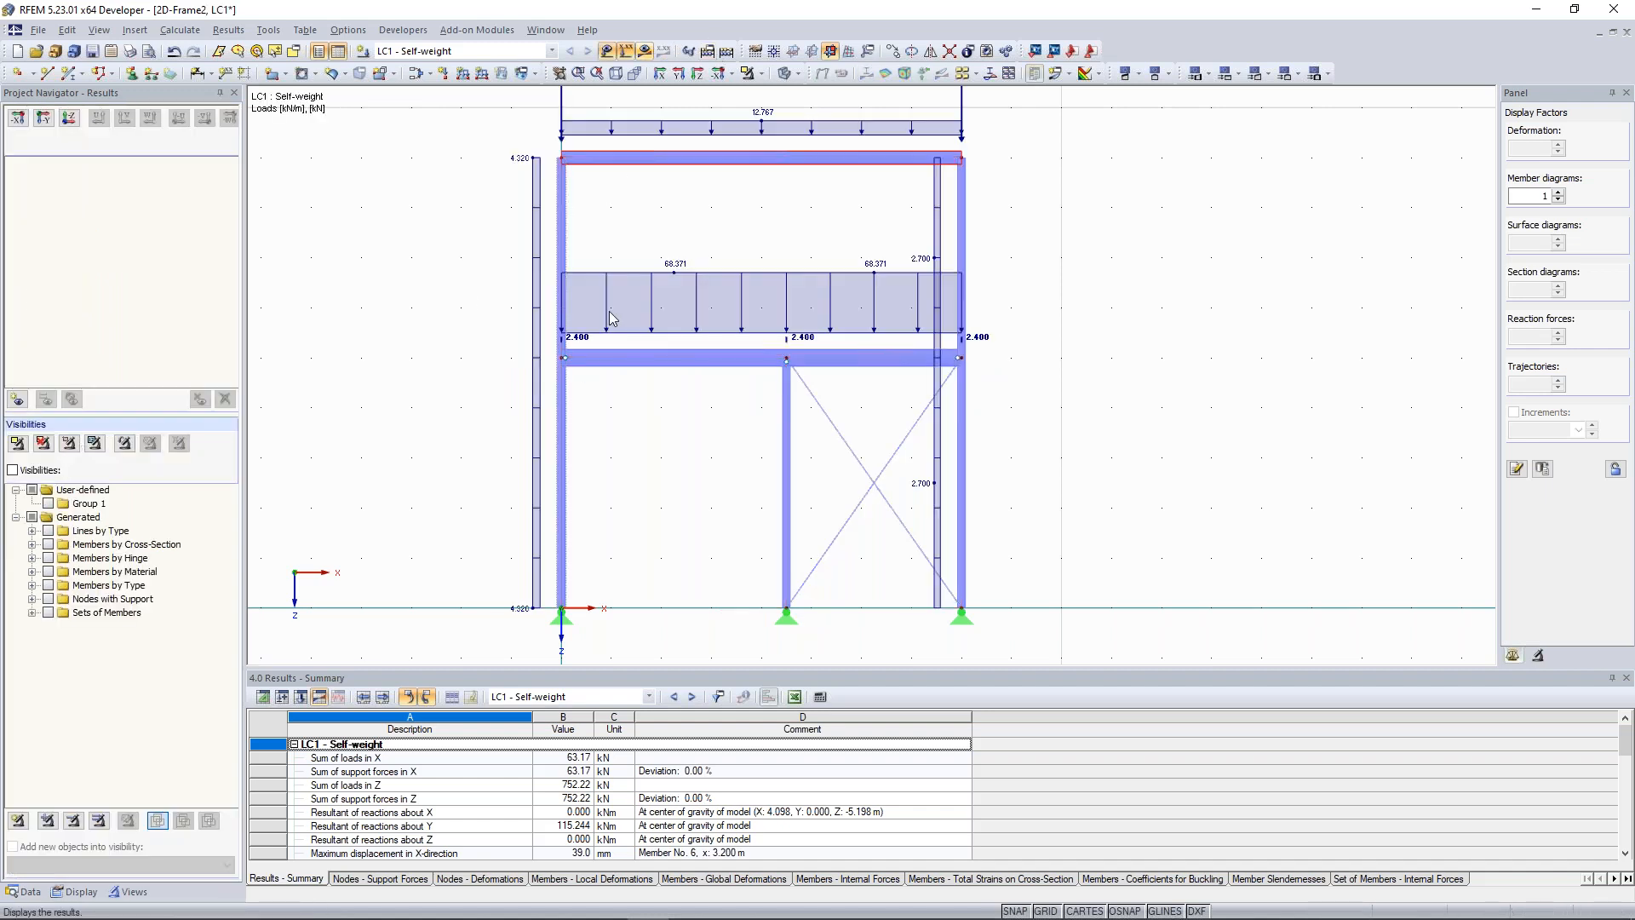
{"action": "left_click", "coordinate": [786, 74]}
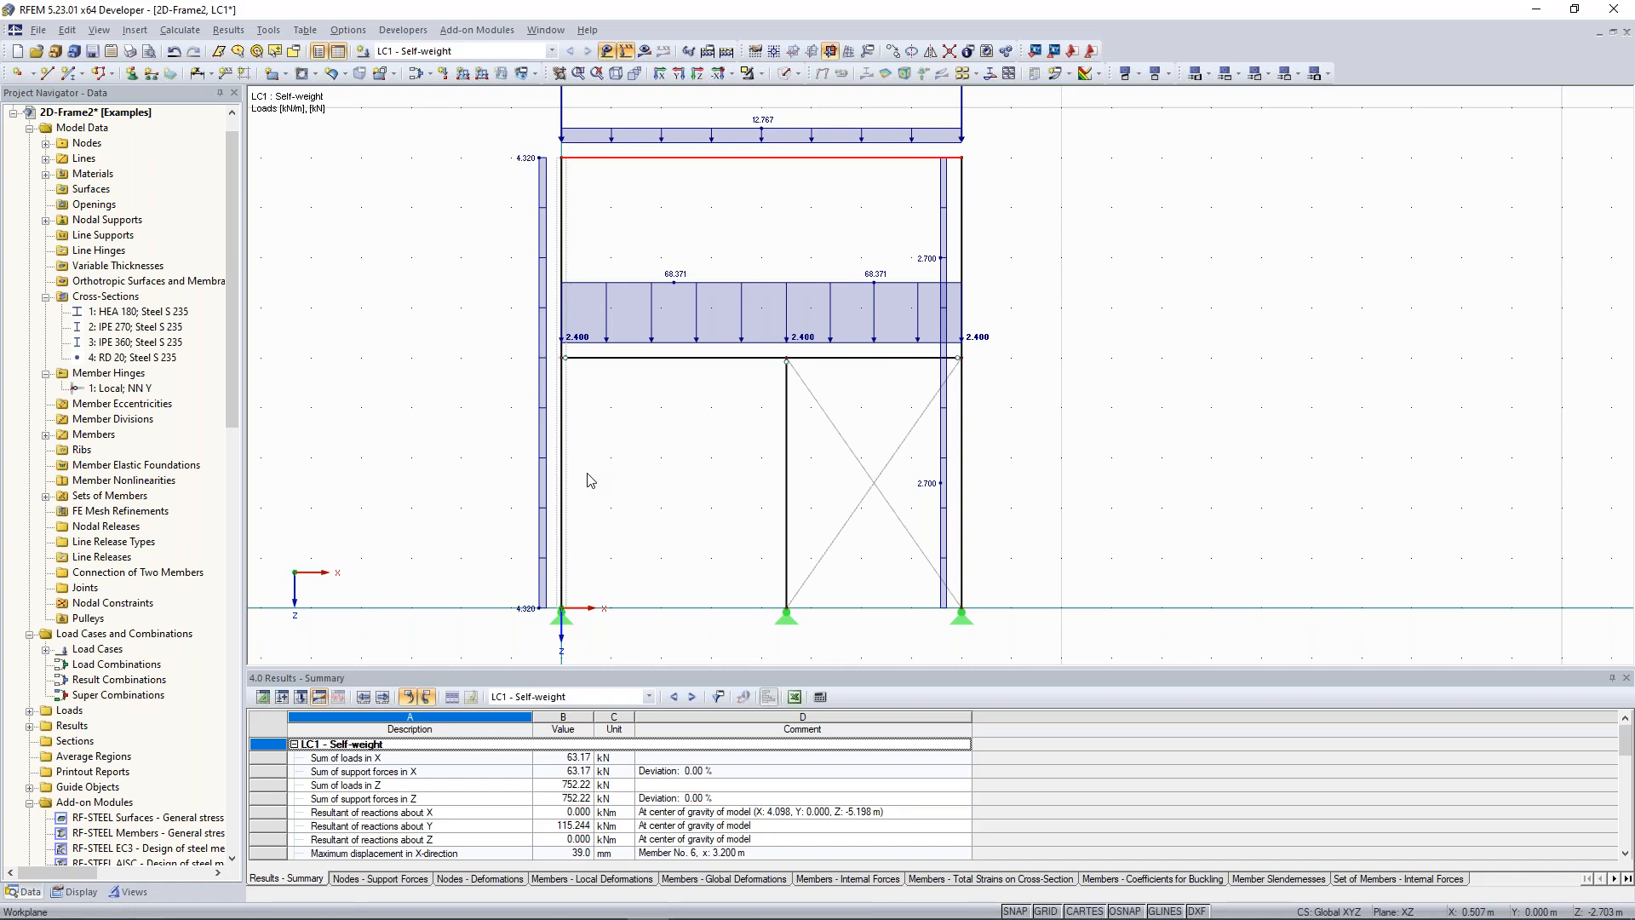
View the result diagrams of the left column, turning off the global deformation u, and those of the right column
{"action": "double_click", "coordinate": [567, 376]}
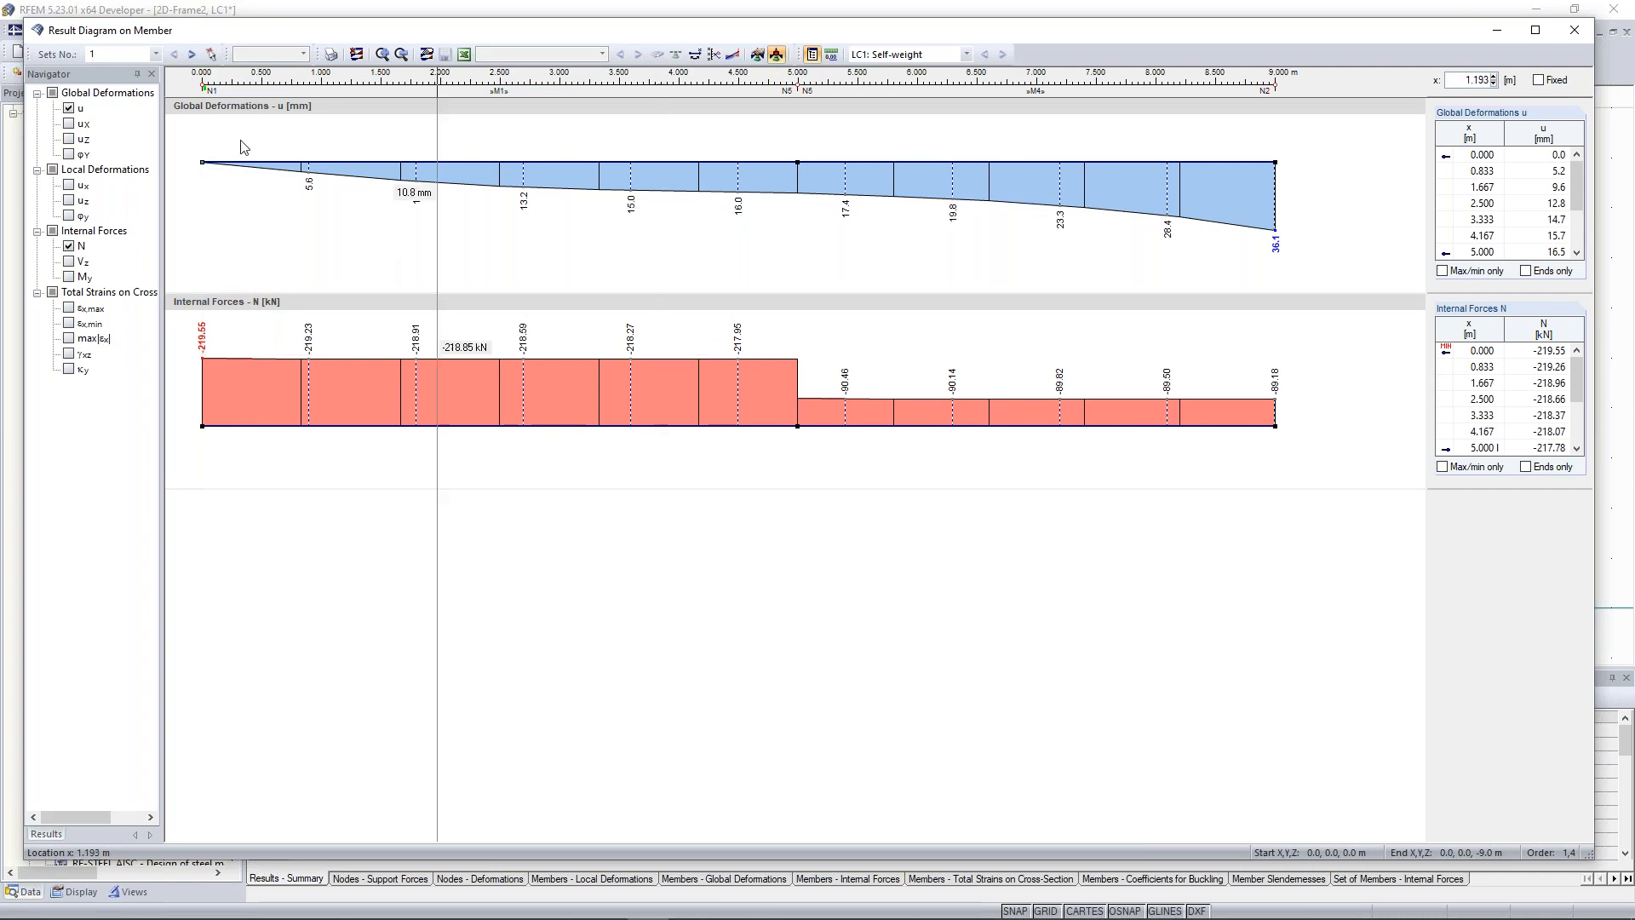
{"action": "left_click", "coordinate": [72, 109]}
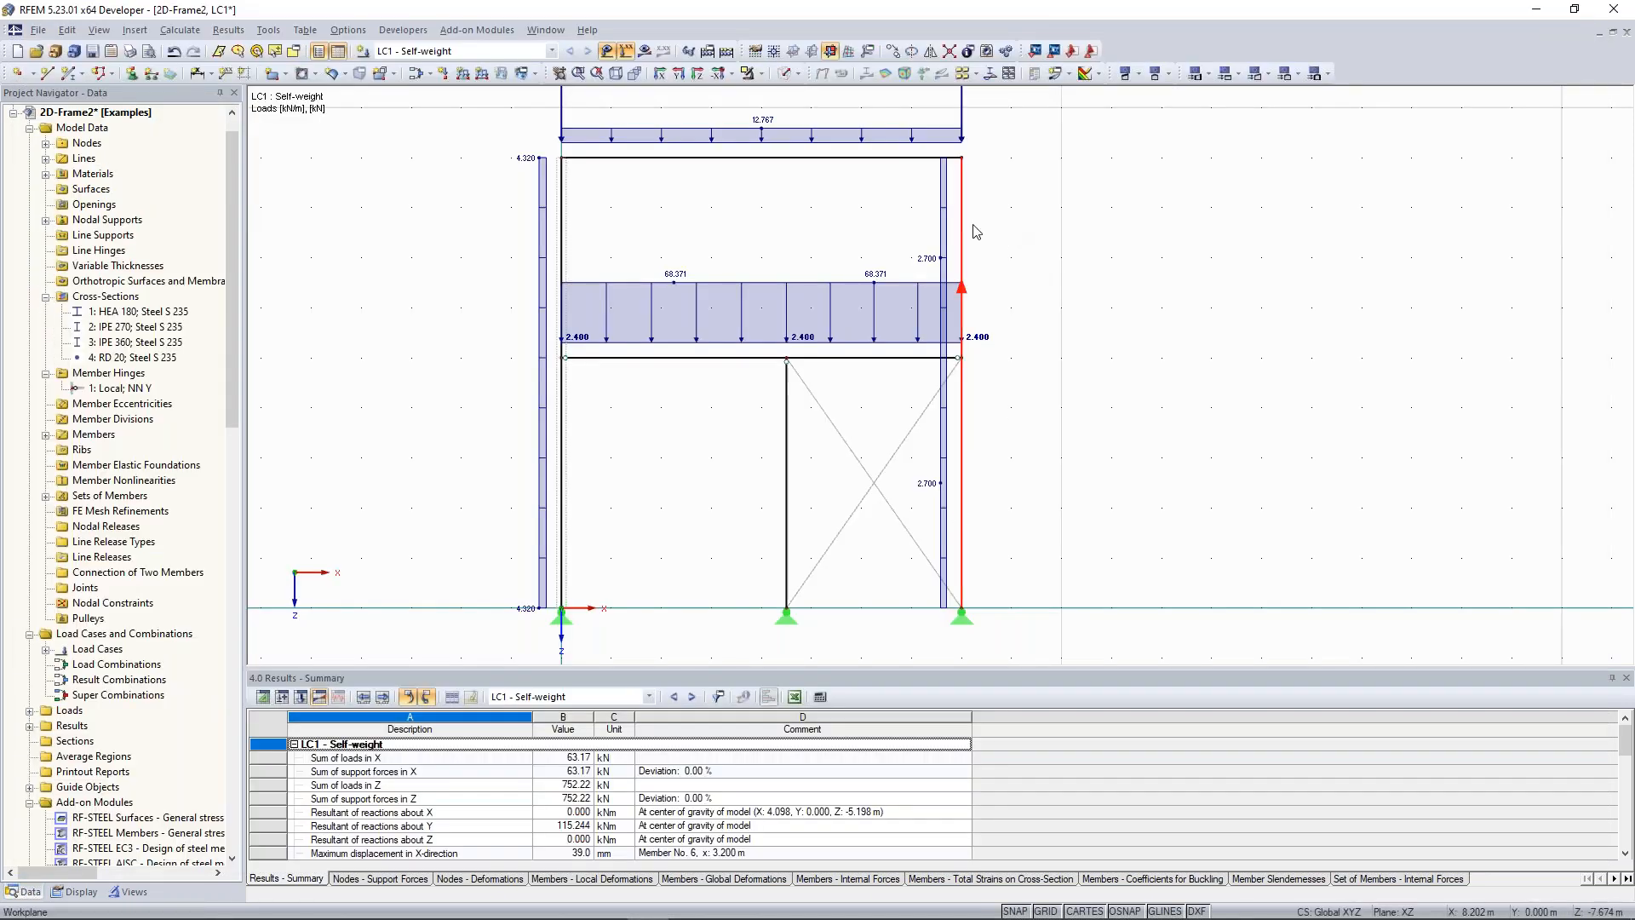
{"action": "right_click", "coordinate": [961, 216]}
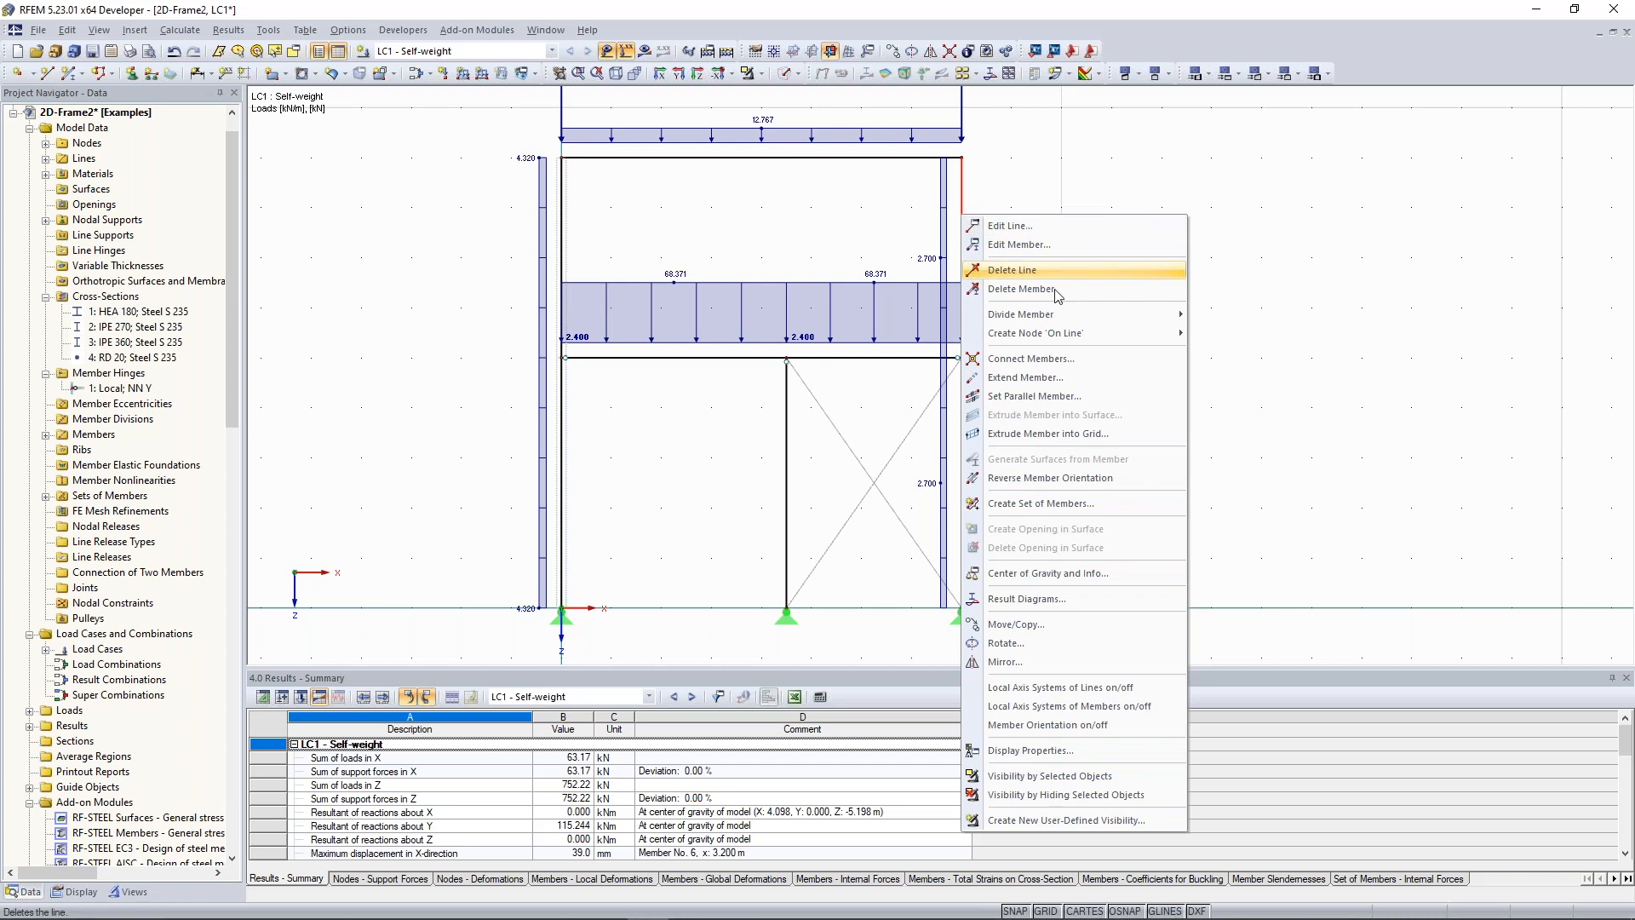
{"action": "left_click", "coordinate": [1061, 598]}
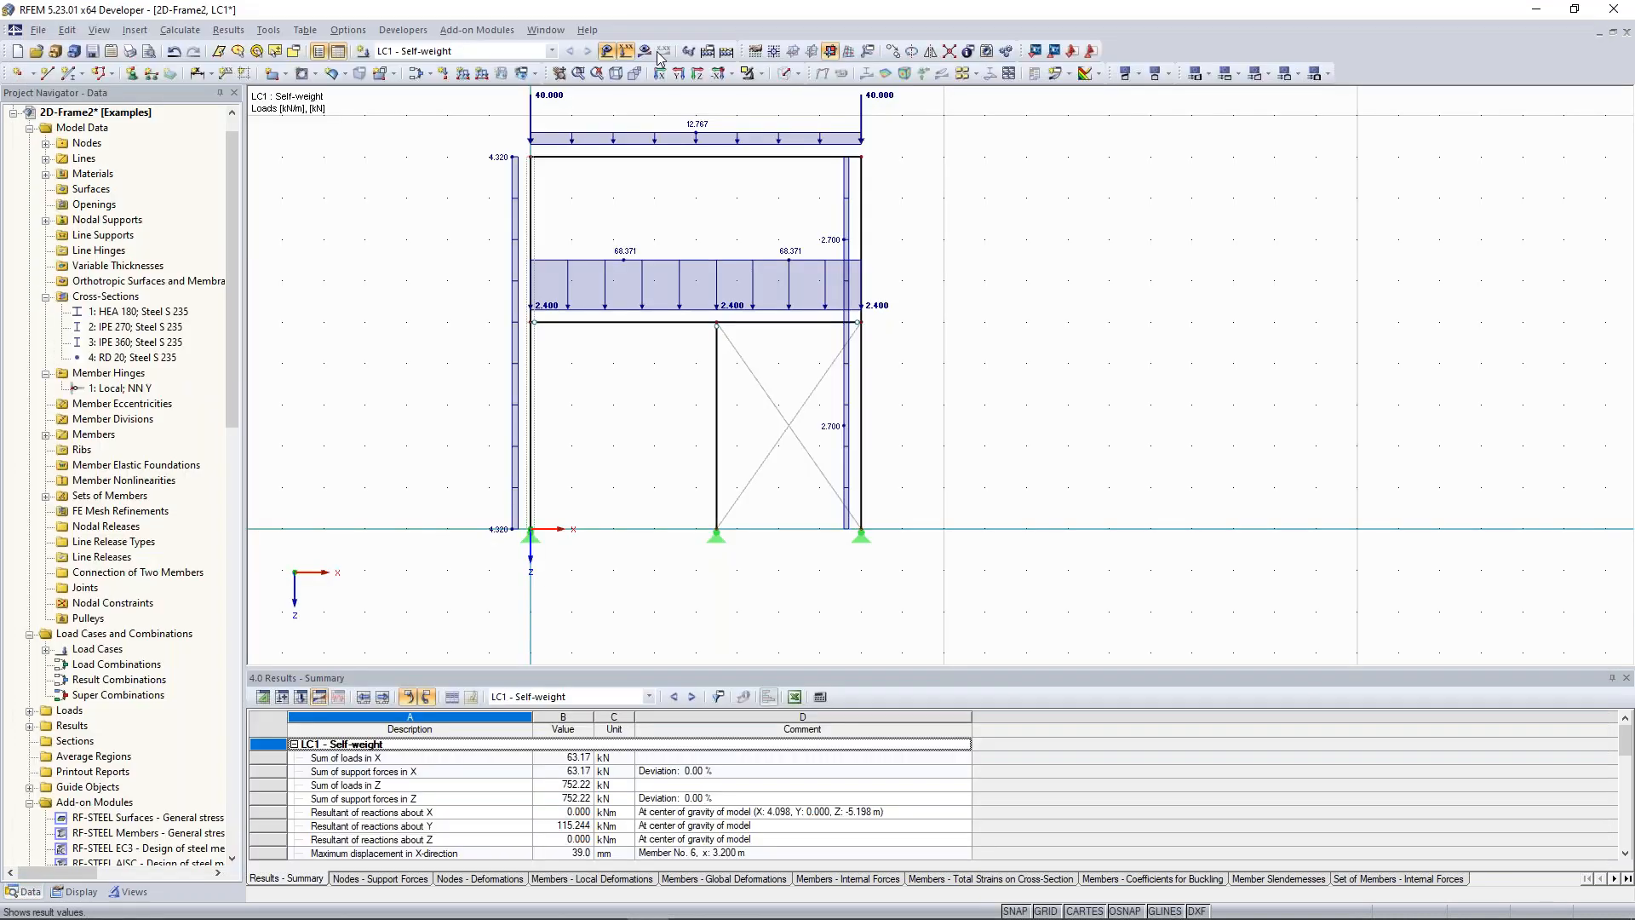
Show the LC1 axial force results together with the applied loads on the frame
{"action": "left_click", "coordinate": [660, 52]}
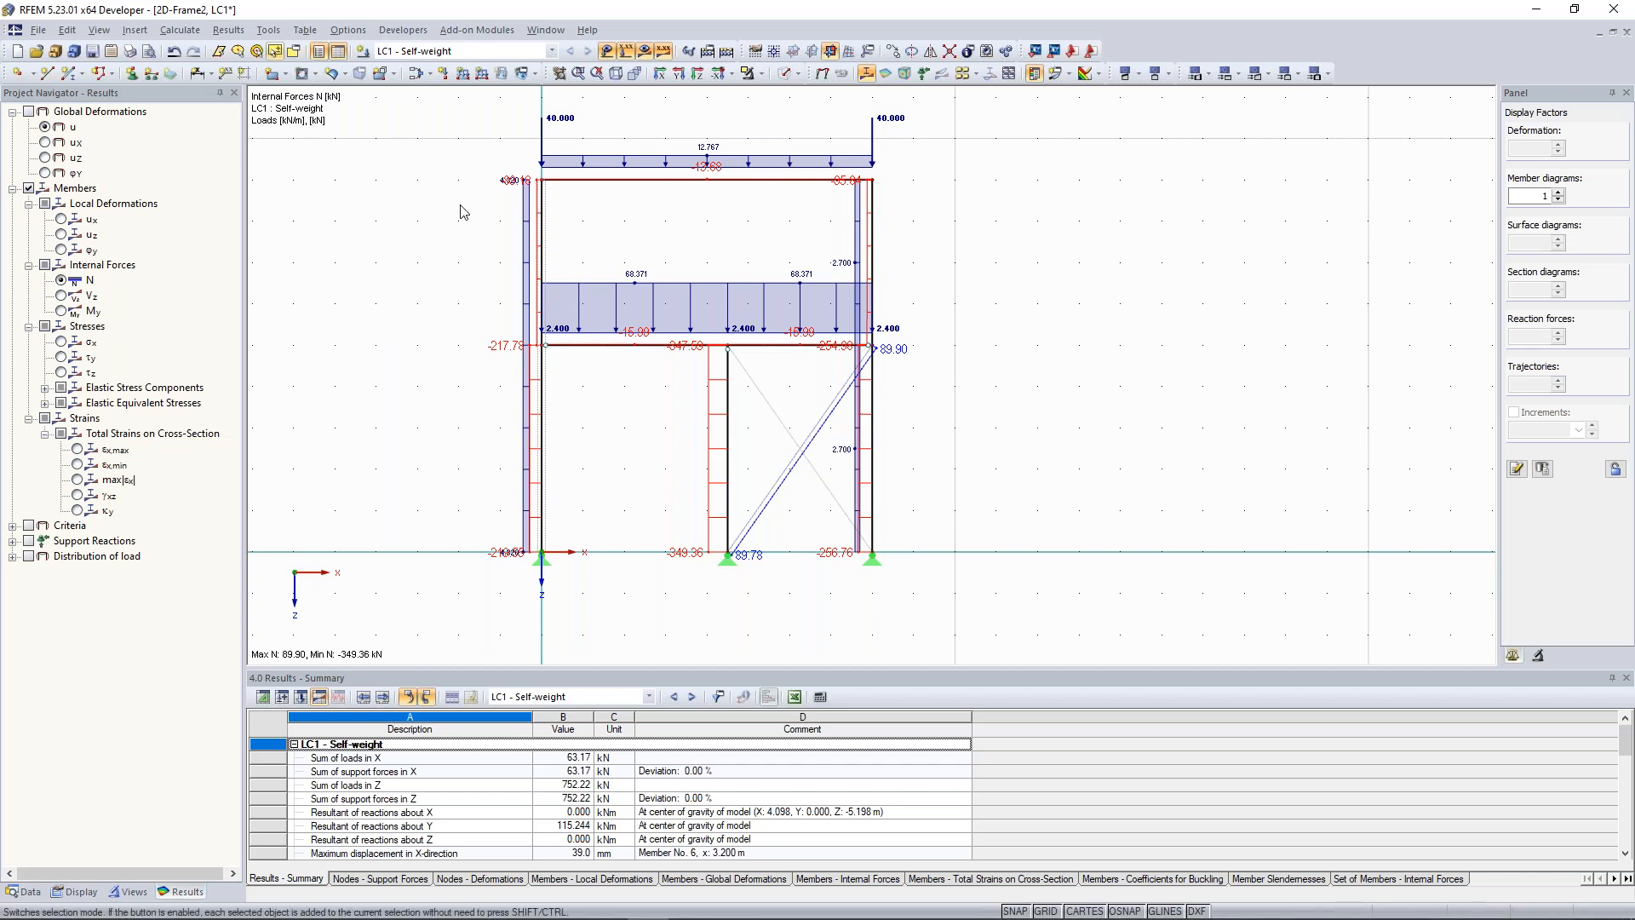
{"action": "left_click", "coordinate": [626, 51]}
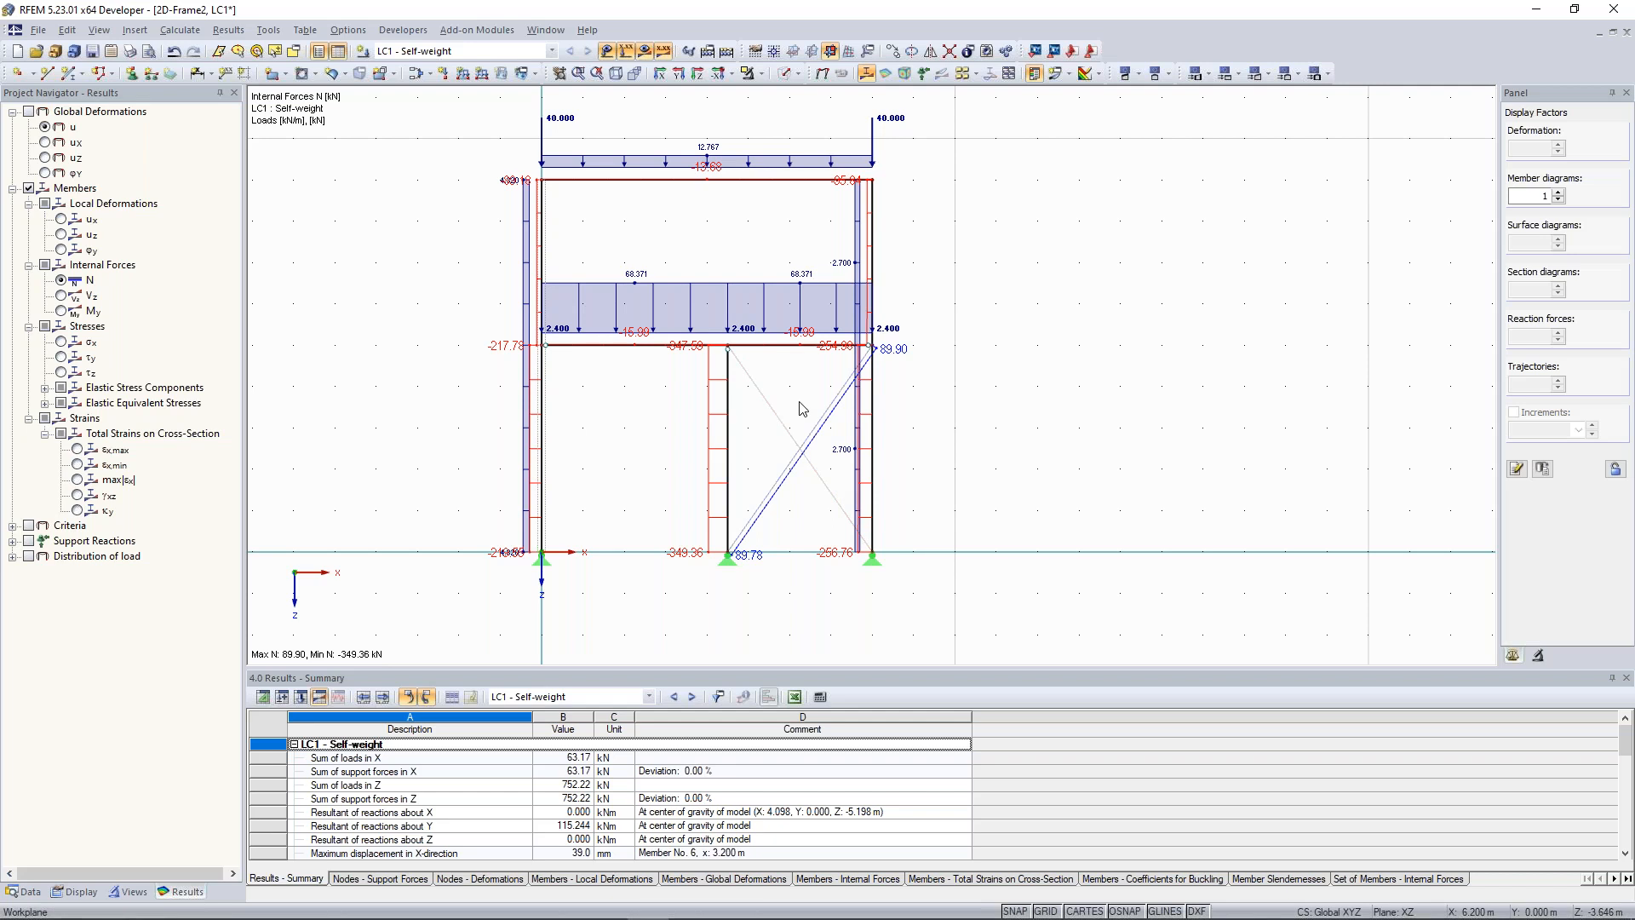
{"action": "scroll", "coordinate": [801, 407], "scroll_direction": "up", "scroll_amount": 1}
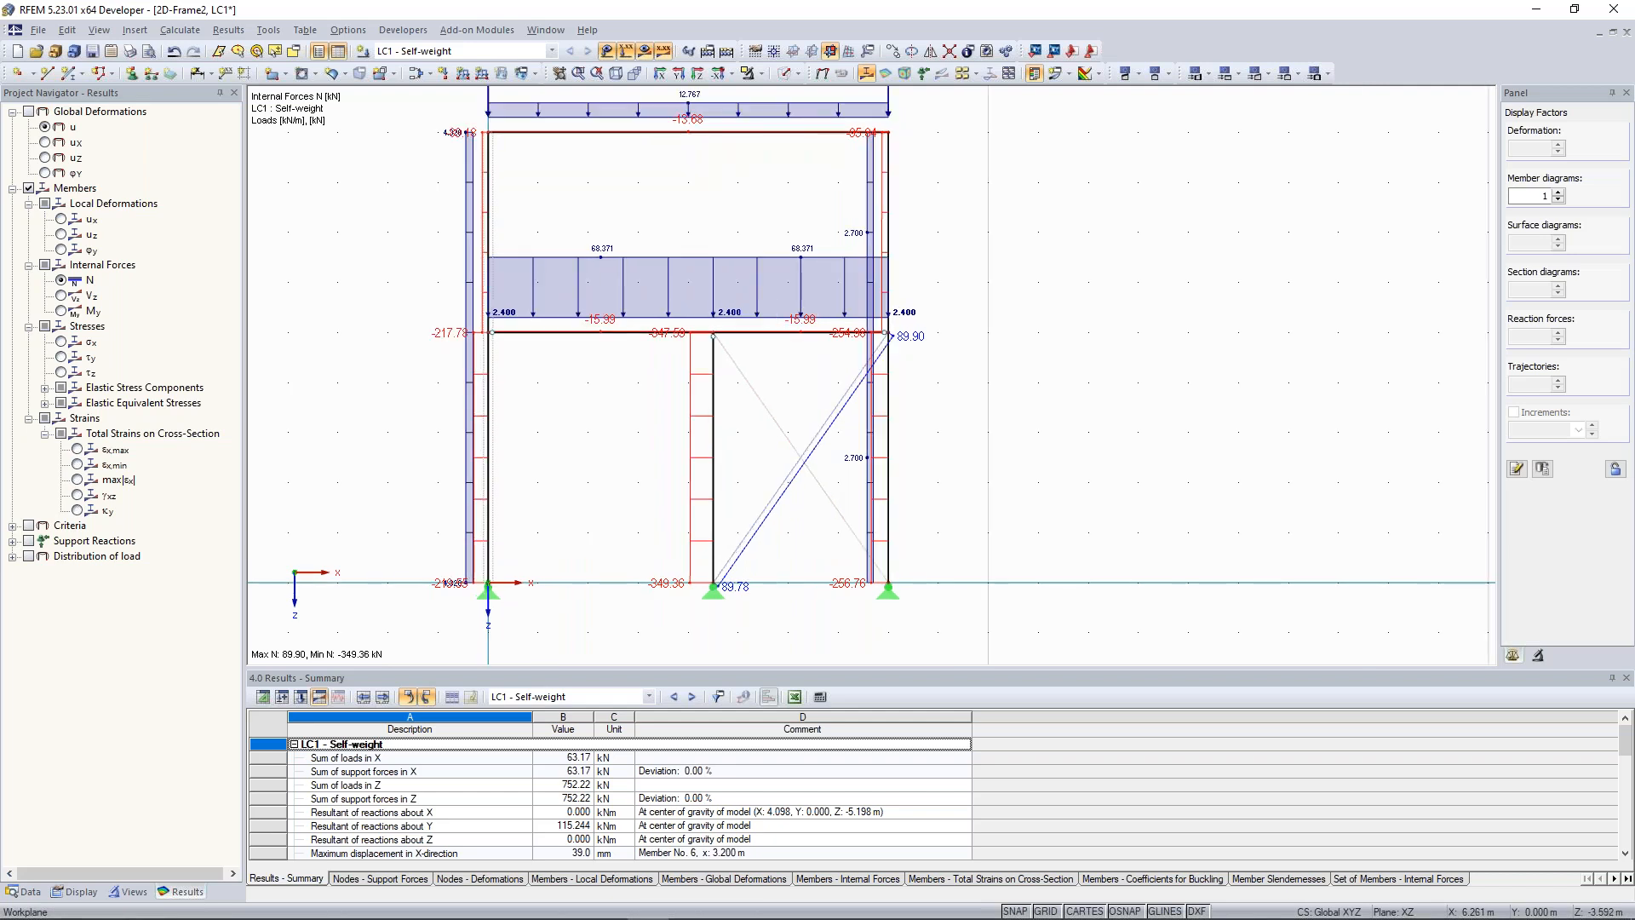
Hide the results again and display the frame as a solid model
{"action": "left_click", "coordinate": [626, 51]}
{"action": "left_click", "coordinate": [645, 52]}
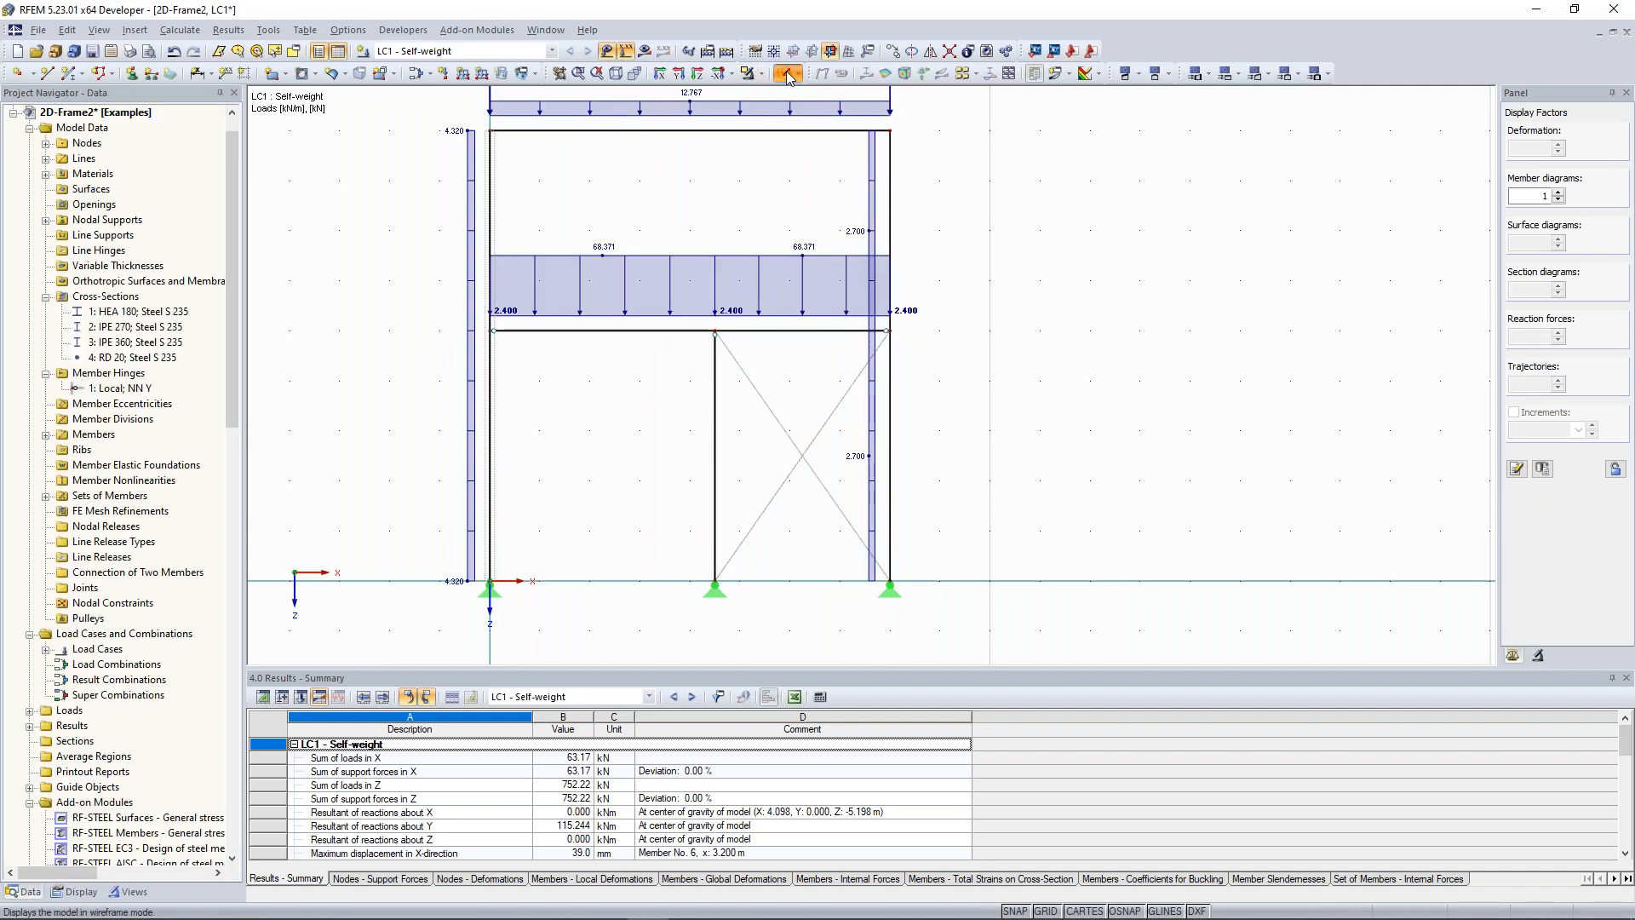
{"action": "left_click", "coordinate": [786, 75]}
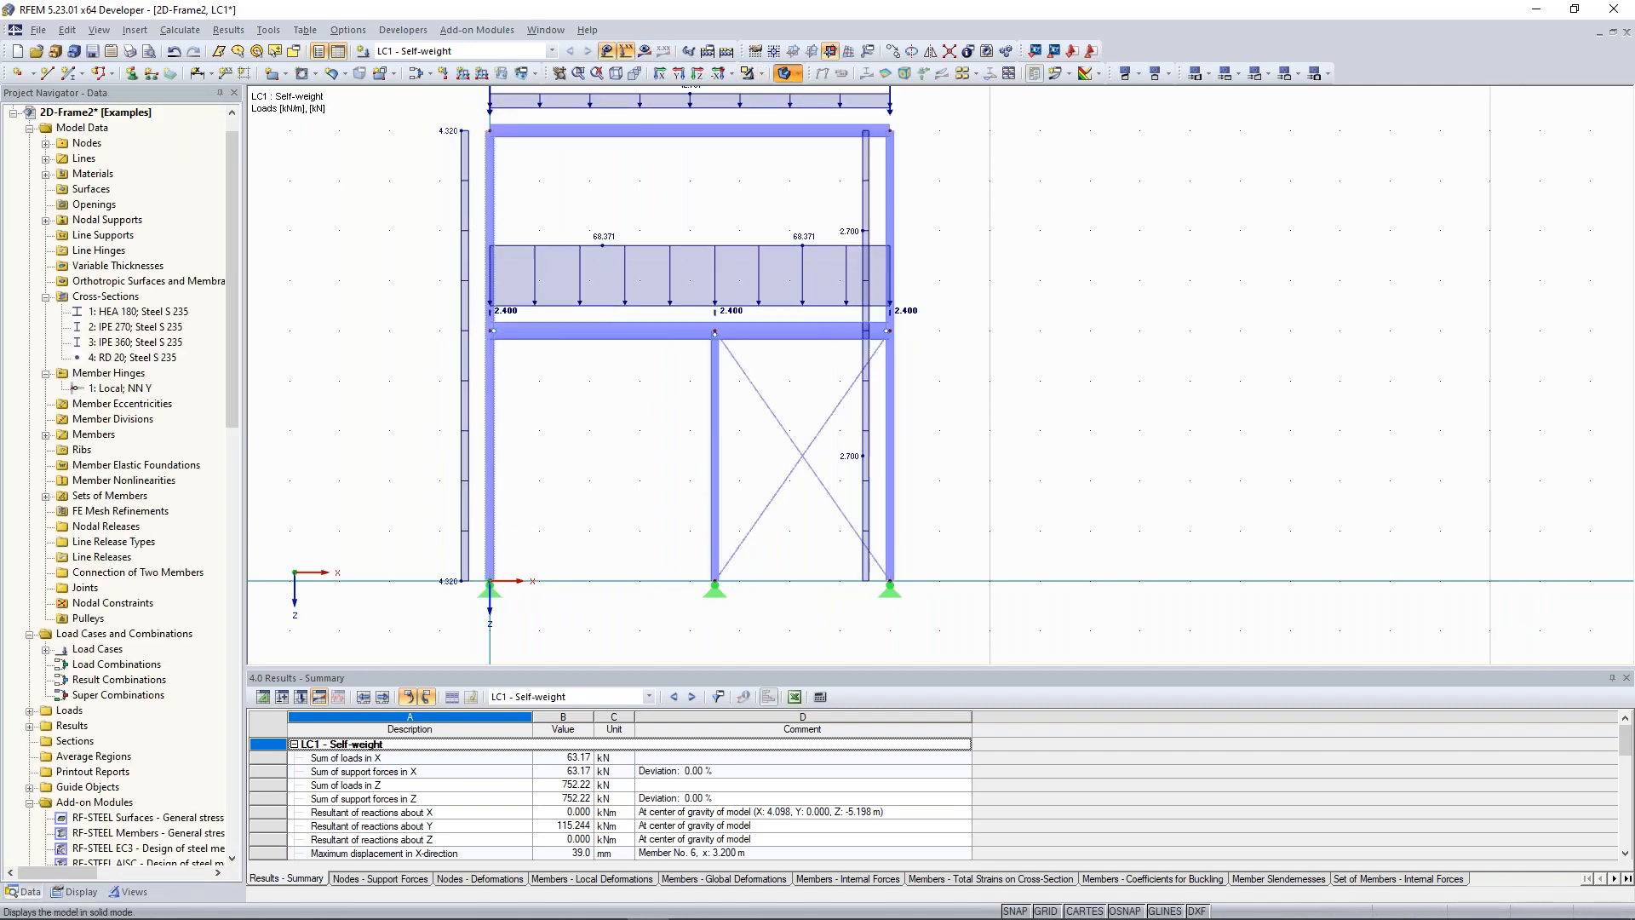
Review the member types available for the two crossing RD 20 braces and close their properties unchanged
{"action": "double_click", "coordinate": [818, 426]}
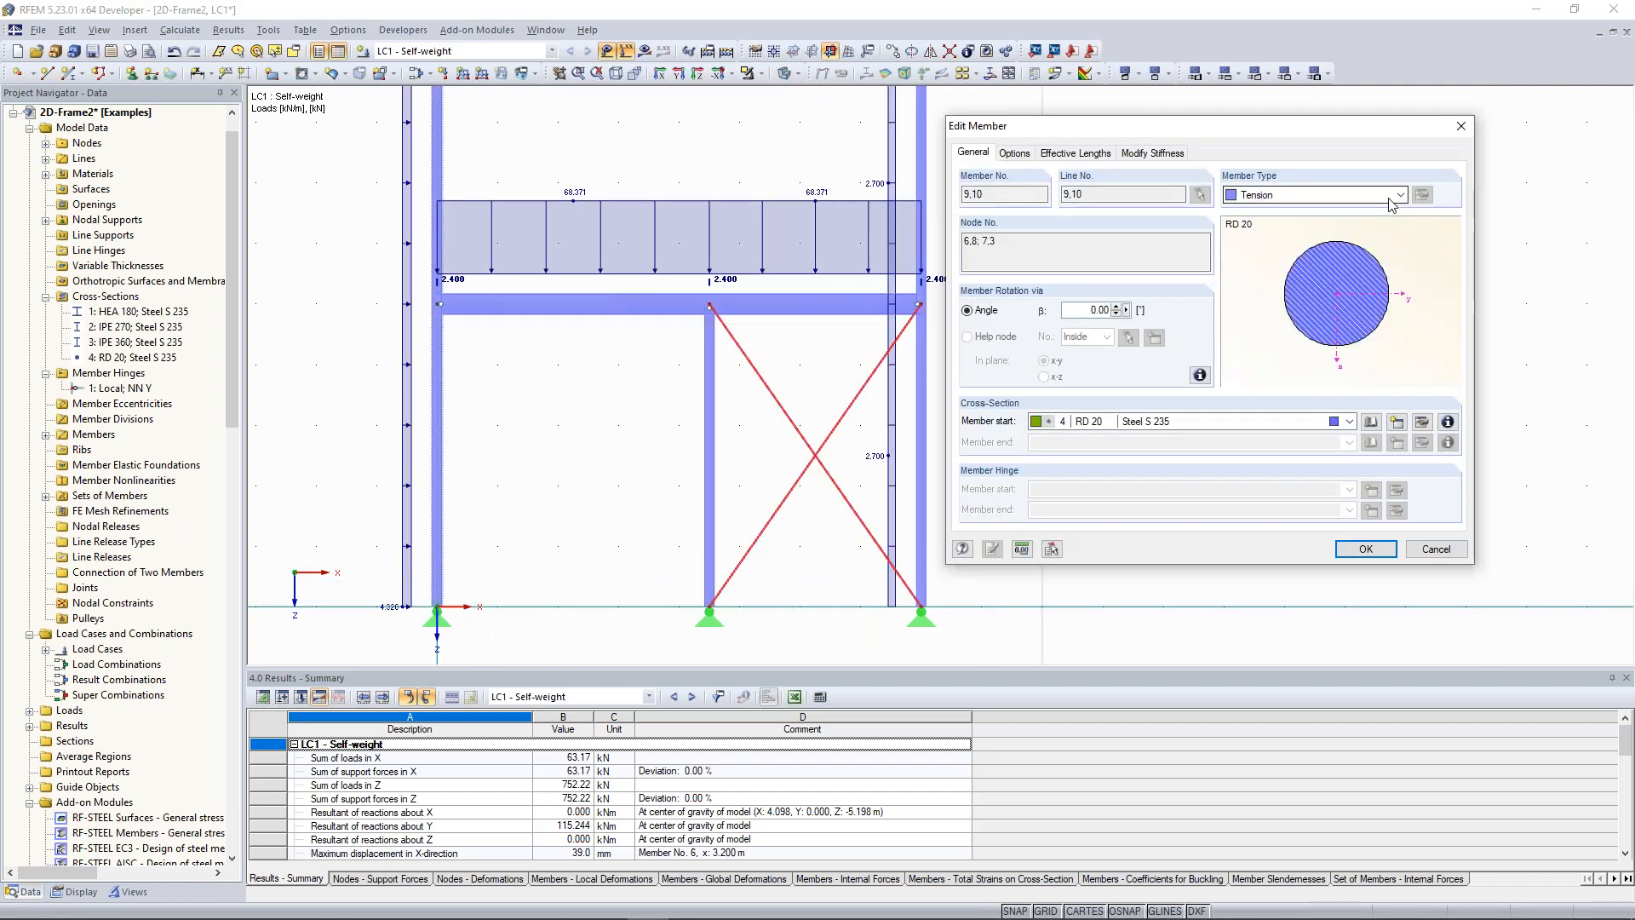
{"action": "left_click", "coordinate": [1400, 195]}
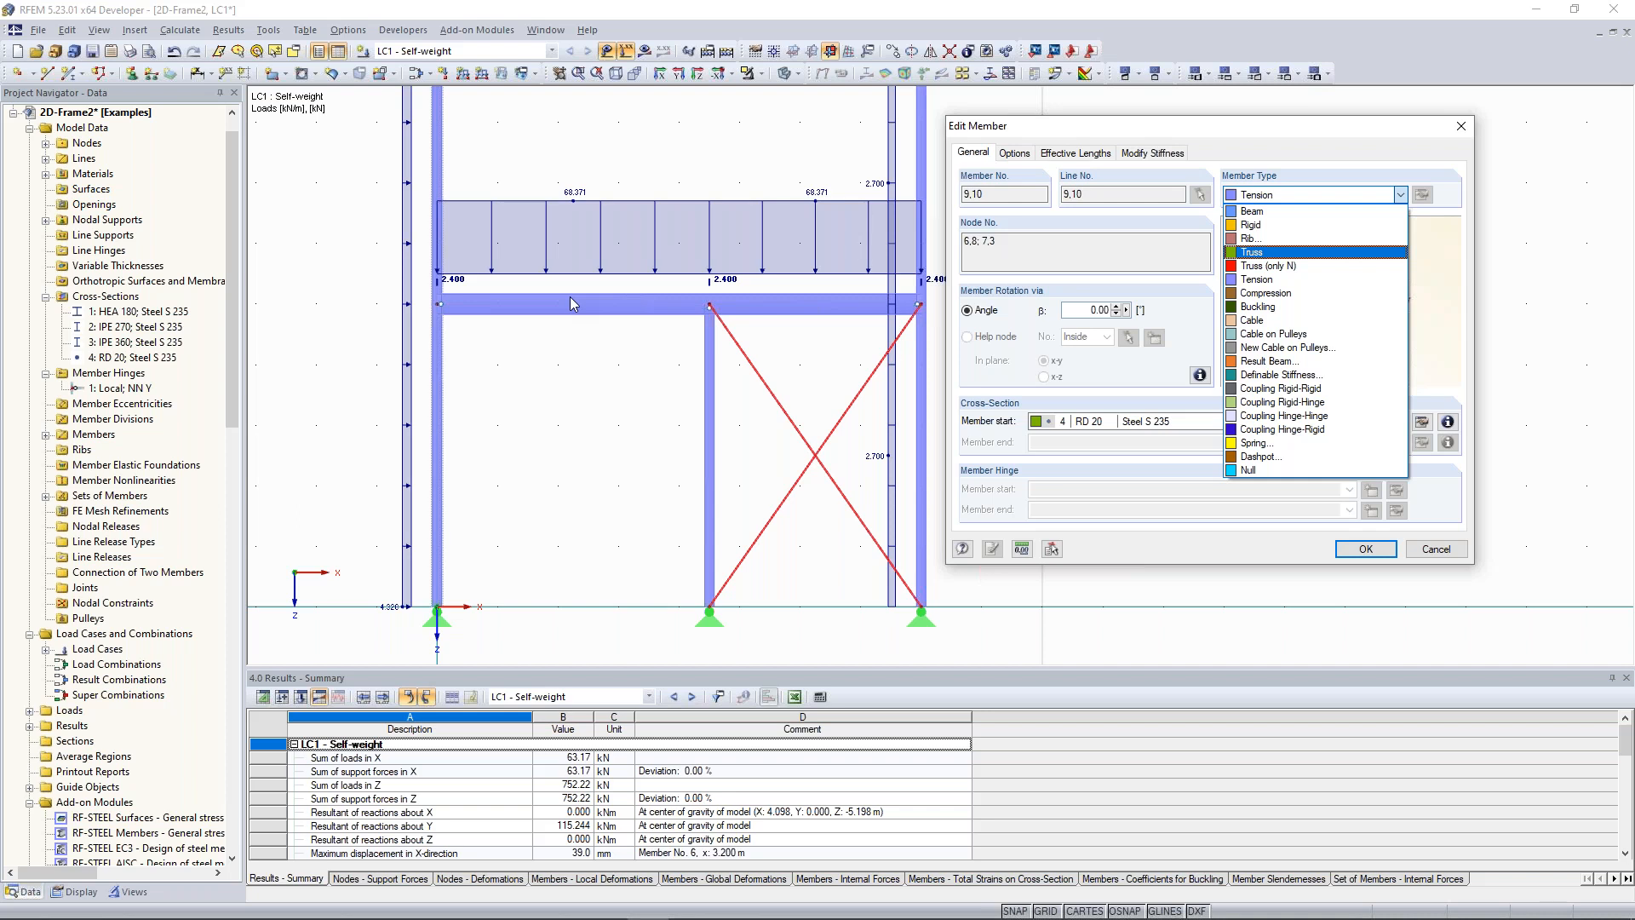
{"action": "left_click", "coordinate": [1462, 127]}
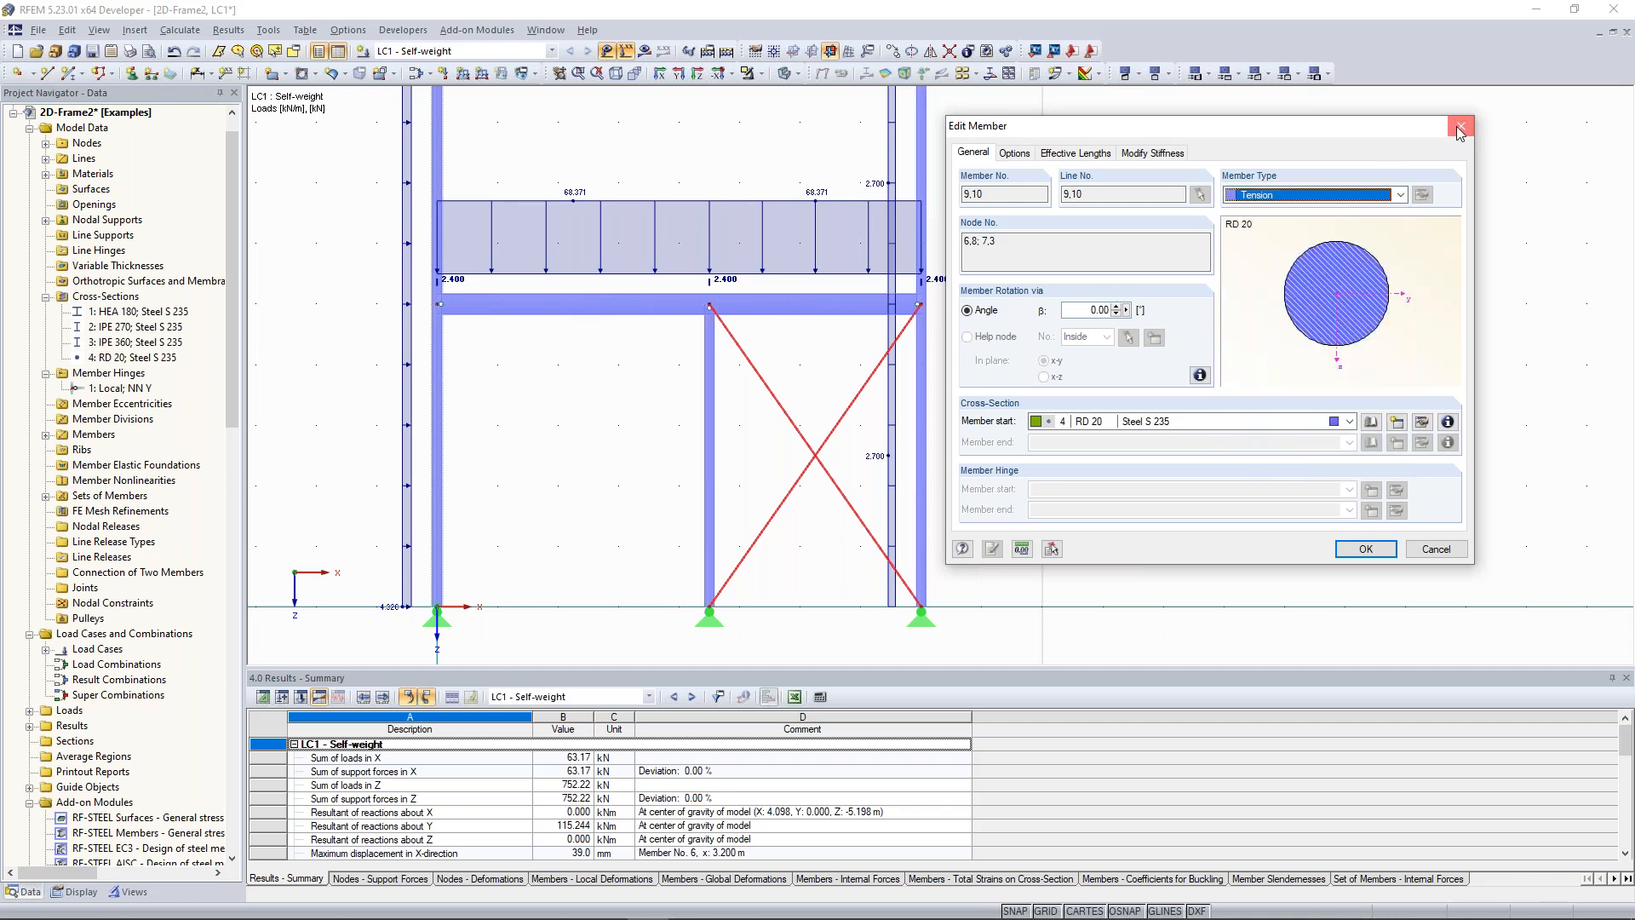
{"action": "left_click", "coordinate": [1462, 127]}
Assign member hinge 1 (Local) to the member end of the left mid-level IPE 360 beam and show the LC1 results
{"action": "scroll", "coordinate": [1218, 255], "scroll_direction": "down", "scroll_amount": 4}
{"action": "middle_click_drag", "start_coordinate": [1225, 257], "coordinate": [1058, 275]}
{"action": "scroll", "coordinate": [1056, 274], "scroll_direction": "up", "scroll_amount": 5}
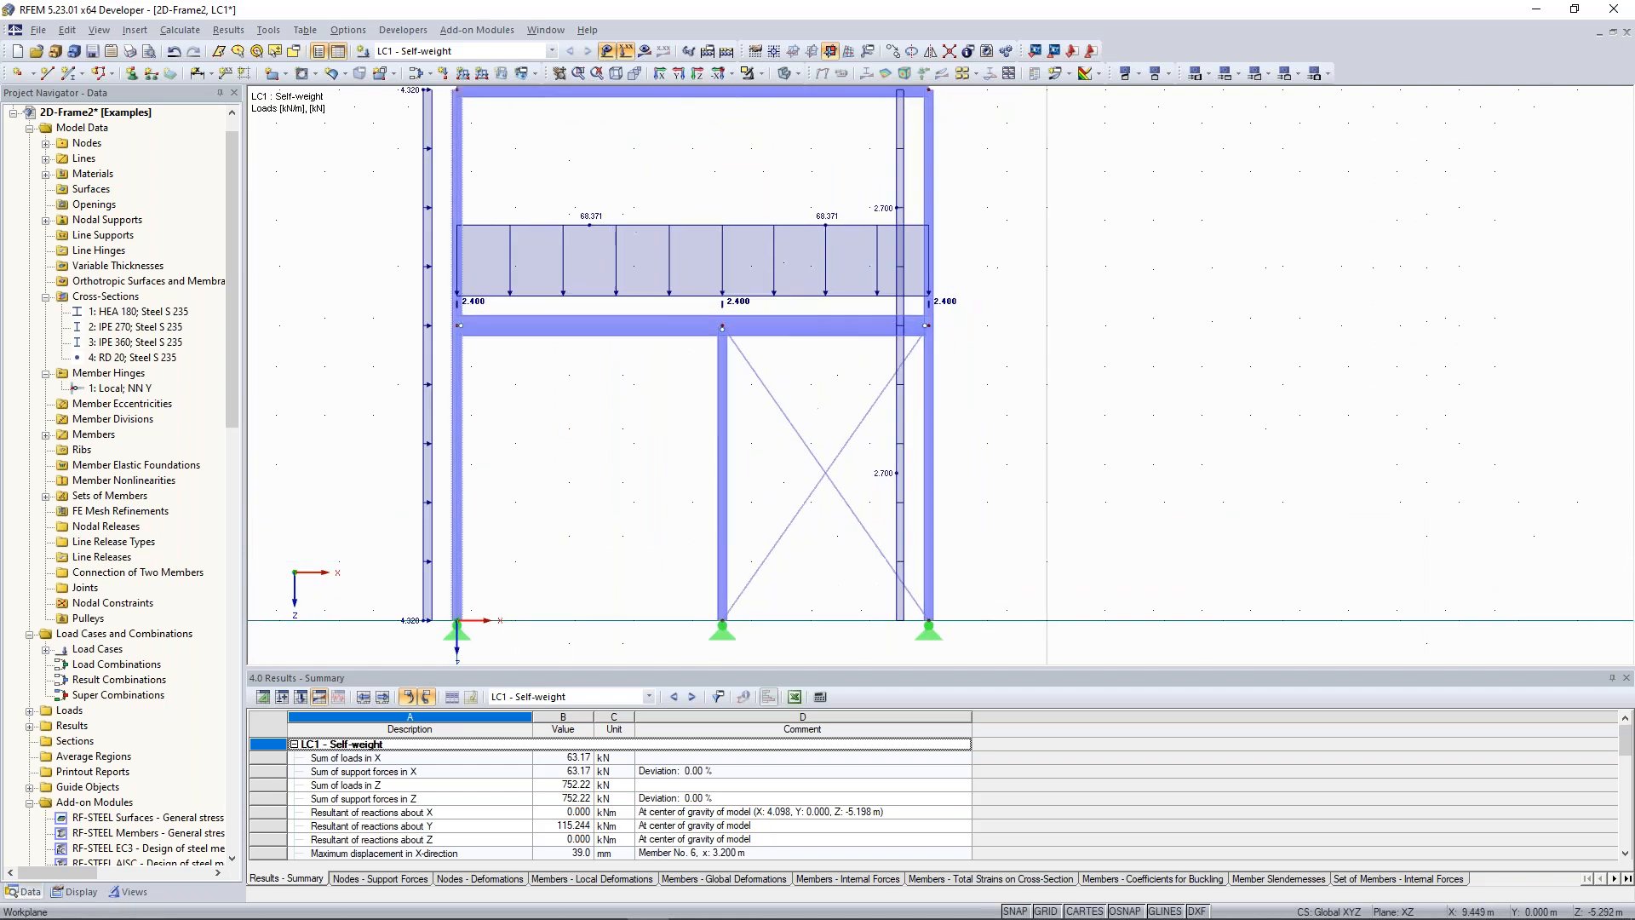
{"action": "scroll", "coordinate": [833, 313], "scroll_direction": "up", "scroll_amount": 2}
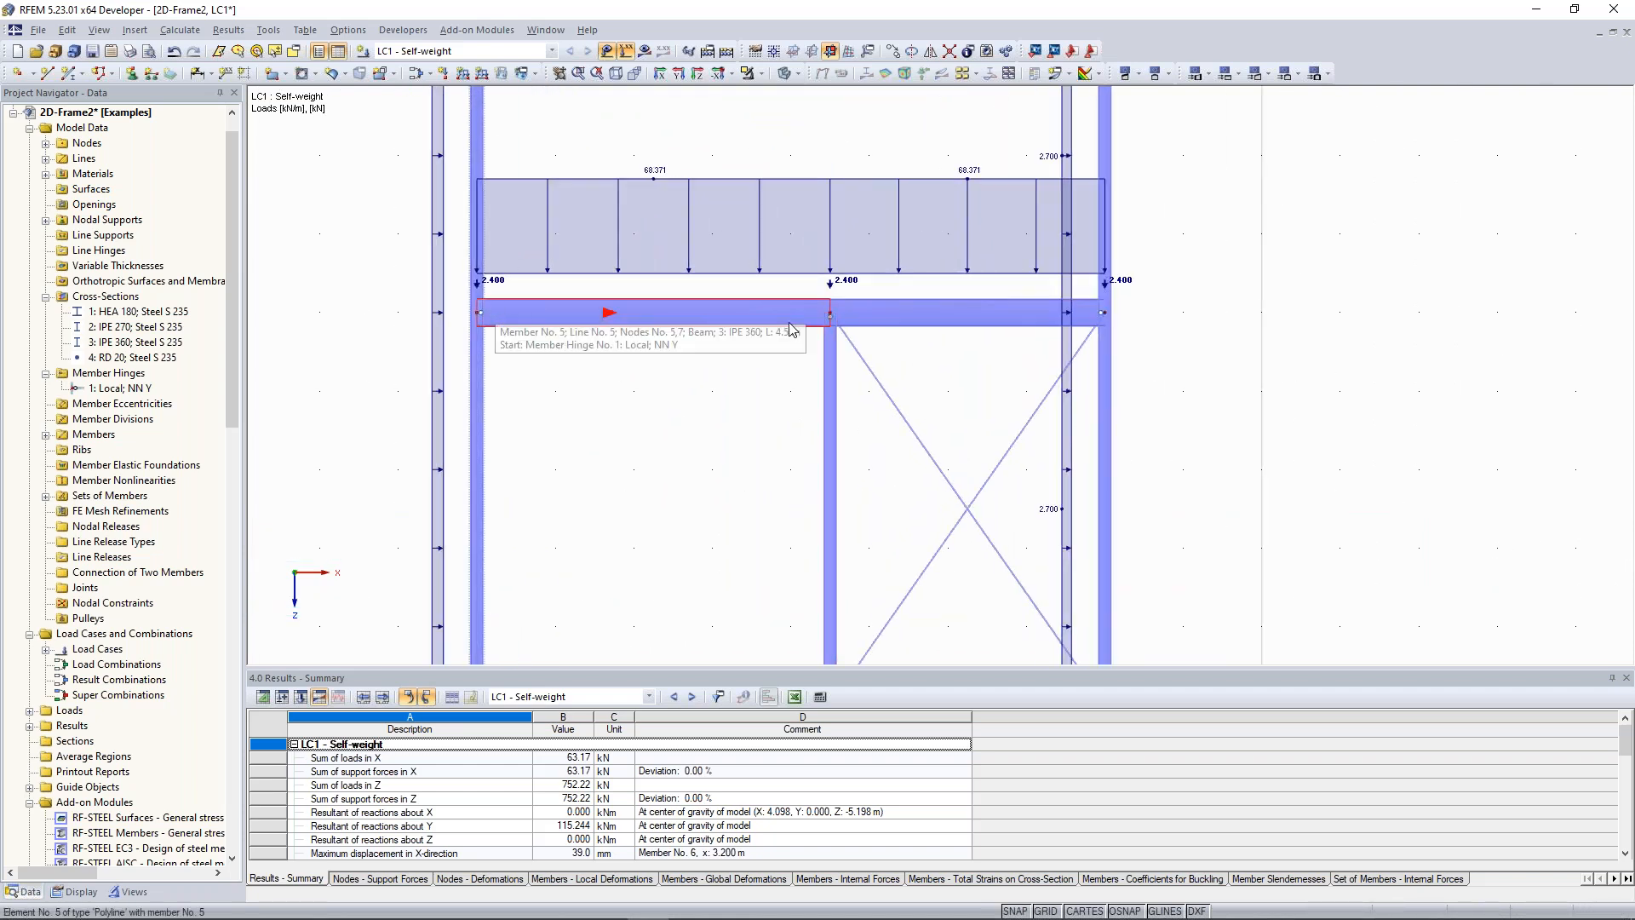
{"action": "scroll", "coordinate": [749, 360], "scroll_direction": "up", "scroll_amount": 1}
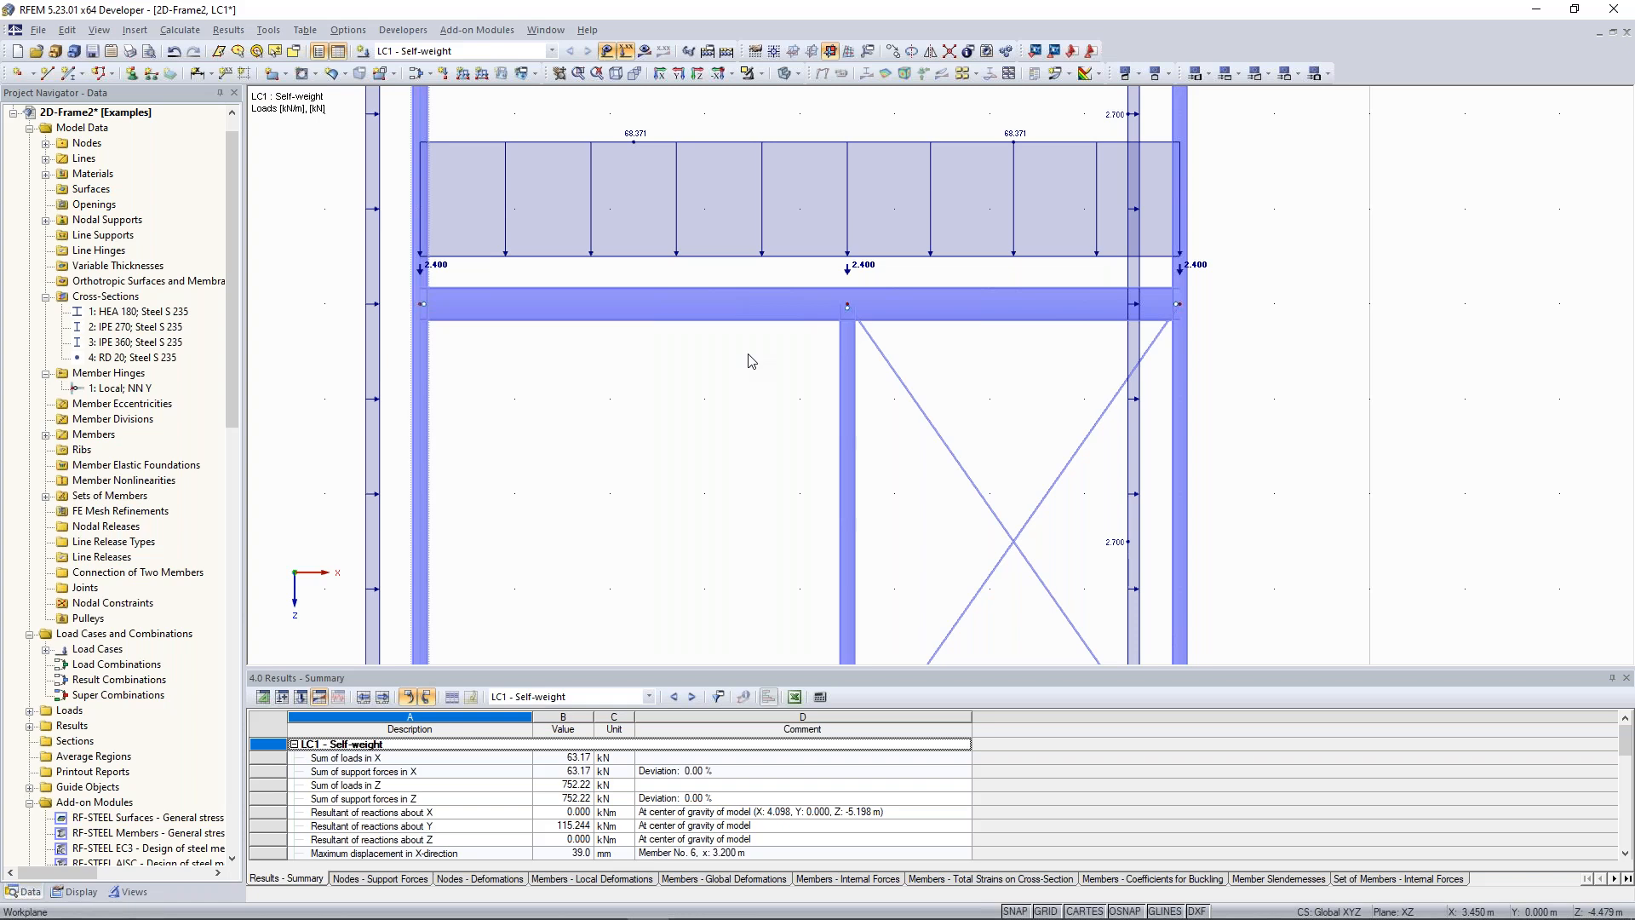
{"action": "left_click", "coordinate": [712, 325]}
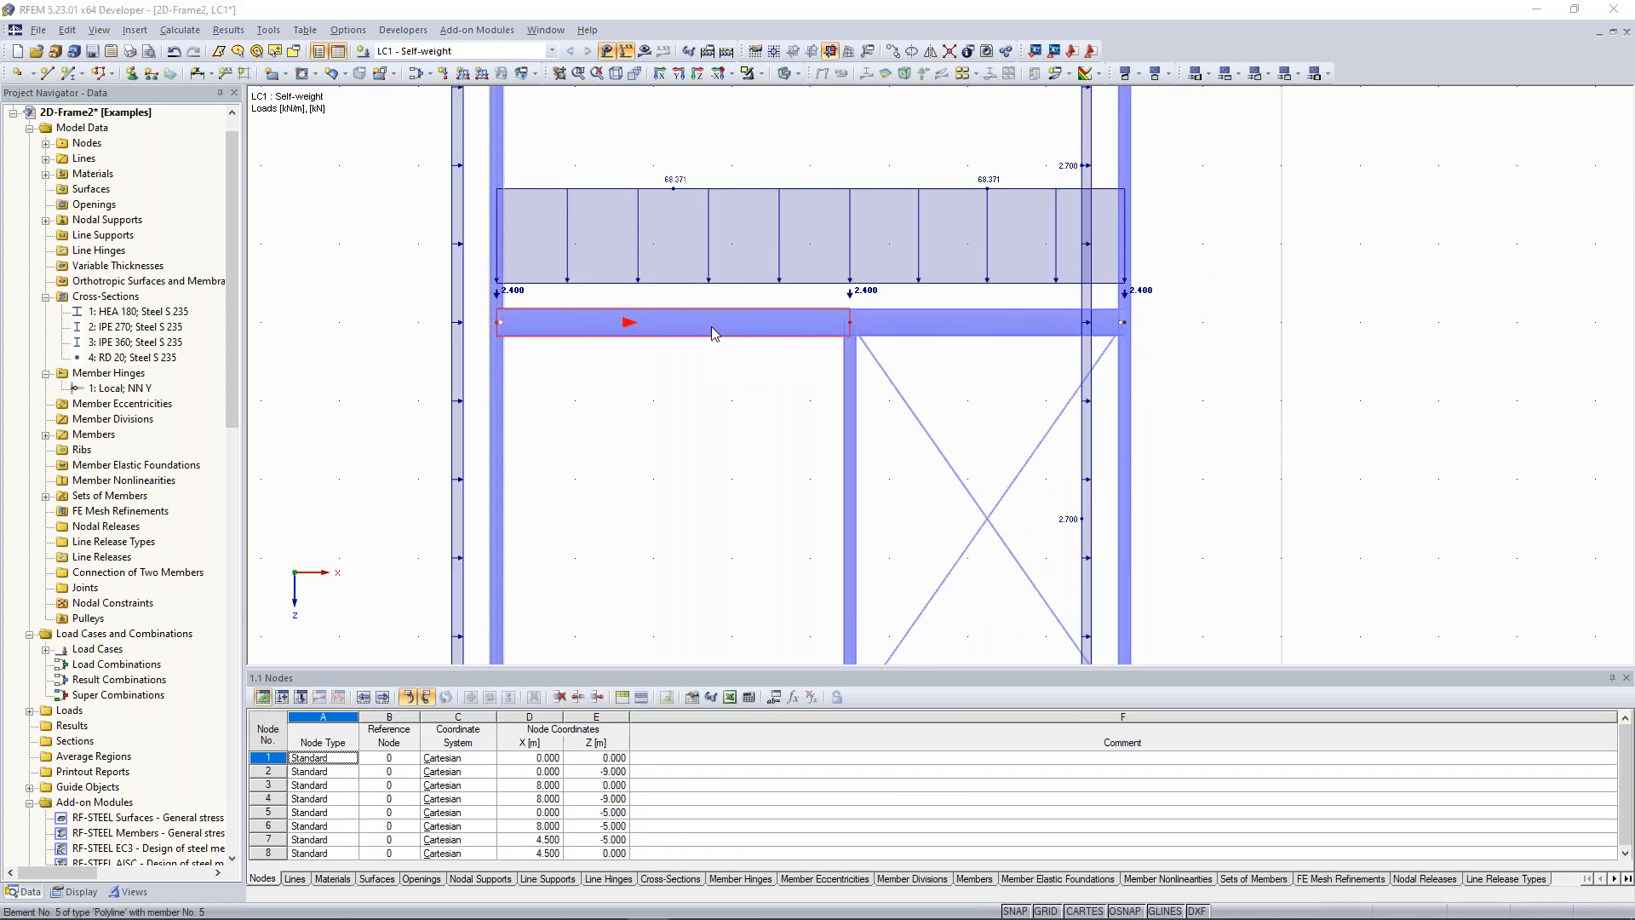
{"action": "double_click", "coordinate": [712, 325]}
{"action": "left_click", "coordinate": [1179, 527]}
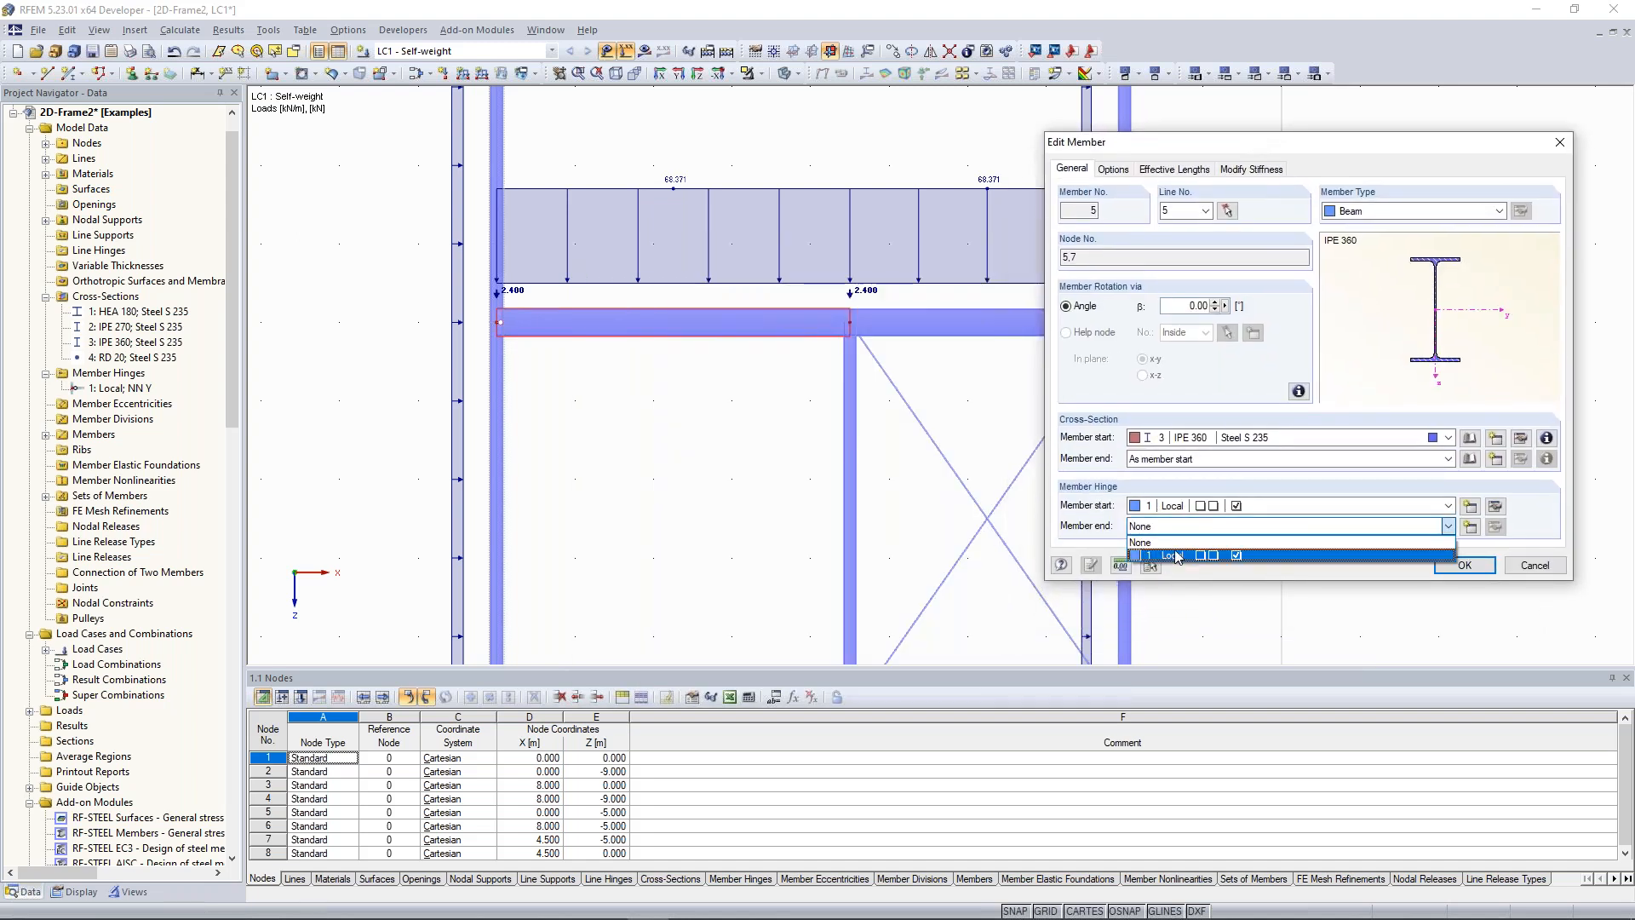
{"action": "left_click", "coordinate": [1180, 554]}
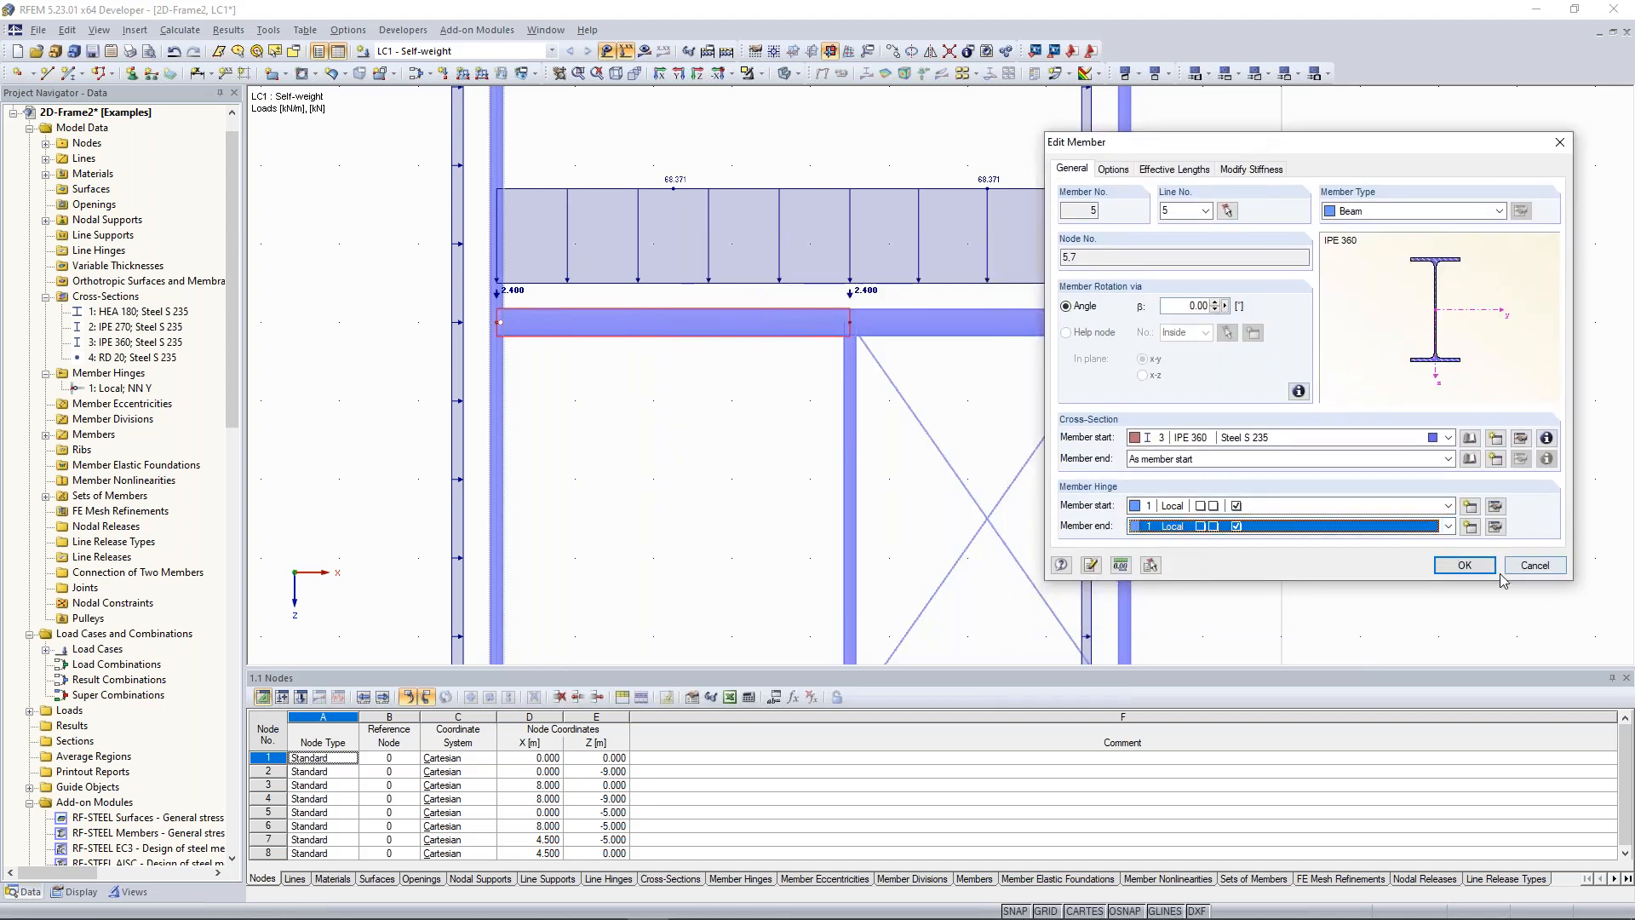
{"action": "left_click", "coordinate": [1466, 569]}
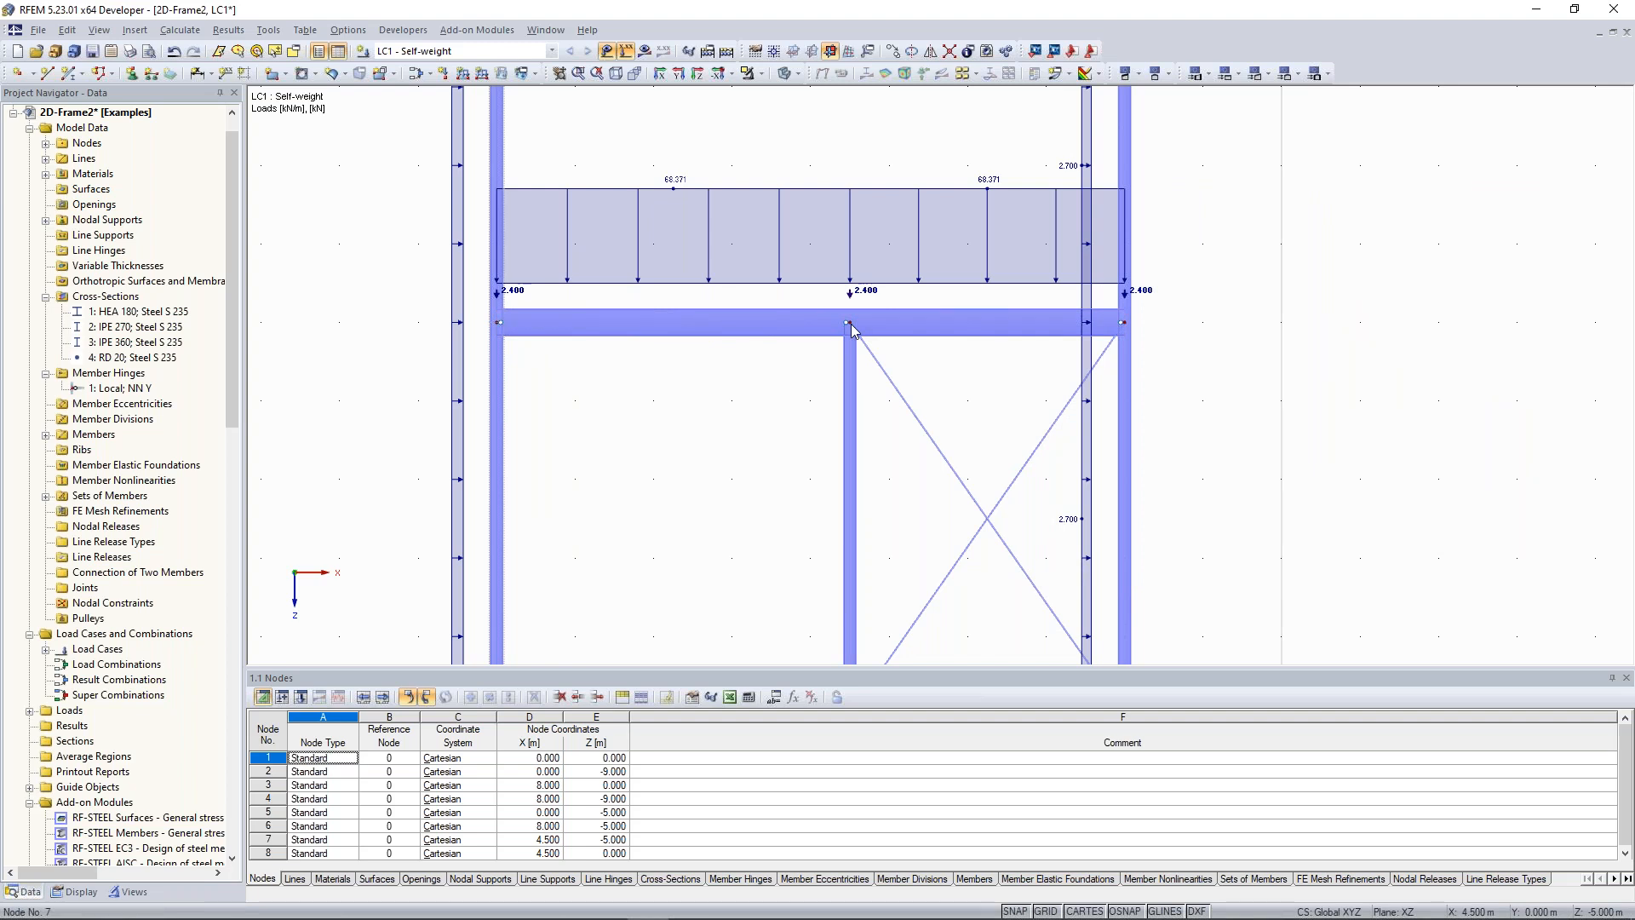
{"action": "left_click", "coordinate": [645, 51]}
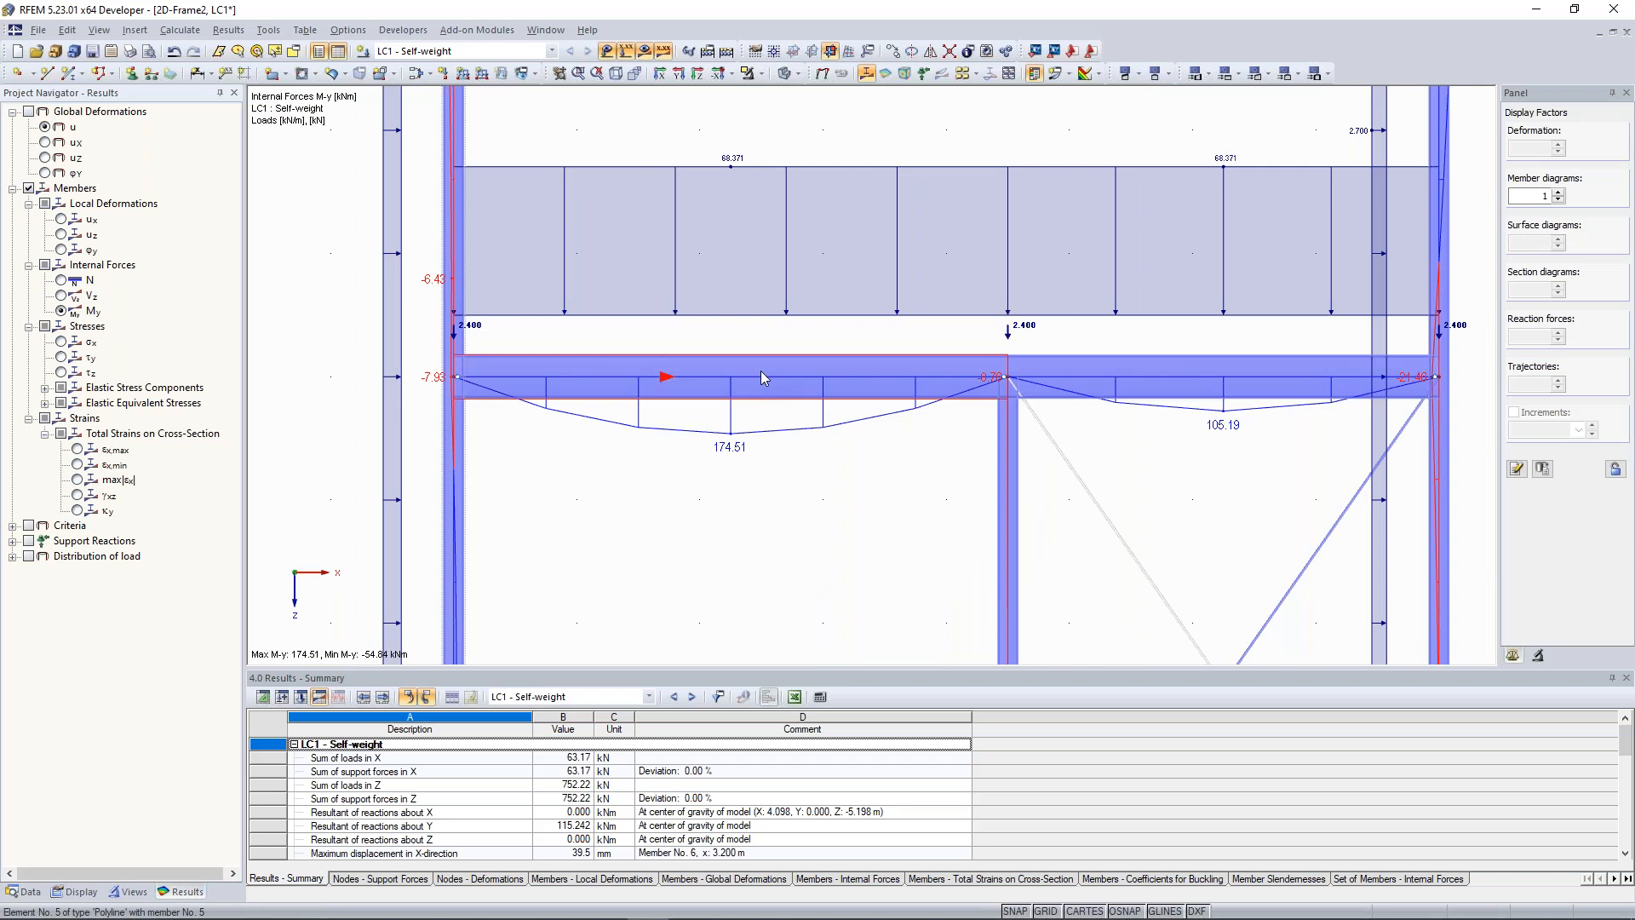
Change the left mid-level beam's member type to Truss and recalculate LC1
{"action": "double_click", "coordinate": [761, 375]}
{"action": "left_click", "coordinate": [1008, 314]}
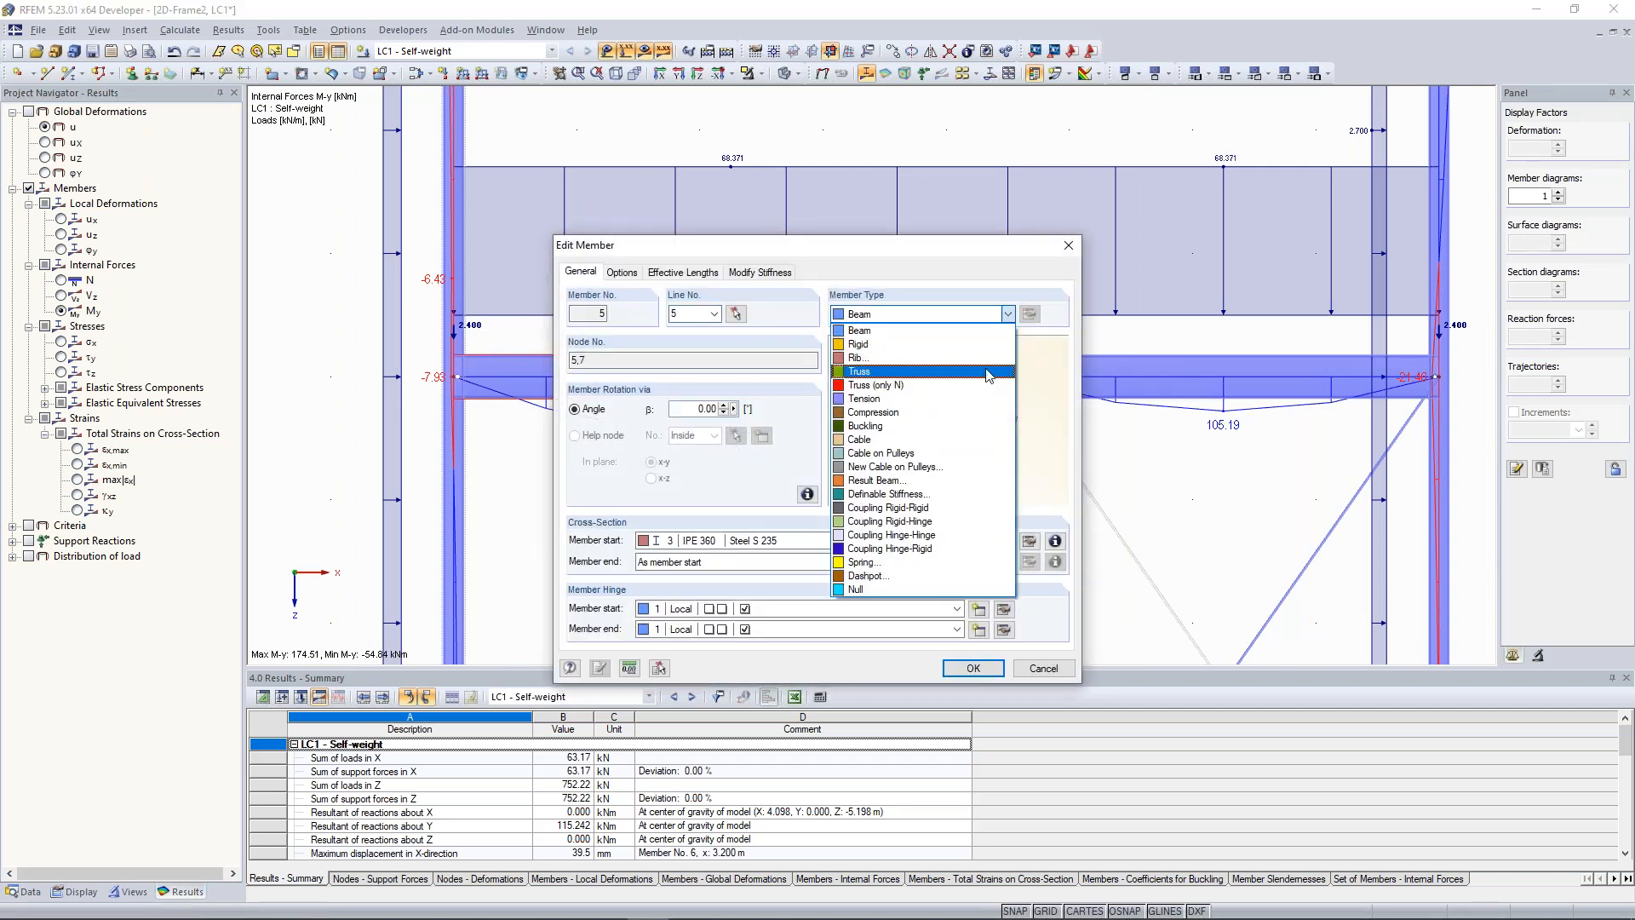
{"action": "left_click", "coordinate": [988, 373]}
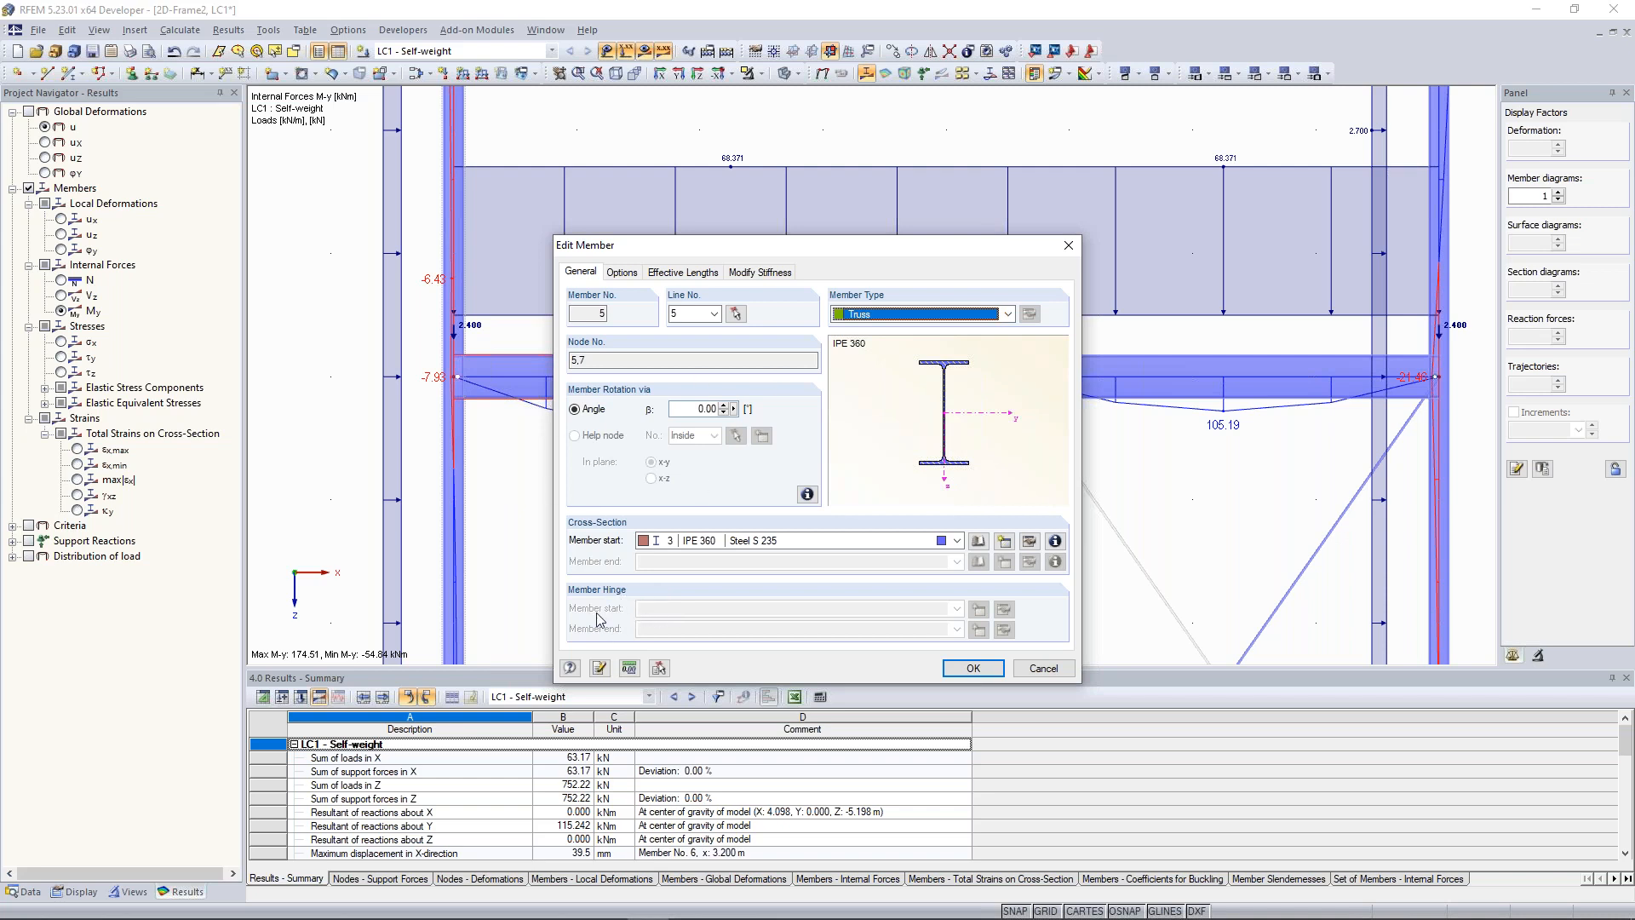
{"action": "left_click", "coordinate": [967, 669]}
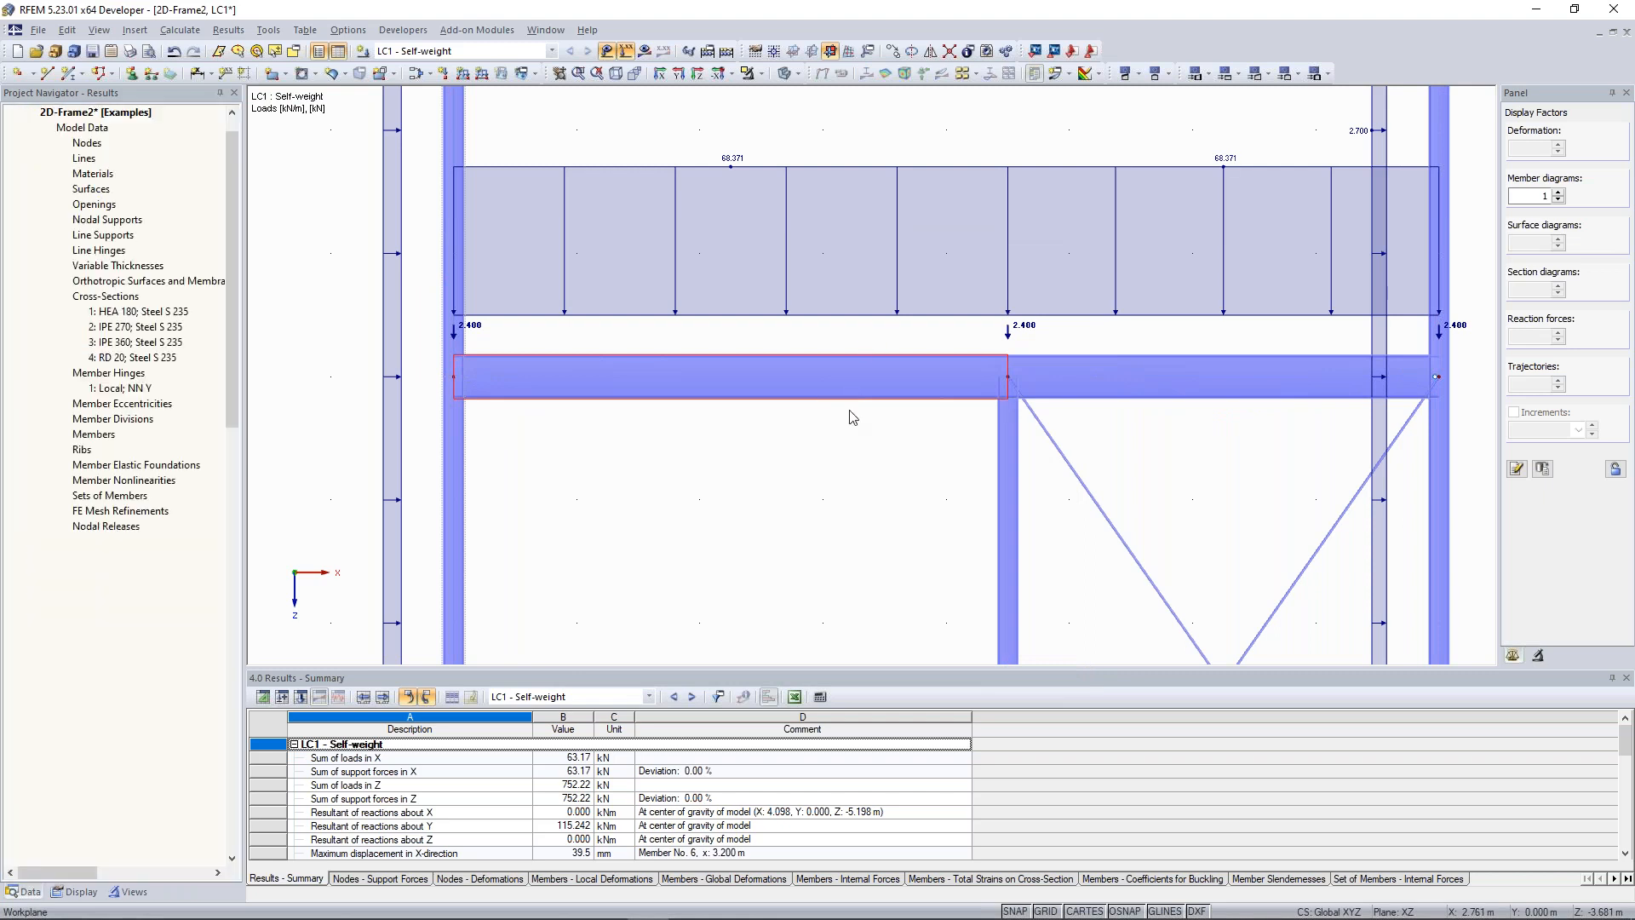
{"action": "left_click", "coordinate": [645, 51]}
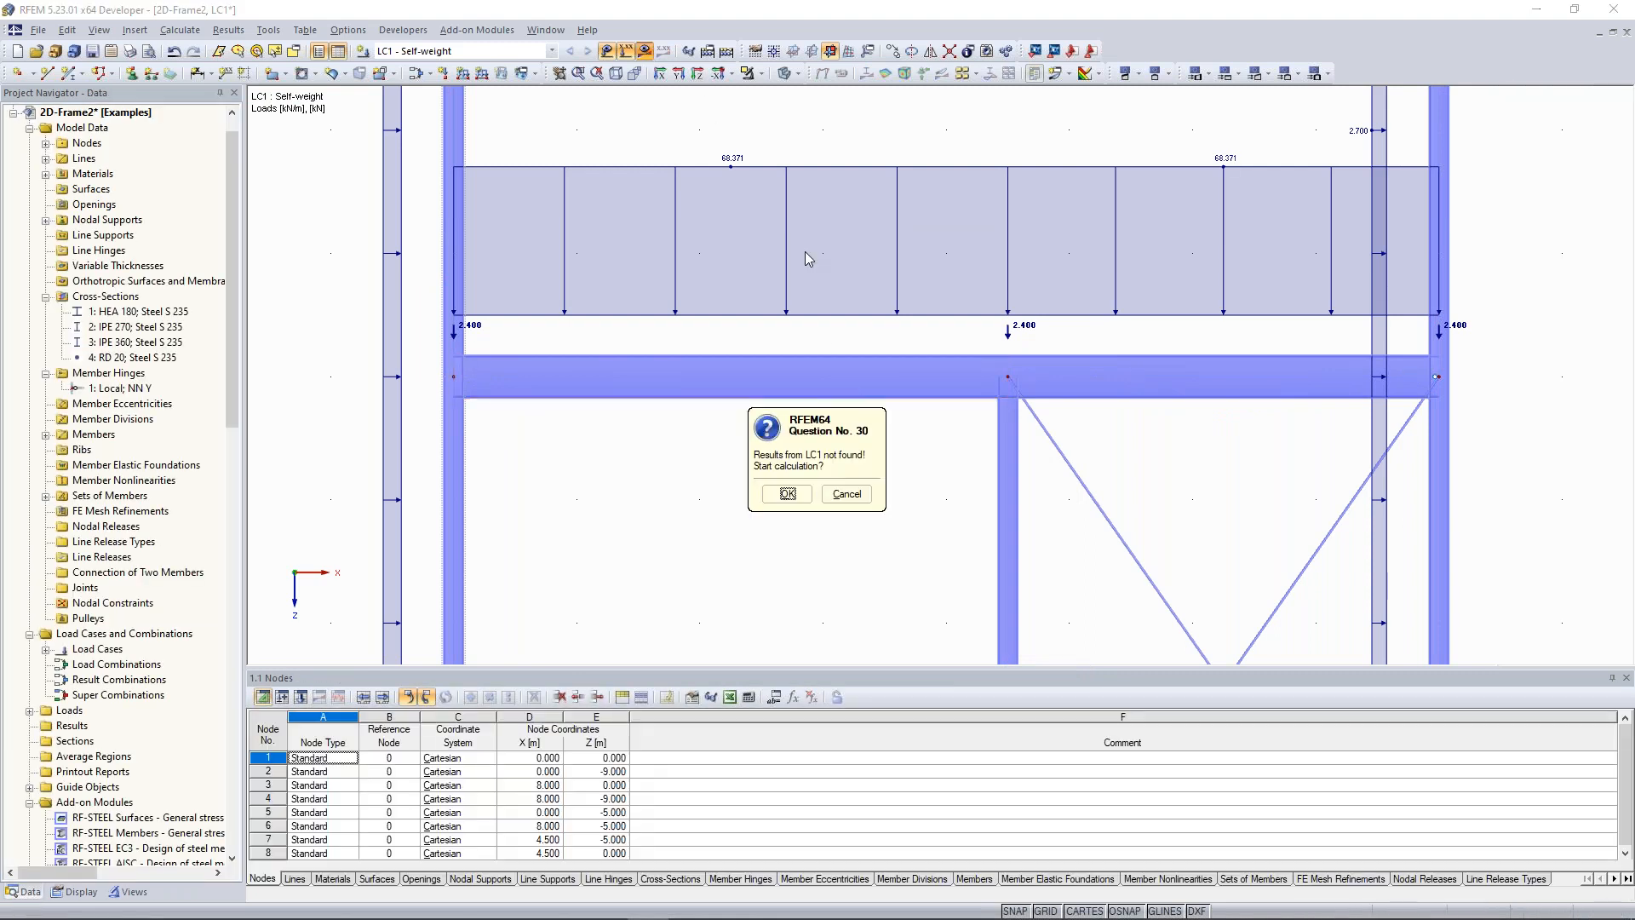
{"action": "left_click", "coordinate": [788, 491]}
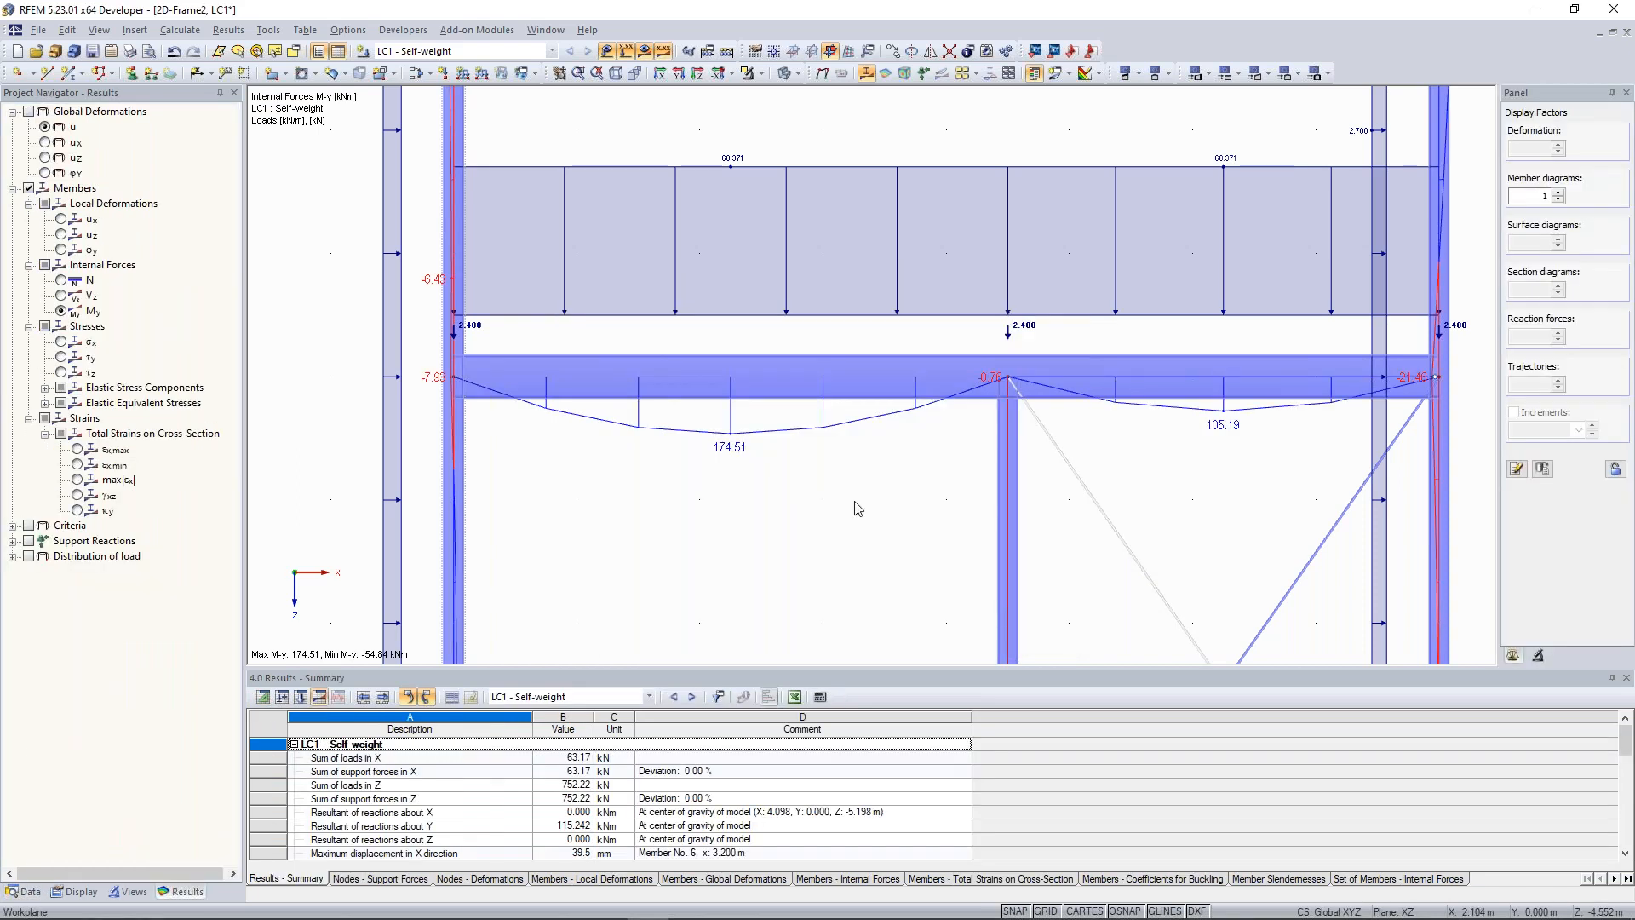
Review the member types of the two crossing RD 20 braces, keep Tension, and show the LC1 results again
{"action": "scroll", "coordinate": [873, 509], "scroll_direction": "down", "scroll_amount": 2}
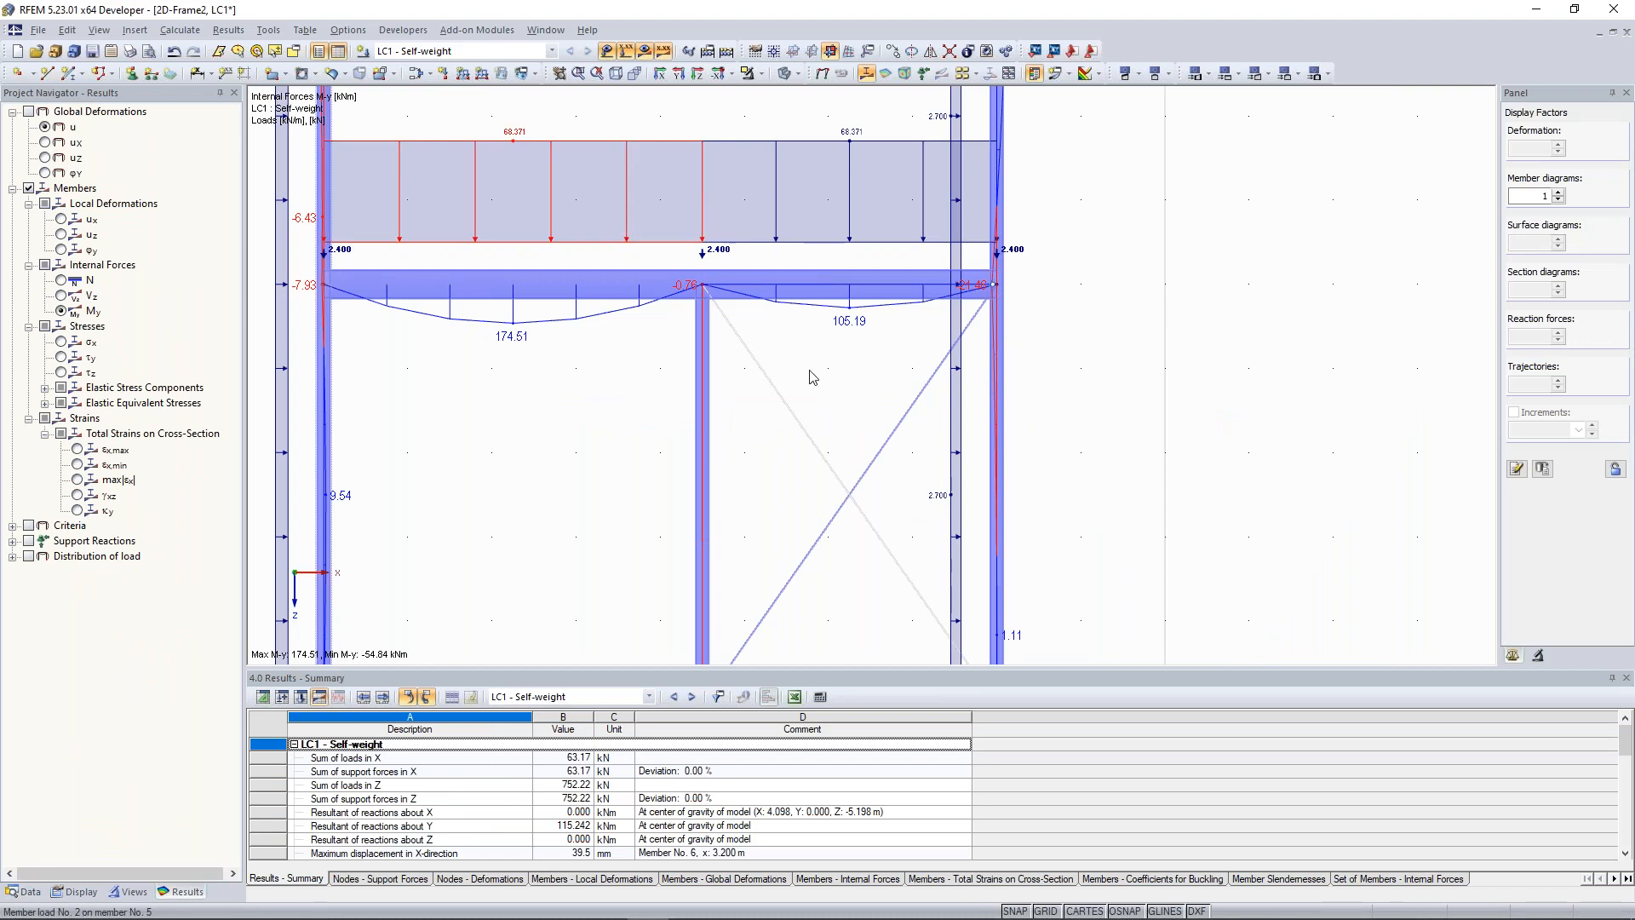
{"action": "left_click", "coordinate": [732, 70]}
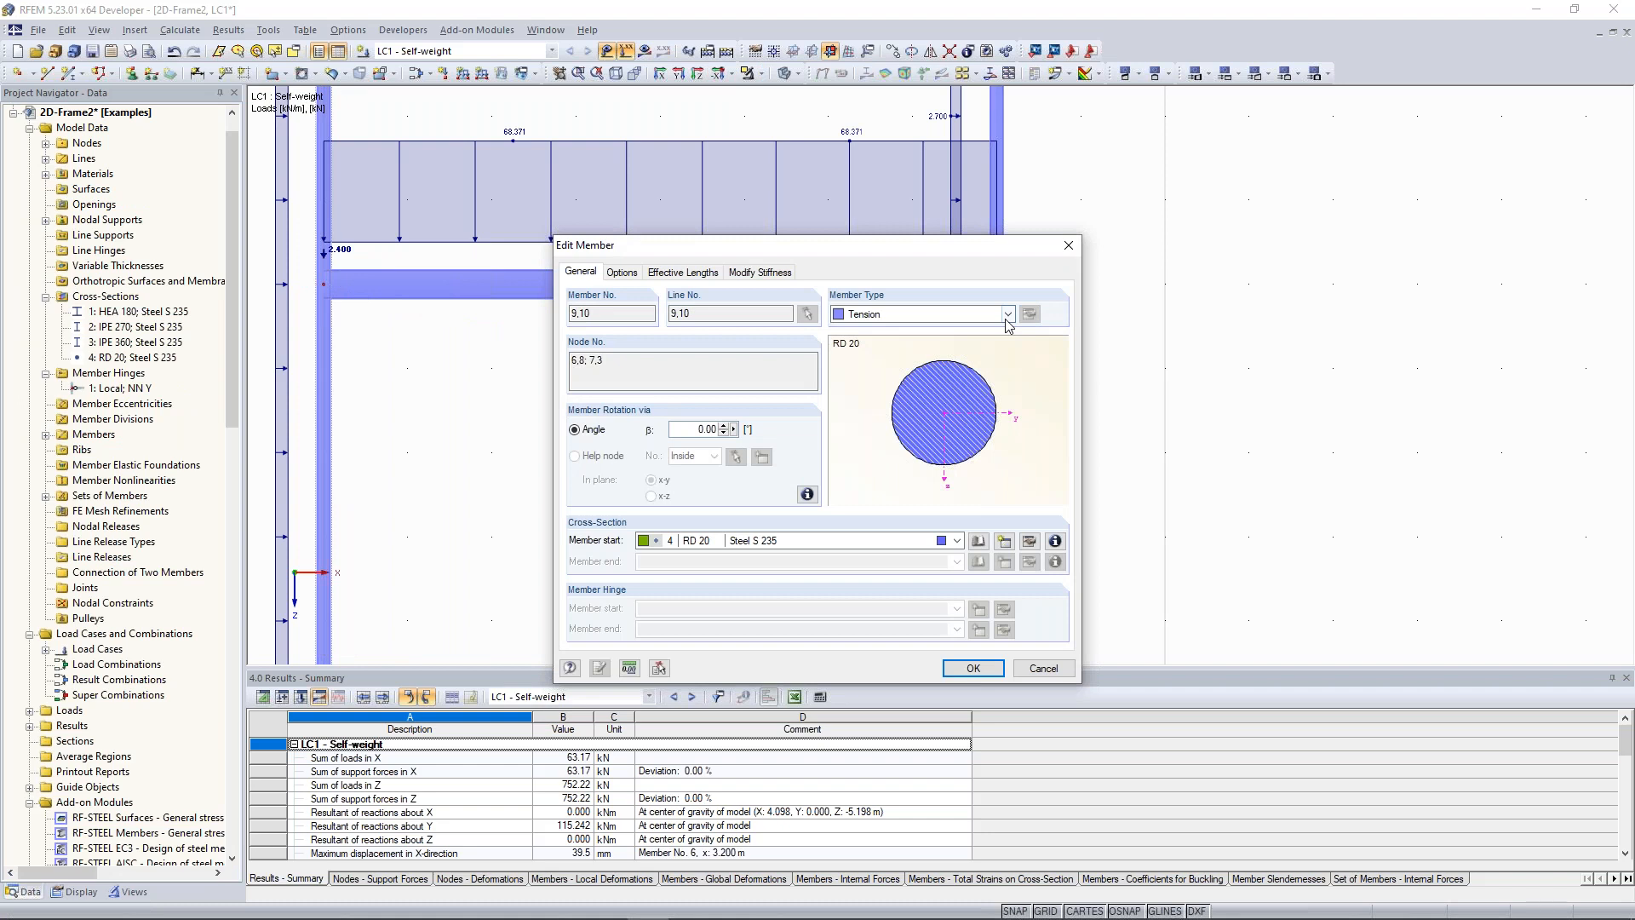
{"action": "left_click", "coordinate": [1007, 316]}
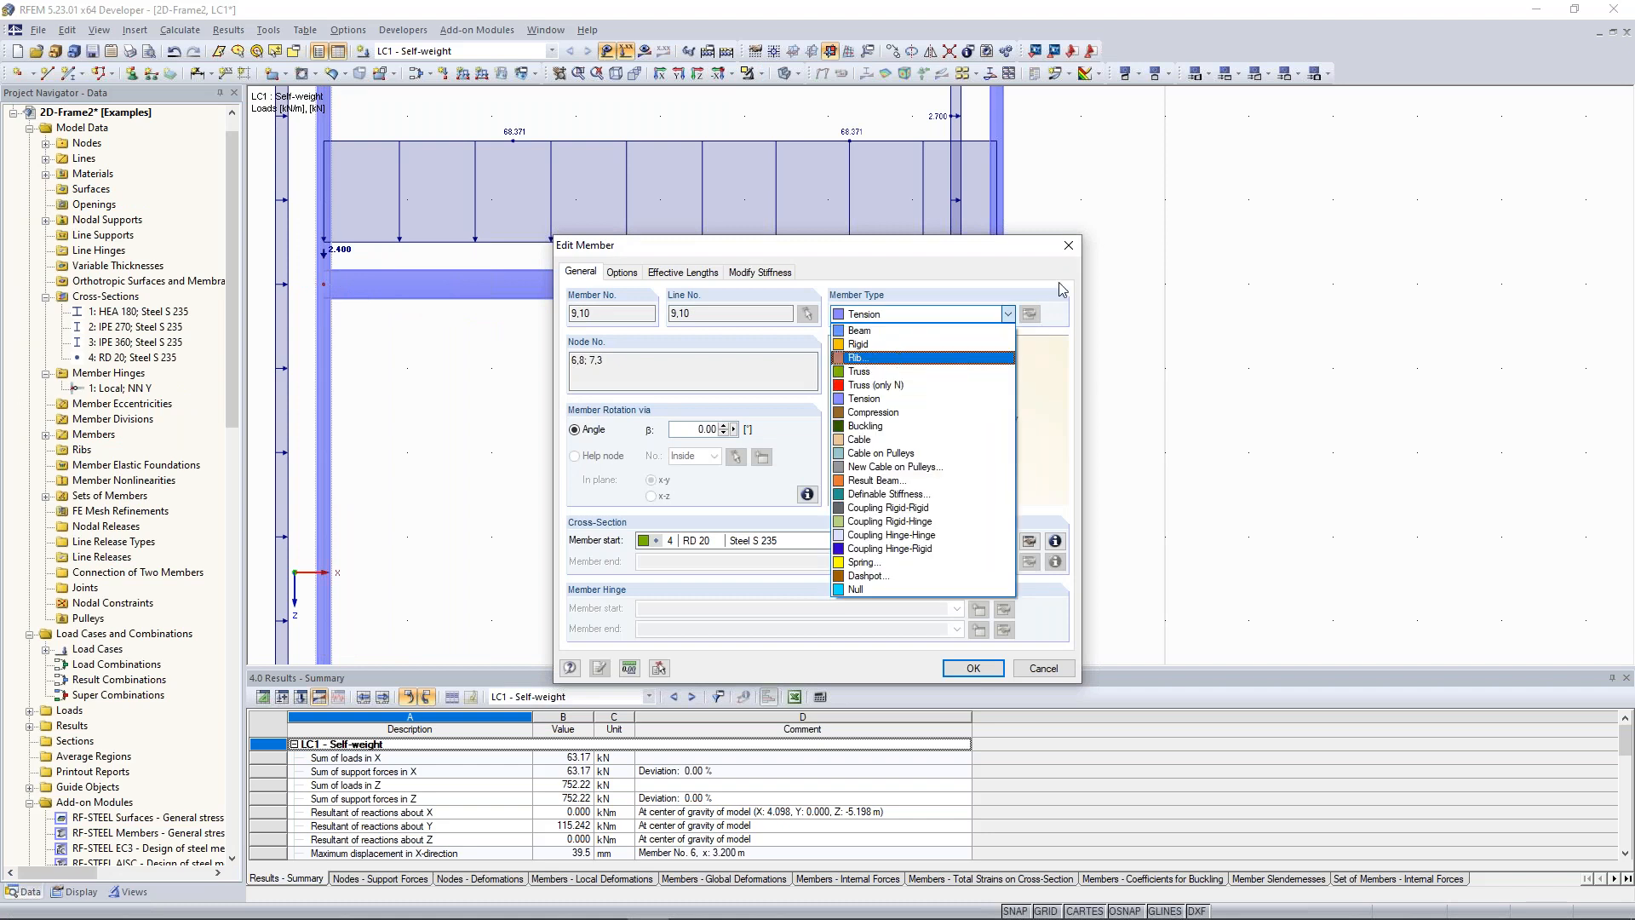
{"action": "left_click", "coordinate": [975, 398]}
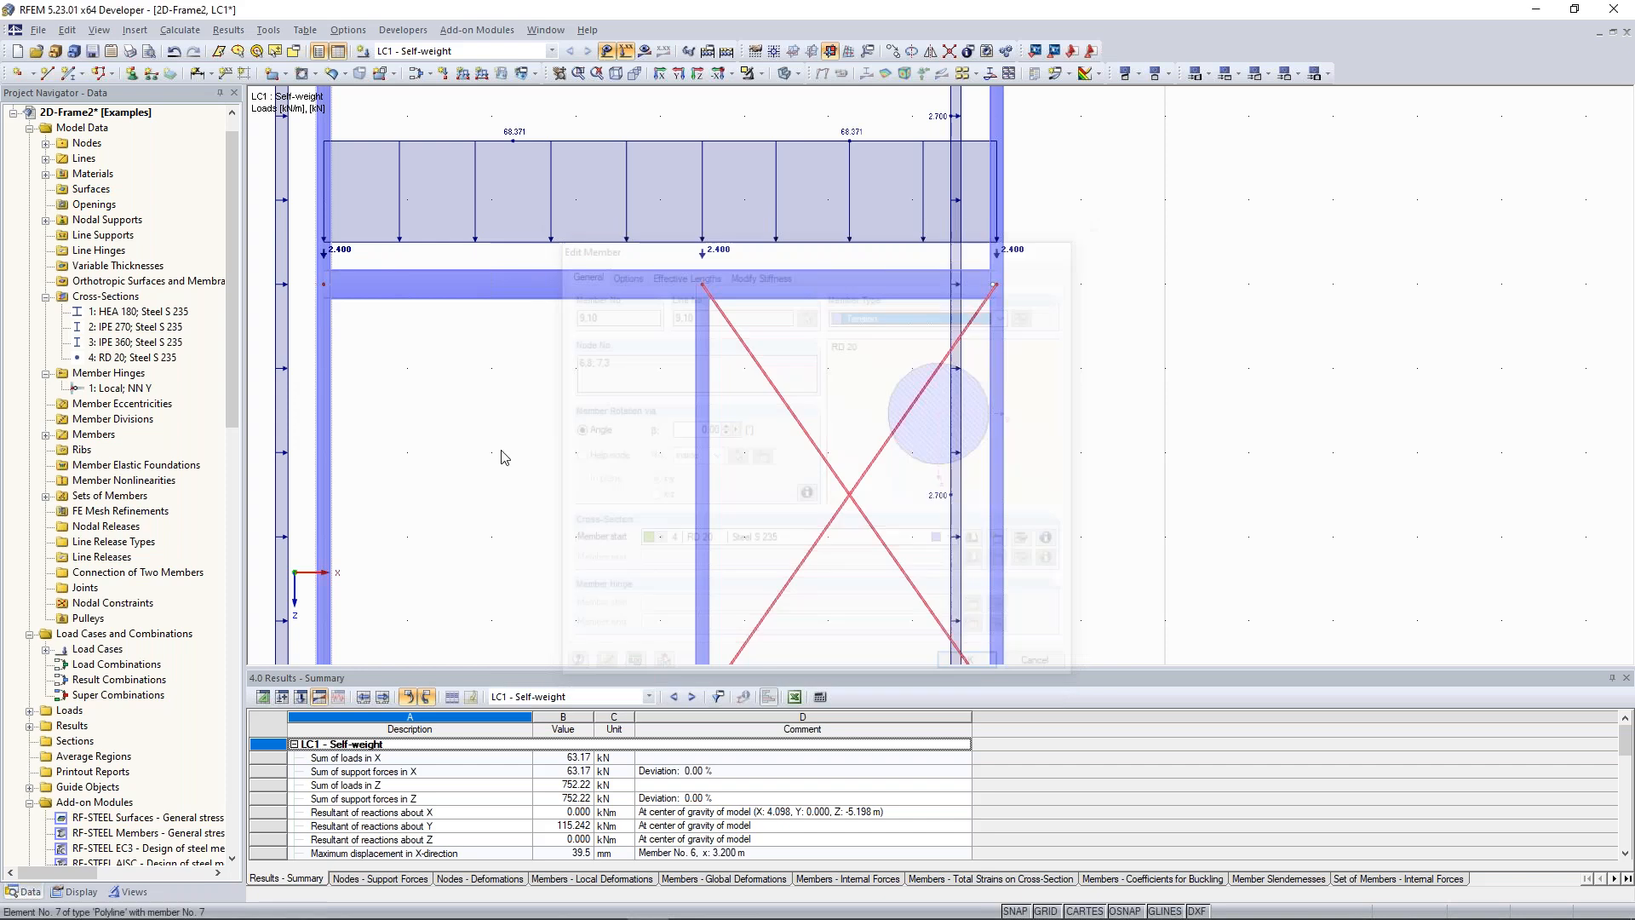
{"action": "middle_click_drag", "start_coordinate": [500, 452], "coordinate": [818, 397]}
{"action": "scroll", "coordinate": [668, 383], "scroll_direction": "down", "scroll_amount": 2}
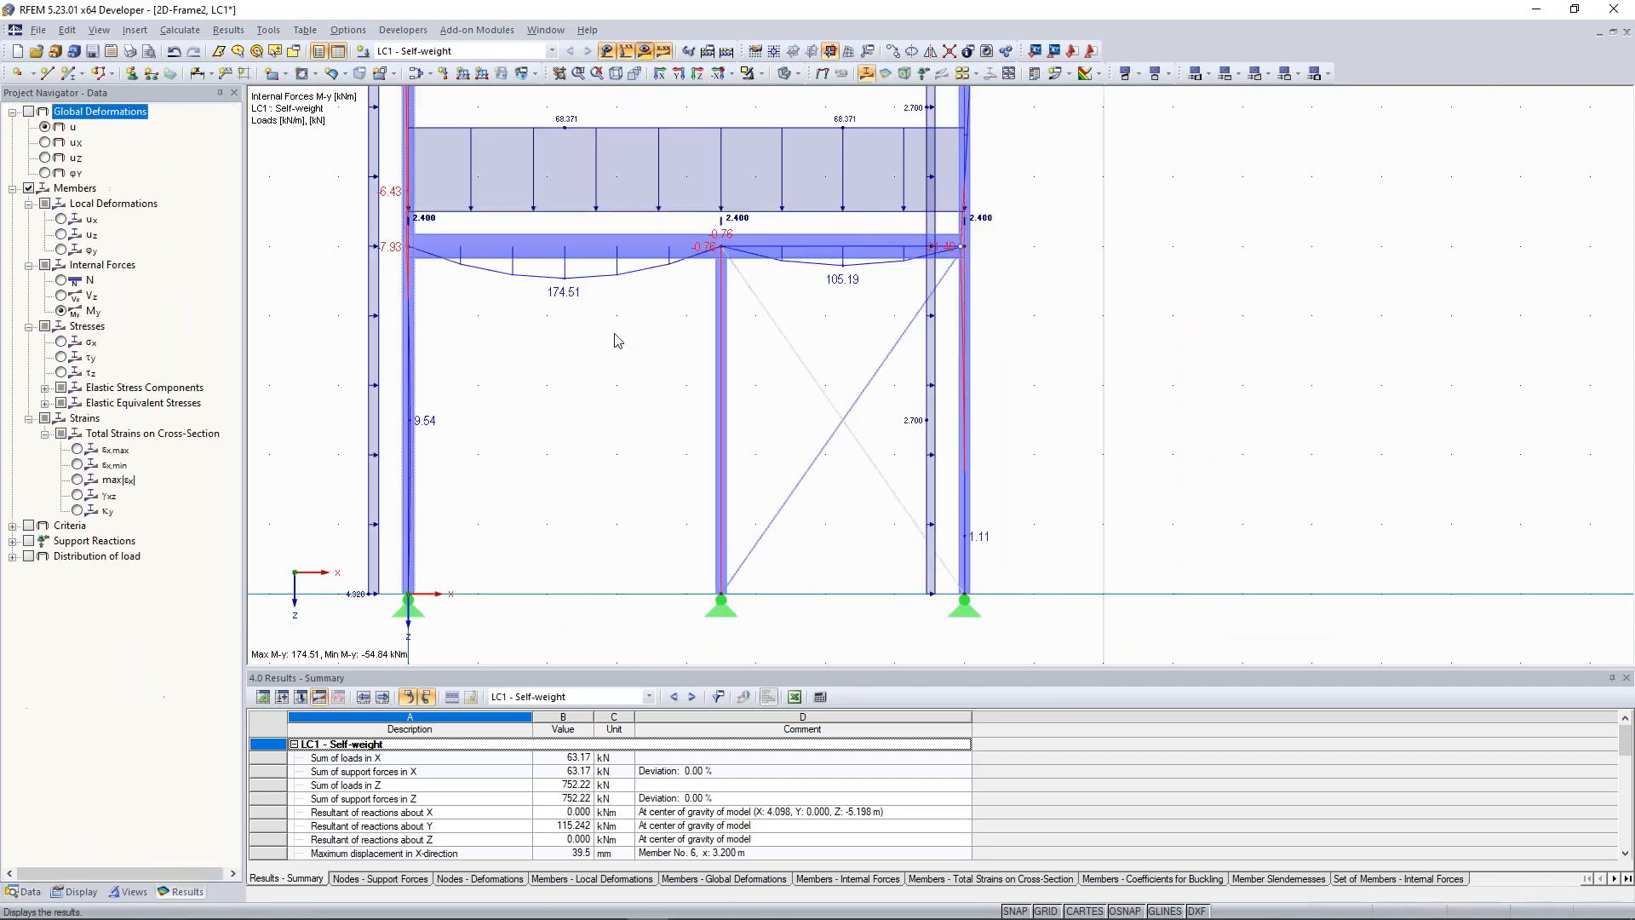
Change the member type of the left ground-floor HEA 180 column to Truss (only N)
{"action": "scroll", "coordinate": [602, 316], "scroll_direction": "up", "scroll_amount": 4}
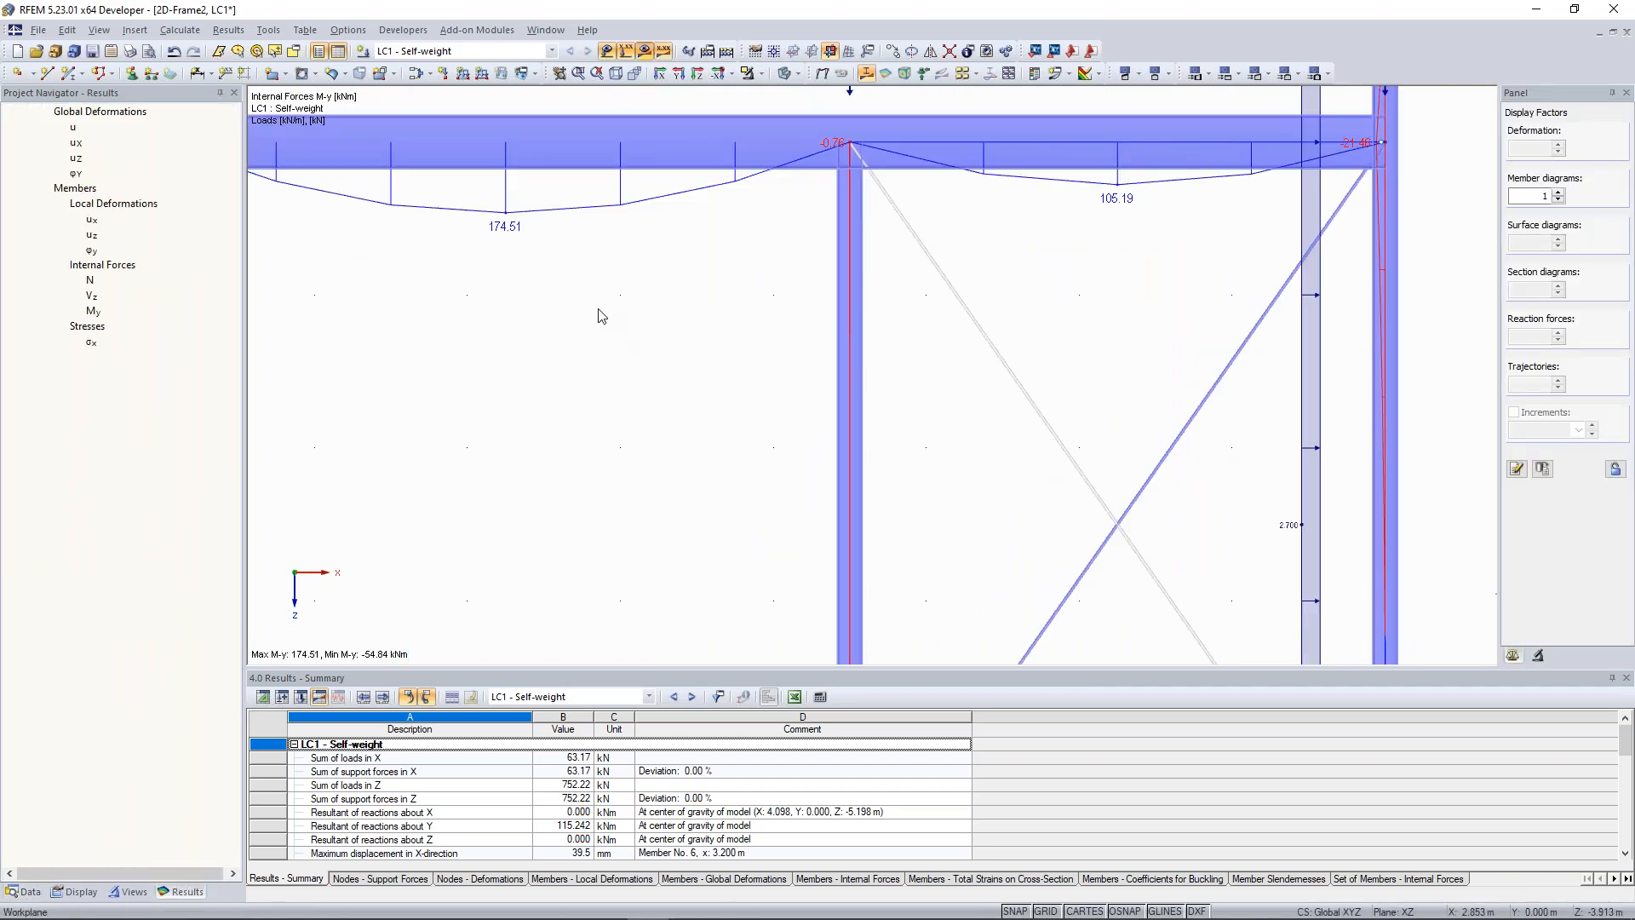
{"action": "scroll", "coordinate": [545, 390], "scroll_direction": "down", "scroll_amount": 4}
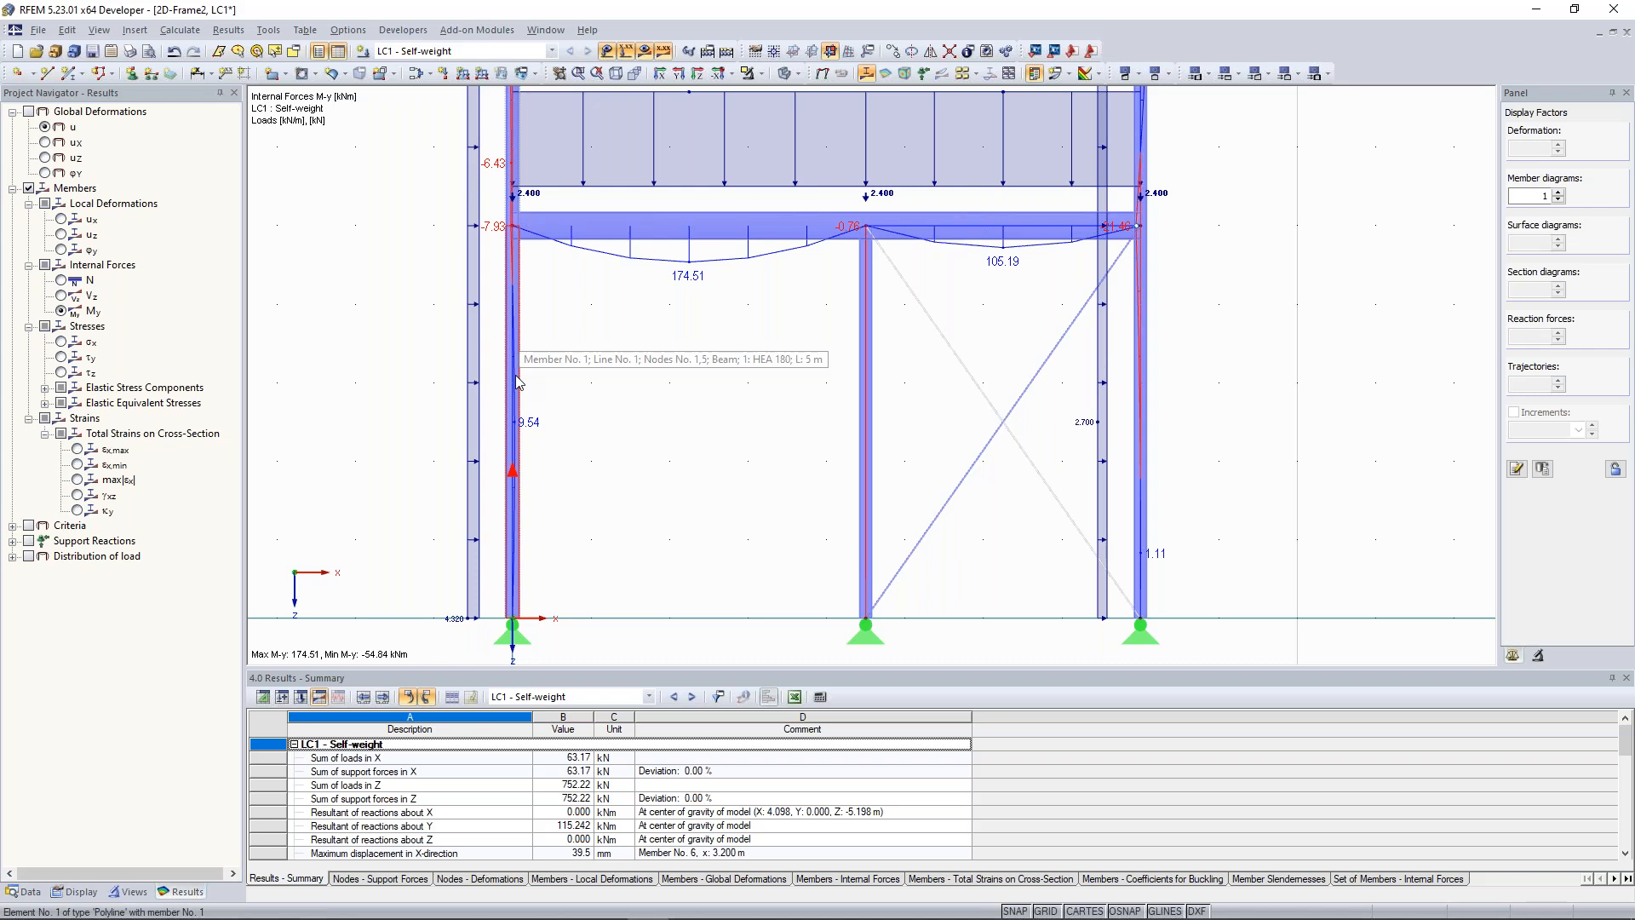
{"action": "double_click", "coordinate": [625, 293]}
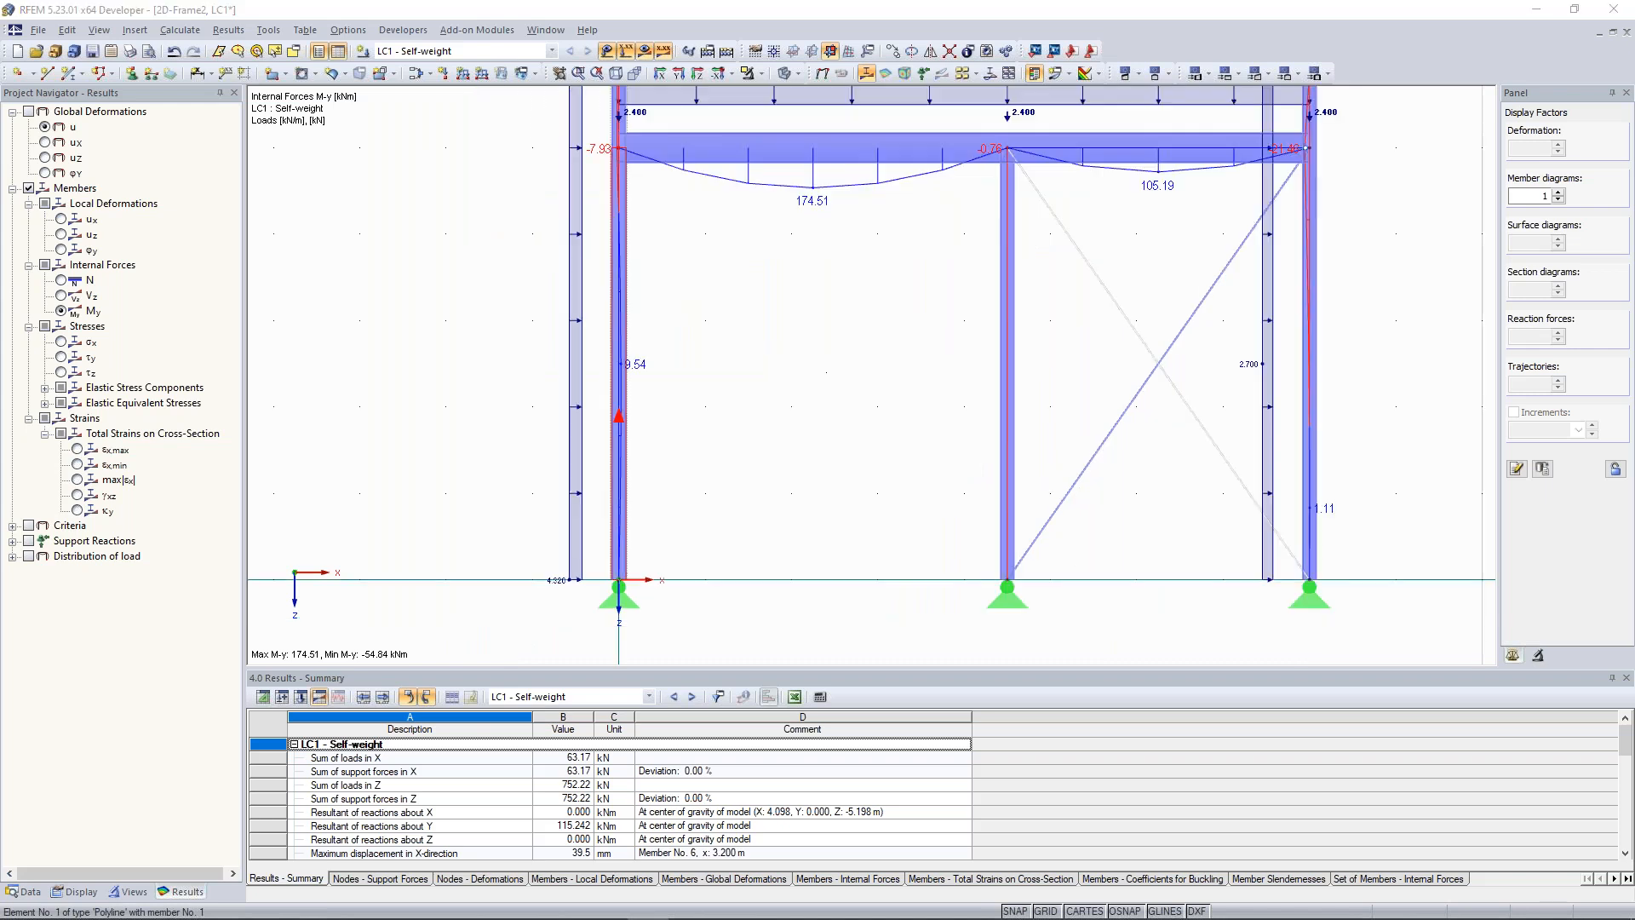
{"action": "left_click", "coordinate": [997, 320]}
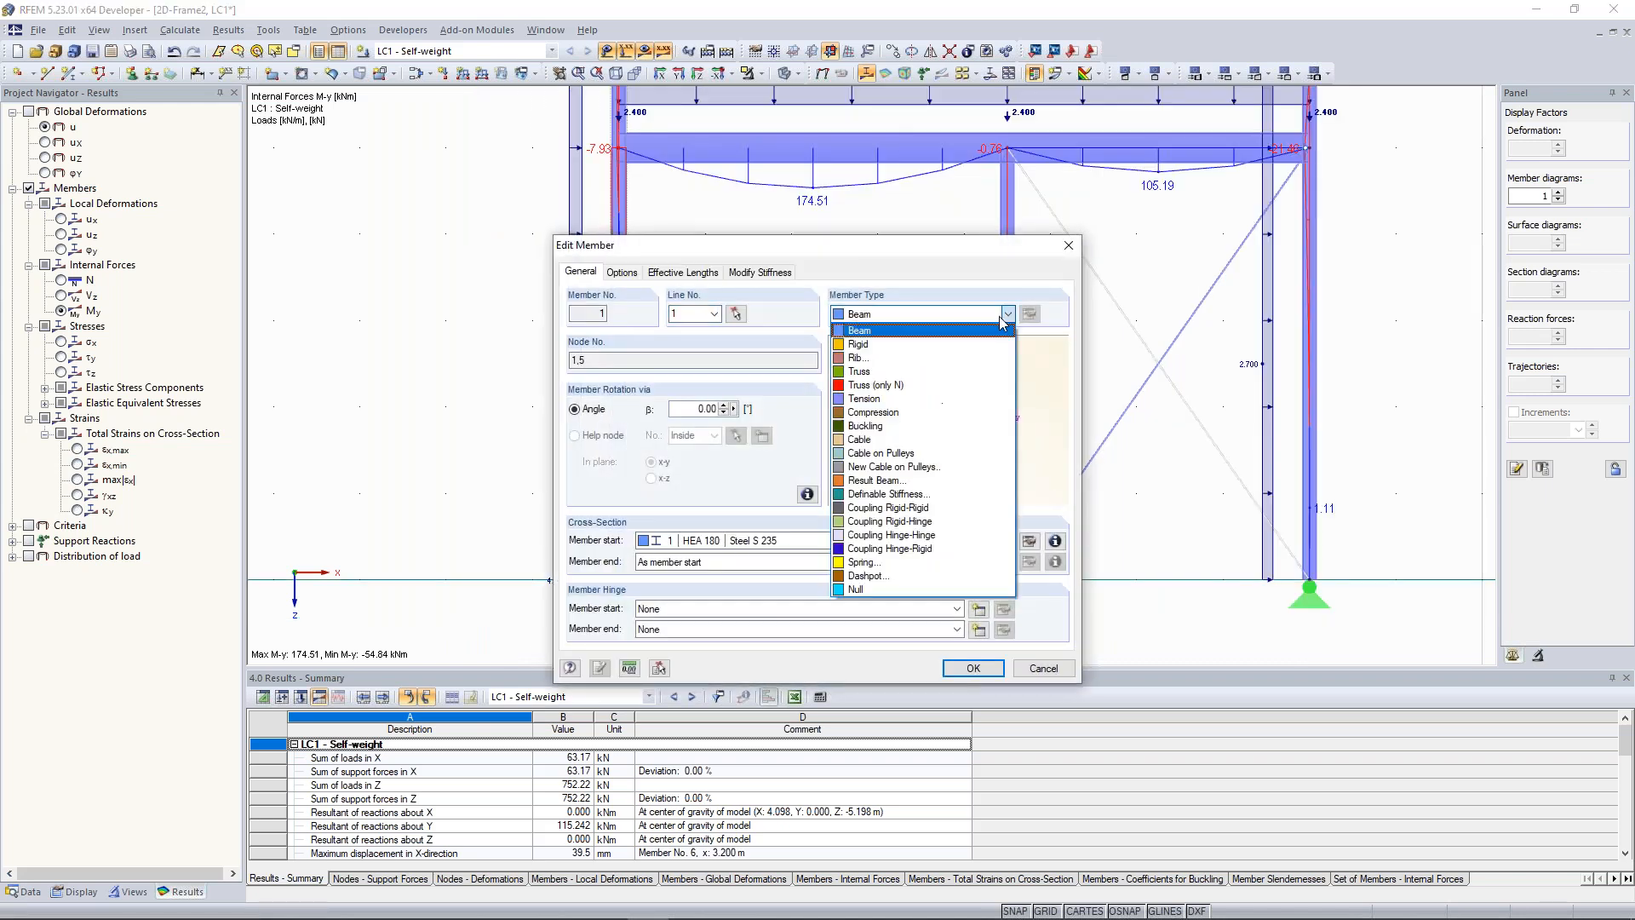
{"action": "left_click", "coordinate": [926, 397]}
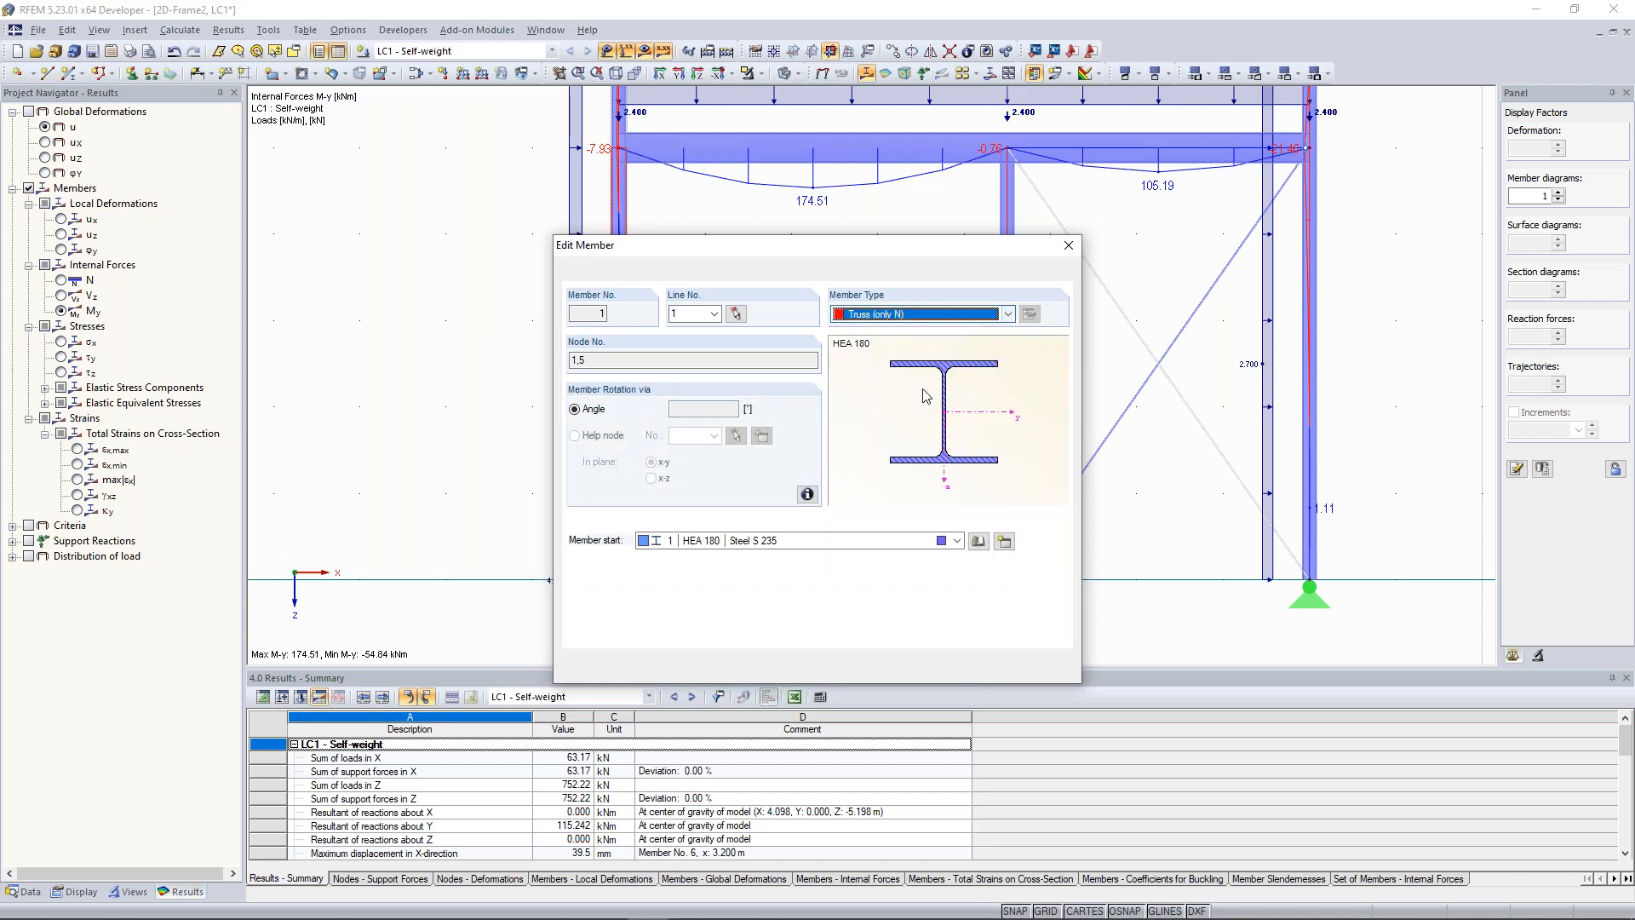
{"action": "left_click_drag", "start_coordinate": [919, 253], "coordinate": [432, 183]}
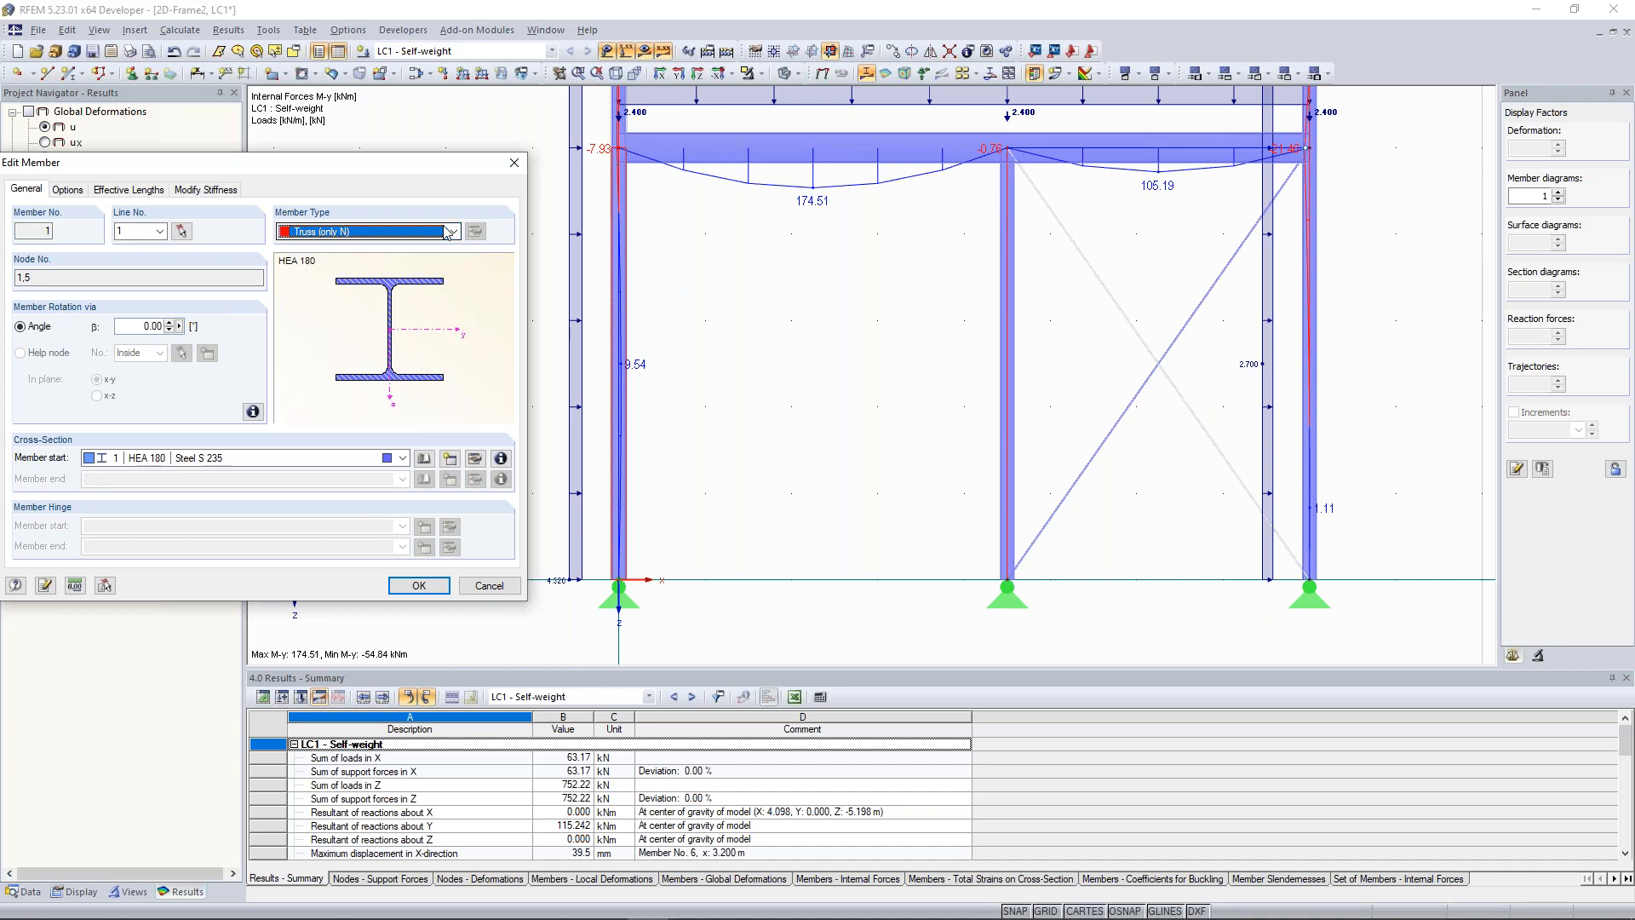
{"action": "left_click", "coordinate": [430, 586]}
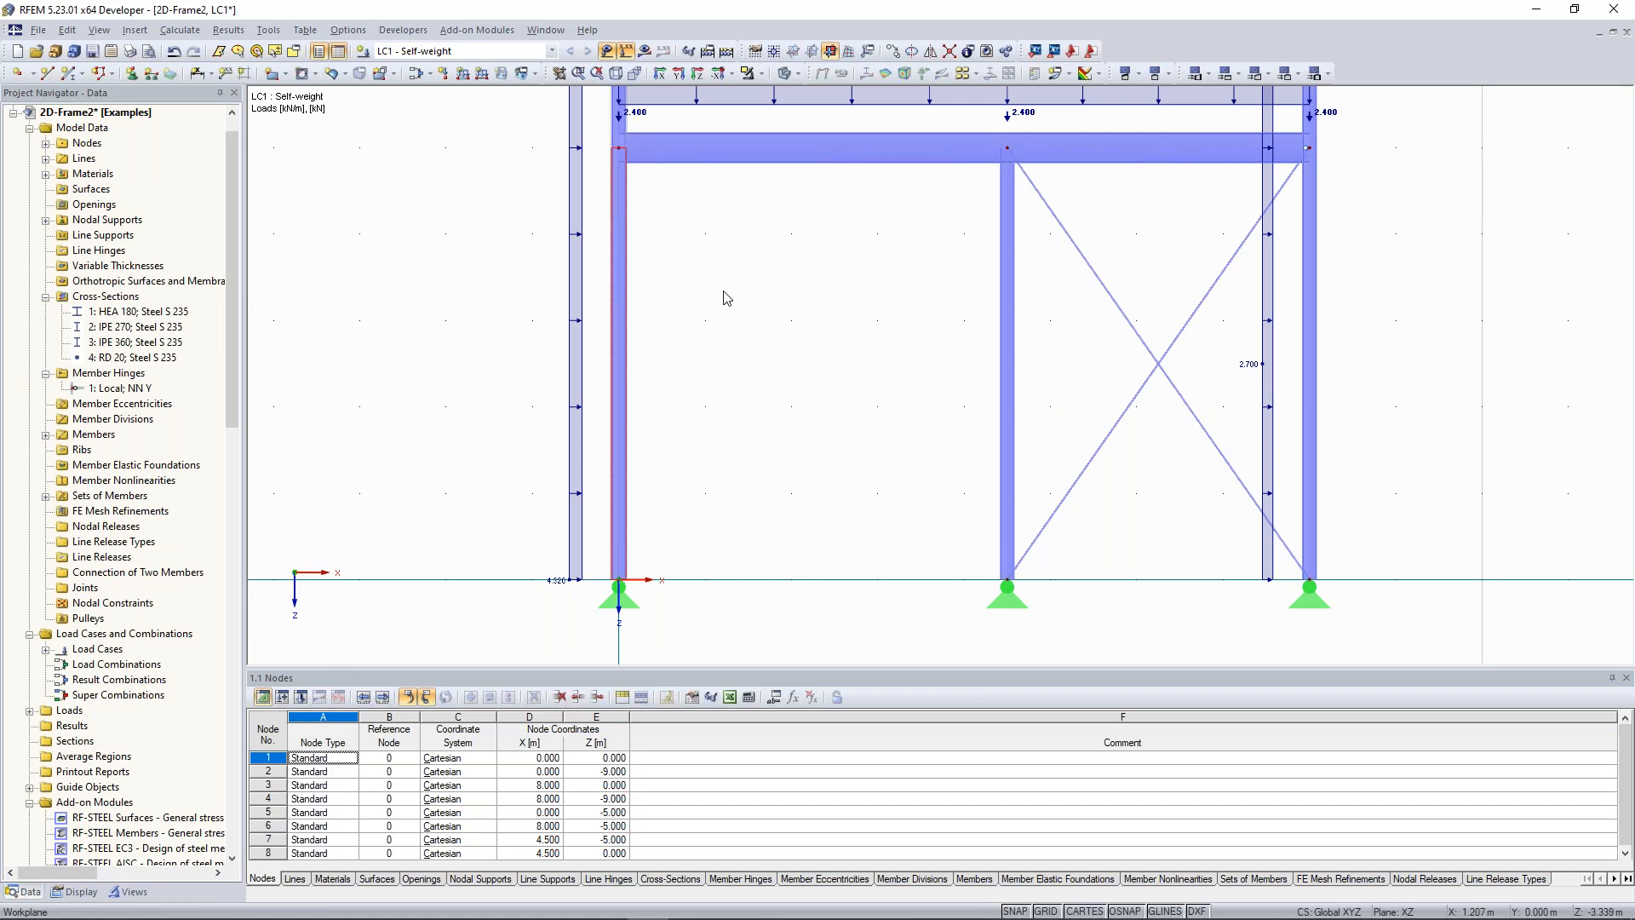
Recalculate LC1 and display the normal force N diagrams of the members
{"action": "left_click", "coordinate": [645, 52]}
{"action": "middle_click_drag", "start_coordinate": [799, 477], "coordinate": [801, 489]}
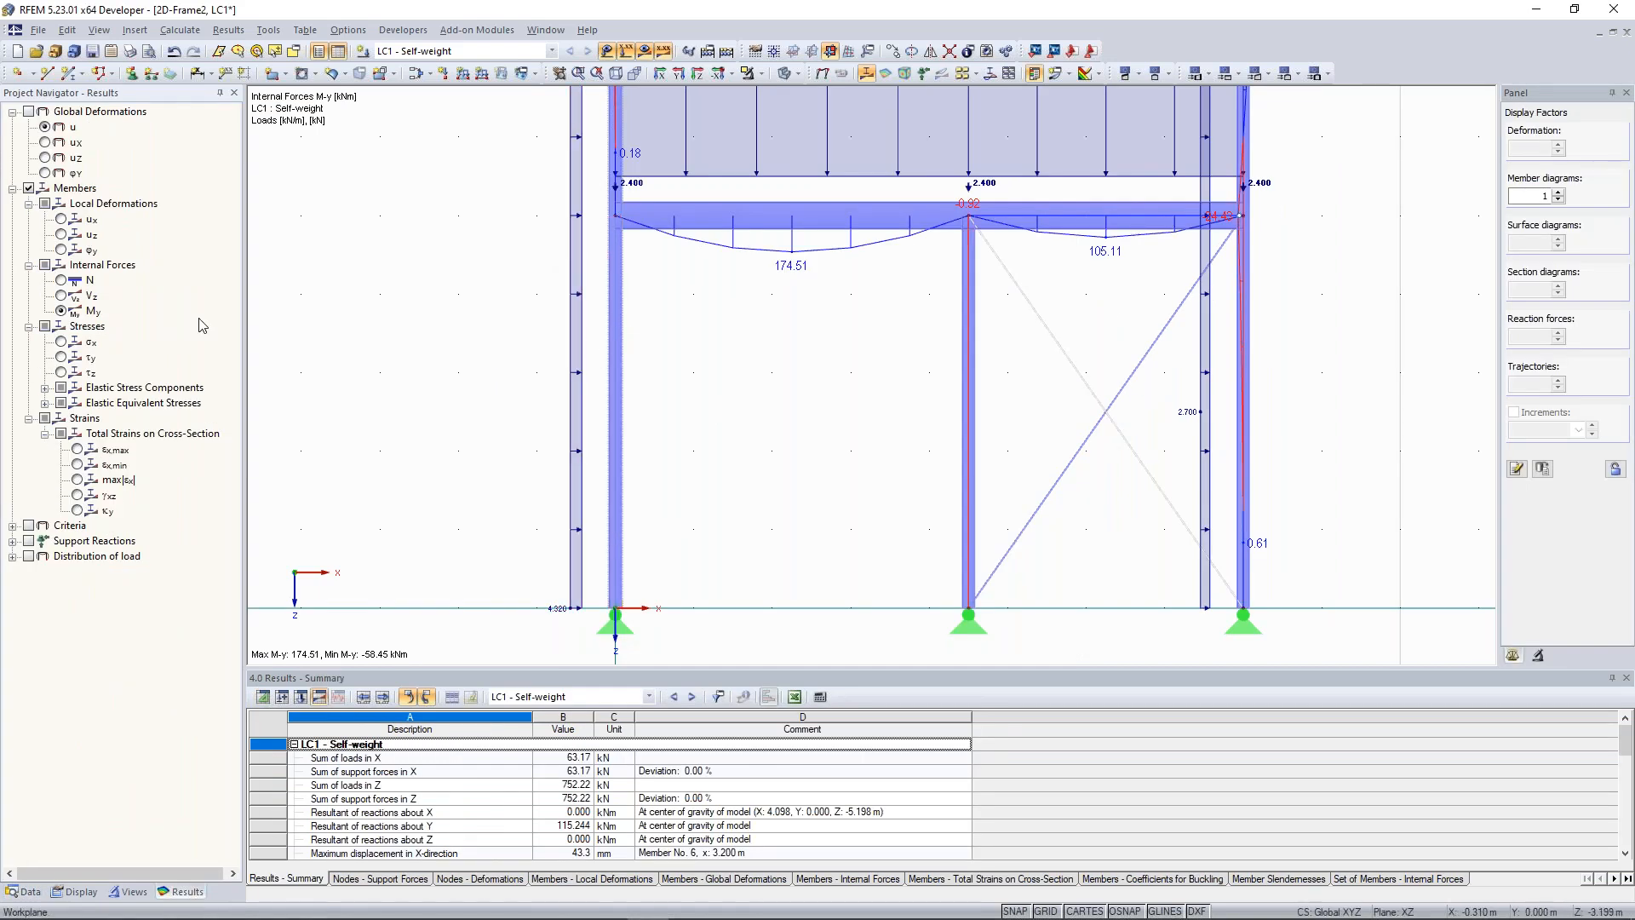
{"action": "left_click", "coordinate": [61, 281]}
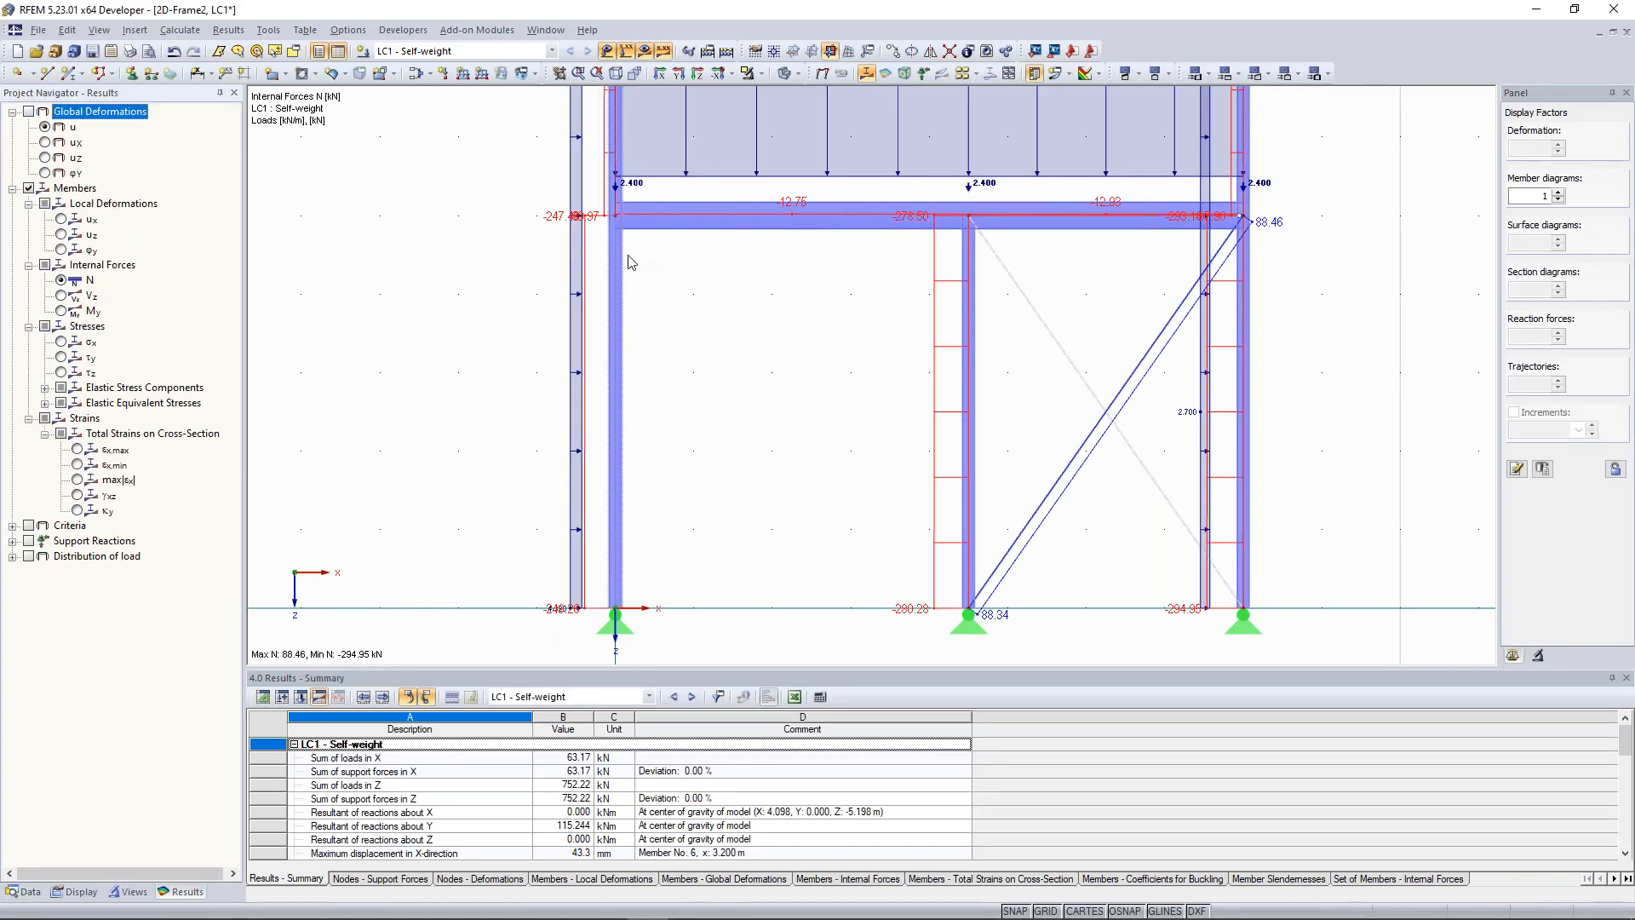
Set the member type of the left ground-floor HEA 180 column back to Beam
{"action": "scroll", "coordinate": [586, 424], "scroll_direction": "down", "scroll_amount": 3}
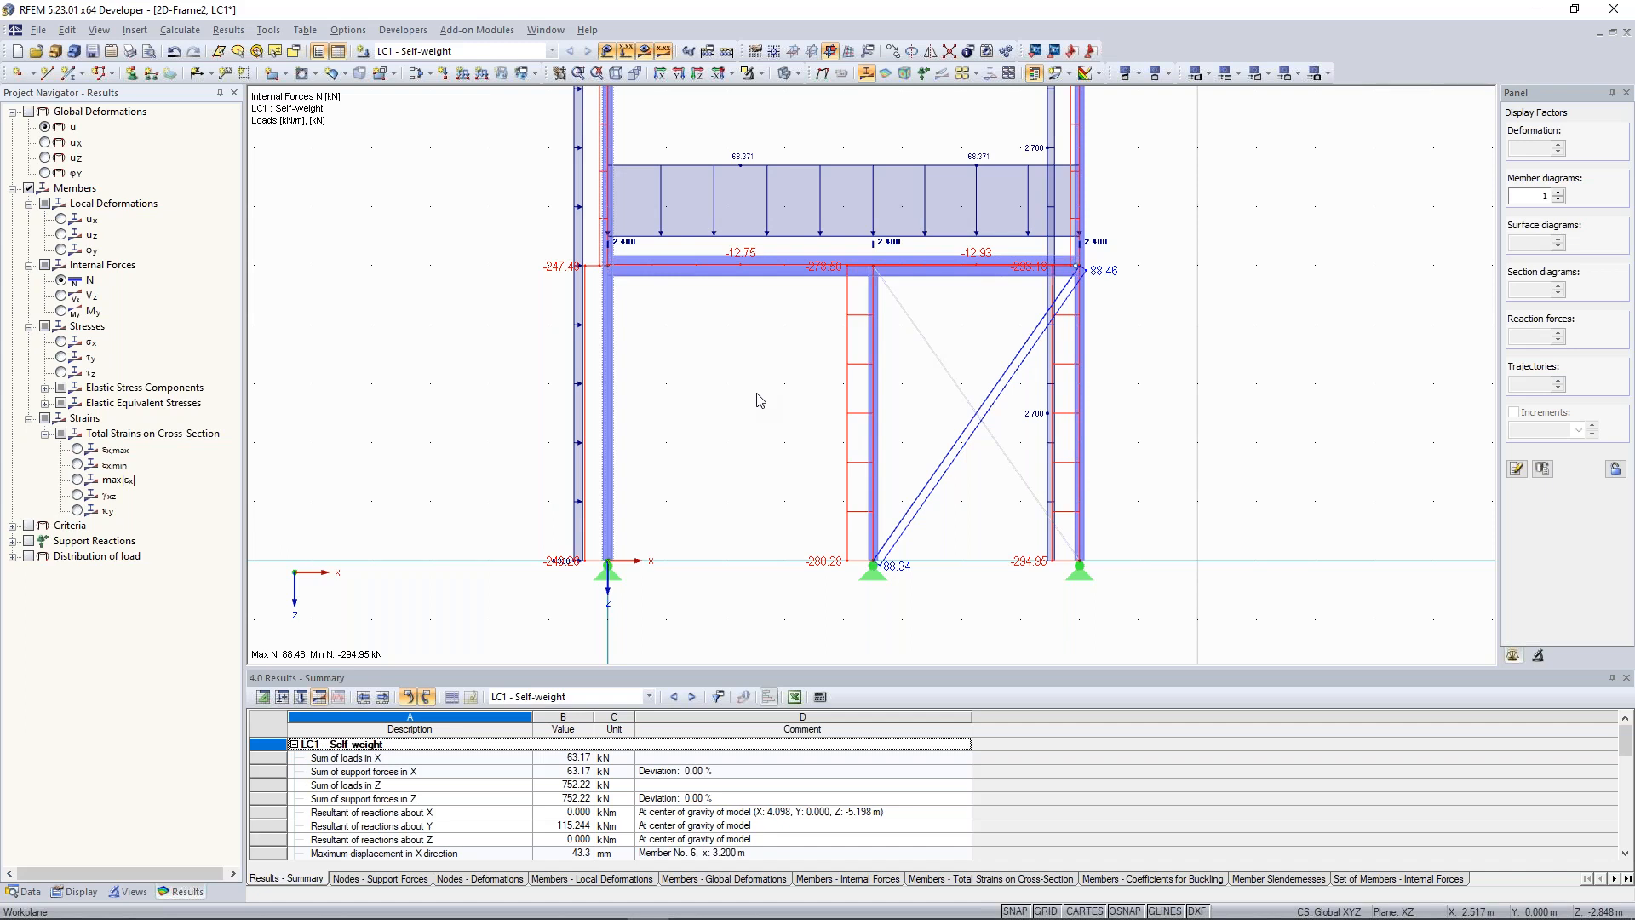
{"action": "scroll", "coordinate": [757, 401], "scroll_direction": "down", "scroll_amount": 2}
{"action": "scroll", "coordinate": [747, 426], "scroll_direction": "down", "scroll_amount": 1}
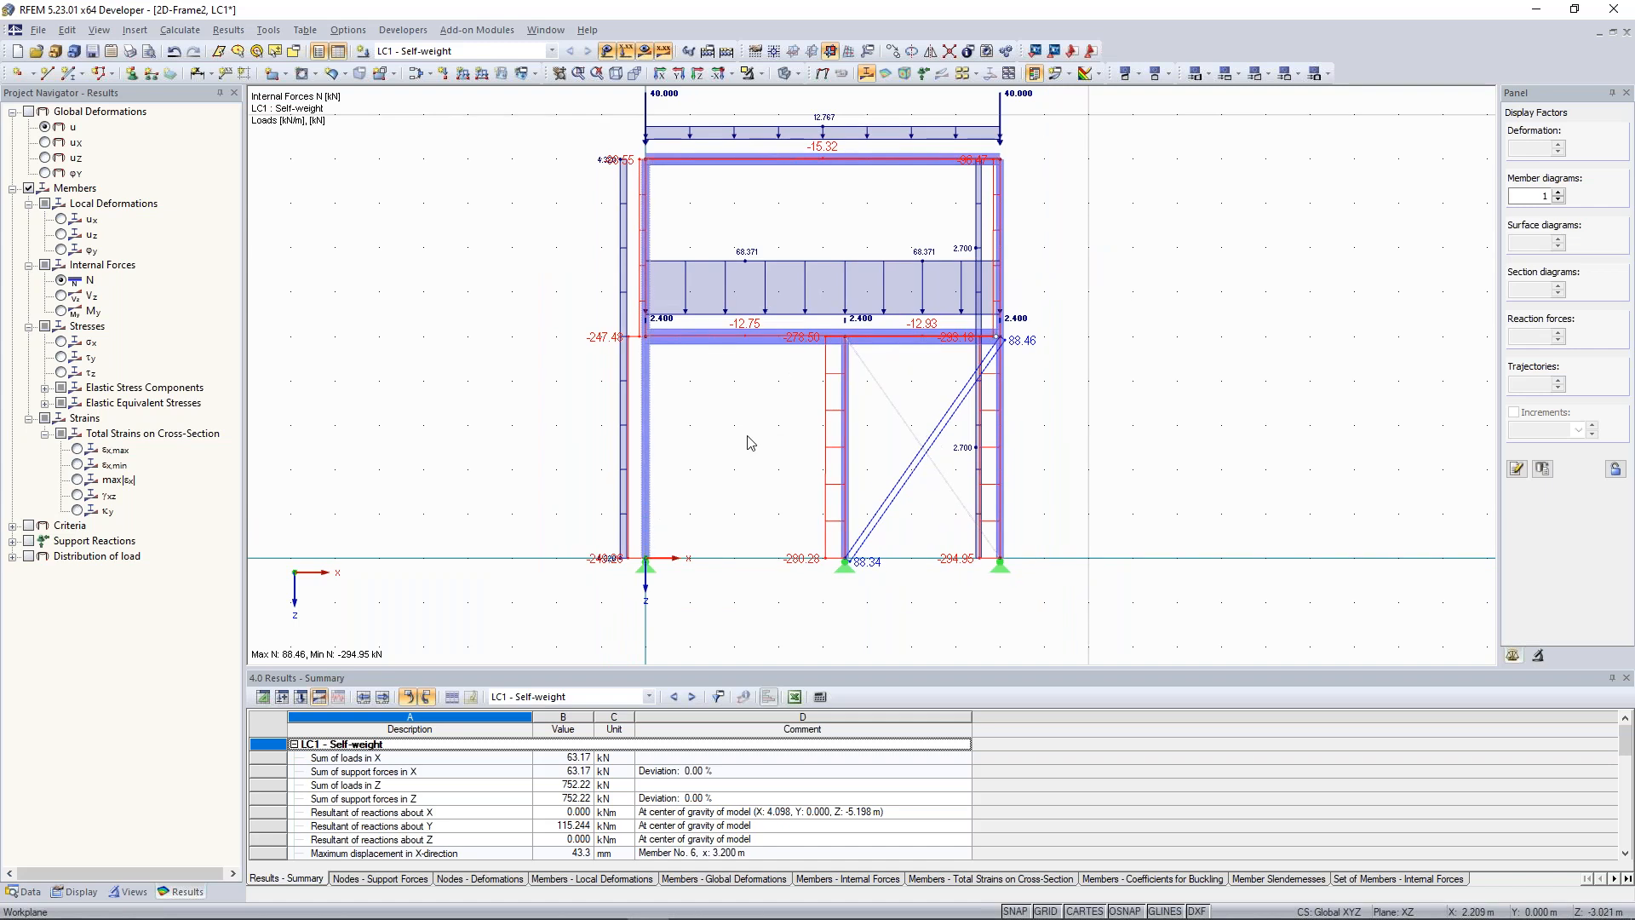
{"action": "middle_click_drag", "start_coordinate": [729, 455], "coordinate": [717, 463]}
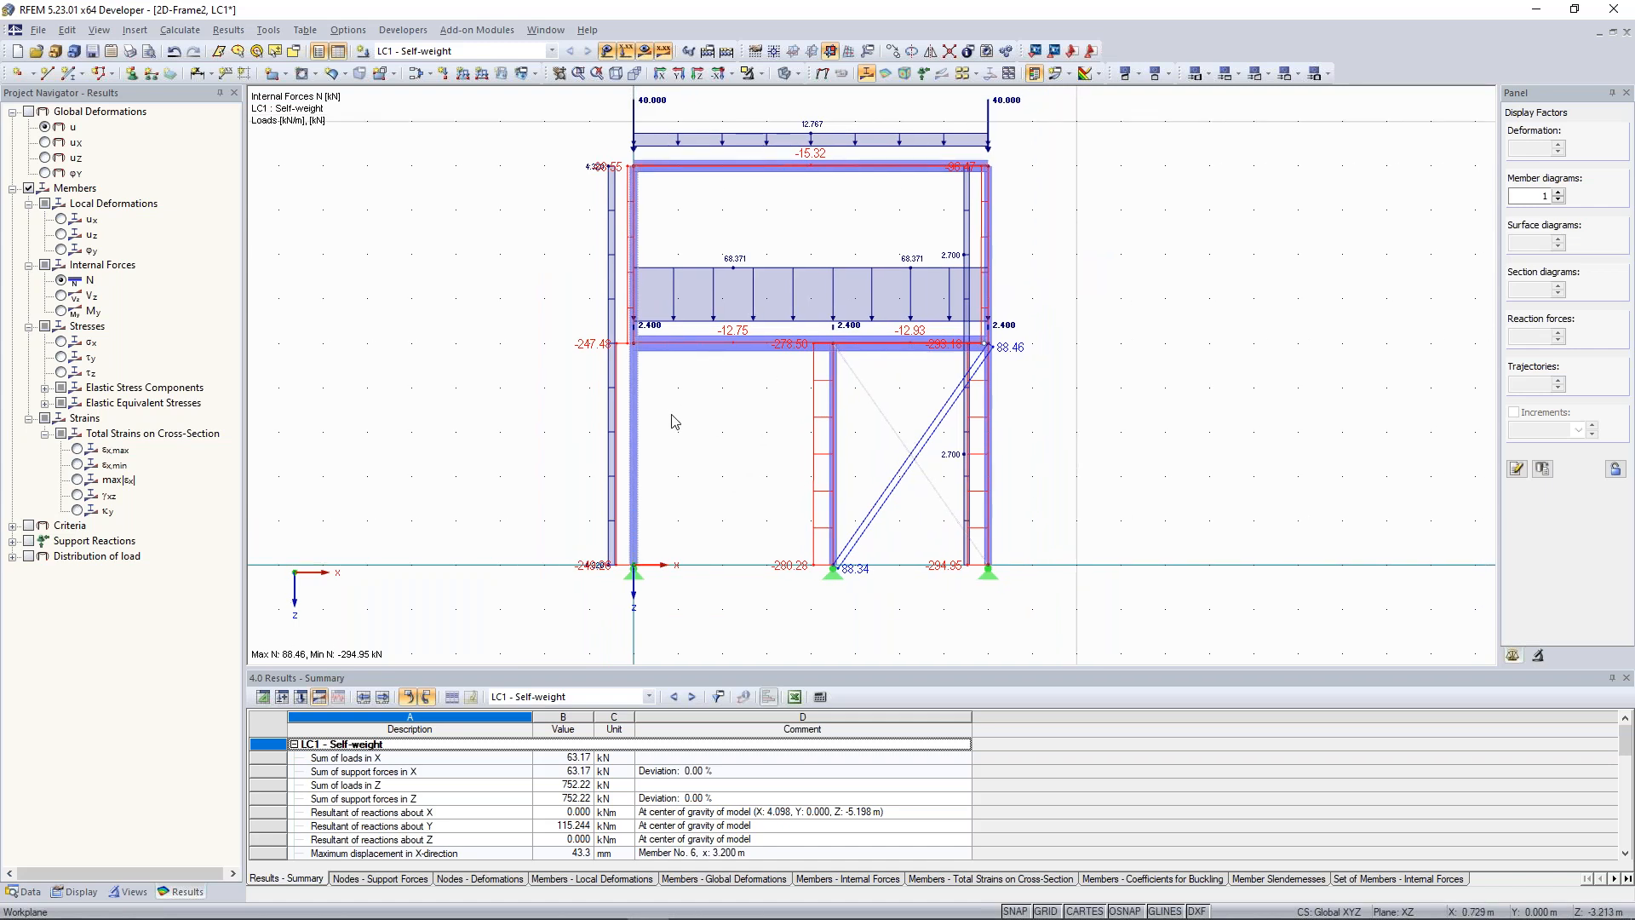
{"action": "double_click", "coordinate": [635, 410]}
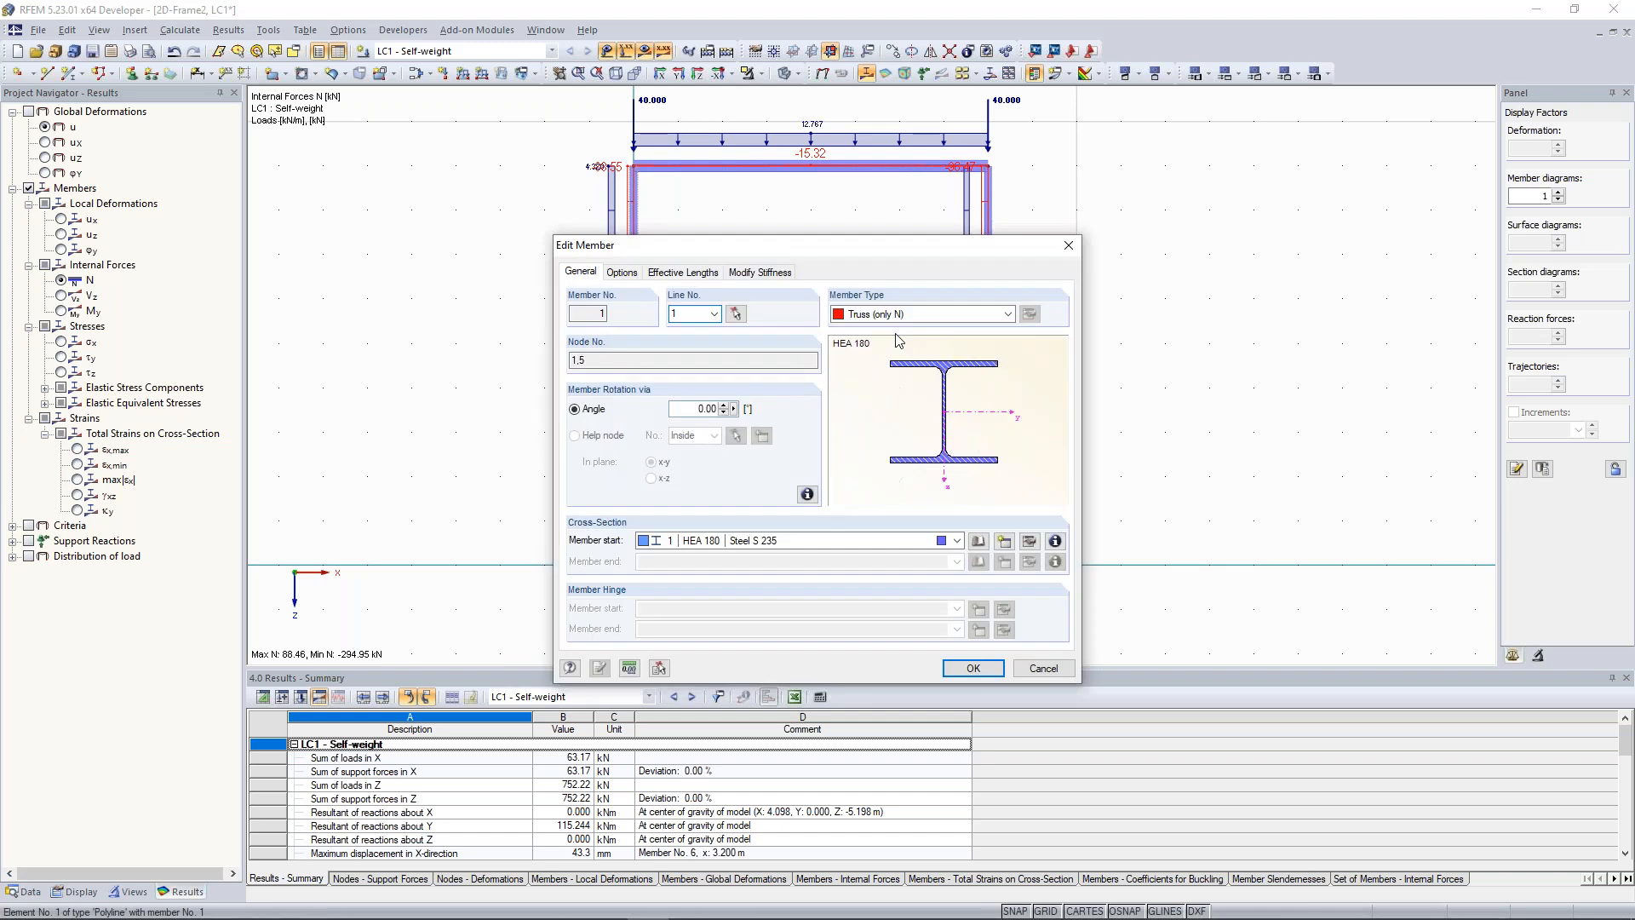
{"action": "left_click", "coordinate": [1008, 314]}
{"action": "left_click", "coordinate": [903, 329]}
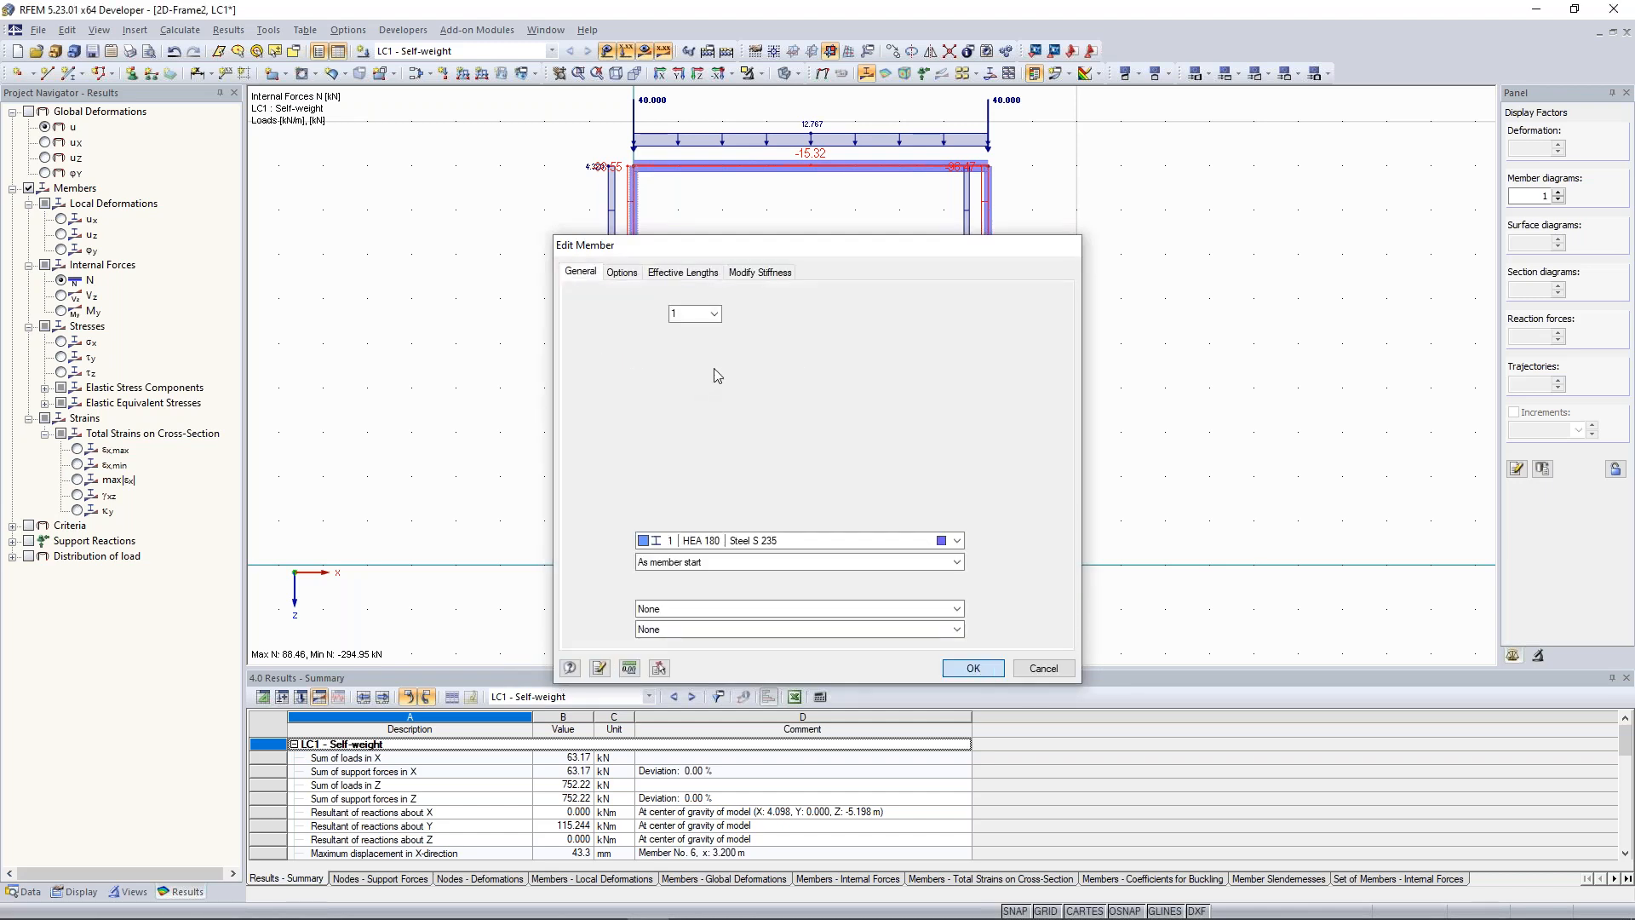
{"action": "key", "text": "Return"}
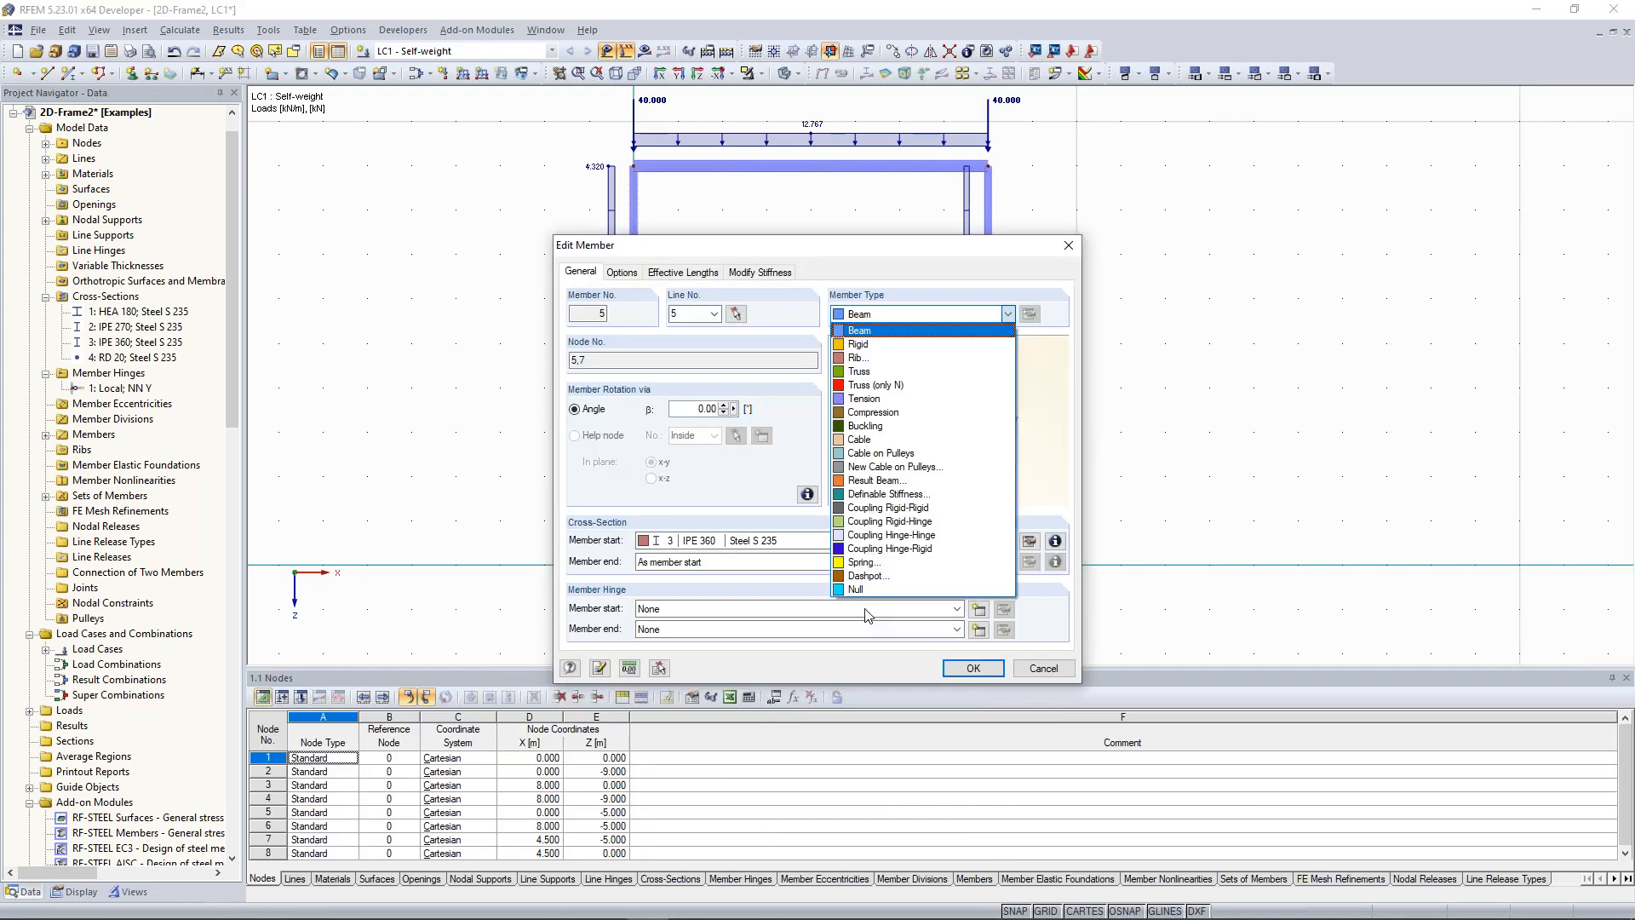
Assign member hinge 1 (Local) to the member start of the left mid-level IPE 360 beam, with member type Beam
{"action": "left_click", "coordinate": [866, 614]}
{"action": "left_click", "coordinate": [866, 638]}
{"action": "left_click", "coordinate": [973, 669]}
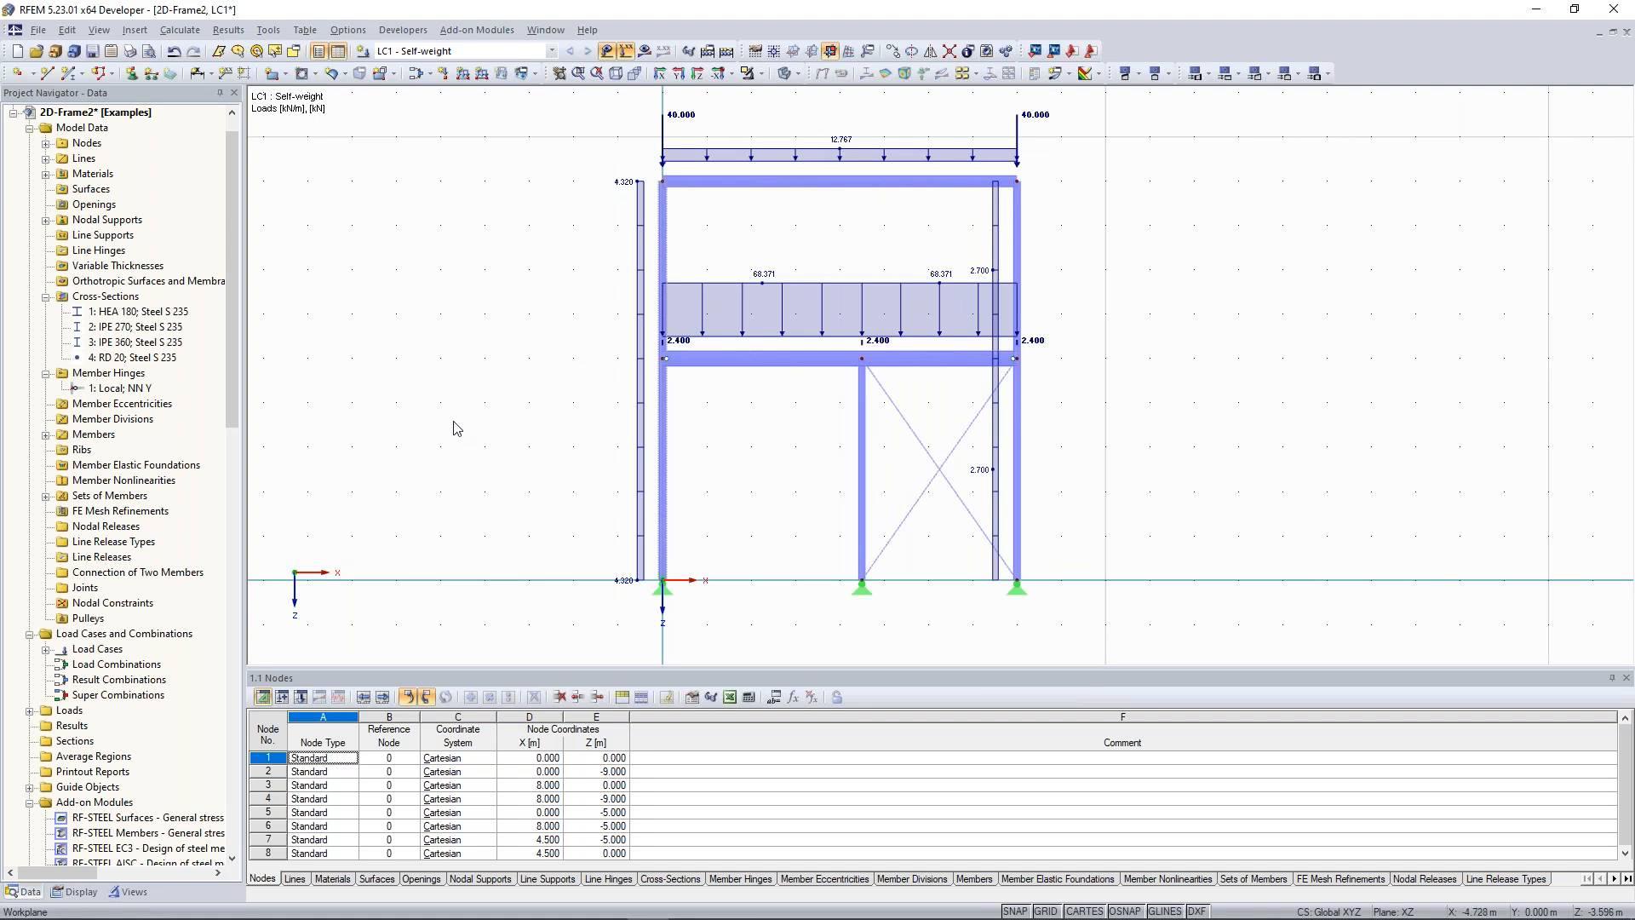
Open the RF-STABILITY add-on module and disable minimum initial prestress for cables and membranes and favorable effects due to tension
{"action": "scroll", "coordinate": [196, 464], "scroll_direction": "down", "scroll_amount": 11}
{"action": "scroll", "coordinate": [194, 466], "scroll_direction": "up", "scroll_amount": 4}
{"action": "scroll", "coordinate": [195, 466], "scroll_direction": "down", "scroll_amount": 9}
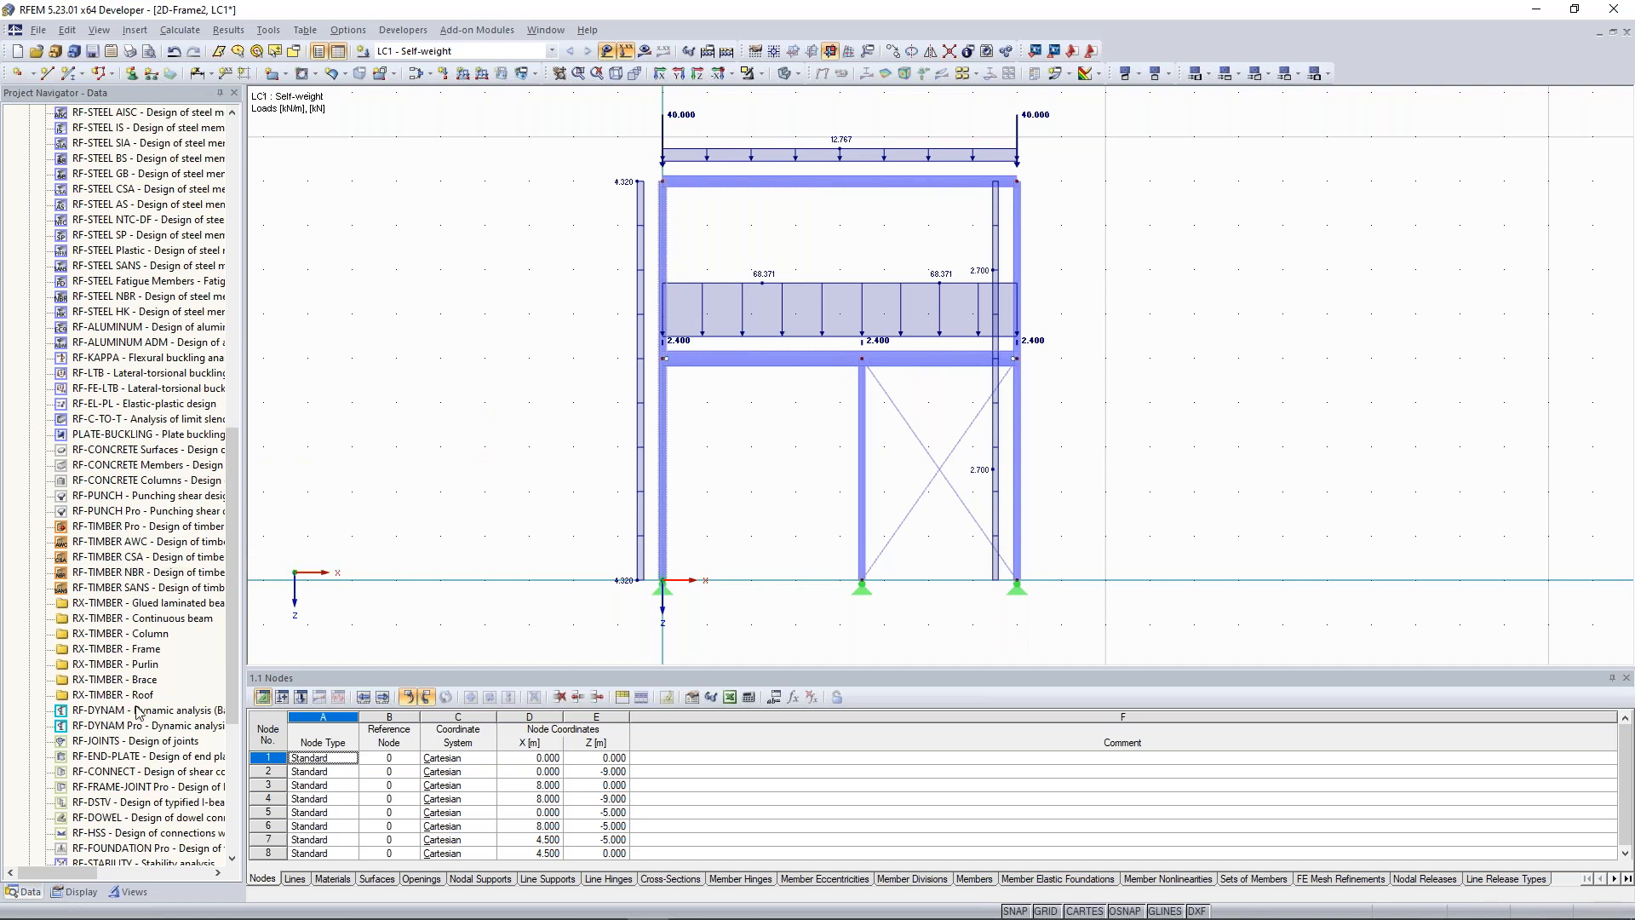
{"action": "scroll", "coordinate": [179, 639], "scroll_direction": "down", "scroll_amount": 2}
{"action": "scroll", "coordinate": [179, 639], "scroll_direction": "down", "scroll_amount": 2}
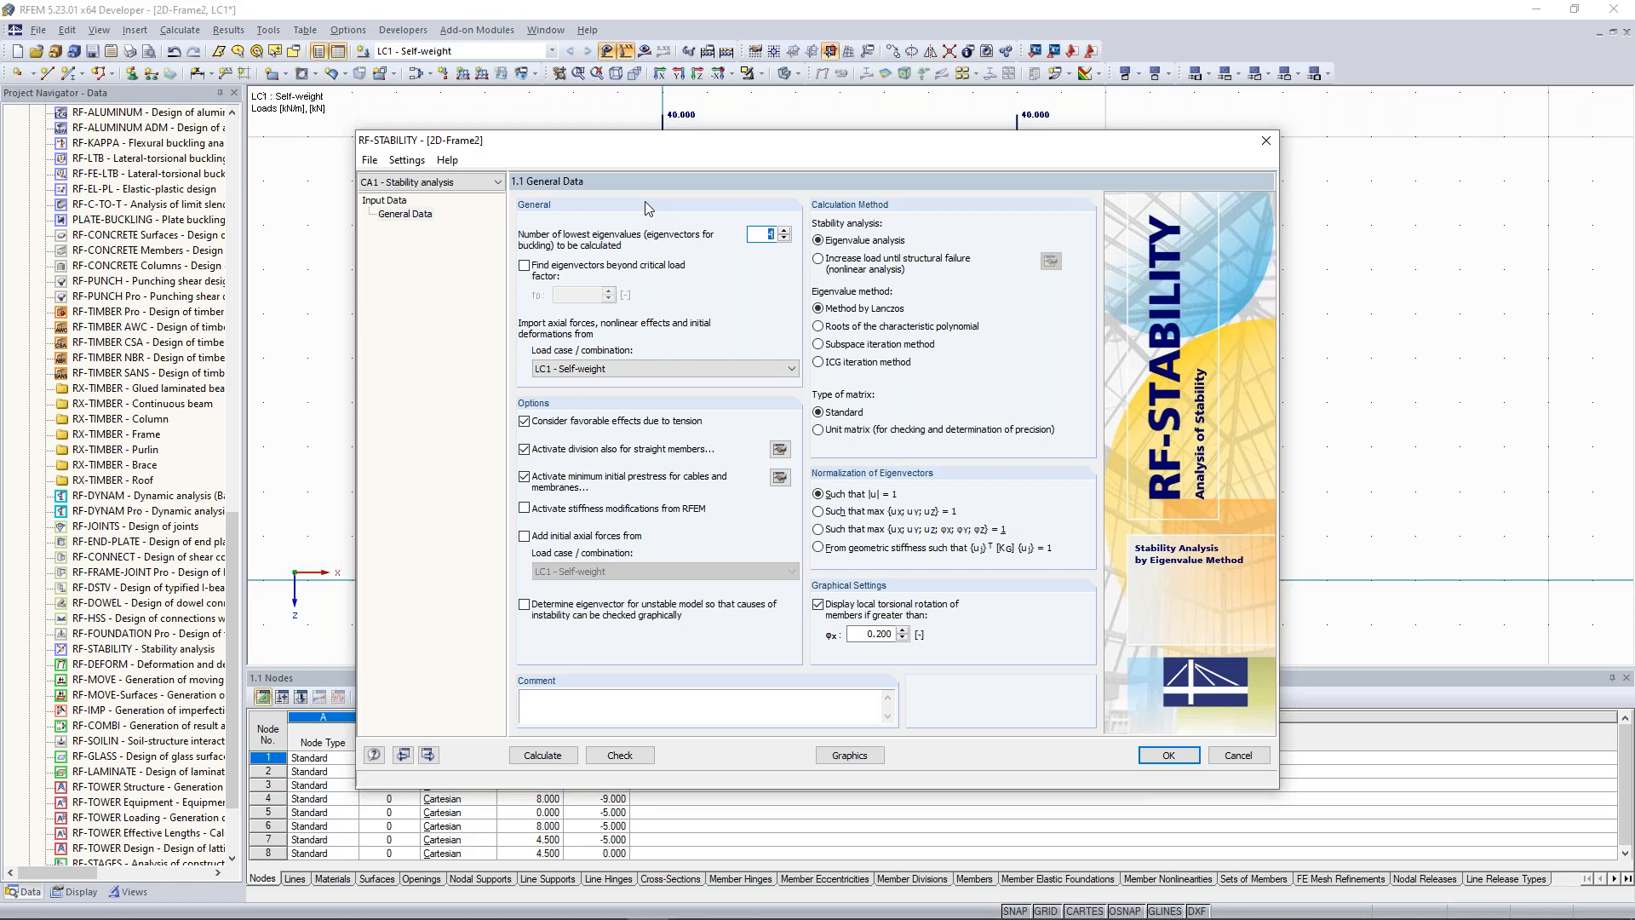
{"action": "left_click", "coordinate": [539, 478]}
{"action": "left_click", "coordinate": [531, 423]}
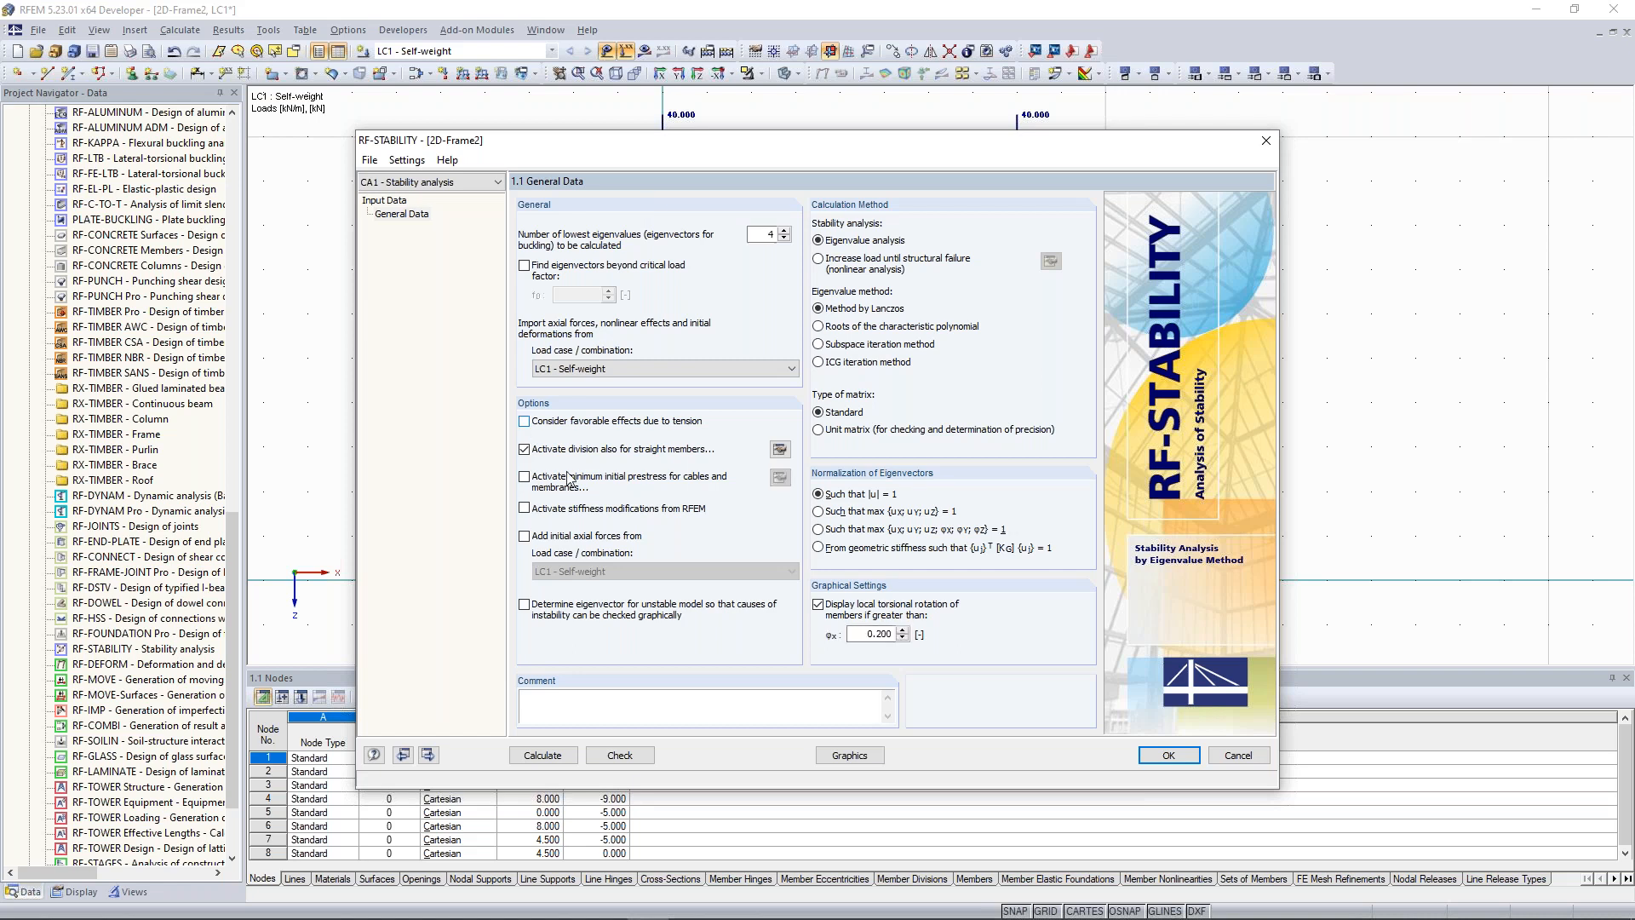
Increase the minimum number of divisions for straight members in the FE mesh settings of the stability analysis
{"action": "left_click", "coordinate": [779, 452]}
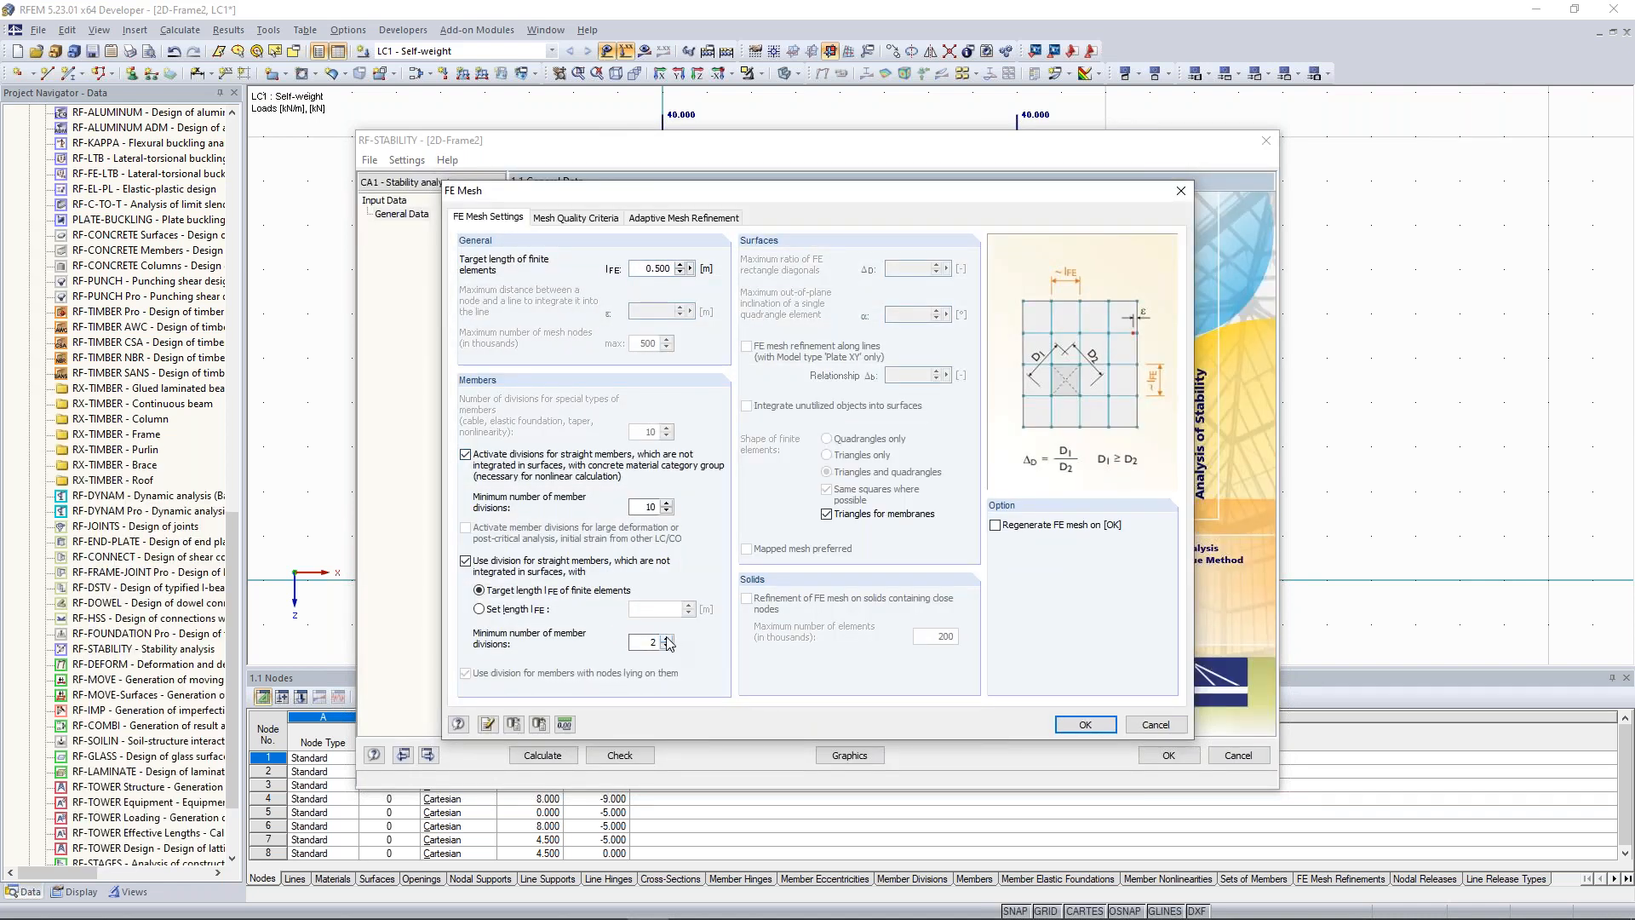
{"action": "left_click", "coordinate": [667, 638]}
{"action": "left_click", "coordinate": [668, 638]}
{"action": "left_click", "coordinate": [1086, 727]}
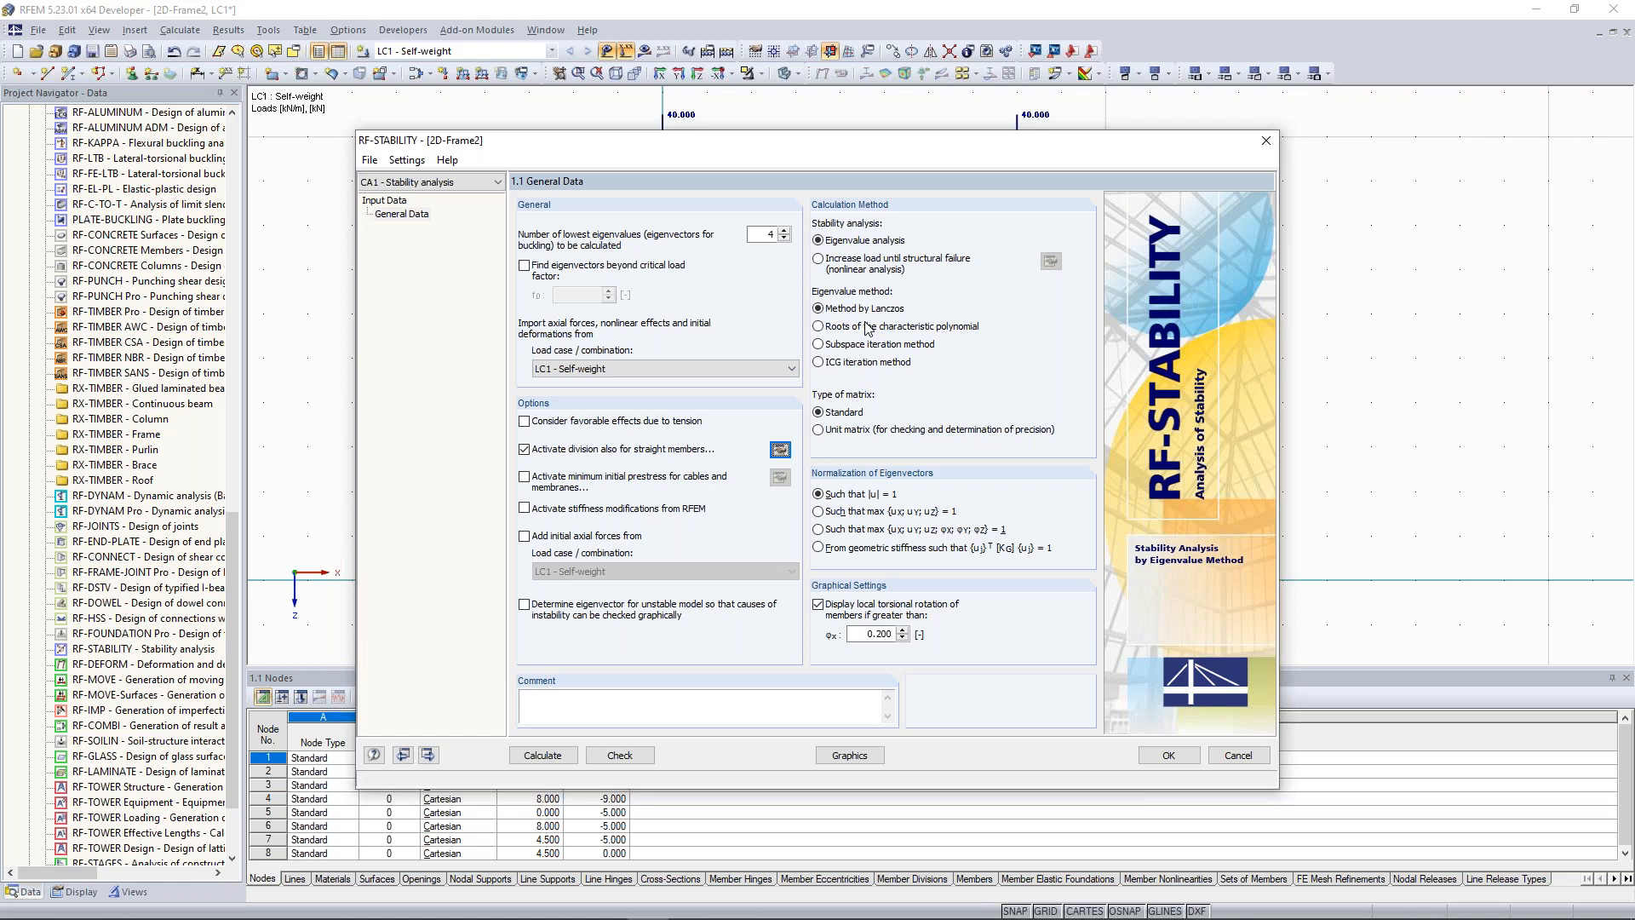
Calculate the stability analysis for LC1 and display the first eigenvector on the frame
{"action": "left_click", "coordinate": [542, 756]}
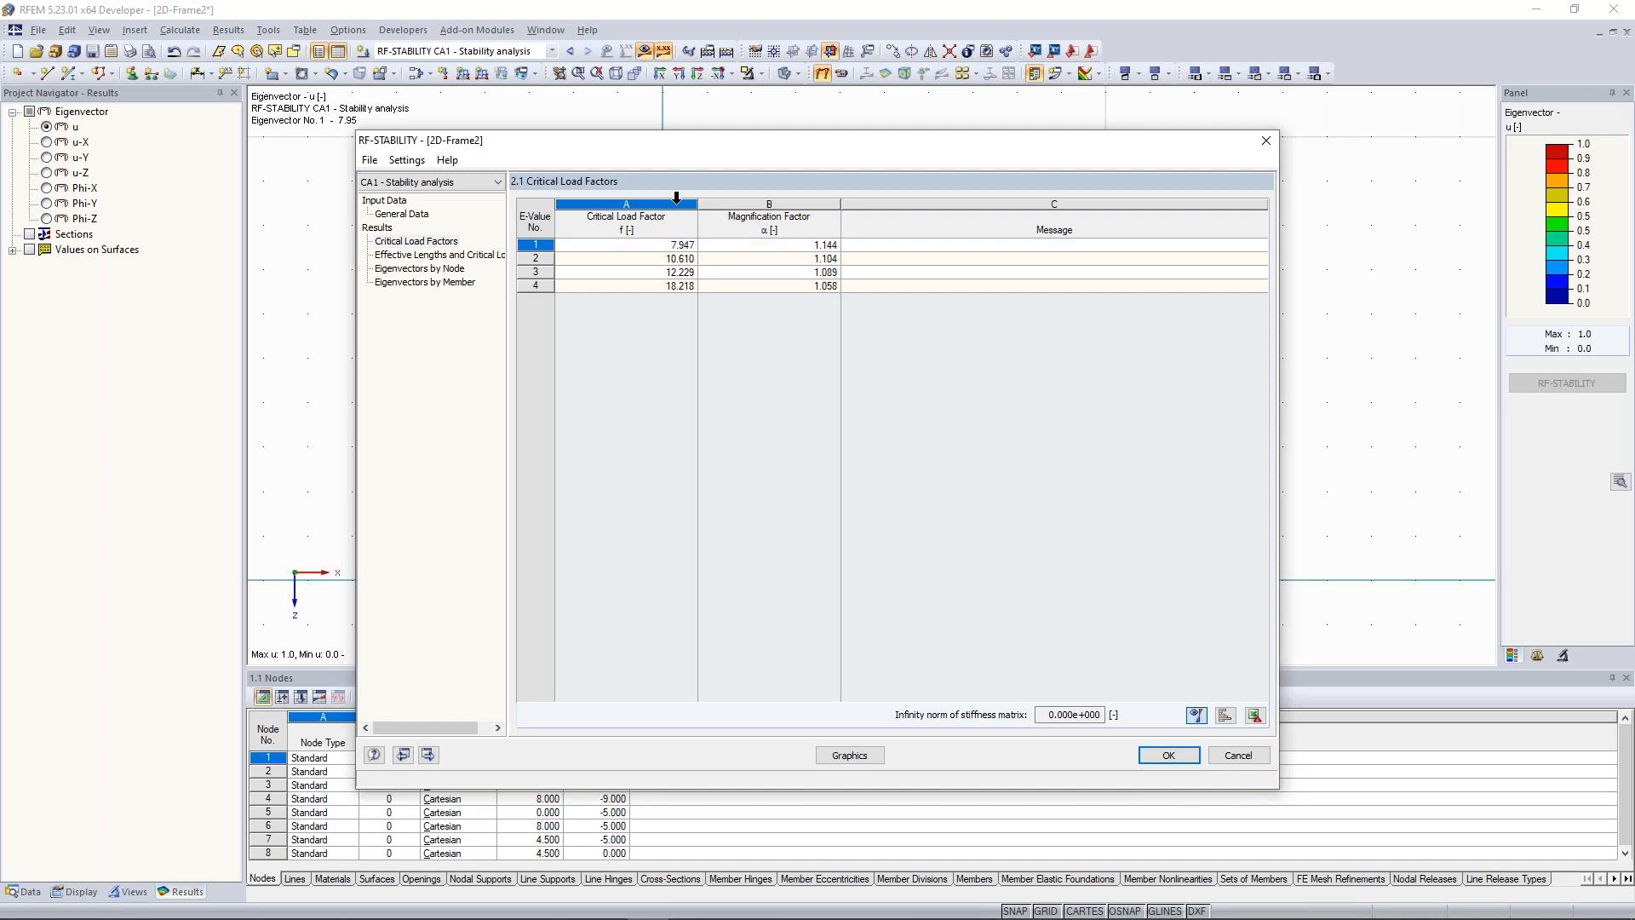
{"action": "left_click", "coordinate": [1168, 756]}
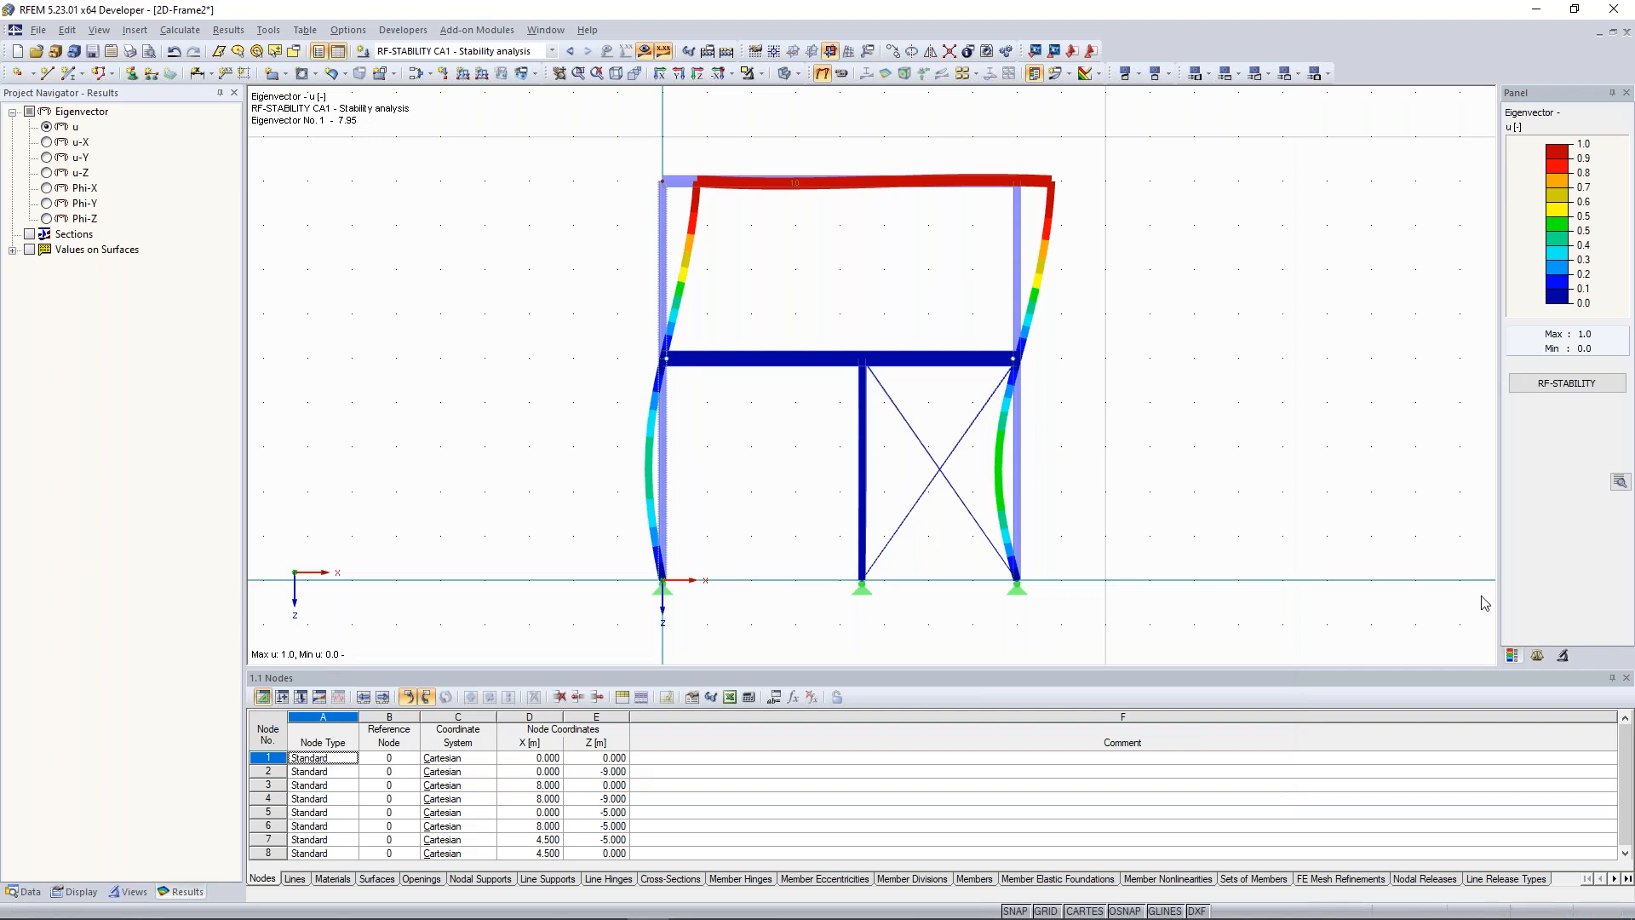
Compare the buckling shapes of eigenvectors 2 and 1, and examine the central column in eigenvector 1
{"action": "left_click", "coordinate": [1533, 658]}
{"action": "left_click", "coordinate": [1571, 150]}
{"action": "left_click", "coordinate": [1542, 168]}
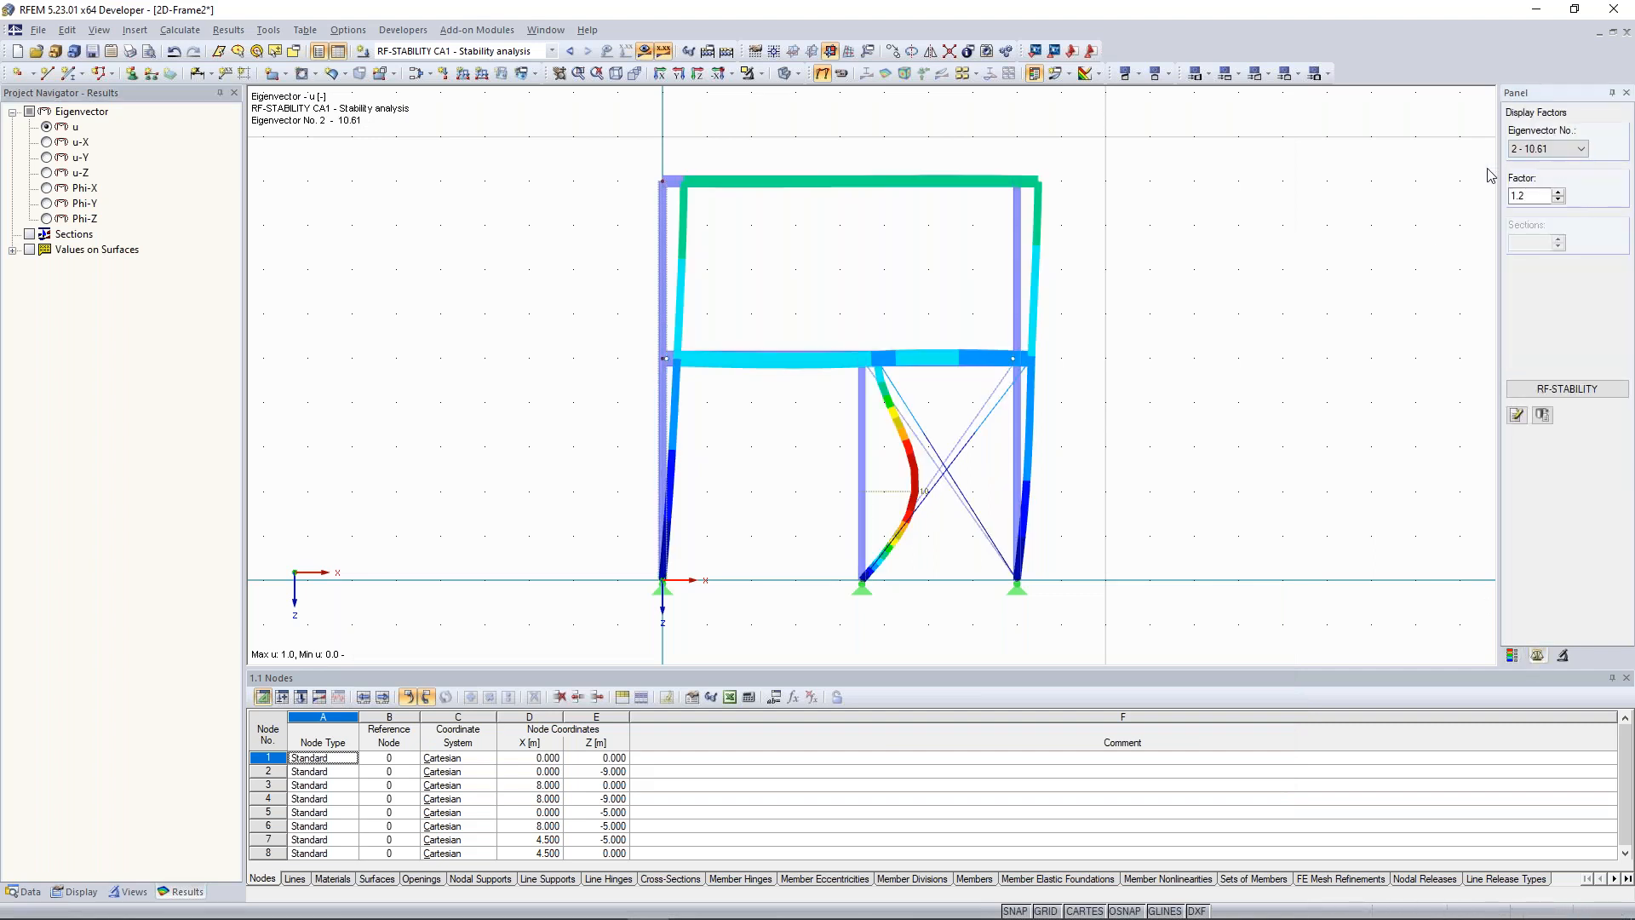
{"action": "left_click", "coordinate": [1571, 149]}
{"action": "left_click", "coordinate": [1538, 162]}
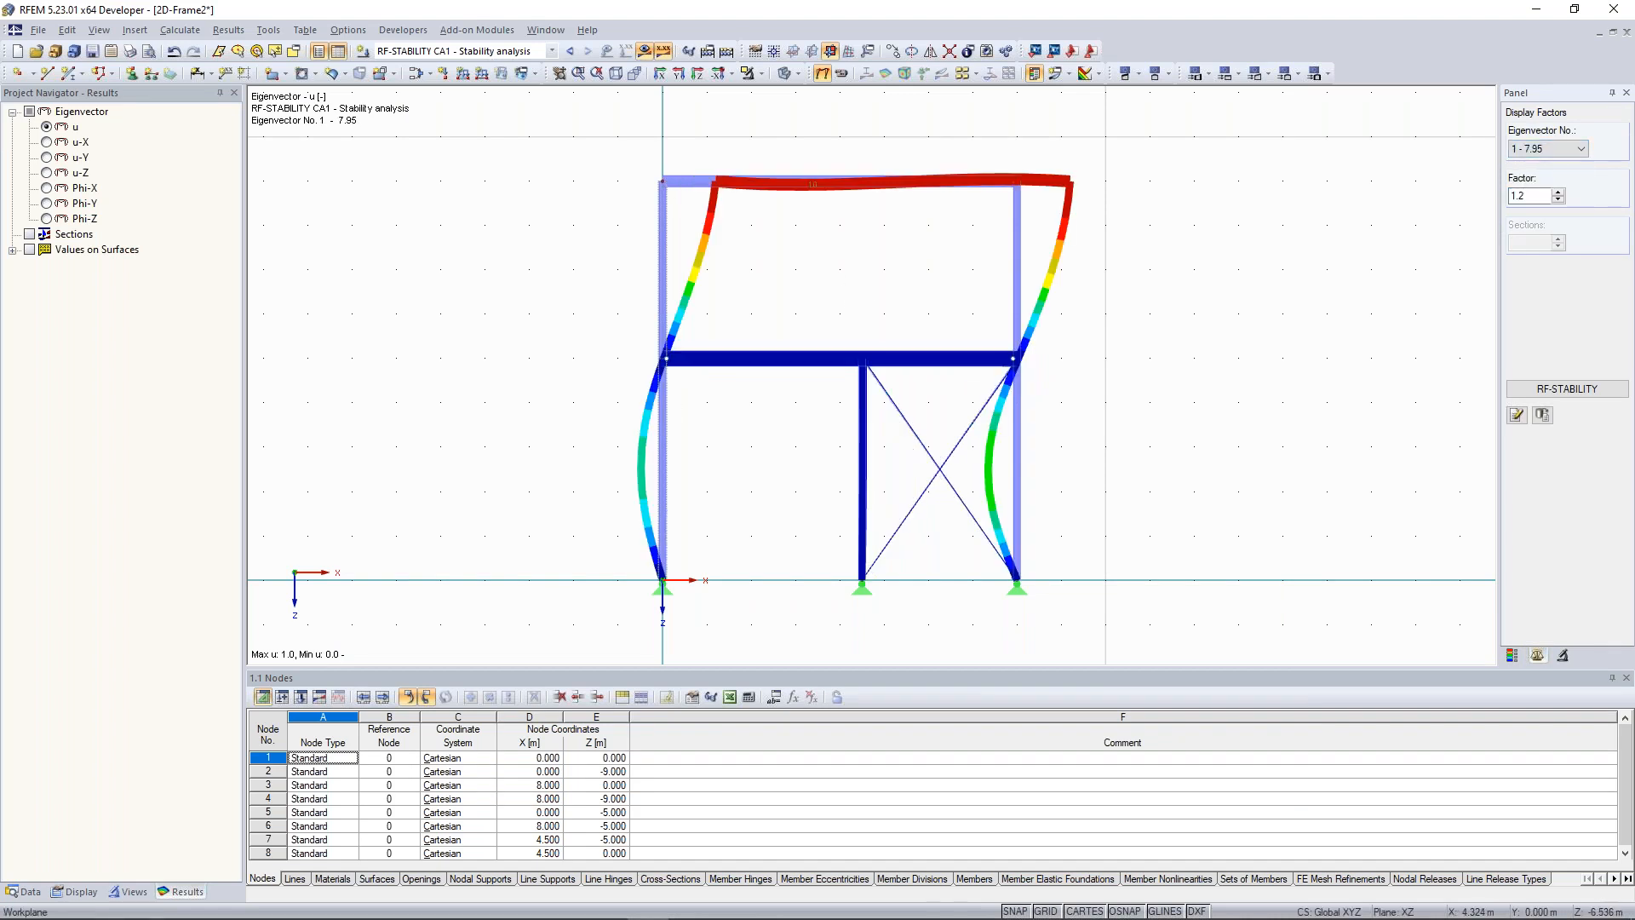
{"action": "middle_click_drag", "start_coordinate": [835, 289], "coordinate": [817, 280]}
{"action": "scroll", "coordinate": [818, 387], "scroll_direction": "up", "scroll_amount": 2}
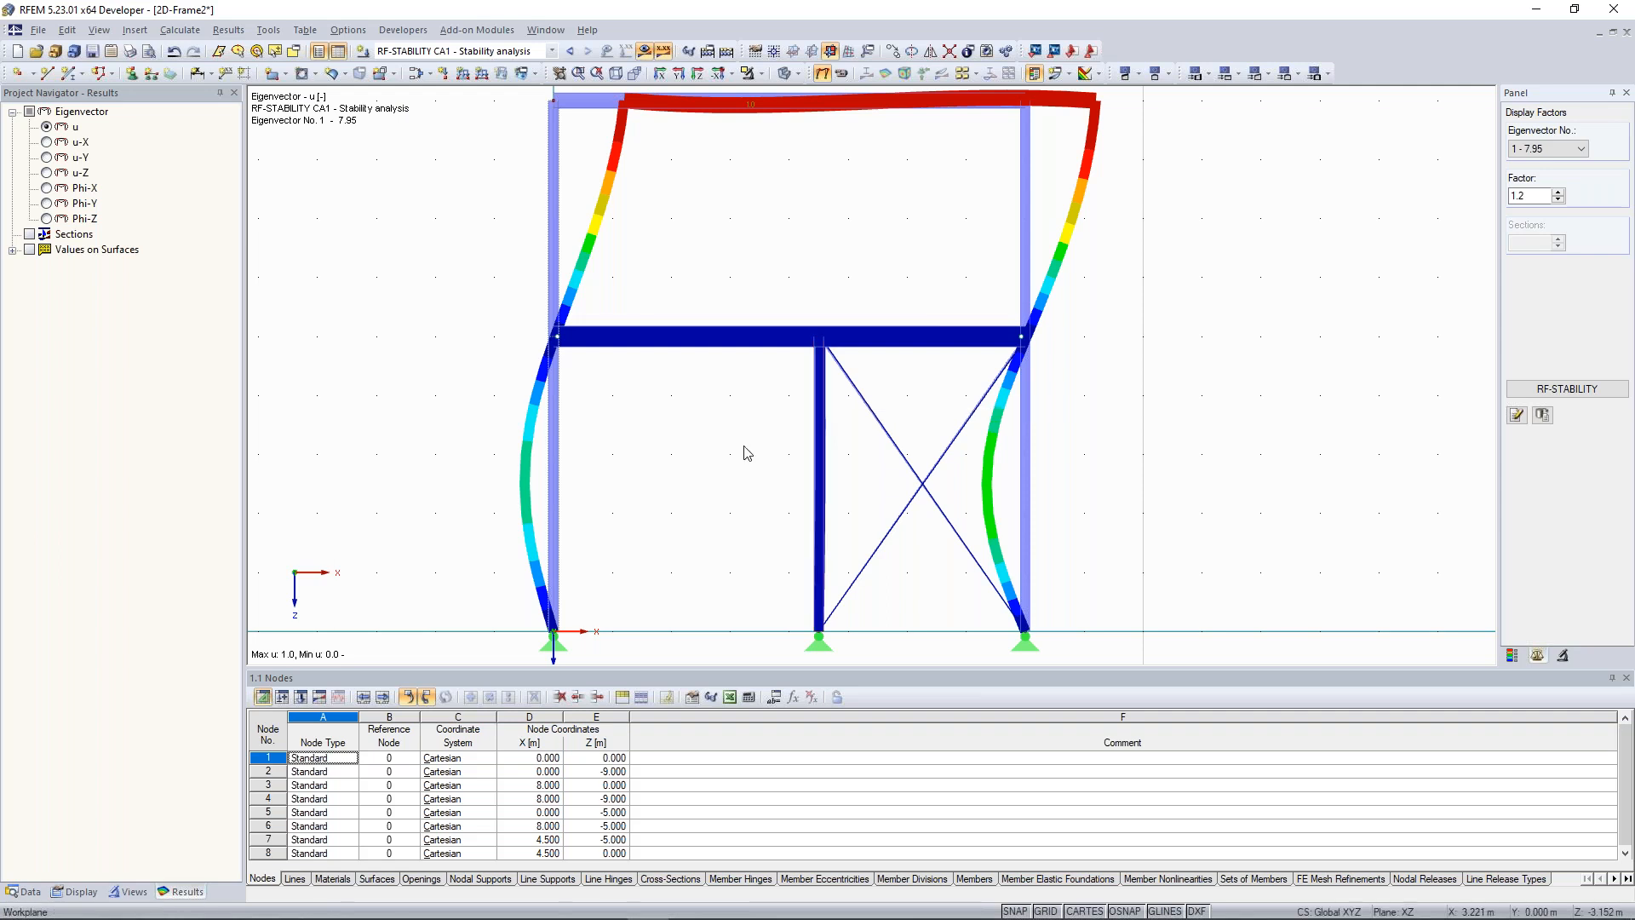
{"action": "scroll", "coordinate": [748, 452], "scroll_direction": "down", "scroll_amount": 2}
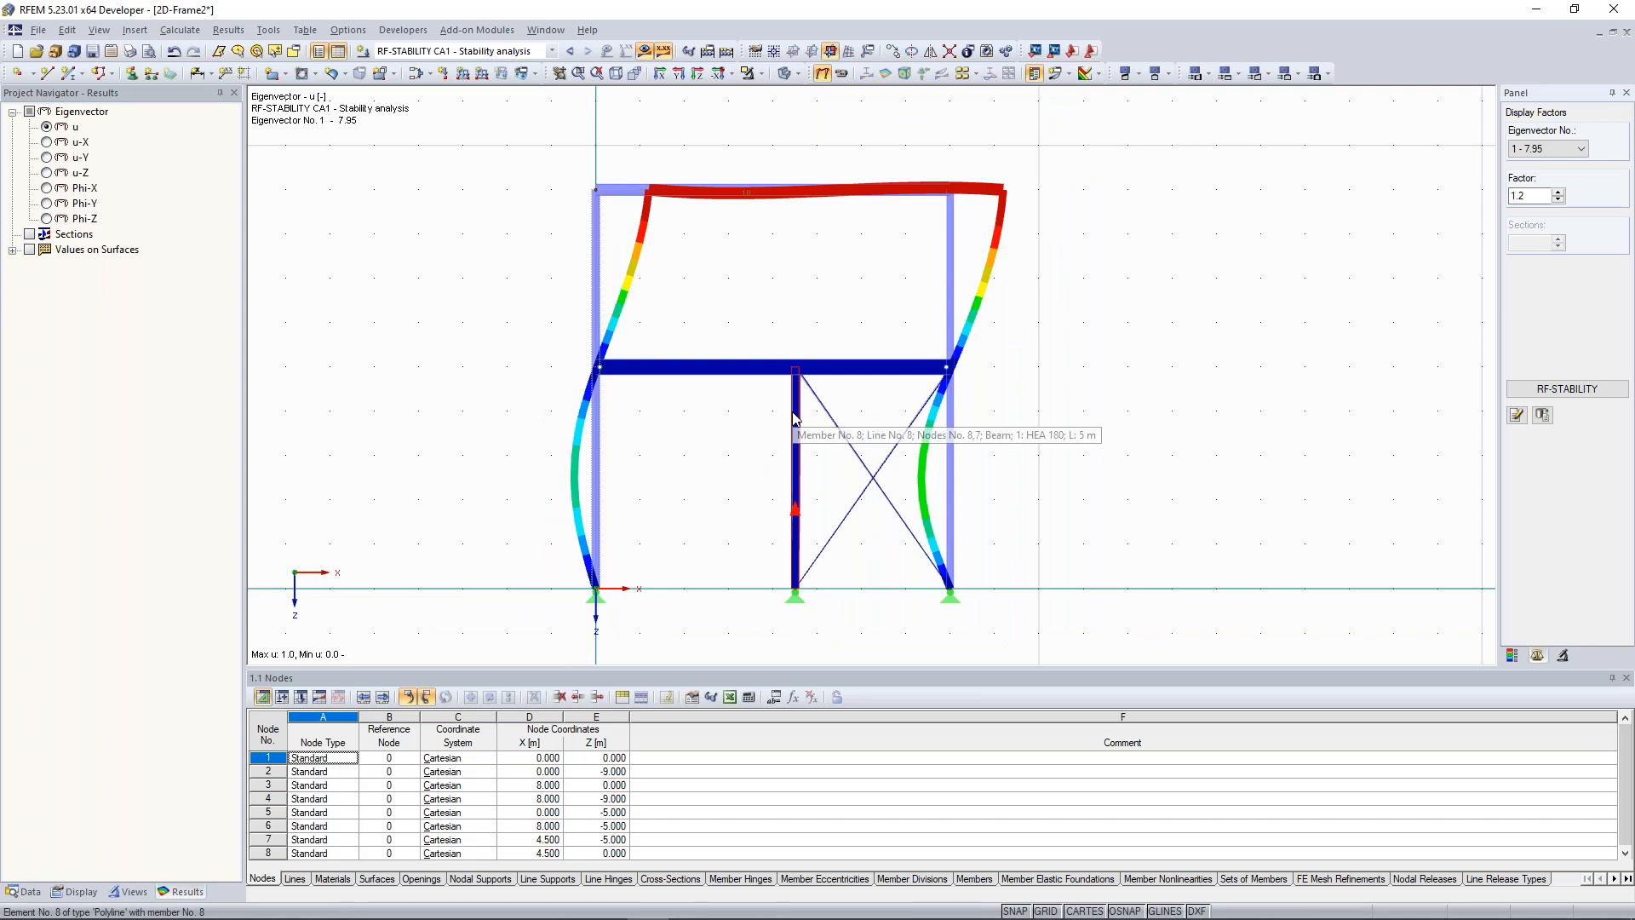
{"action": "scroll", "coordinate": [793, 408], "scroll_direction": "up", "scroll_amount": 1}
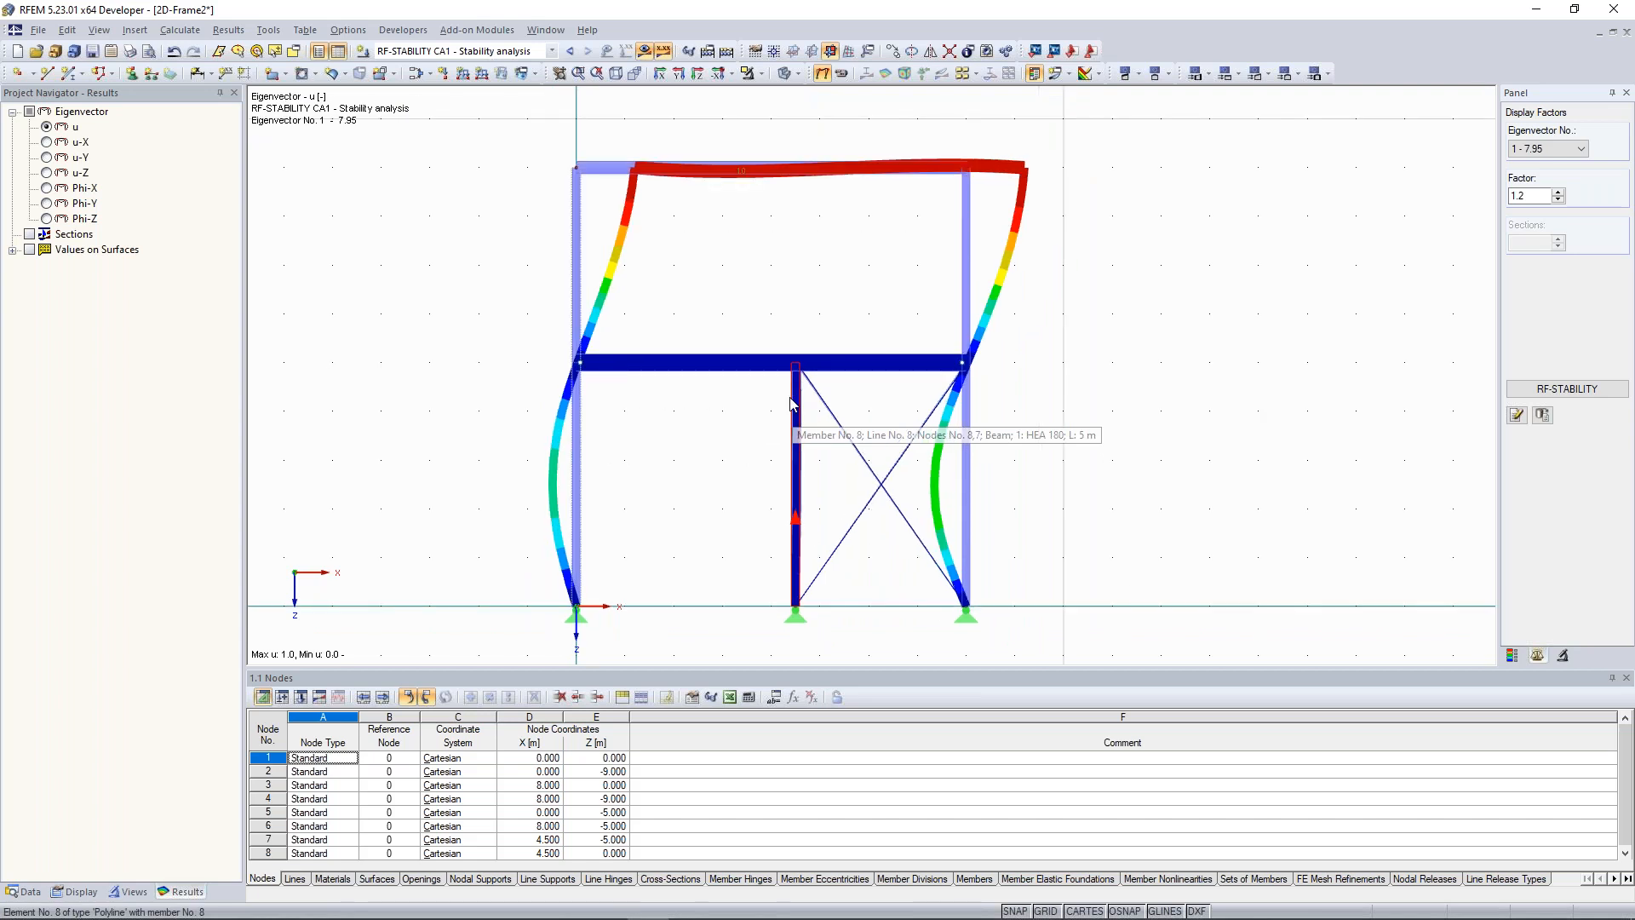
{"action": "middle_click_drag", "start_coordinate": [791, 397], "coordinate": [790, 383]}
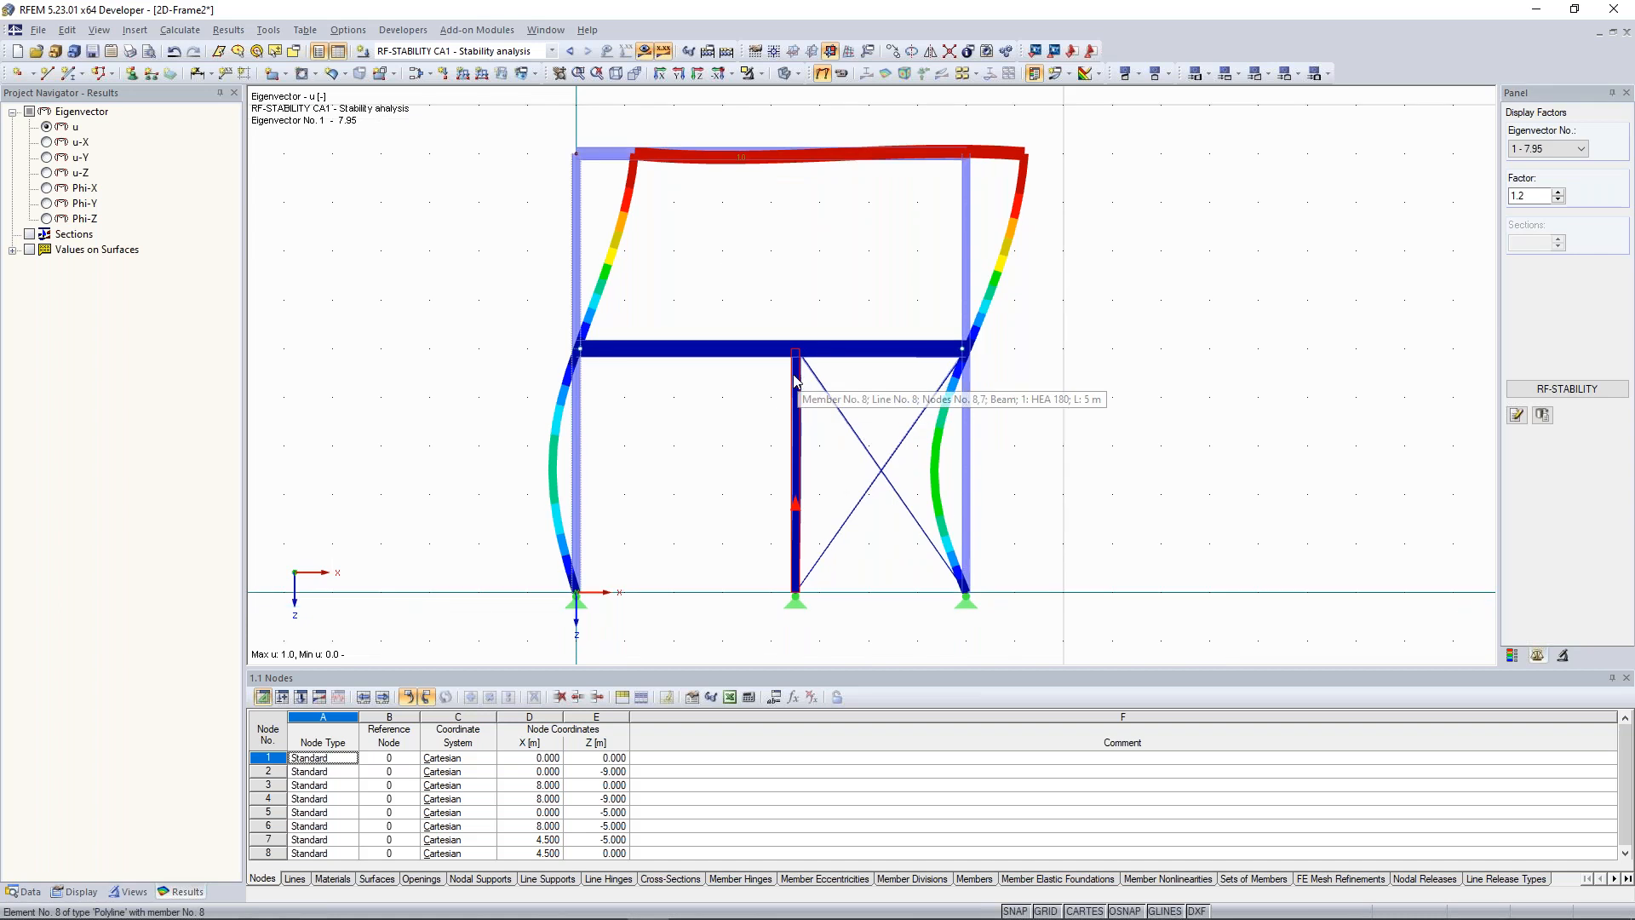
{"action": "scroll", "coordinate": [799, 375], "scroll_direction": "up", "scroll_amount": 2}
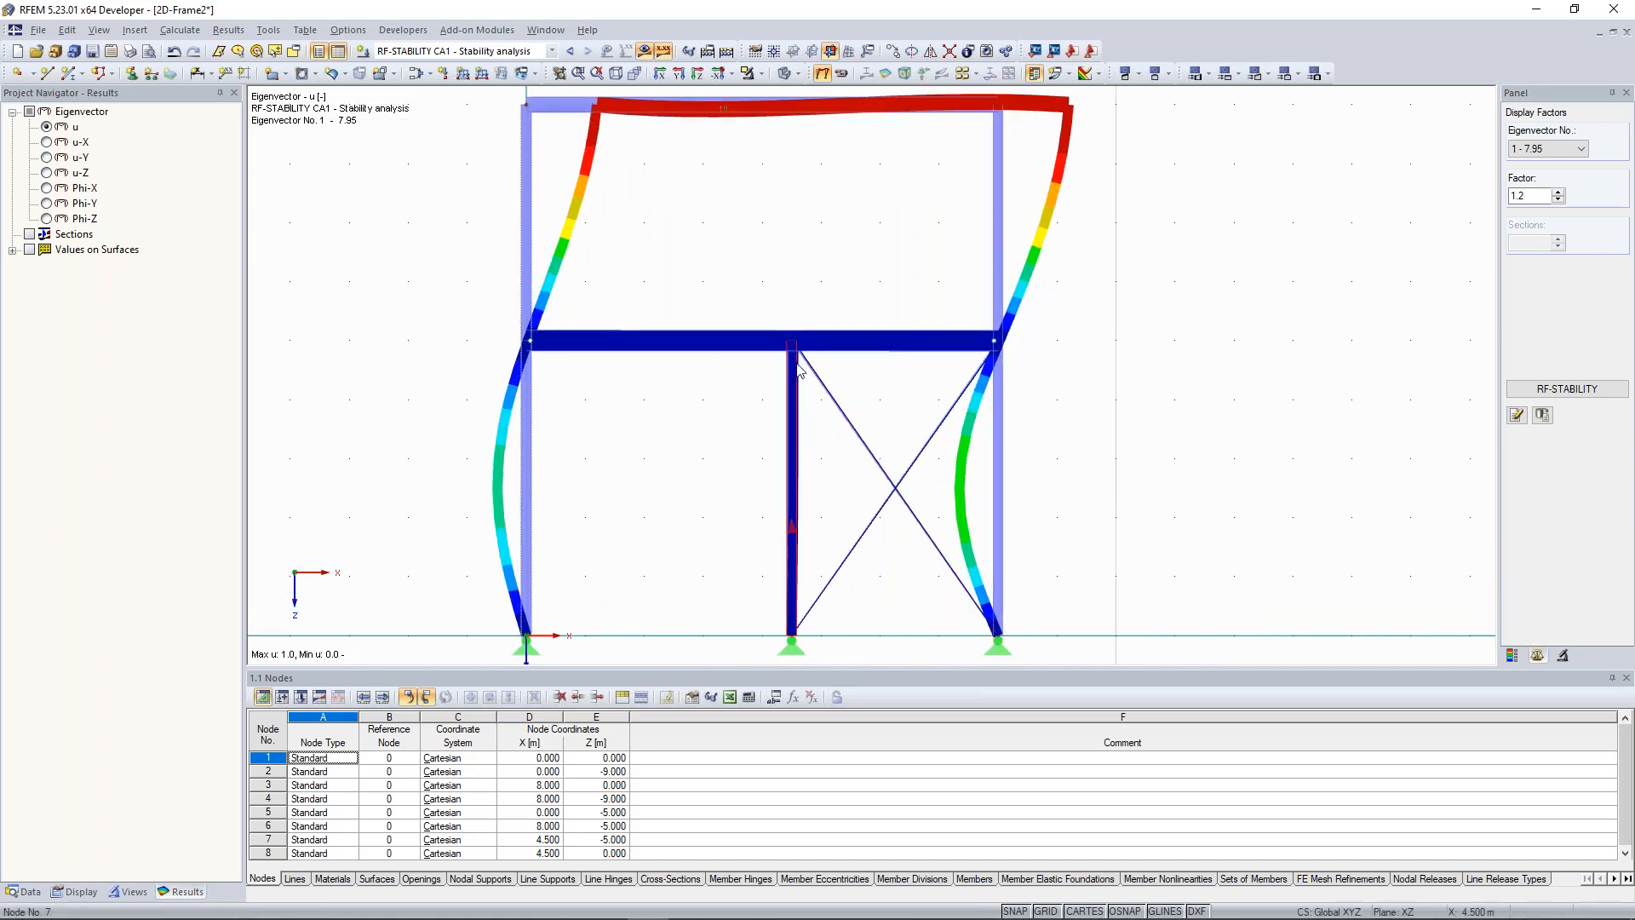
Examine the buckling shapes of the whole frame and the central column in eigenvector 1
{"action": "scroll", "coordinate": [802, 358], "scroll_direction": "down", "scroll_amount": 2}
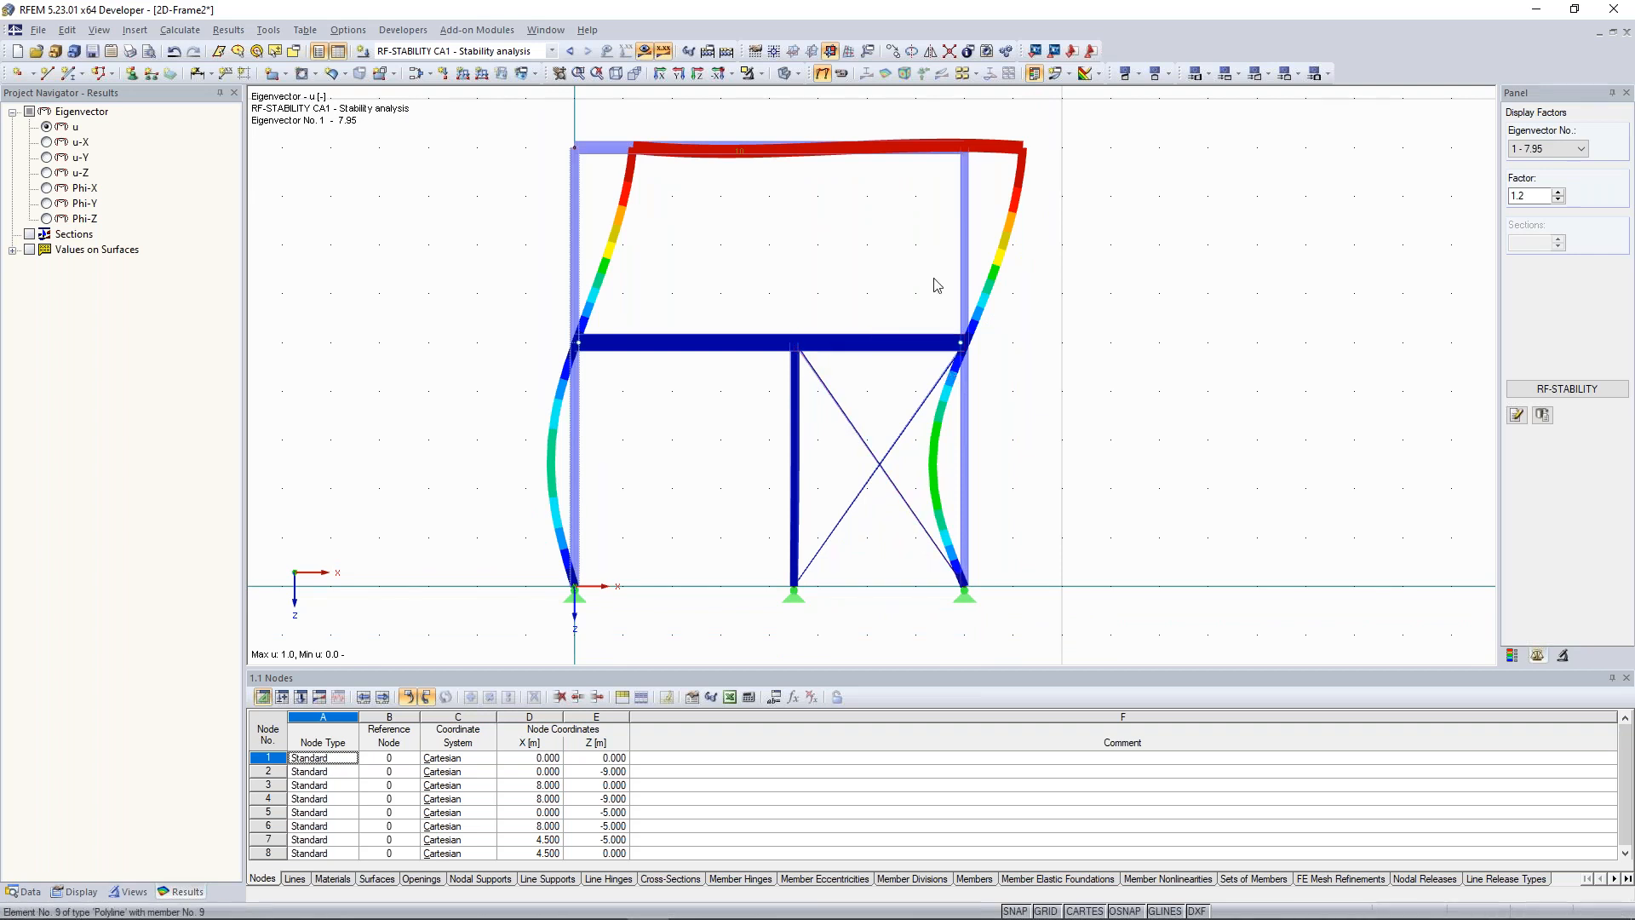
{"action": "middle_click_drag", "start_coordinate": [825, 360], "coordinate": [829, 343]}
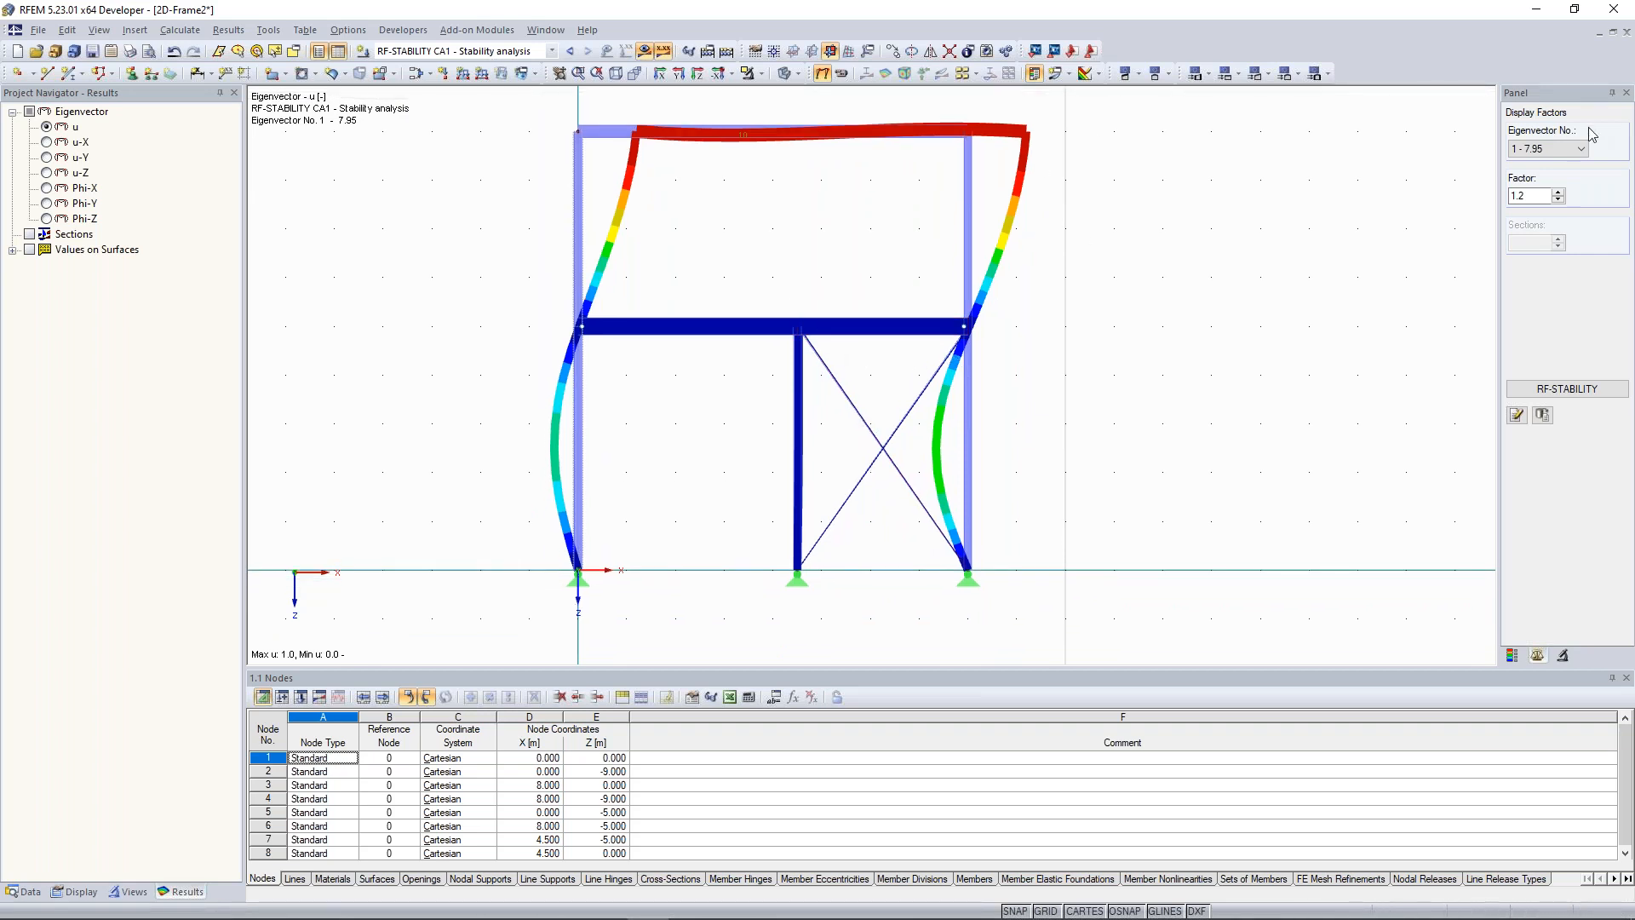
{"action": "left_click", "coordinate": [1560, 151]}
{"action": "left_click", "coordinate": [1540, 163]}
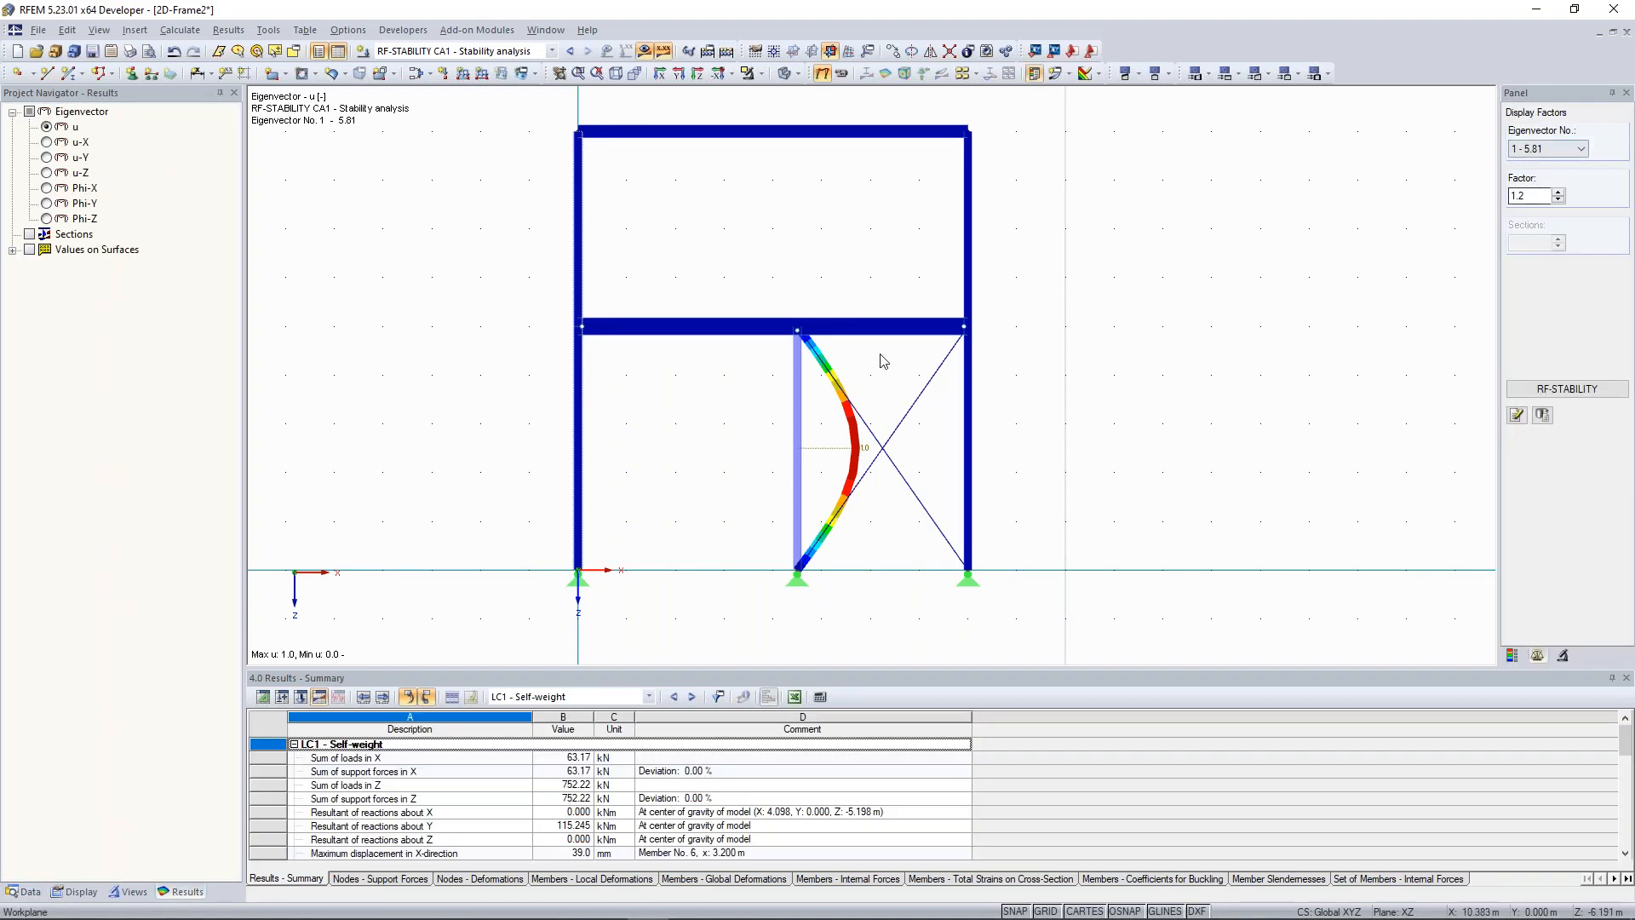
{"action": "scroll", "coordinate": [810, 422], "scroll_direction": "up", "scroll_amount": 1}
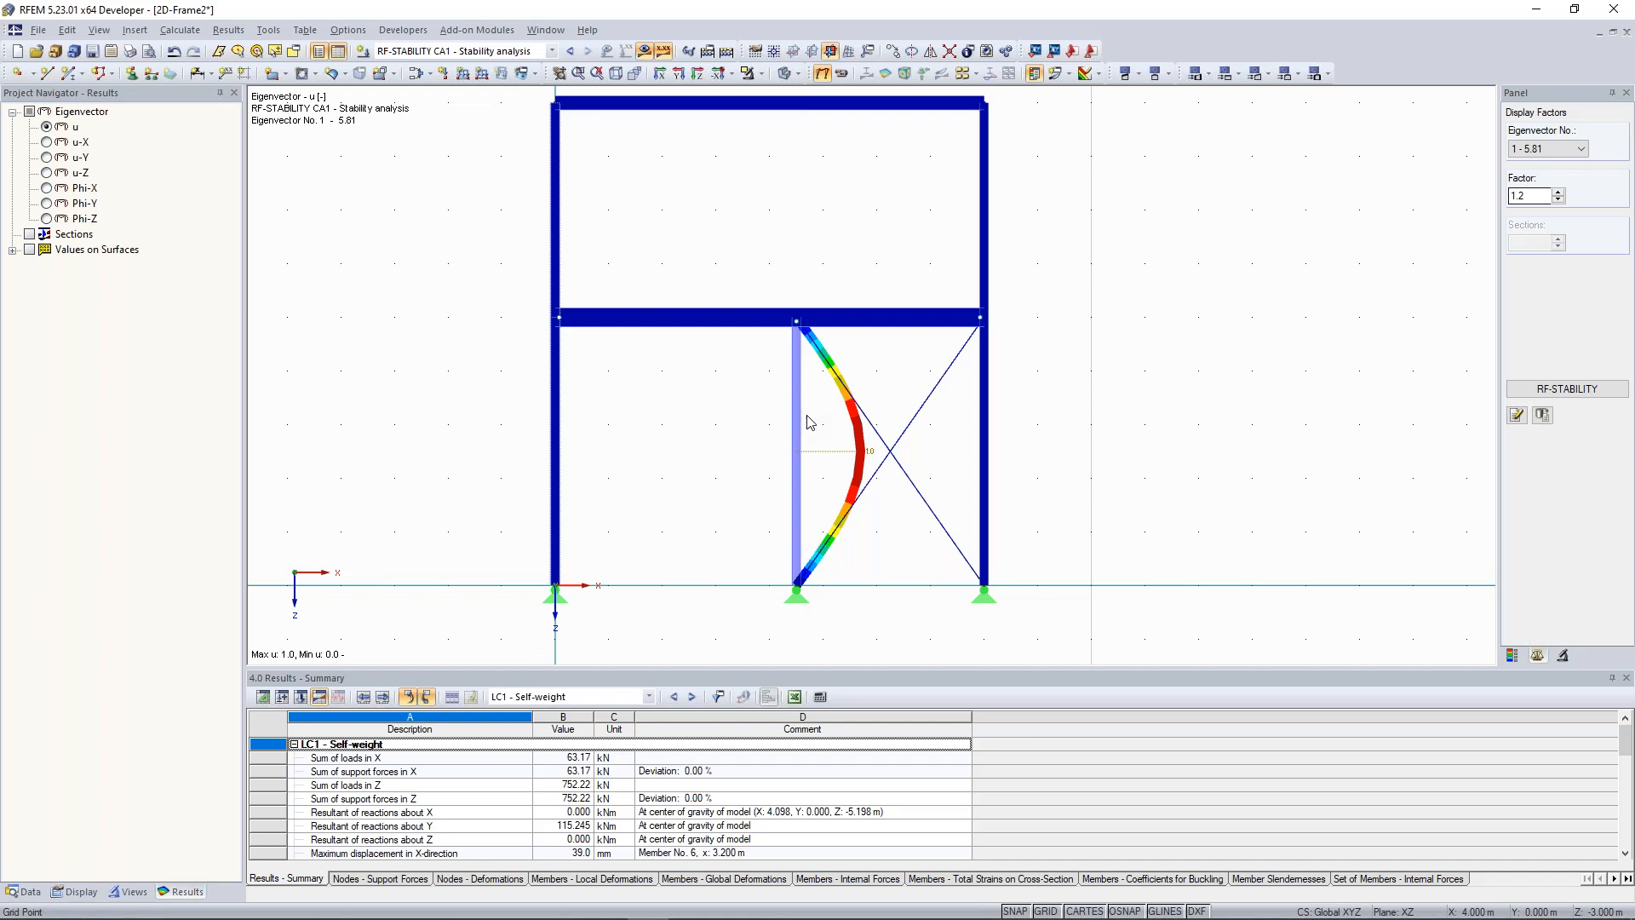
{"action": "scroll", "coordinate": [729, 452], "scroll_direction": "down", "scroll_amount": 1}
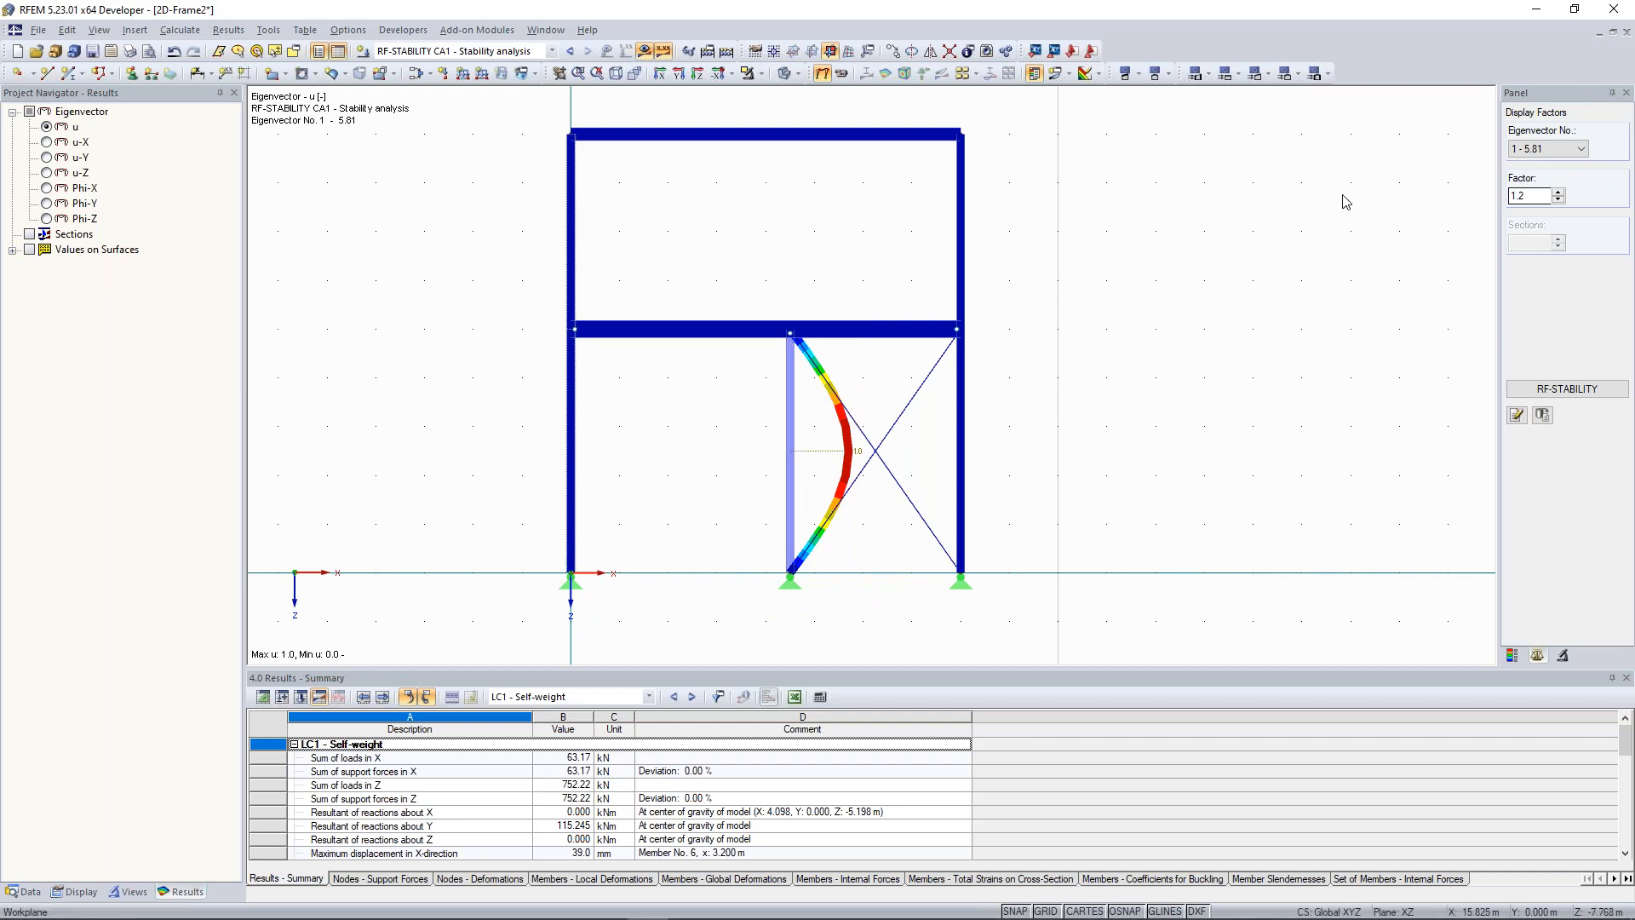
Display eigenvector 2 and examine the buckling shape of the whole frame
{"action": "left_click", "coordinate": [1550, 151]}
{"action": "left_click", "coordinate": [1551, 151]}
{"action": "left_click", "coordinate": [1551, 151]}
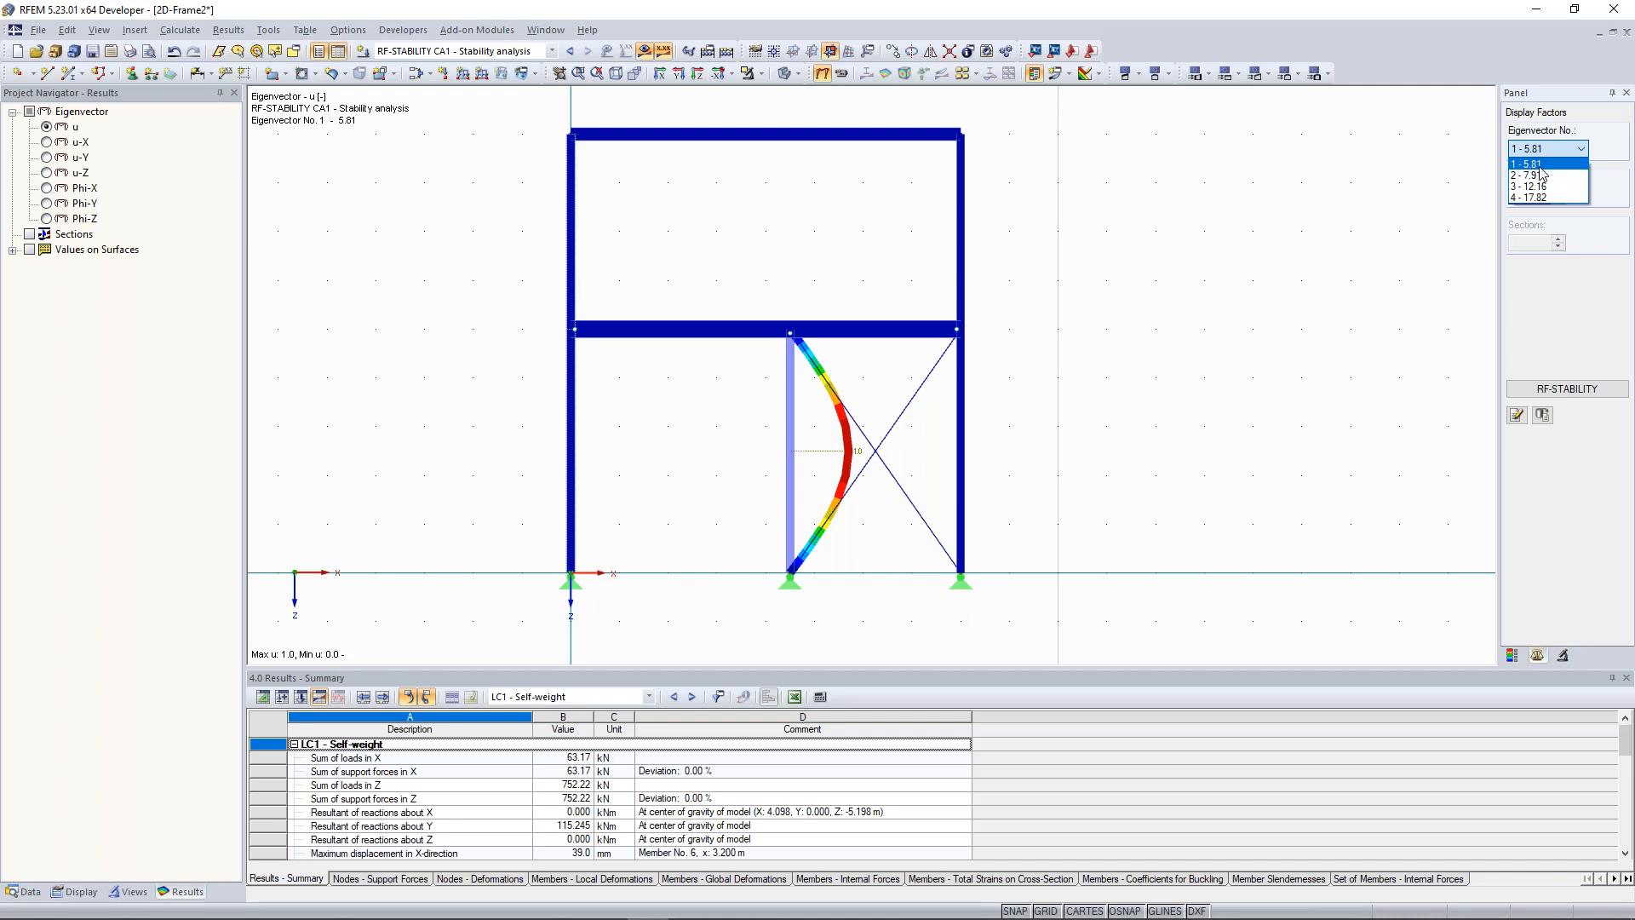
{"action": "left_click", "coordinate": [1540, 174]}
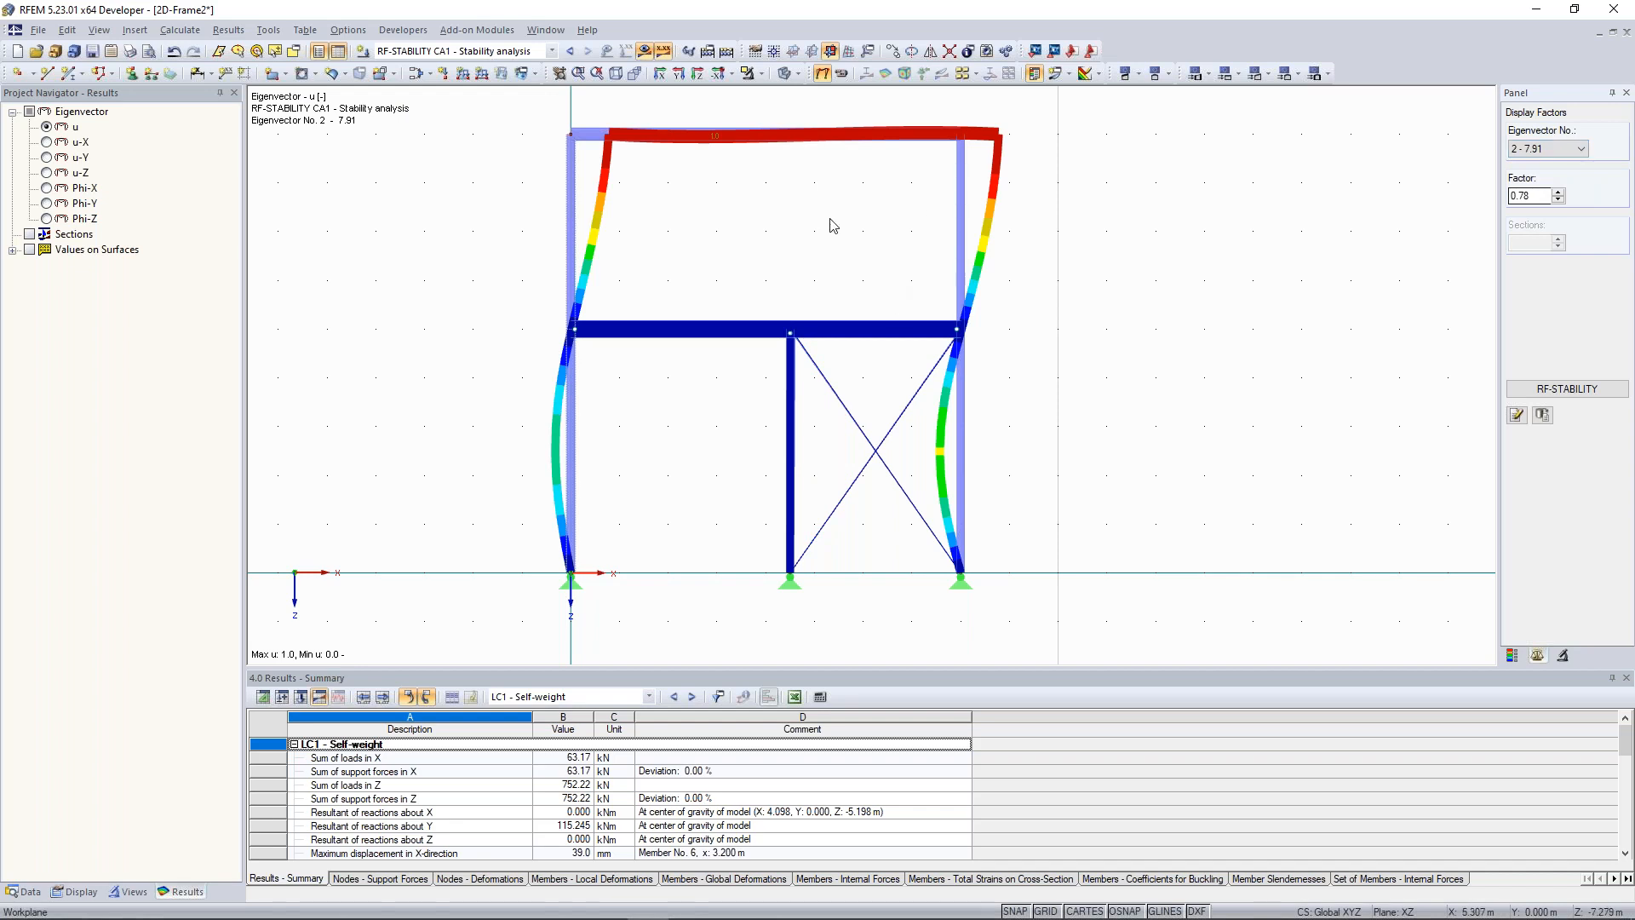
{"action": "scroll", "coordinate": [833, 226], "scroll_direction": "down", "scroll_amount": 2}
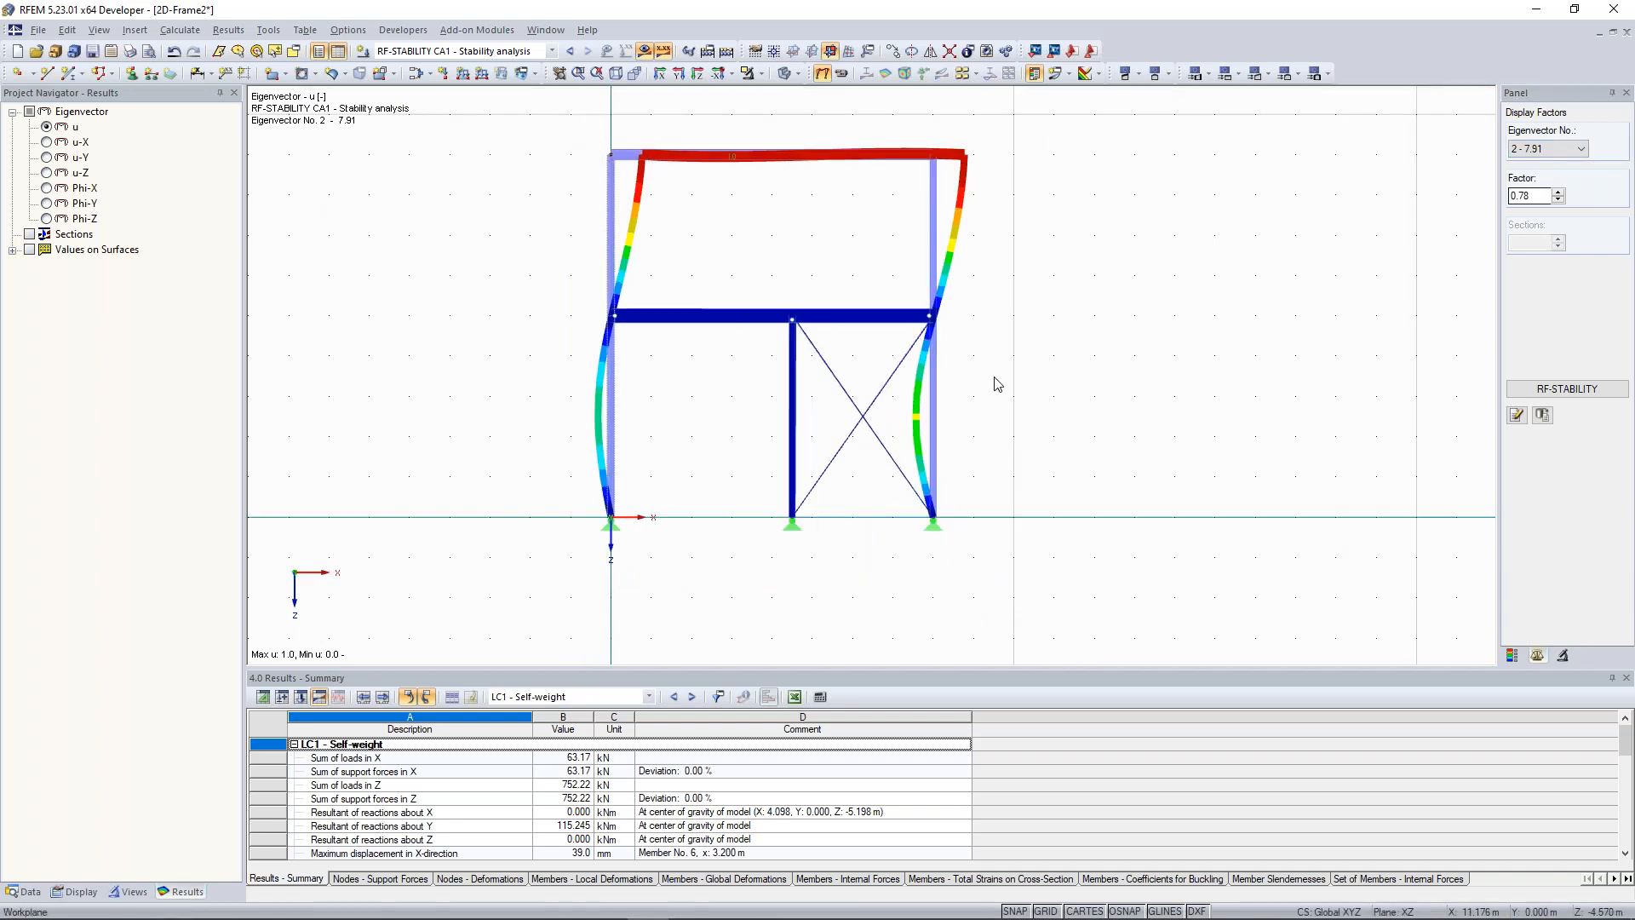
Review the members' effective lengths and critical loads in the RF-STABILITY results and compare them with the buckling shapes
{"action": "left_click", "coordinate": [1551, 391]}
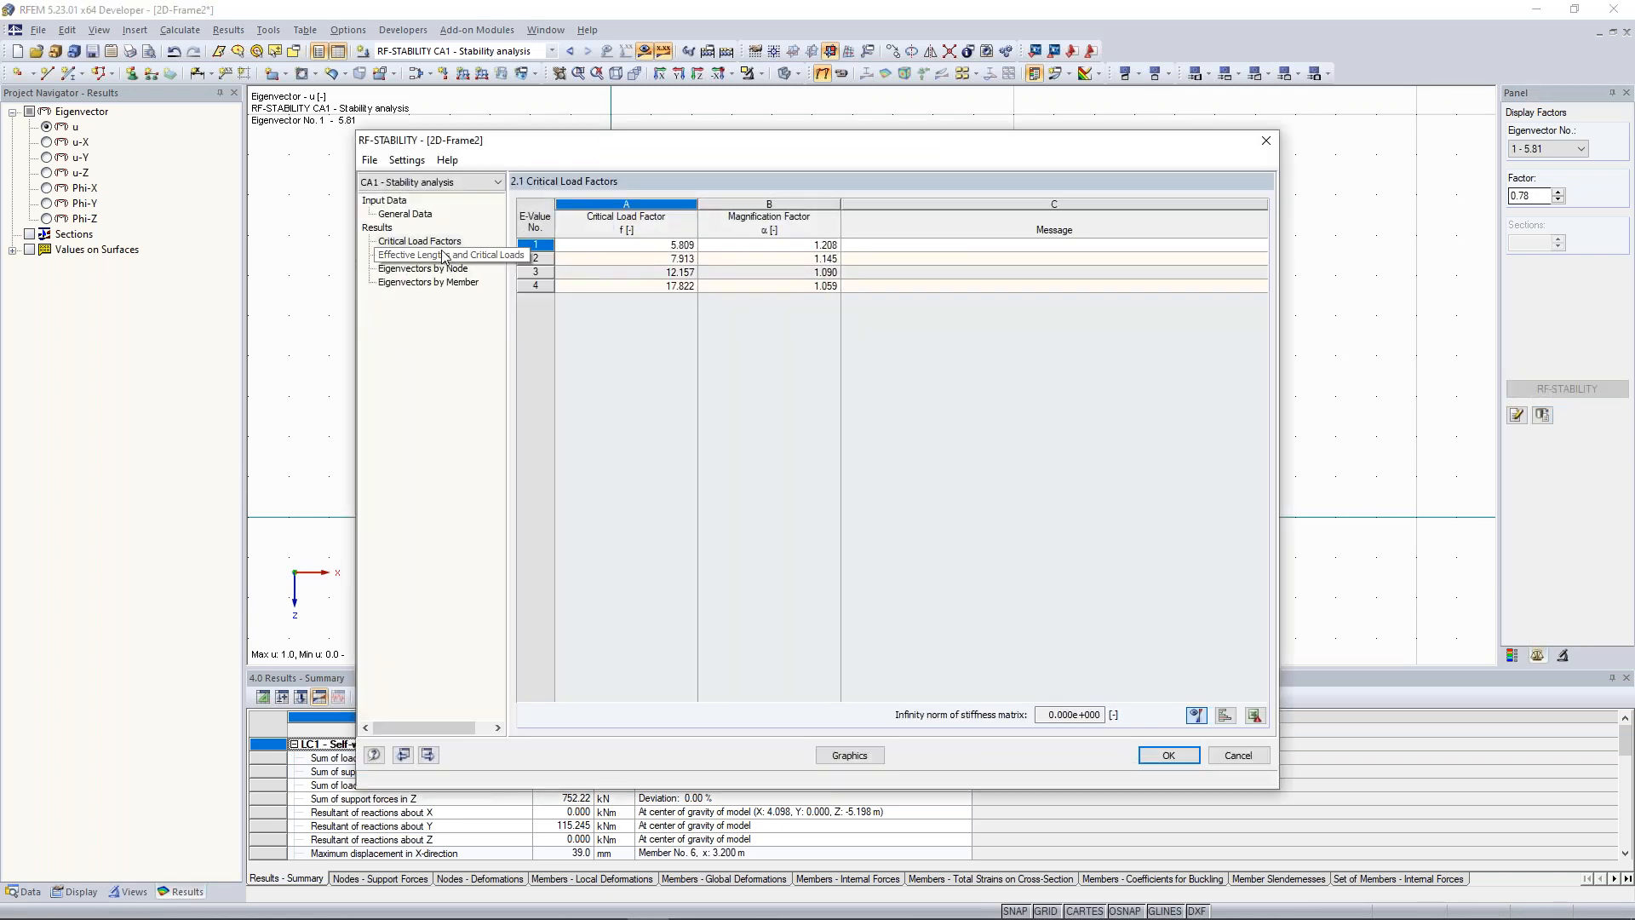
{"action": "left_click", "coordinate": [442, 255]}
{"action": "left_click_drag", "start_coordinate": [688, 160], "coordinate": [872, 423]}
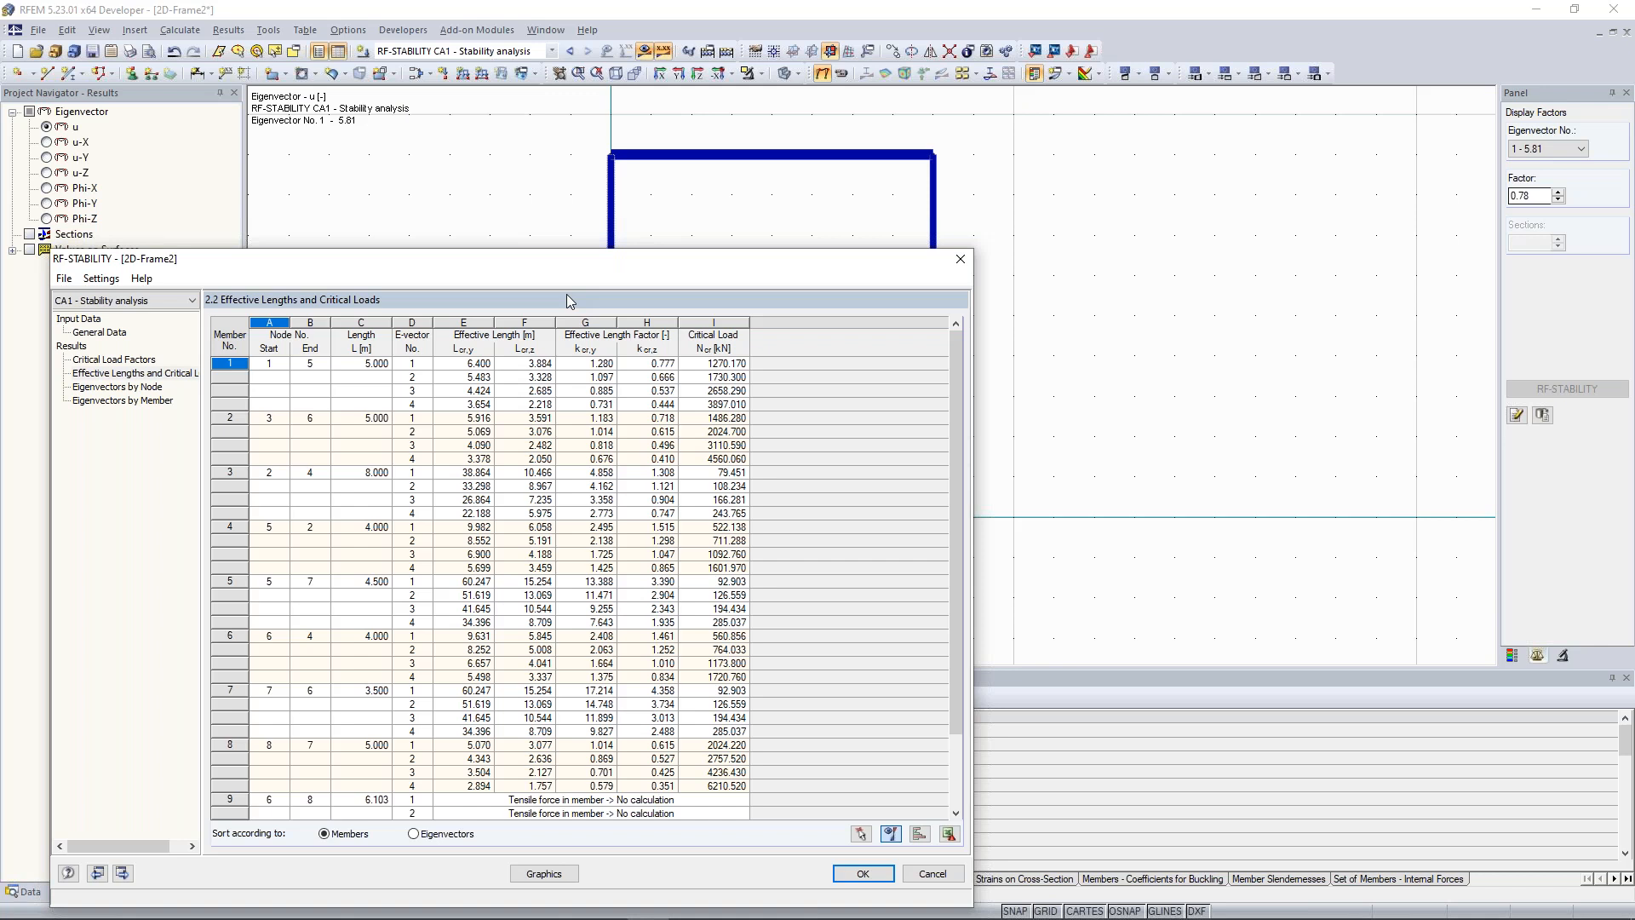
{"action": "key", "text": "Escape"}
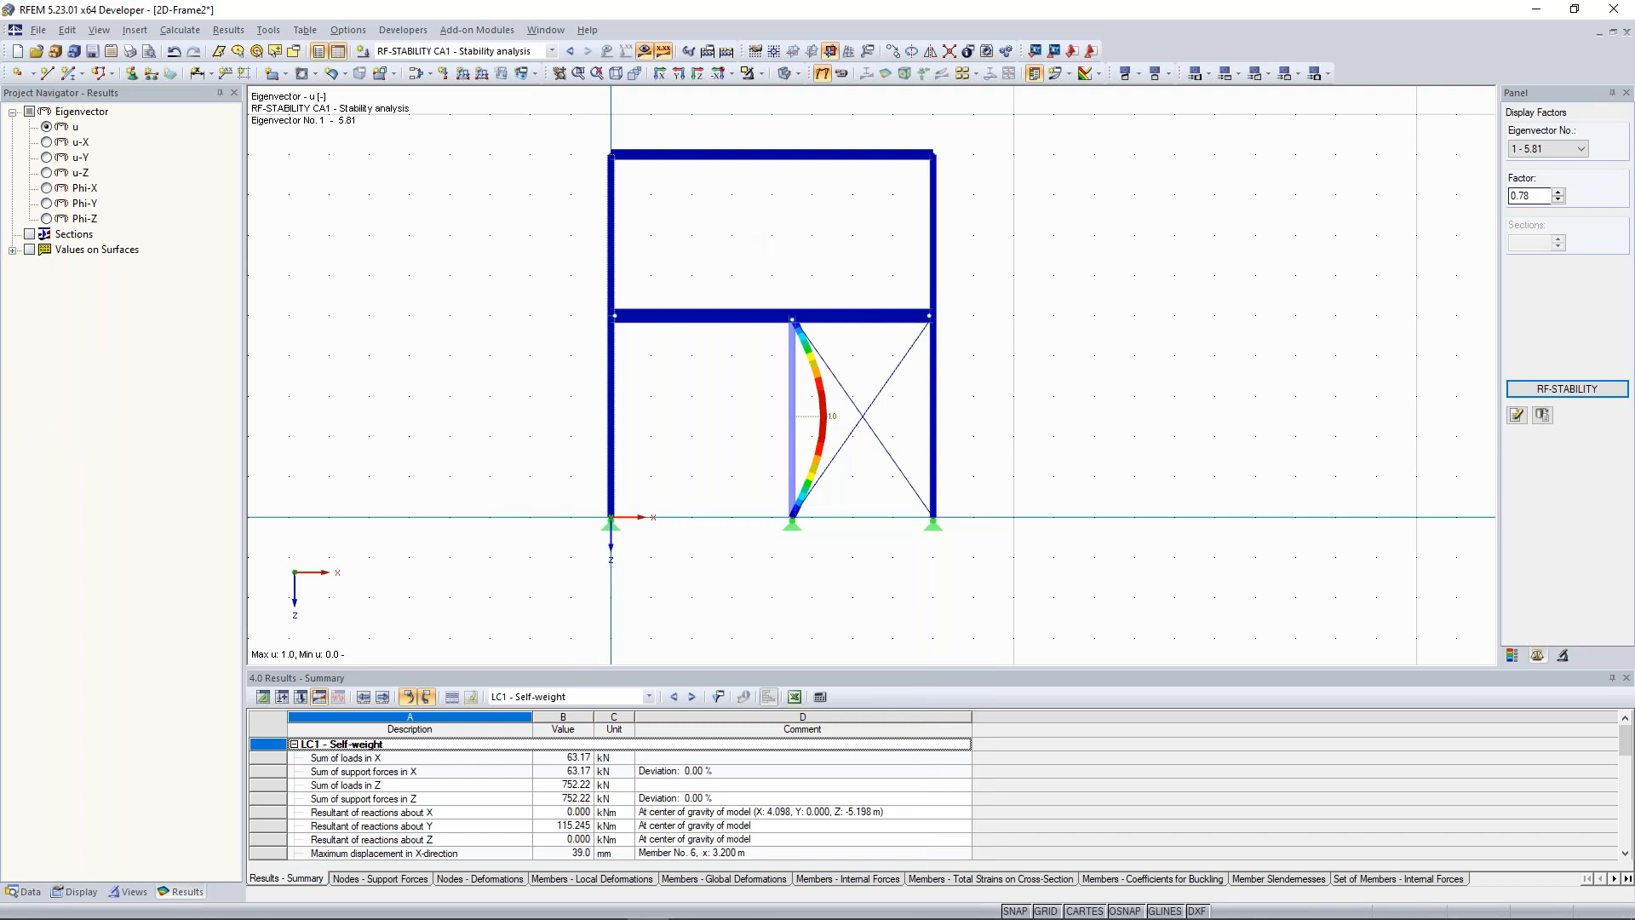
{"action": "left_click", "coordinate": [1568, 389]}
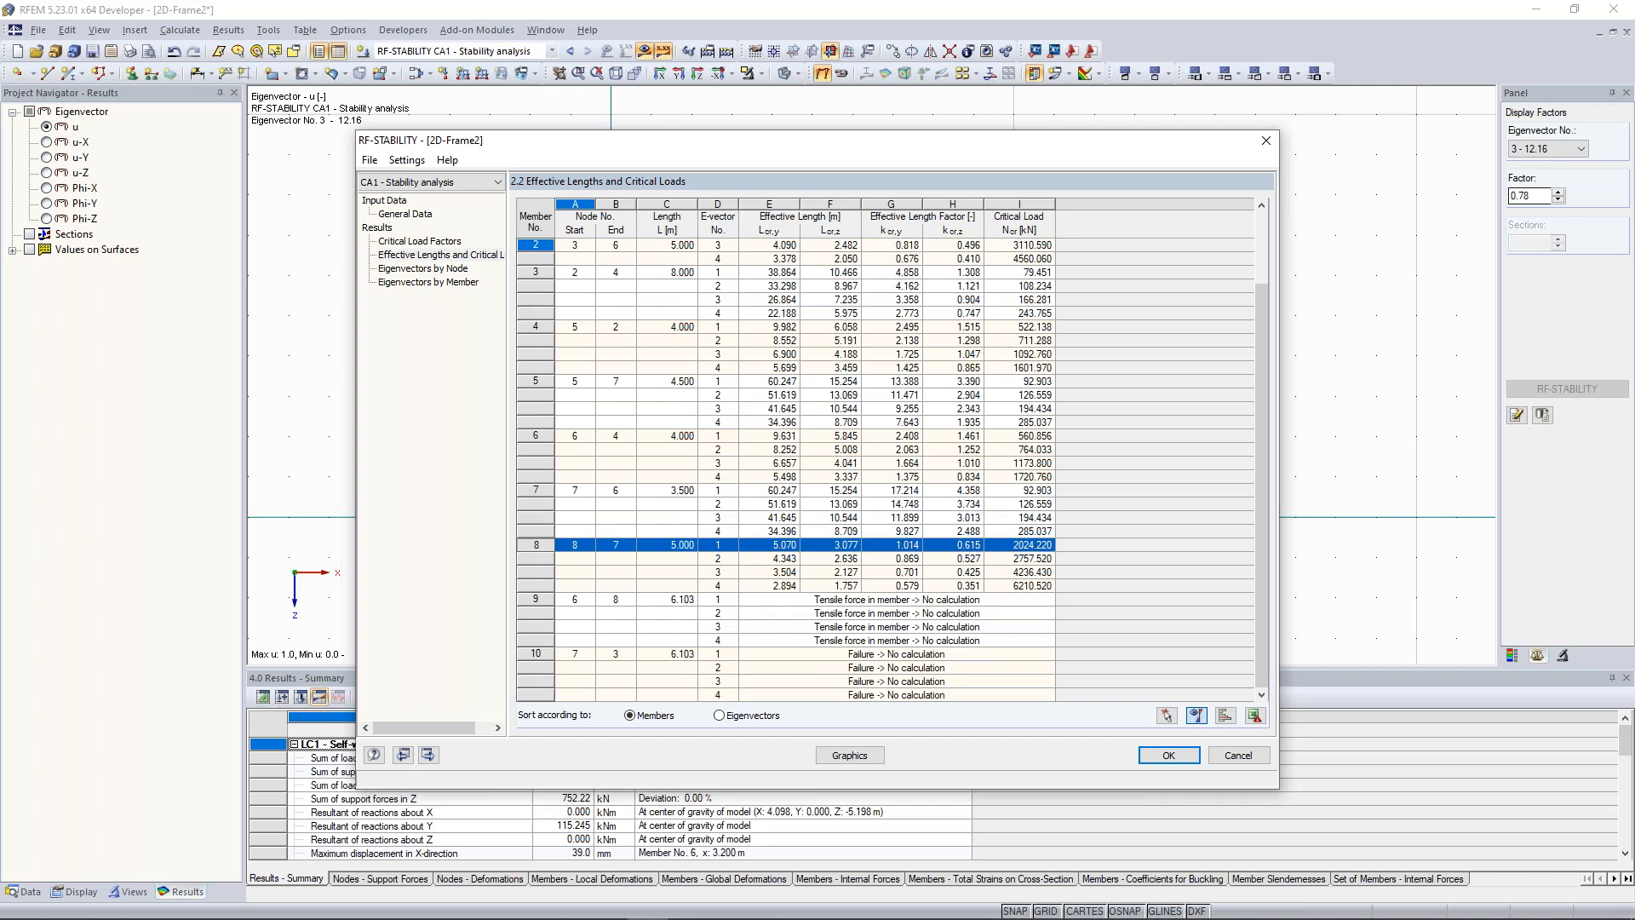
{"action": "left_click_drag", "start_coordinate": [807, 155], "coordinate": [1129, 120]}
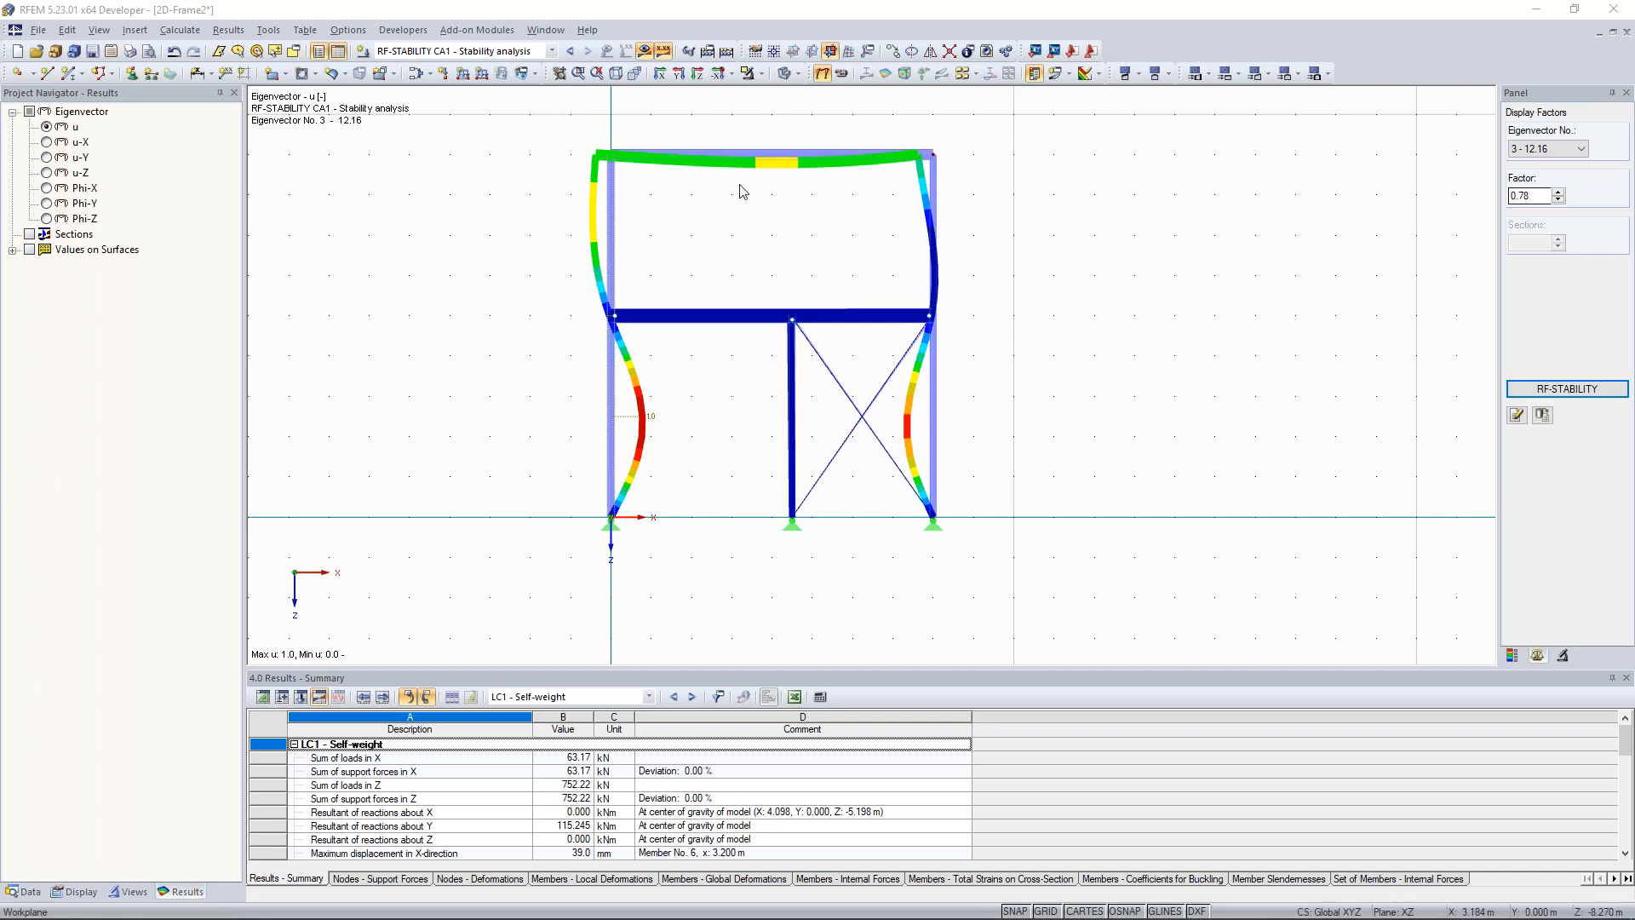
Hide the buckling results and inspect the plain frame model
{"action": "left_click", "coordinate": [645, 51]}
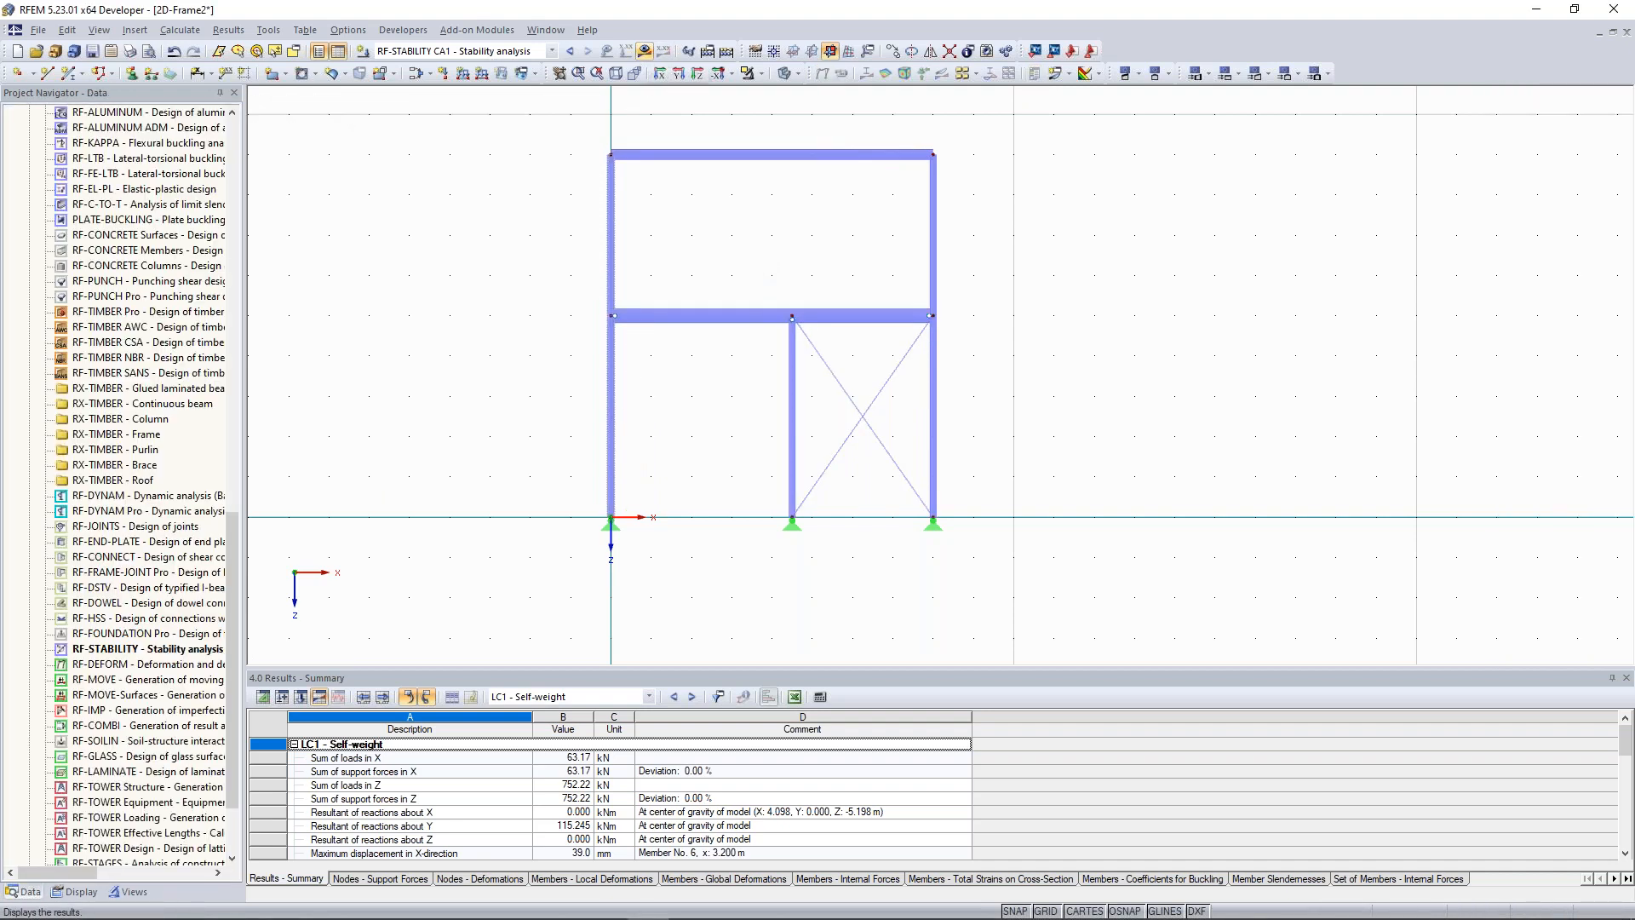
{"action": "left_click_drag", "start_coordinate": [643, 244], "coordinate": [573, 216]}
{"action": "left_click", "coordinate": [650, 236]}
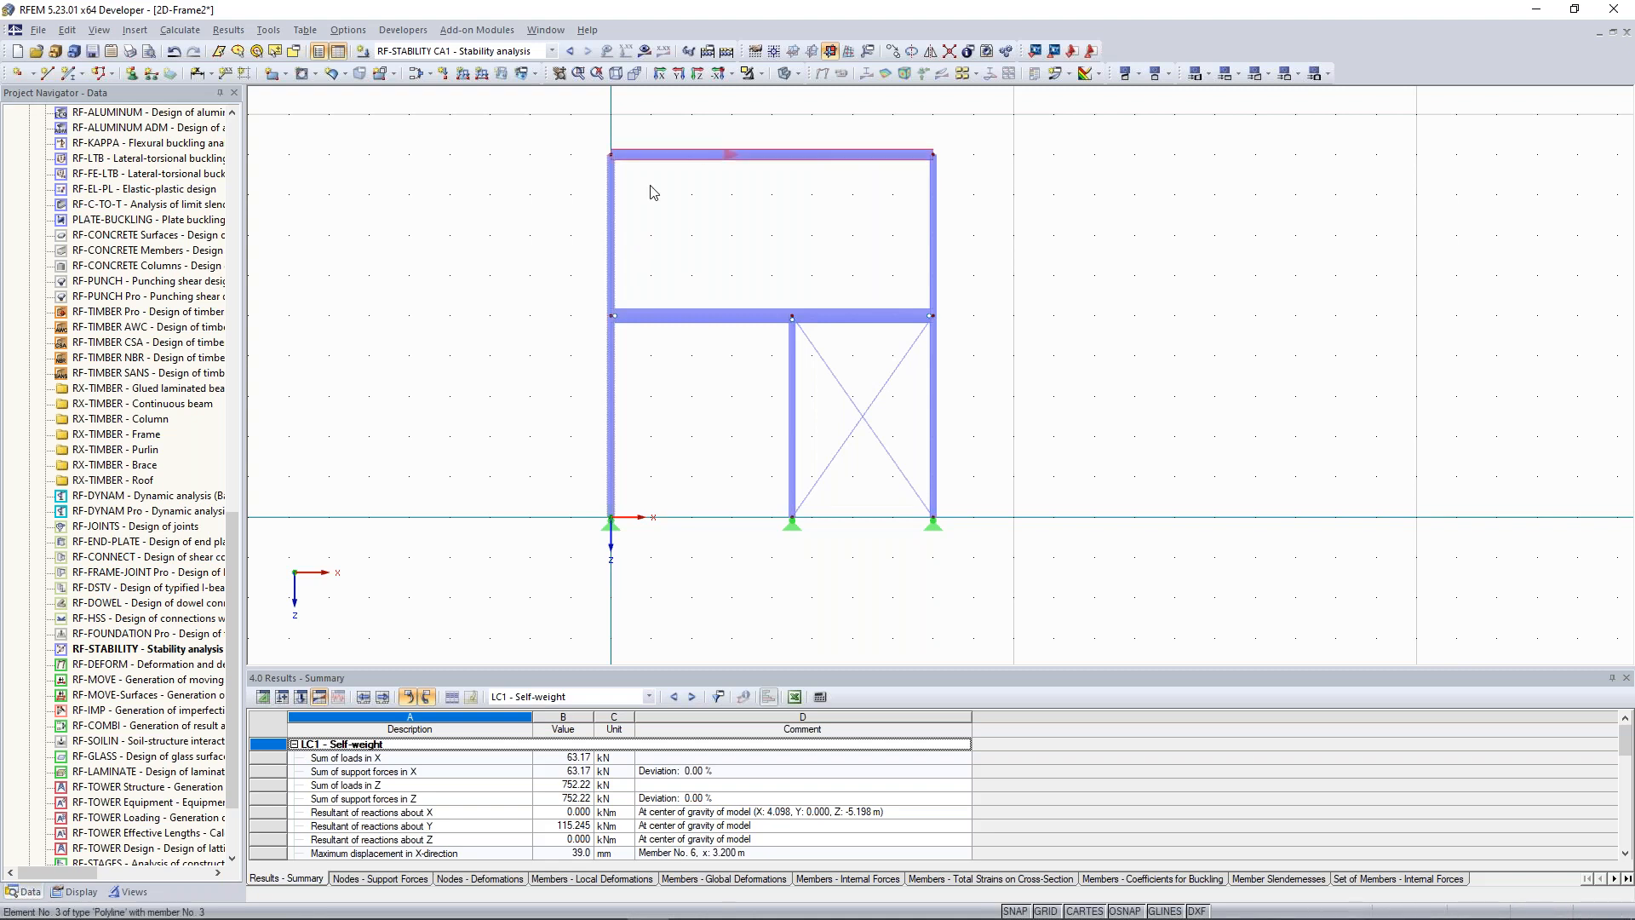
{"action": "middle_click_drag", "start_coordinate": [737, 249], "coordinate": [724, 285]}
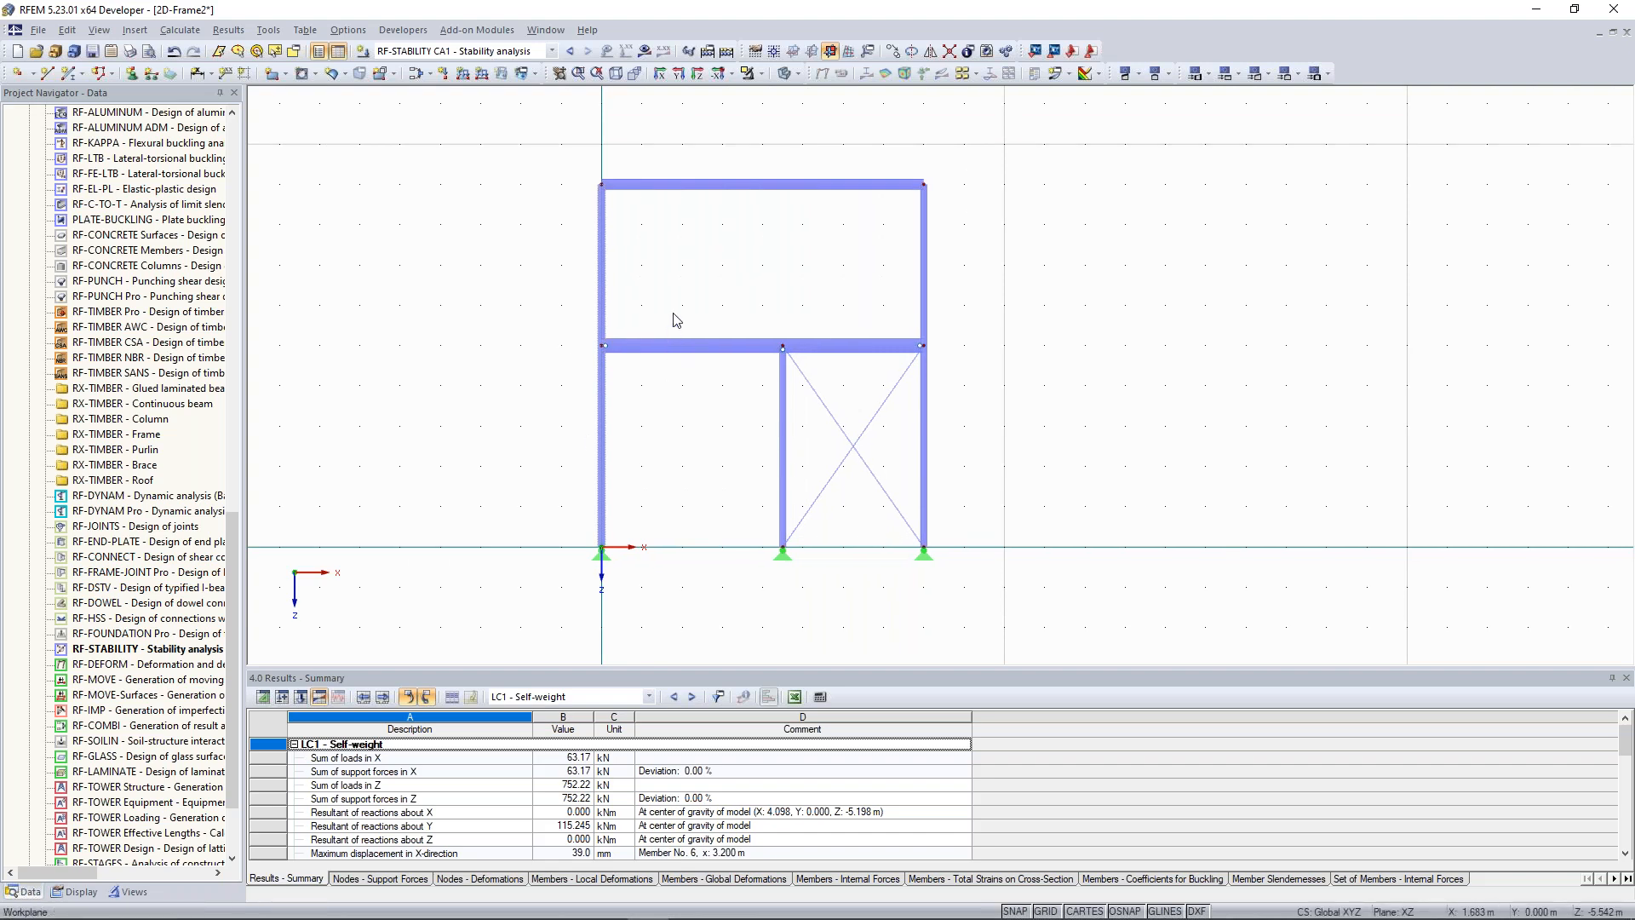
{"action": "scroll", "coordinate": [213, 358], "scroll_direction": "up", "scroll_amount": 14}
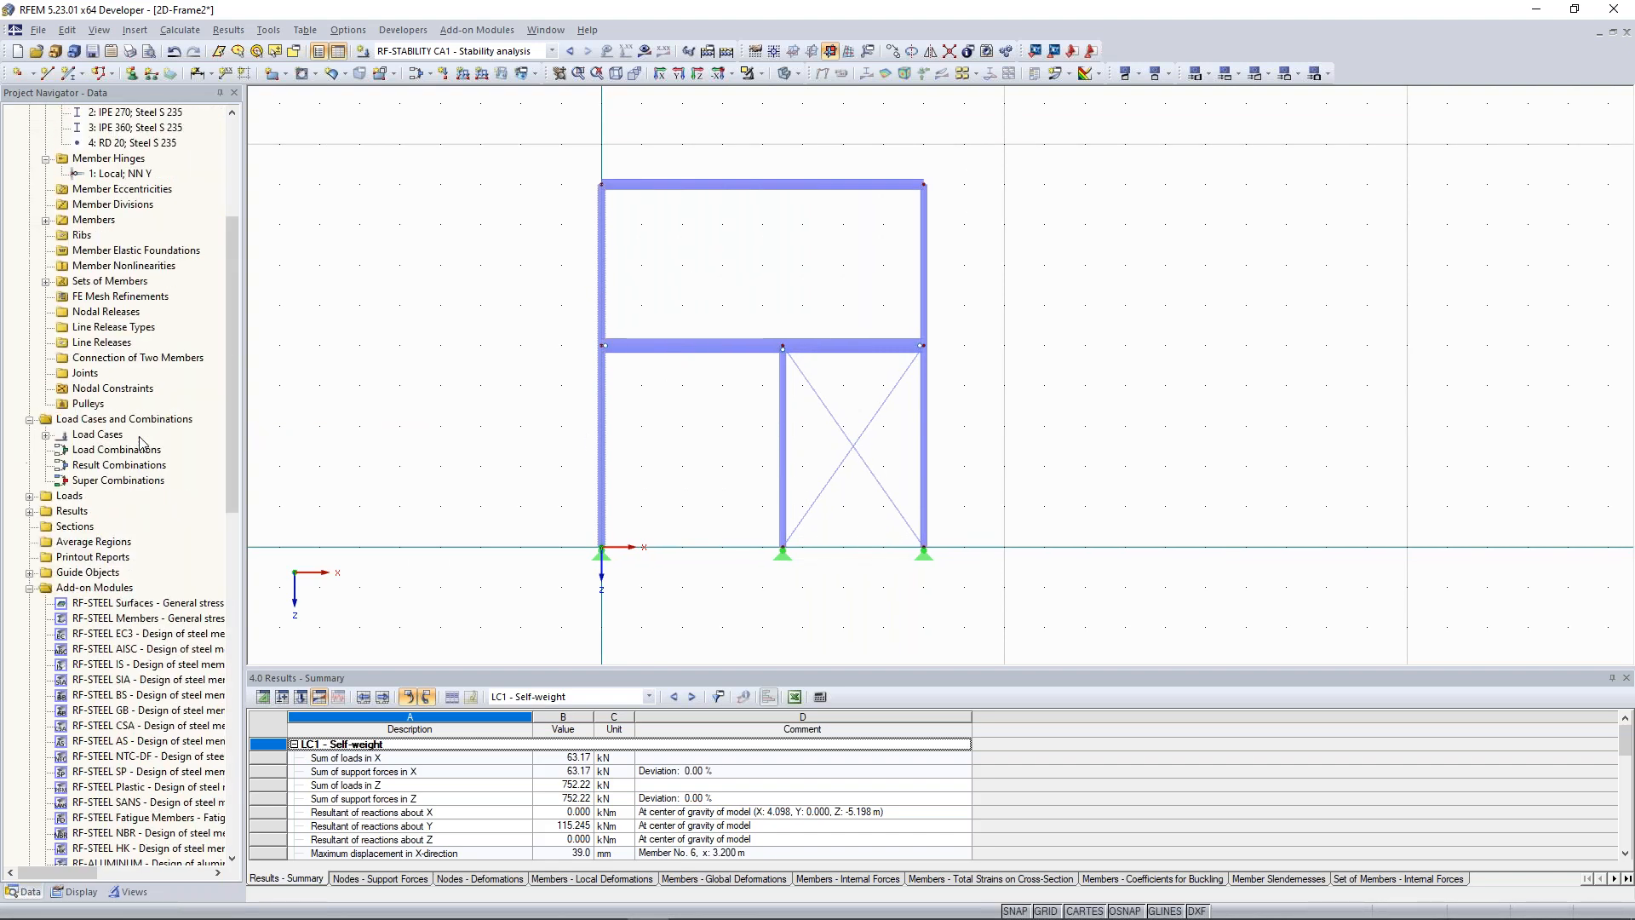
Display the LC1 results on the frame with the member bending moments My
{"action": "middle_click_drag", "start_coordinate": [765, 254], "coordinate": [765, 299]}
{"action": "scroll", "coordinate": [765, 299], "scroll_direction": "up", "scroll_amount": 1}
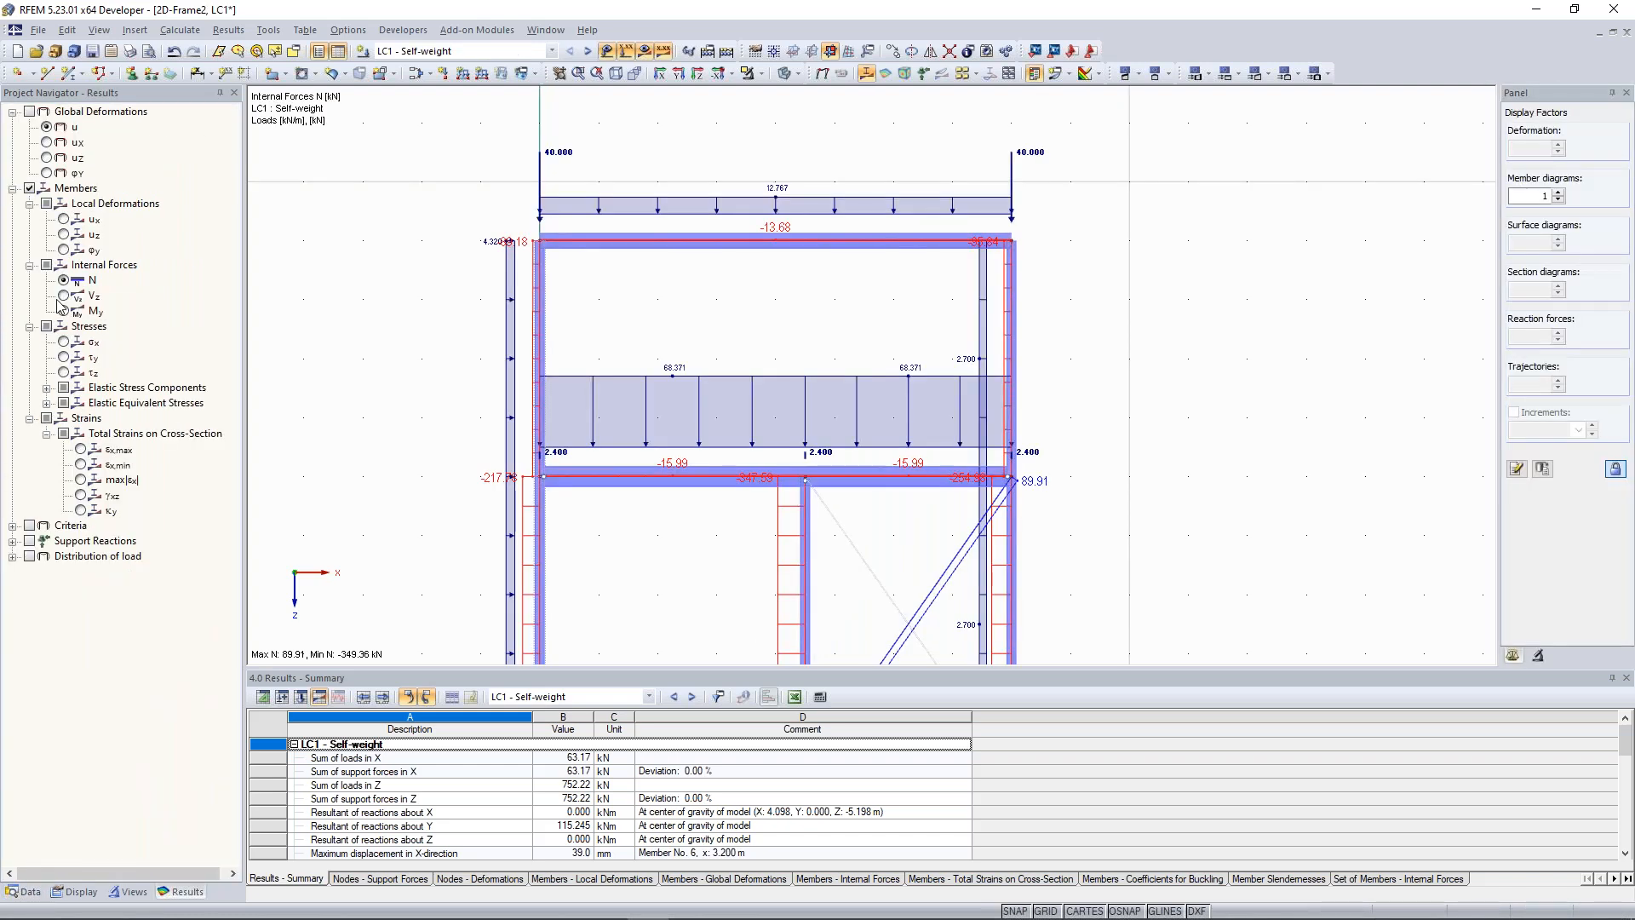
{"action": "left_click", "coordinate": [64, 311]}
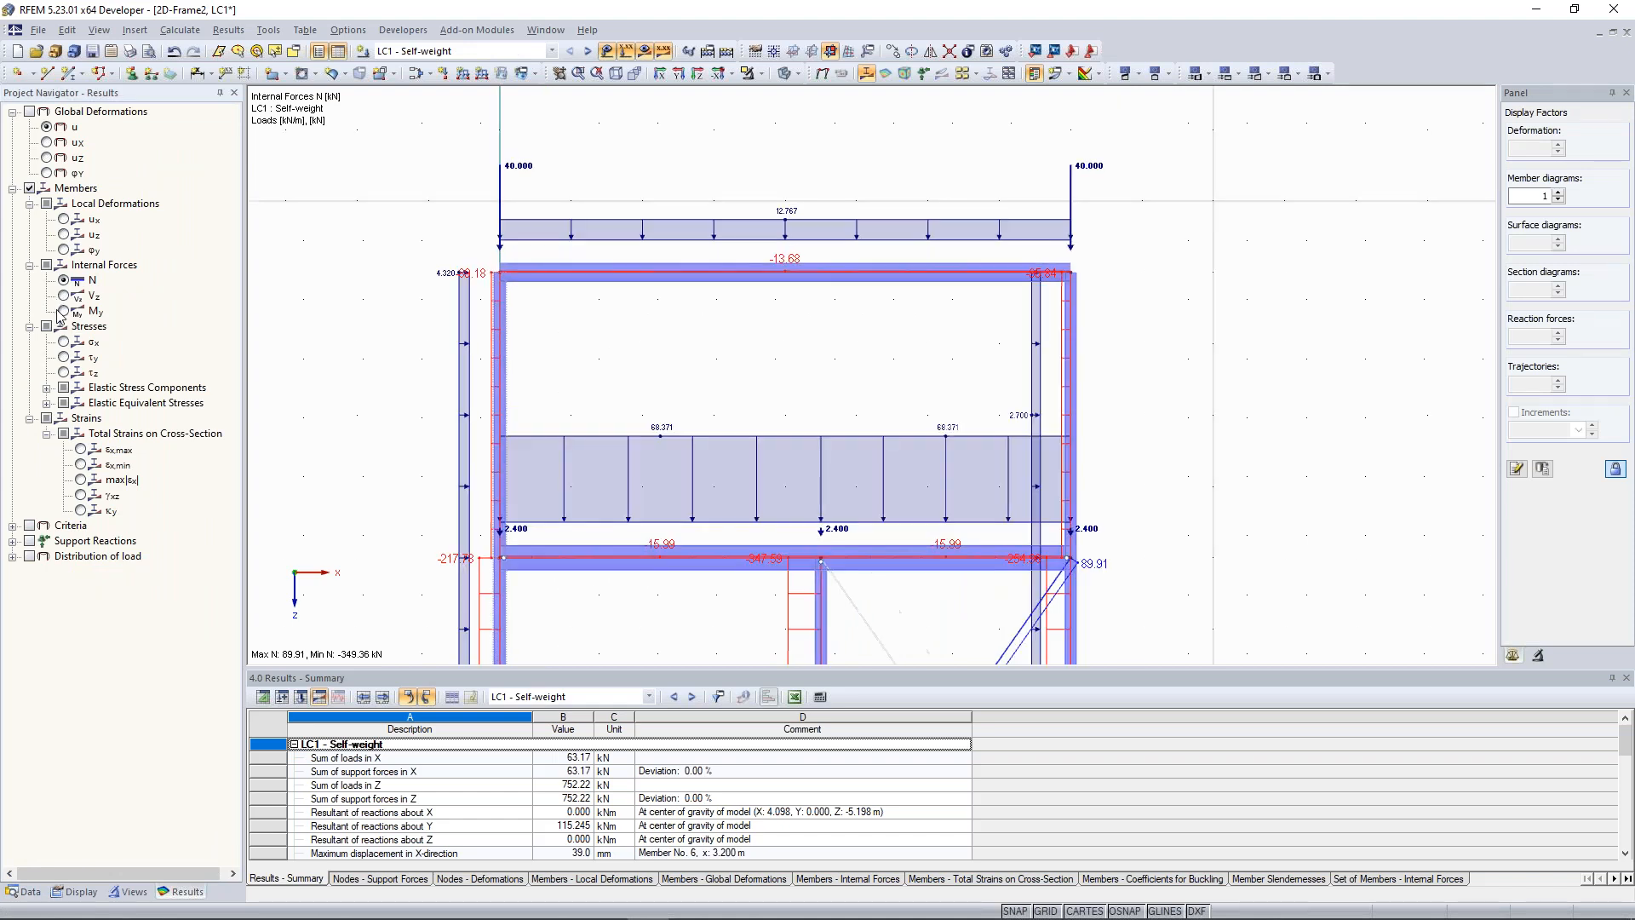
{"action": "middle_click_drag", "start_coordinate": [696, 382], "coordinate": [613, 428]}
{"action": "scroll", "coordinate": [618, 362], "scroll_direction": "up", "scroll_amount": 1}
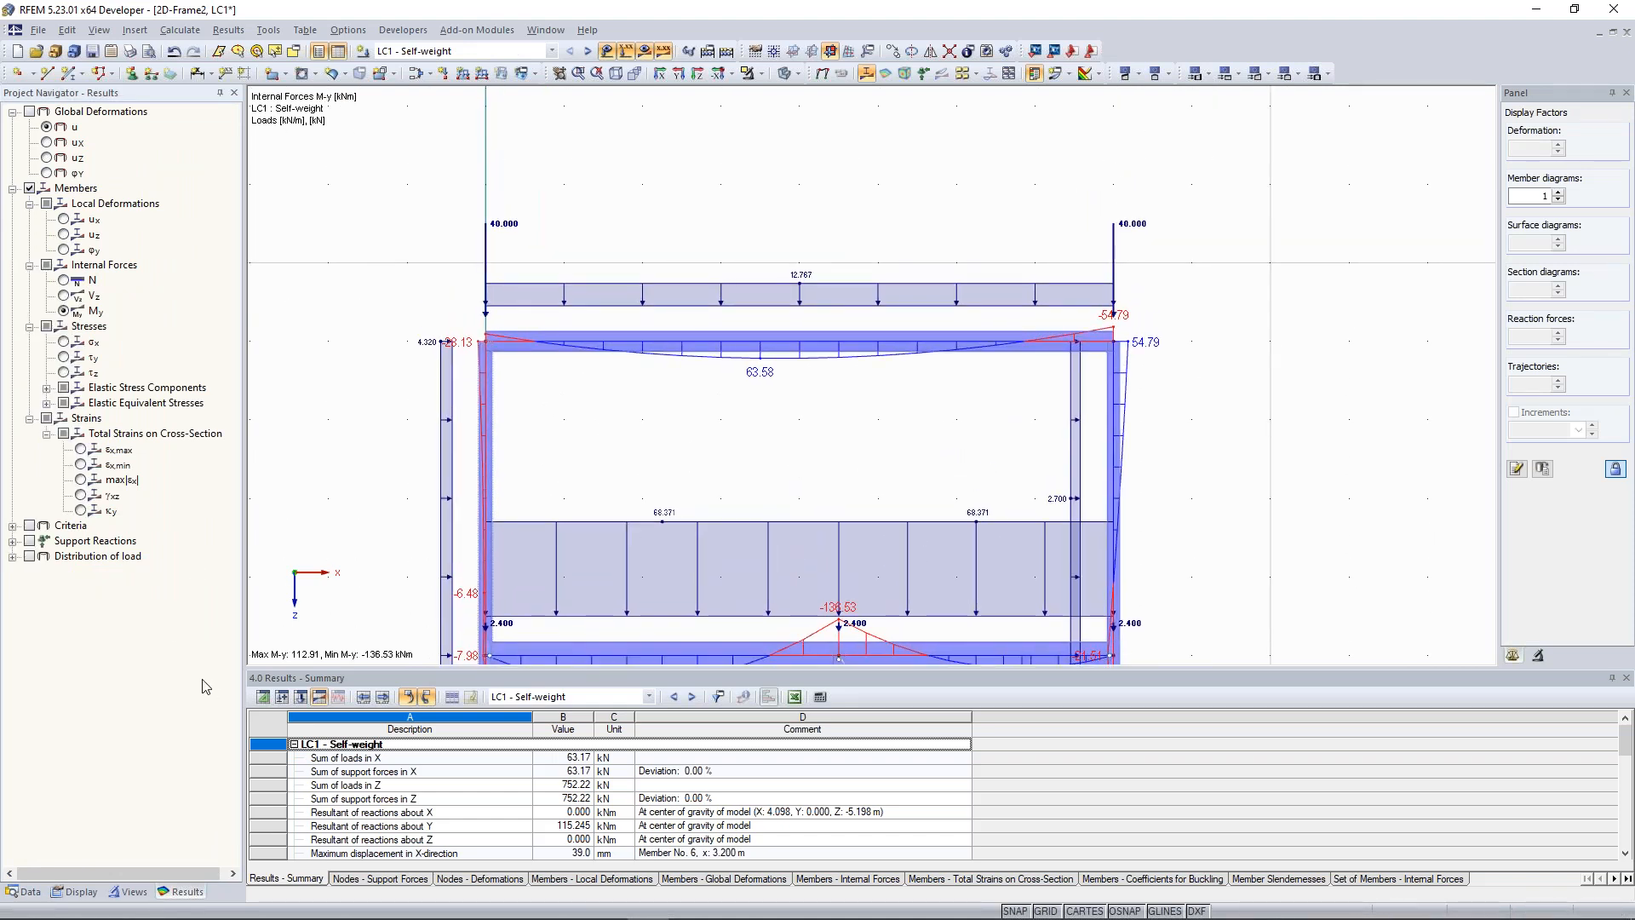
Find the RF-STEEL Members add-on module and open it for a stress analysis of member 3 under LC1
{"action": "left_click", "coordinate": [76, 892]}
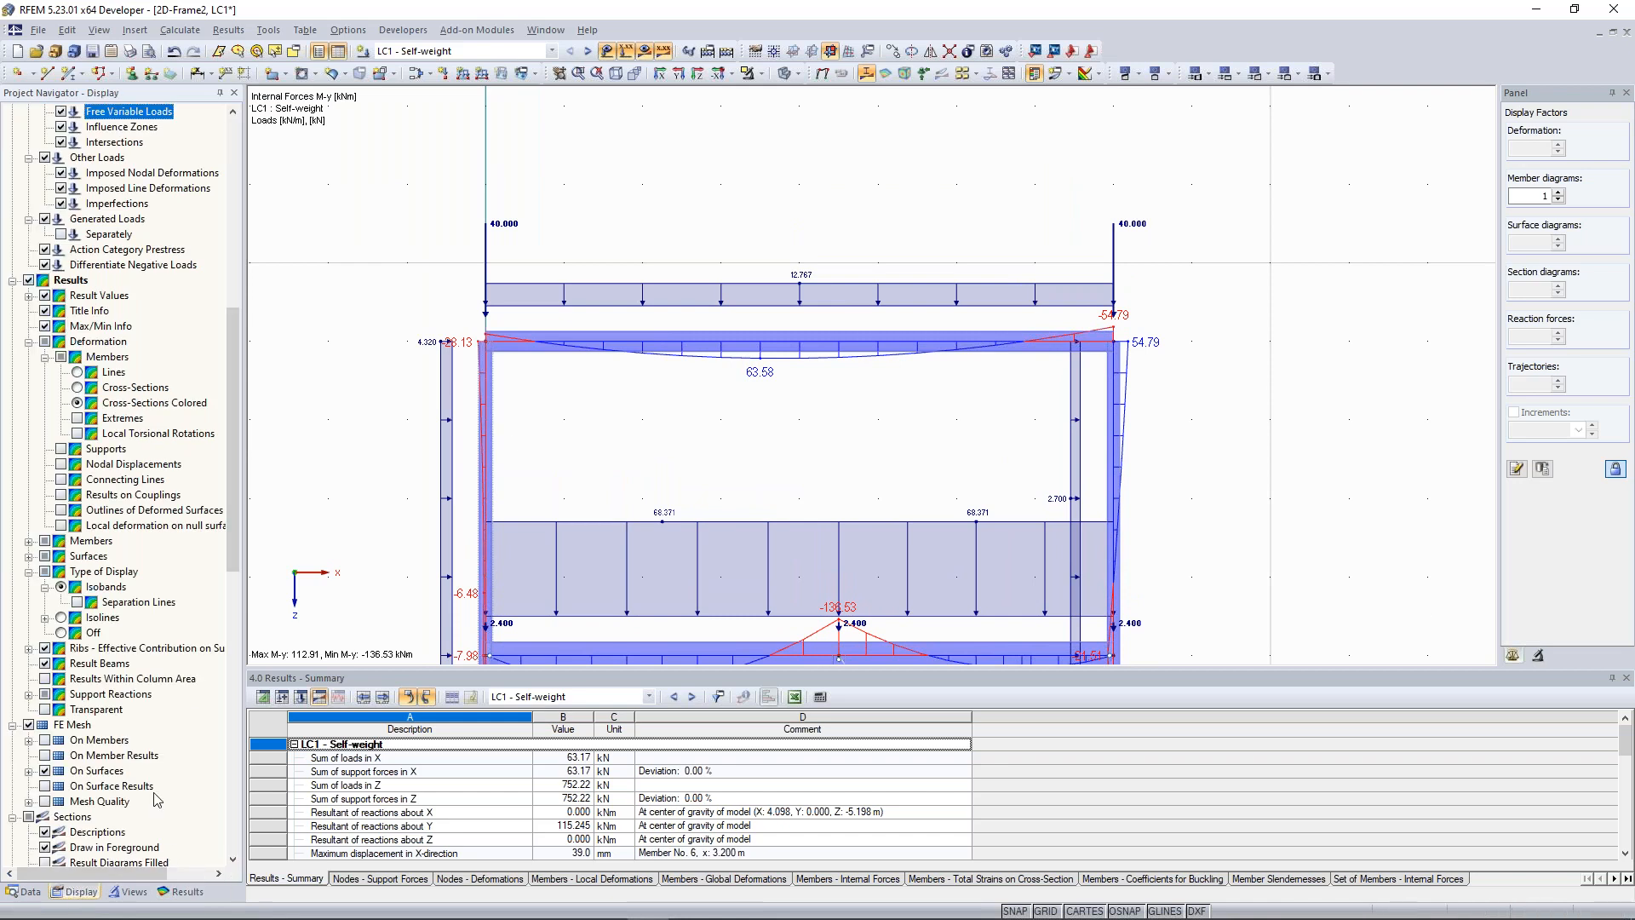
{"action": "left_click", "coordinate": [26, 892]}
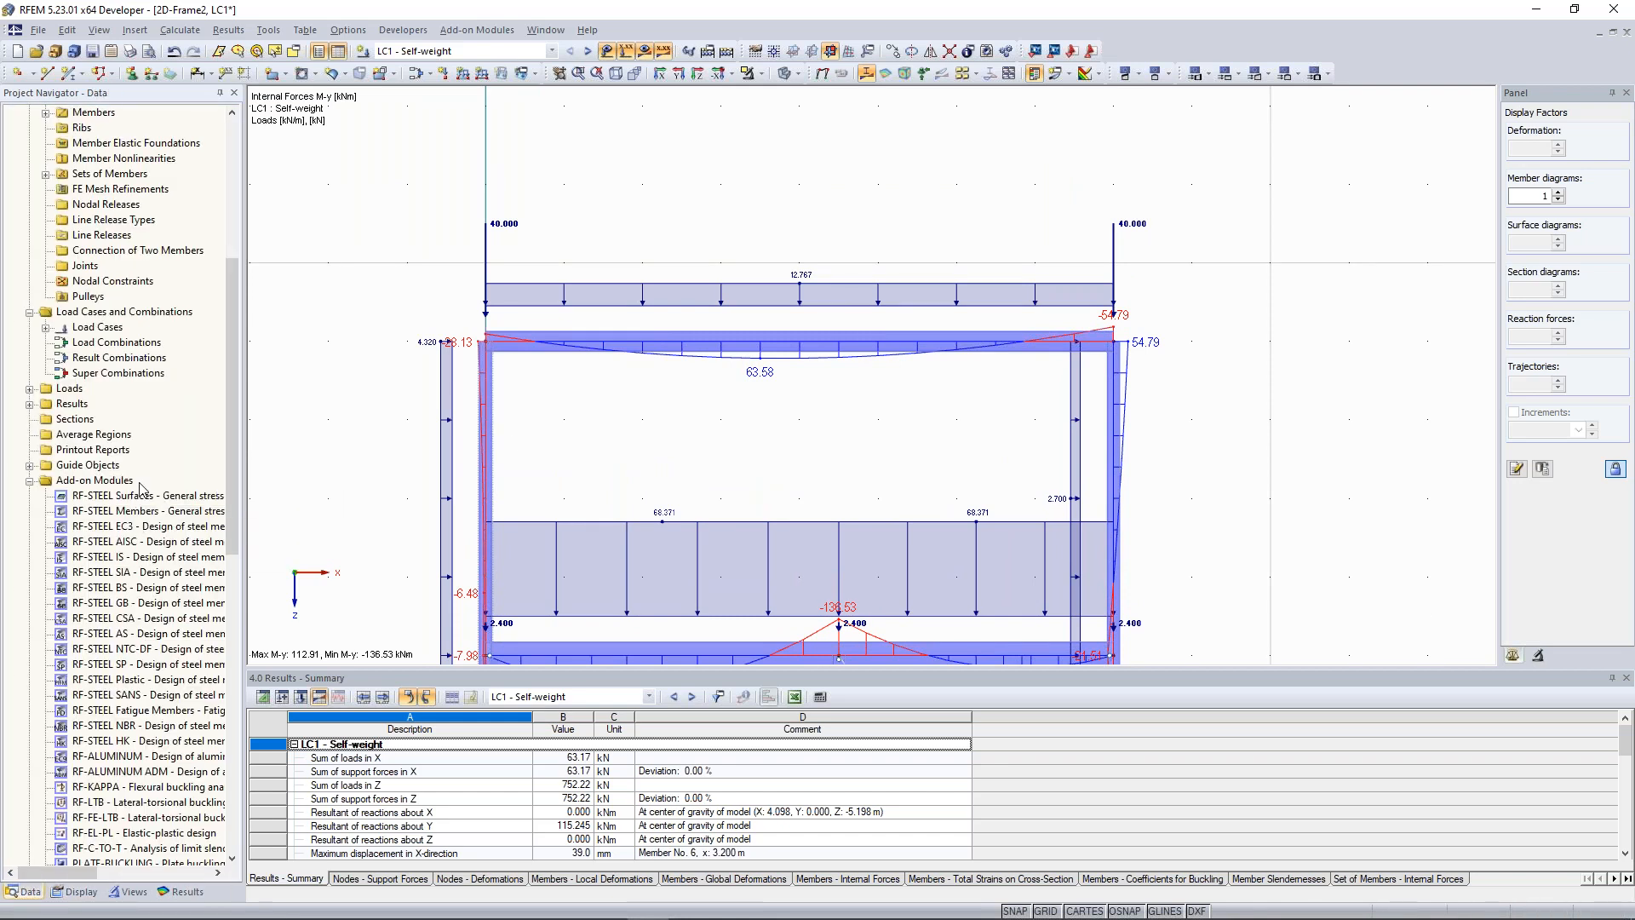
{"action": "middle_click_drag", "start_coordinate": [622, 425], "coordinate": [617, 416]}
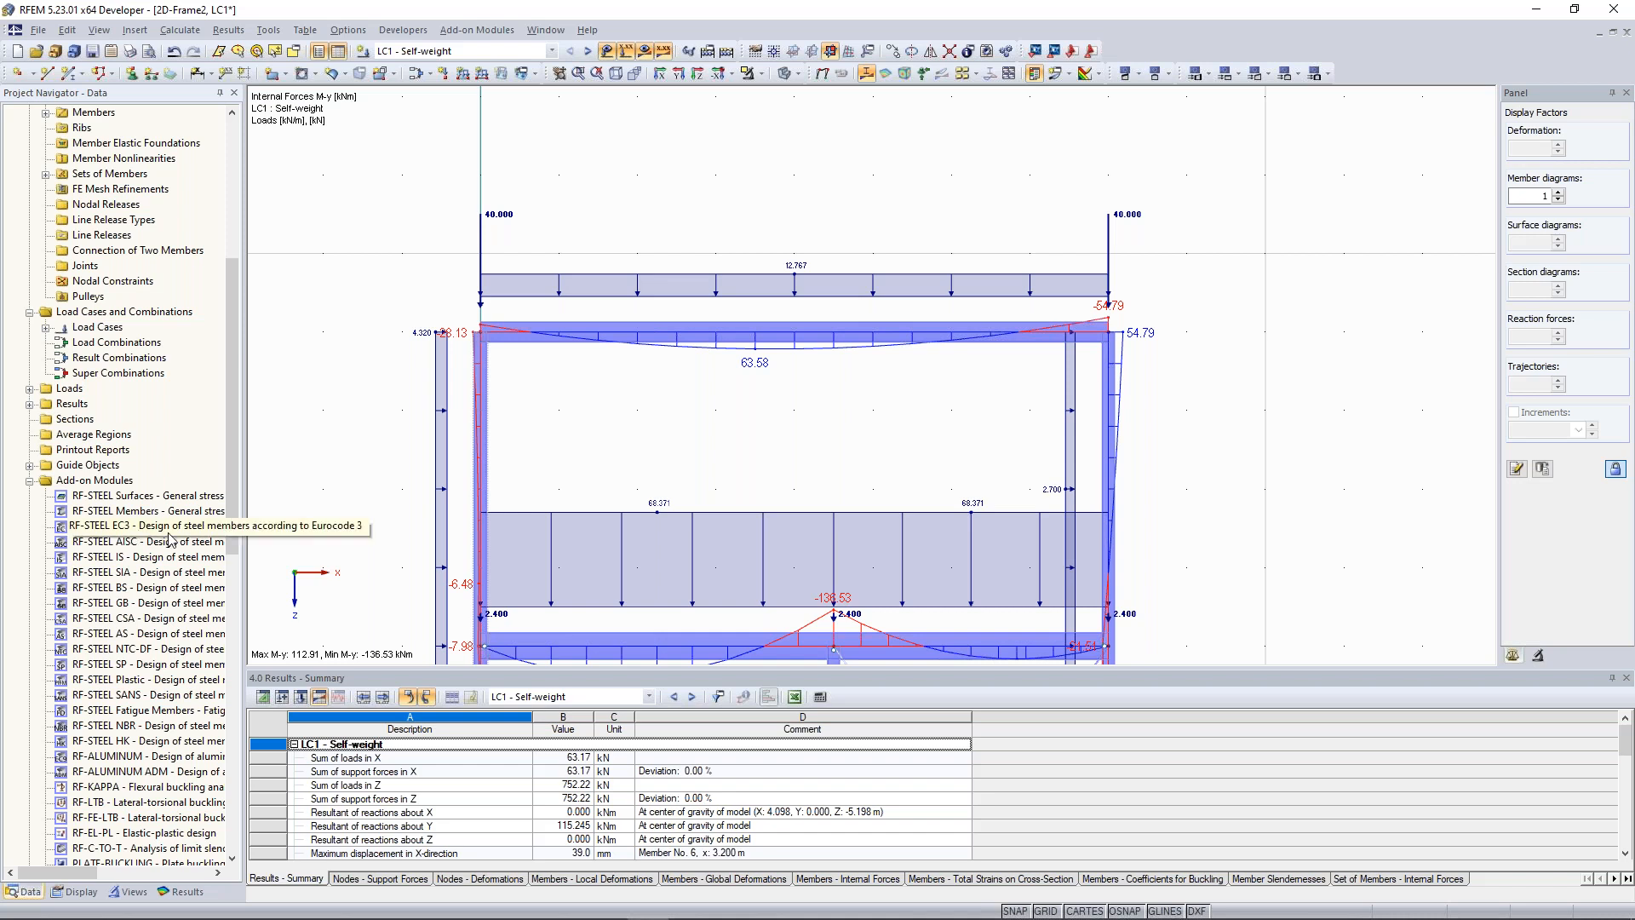
{"action": "scroll", "coordinate": [673, 395], "scroll_direction": "down", "scroll_amount": 1}
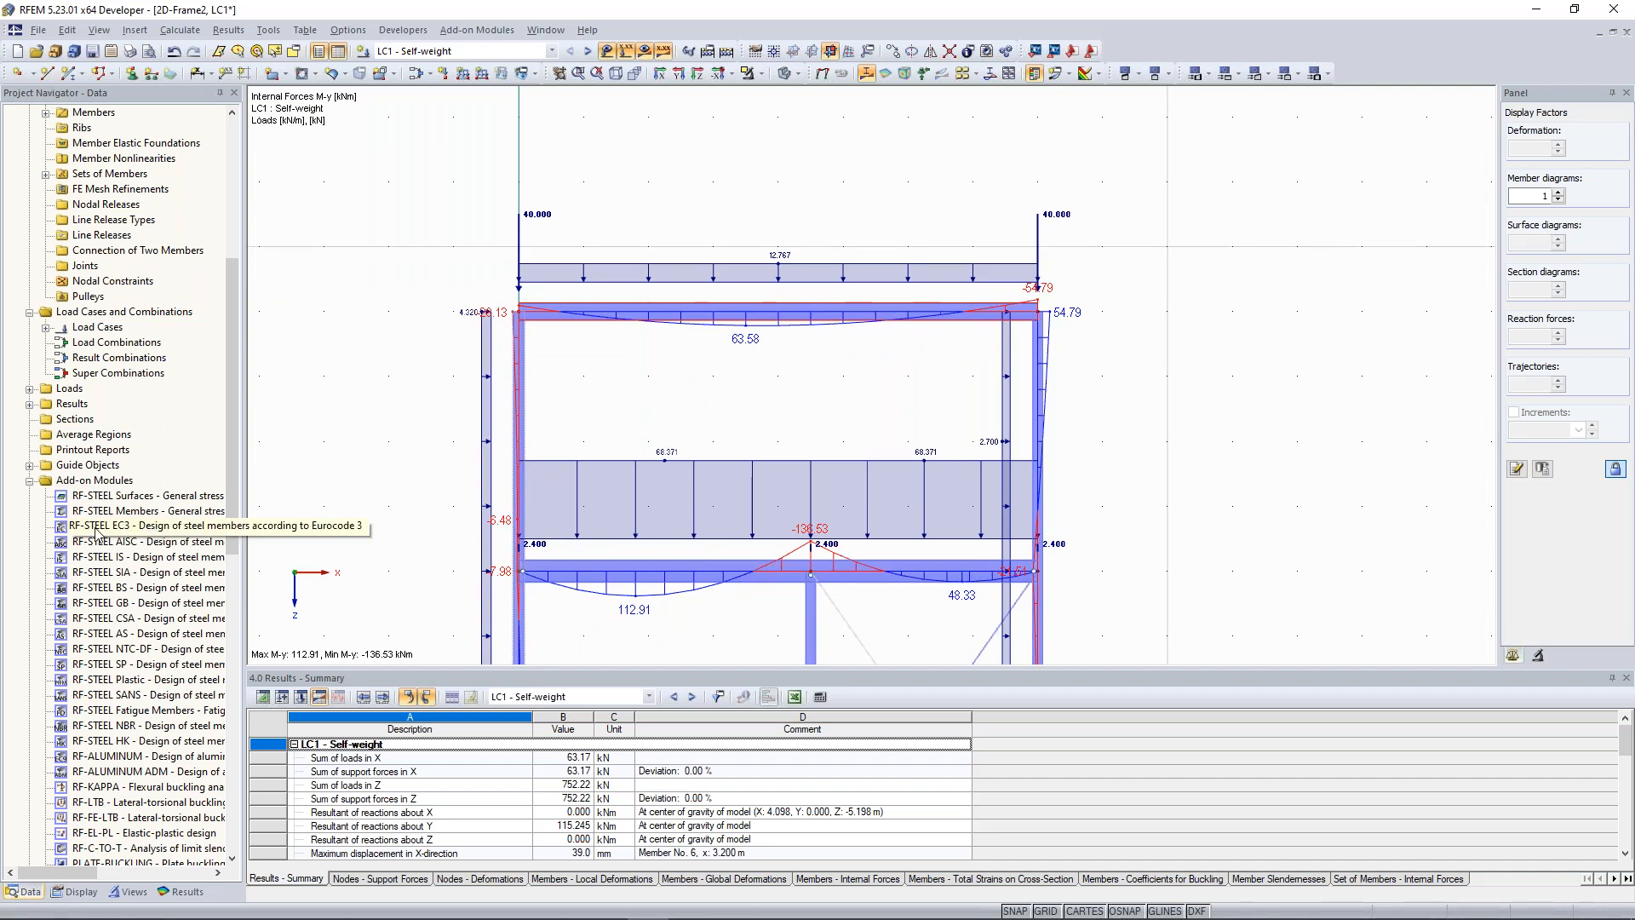
{"action": "left_click_drag", "start_coordinate": [234, 507], "coordinate": [235, 549]}
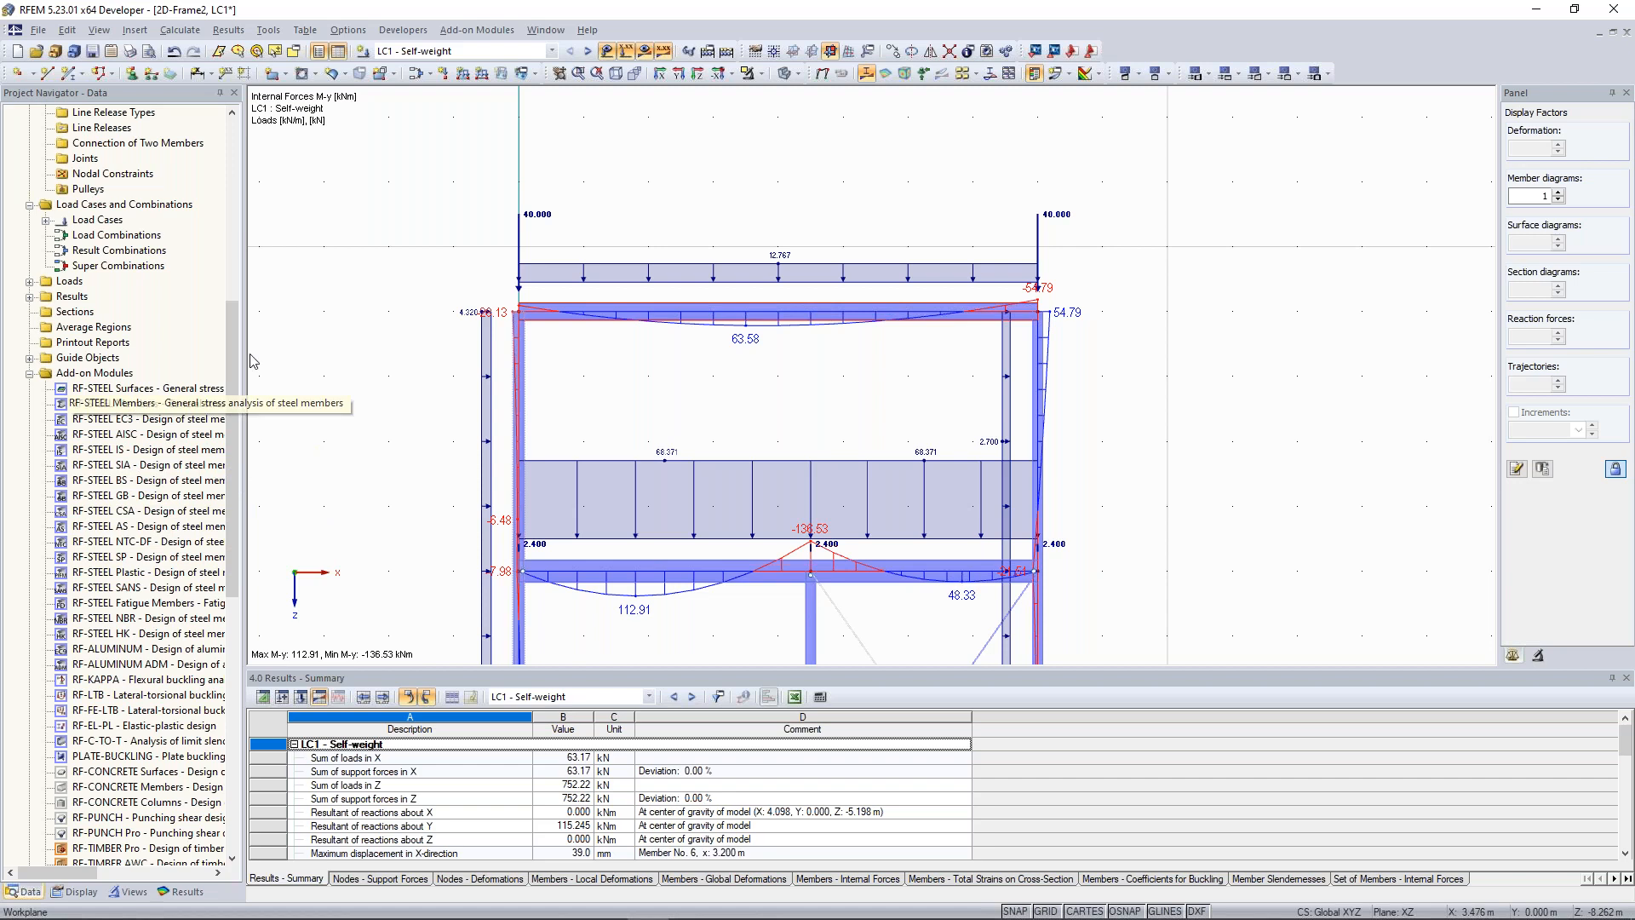
{"action": "scroll", "coordinate": [814, 204], "scroll_direction": "up", "scroll_amount": 1}
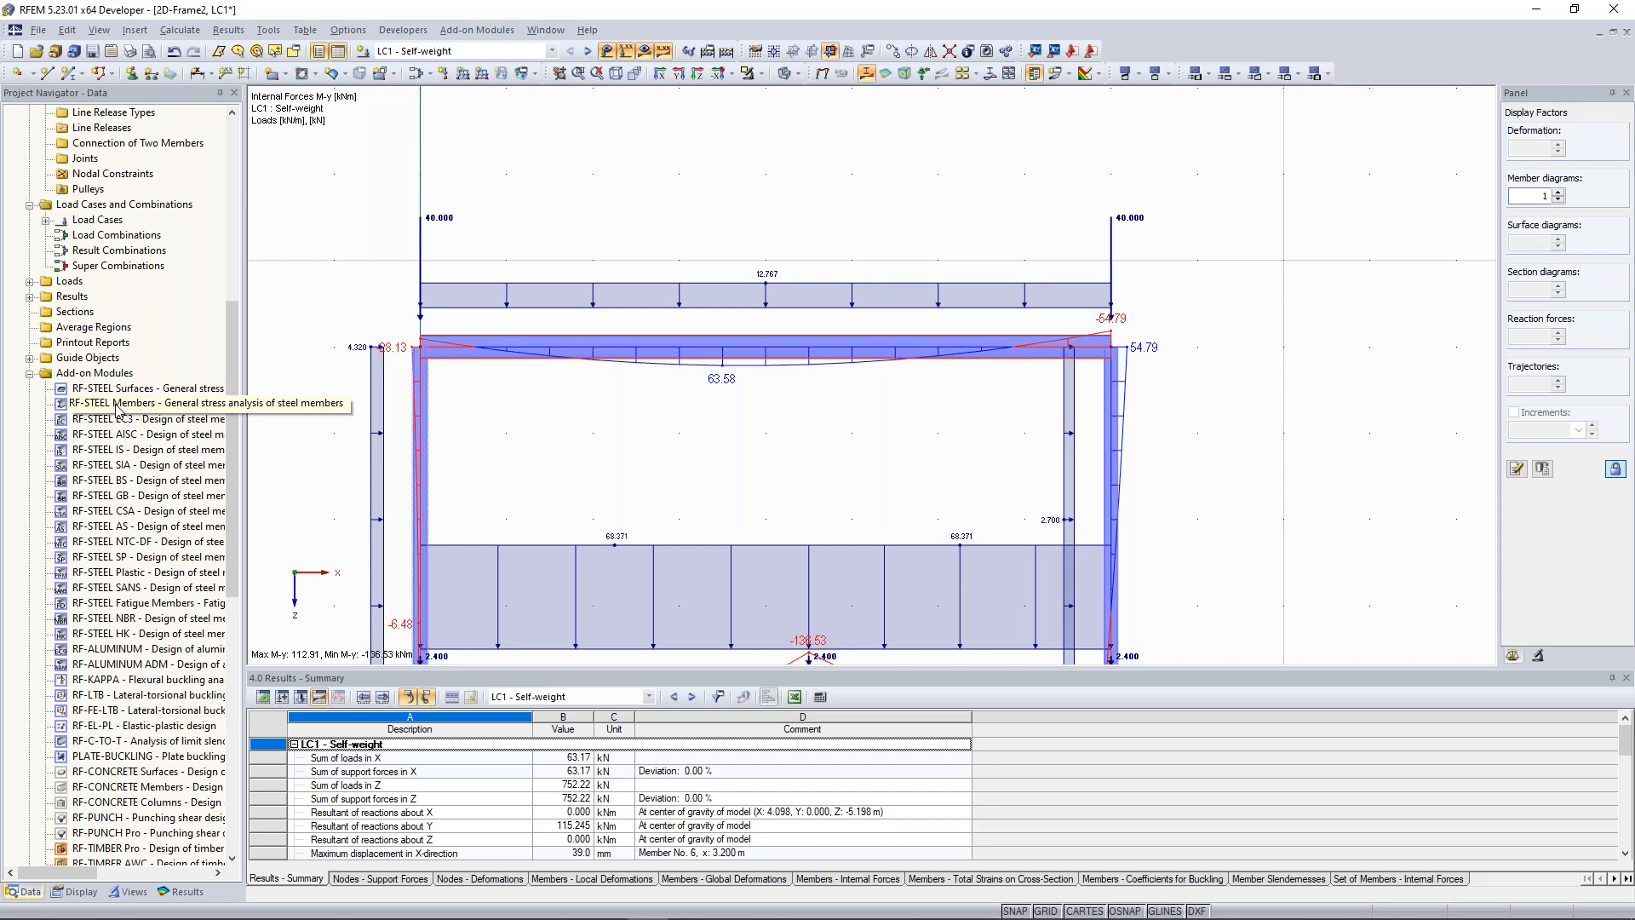
{"action": "double_click", "coordinate": [116, 404]}
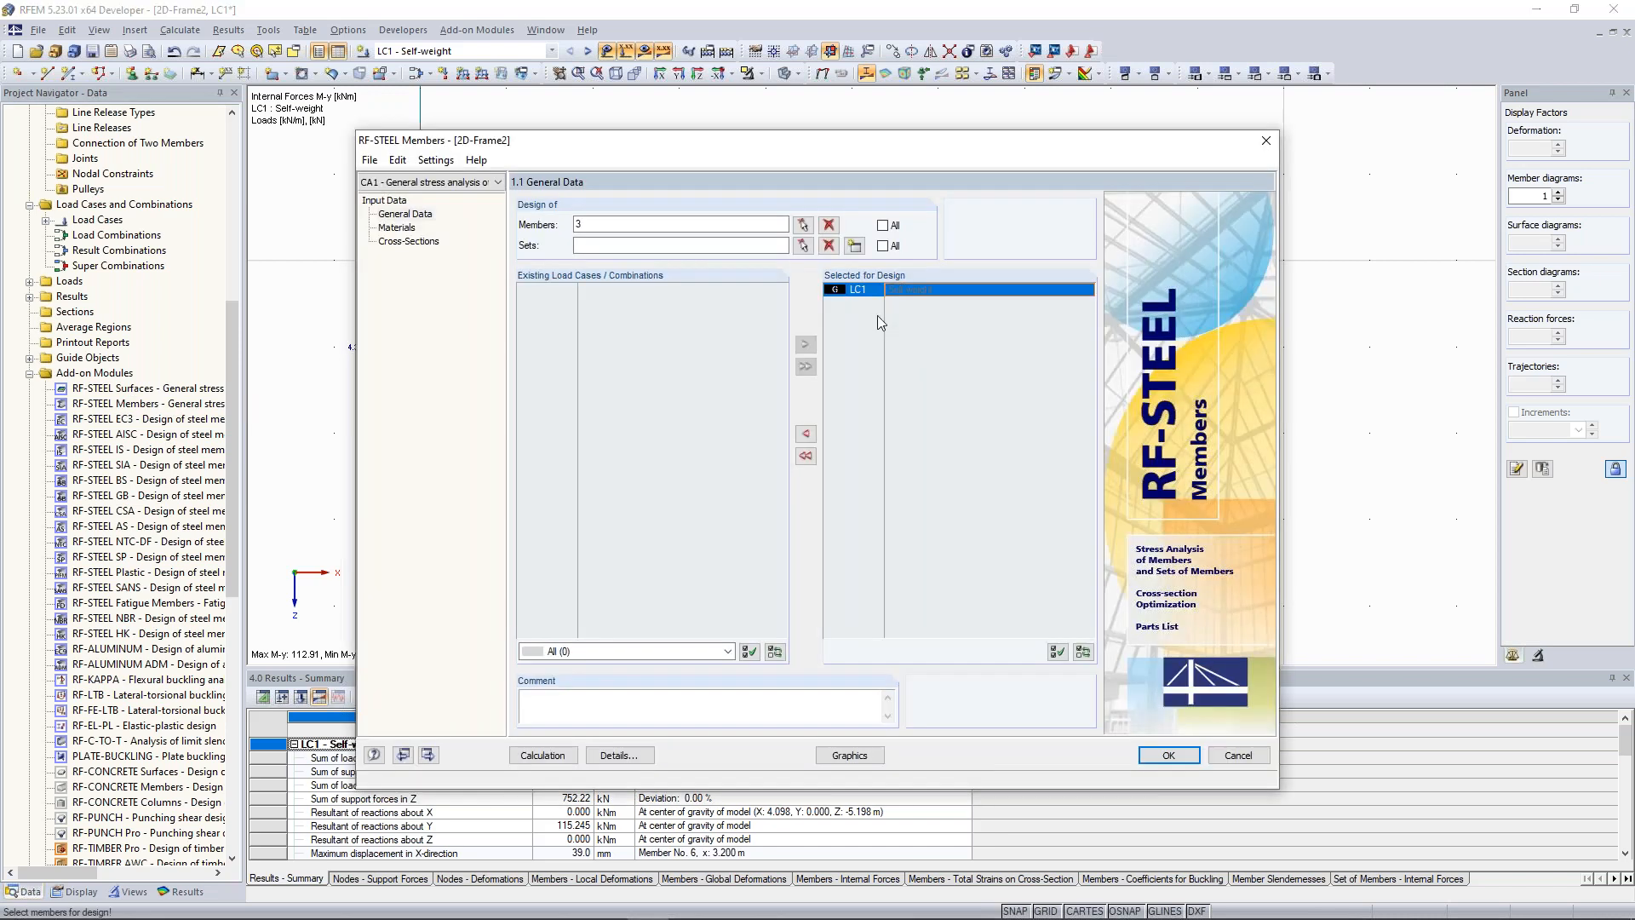
Review the Steel S 235 material properties and the list of cross-sections for the stress analysis
{"action": "left_click", "coordinate": [409, 230]}
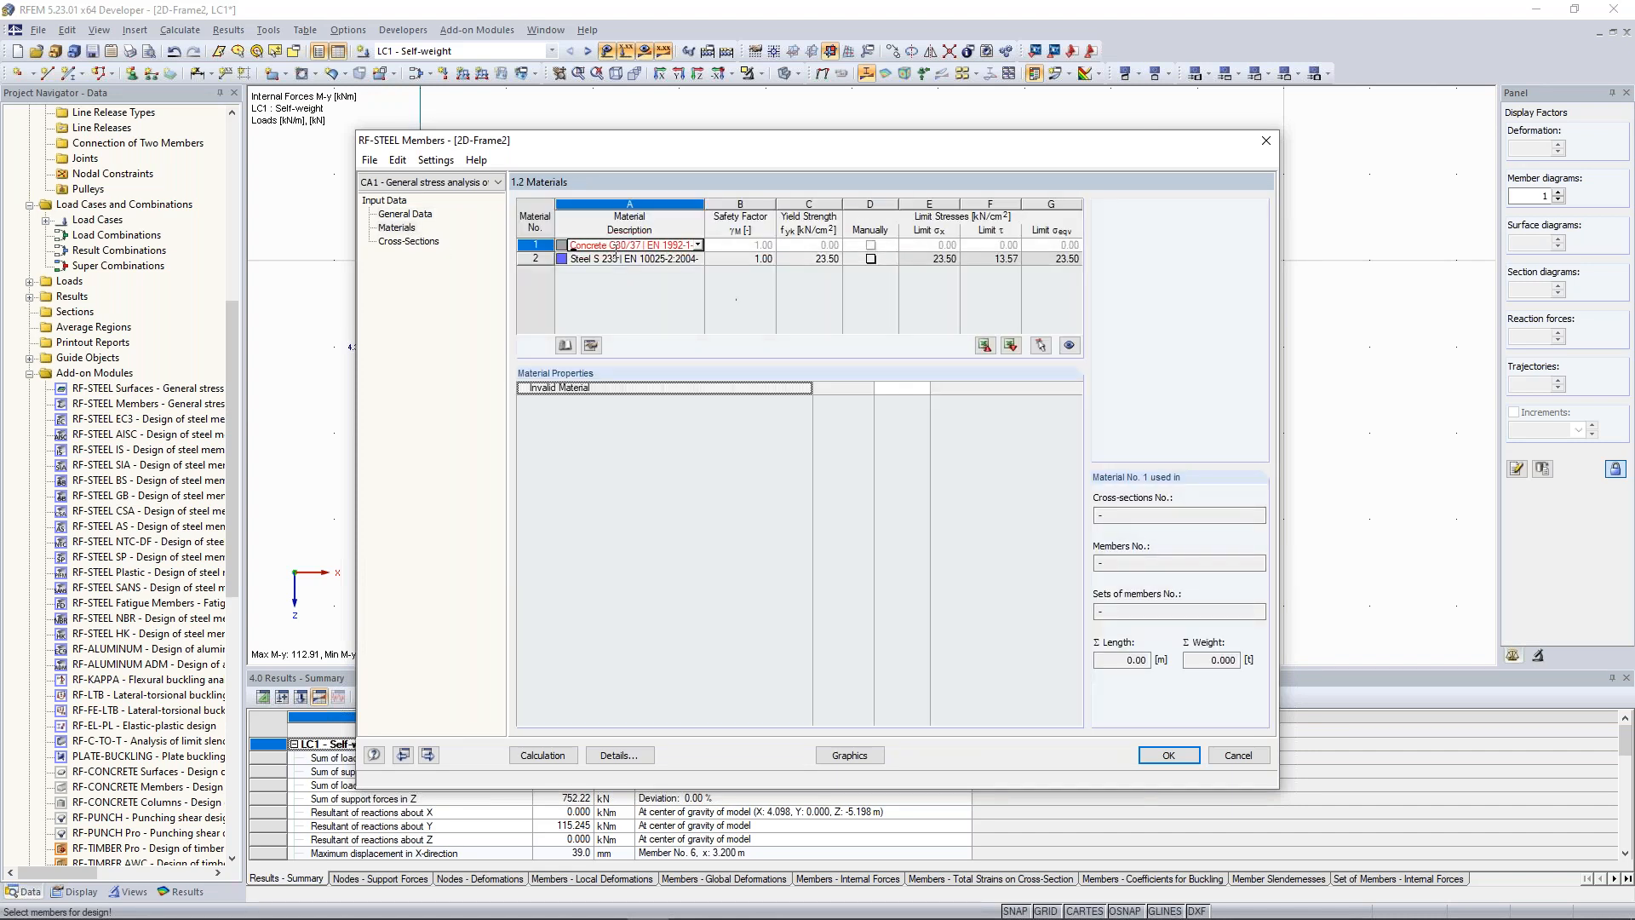
{"action": "left_click", "coordinate": [658, 259]}
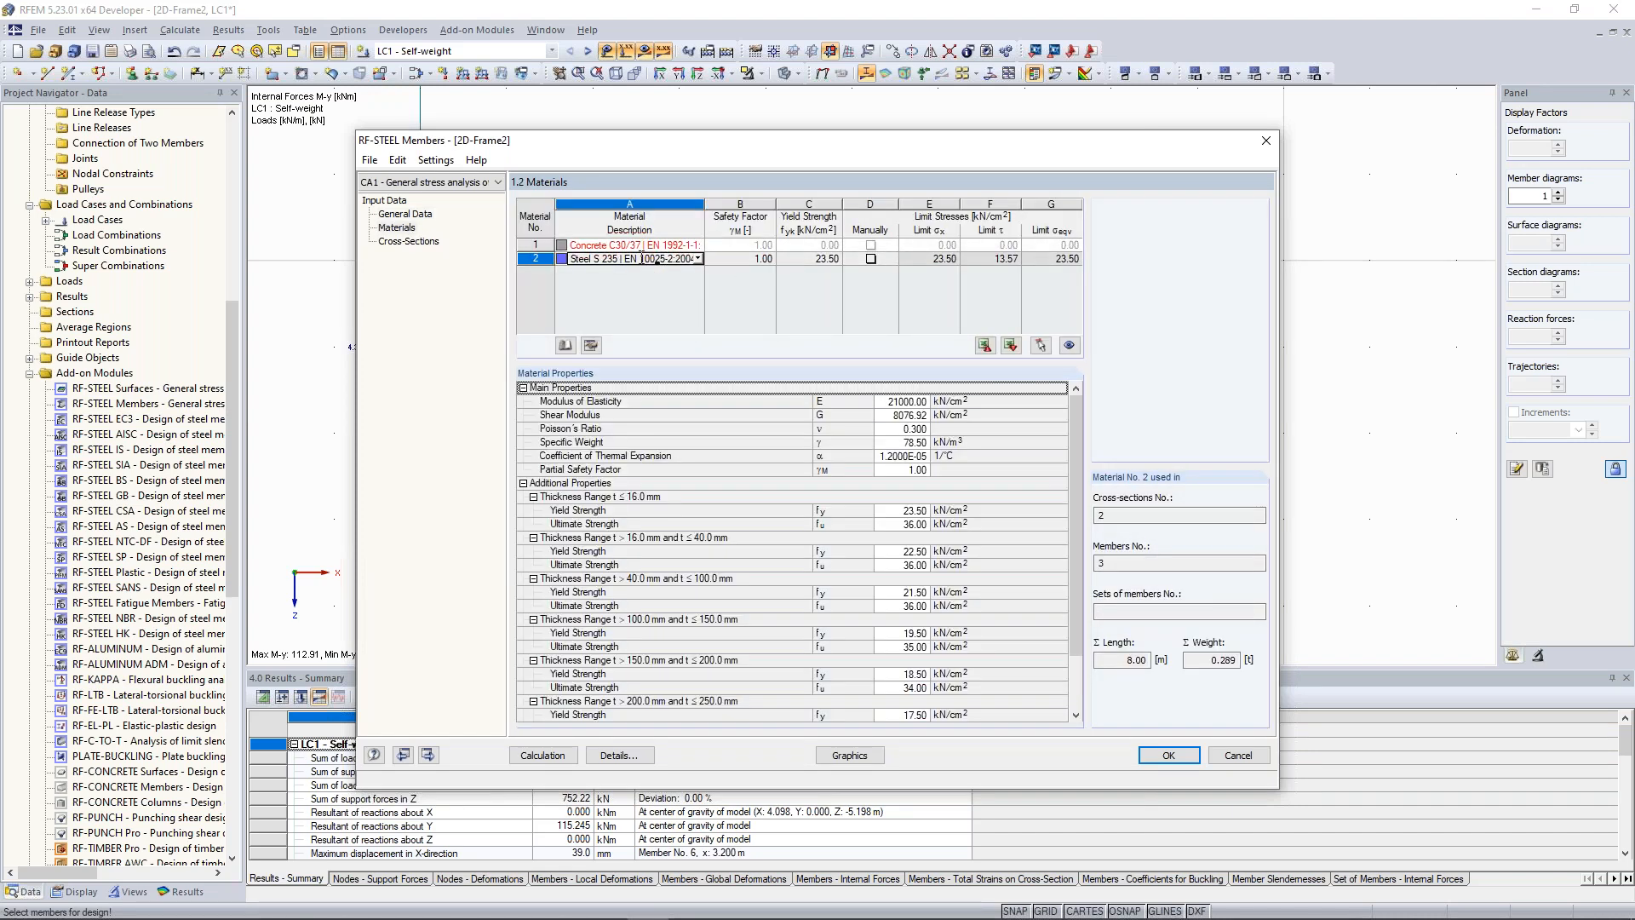
{"action": "left_click", "coordinate": [408, 241]}
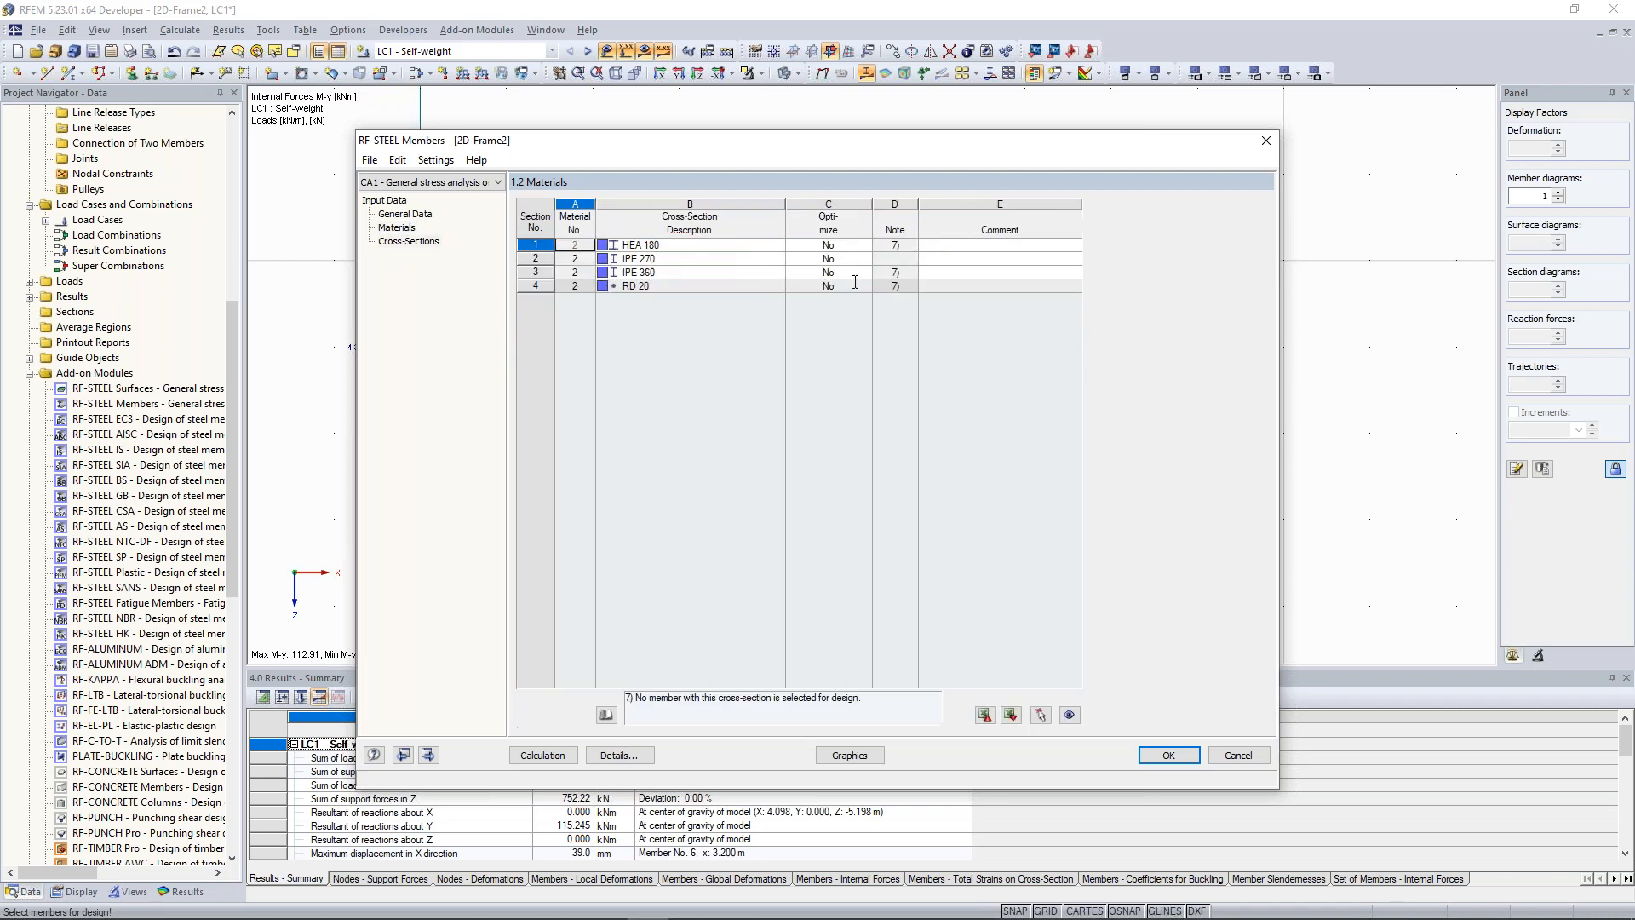
{"action": "left_click_drag", "start_coordinate": [715, 139], "coordinate": [678, 378]}
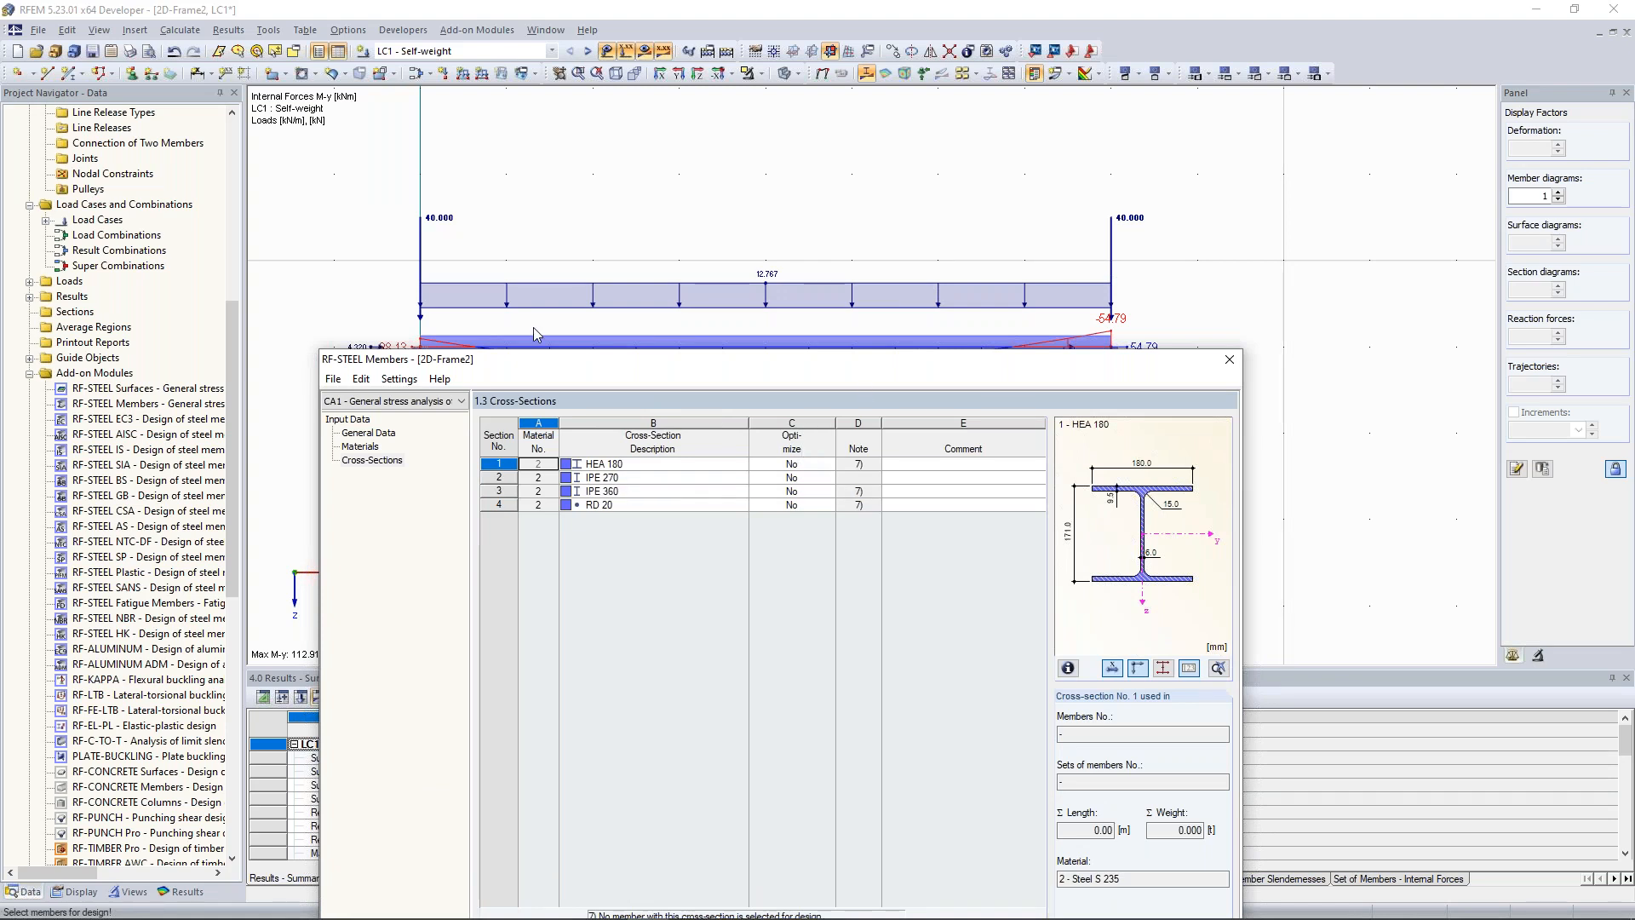
{"action": "left_click_drag", "start_coordinate": [533, 358], "coordinate": [523, 435]}
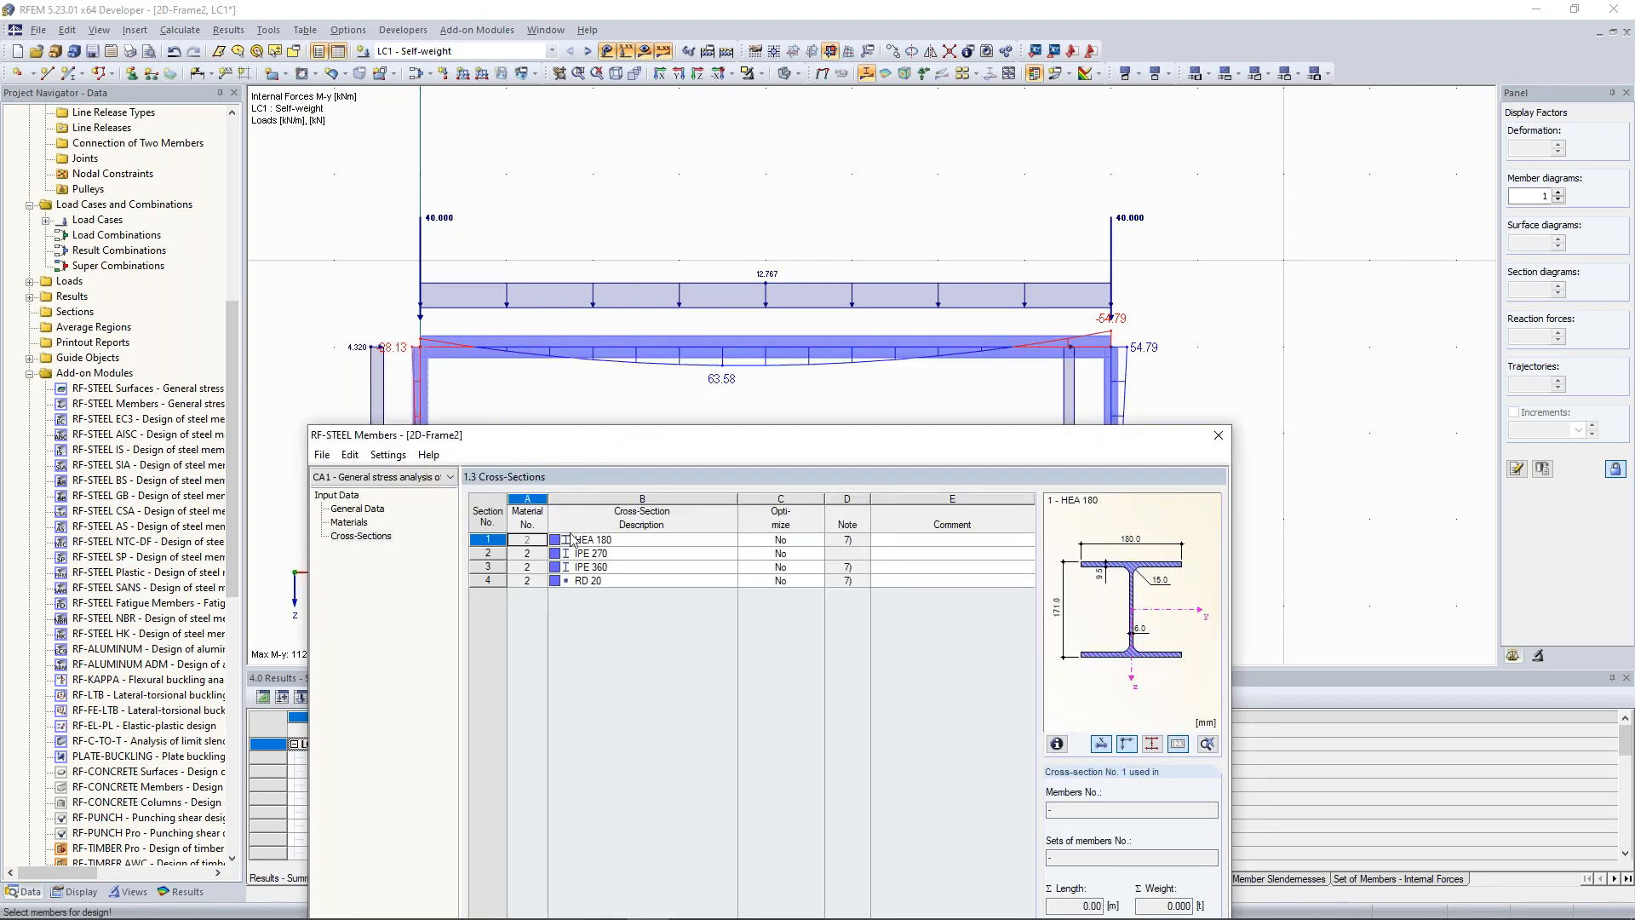
Check the IPE 270 cross-section used by member 3 and calculate its stress analysis
{"action": "left_click", "coordinate": [607, 553]}
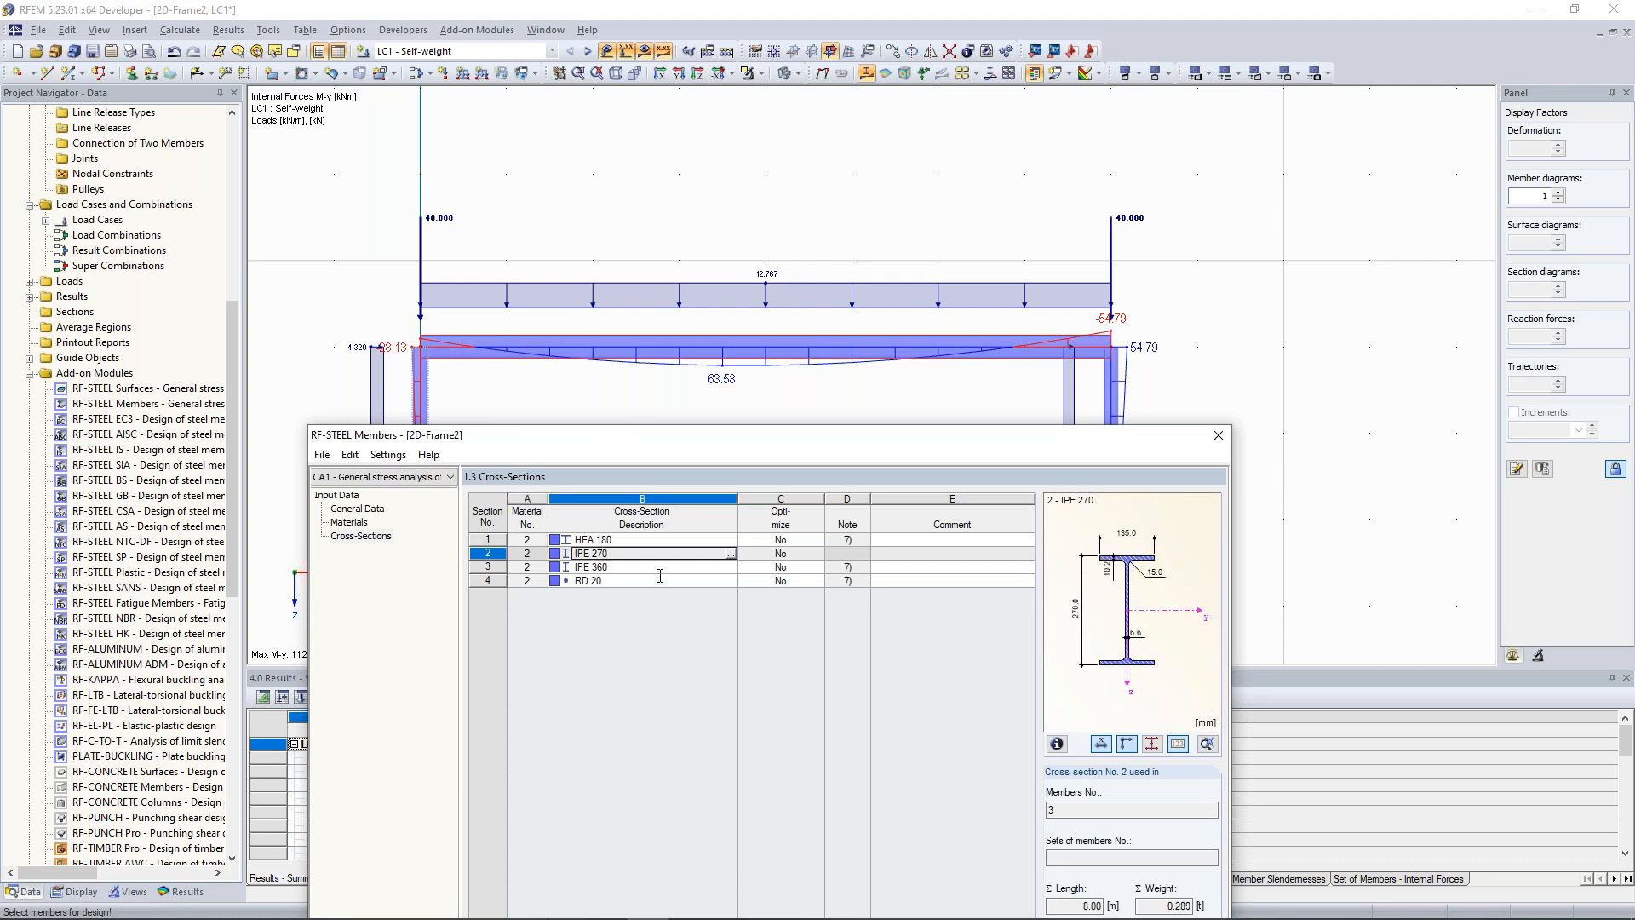
{"action": "left_click_drag", "start_coordinate": [705, 447], "coordinate": [704, 101]}
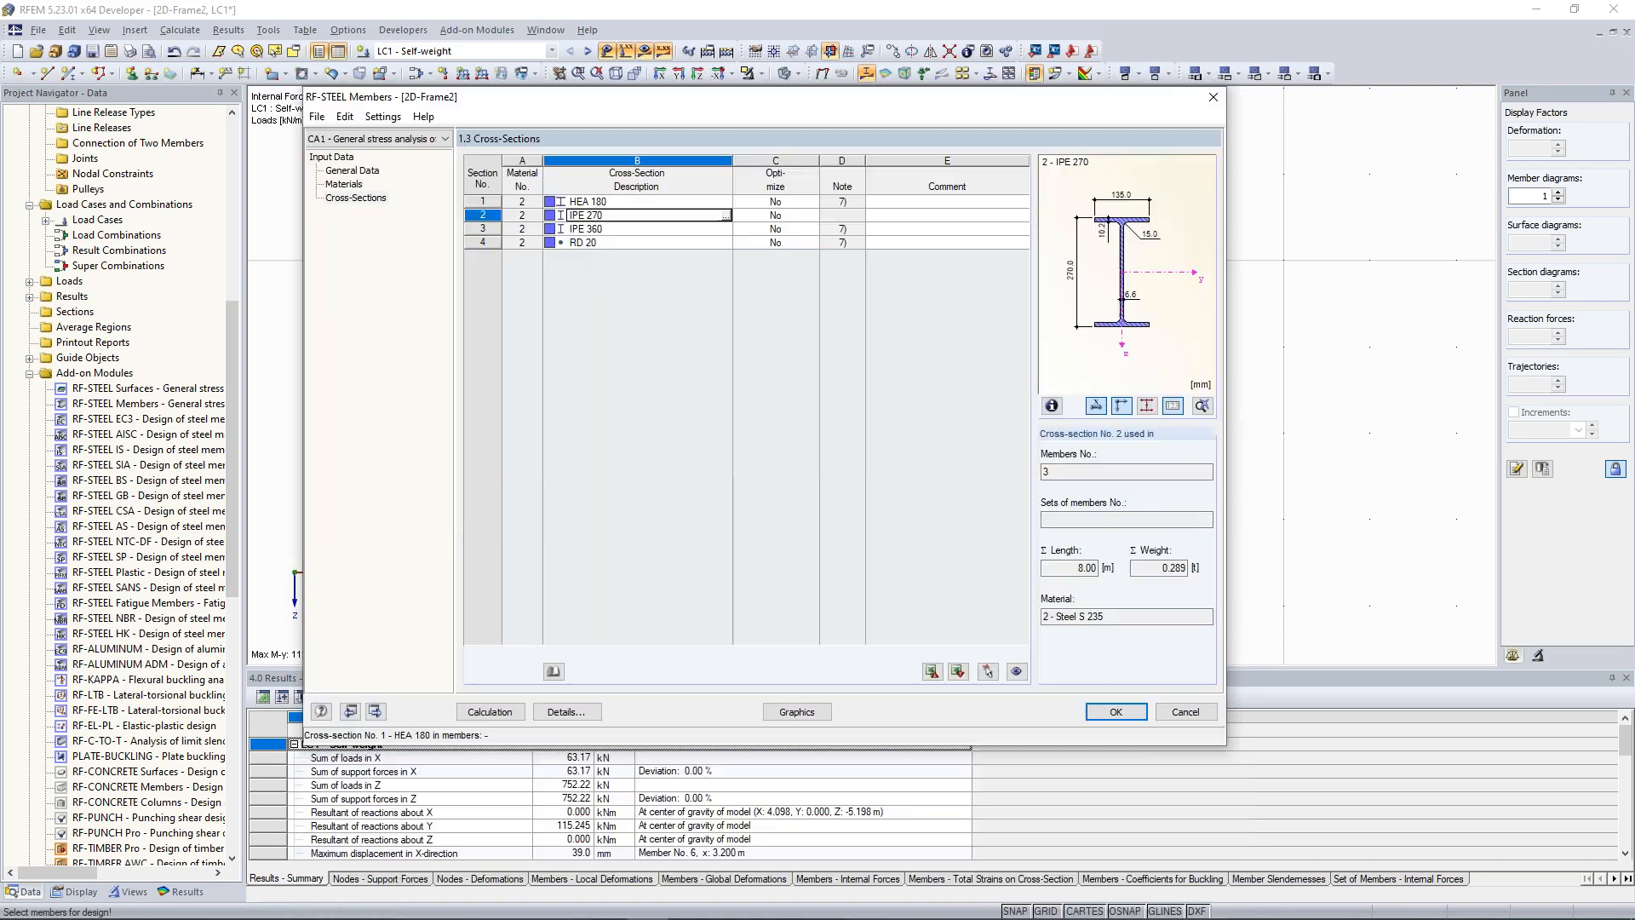
{"action": "left_click", "coordinate": [490, 712]}
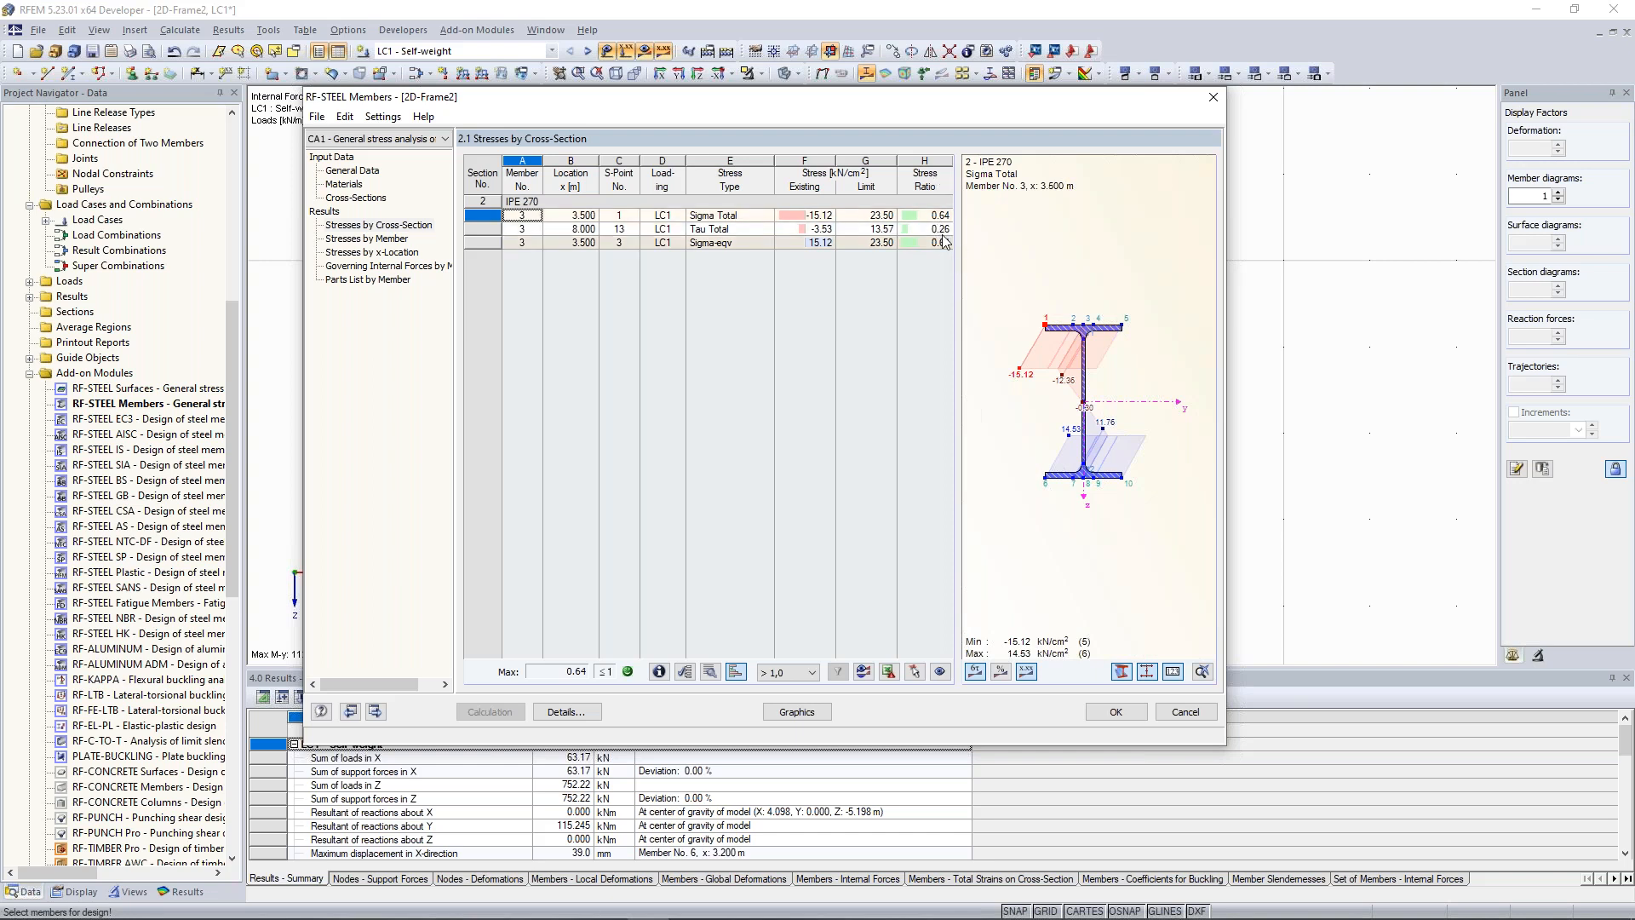
Set the IPE 270 cross-section of member 3 to be optimized from the current row and recalculate the stress analysis
{"action": "left_click_drag", "start_coordinate": [928, 107], "coordinate": [959, 190]}
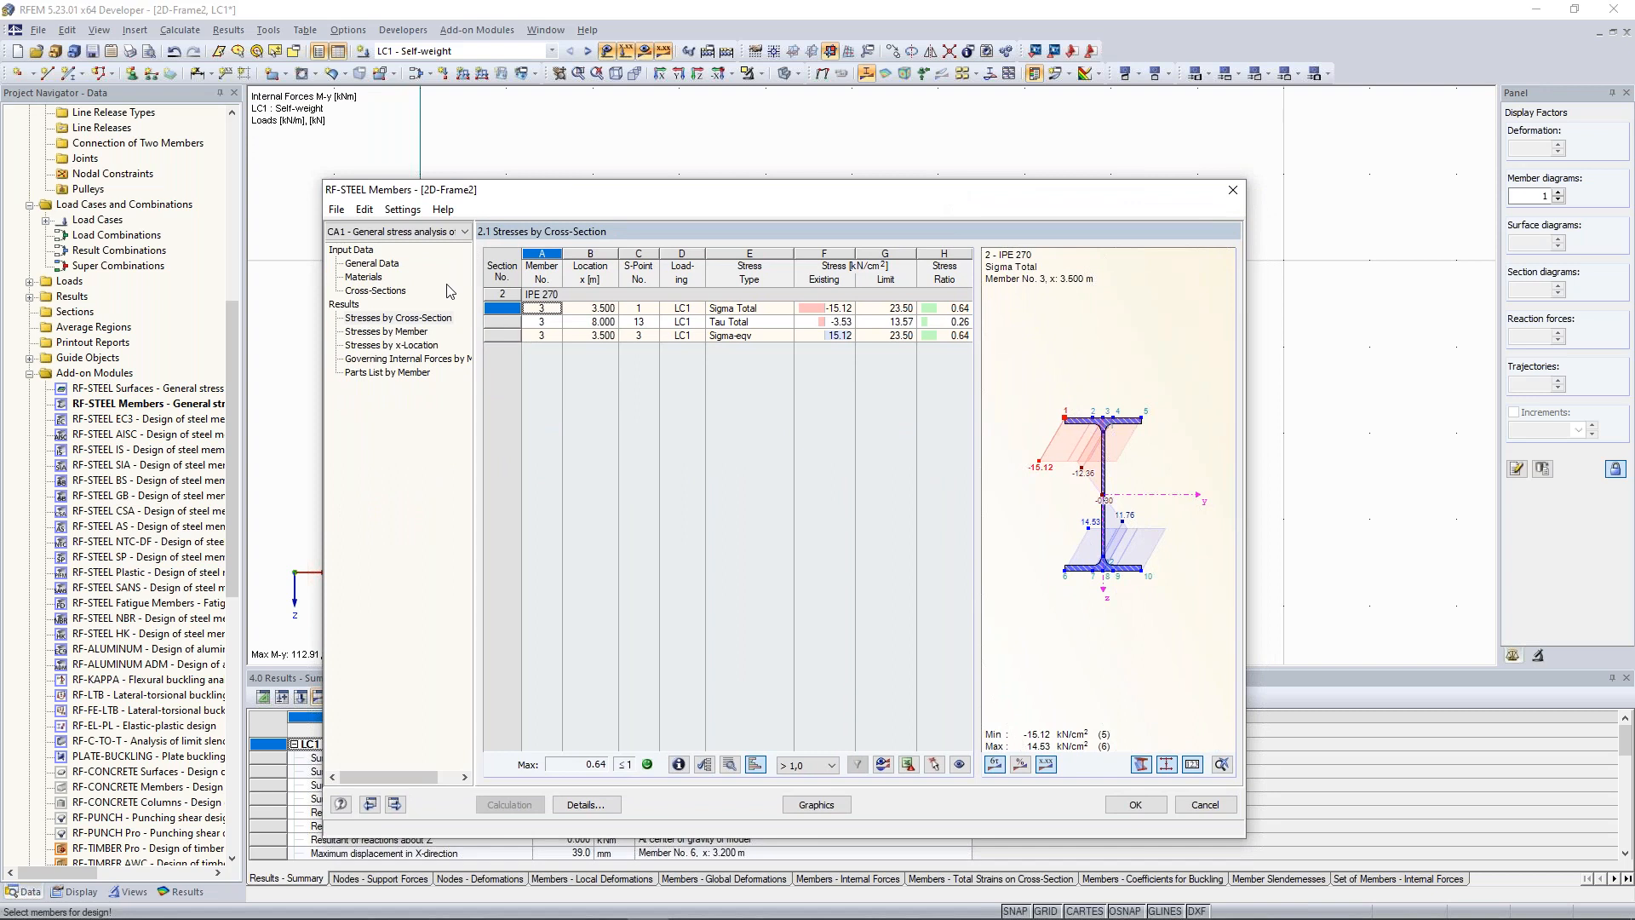
{"action": "left_click", "coordinate": [379, 290]}
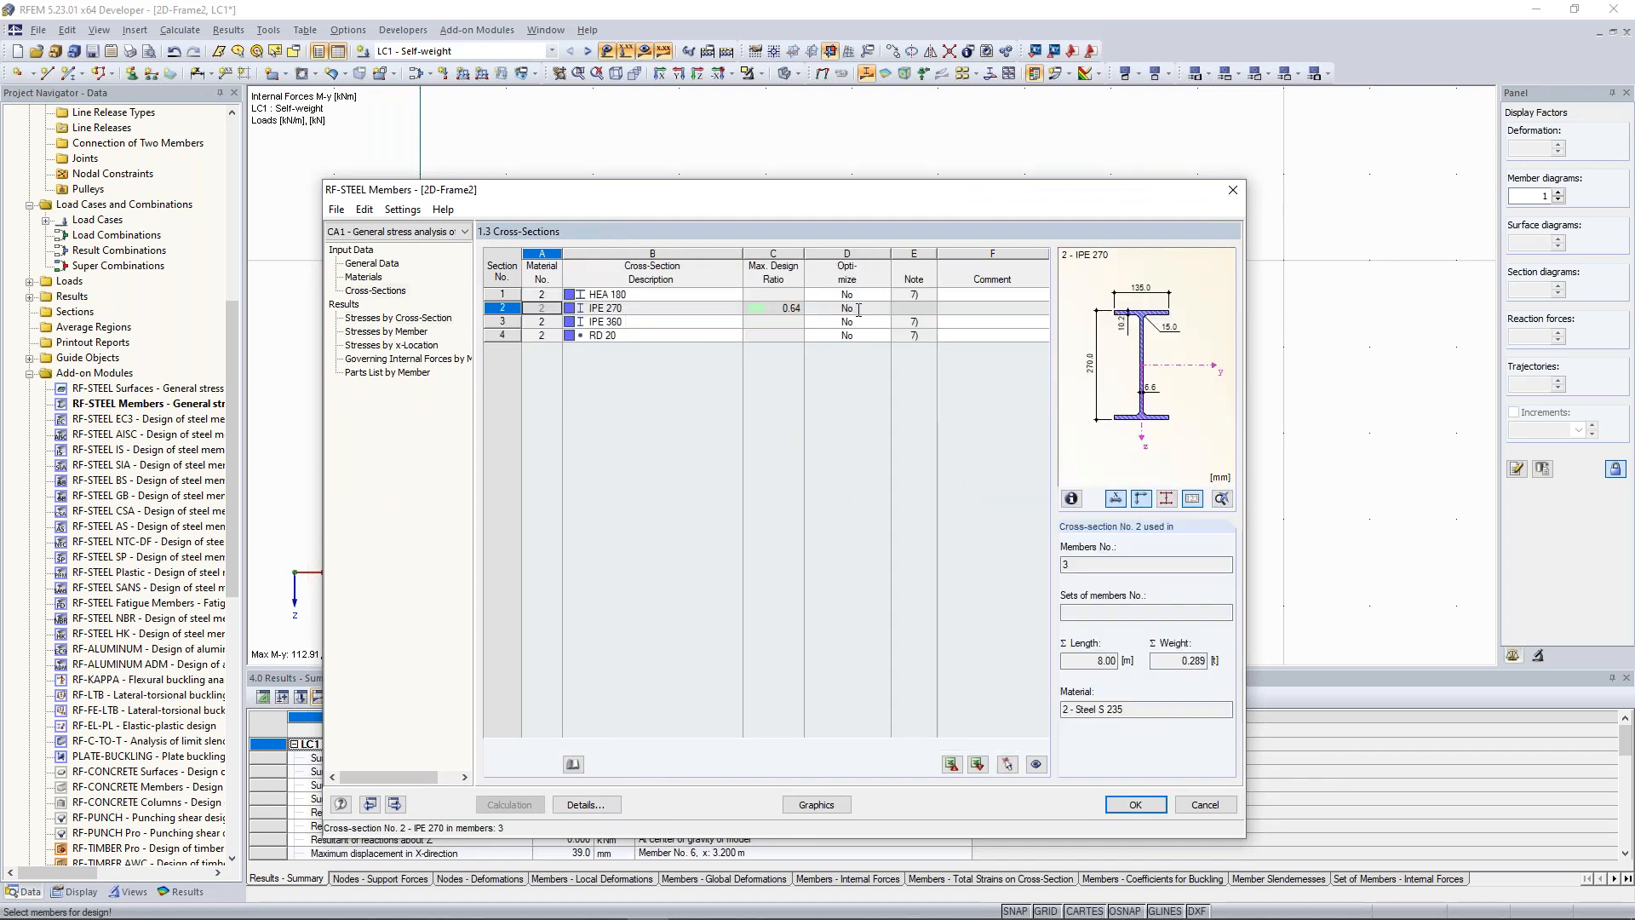
{"action": "left_click", "coordinate": [859, 309]}
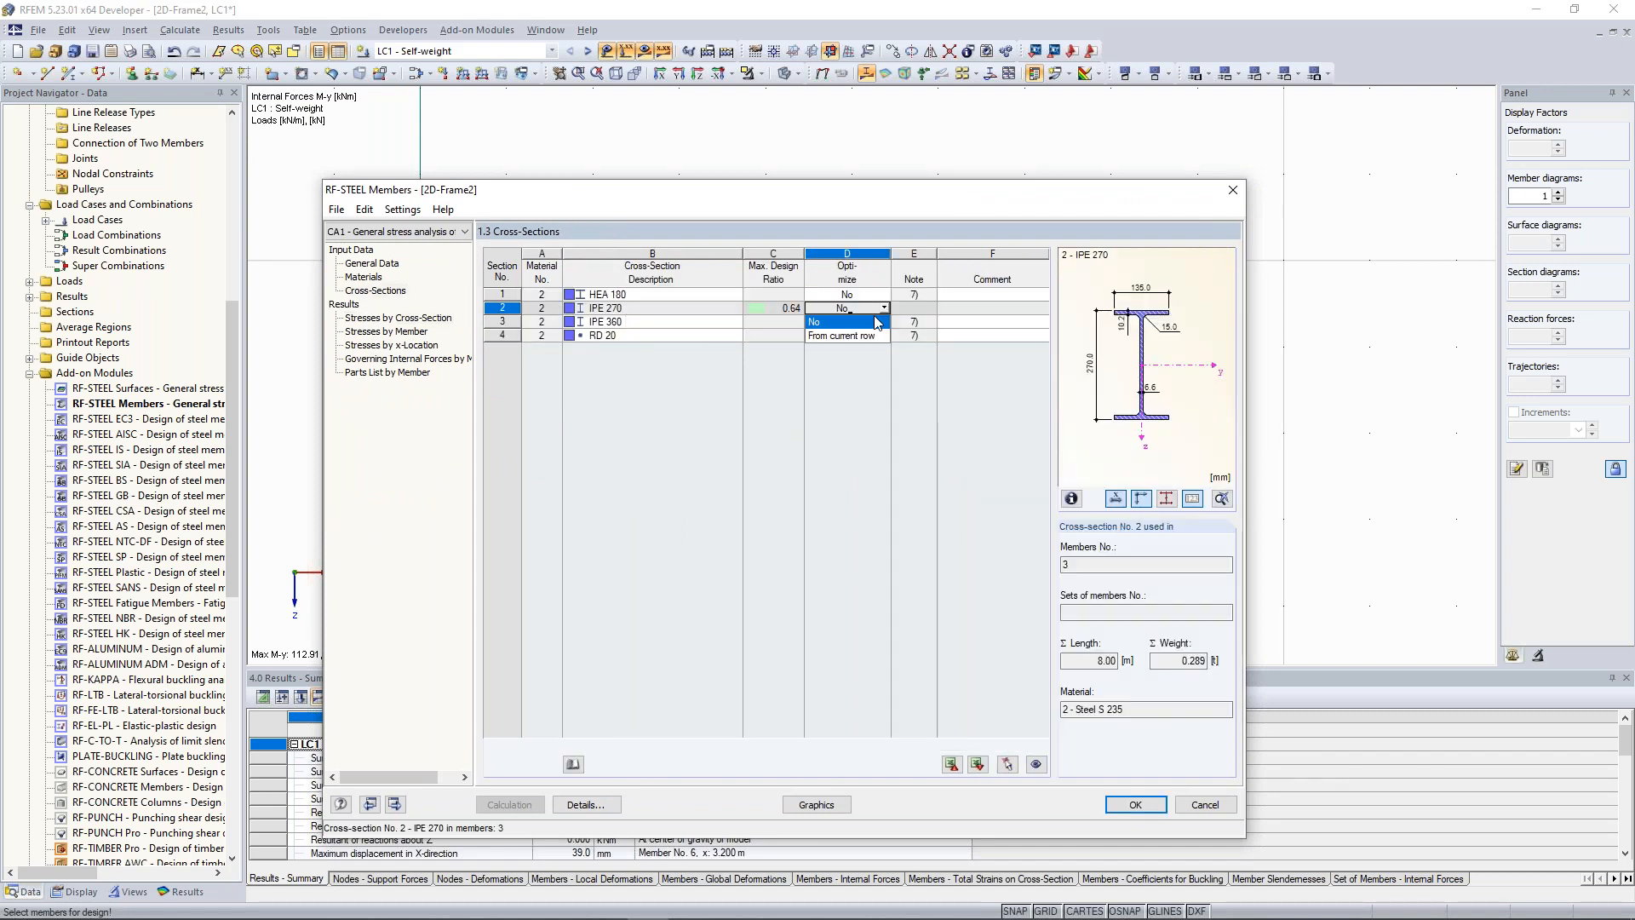
{"action": "left_click", "coordinate": [848, 335]}
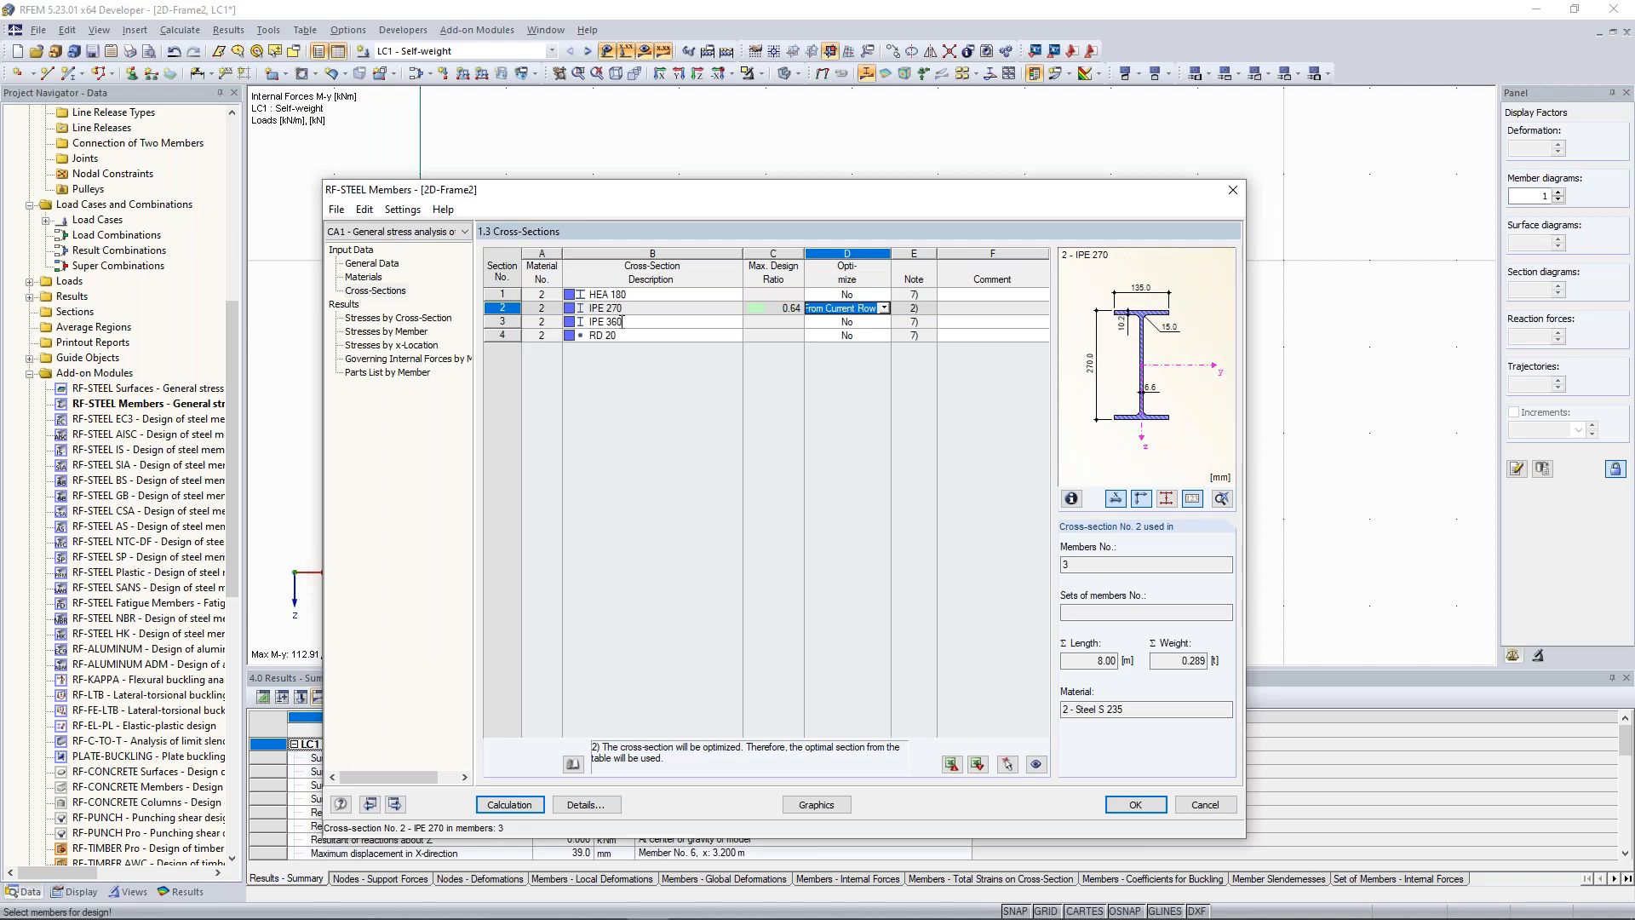
{"action": "left_click", "coordinate": [510, 804]}
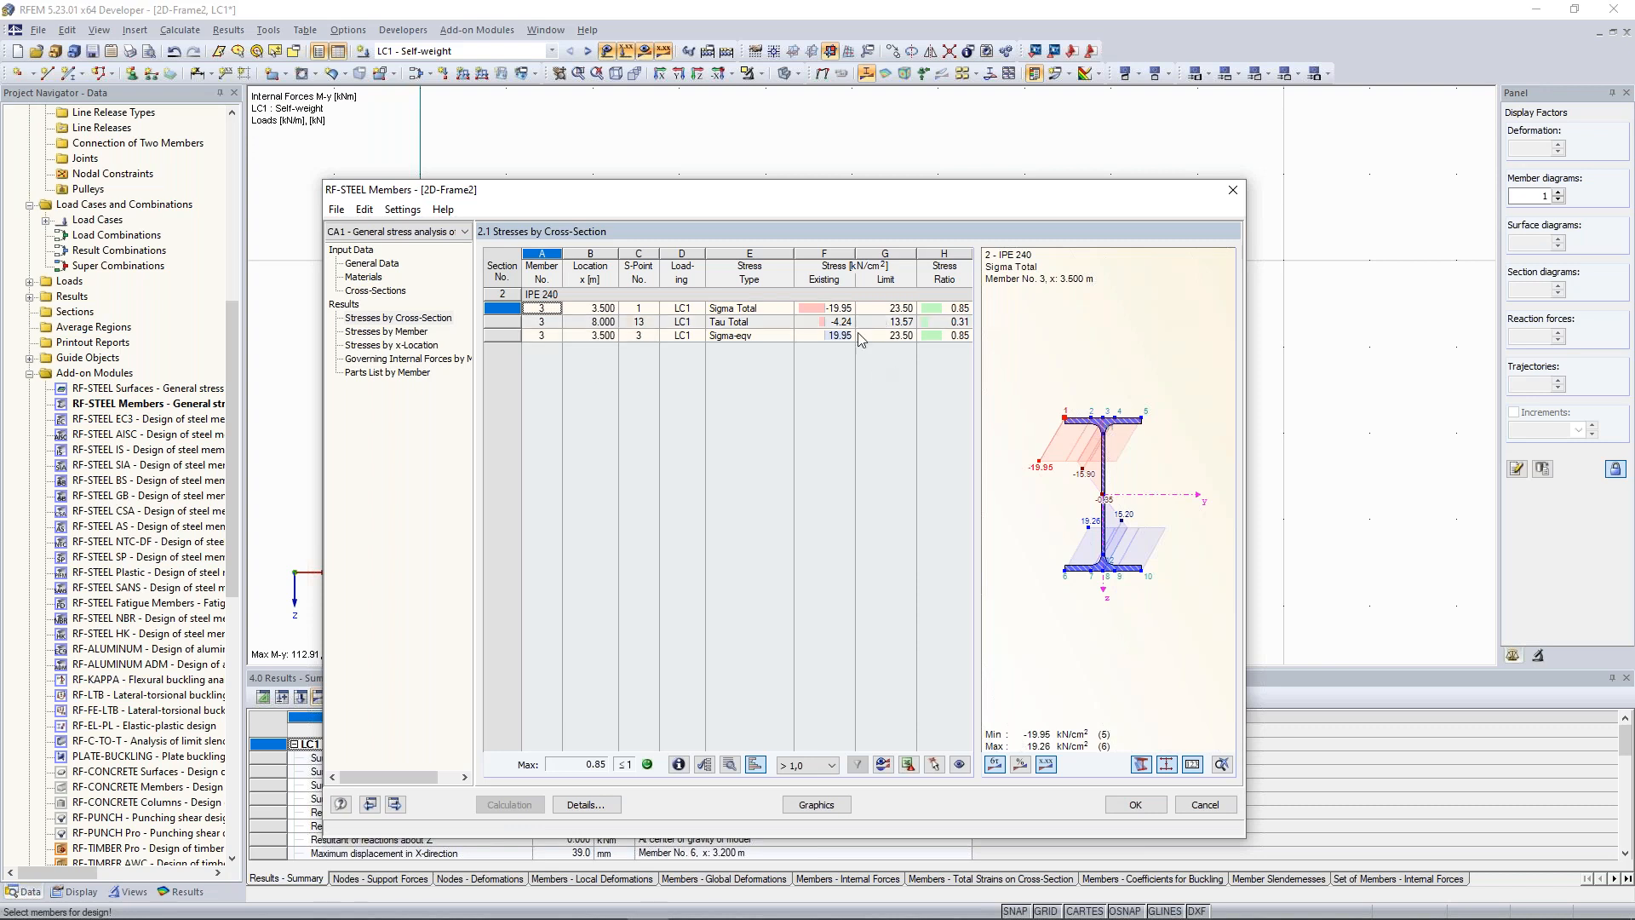
Compare the optimized cross-section of member 3 with the one in the RFEM model and close the stress analysis module
{"action": "left_click_drag", "start_coordinate": [865, 193], "coordinate": [868, 122]}
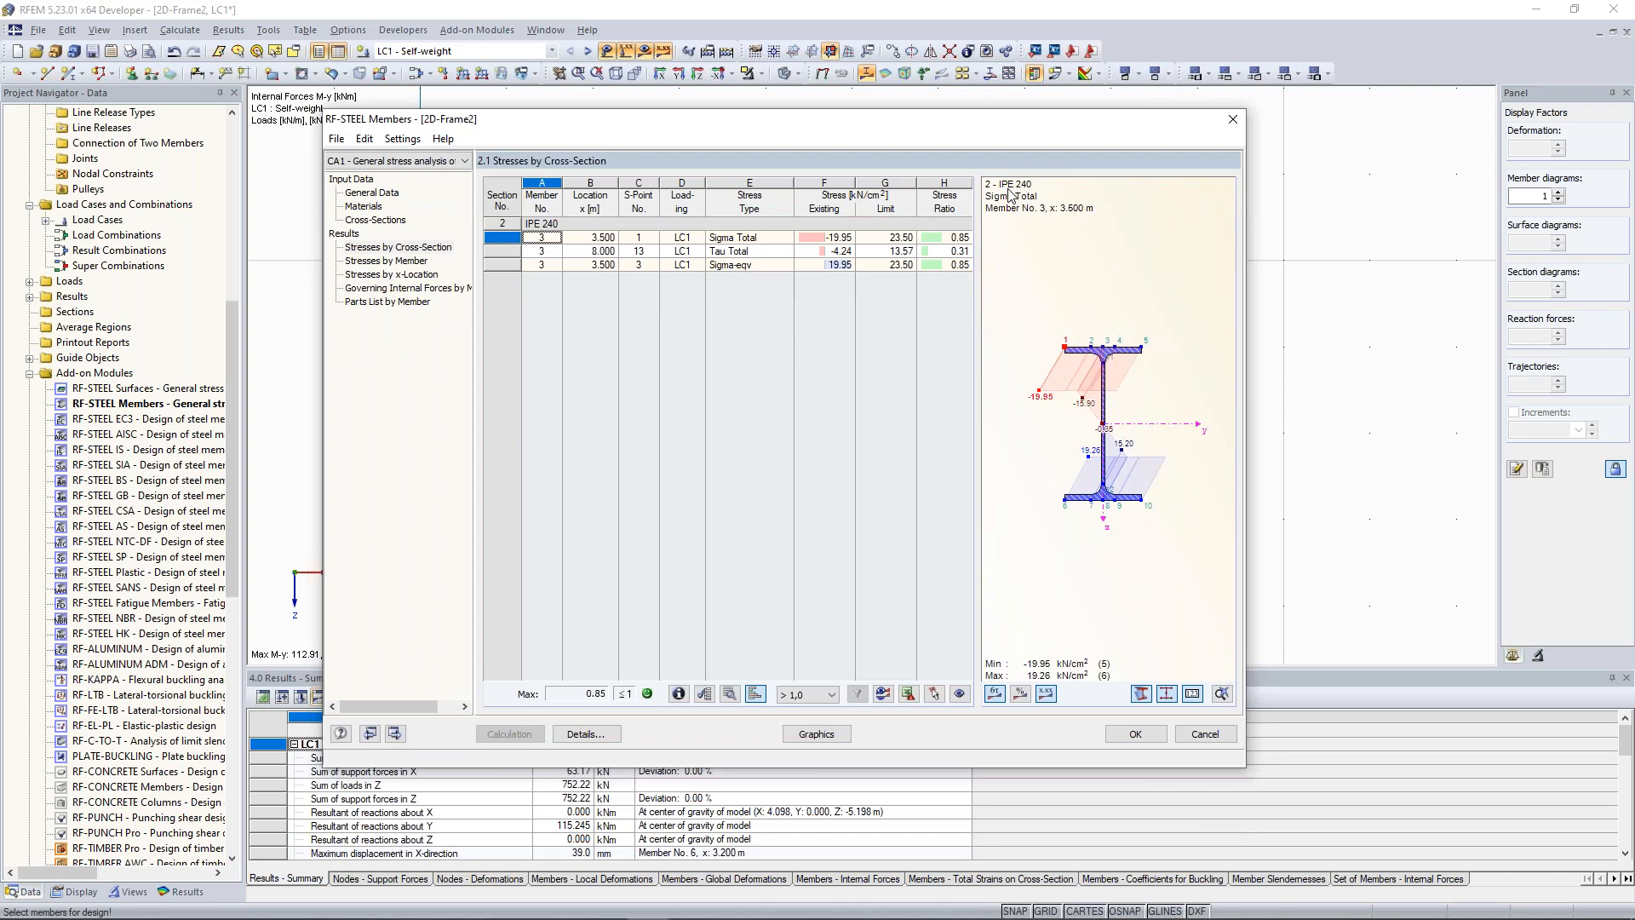
{"action": "left_click", "coordinate": [372, 219]}
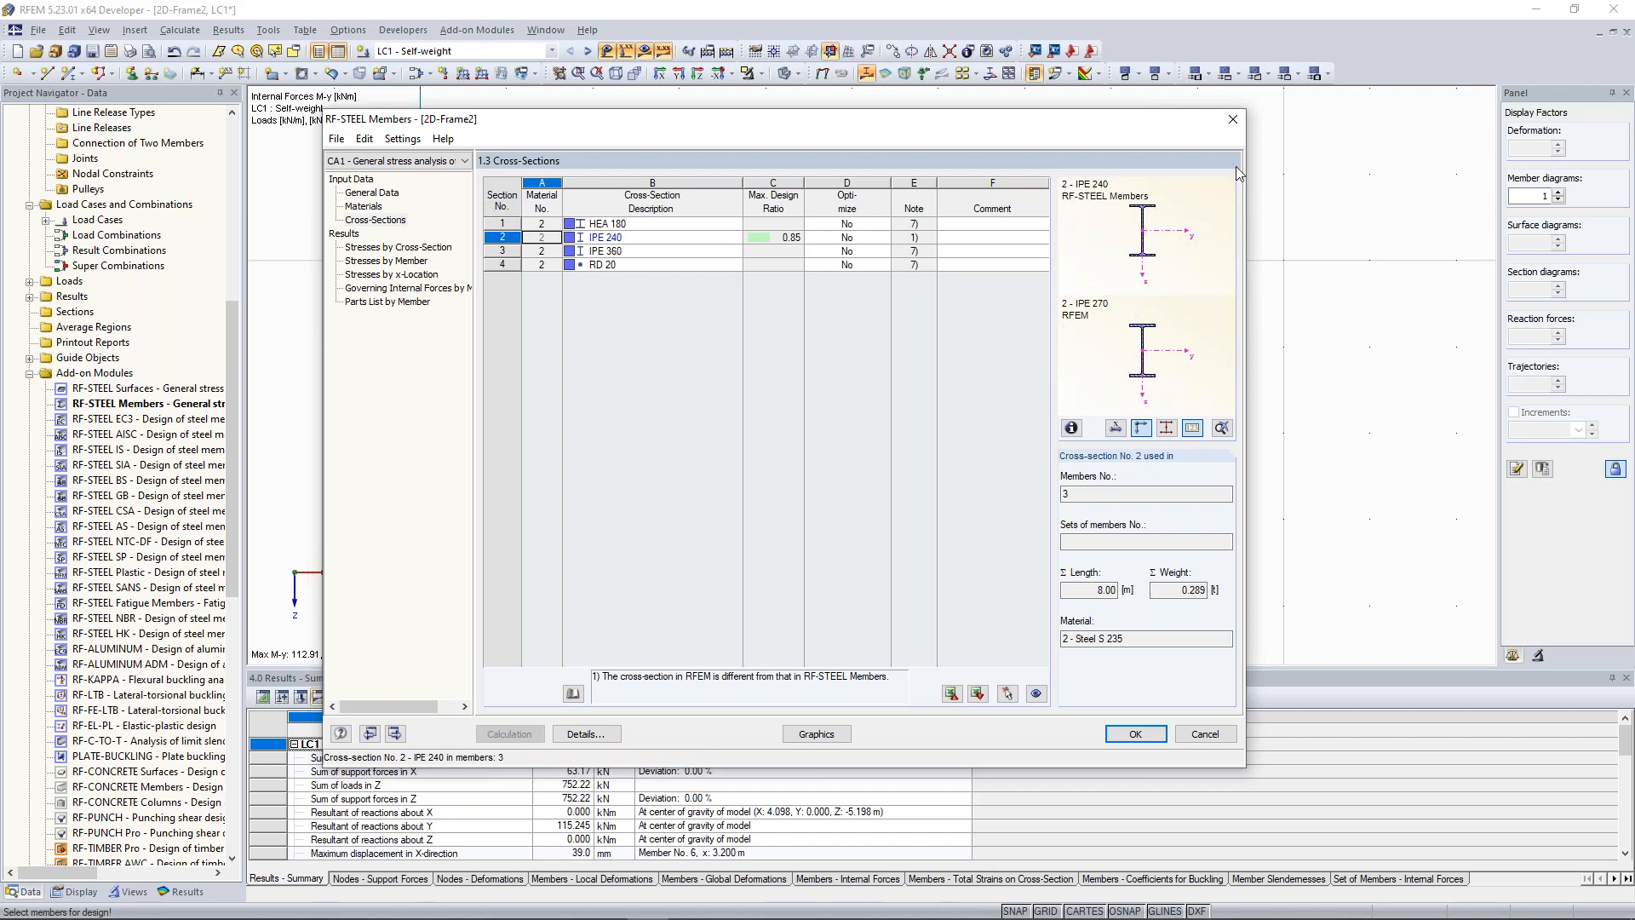
{"action": "left_click", "coordinate": [1231, 120]}
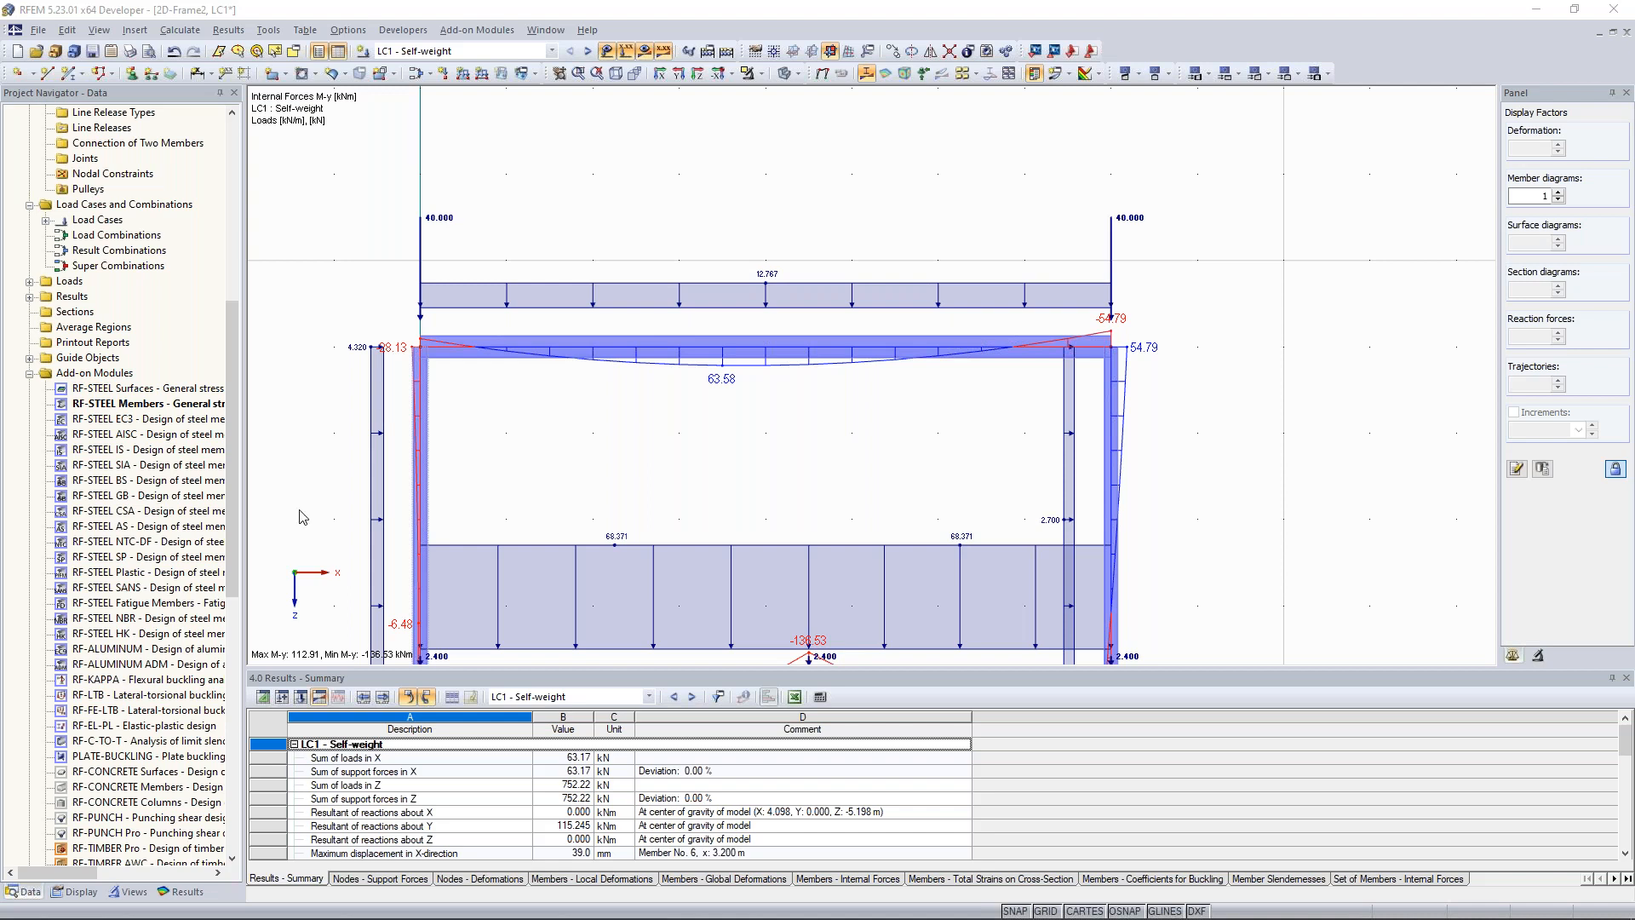
Try the Null member type in the properties of the middle column and discard the change
{"action": "scroll", "coordinate": [1013, 470], "scroll_direction": "down", "scroll_amount": 2}
{"action": "middle_click_drag", "start_coordinate": [843, 466], "coordinate": [863, 275]}
{"action": "scroll", "coordinate": [863, 275], "scroll_direction": "down", "scroll_amount": 2}
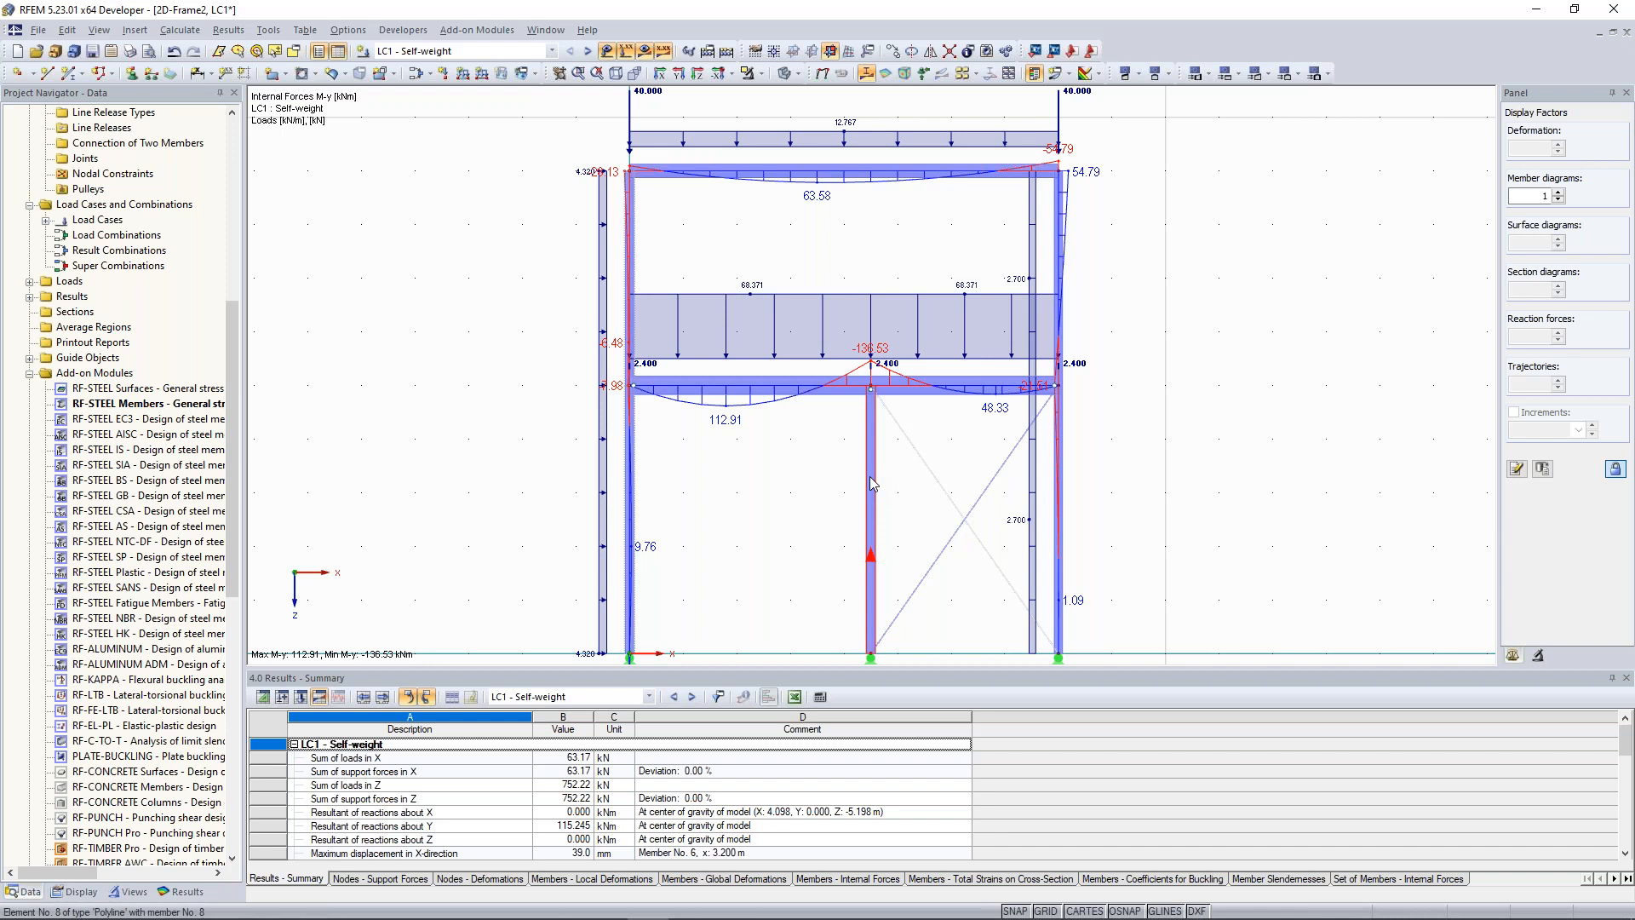
{"action": "double_click", "coordinate": [910, 594]}
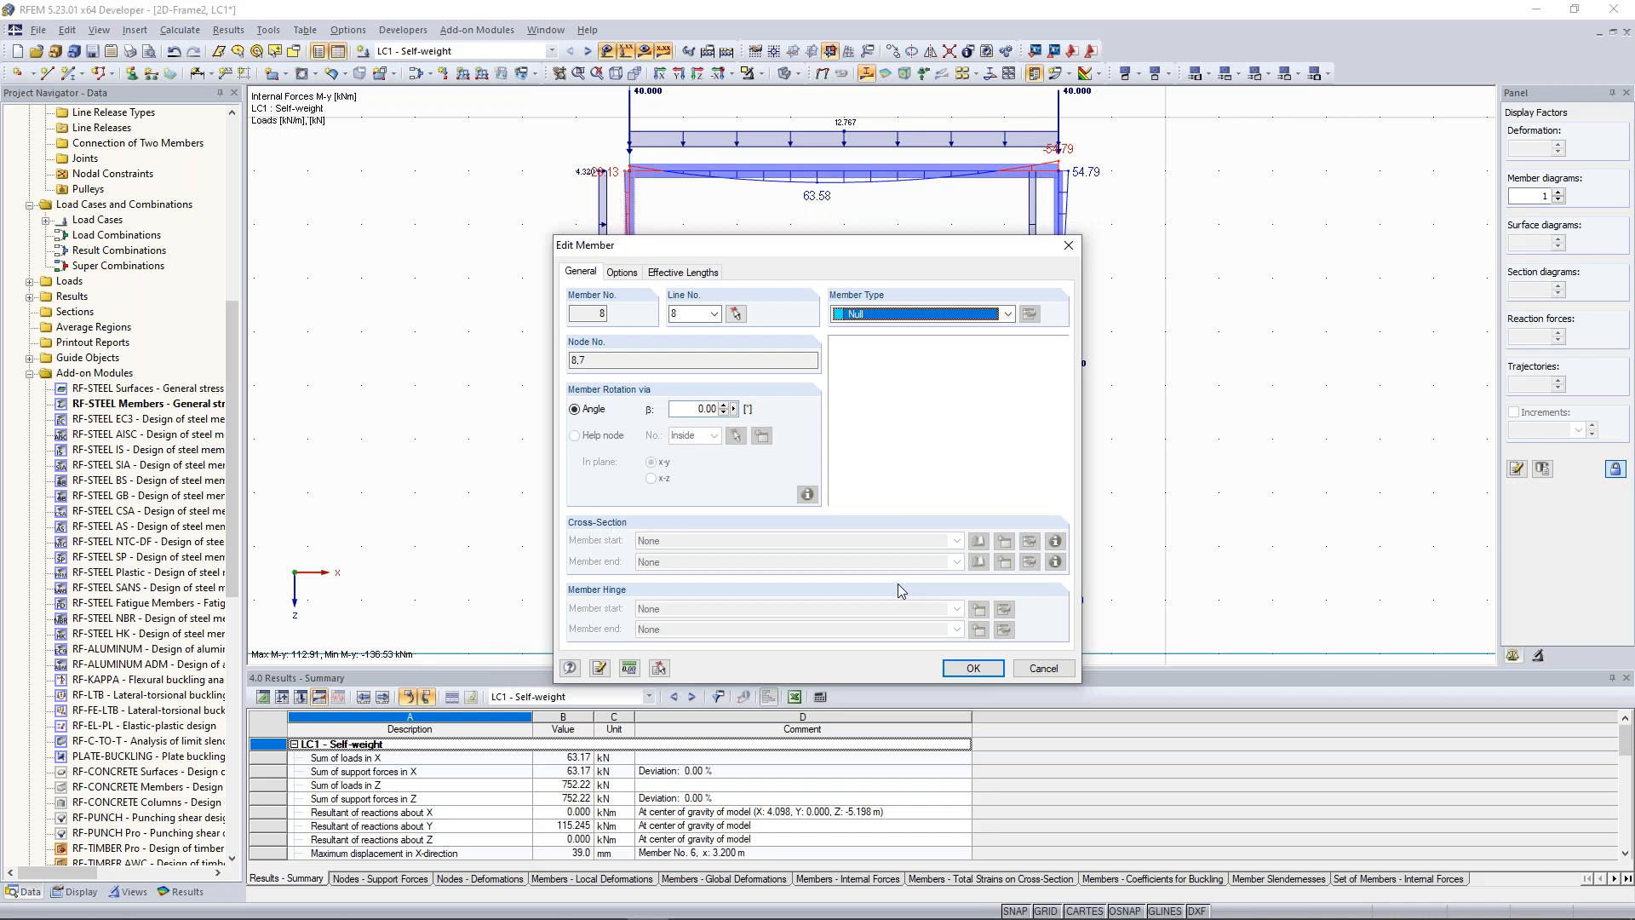
{"action": "left_click_drag", "start_coordinate": [818, 252], "coordinate": [299, 134]}
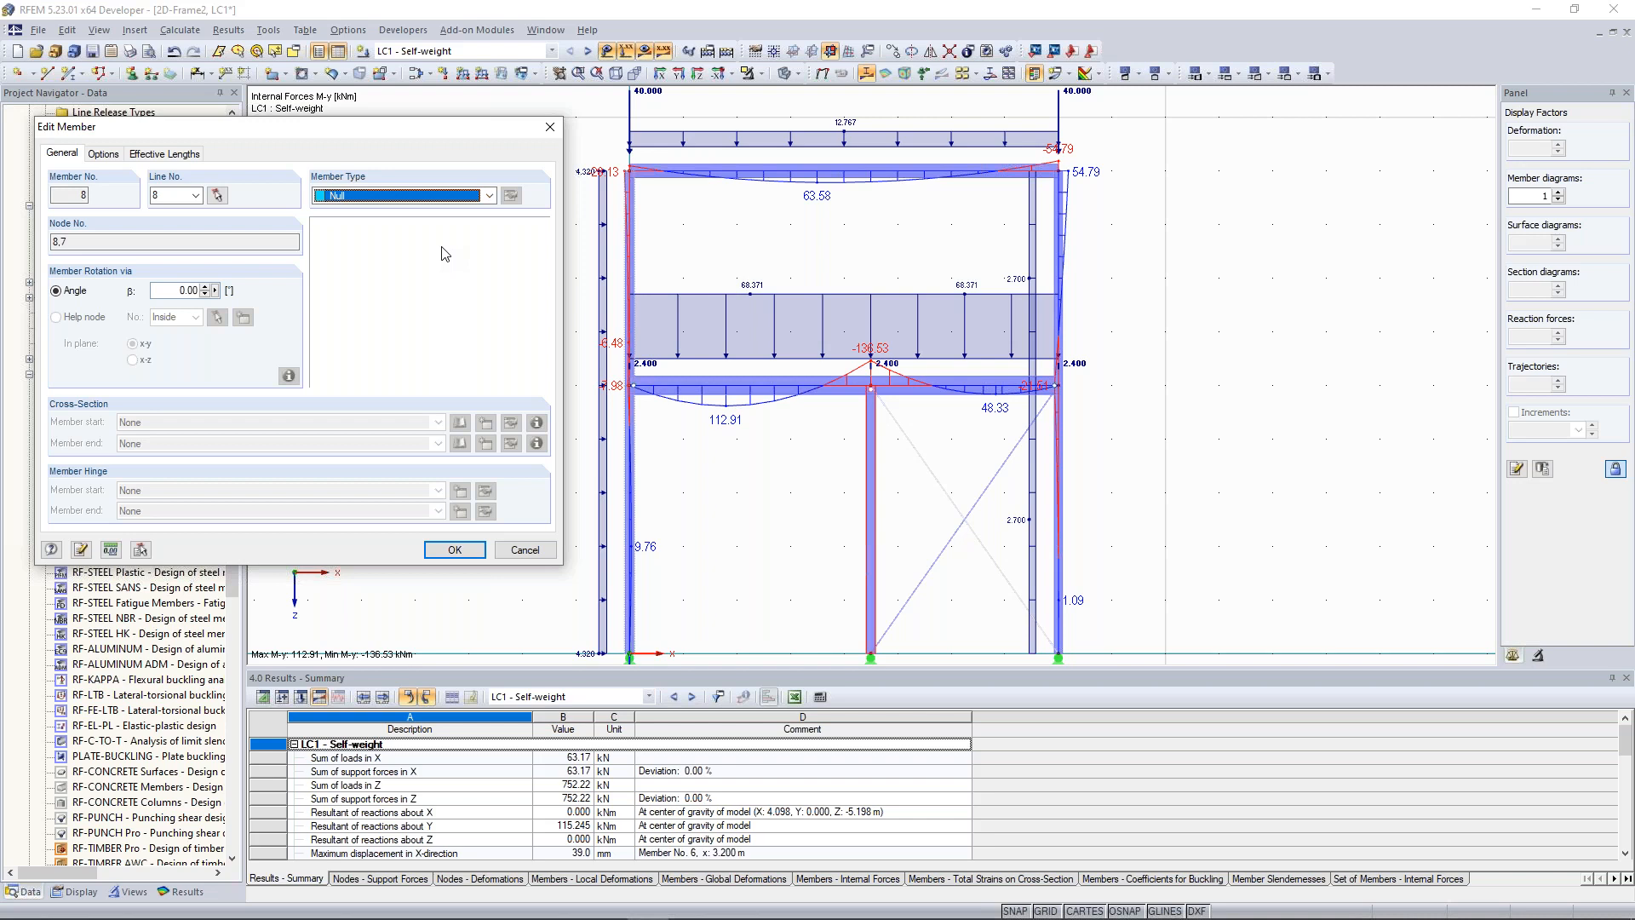
{"action": "left_click", "coordinate": [550, 126]}
Add a single-line member of type Null between the bases of the left and middle columns
{"action": "scroll", "coordinate": [914, 443], "scroll_direction": "down", "scroll_amount": 1}
{"action": "middle_click_drag", "start_coordinate": [1075, 430], "coordinate": [1015, 340]}
{"action": "scroll", "coordinate": [767, 482], "scroll_direction": "up", "scroll_amount": 1}
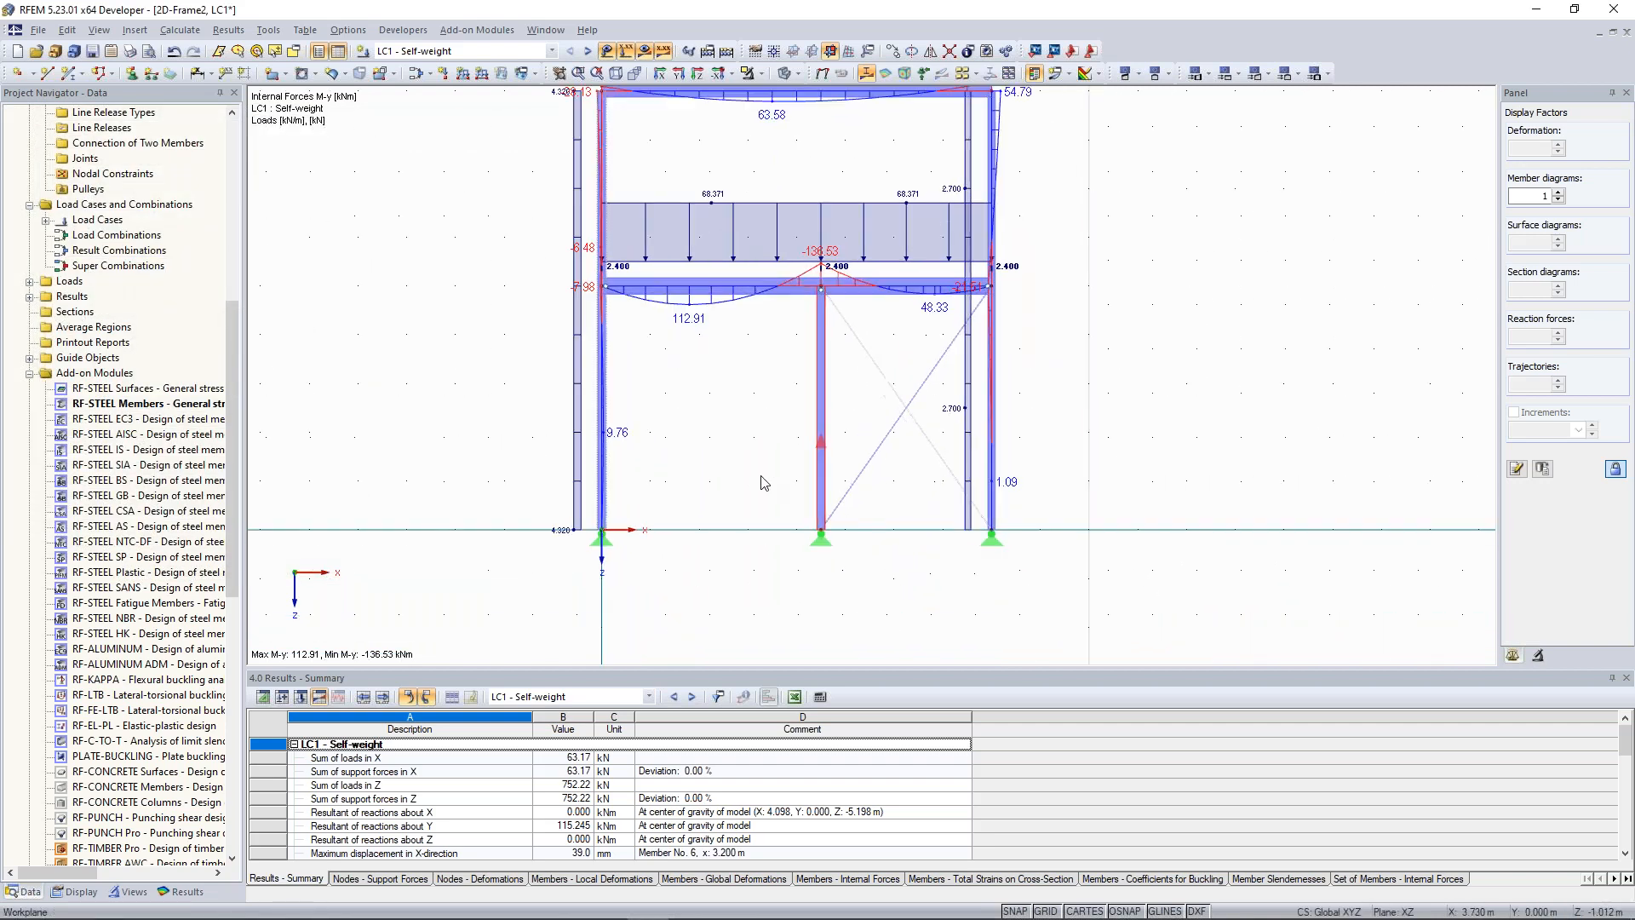
{"action": "left_click", "coordinate": [69, 73]}
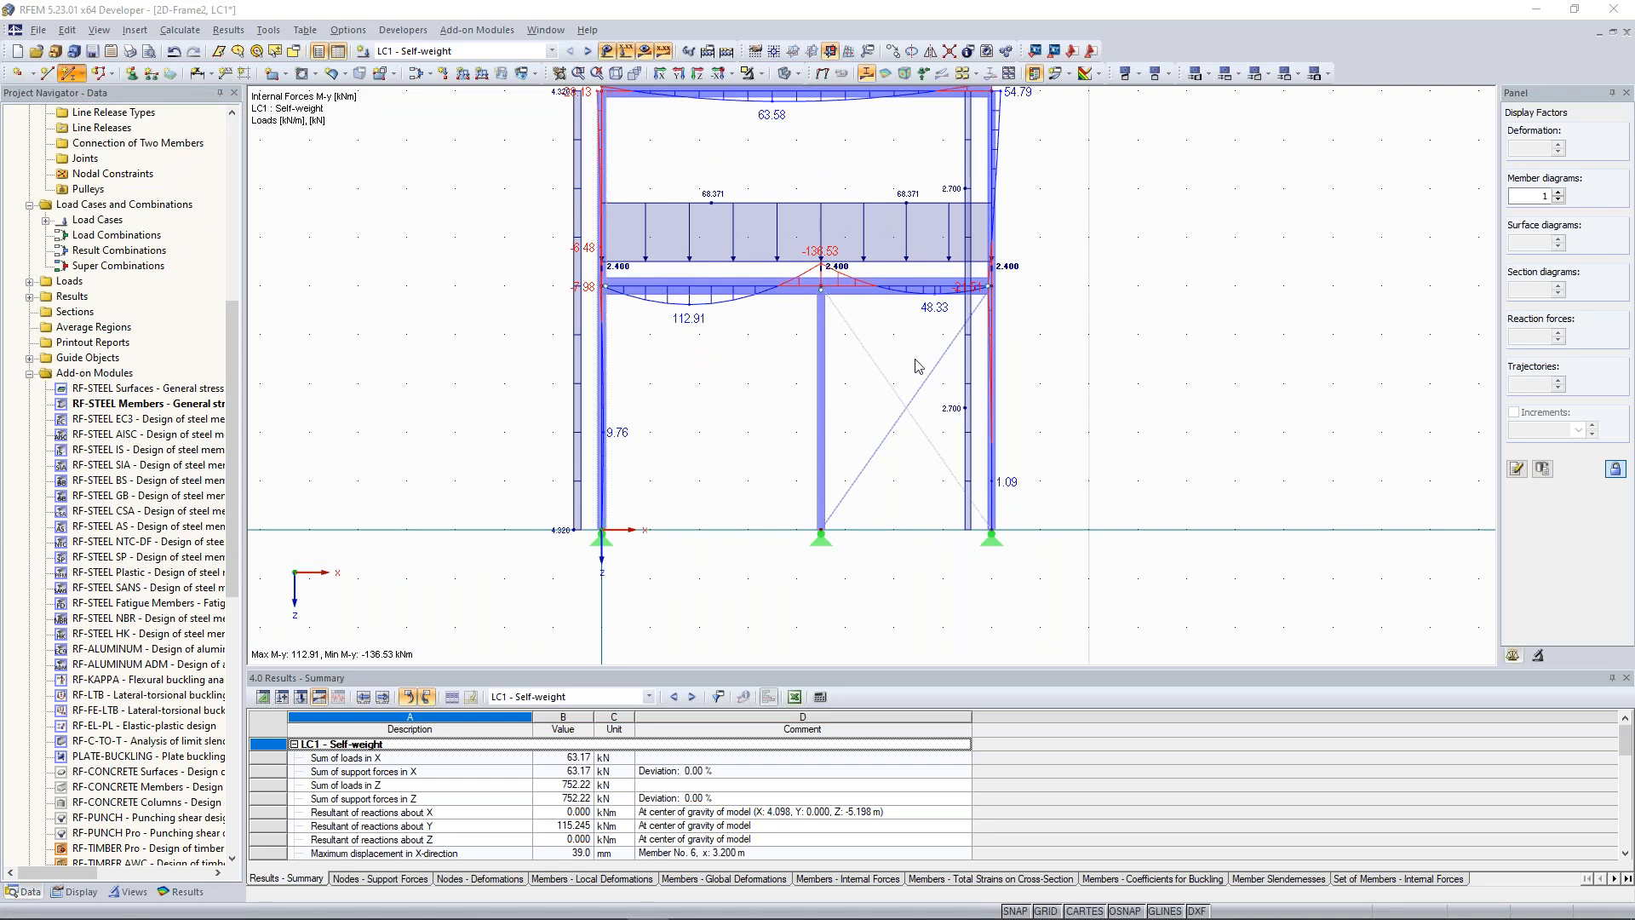
{"action": "left_click", "coordinate": [954, 314]}
{"action": "left_click", "coordinate": [937, 588]}
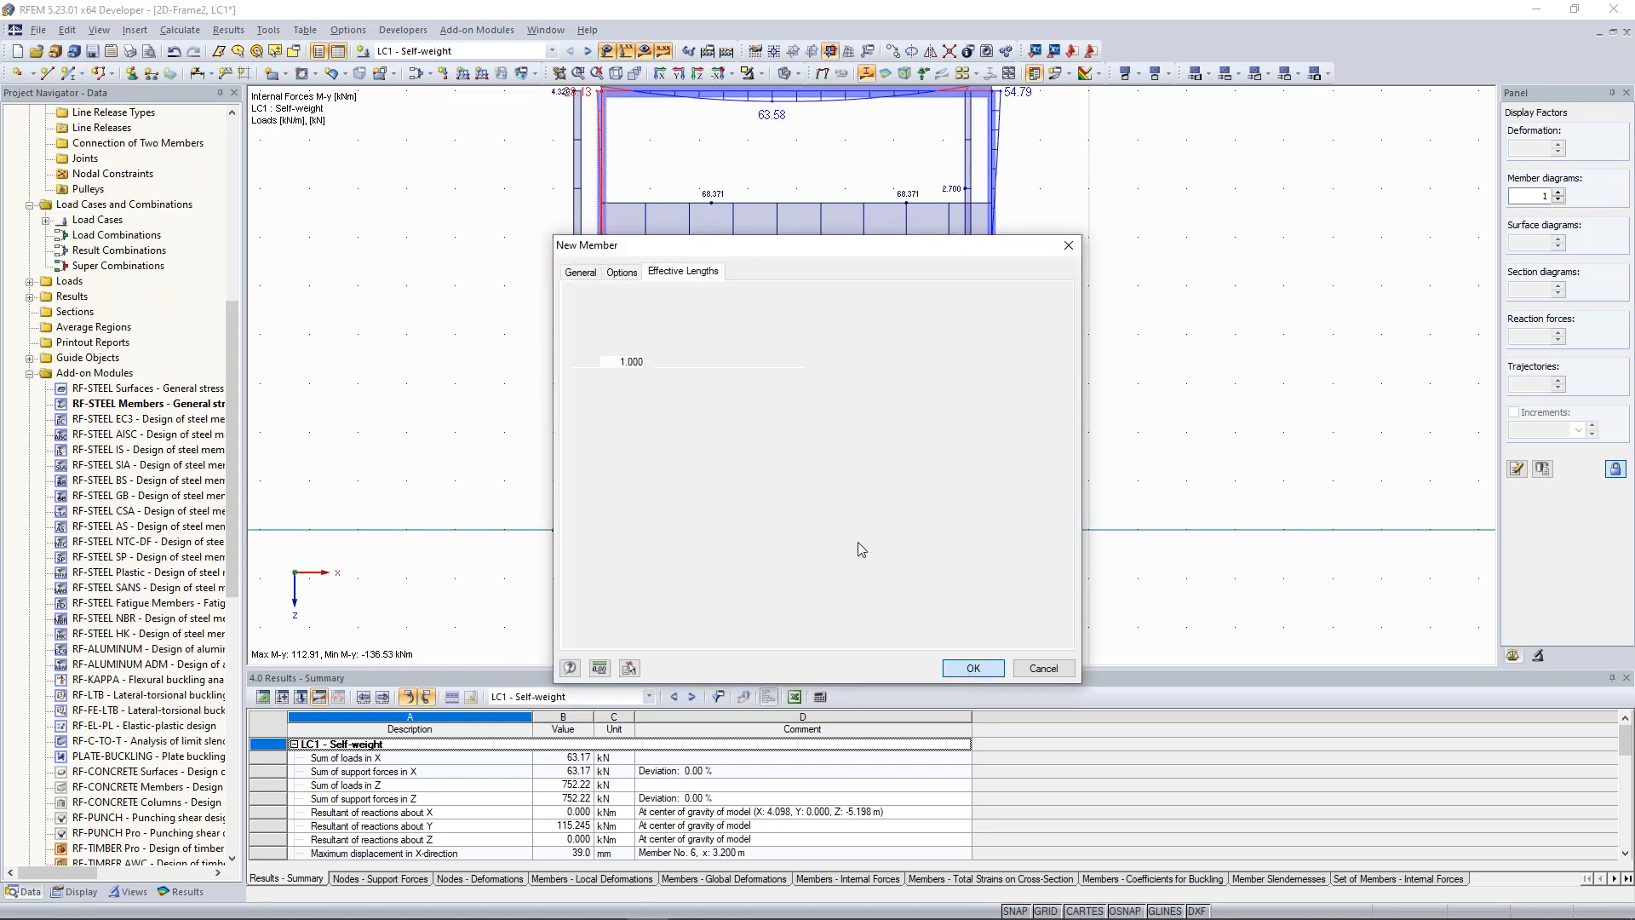
{"action": "key", "text": "Return"}
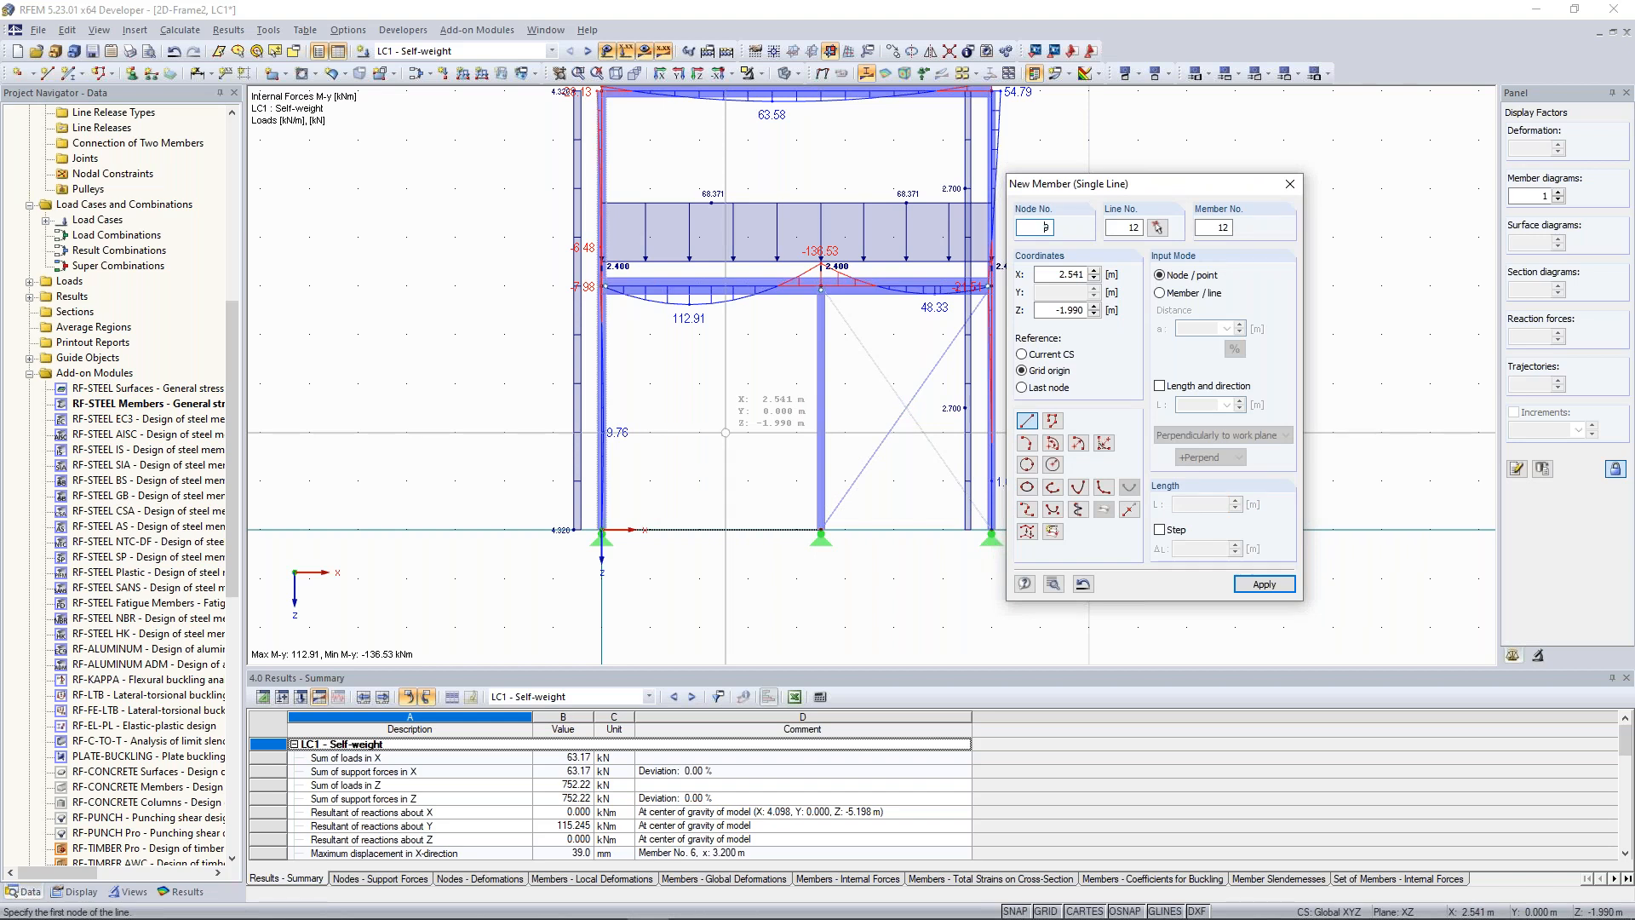
{"action": "key", "text": "Escape"}
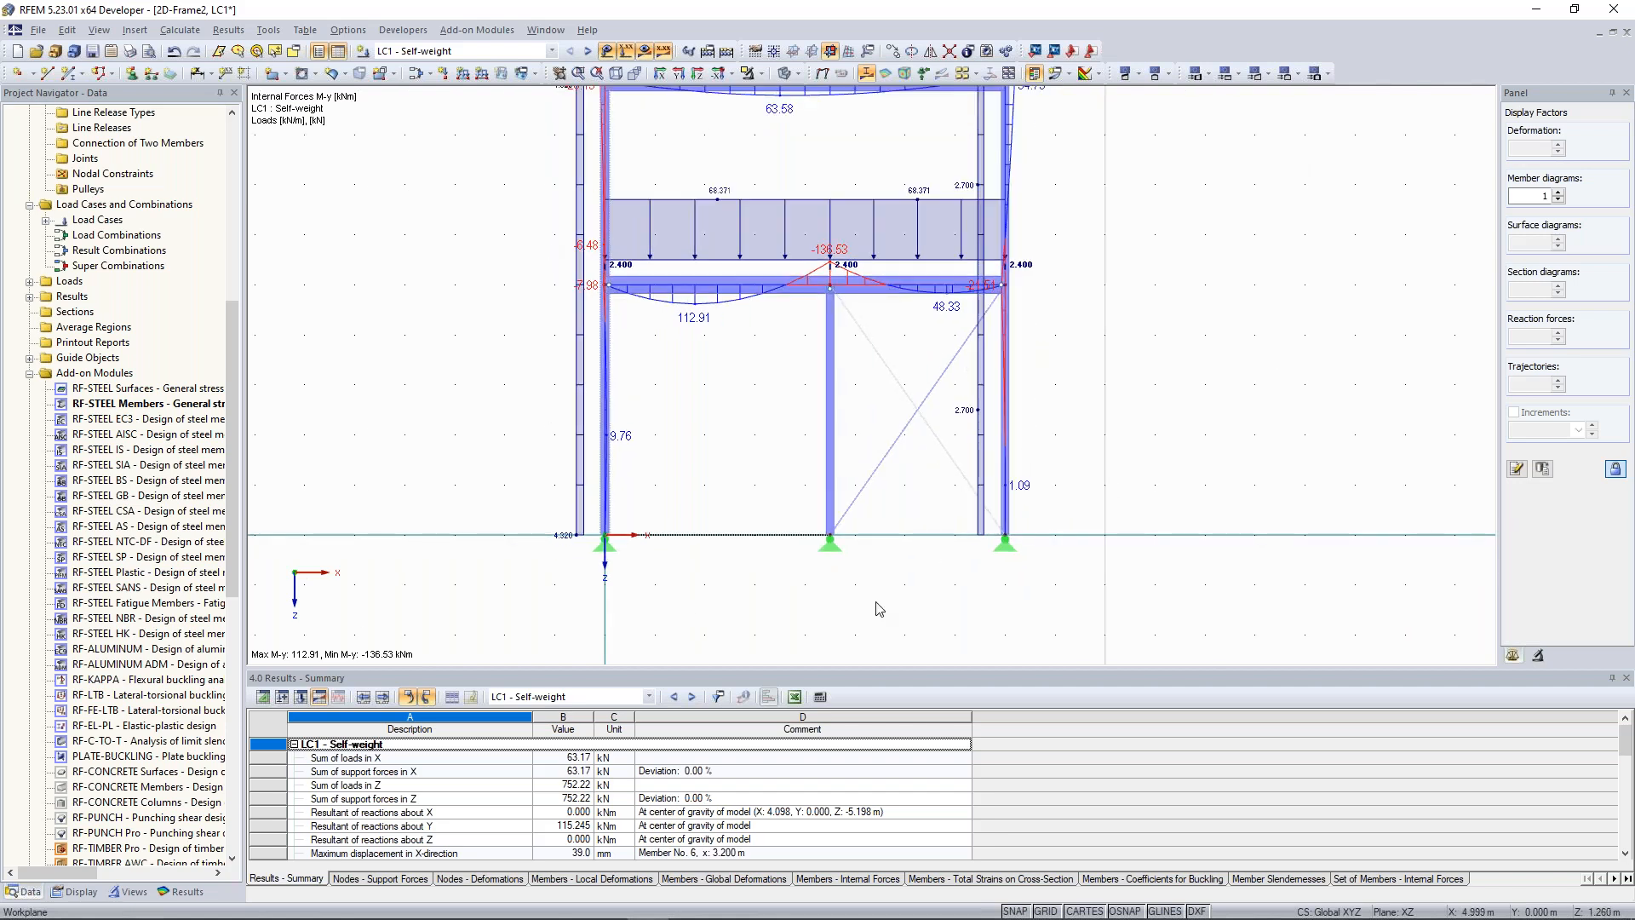
{"action": "left_click_drag", "start_coordinate": [876, 602], "coordinate": [876, 602]}
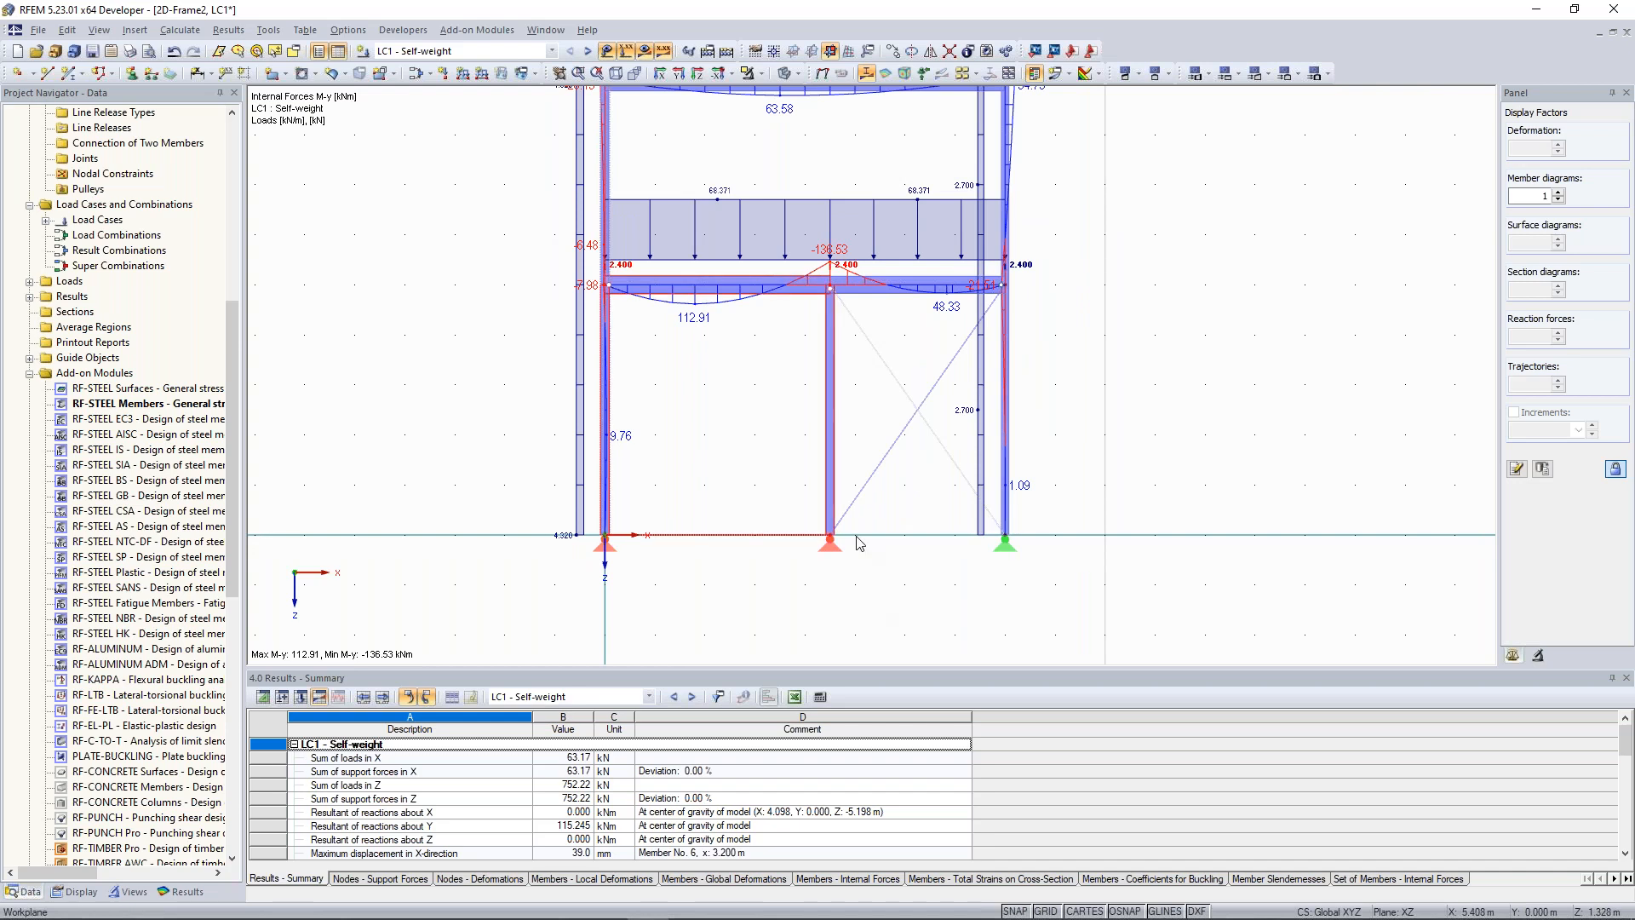
{"action": "left_click_drag", "start_coordinate": [857, 536], "coordinate": [523, 240]}
{"action": "left_click", "coordinate": [746, 481]}
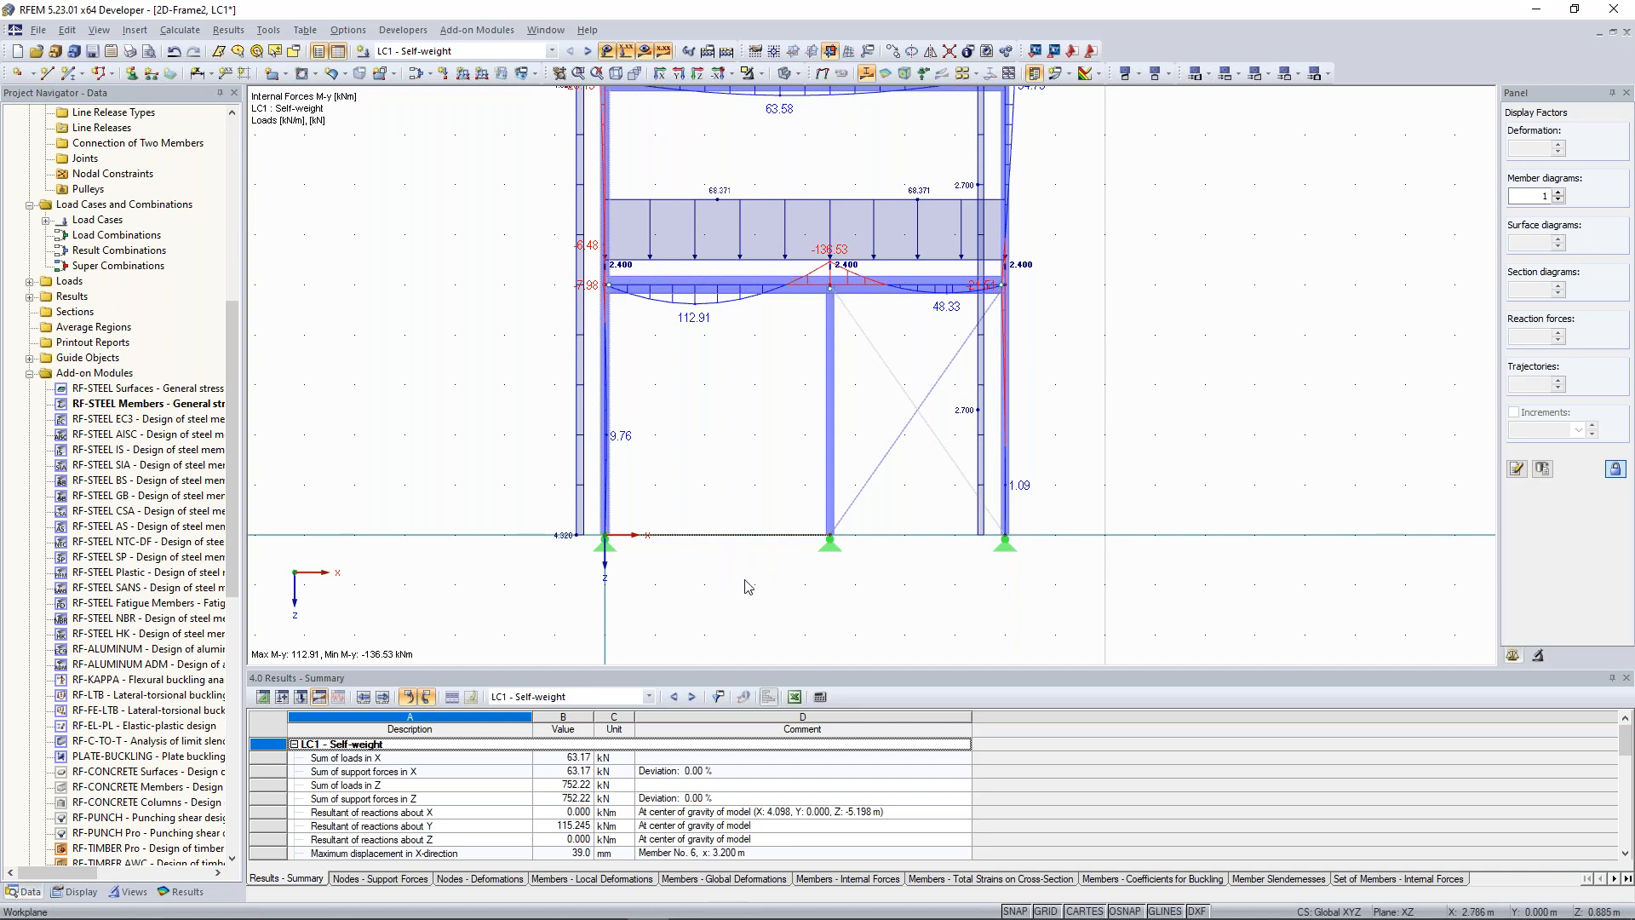
{"action": "scroll", "coordinate": [748, 586], "scroll_direction": "up", "scroll_amount": 1}
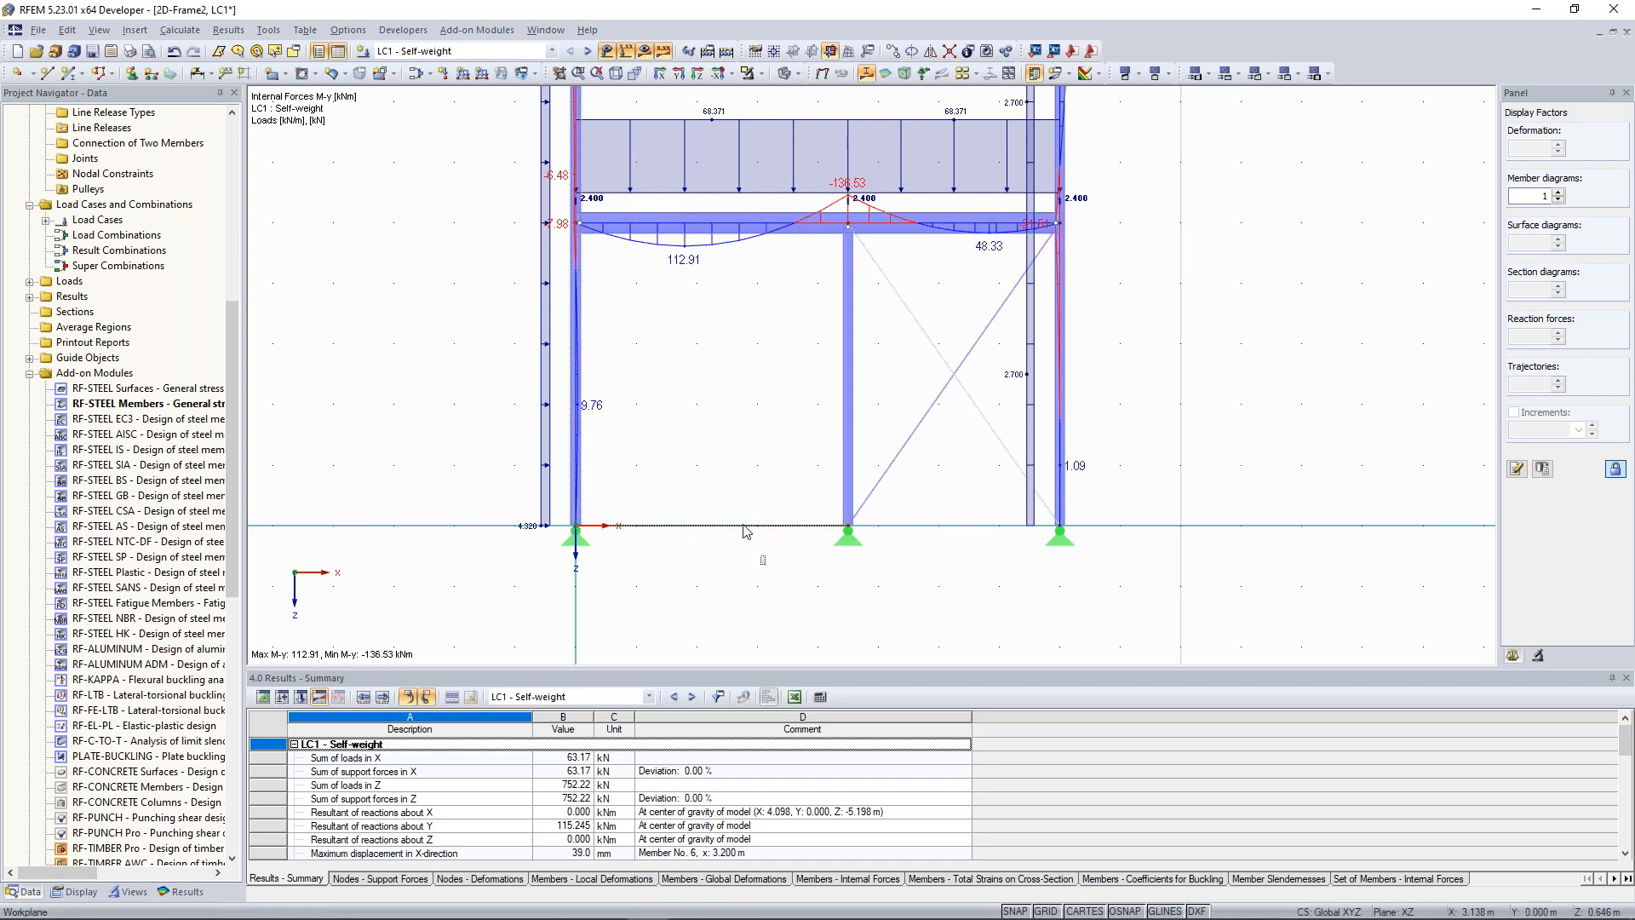
{"action": "scroll", "coordinate": [720, 492], "scroll_direction": "down", "scroll_amount": 1}
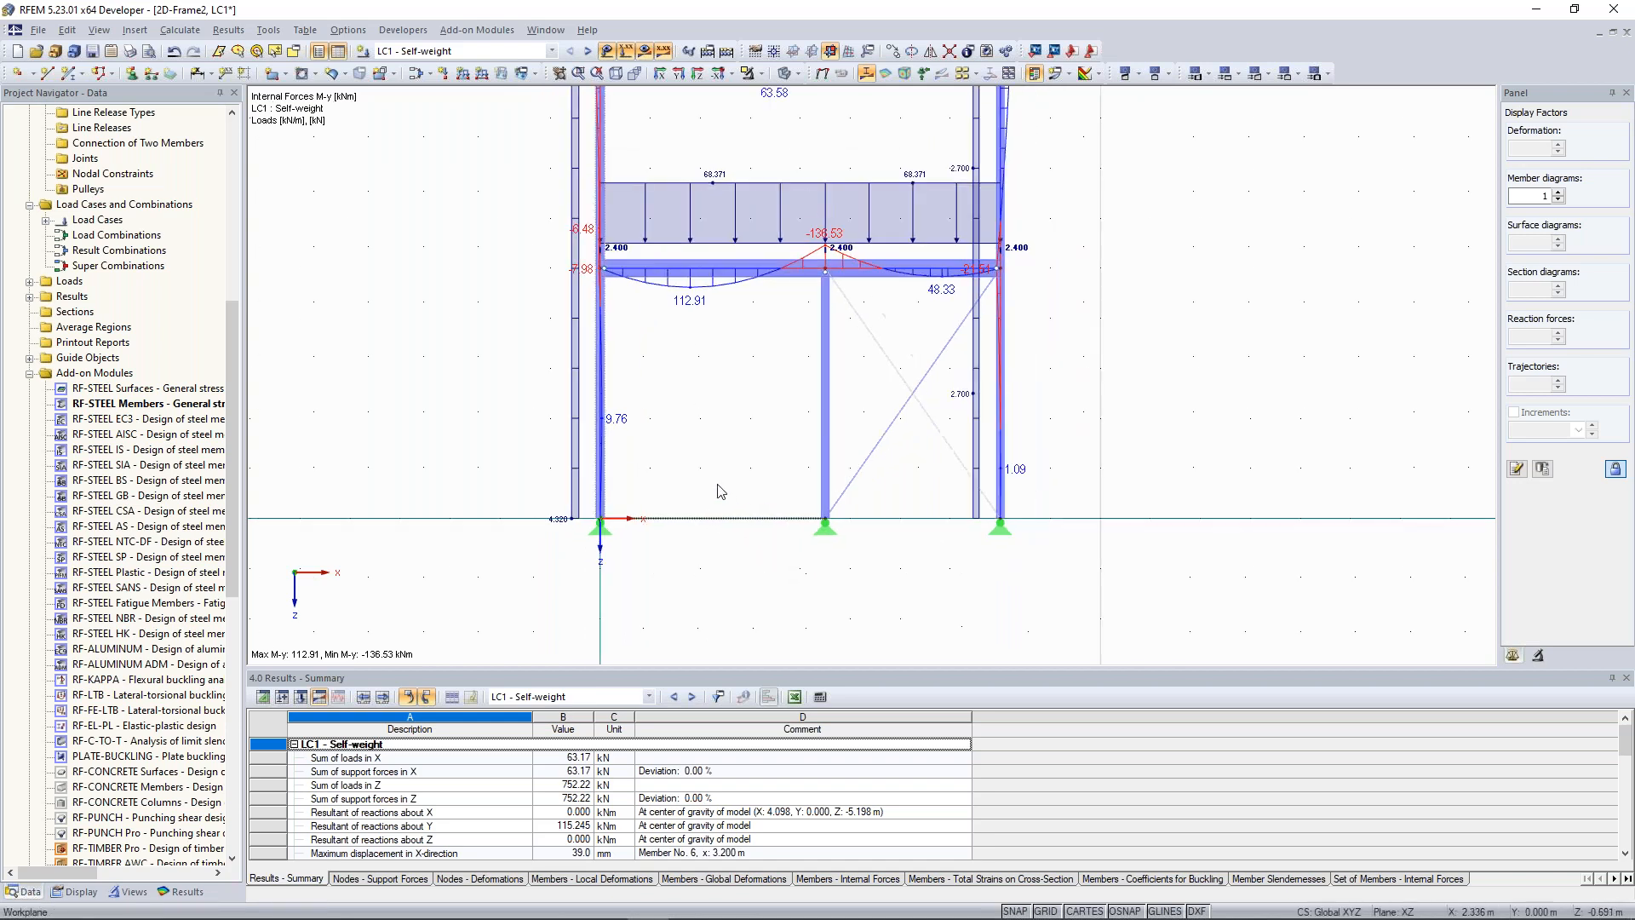
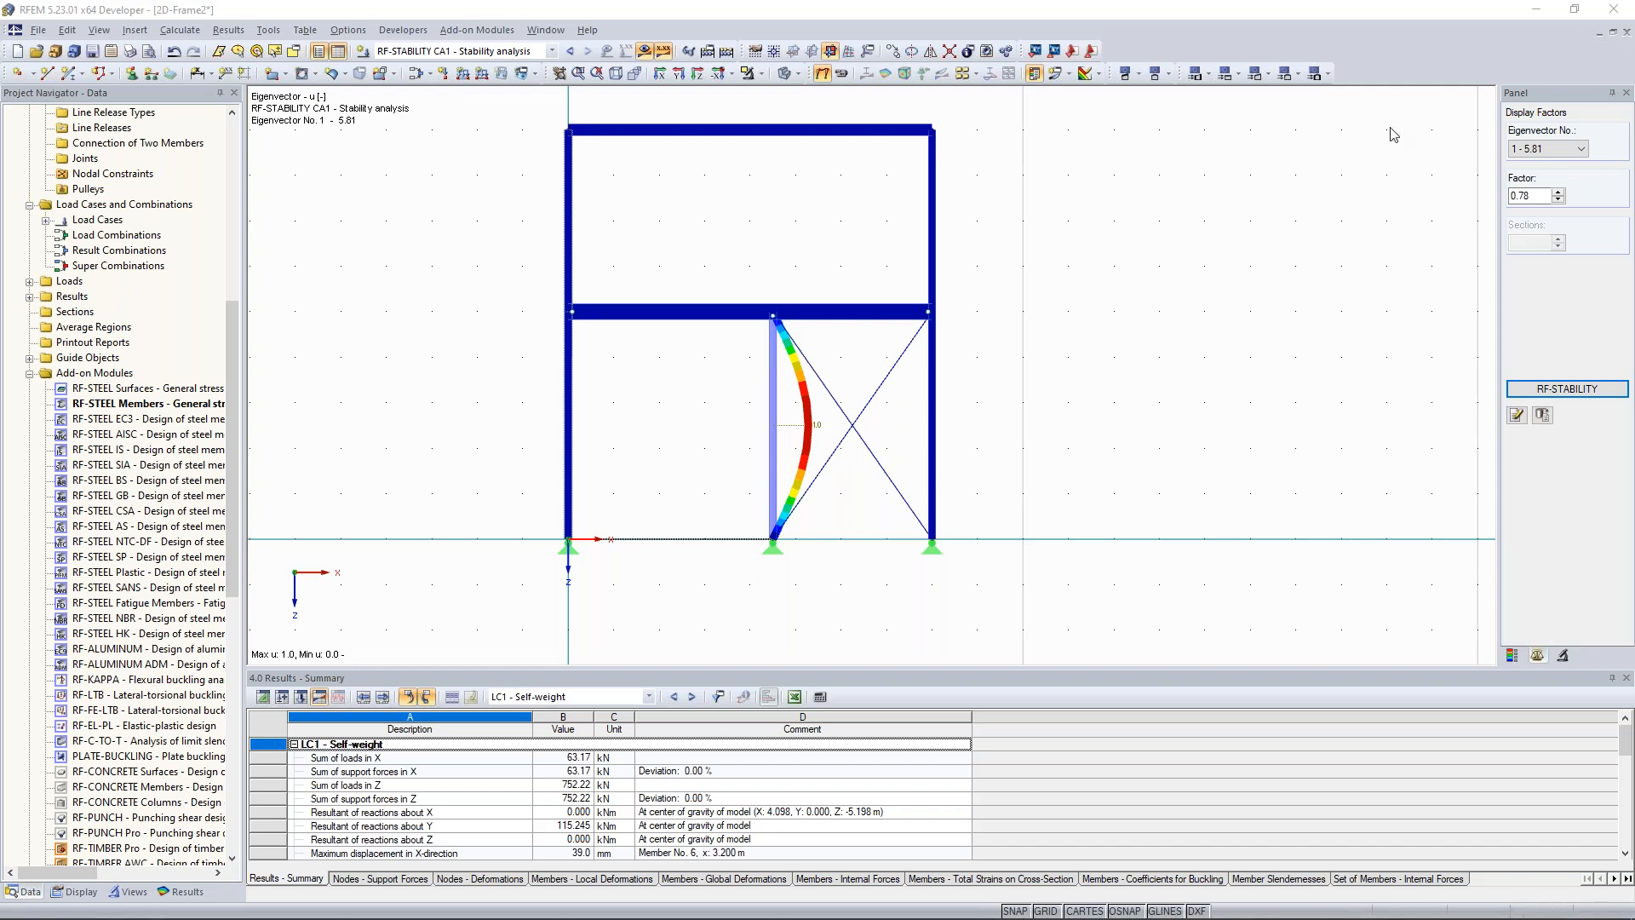
Display eigenvector 2 of the stability analysis and examine the buckling shape of the whole frame
{"action": "left_click", "coordinate": [1546, 150]}
{"action": "left_click", "coordinate": [1533, 174]}
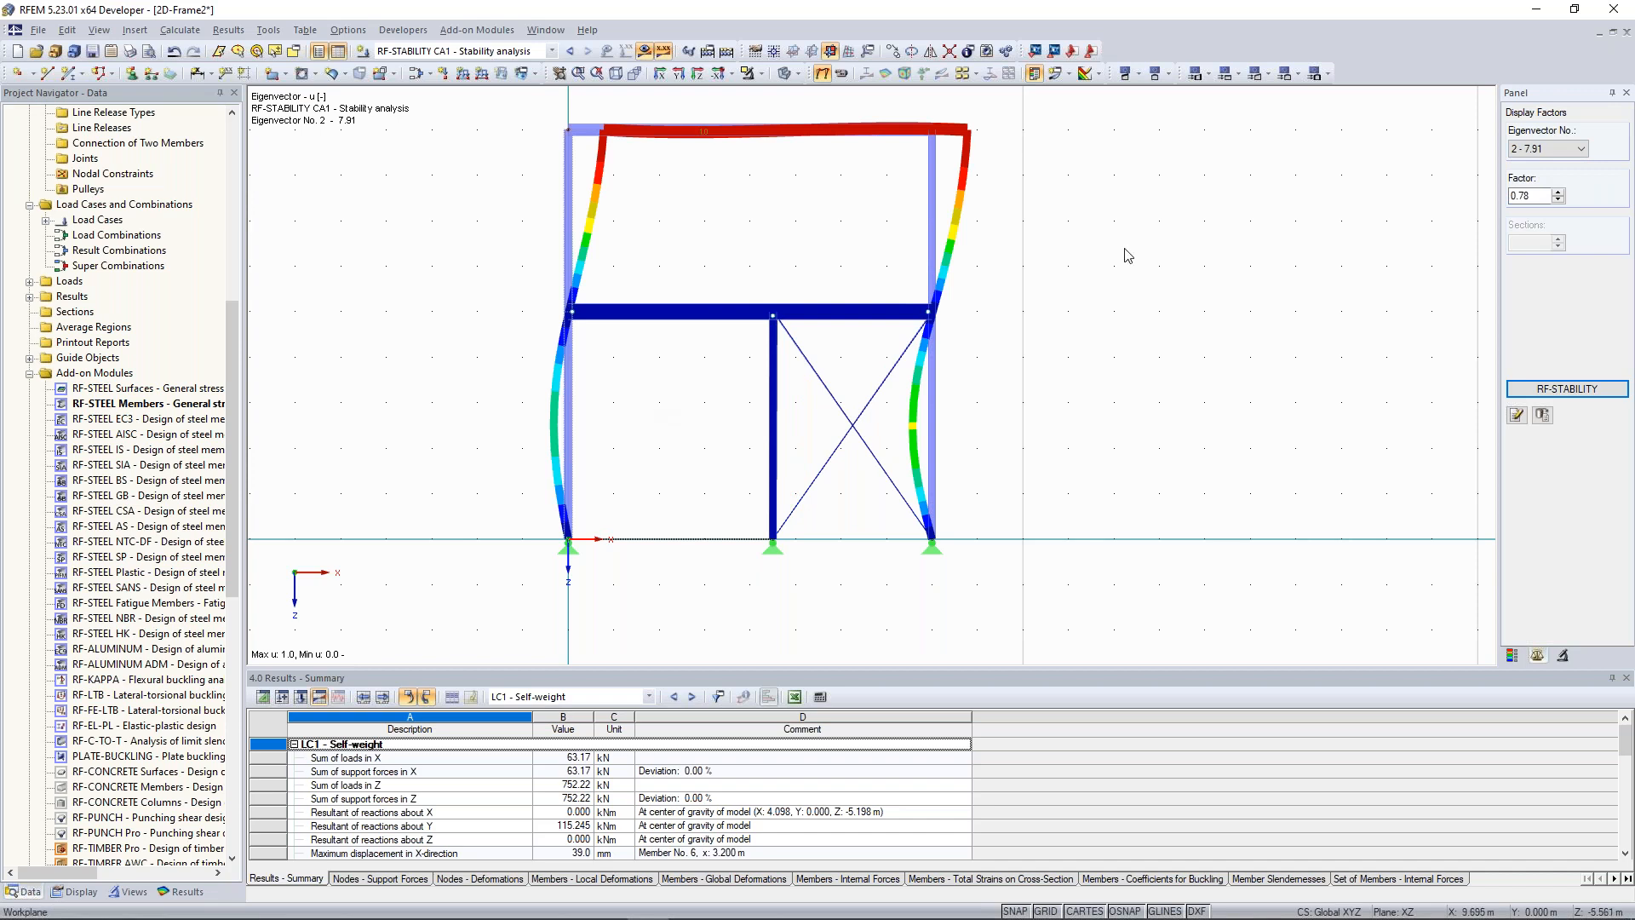
{"action": "middle_click_drag", "start_coordinate": [1350, 213], "coordinate": [1361, 209]}
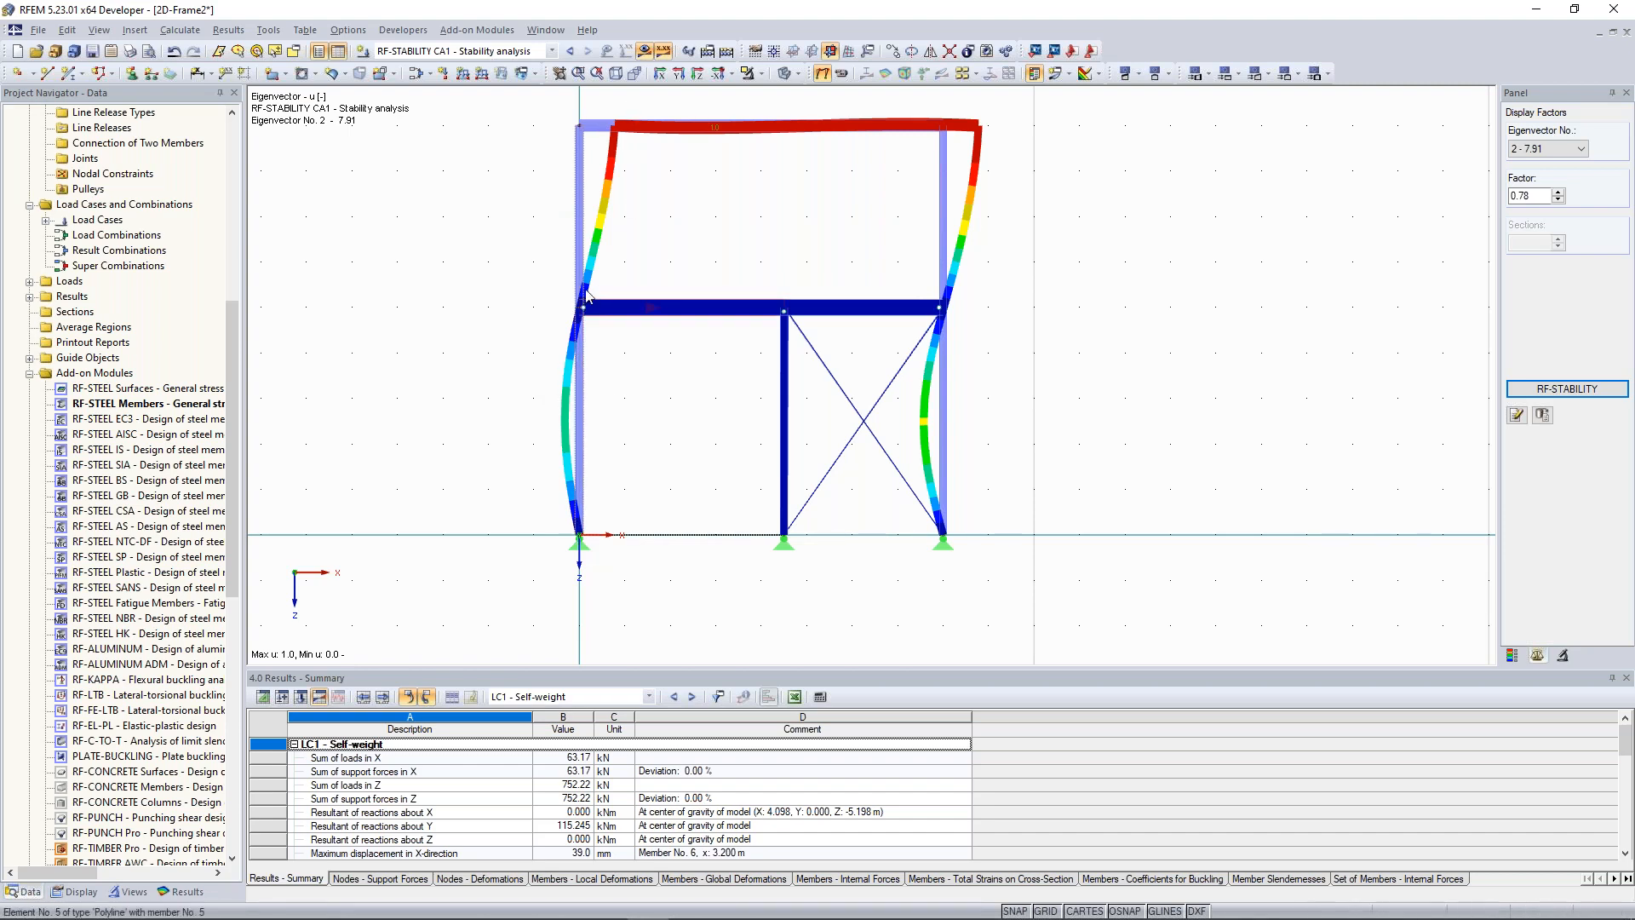
{"action": "middle_click_drag", "start_coordinate": [531, 256], "coordinate": [537, 280]}
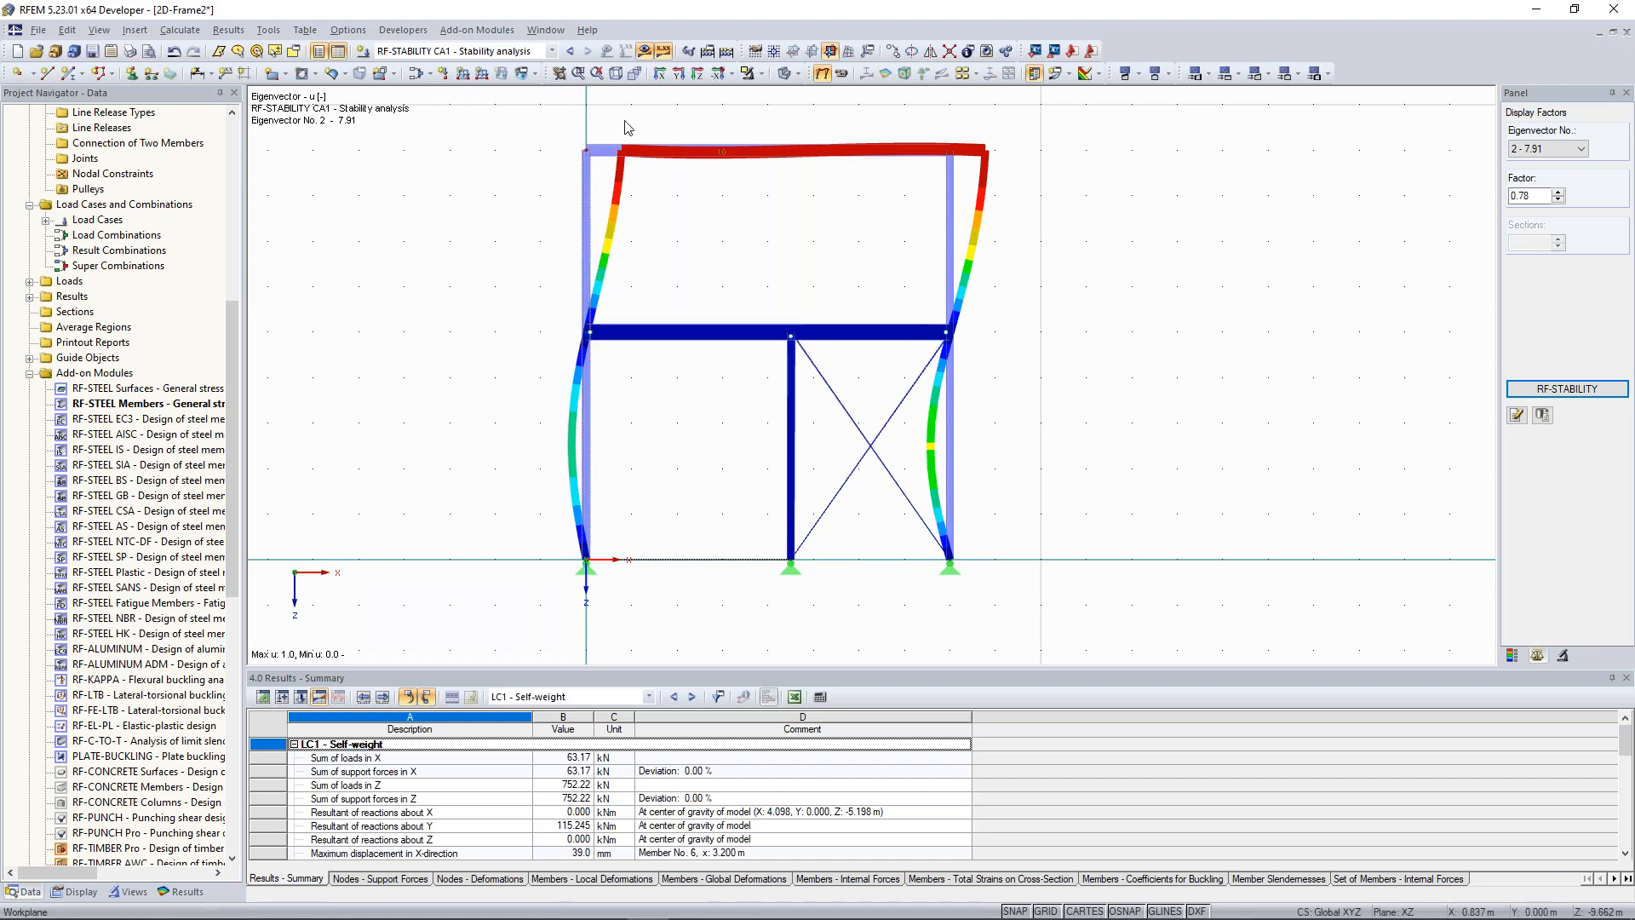
{"action": "middle_click_drag", "start_coordinate": [625, 129], "coordinate": [626, 159]}
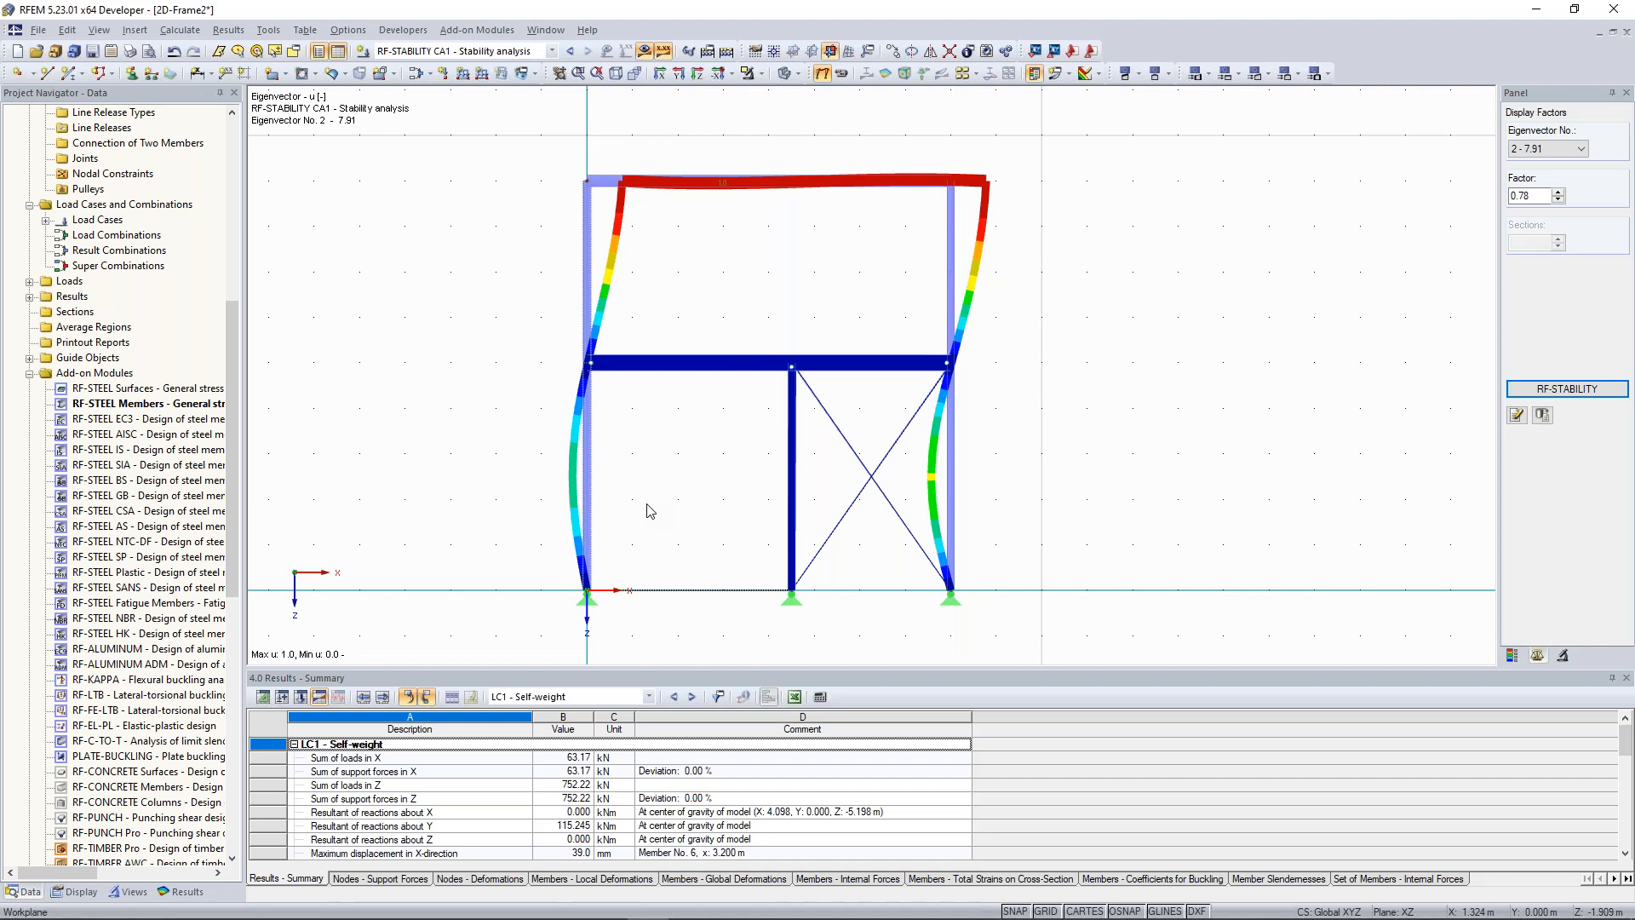
{"action": "scroll", "coordinate": [617, 279], "scroll_direction": "down", "scroll_amount": 1}
{"action": "scroll", "coordinate": [606, 261], "scroll_direction": "up", "scroll_amount": 1}
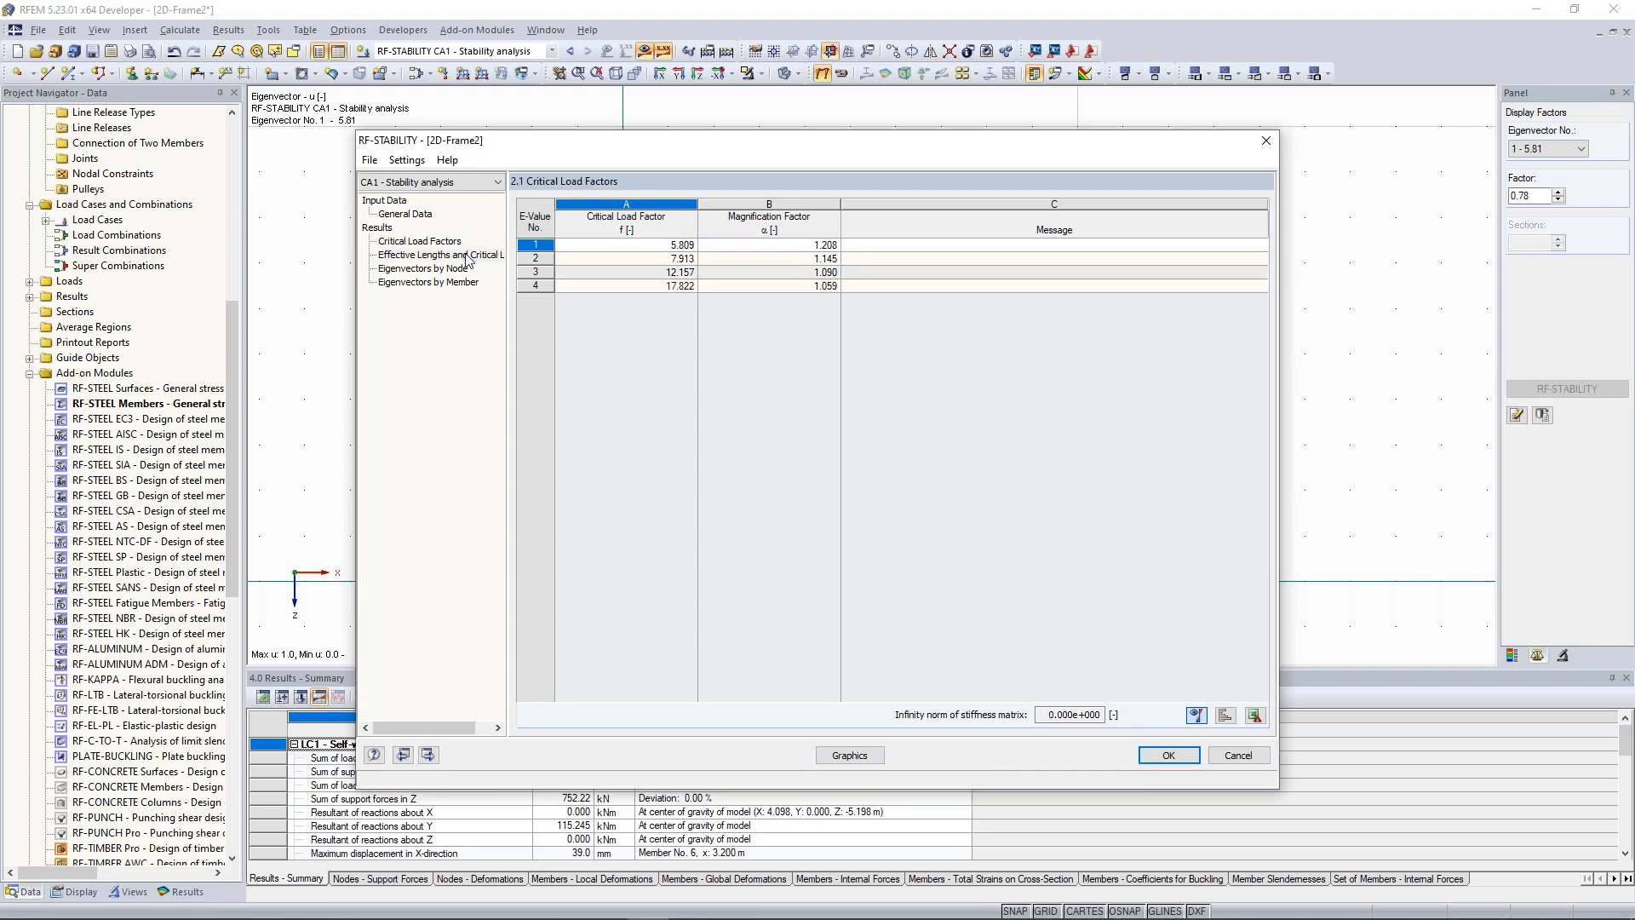
Review the effective lengths and critical loads of the members in the RF-STABILITY results and close them
{"action": "left_click", "coordinate": [467, 256]}
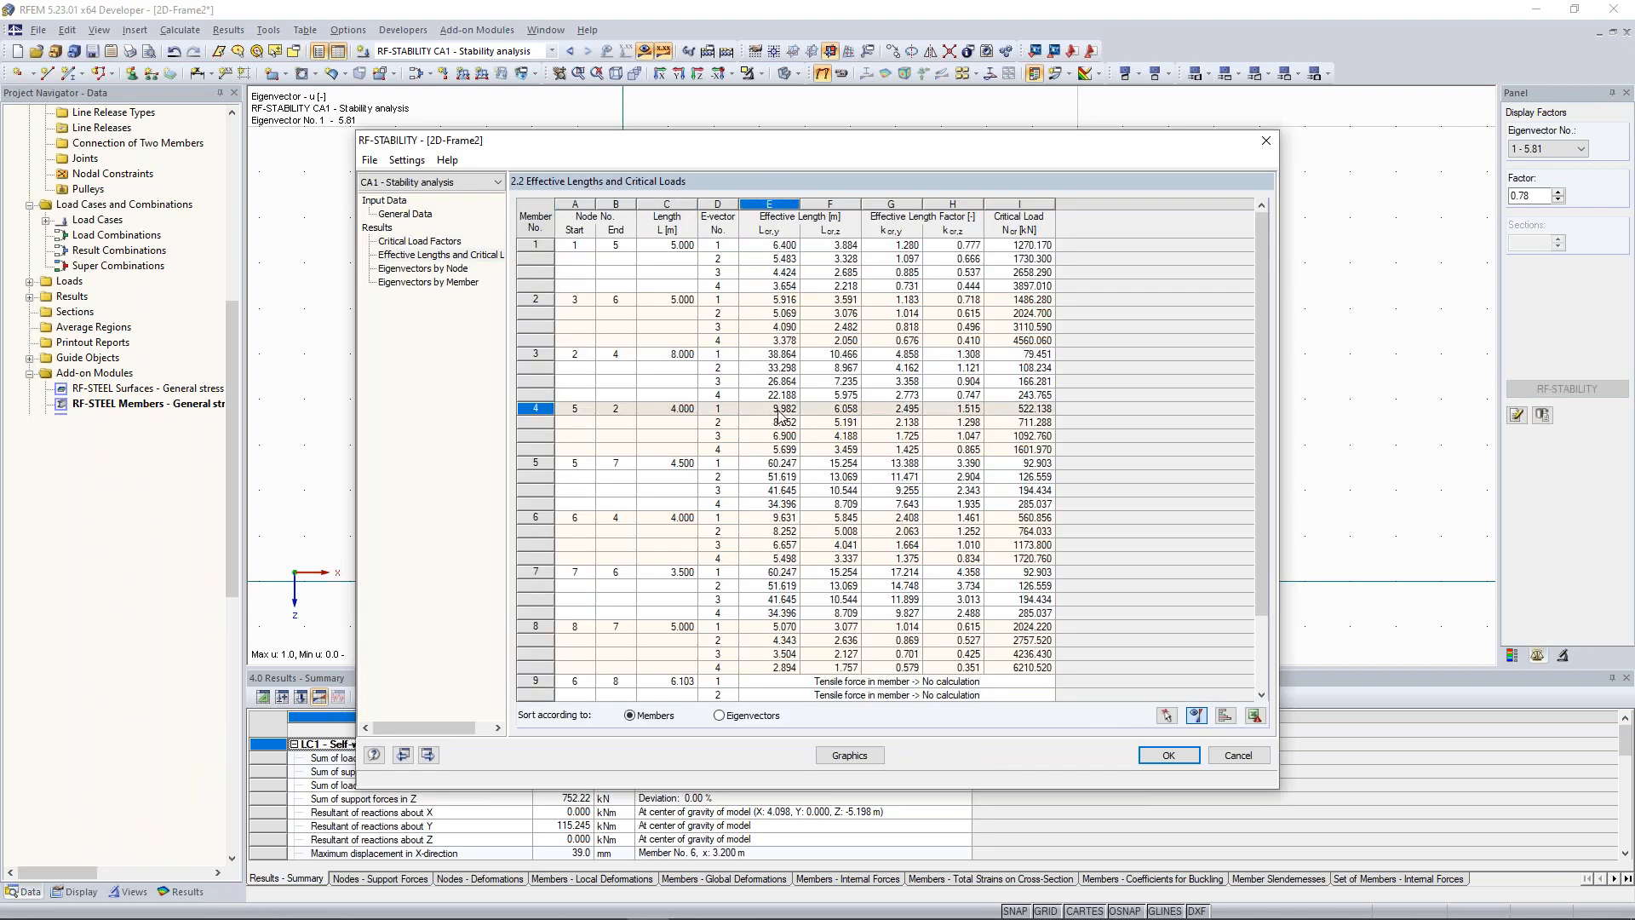
{"action": "left_click_drag", "start_coordinate": [808, 141], "coordinate": [659, 145]}
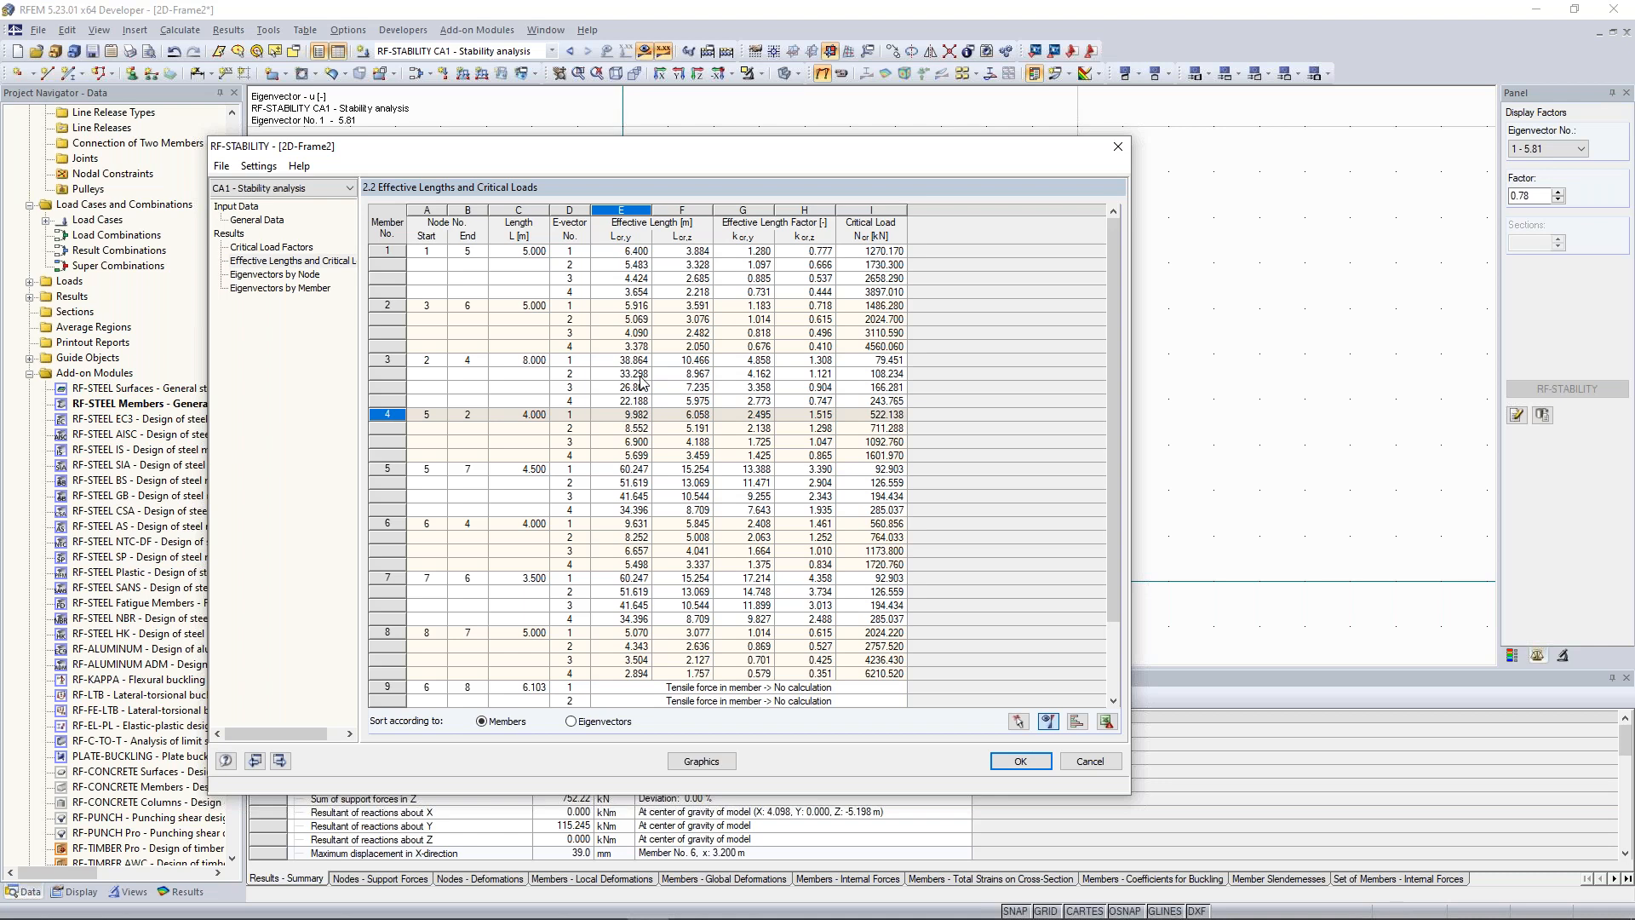
{"action": "left_click_drag", "start_coordinate": [674, 156], "coordinate": [785, 186]}
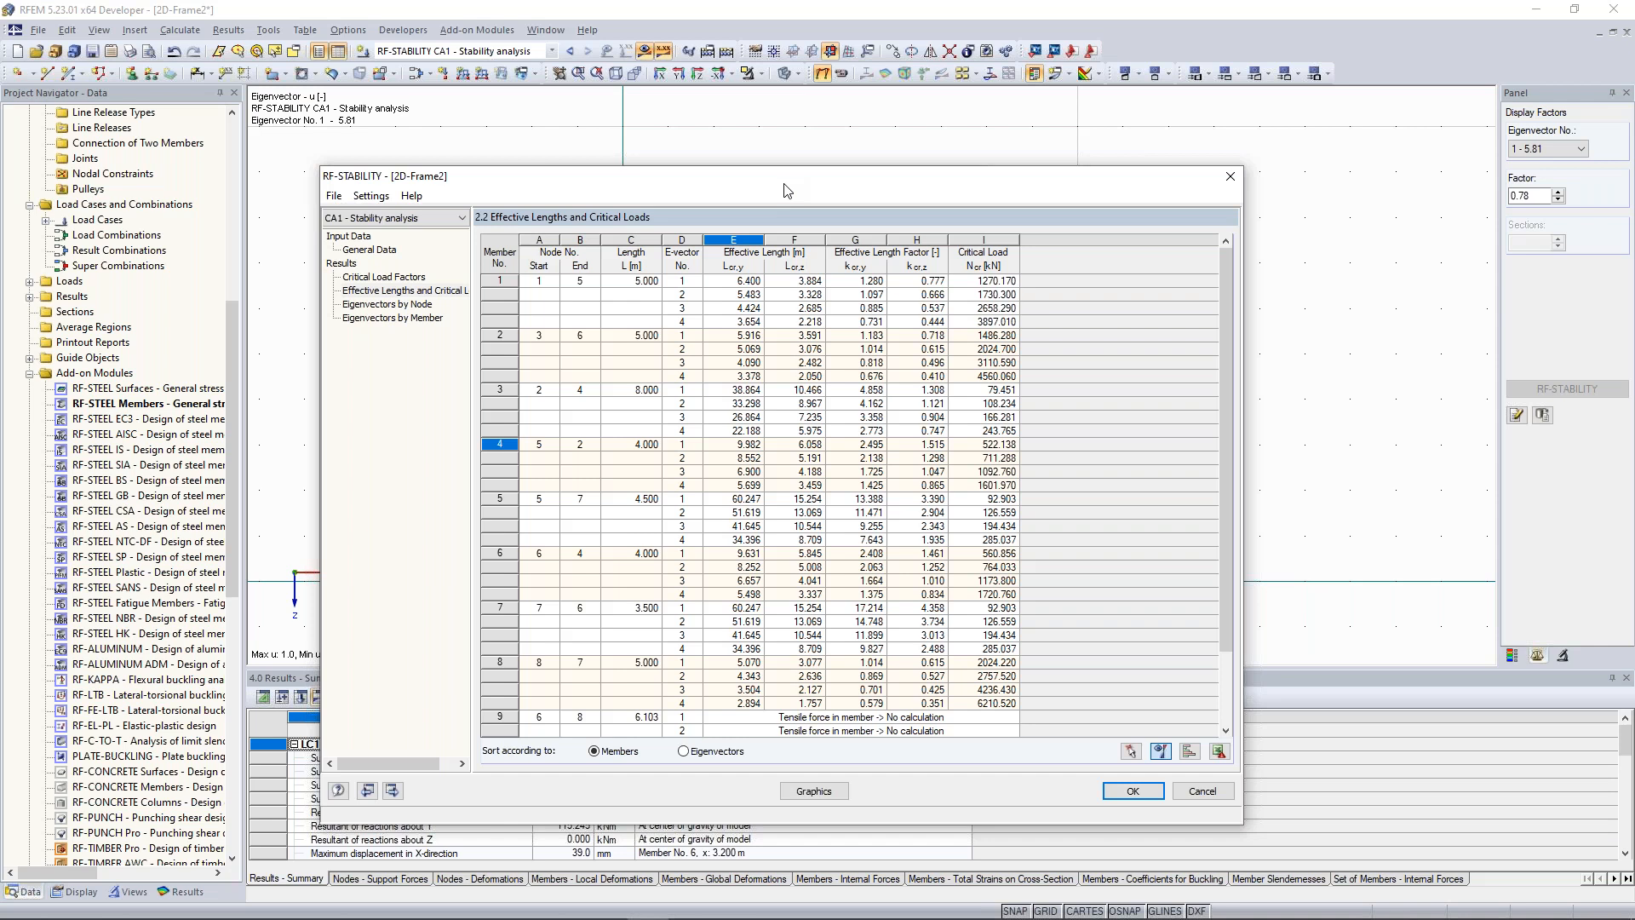
{"action": "key", "text": "Escape"}
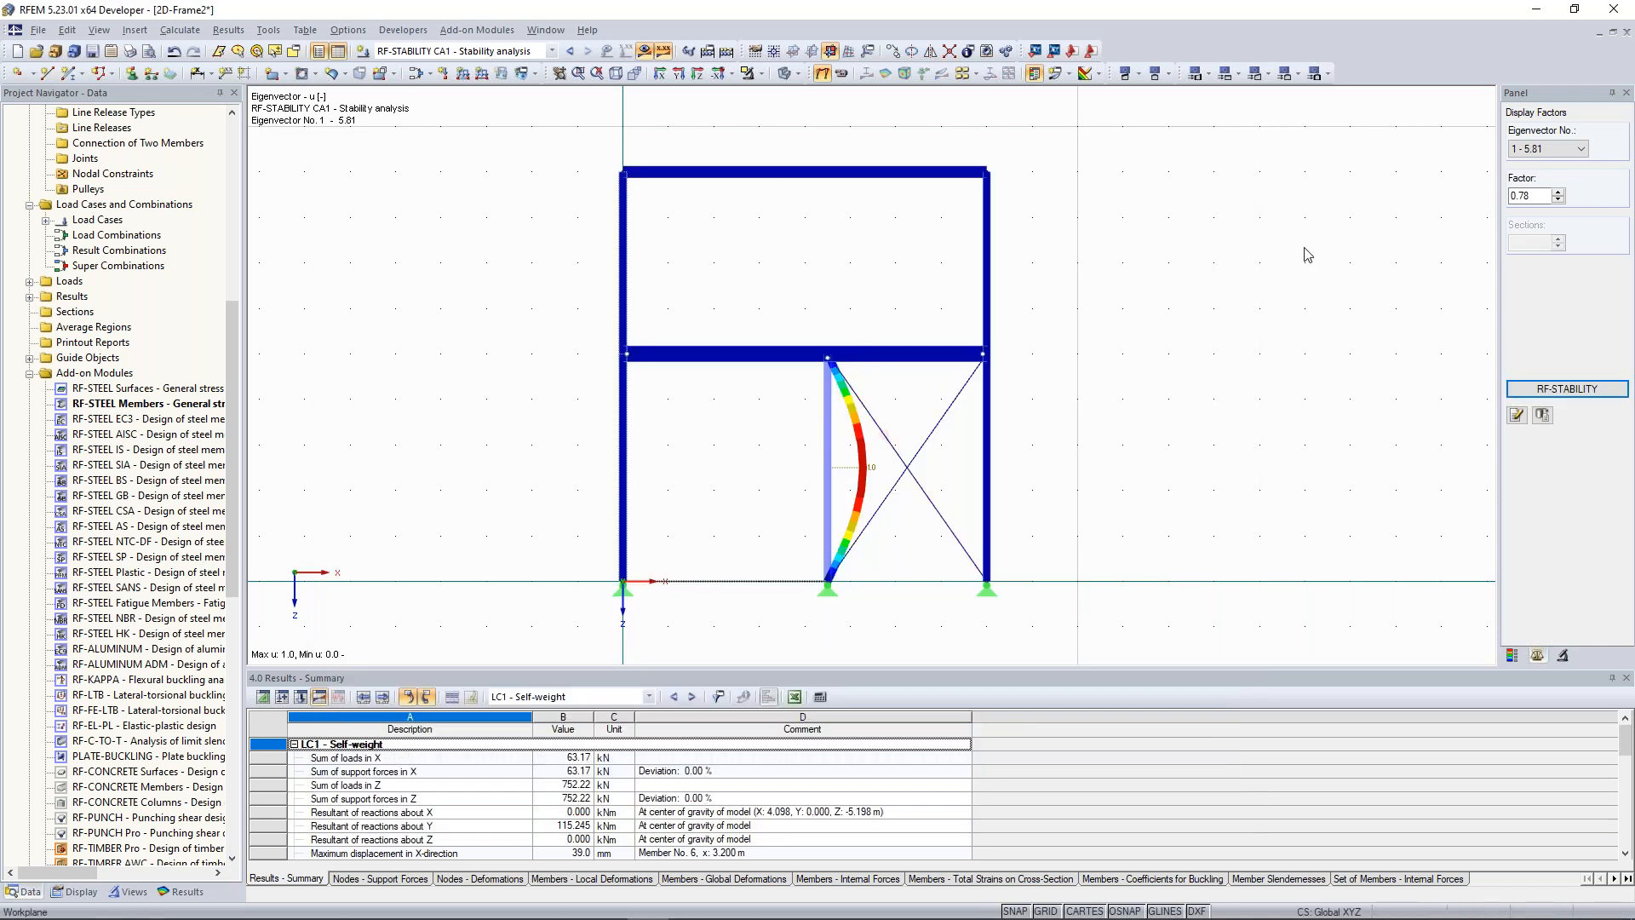
Display eigenvector 2 on the frame and examine the effective lengths of member 4 for that eigenvector in the RF-STABILITY results
{"action": "left_click", "coordinate": [1548, 150]}
{"action": "left_click", "coordinate": [1533, 173]}
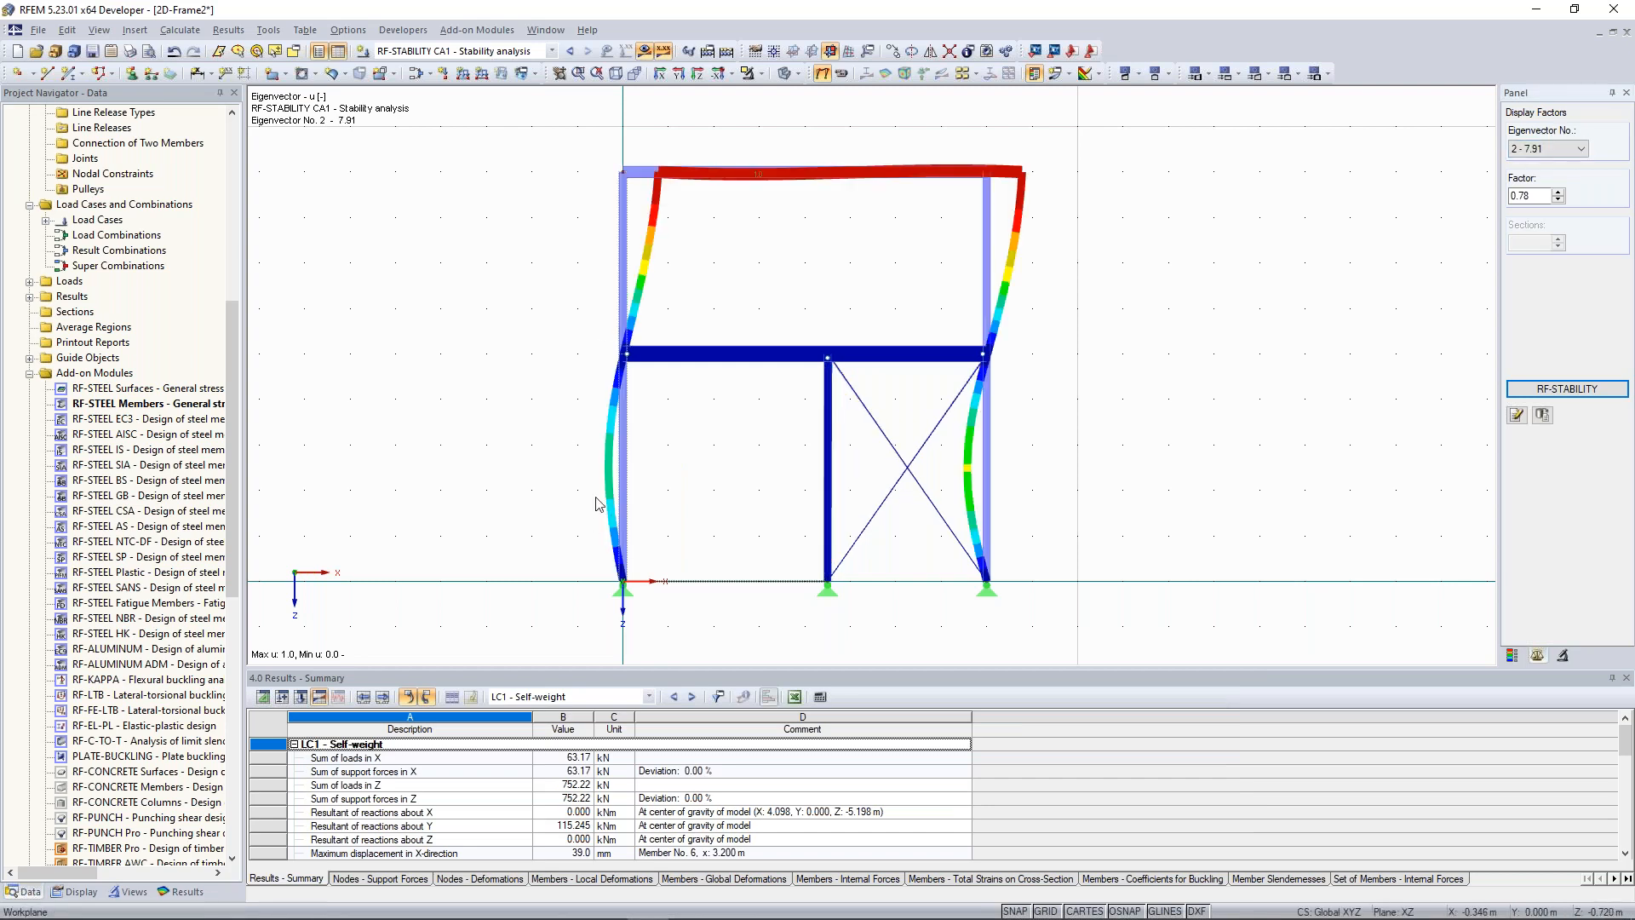
{"action": "left_click", "coordinate": [1580, 389]}
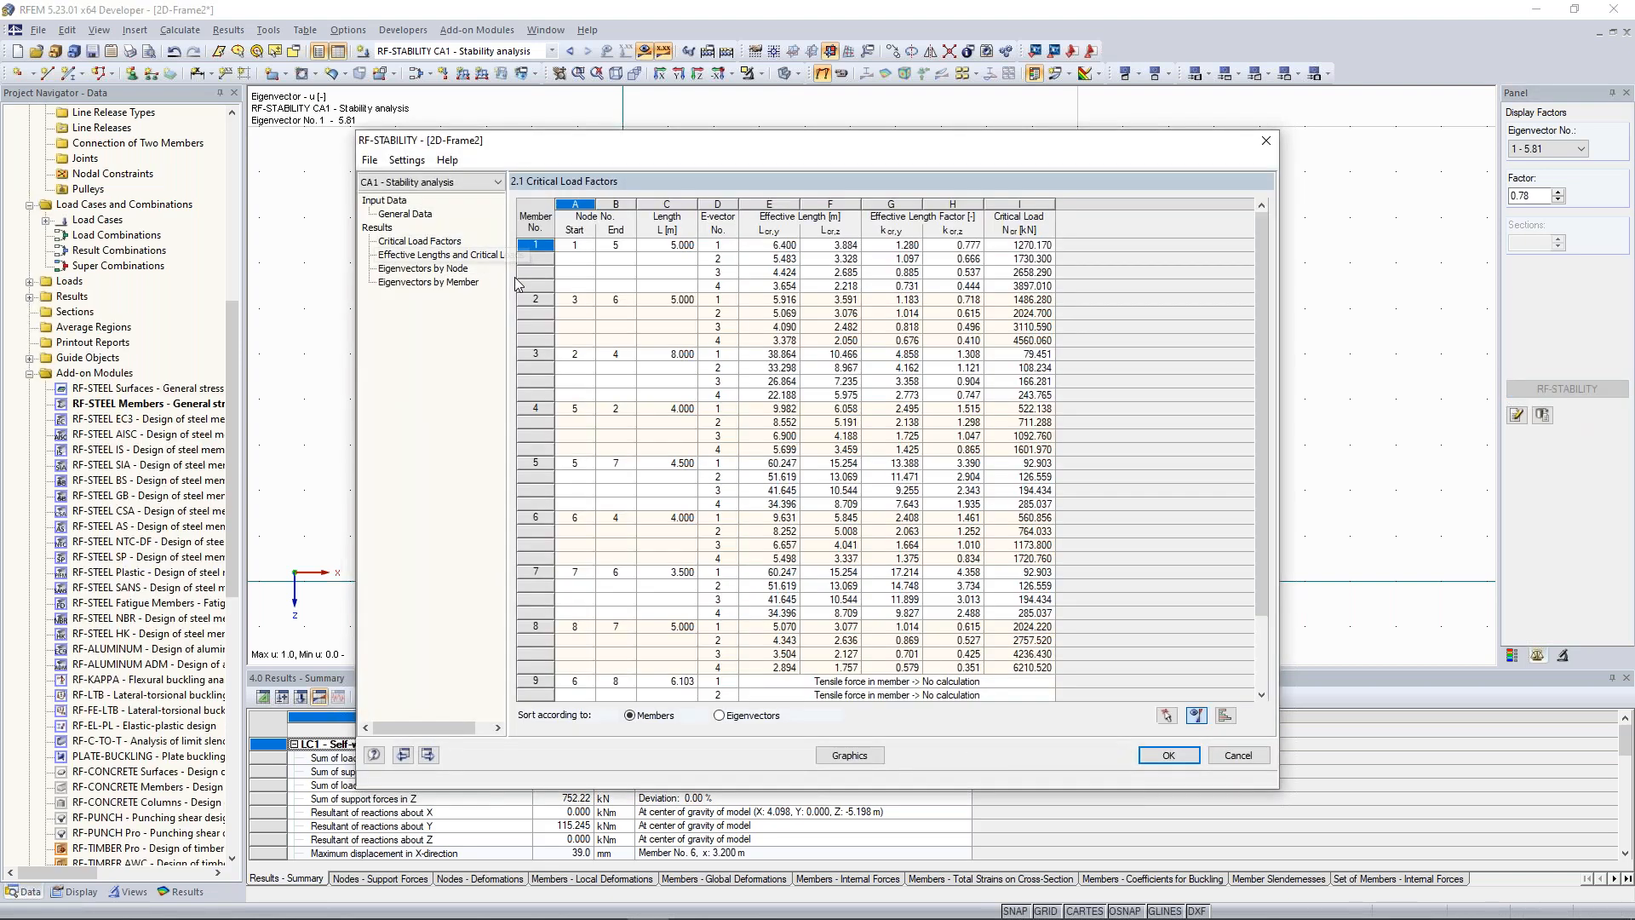
{"action": "left_click", "coordinate": [543, 410]}
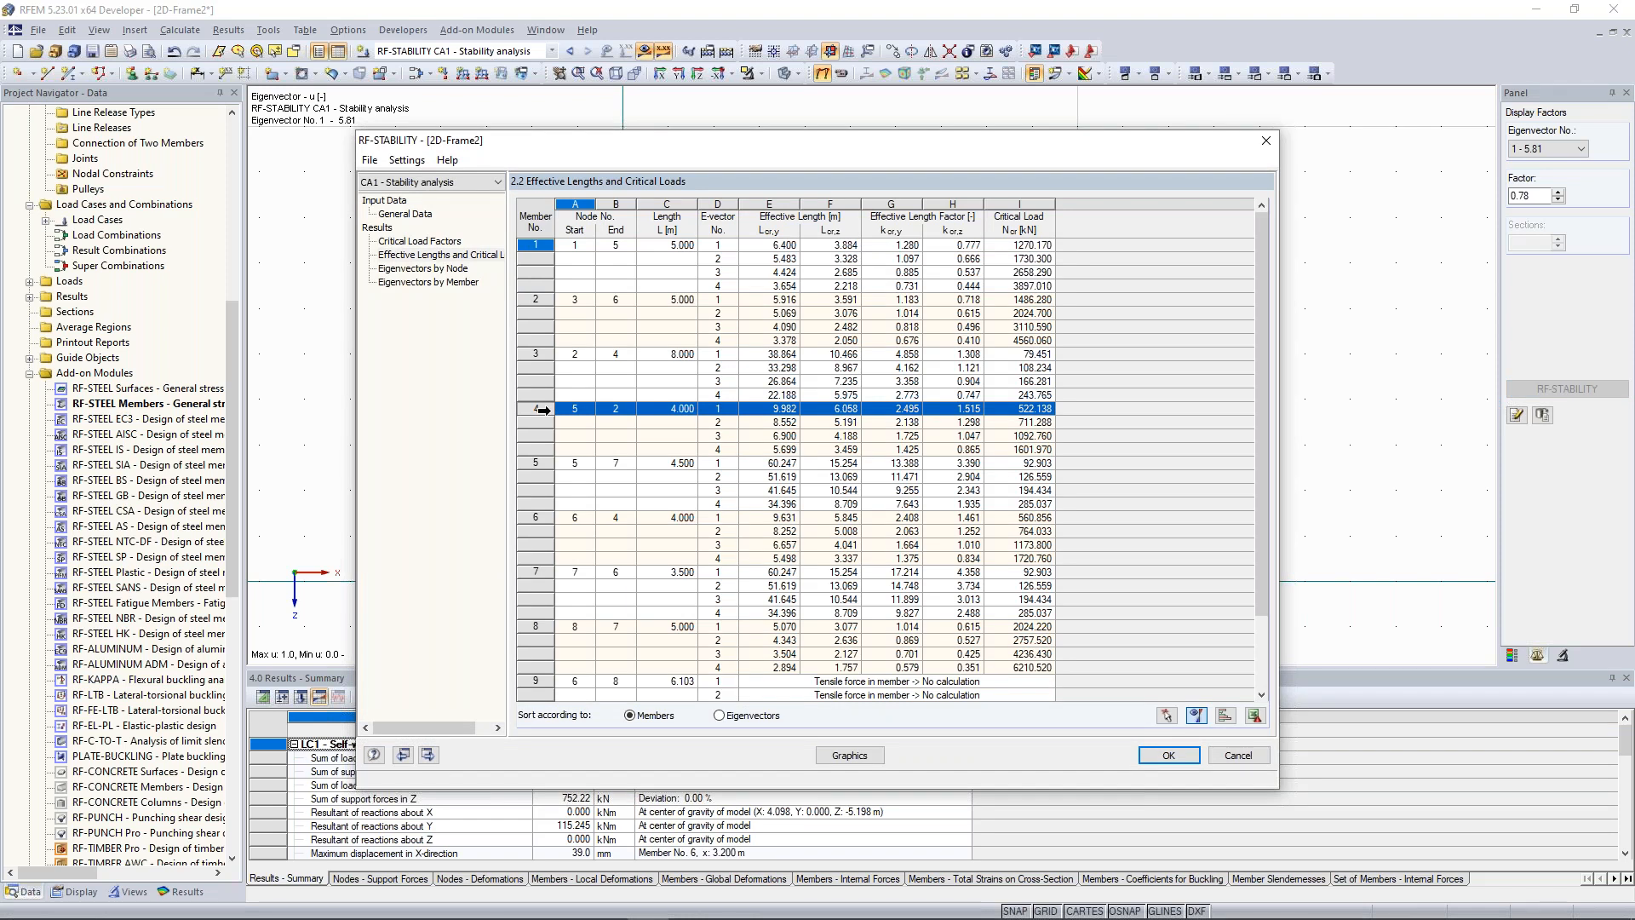
{"action": "left_click", "coordinate": [720, 422]}
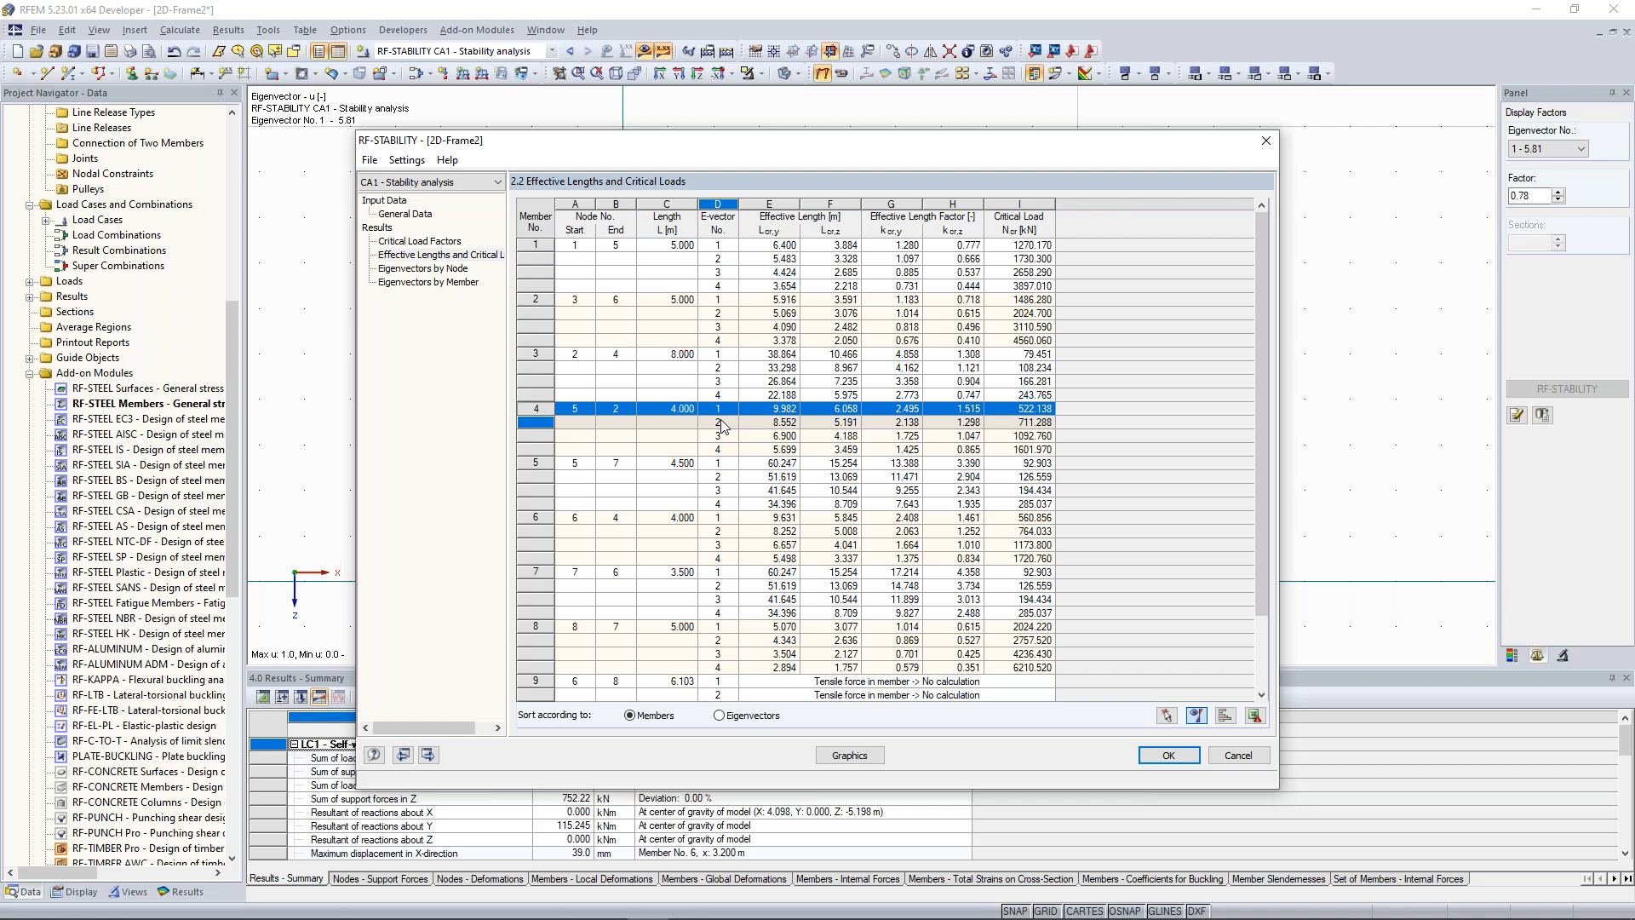
{"action": "left_click", "coordinate": [767, 422]}
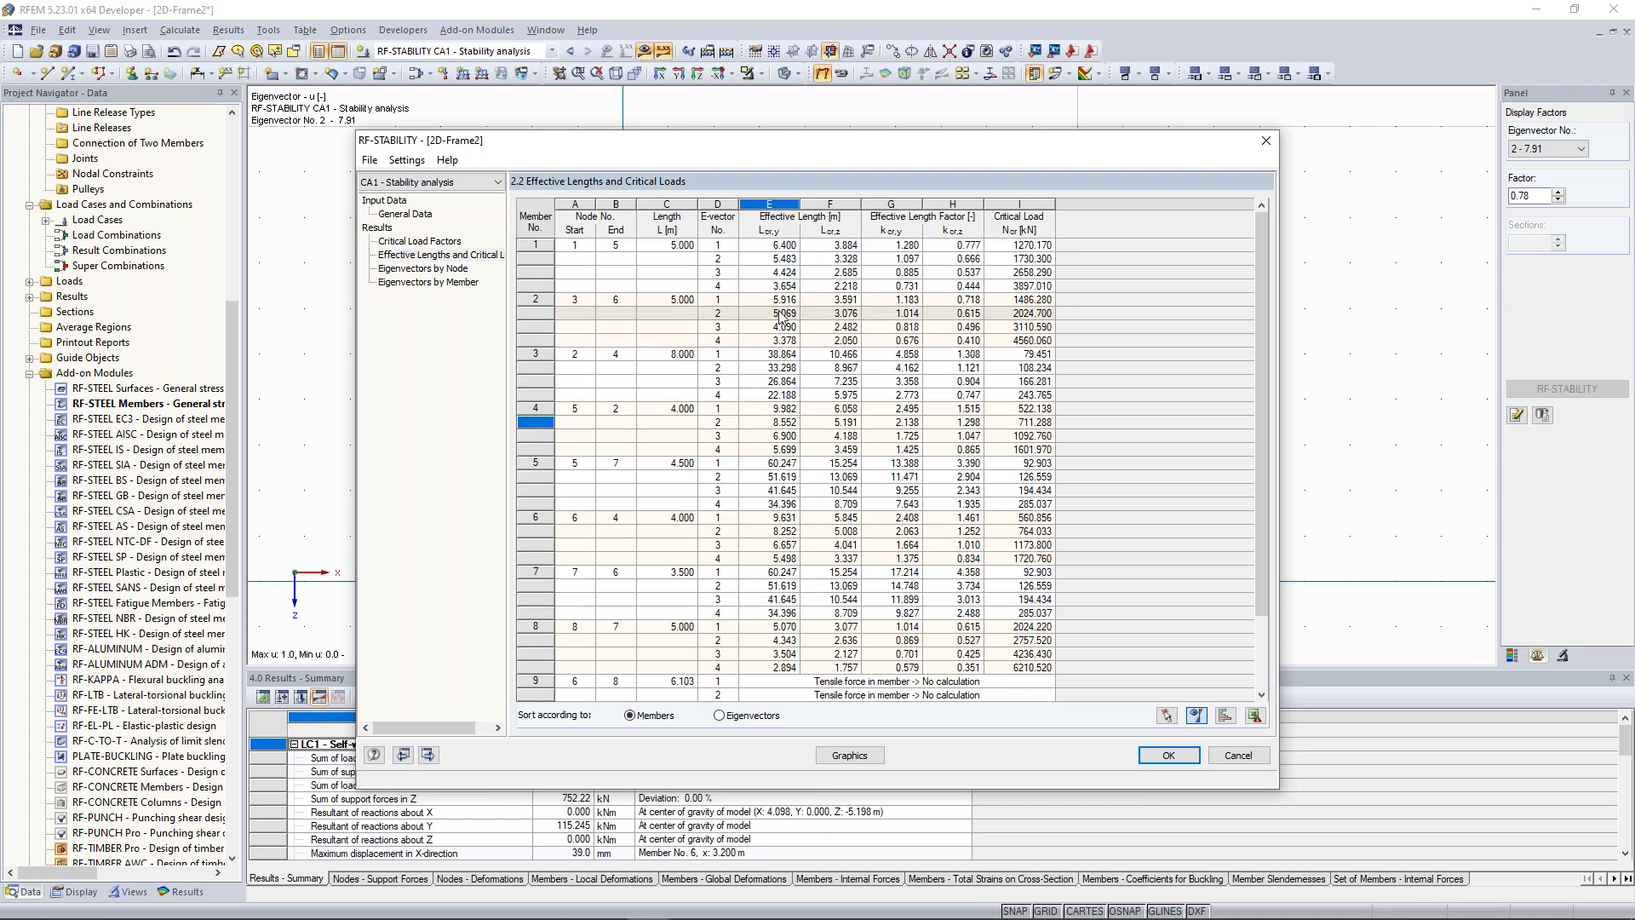
Compare member 4's effective lengths for eigenvectors 1 and 2, and close the RF-STABILITY results
{"action": "left_click", "coordinate": [777, 410]}
{"action": "left_click", "coordinate": [777, 423]}
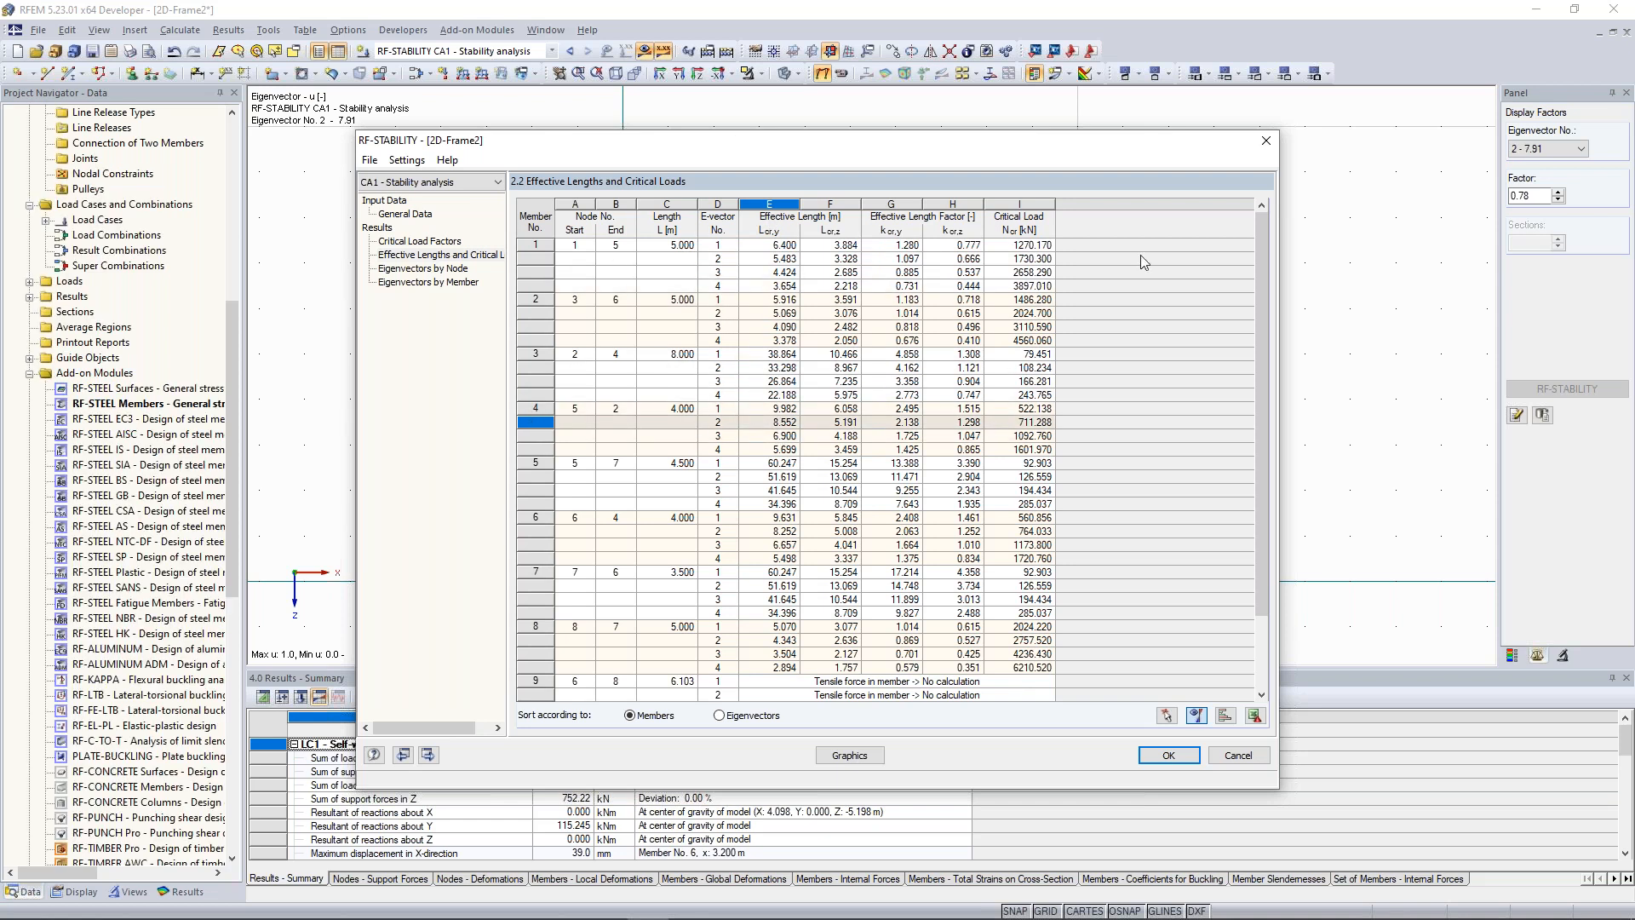
{"action": "left_click", "coordinate": [1267, 142]}
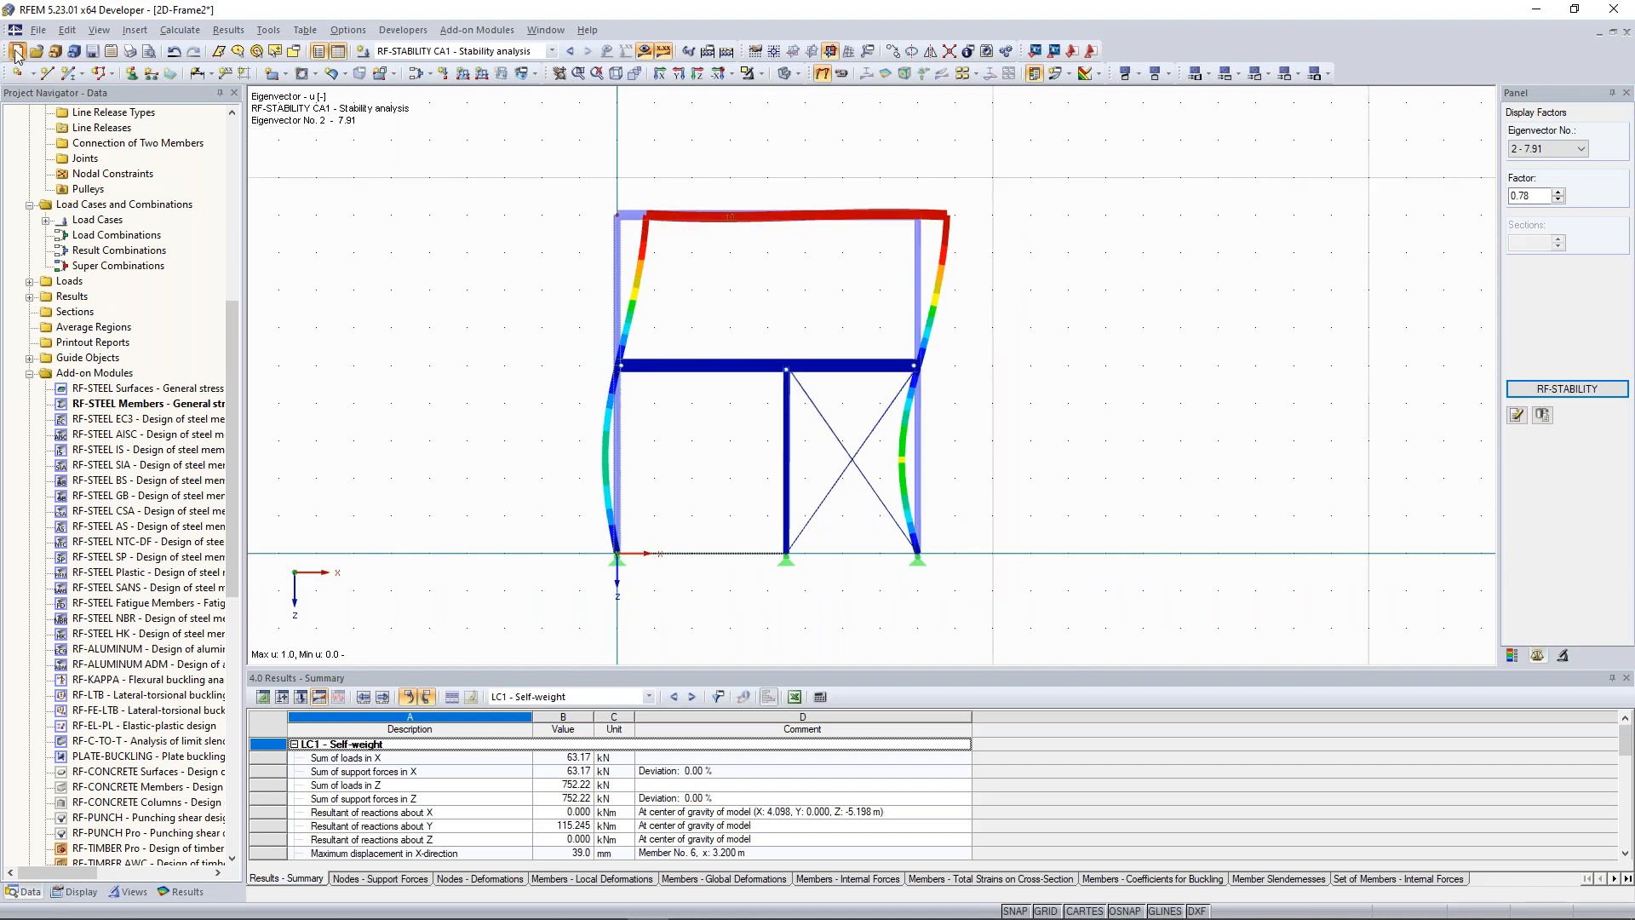
Create a new 3D model named Concrete_Model in the Examples project
{"action": "left_click", "coordinate": [16, 52]}
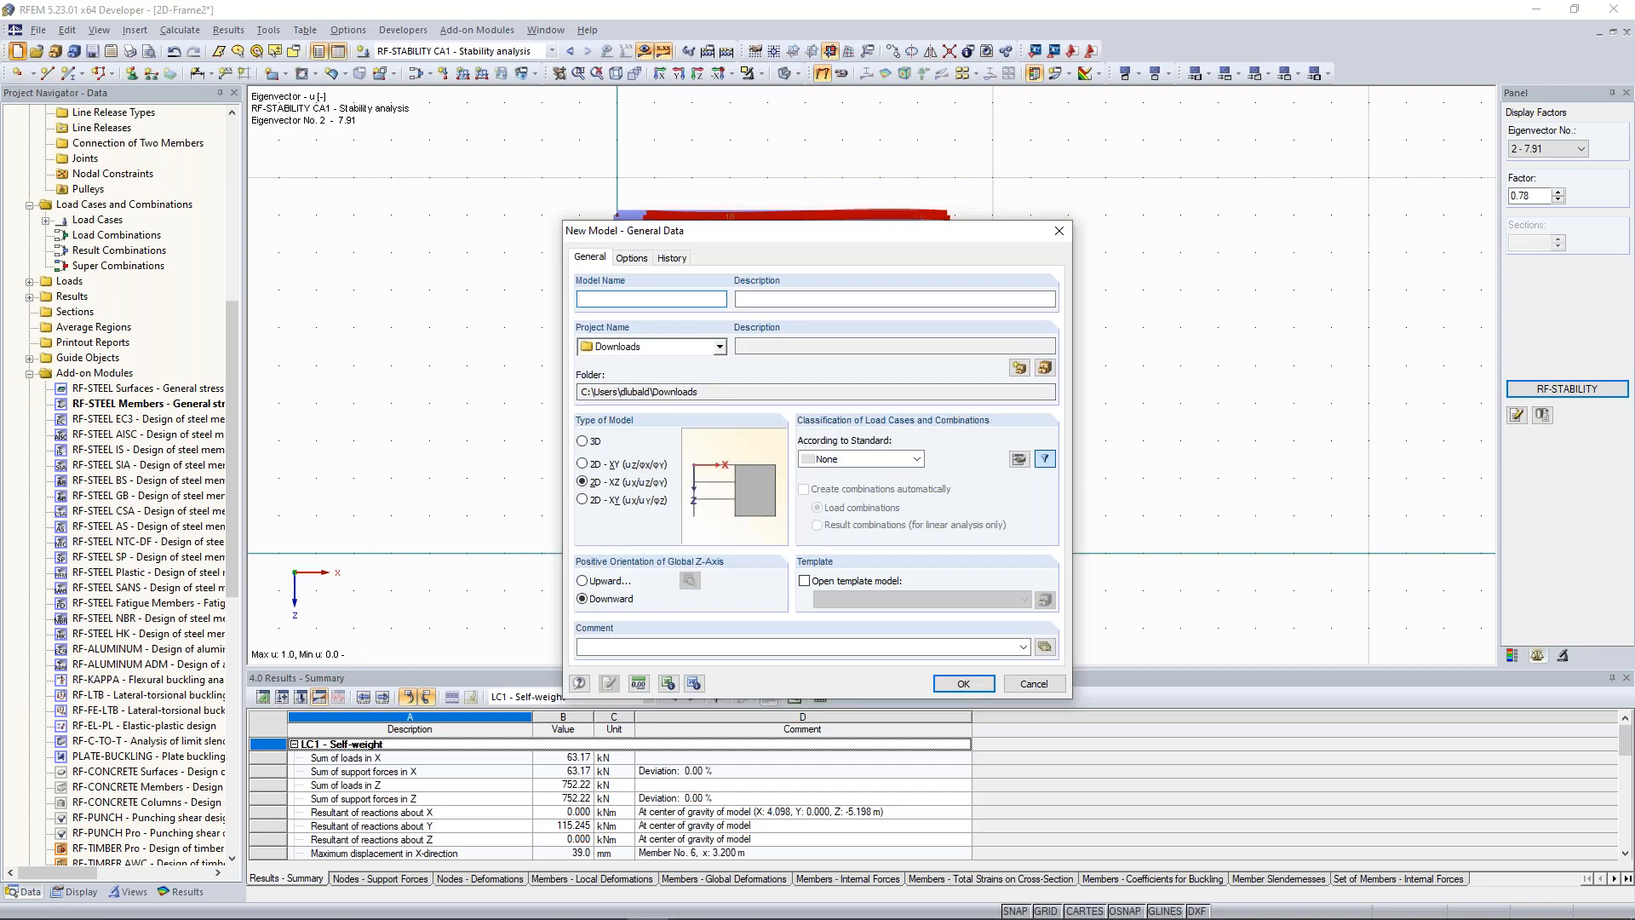
{"action": "type", "text": "Concrete_Model"}
{"action": "left_click", "coordinate": [583, 442]}
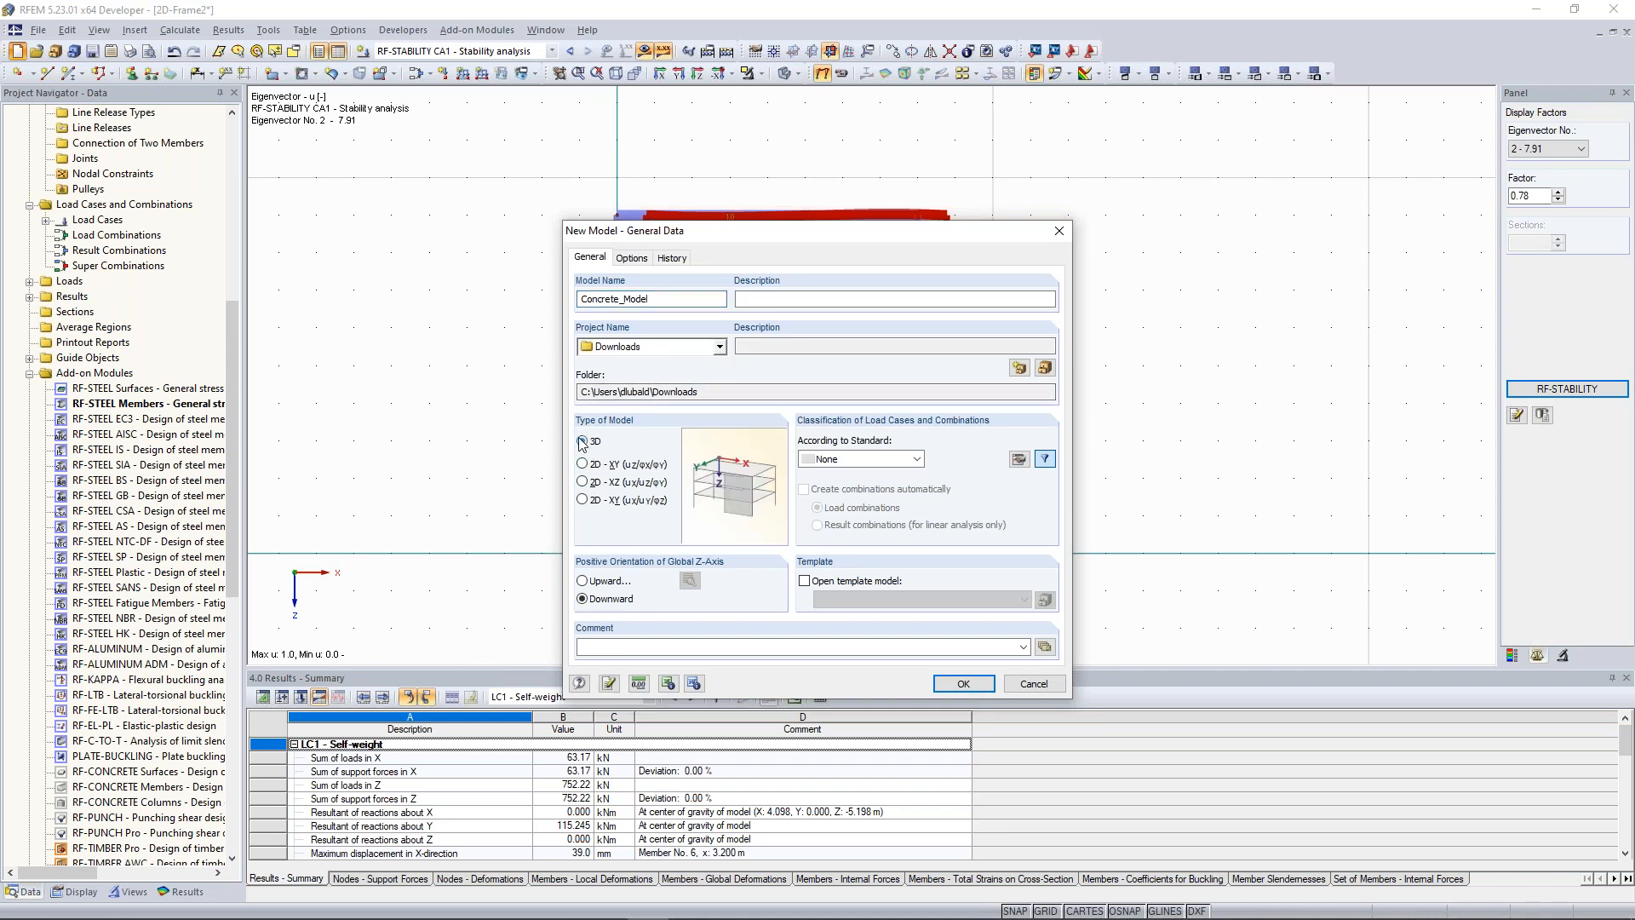
{"action": "left_click", "coordinate": [690, 349]}
{"action": "left_click", "coordinate": [639, 365]}
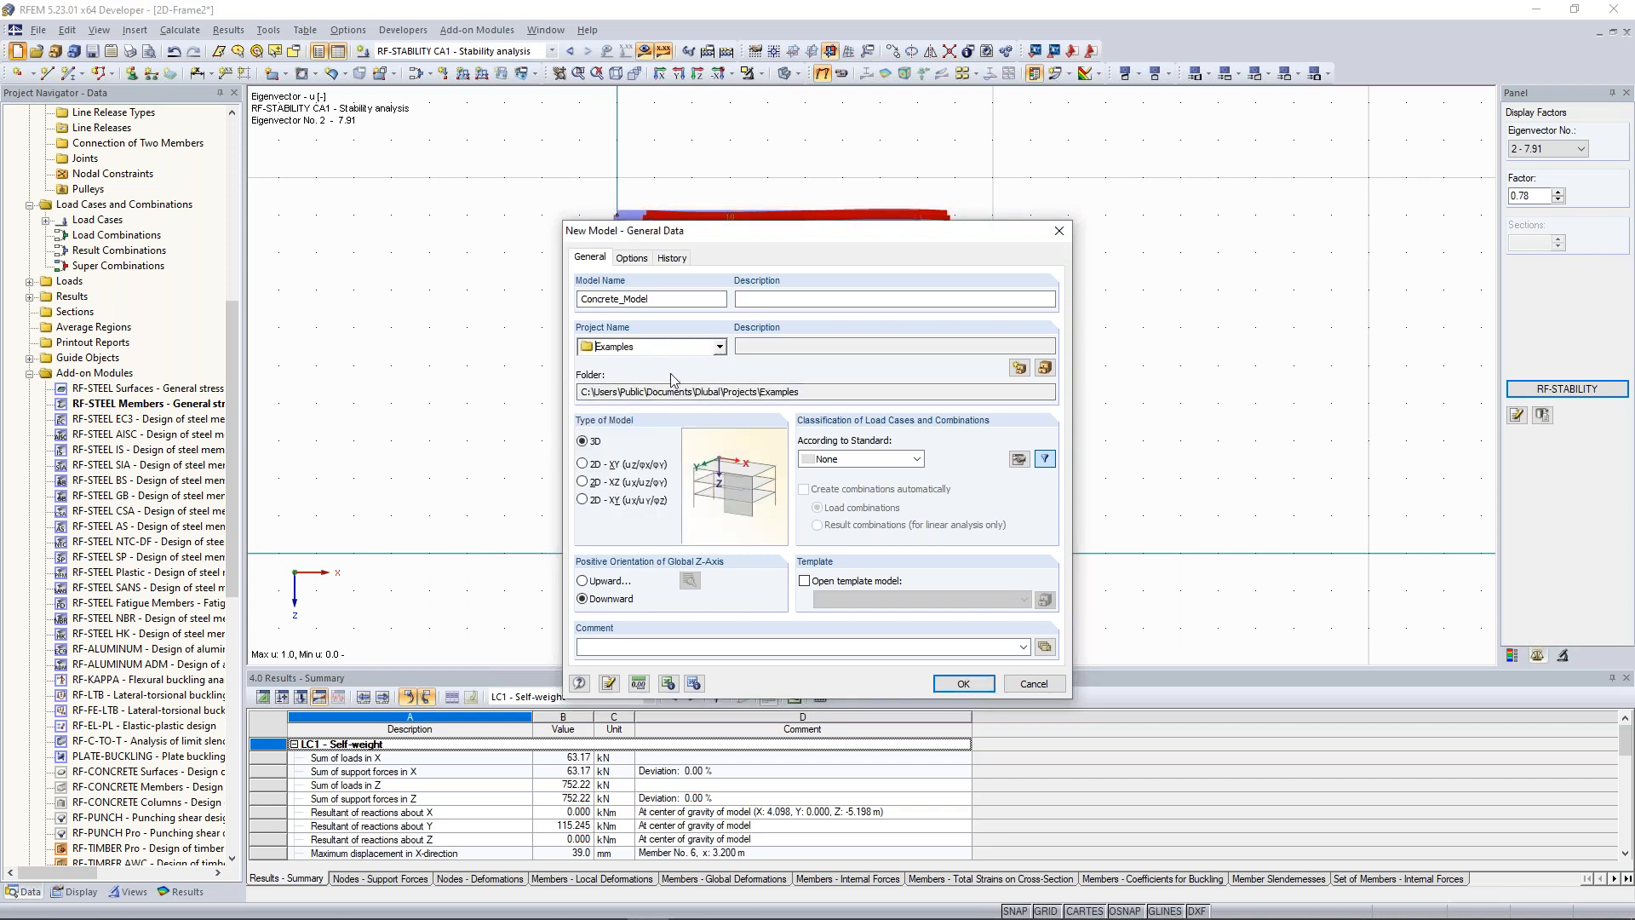
{"action": "double_click", "coordinate": [639, 391]}
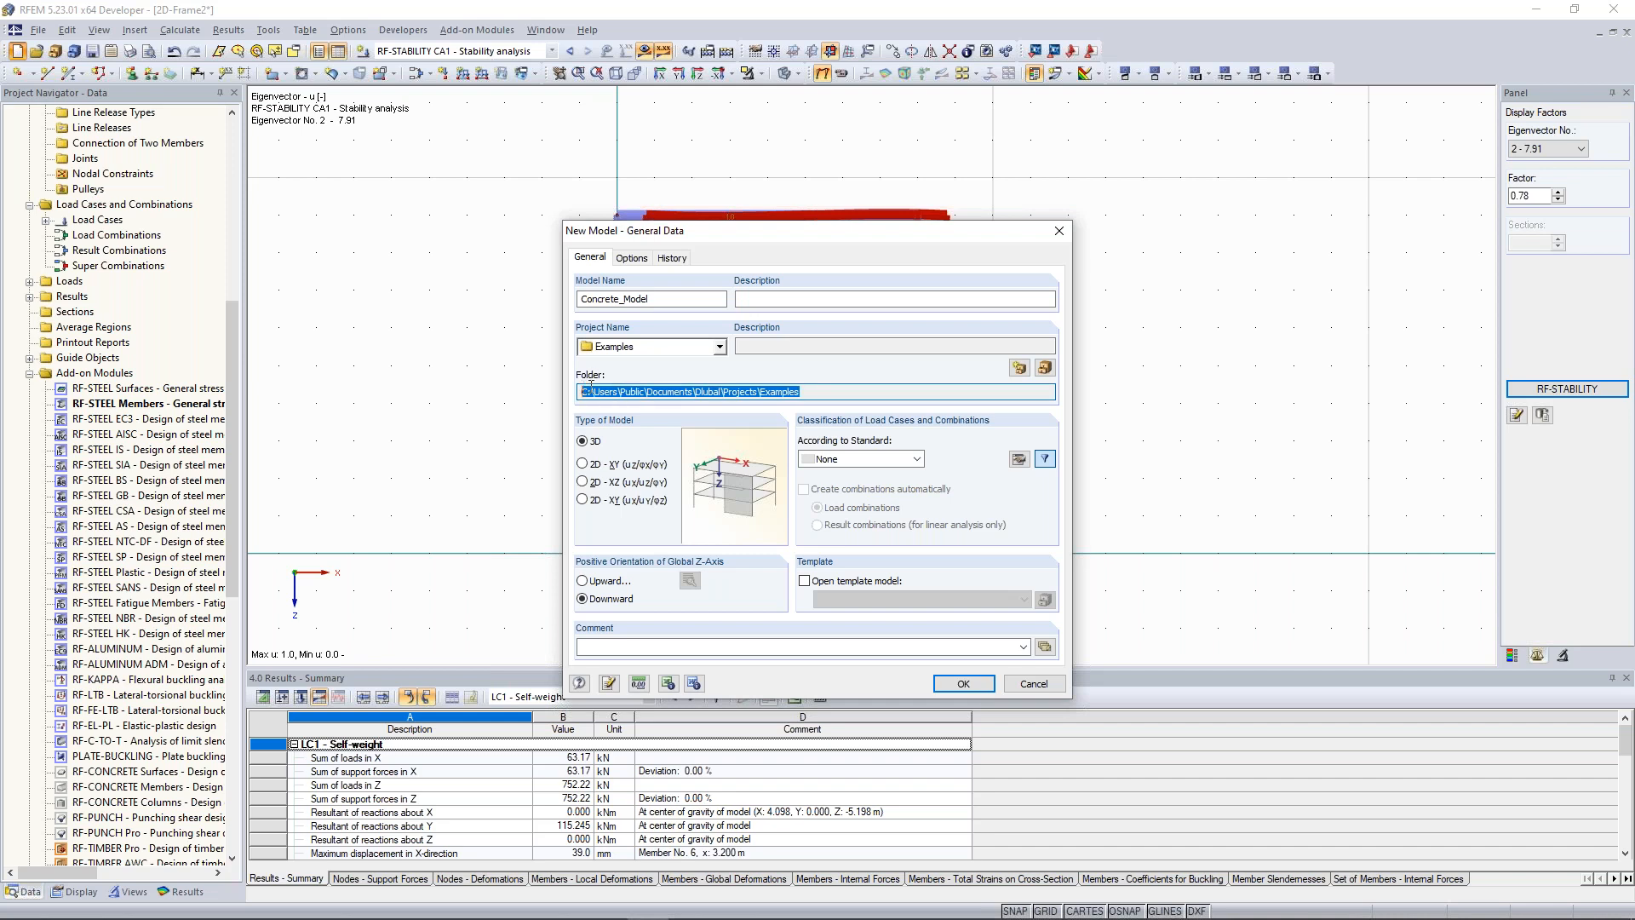
{"action": "left_click", "coordinate": [637, 391]}
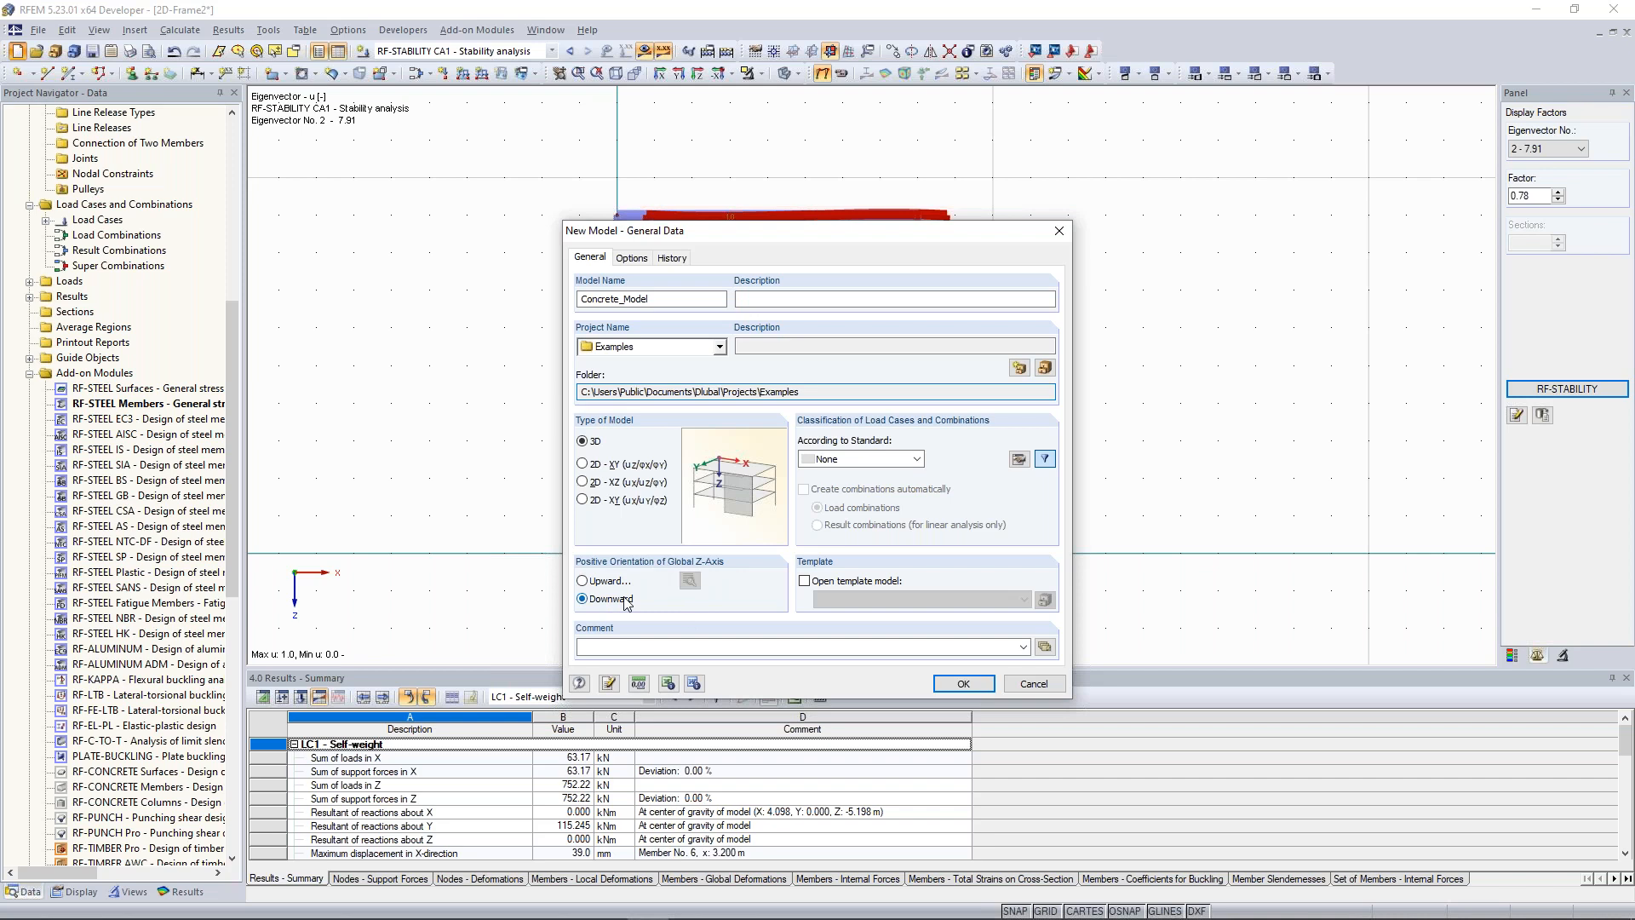
Classify load cases by EN 1990 with the CEN annex, enable automatic load combinations, and confirm the new model's general data
{"action": "left_click", "coordinate": [918, 459]}
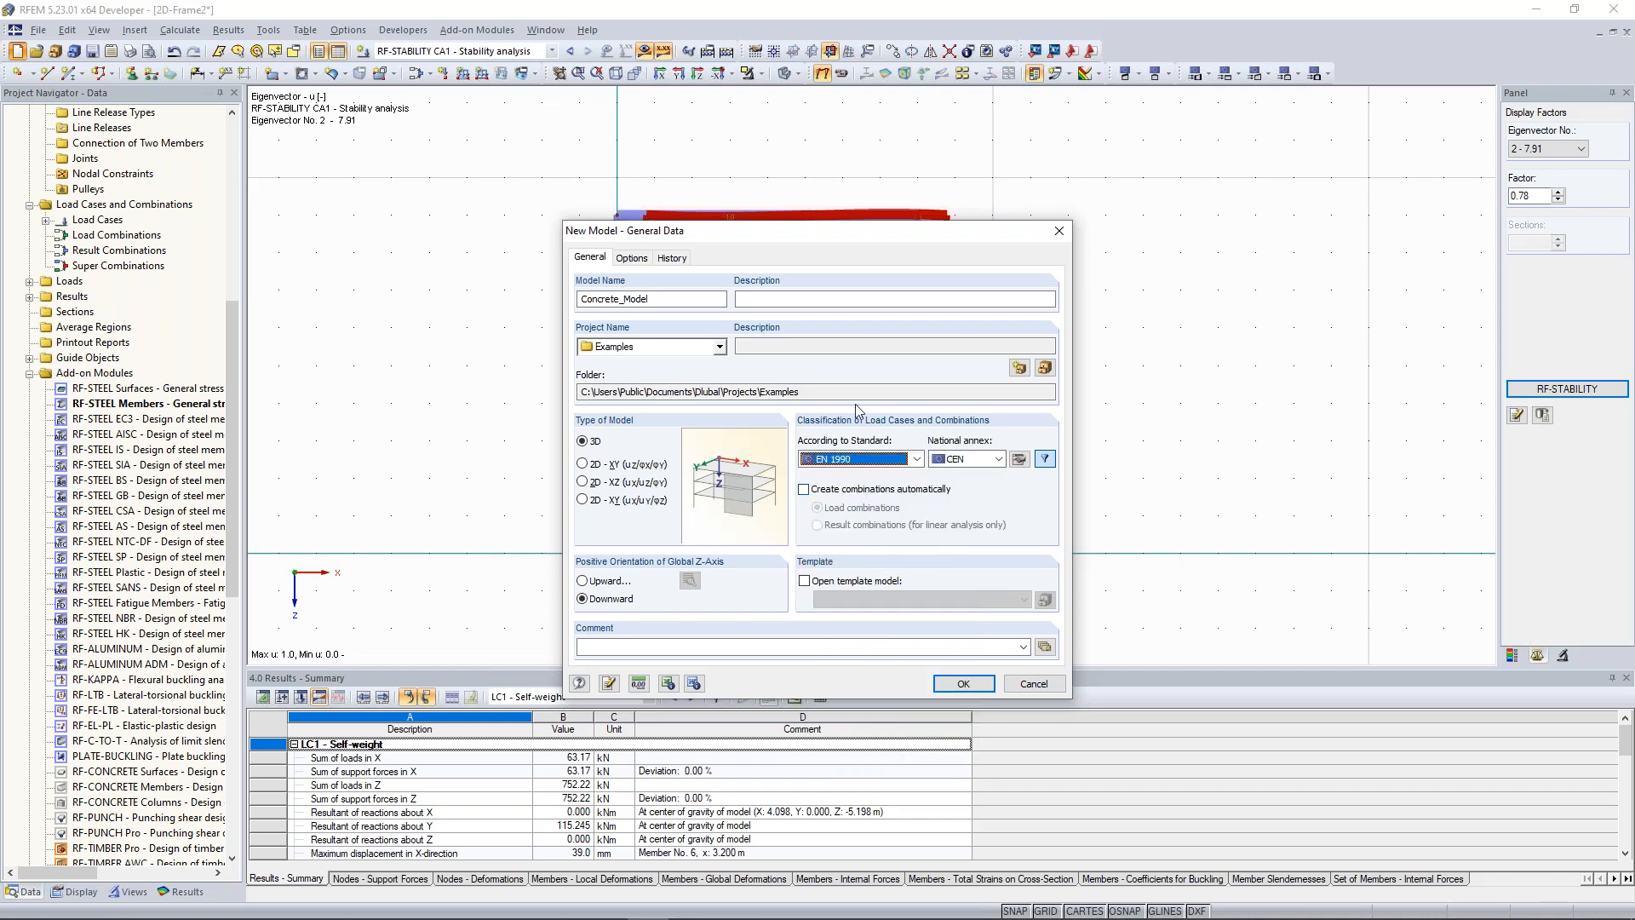
{"action": "left_click", "coordinate": [999, 460]}
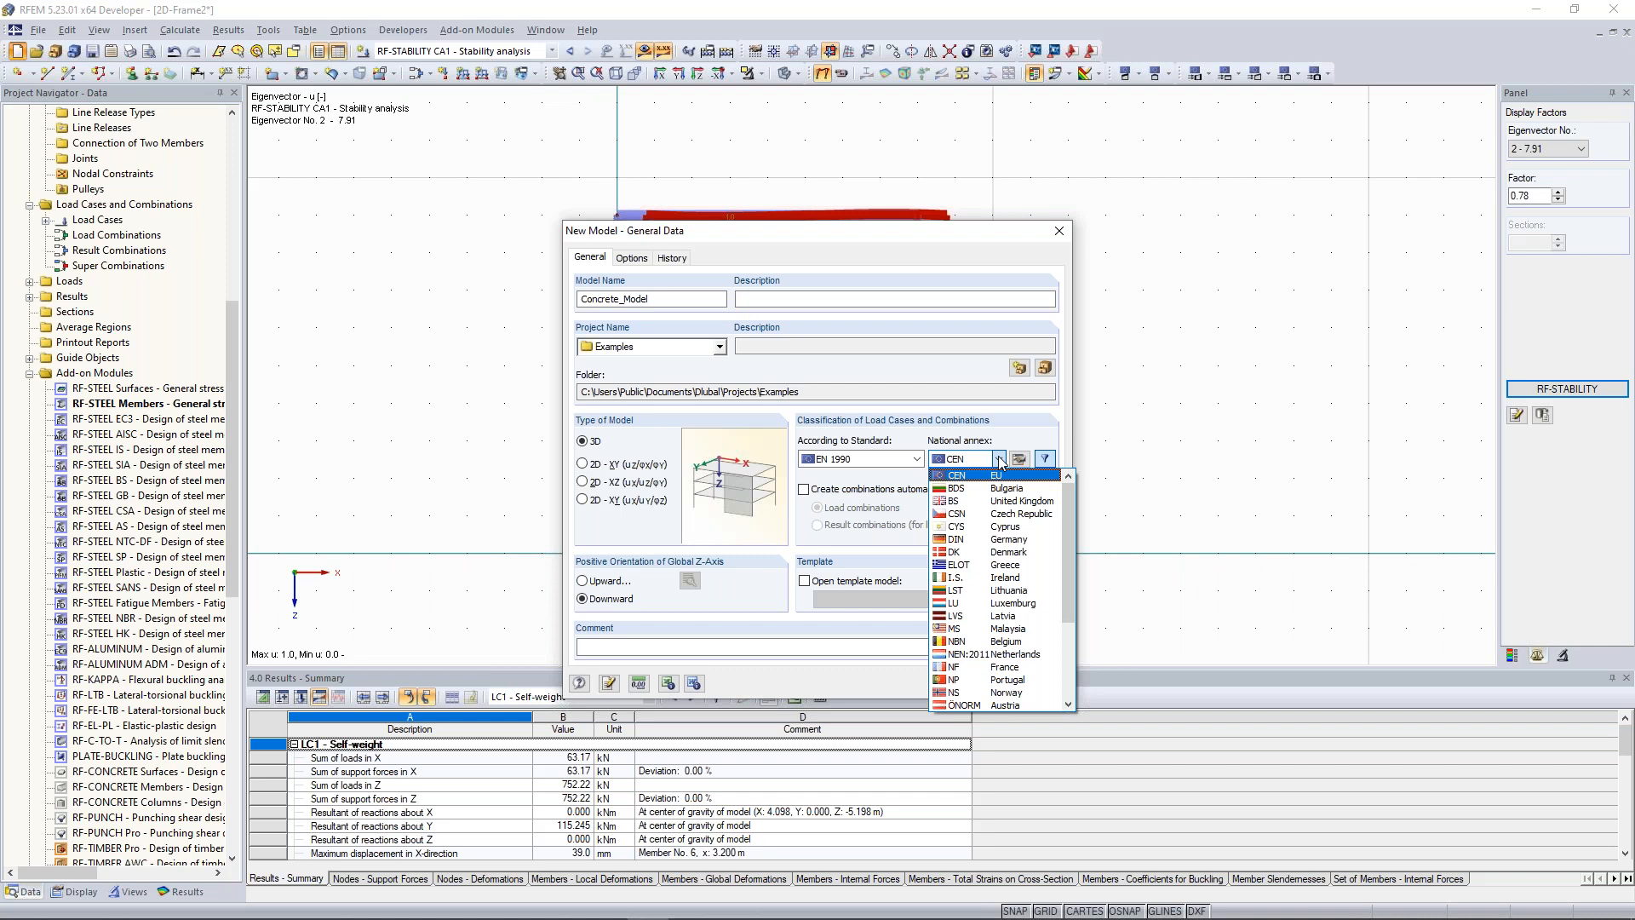
{"action": "left_click", "coordinate": [997, 474]}
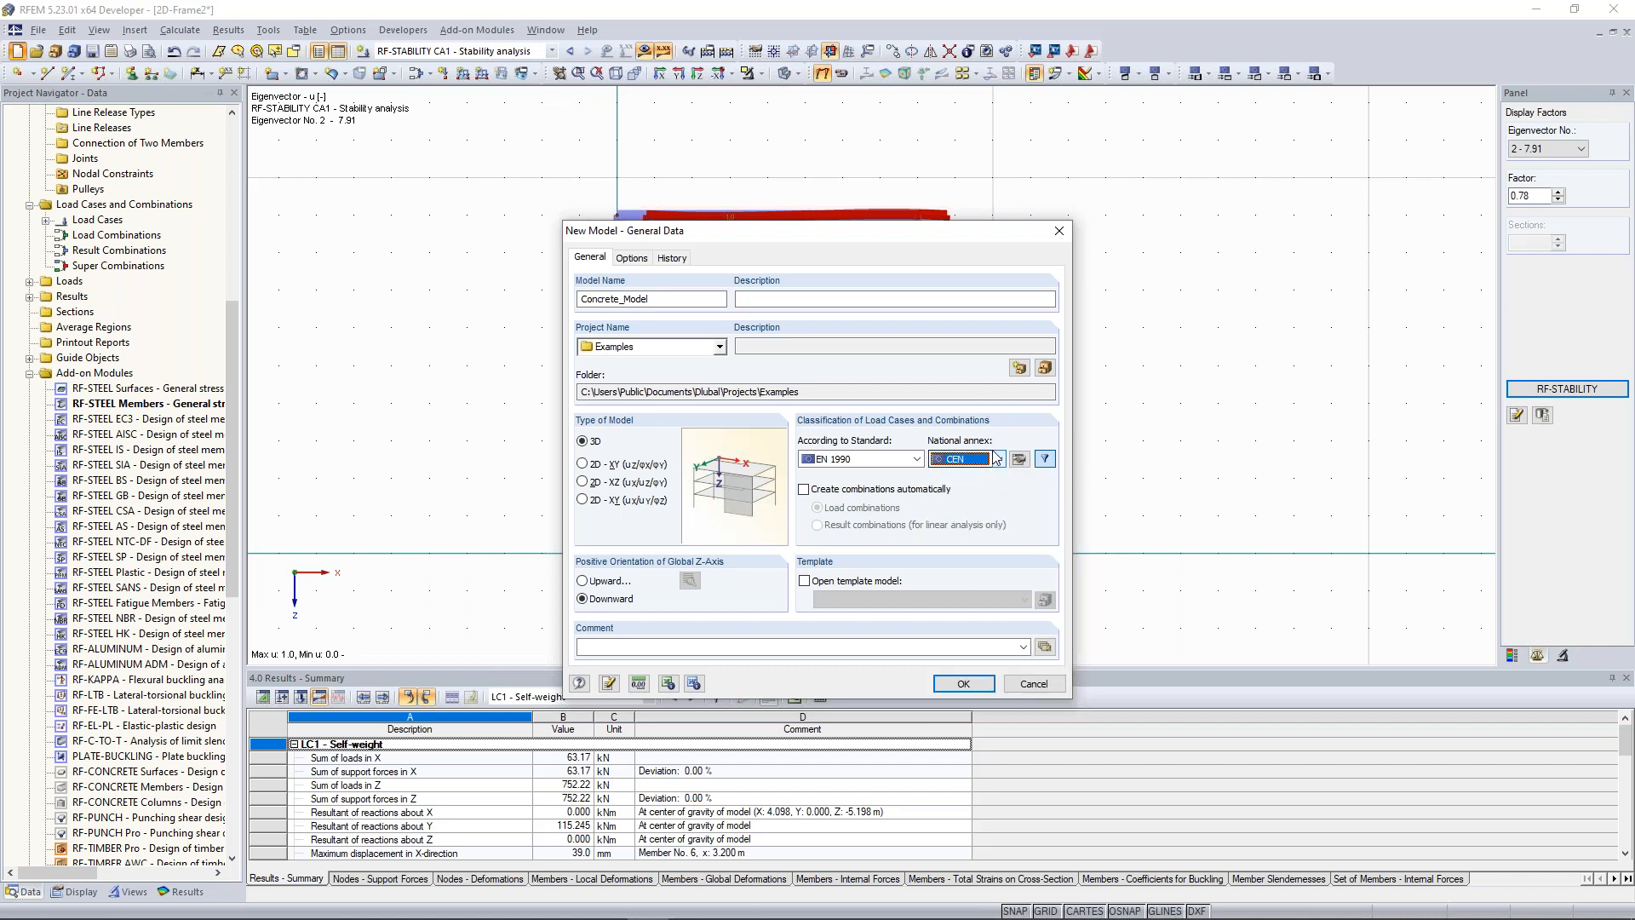
{"action": "left_click", "coordinate": [998, 460]}
{"action": "left_click", "coordinate": [998, 461]}
{"action": "left_click", "coordinate": [846, 491]}
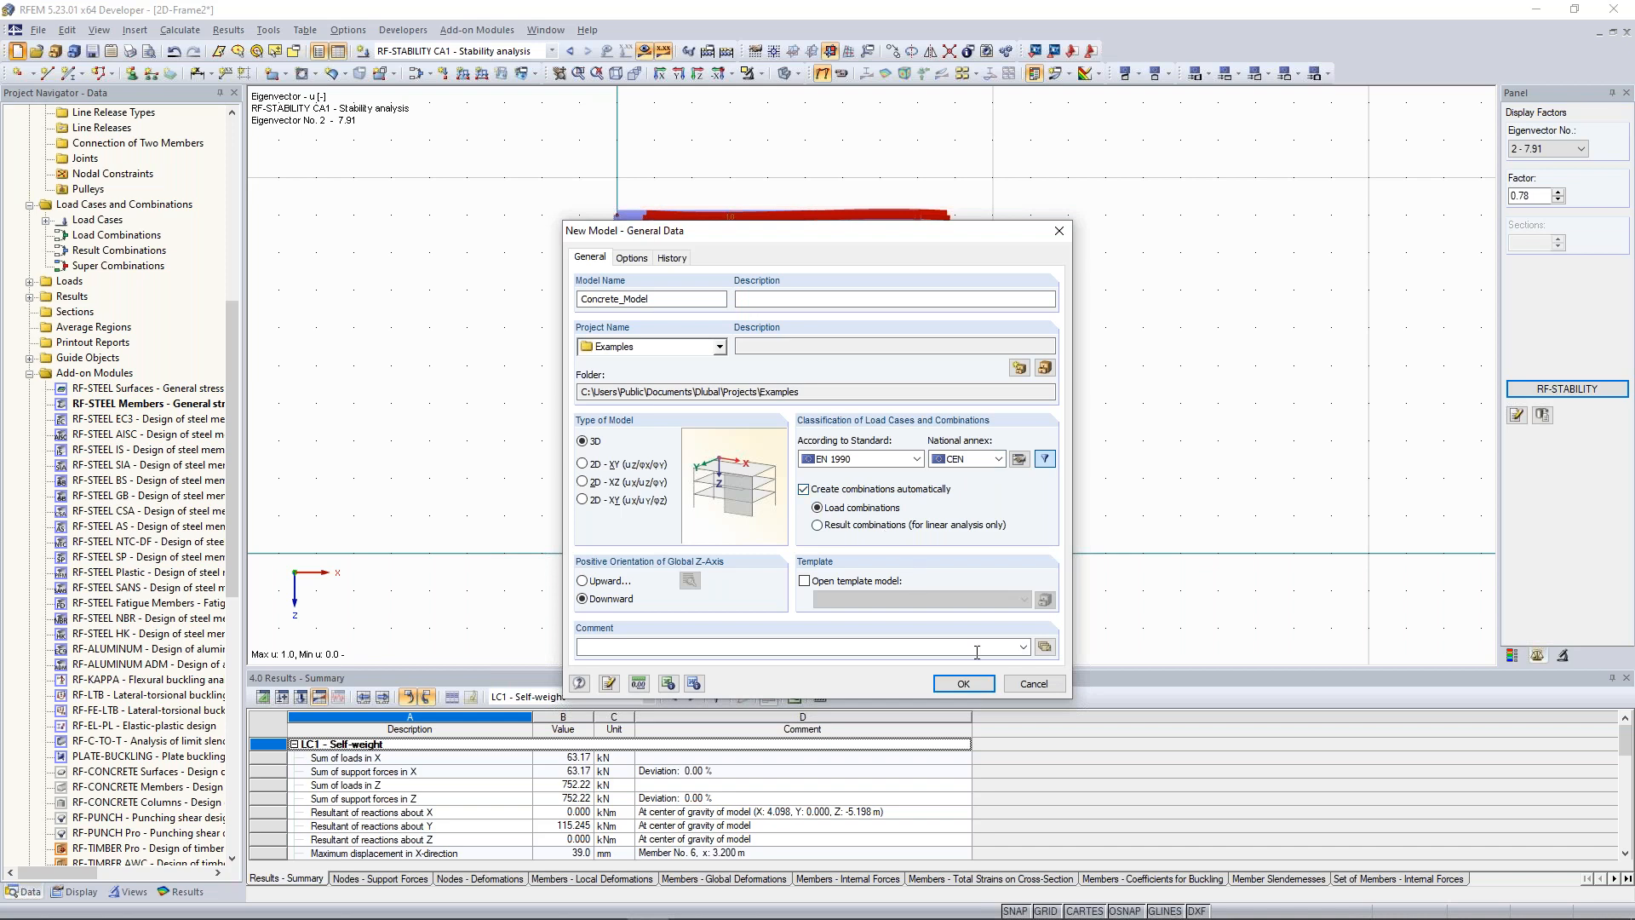
{"action": "left_click", "coordinate": [957, 684]}
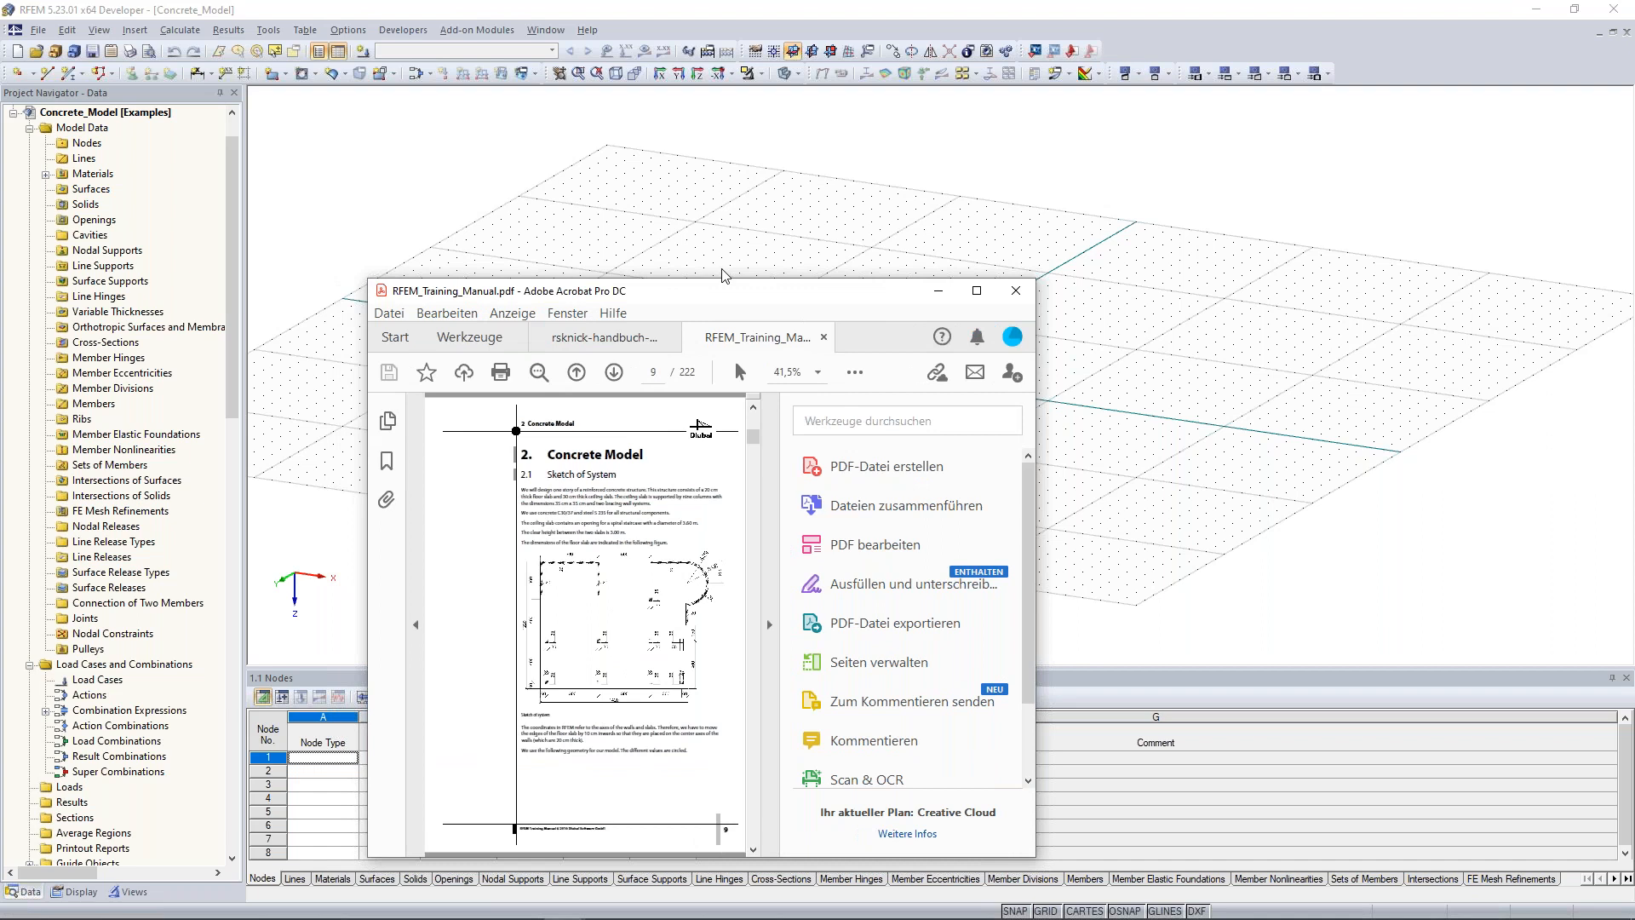
Review the concrete model's system sketch and the floor and ceiling slab dimensions in the RFEM training manual, and return to RFEM
{"action": "left_click_drag", "start_coordinate": [723, 289], "coordinate": [742, 2]}
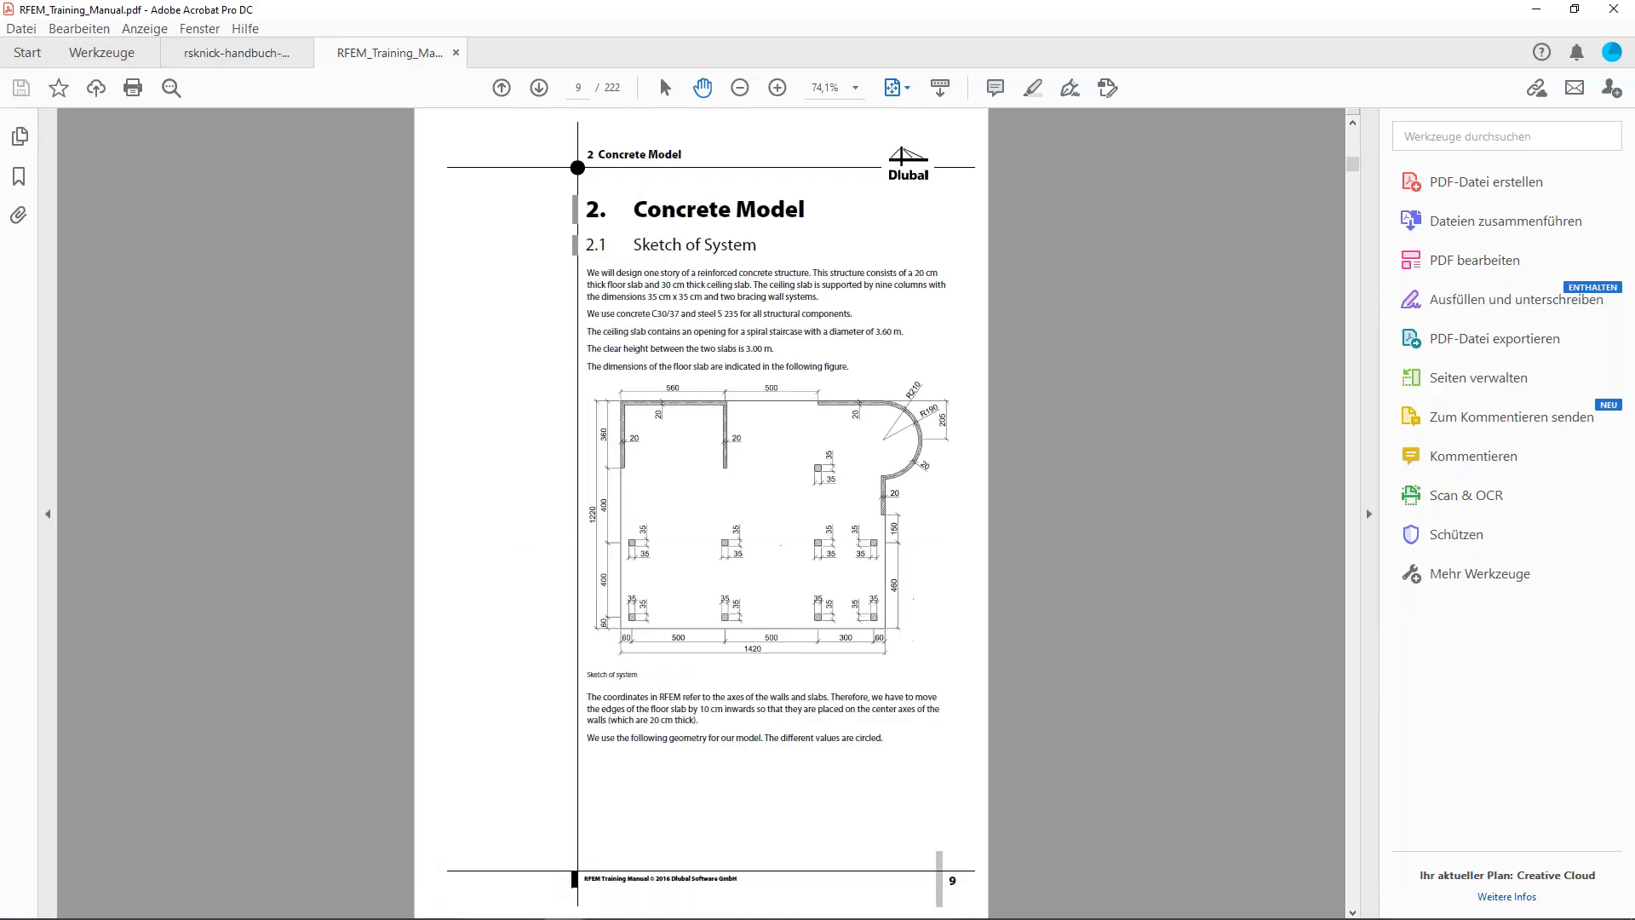
{"action": "scroll", "coordinate": [741, 430], "scroll_direction": "up", "scroll_amount": 1}
{"action": "scroll", "coordinate": [809, 458], "scroll_direction": "down", "scroll_amount": 1}
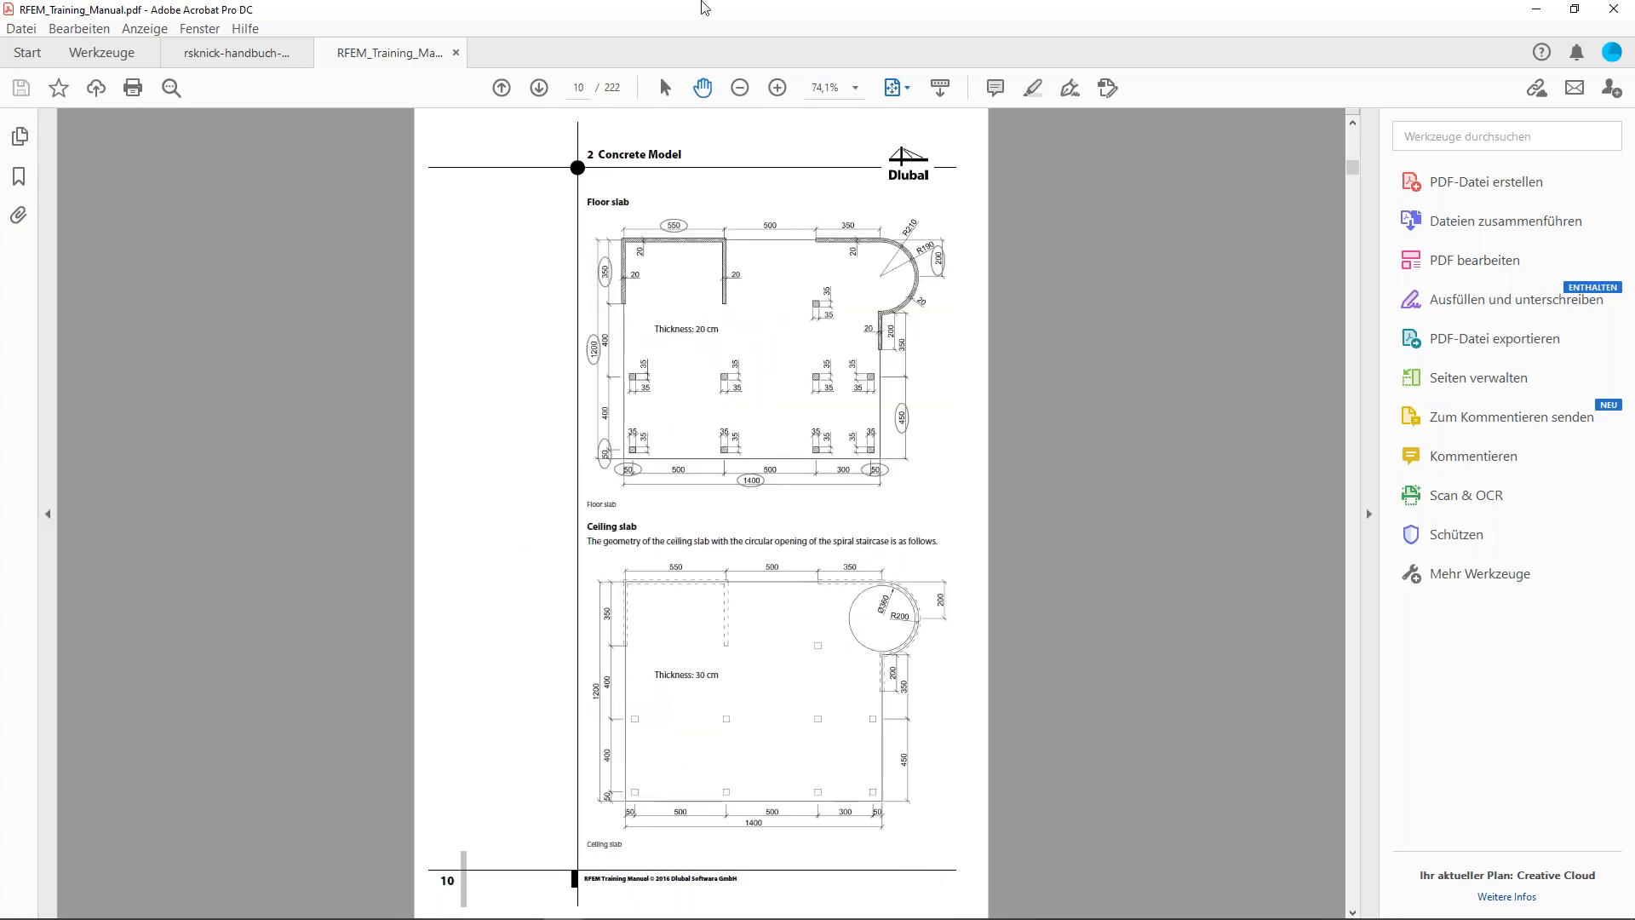
{"action": "left_click_drag", "start_coordinate": [672, 17], "coordinate": [1634, 17]}
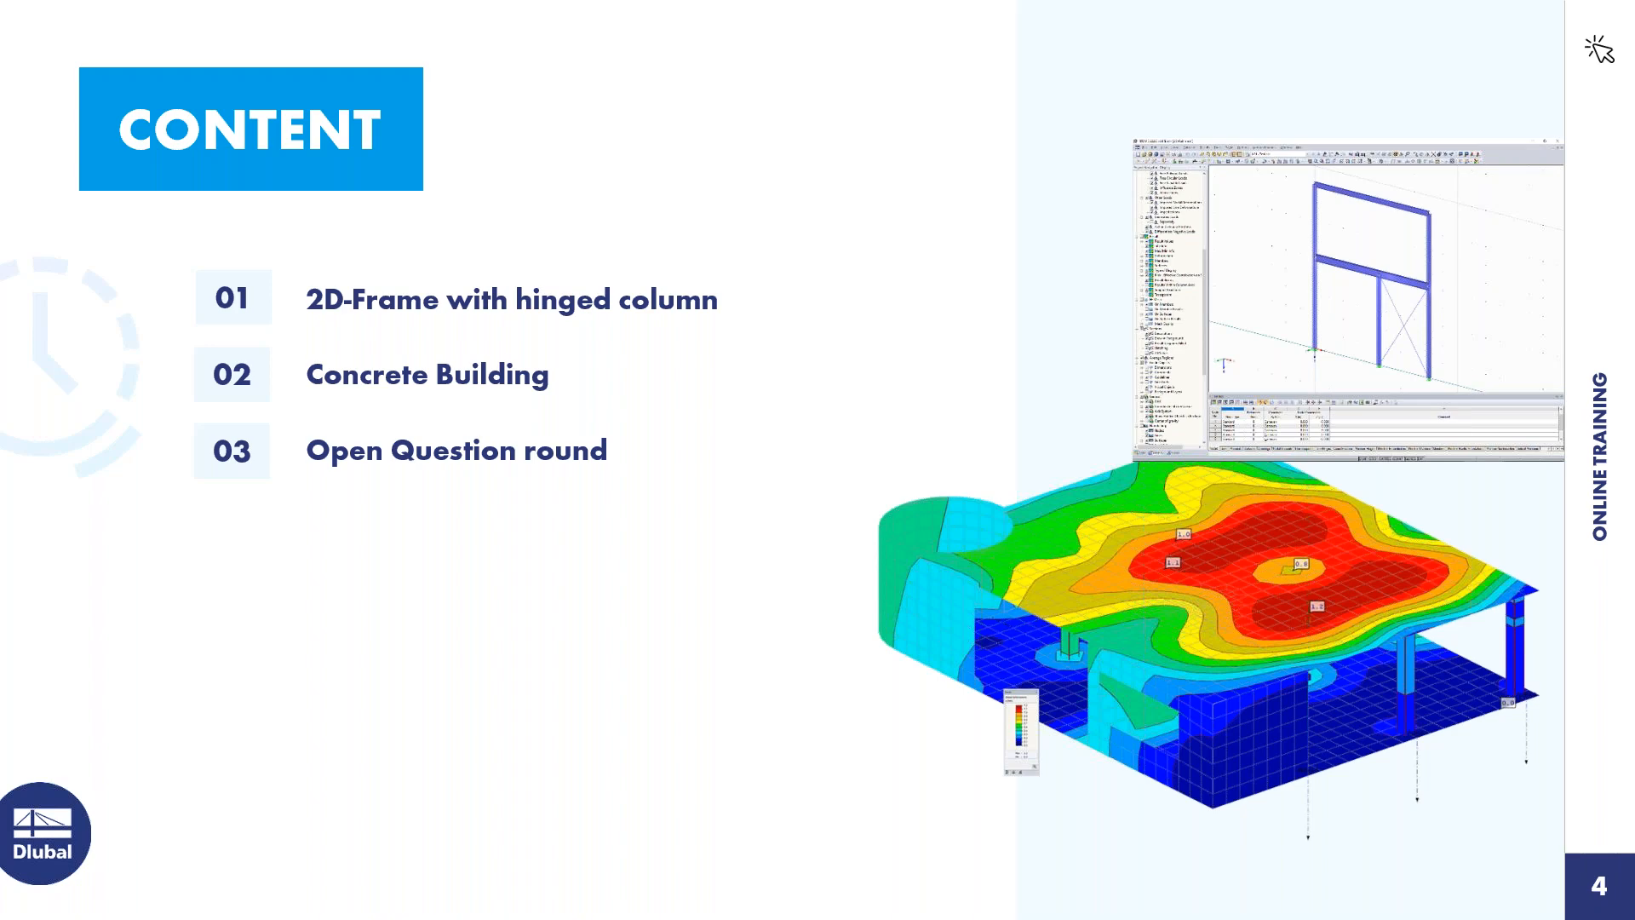
{"action": "key", "text": "alt+Tab"}
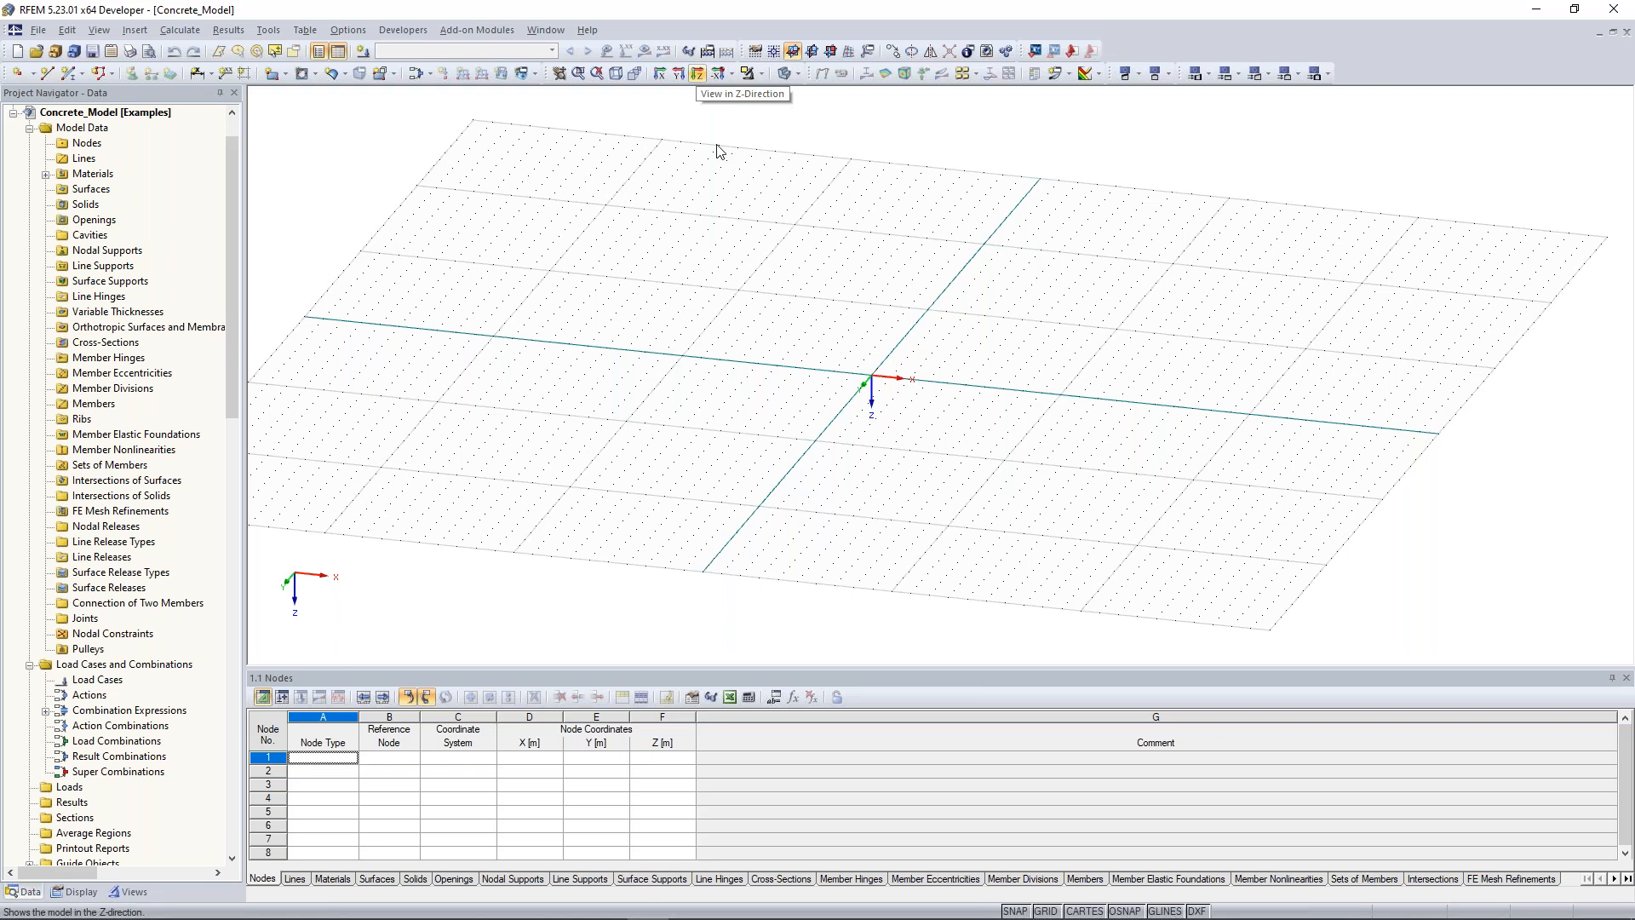
View the model in the Z-direction and define node 1 as a standard Cartesian node at the origin (0, 0, 0)
{"action": "middle_click_drag", "start_coordinate": [871, 298], "coordinate": [816, 304]}
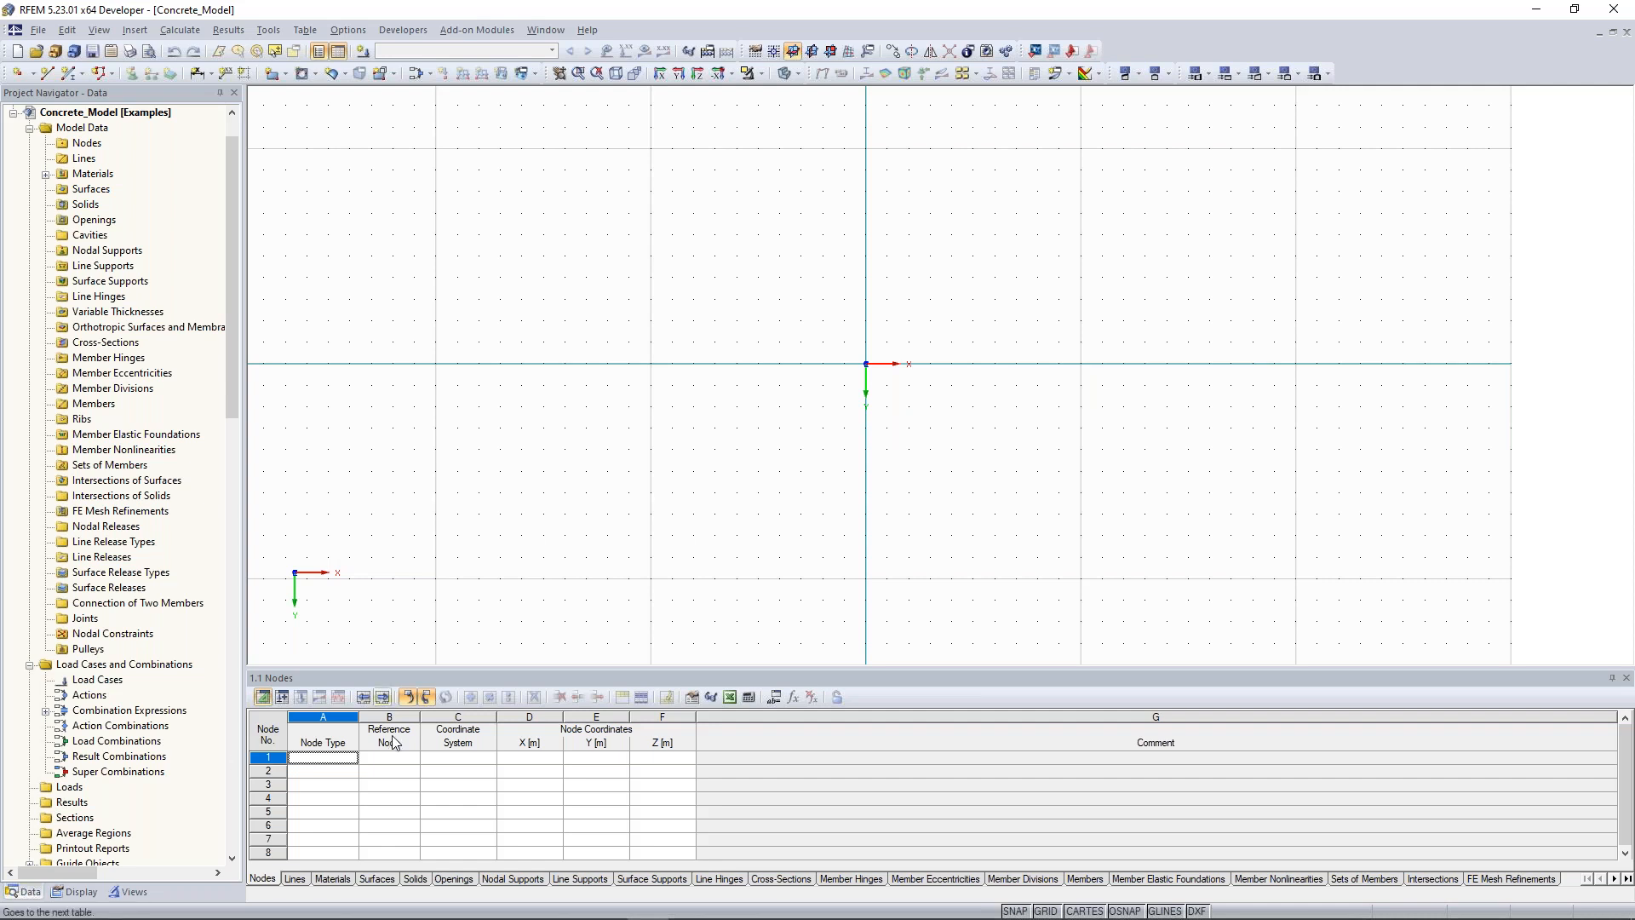
{"action": "left_click", "coordinate": [318, 762]}
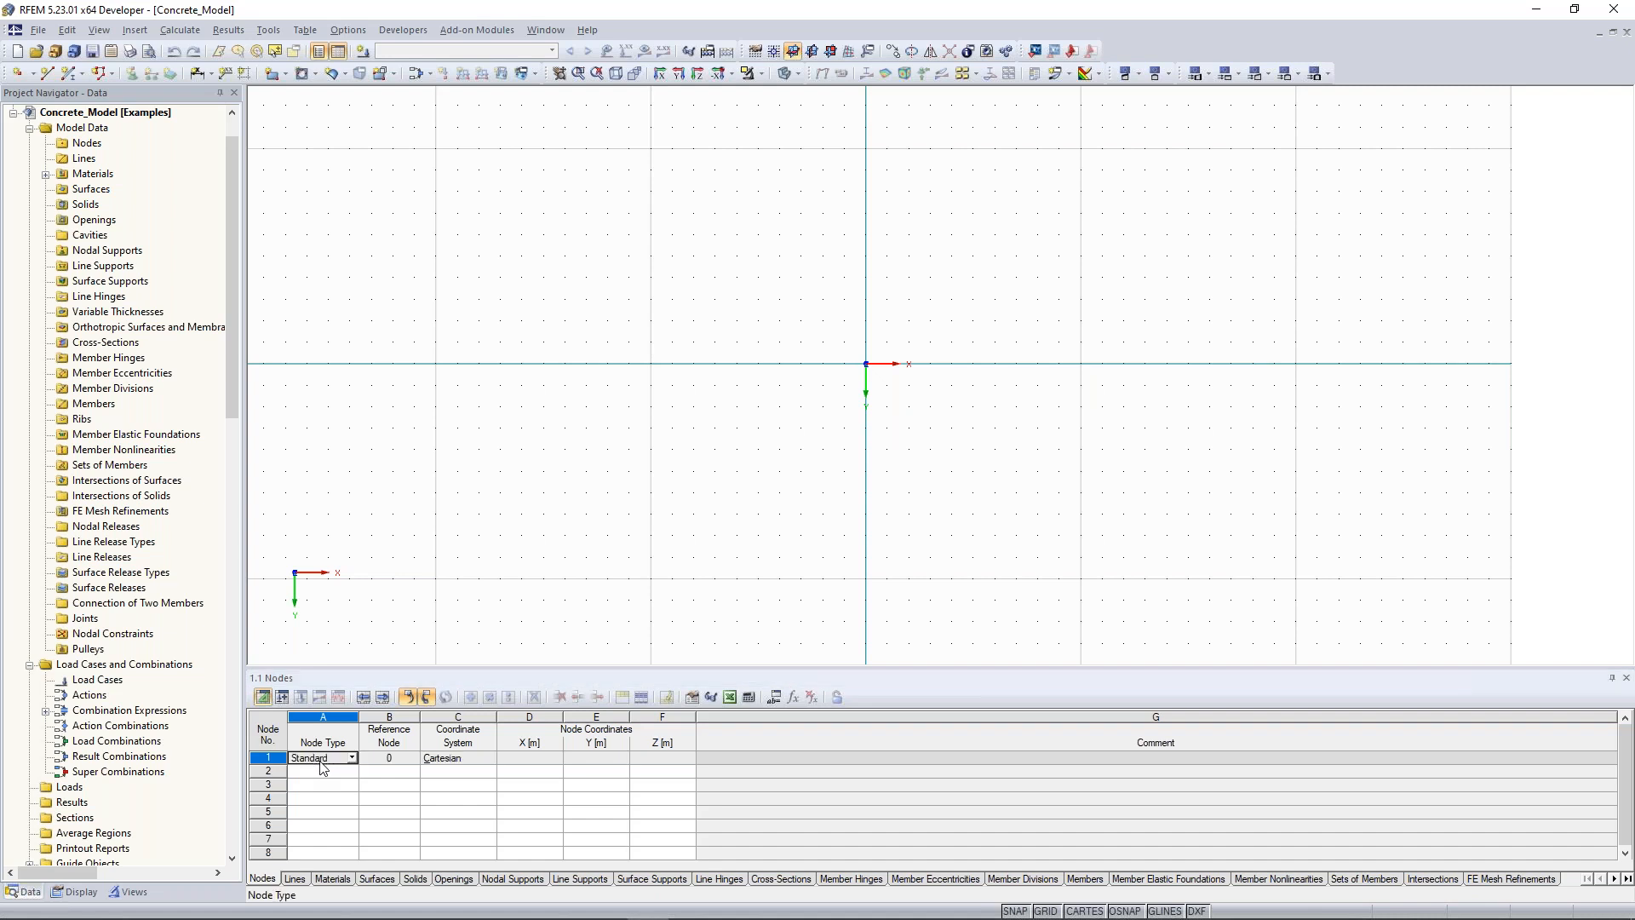
{"action": "left_click", "coordinate": [397, 759]}
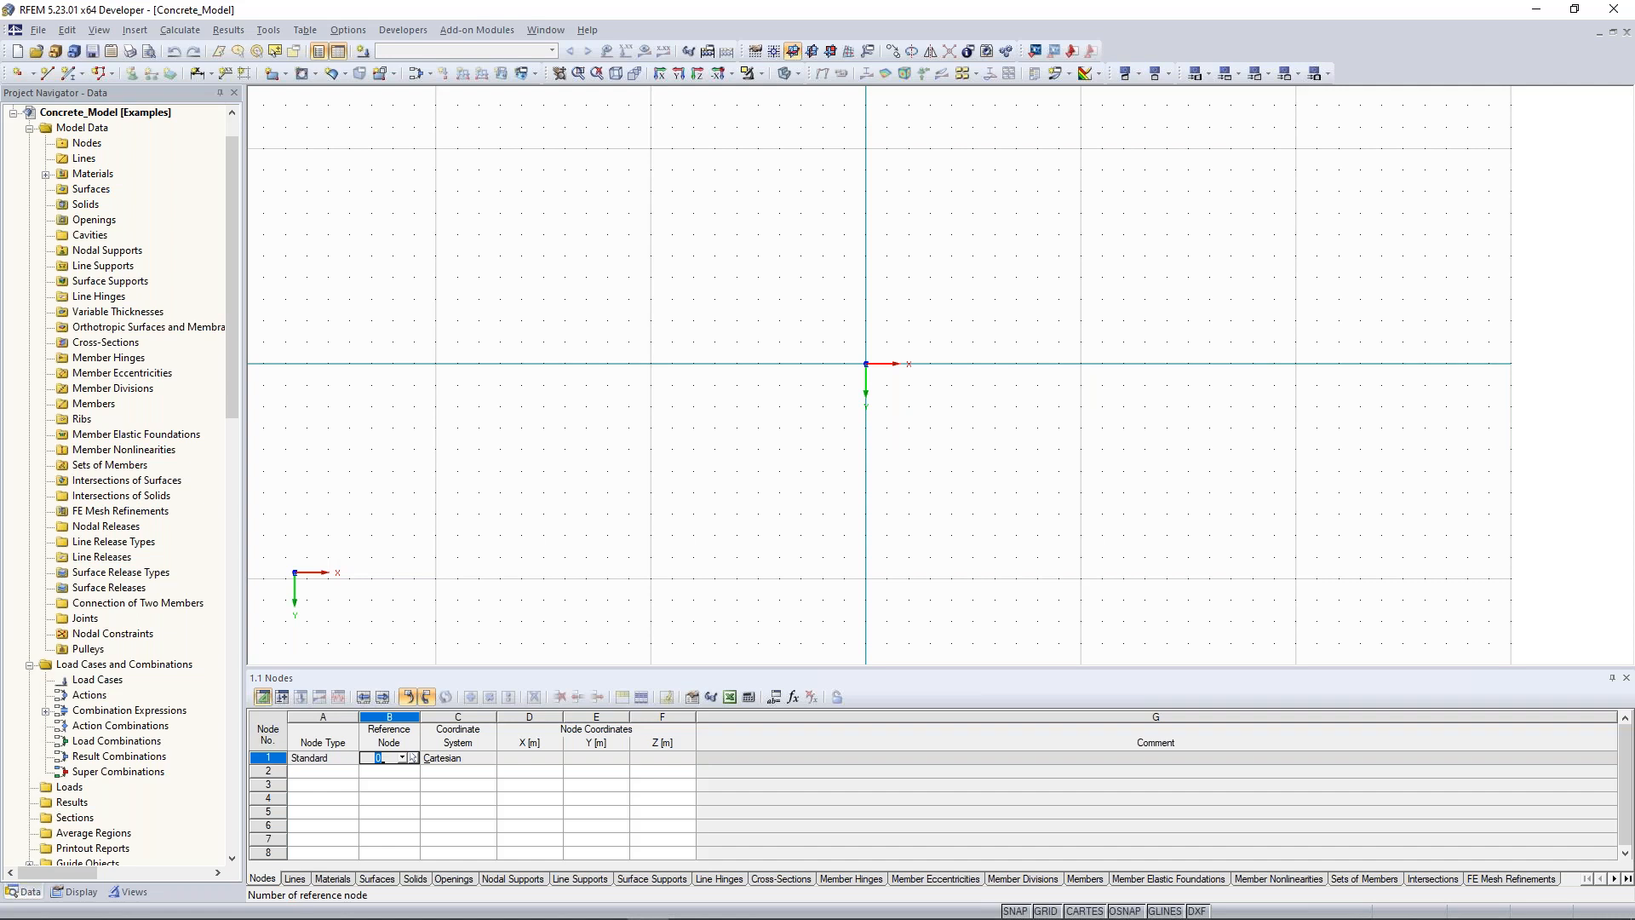
{"action": "key", "text": "Return"}
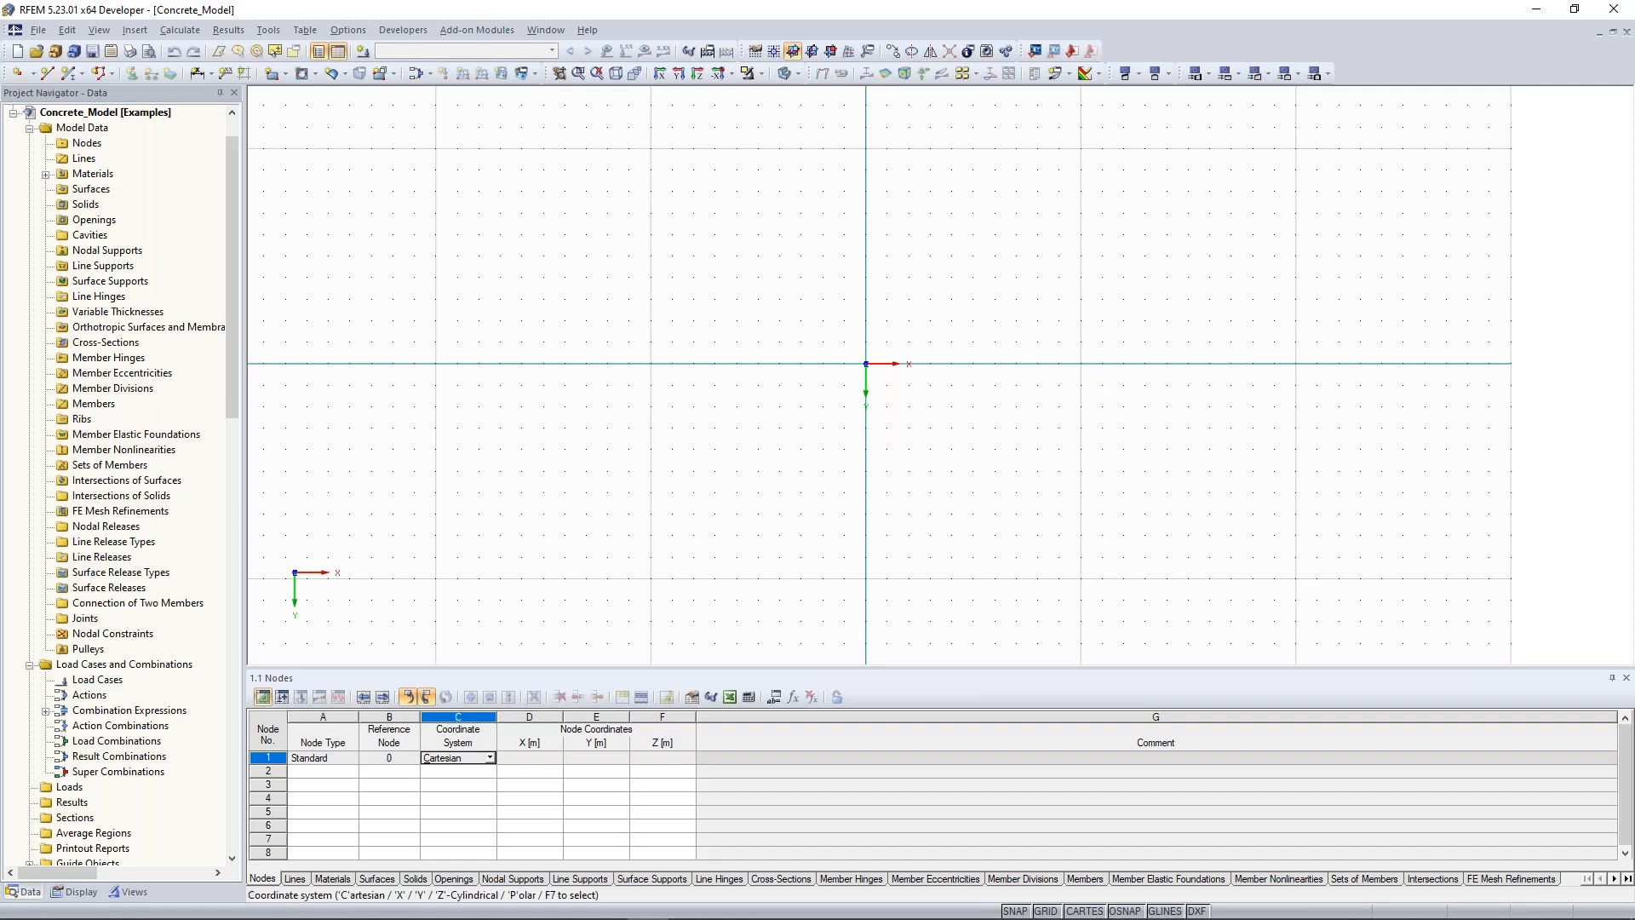
{"action": "key", "text": "Return"}
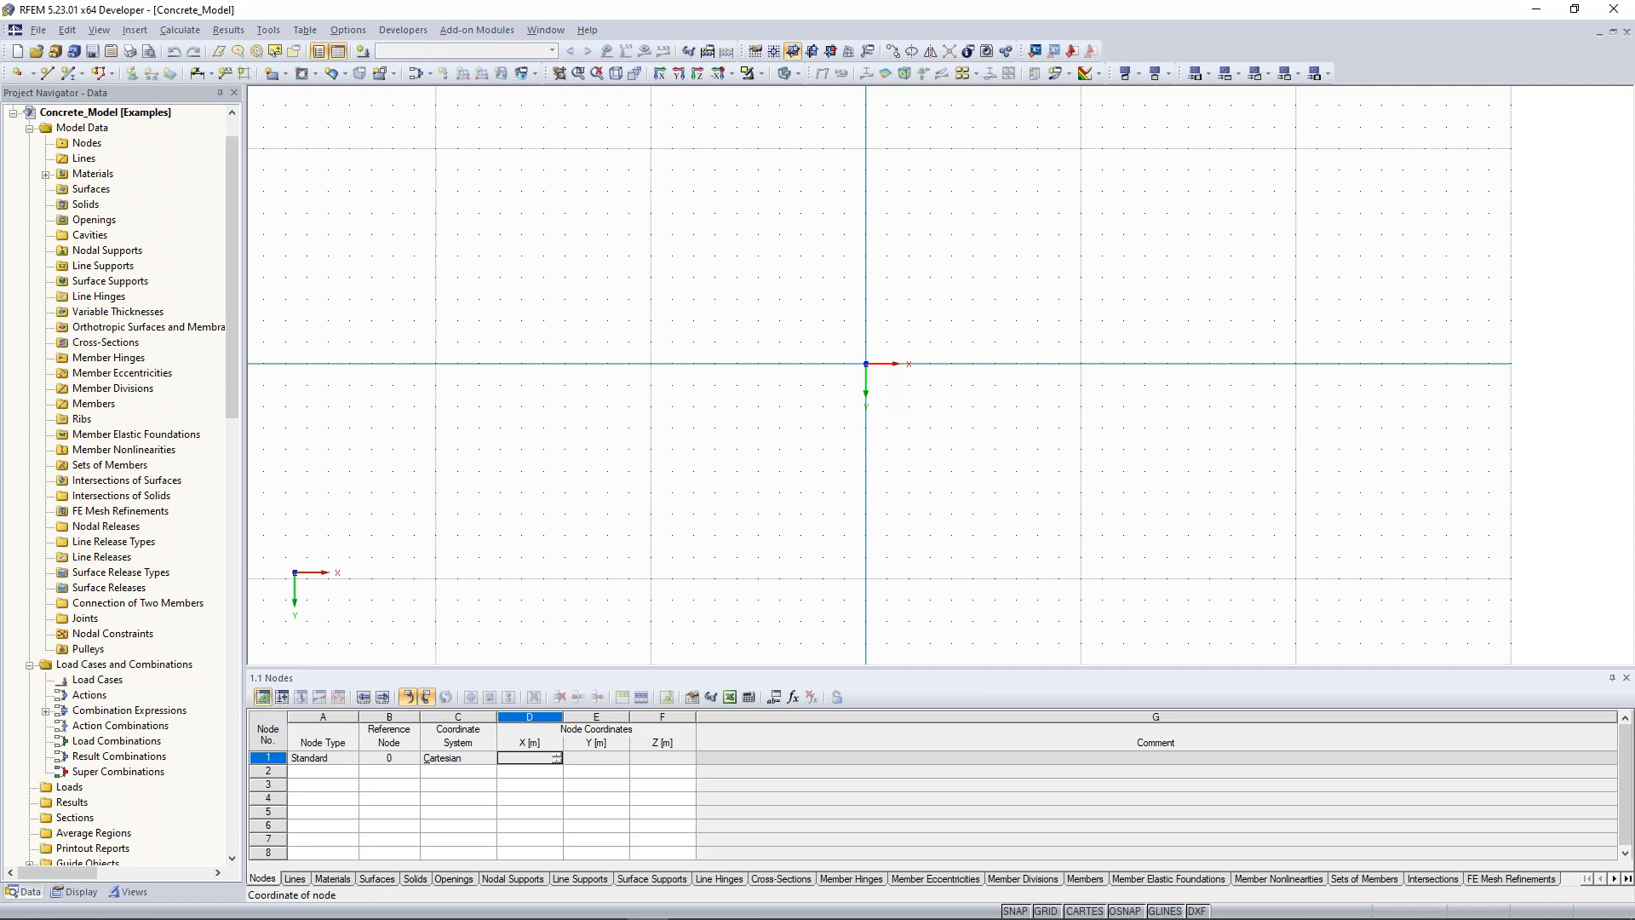
{"action": "key", "text": "Return"}
{"action": "key", "text": "Return"}
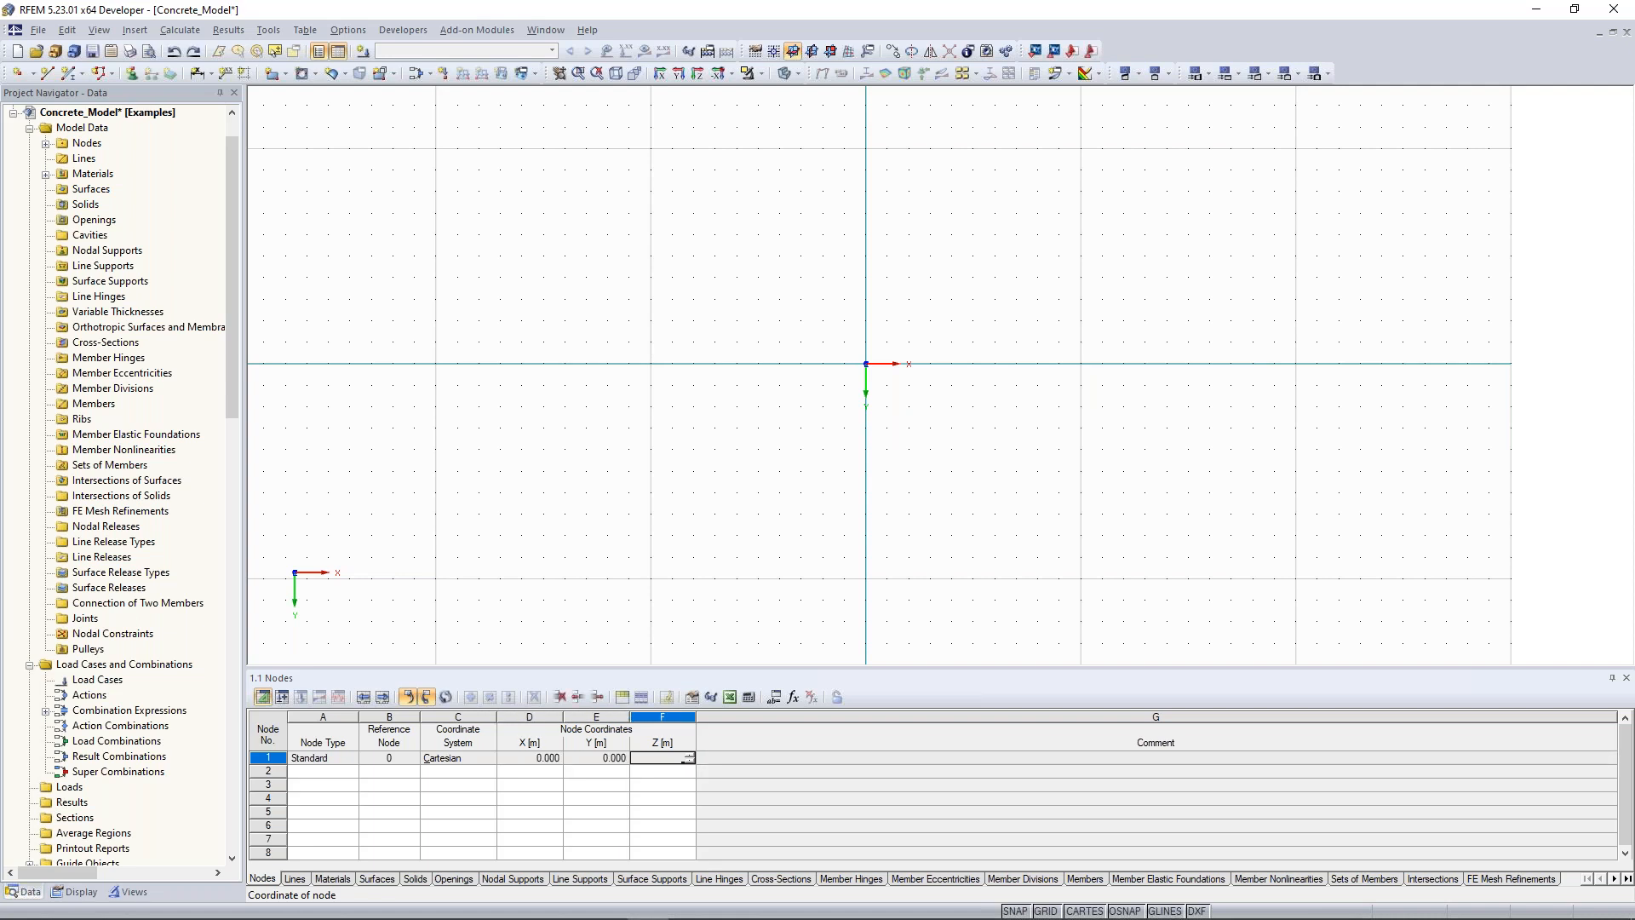
{"action": "key", "text": "Return"}
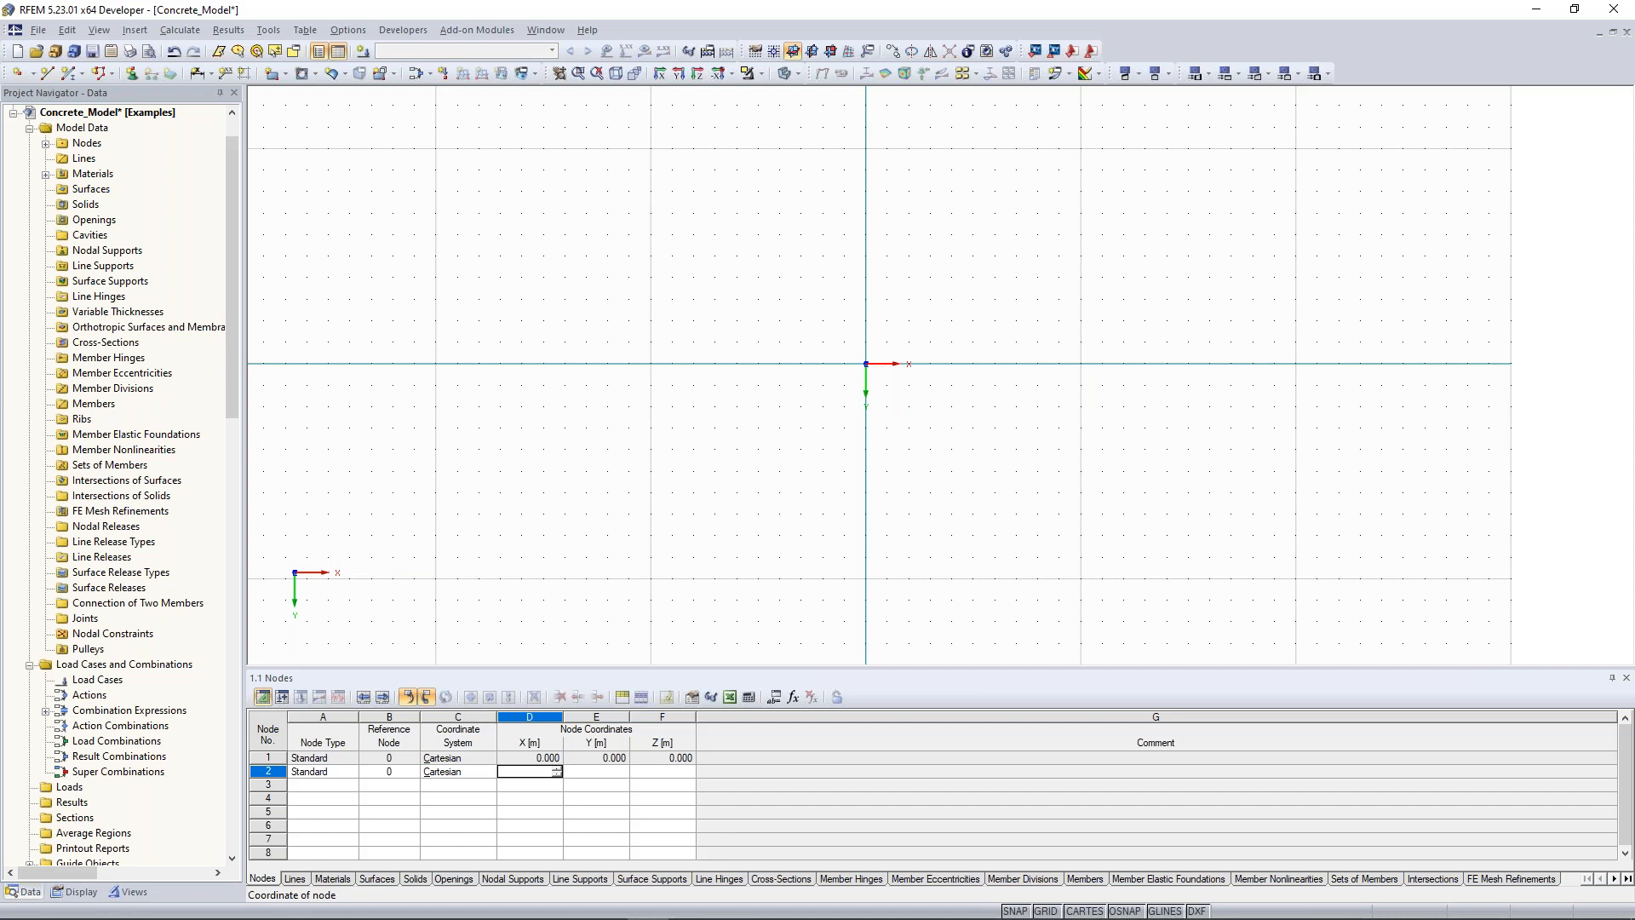
Define node 2 at X 14 m, Y 0 and Z 0 for the second floor slab corner
{"action": "type", "text": "14"}
{"action": "key", "text": "Tab"}
{"action": "type", "text": "0"}
{"action": "key", "text": "Tab"}
{"action": "type", "text": "0"}
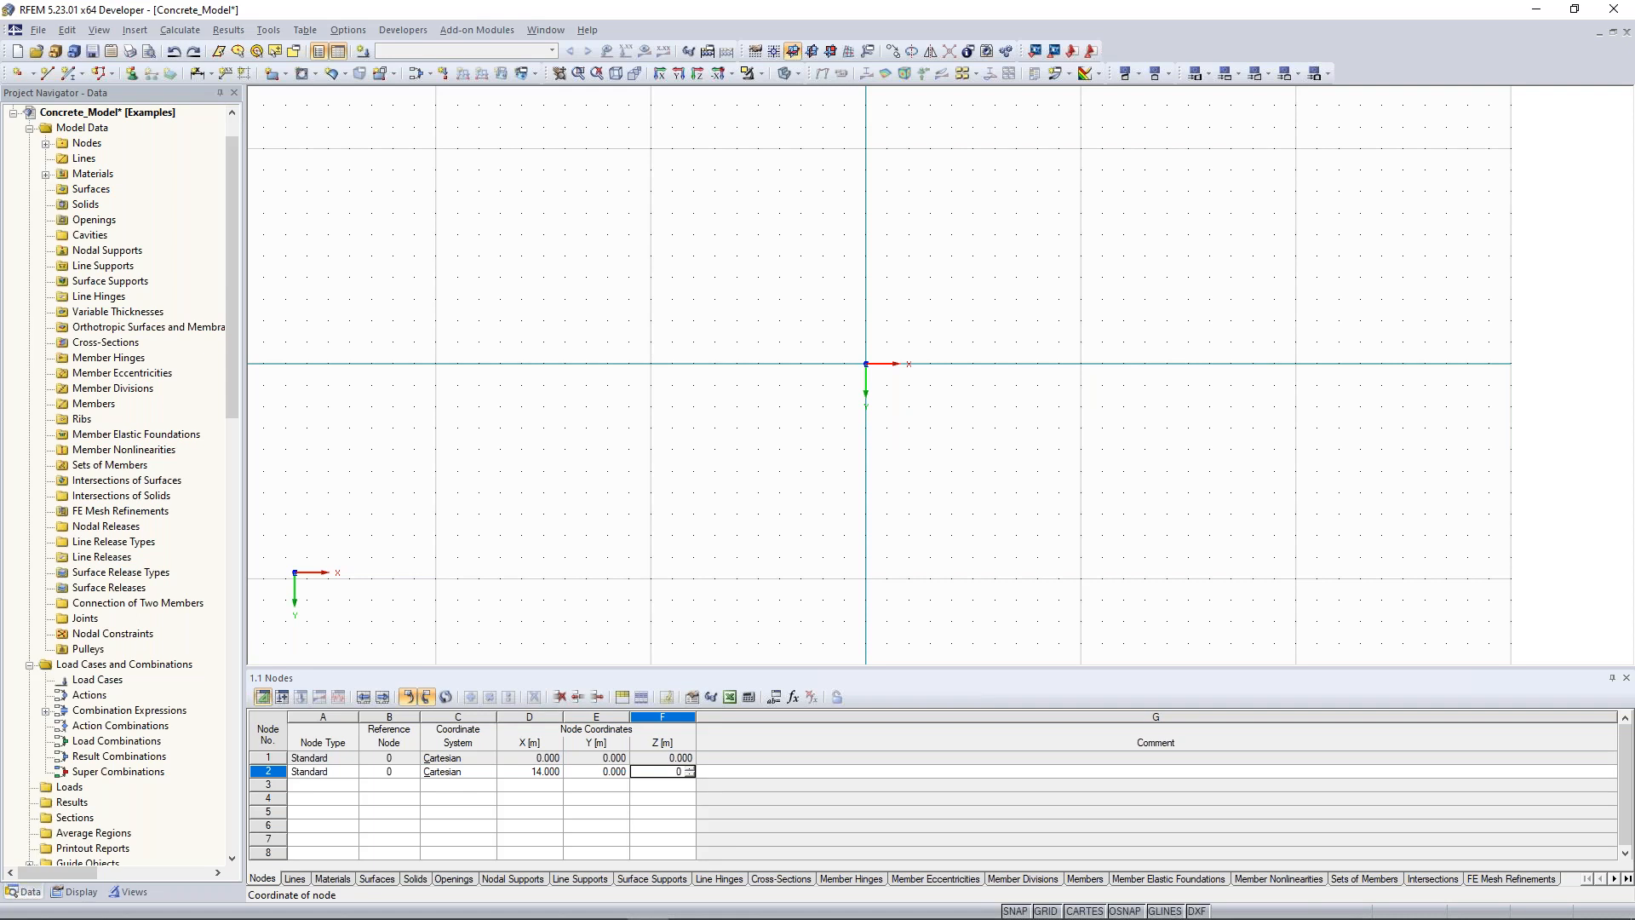
{"action": "key", "text": "Return"}
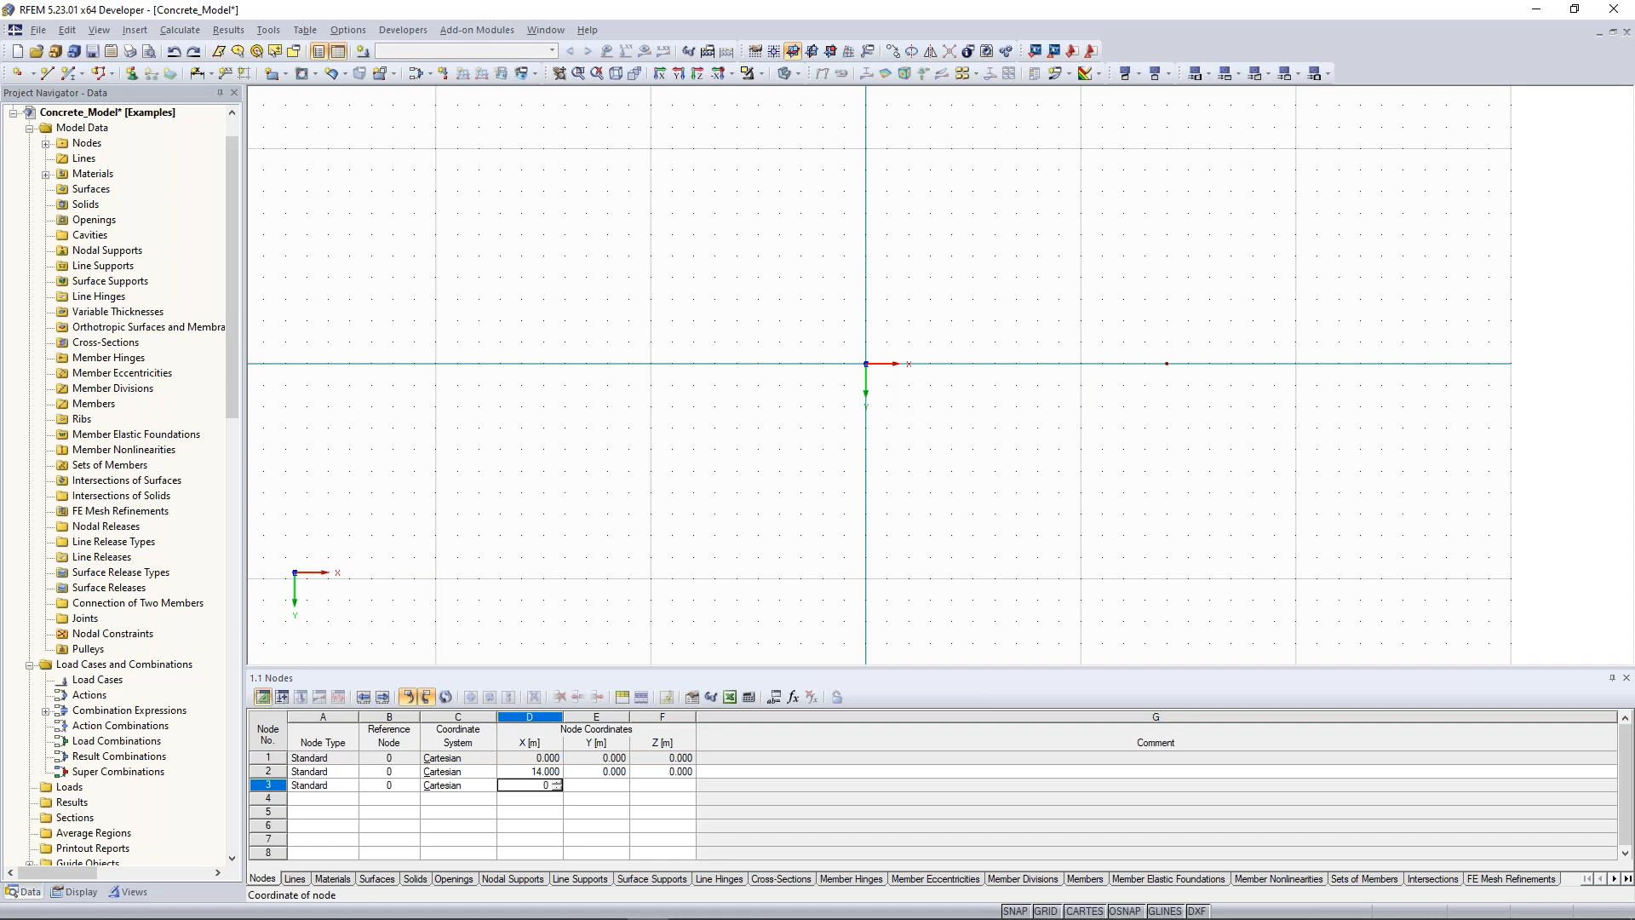
Define node 3 at X 0, Y -12 m and Z 0 for the third floor slab corner
{"action": "key", "text": "Tab"}
{"action": "type", "text": "-12"}
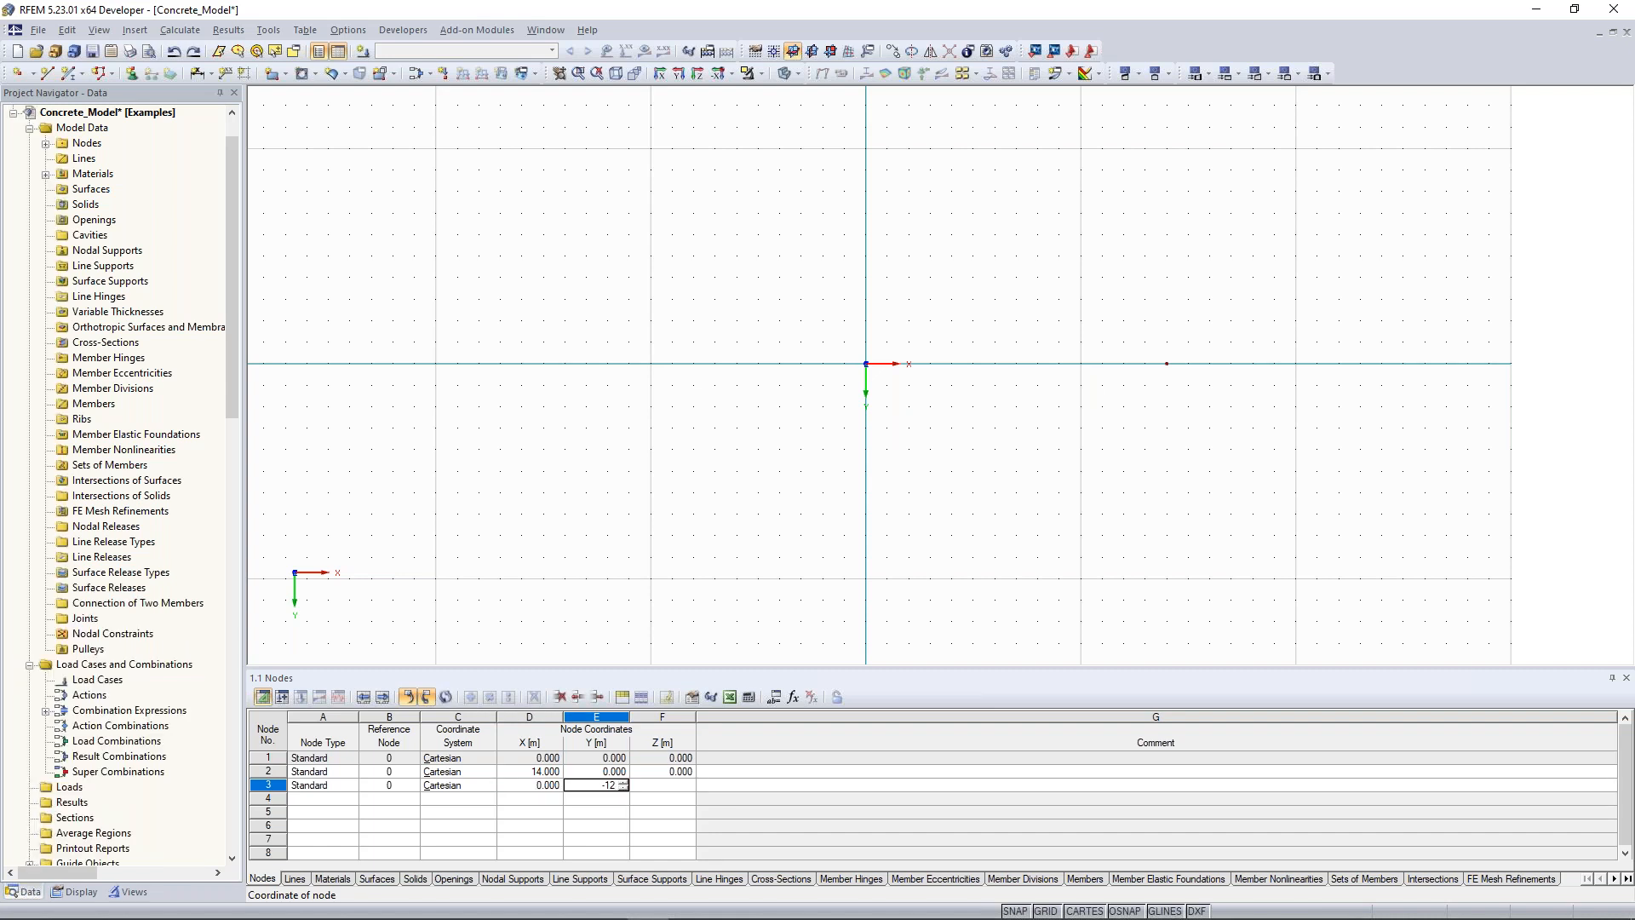
{"action": "key", "text": "Tab"}
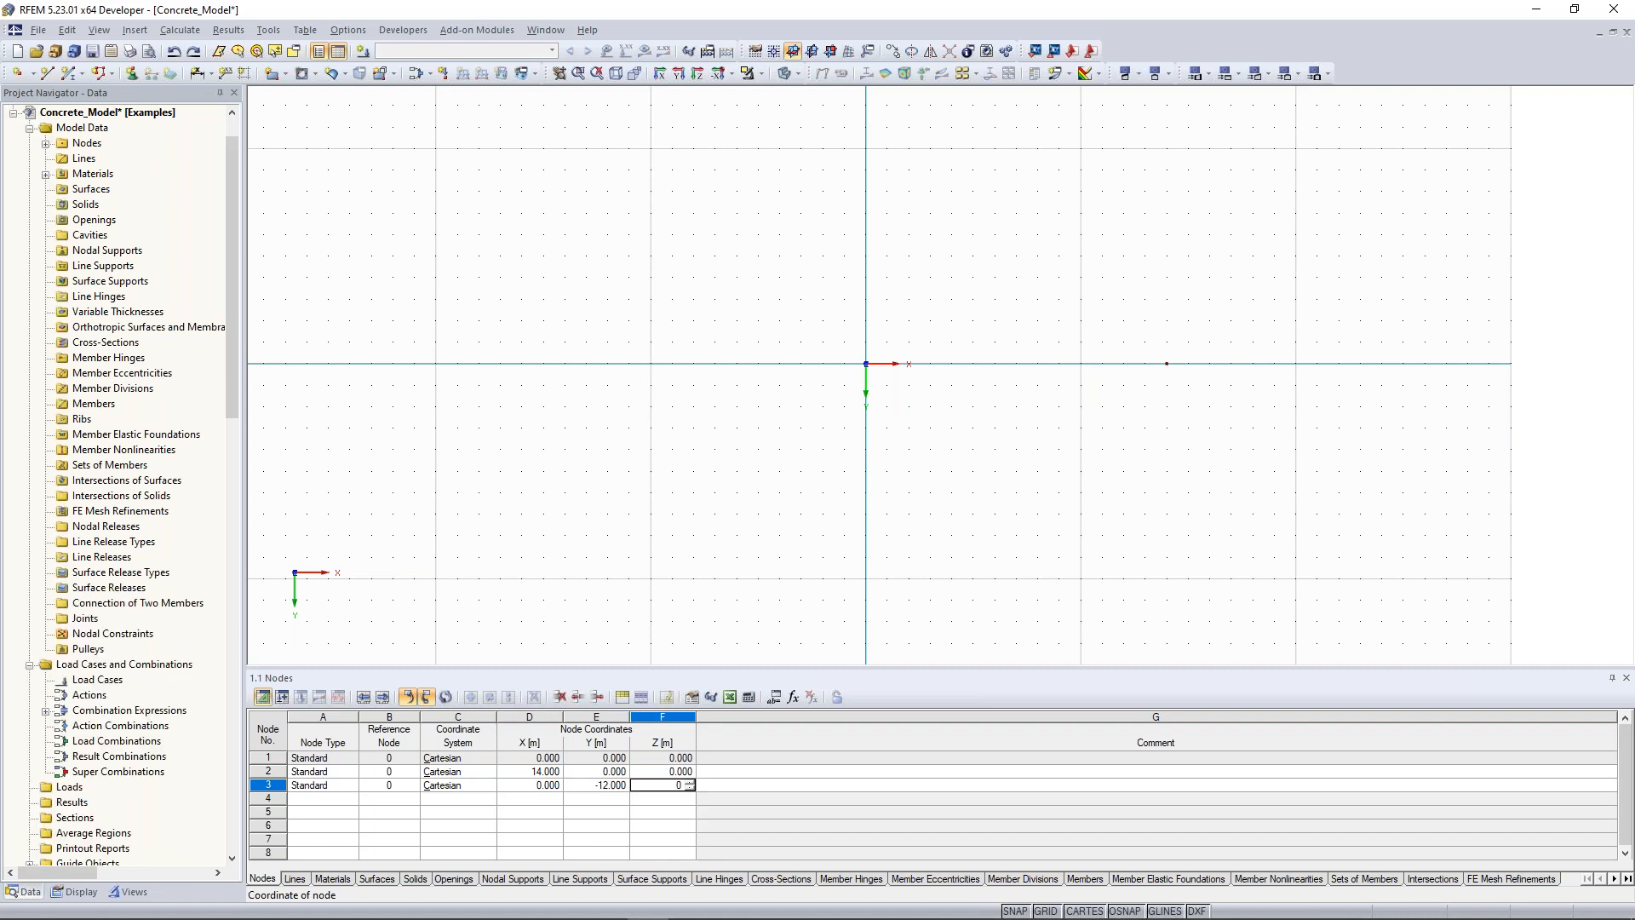
{"action": "key", "text": "Tab"}
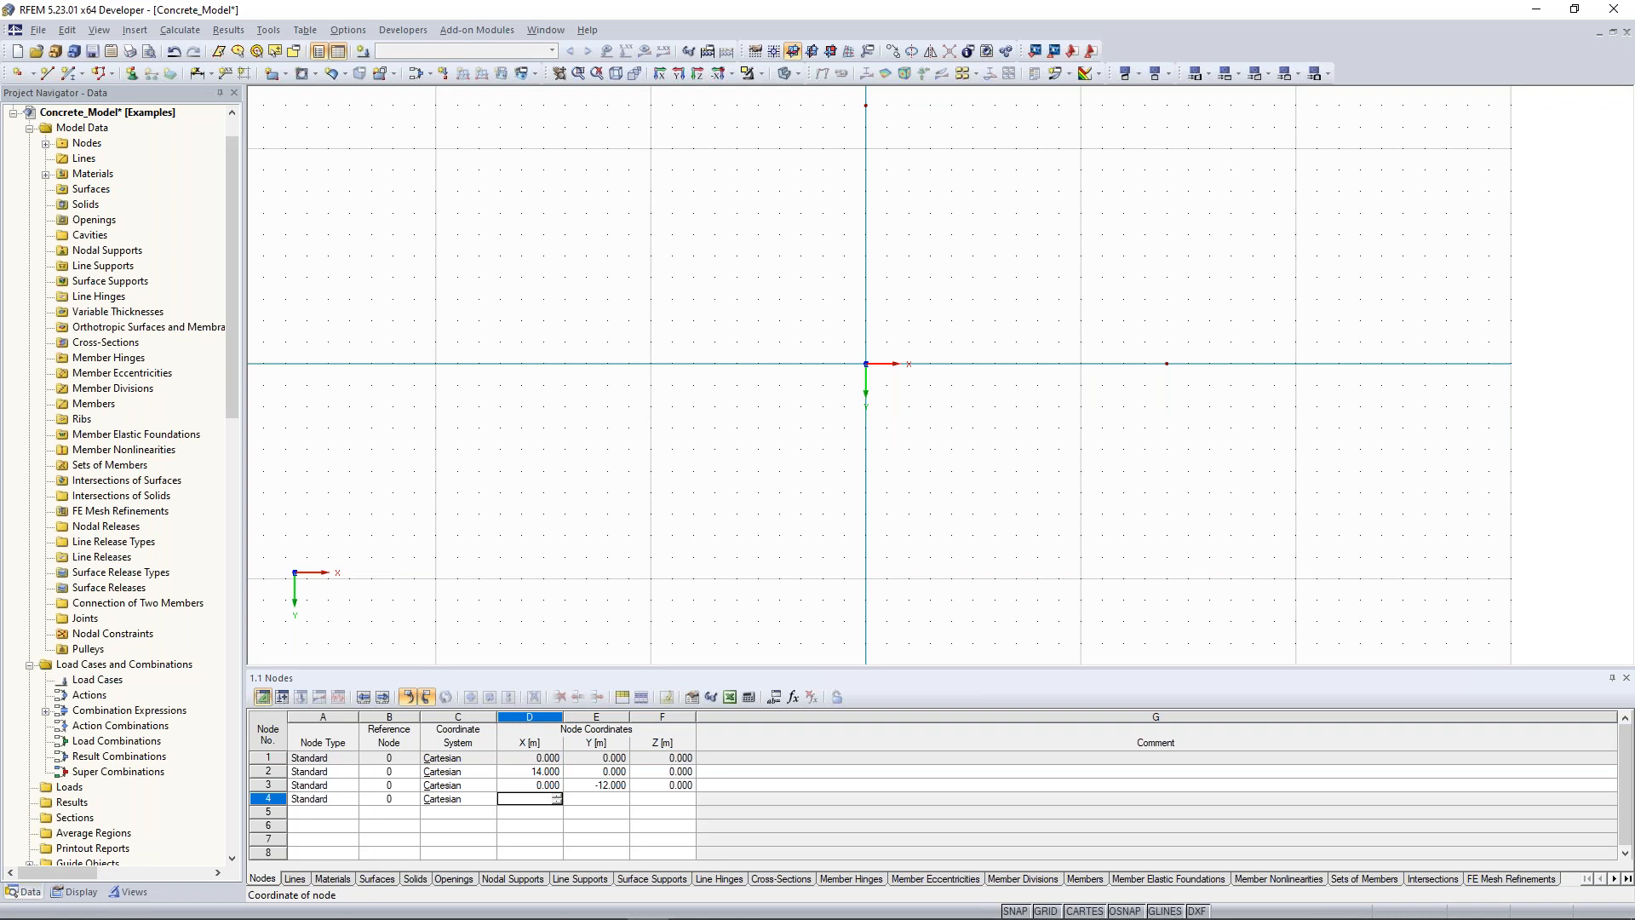
Define node 4 at X 14 m, Y -12 m and Z 0 for the fourth floor slab corner
{"action": "type", "text": "14"}
{"action": "key", "text": "Tab"}
{"action": "type", "text": "-12"}
{"action": "key", "text": "Tab"}
{"action": "type", "text": "0"}
{"action": "key", "text": "Tab"}
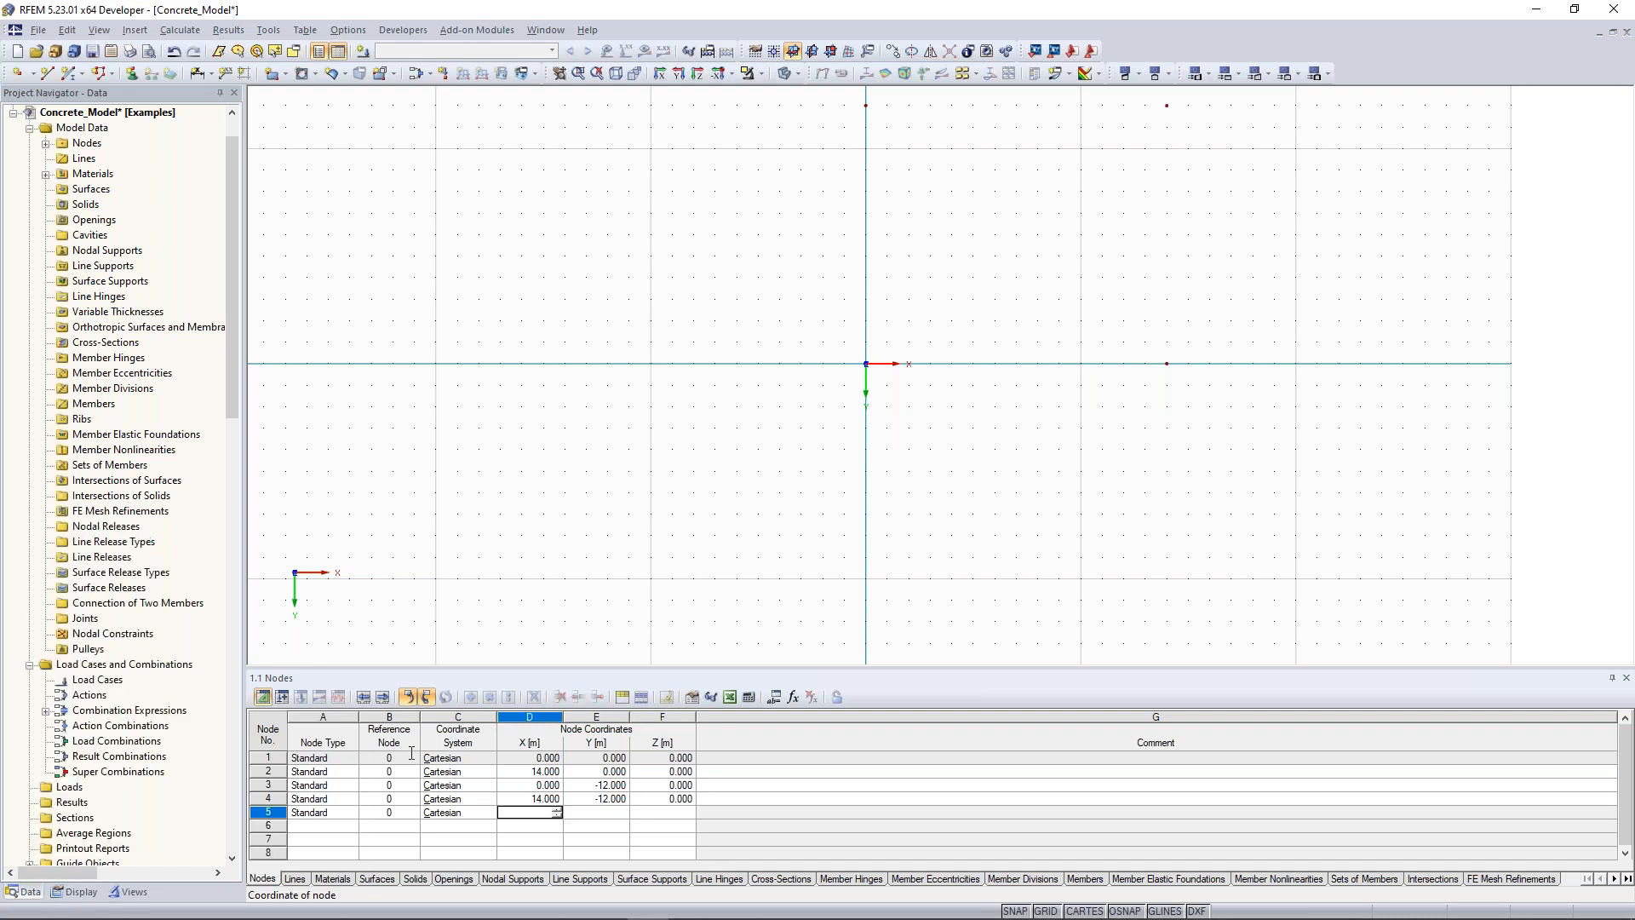
Define node 5 at X 0.5 m, Y -0.5 m and Z 0, just inside the slab corner at the origin
{"action": "middle_click_drag", "start_coordinate": [805, 381], "coordinate": [658, 528]}
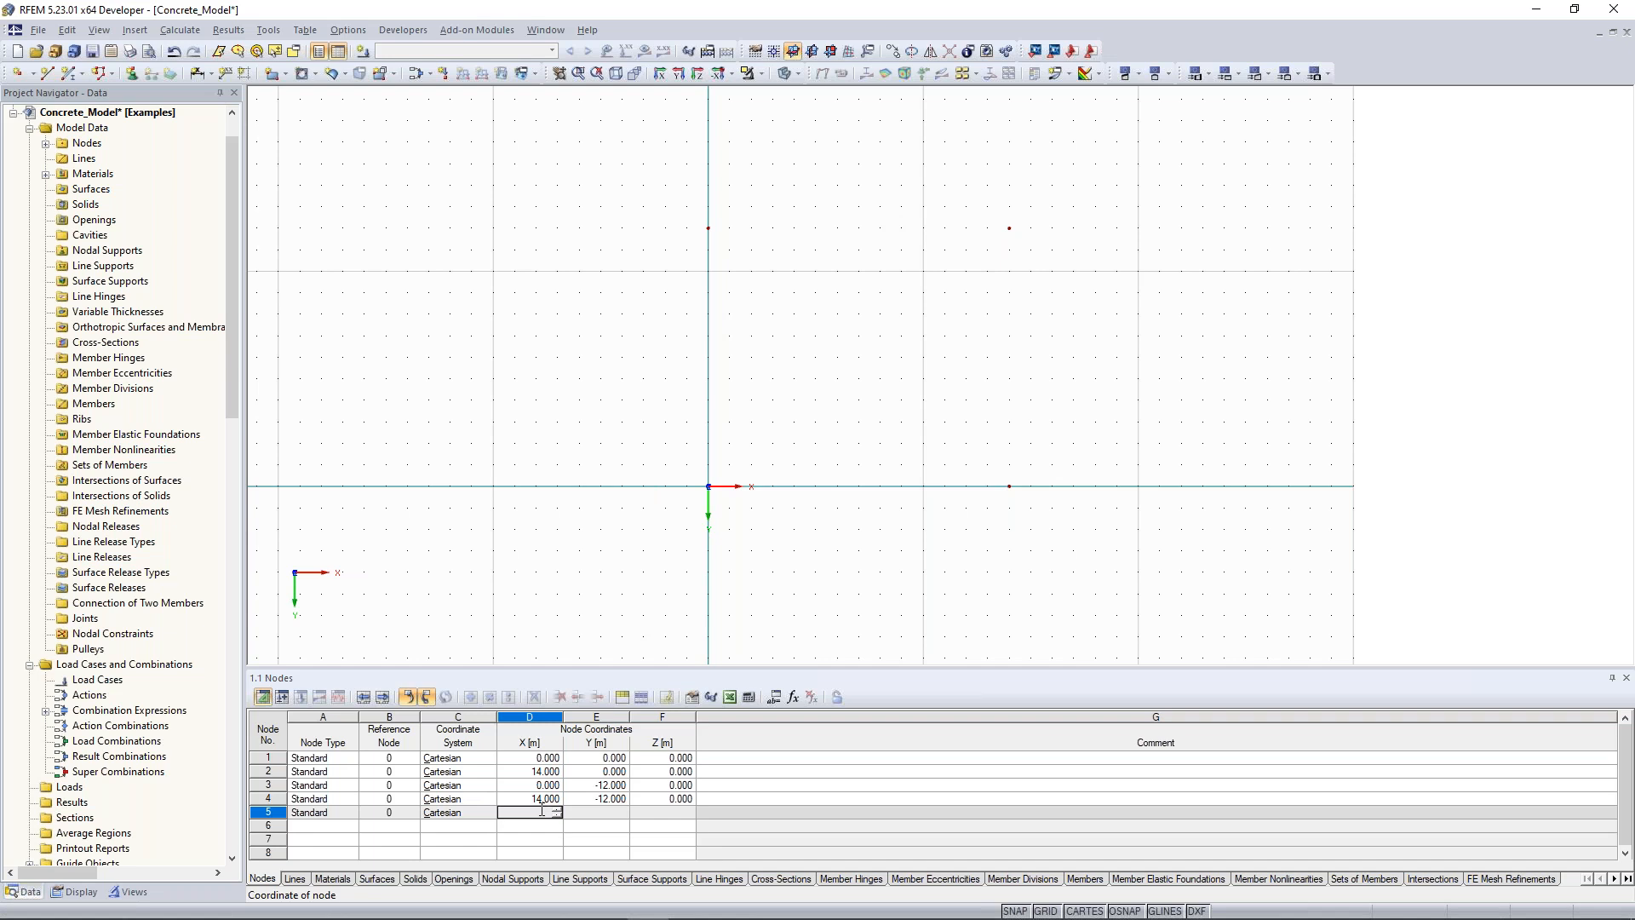
{"action": "type", "text": "0.5"}
{"action": "key", "text": "Tab"}
{"action": "type", "text": "-0.5"}
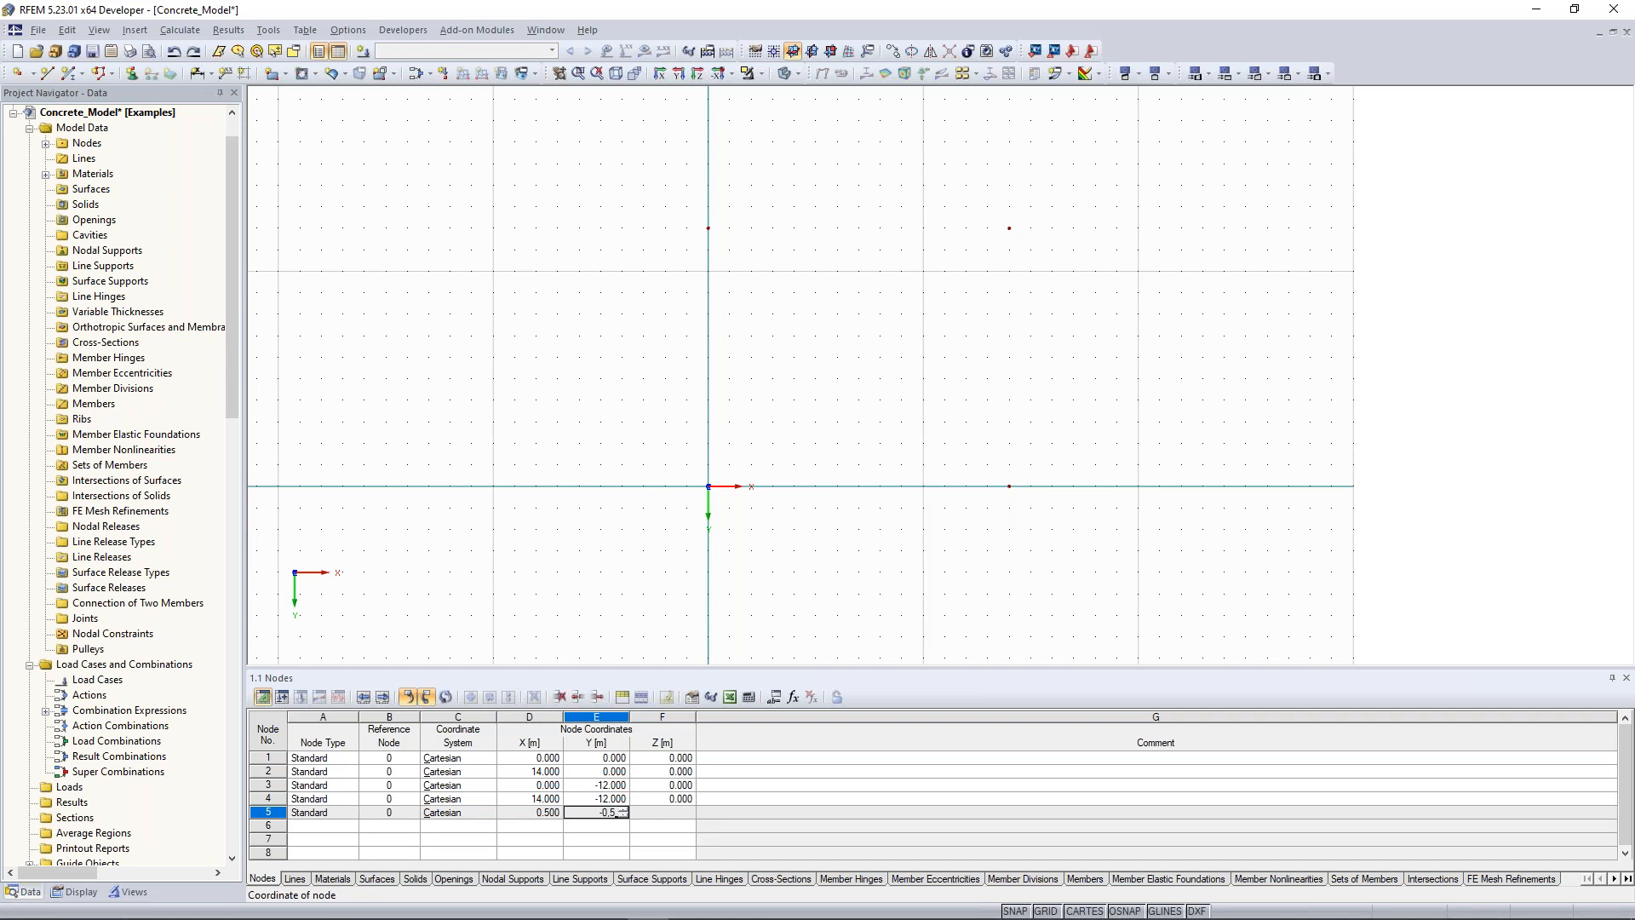
{"action": "key", "text": "Tab"}
{"action": "key", "text": "Tab"}
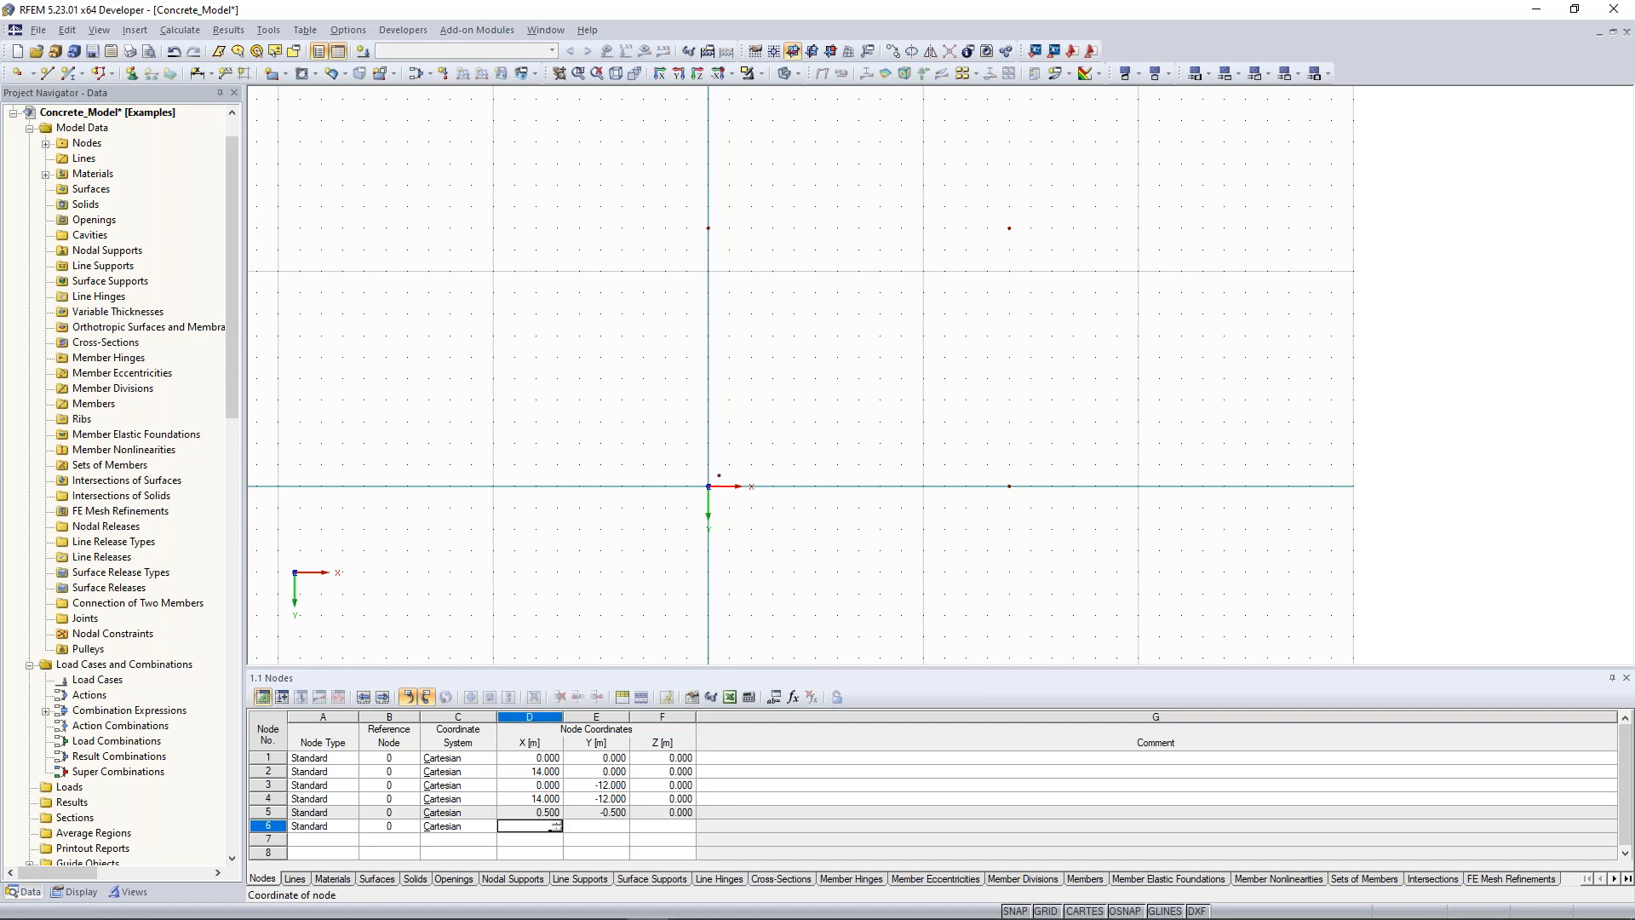
Set up a new rectangular surface for the floor slab with material Concrete C30/37 and a constant thickness of 200 mm
{"action": "left_click", "coordinate": [798, 529]}
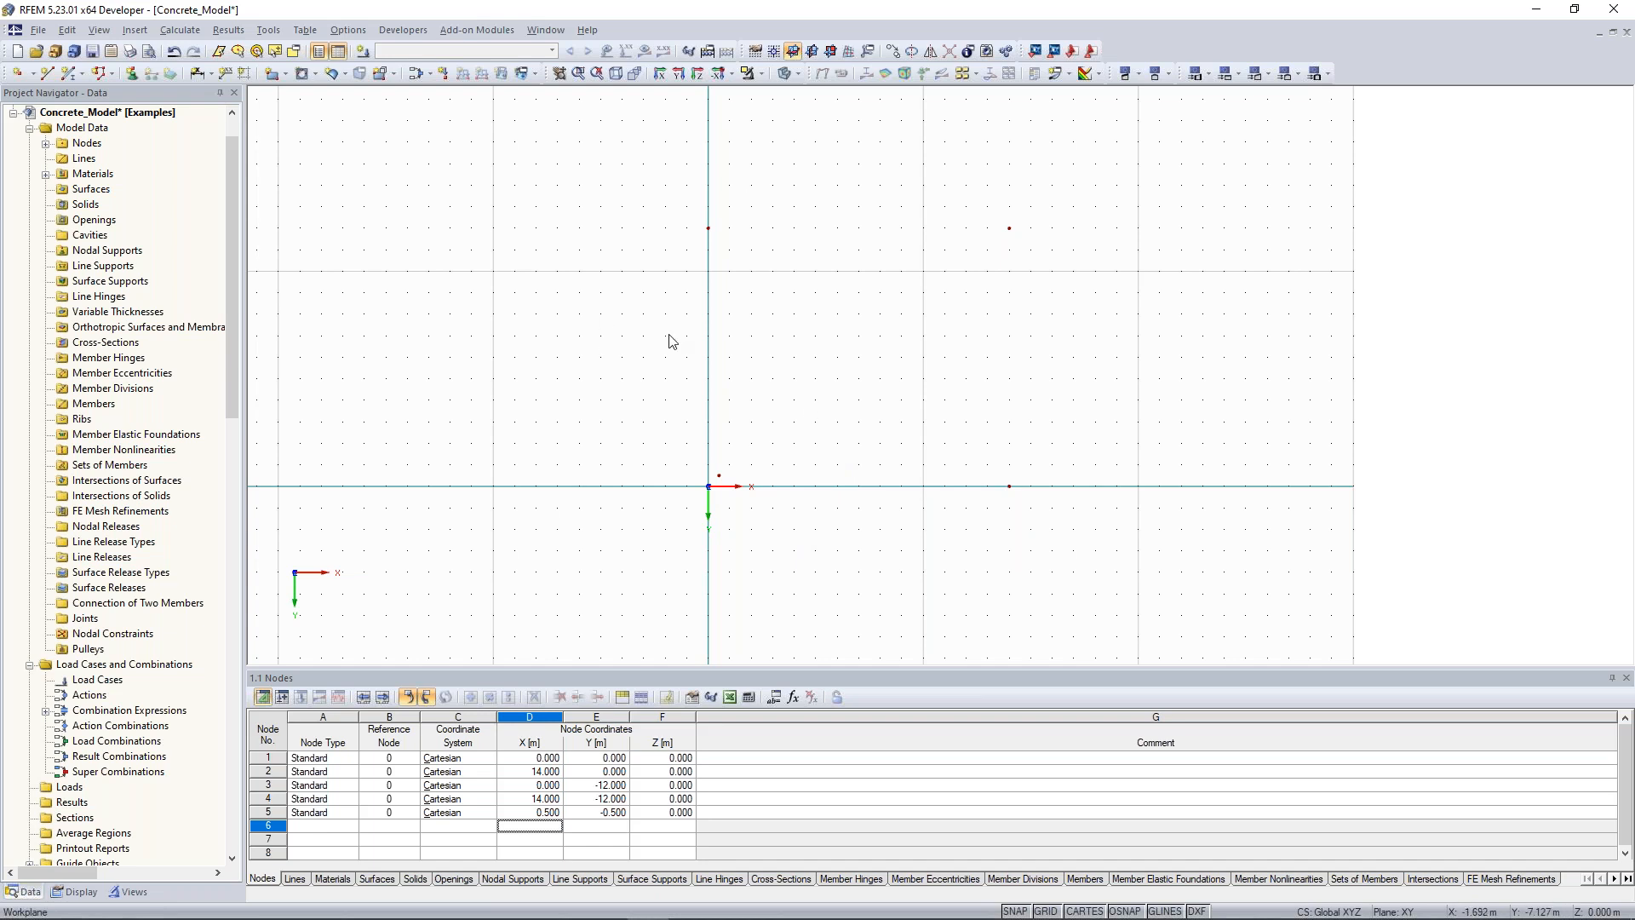
{"action": "mouse_move", "coordinate": [521, 367]}
{"action": "middle_mouse_down"}
{"action": "mouse_move", "coordinate": [534, 373]}
{"action": "mouse_move", "coordinate": [526, 351]}
{"action": "mouse_move", "coordinate": [529, 387]}
{"action": "middle_mouse_up"}
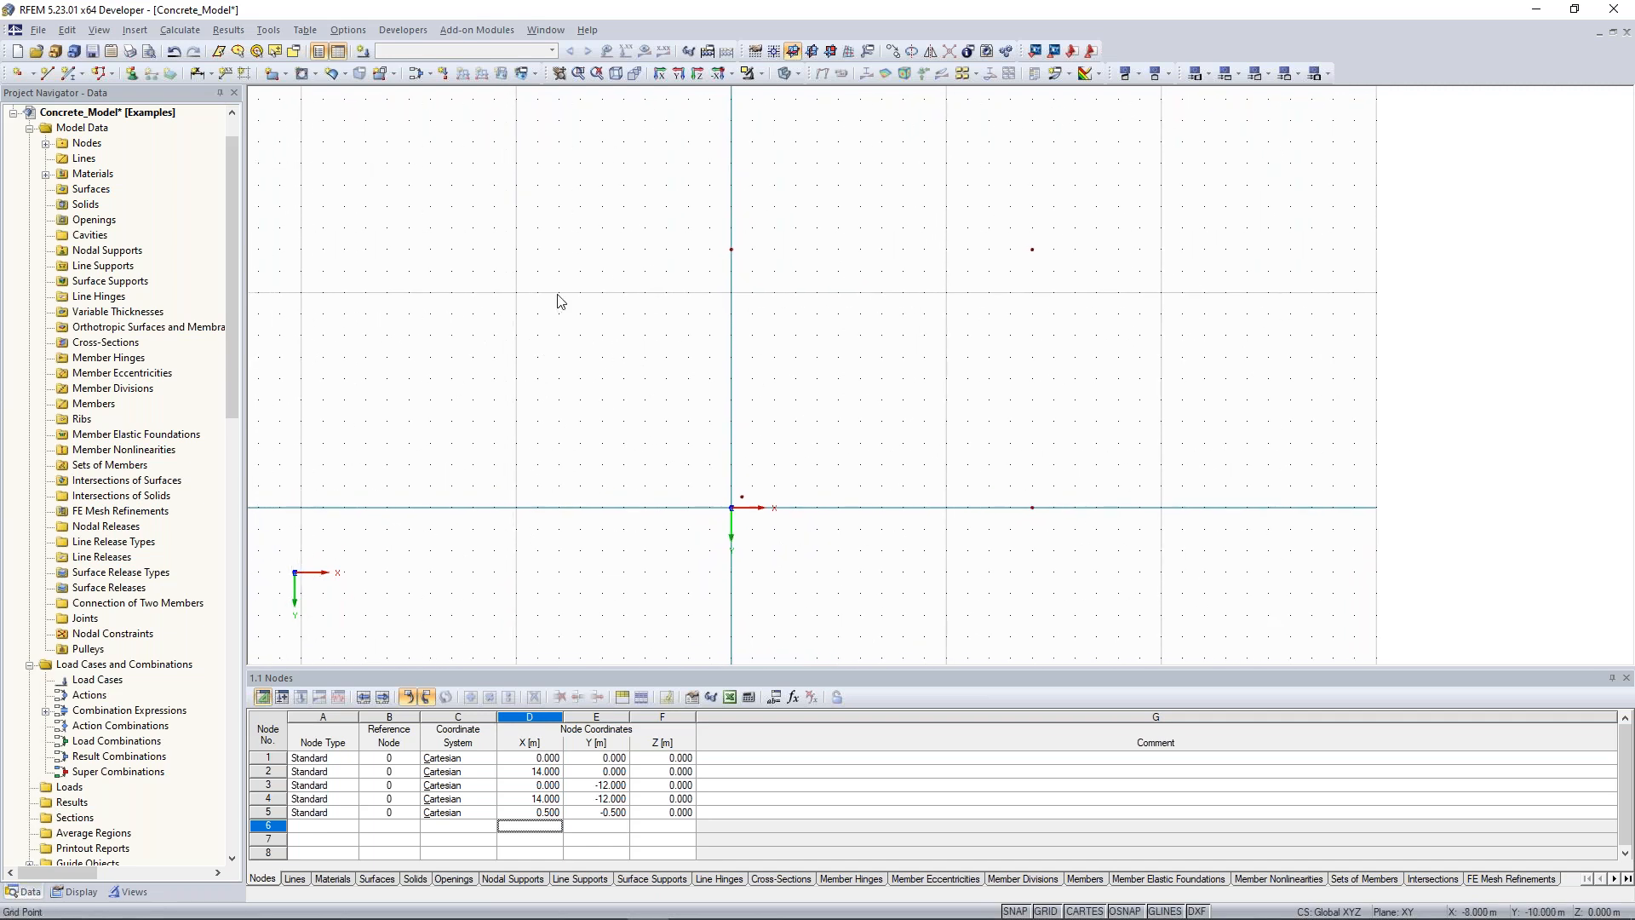
{"action": "left_click", "coordinate": [273, 86]}
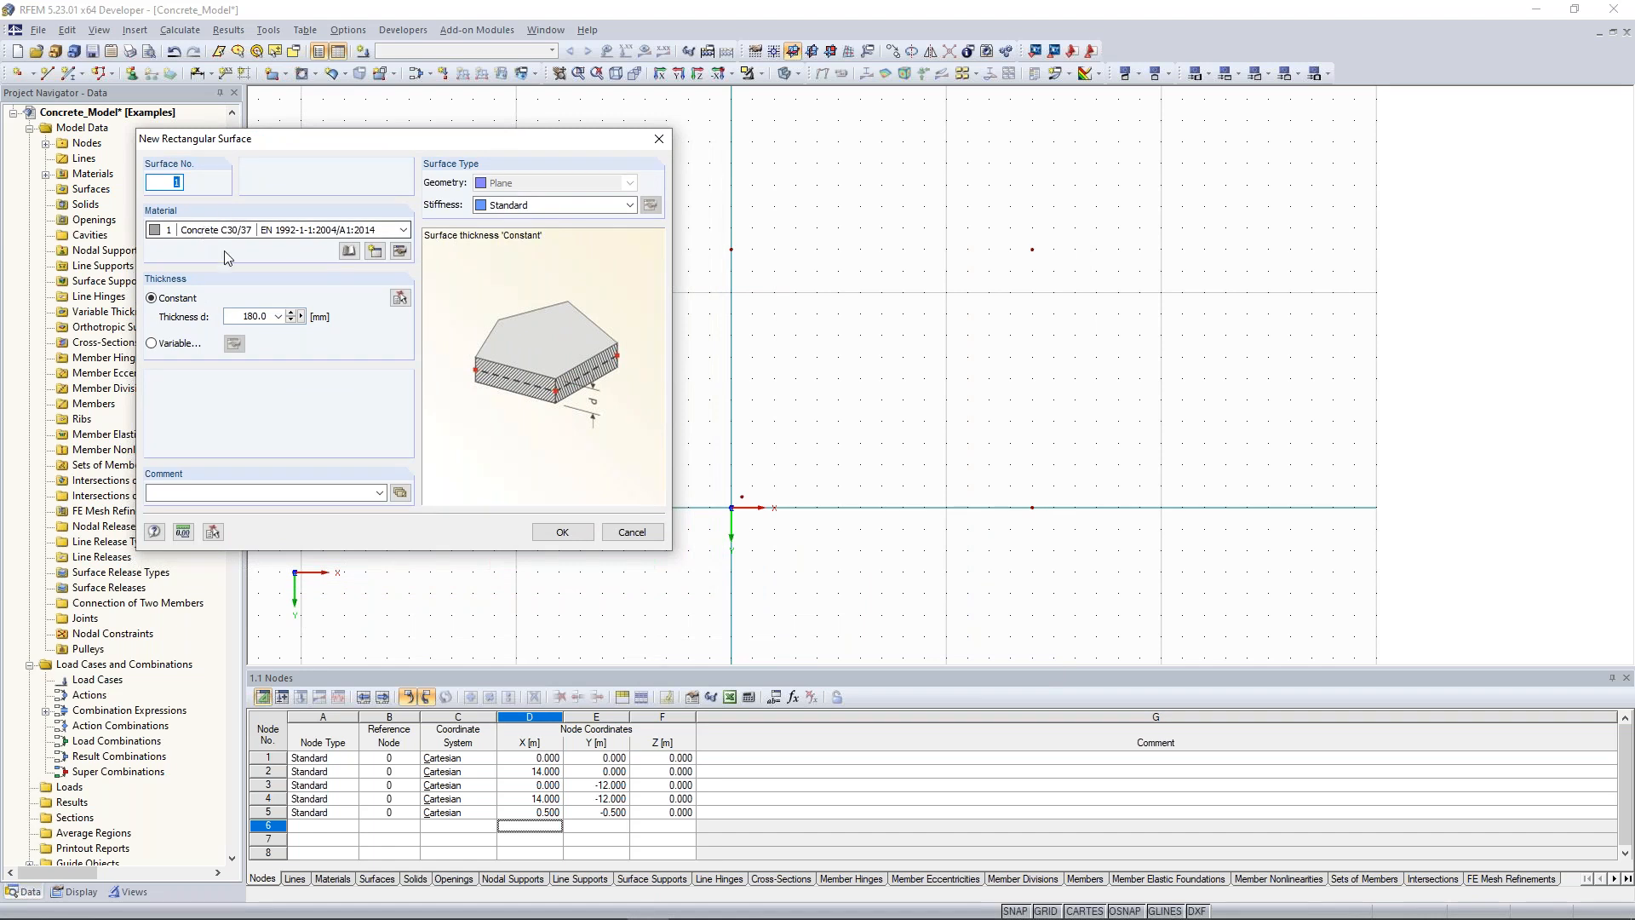
{"action": "left_click", "coordinate": [265, 235]}
{"action": "left_click", "coordinate": [265, 235]}
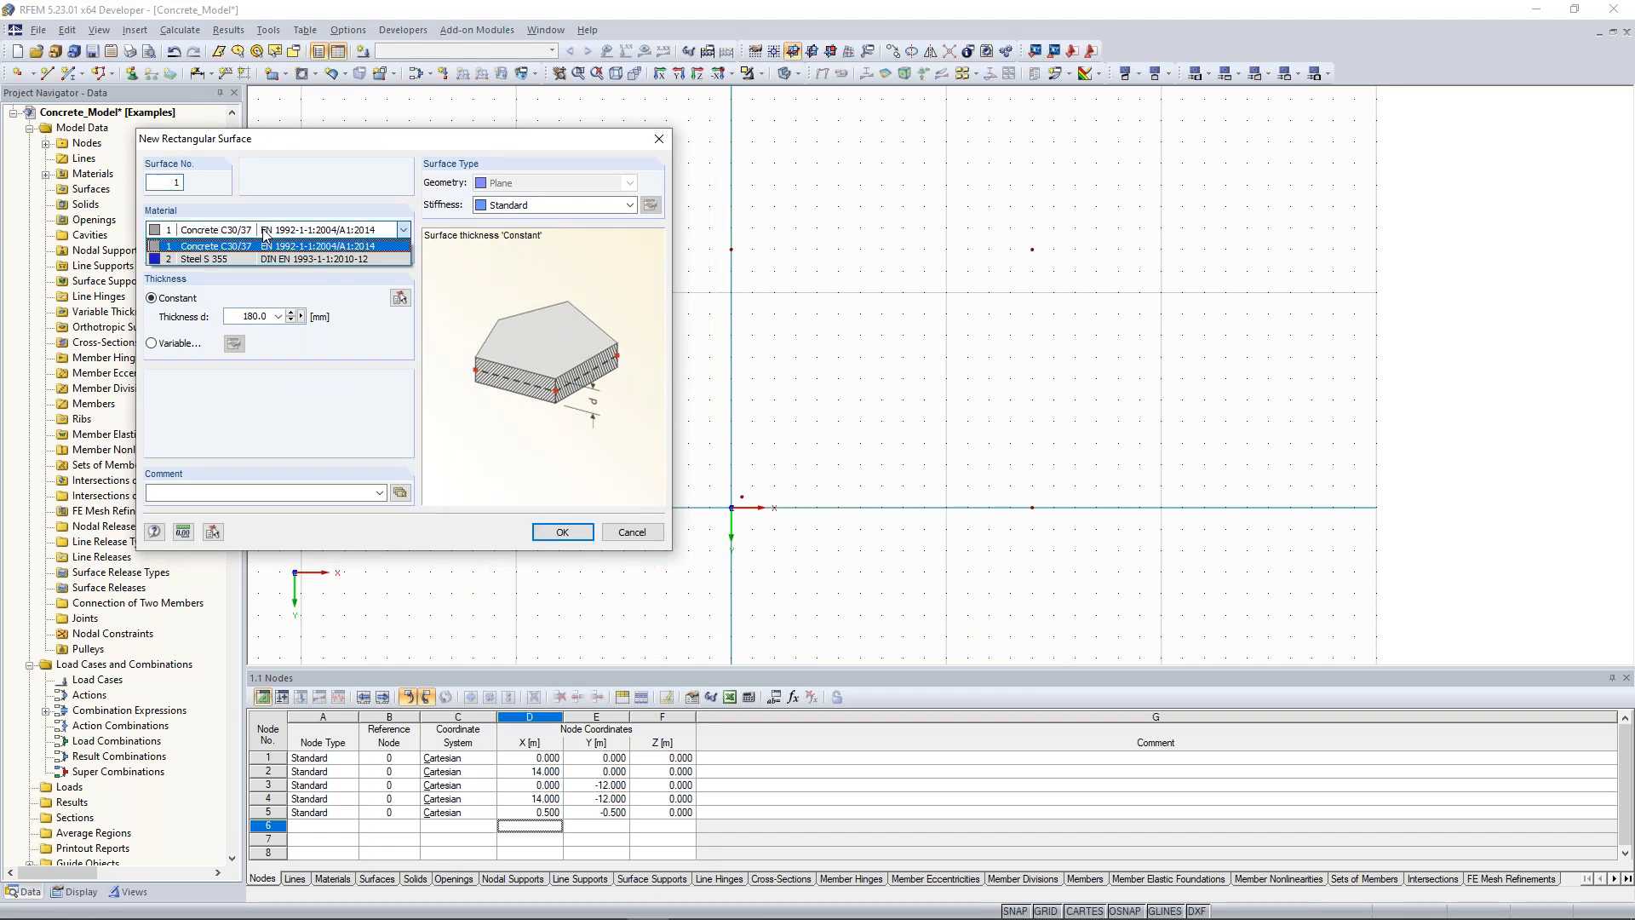
{"action": "left_click", "coordinate": [234, 244]}
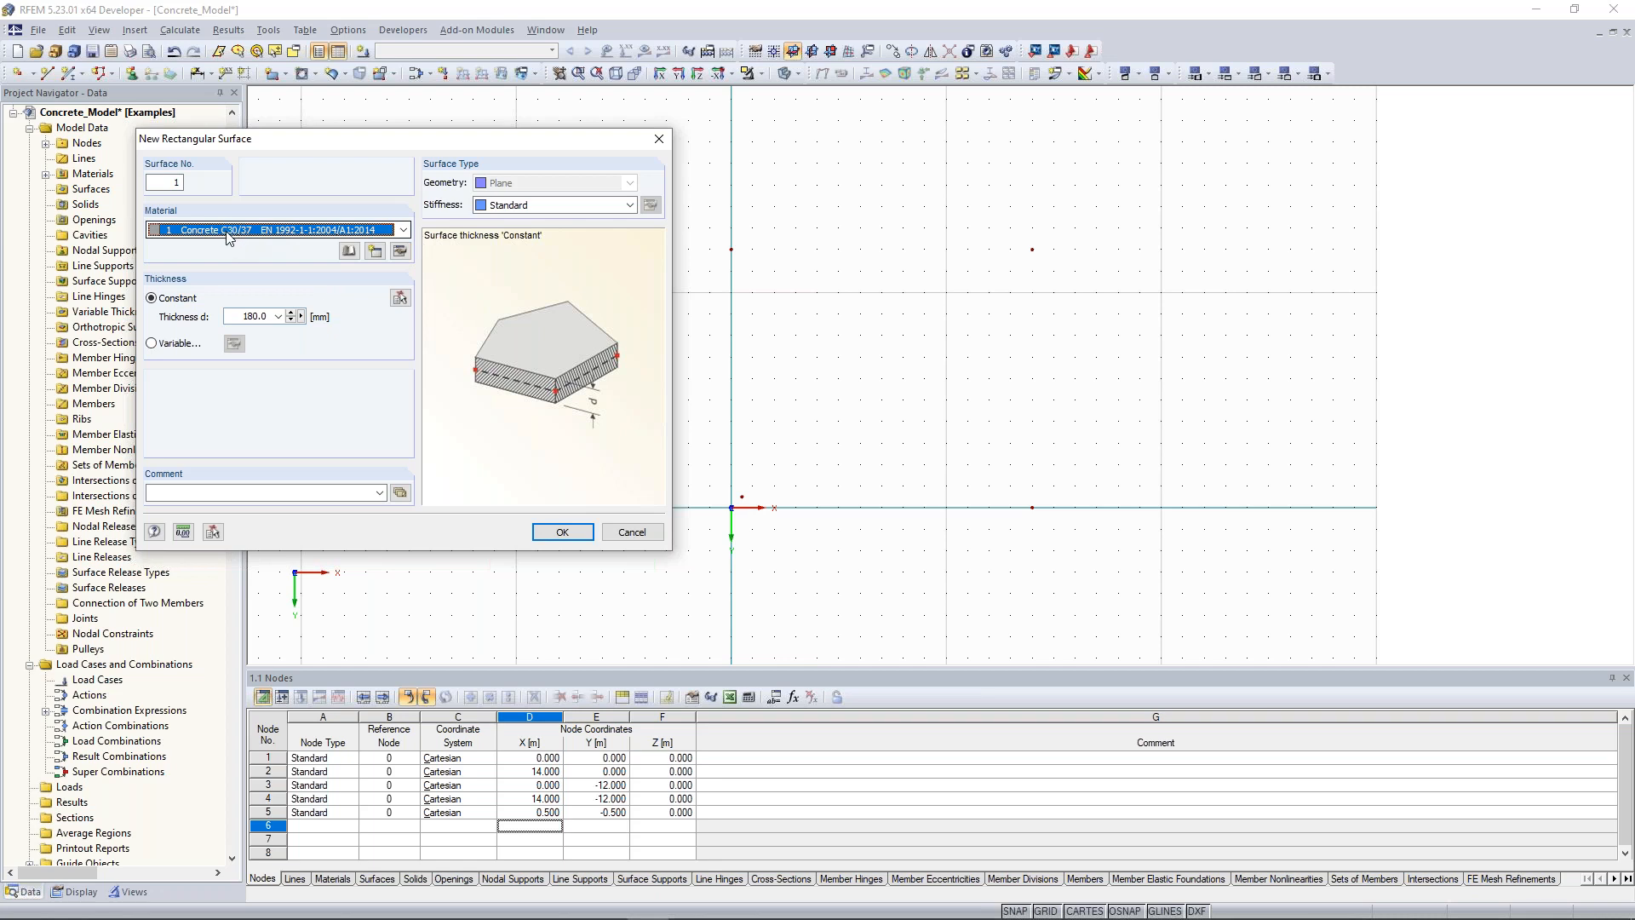
{"action": "left_click", "coordinate": [227, 240]}
{"action": "left_click", "coordinate": [226, 247]}
{"action": "left_click_drag", "start_coordinate": [239, 316], "coordinate": [278, 316]}
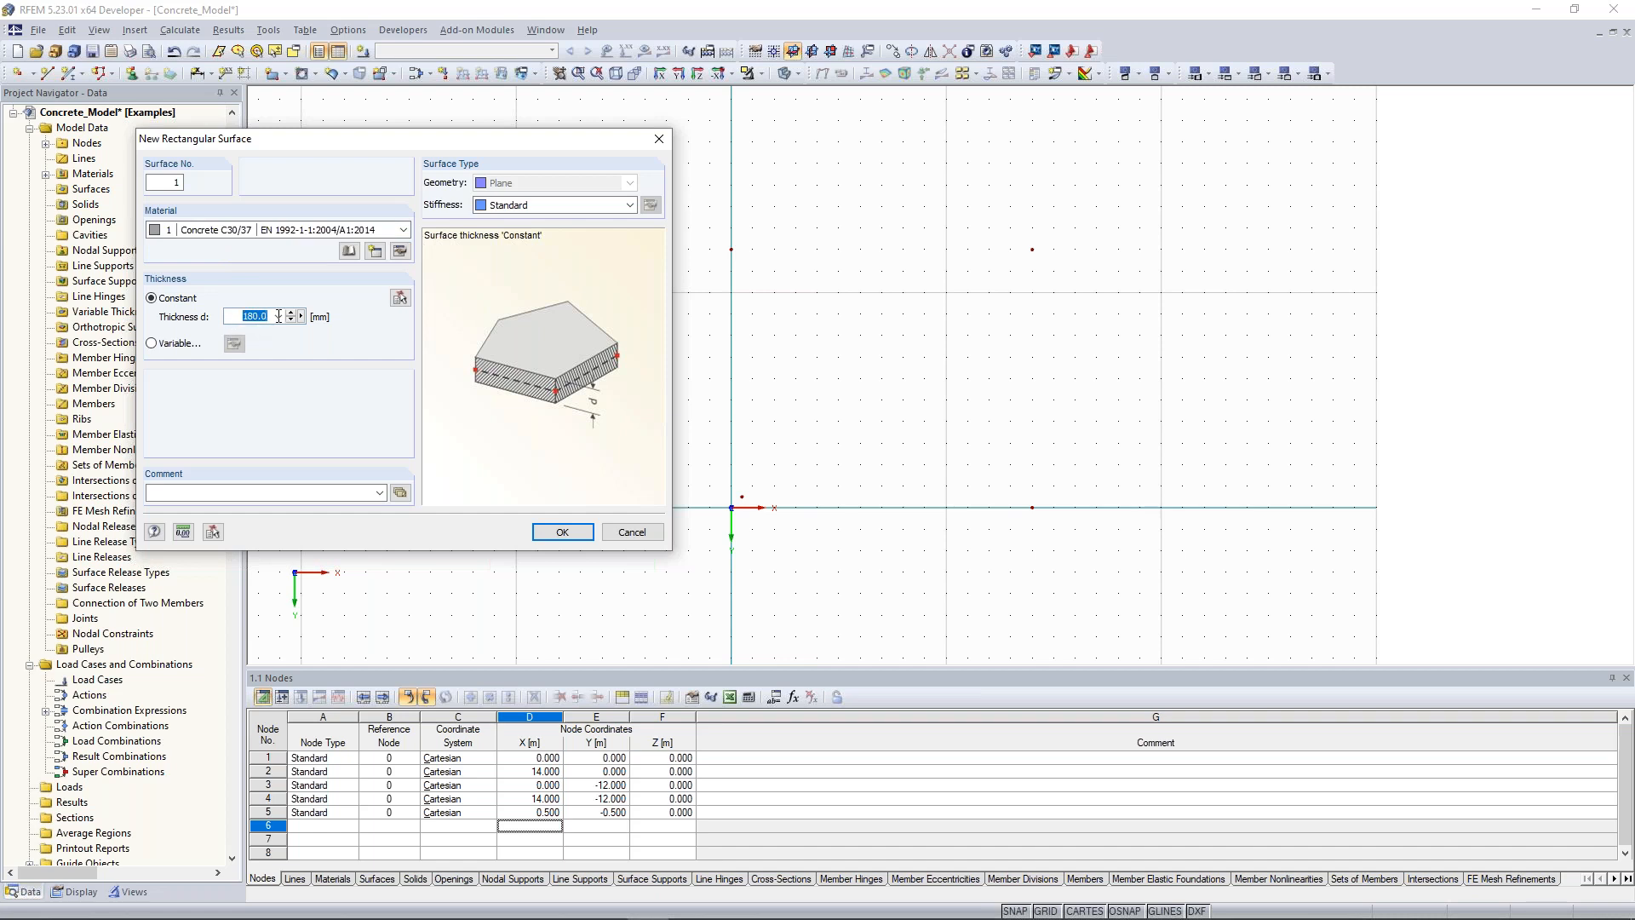
{"action": "type", "text": "200"}
{"action": "left_click", "coordinate": [558, 532]}
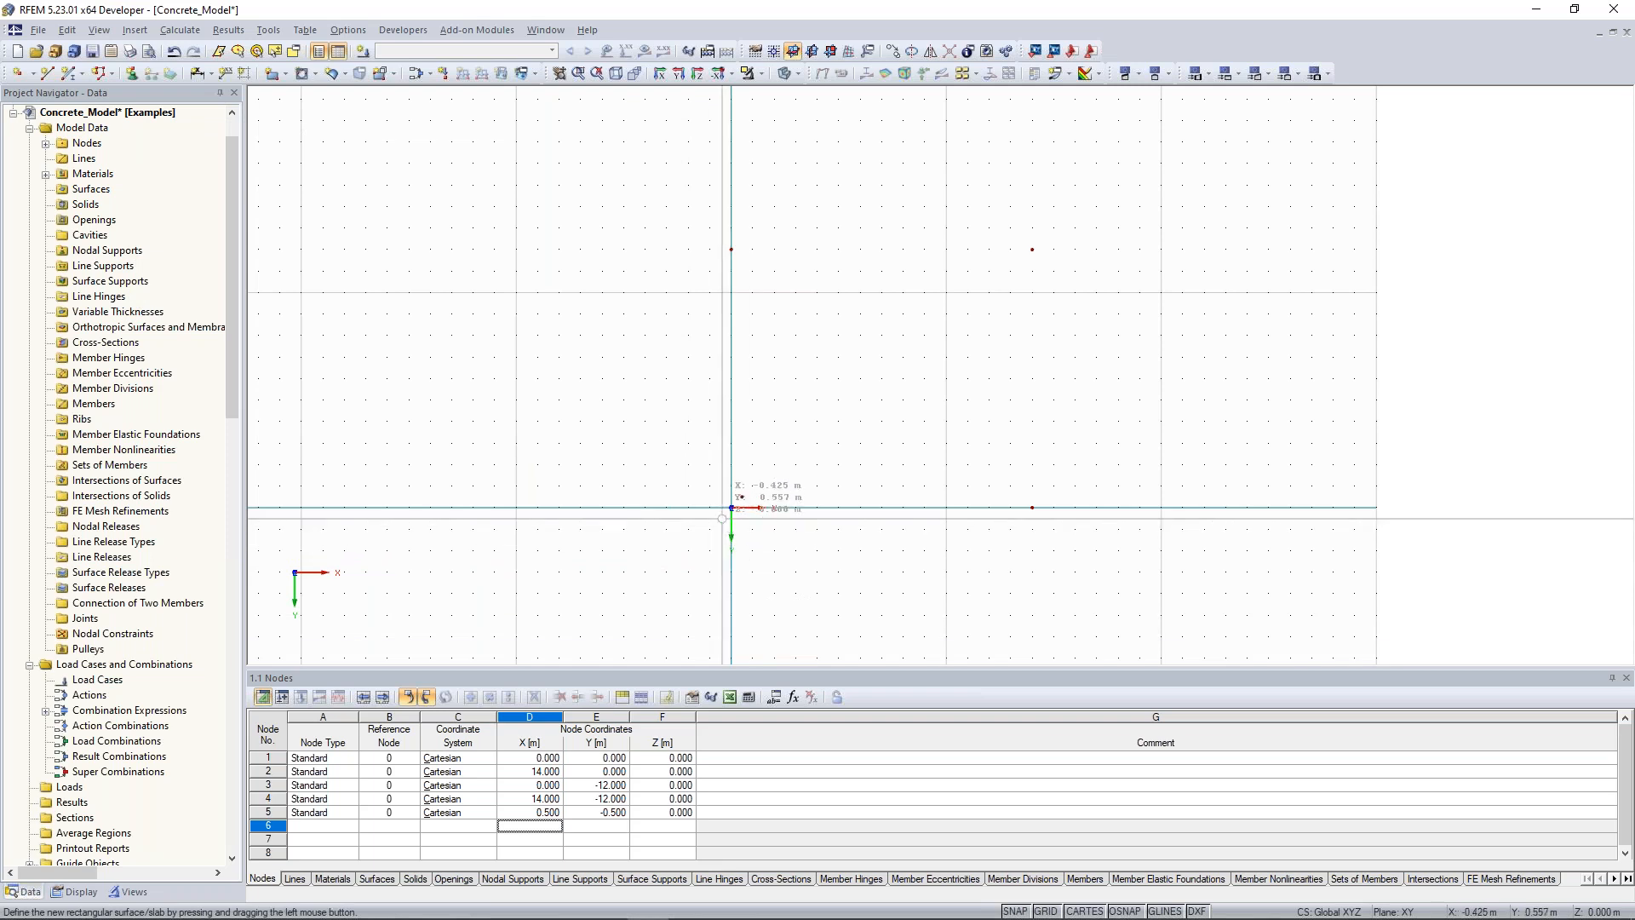
Place the rectangular slab from the node at the origin to the opposite corner node at X 14 m, Y -12 m
{"action": "left_click", "coordinate": [731, 508]}
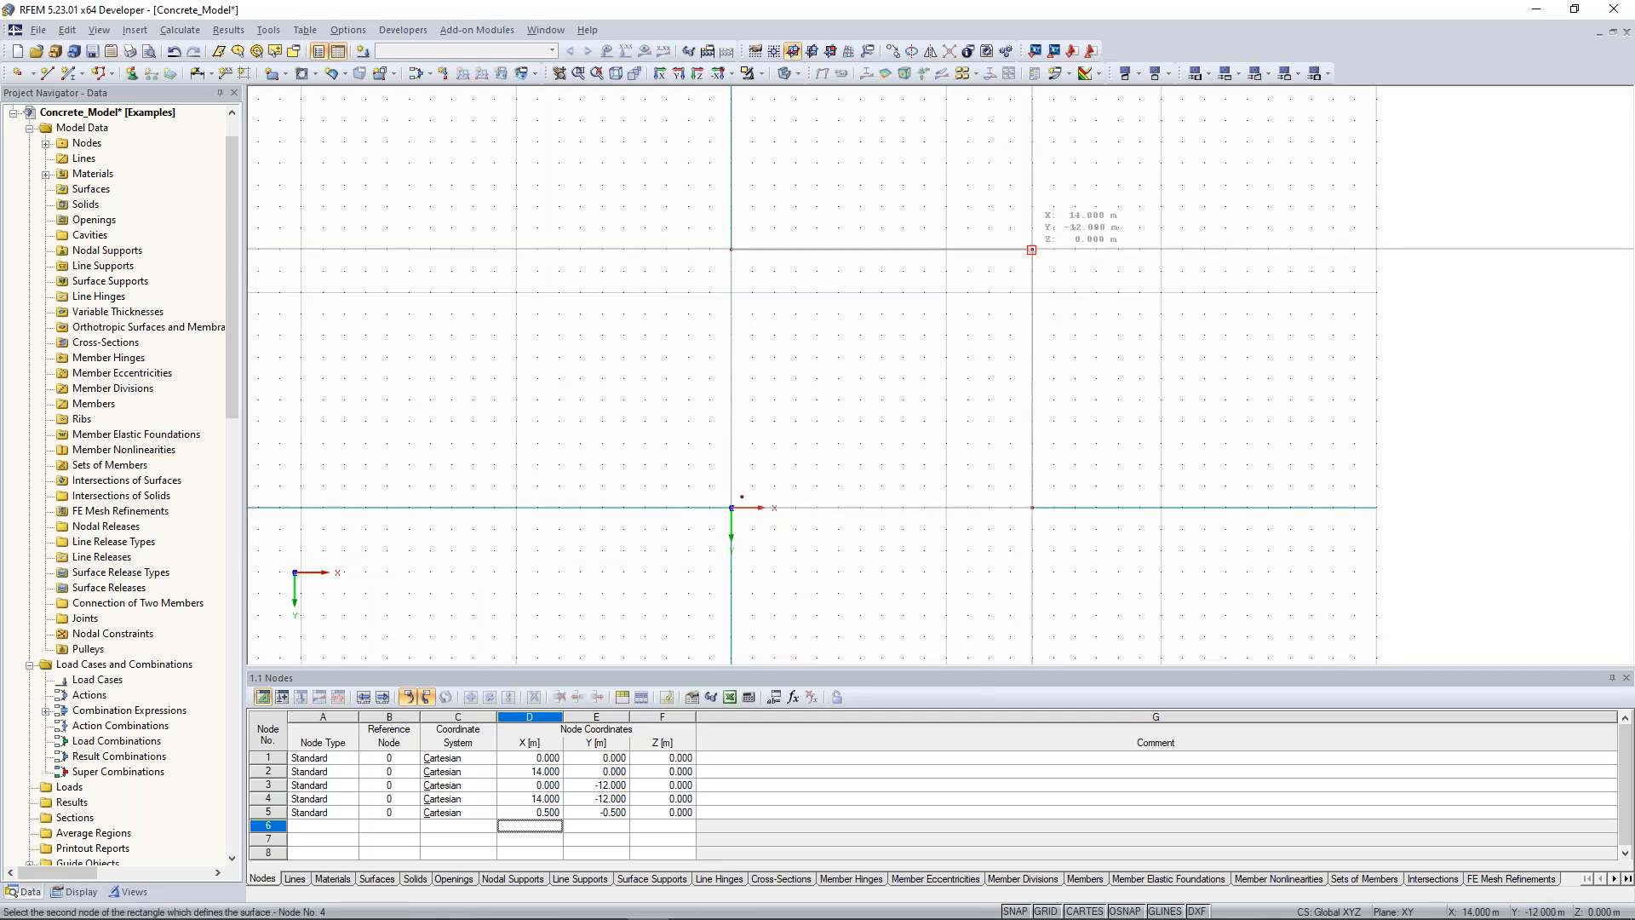
{"action": "left_click", "coordinate": [1031, 249]}
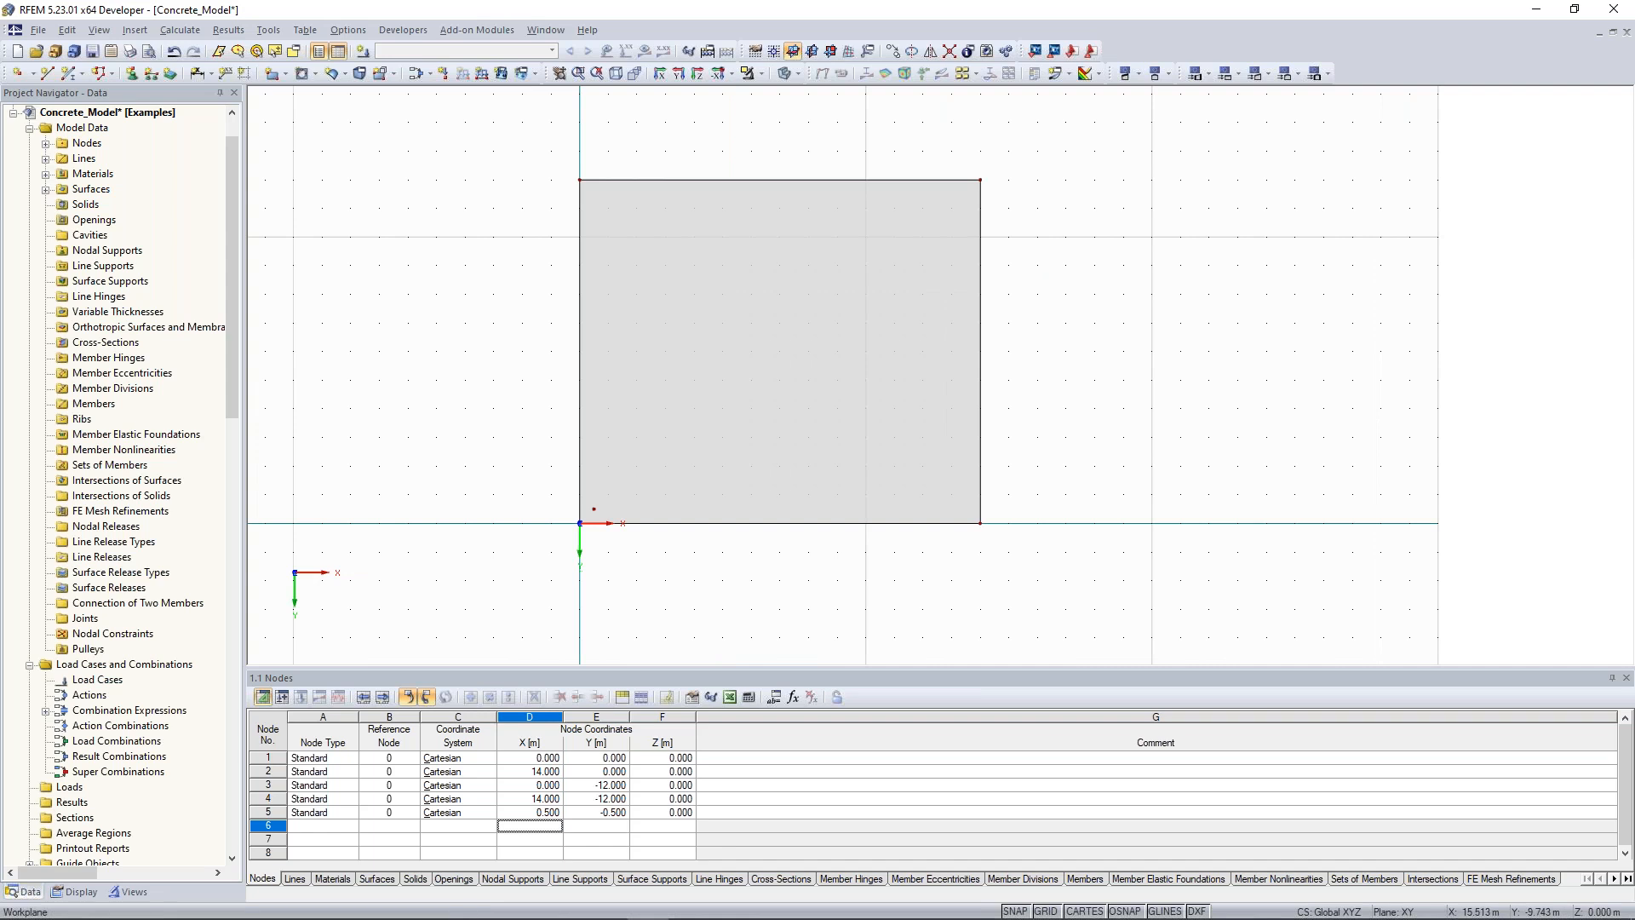
{"action": "middle_click_drag", "start_coordinate": [985, 297], "coordinate": [977, 332]}
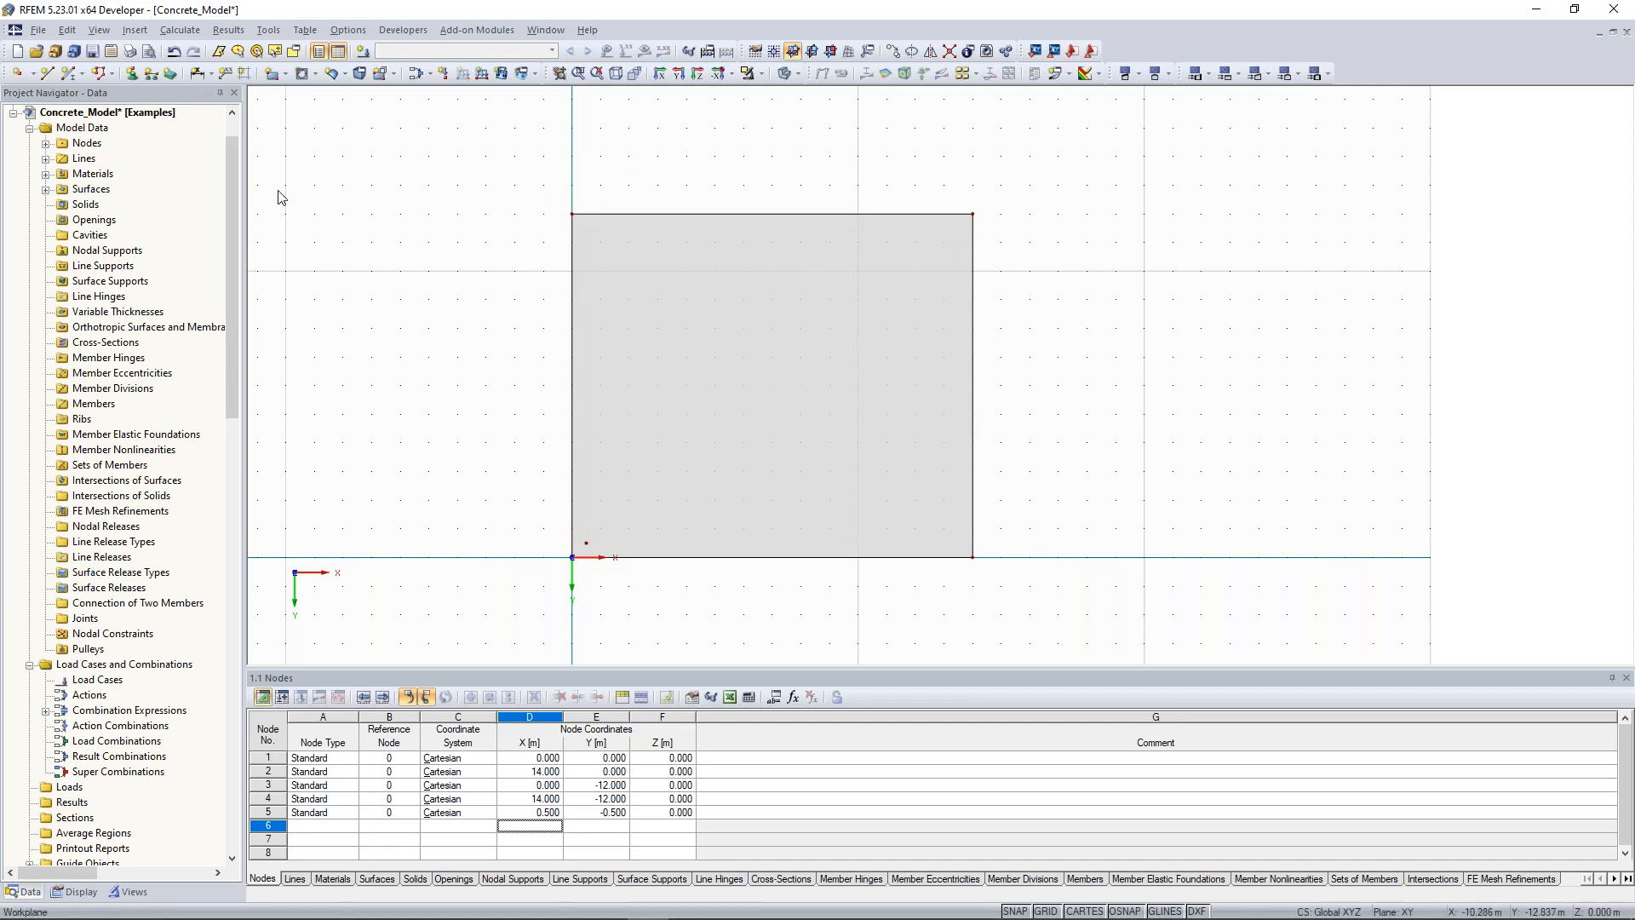
Insert a node midway between the slab corner at X 14 m, Y -12 m and the edge point at Y -8 m, 2 m from each
{"action": "left_click", "coordinate": [33, 74]}
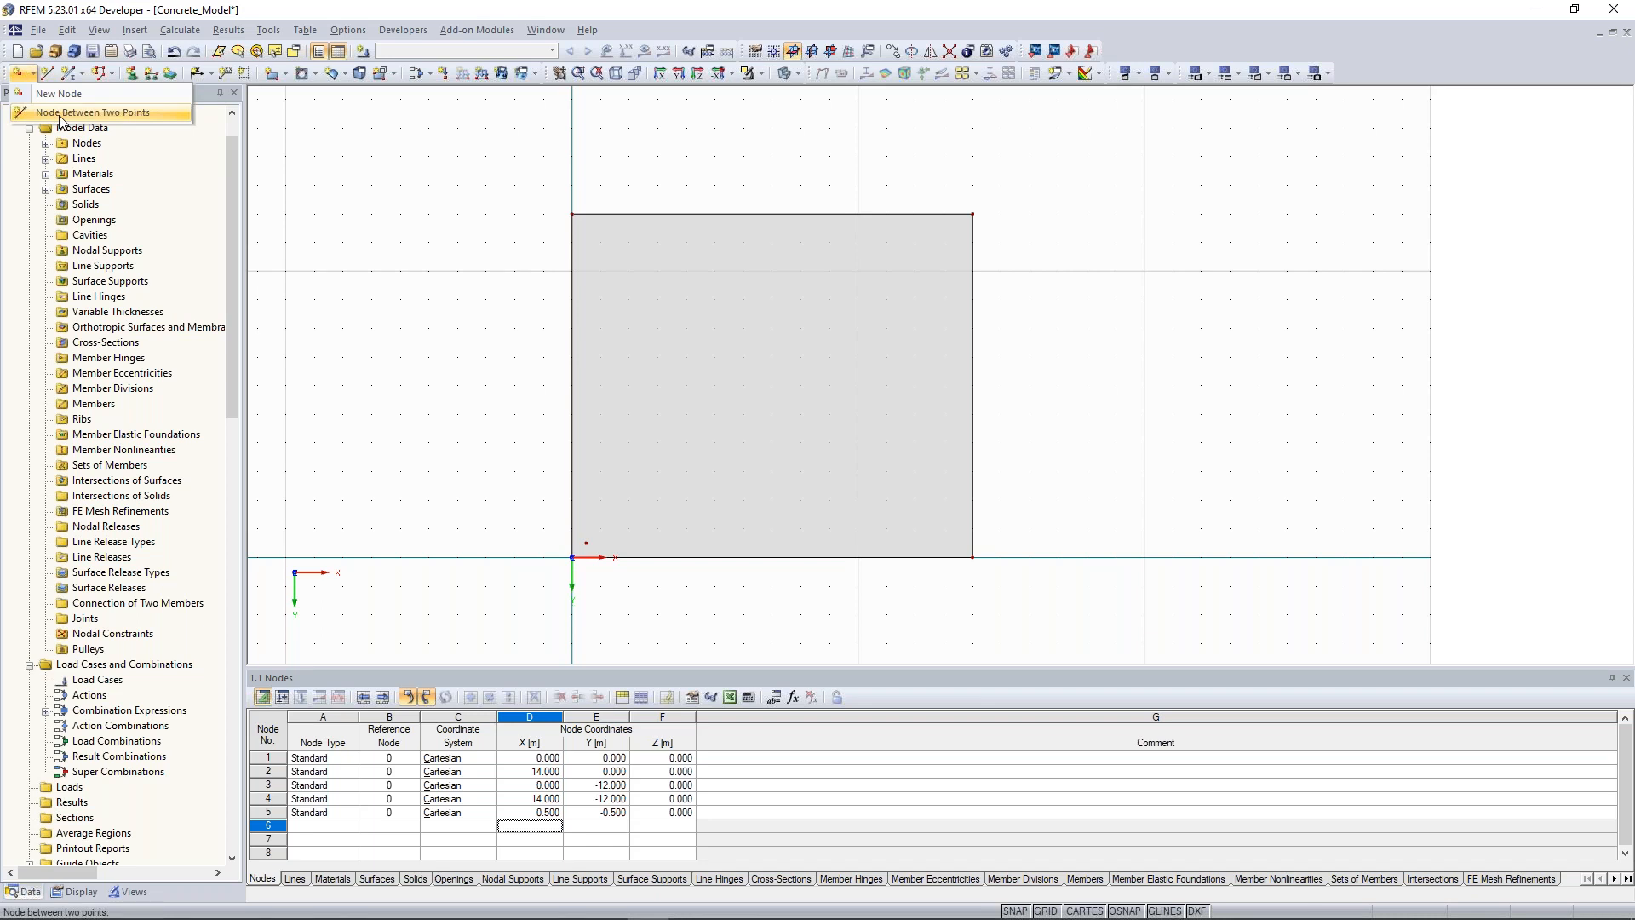
{"action": "left_click", "coordinate": [60, 113]}
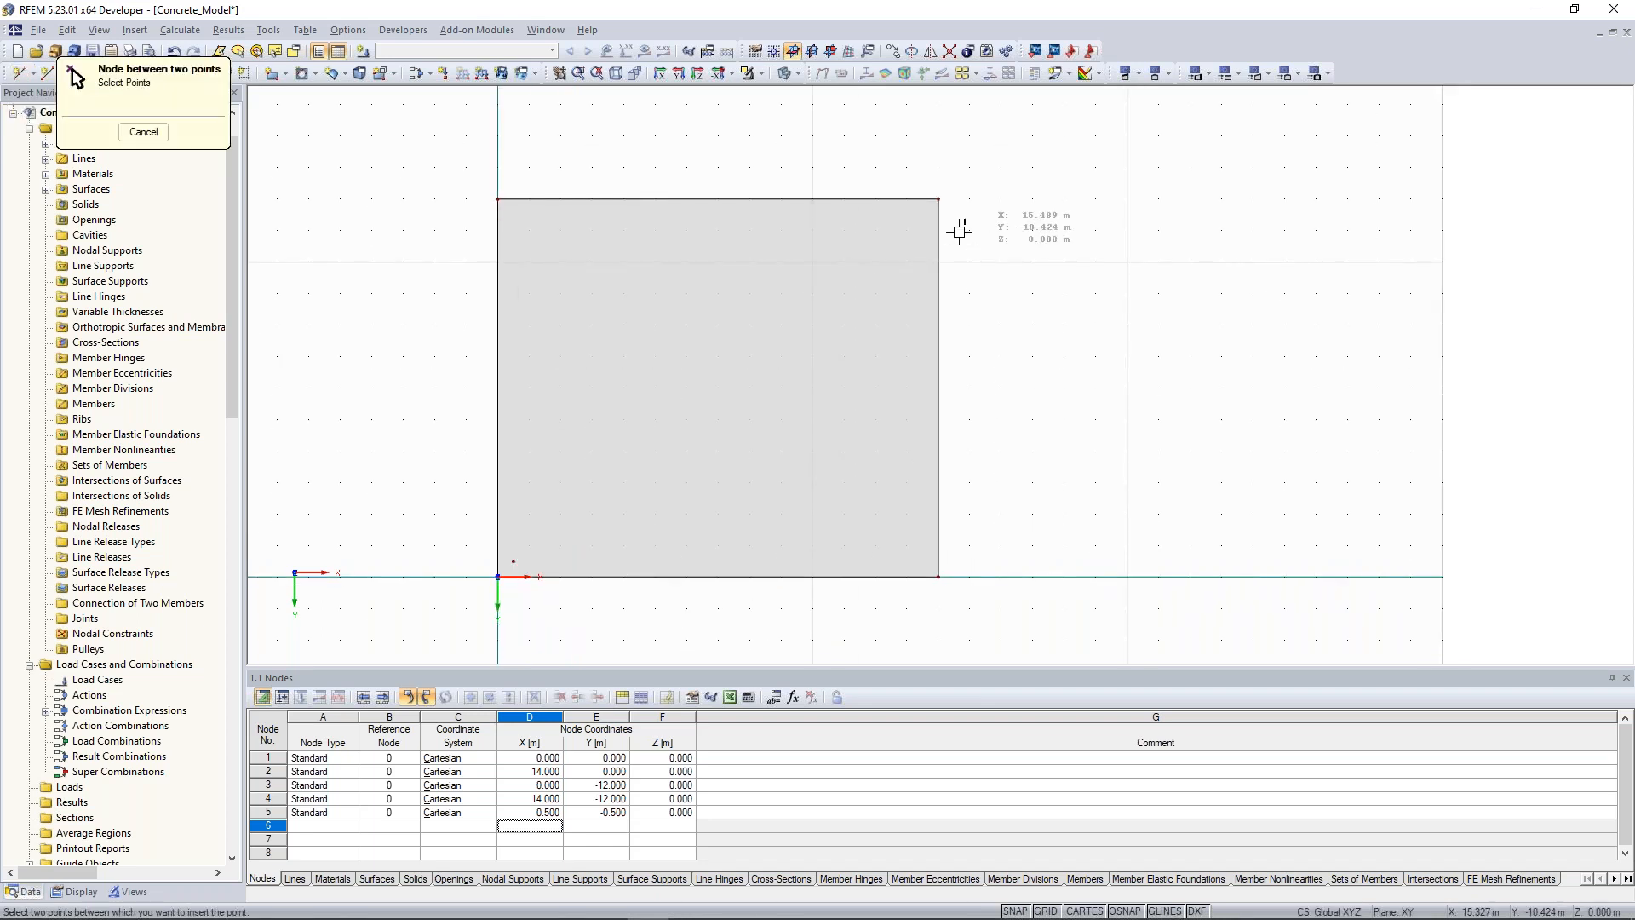
{"action": "left_click", "coordinate": [940, 199]}
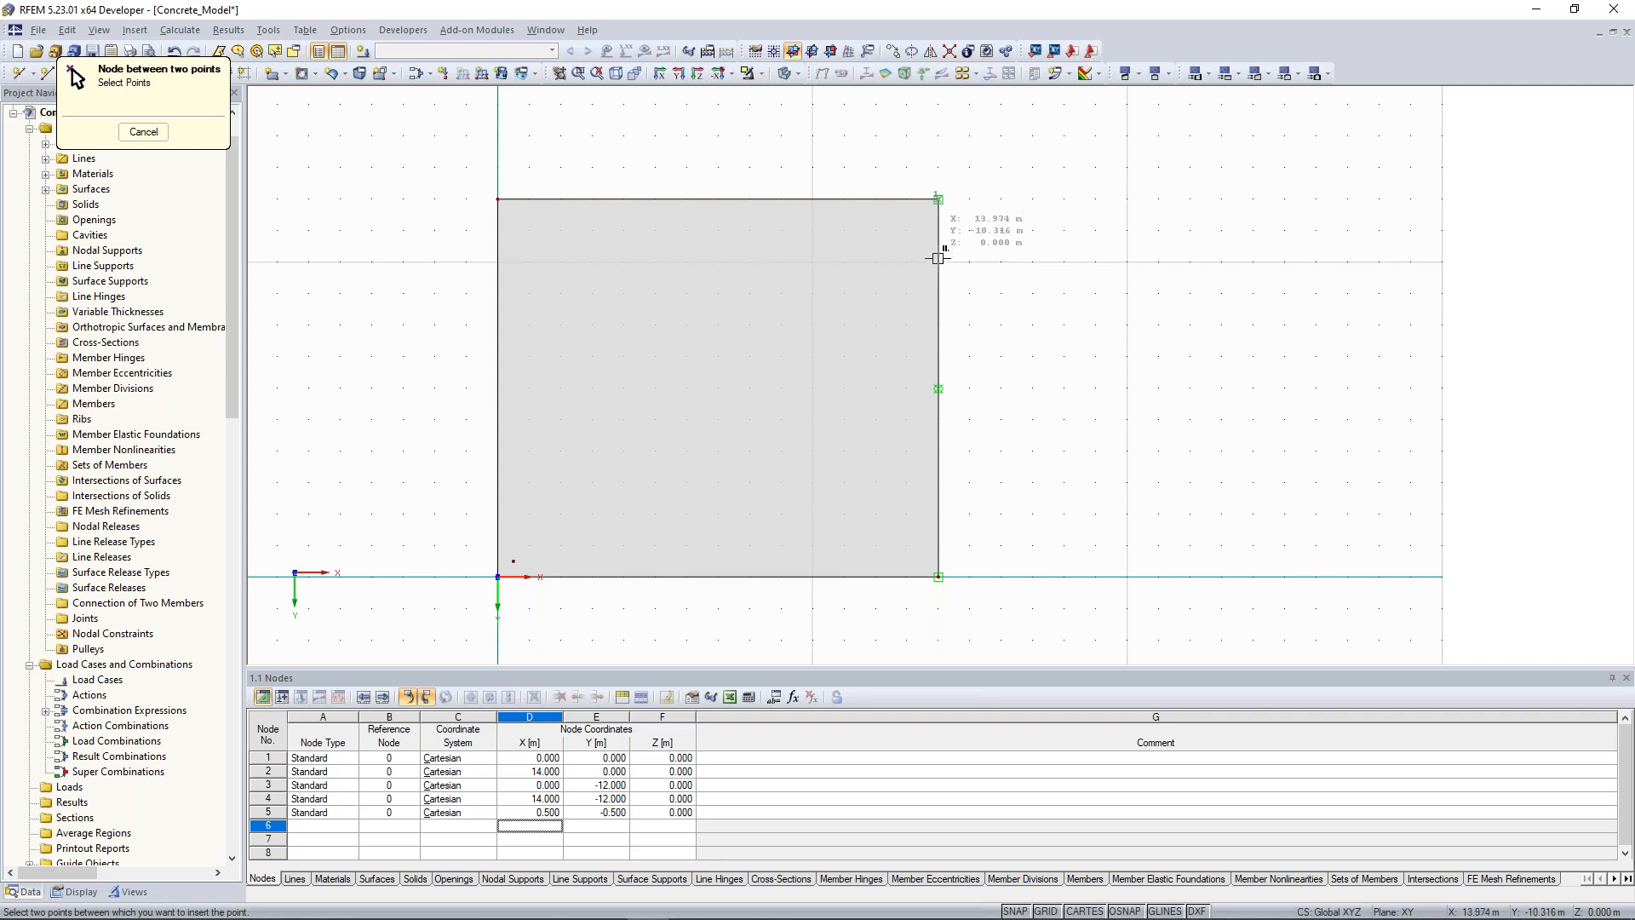
{"action": "left_click", "coordinate": [938, 325]}
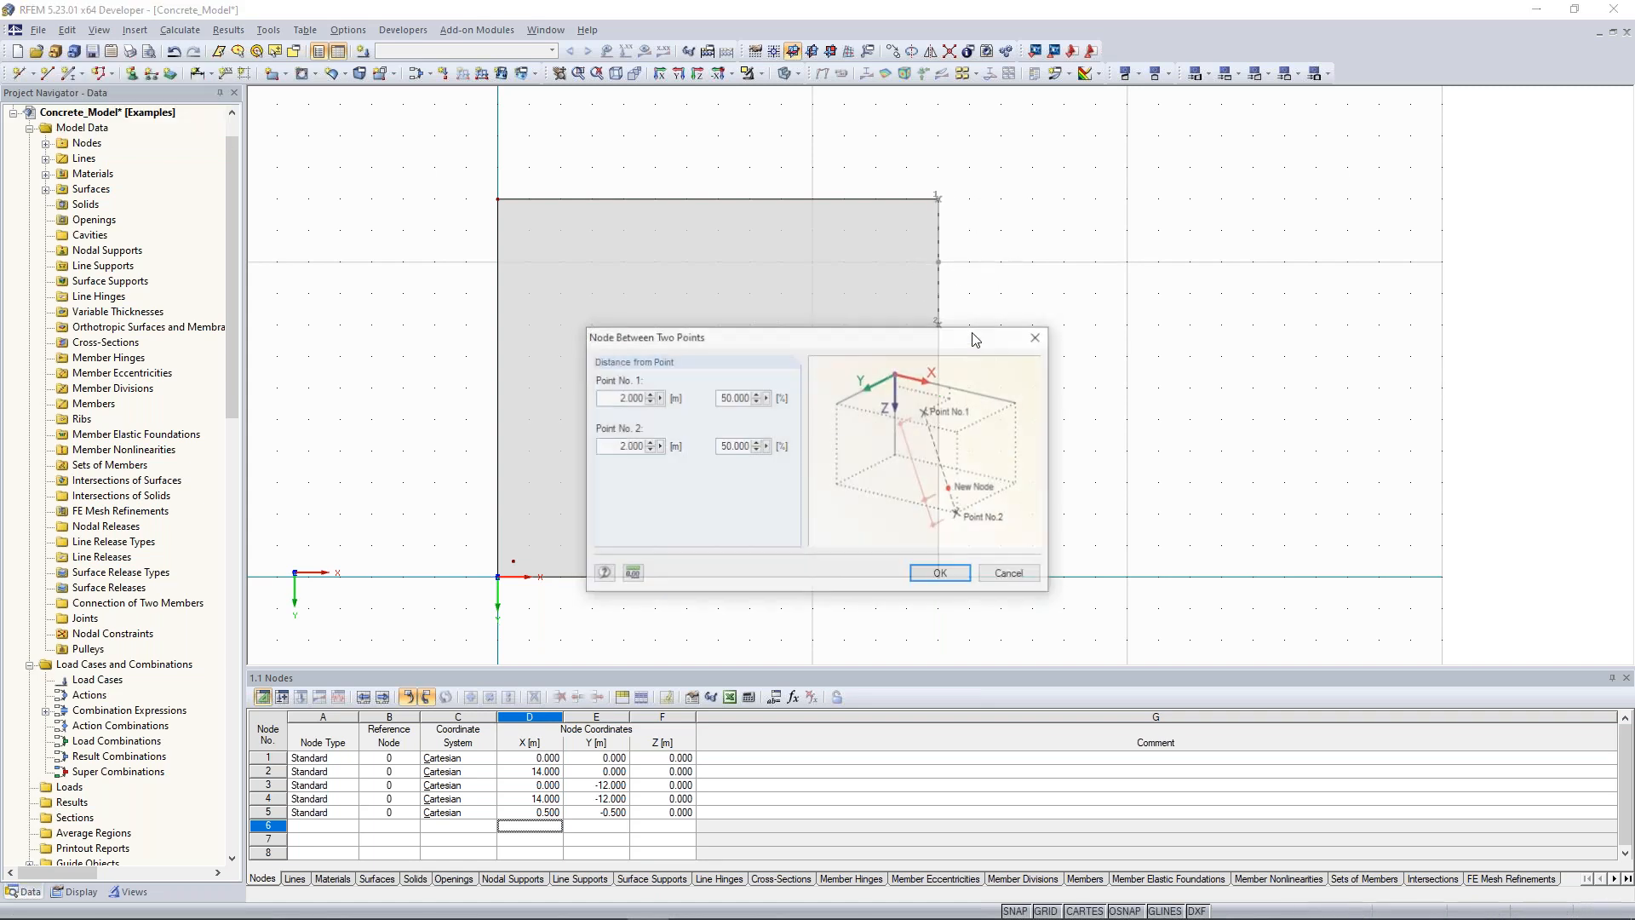
{"action": "left_click_drag", "start_coordinate": [836, 340], "coordinate": [1235, 149]}
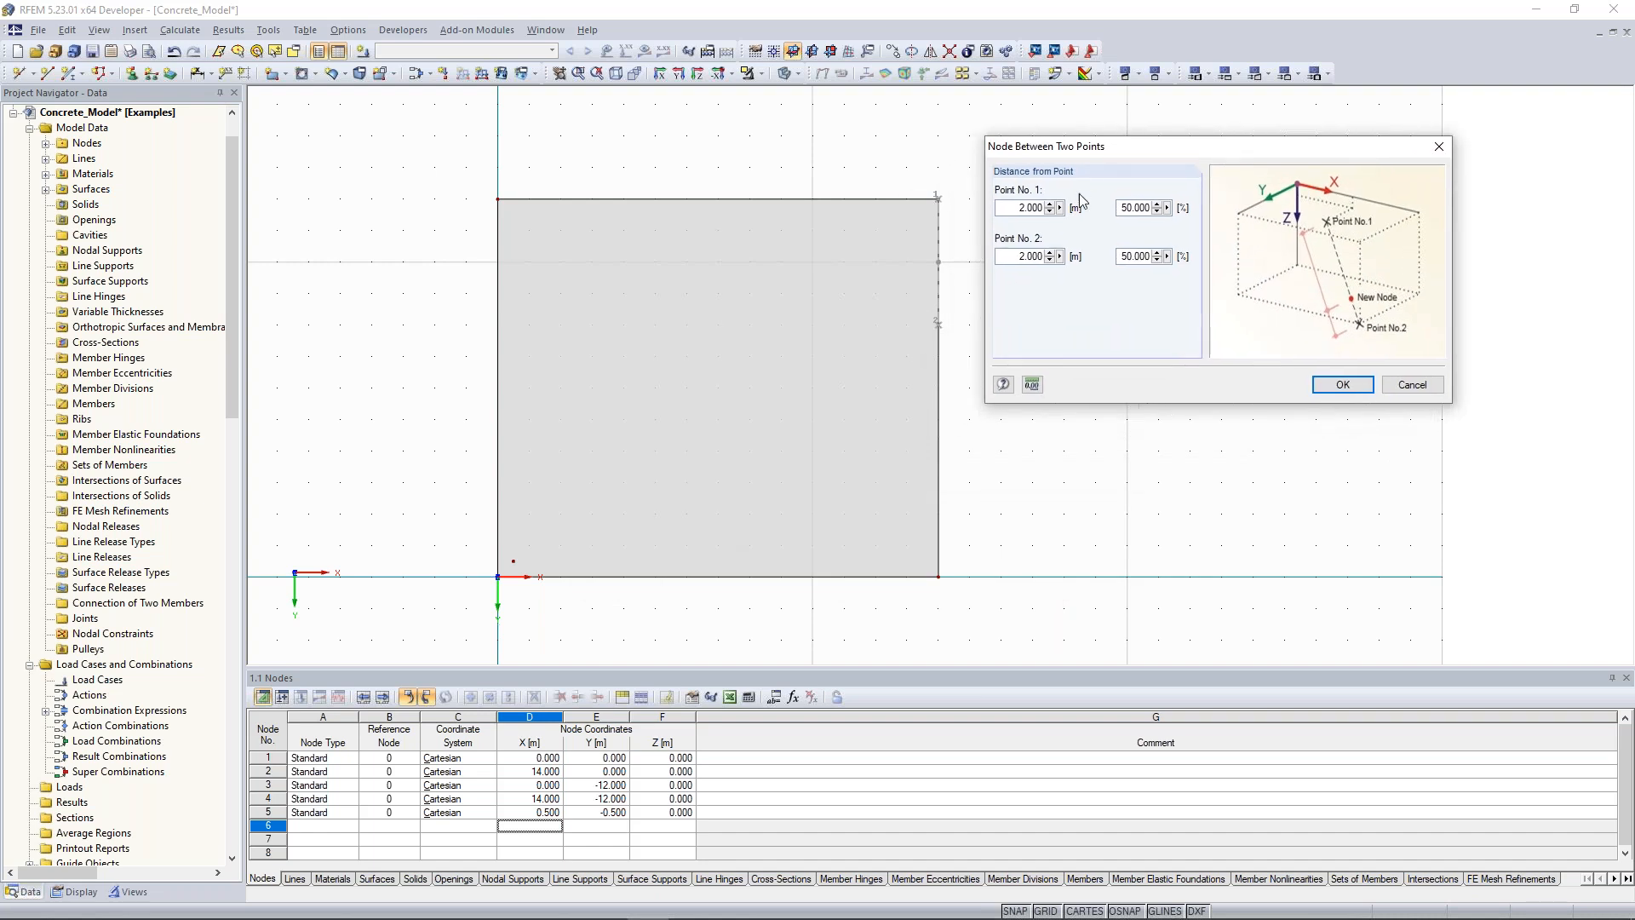
{"action": "left_click_drag", "start_coordinate": [1078, 156], "coordinate": [1097, 149]}
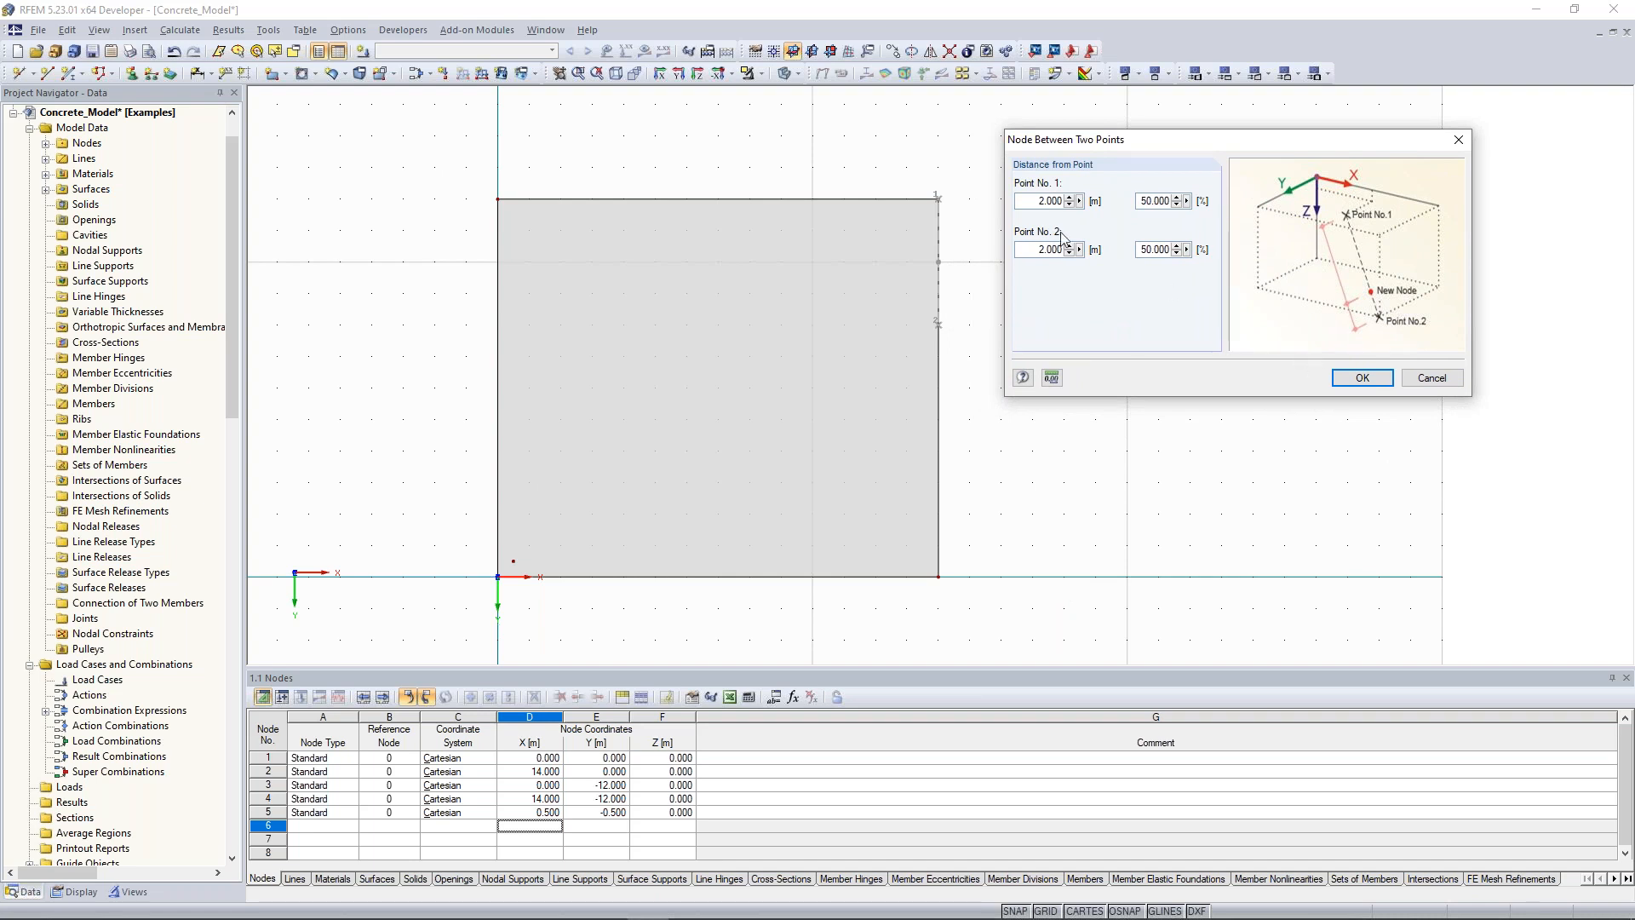
{"action": "left_click_drag", "start_coordinate": [1142, 201], "coordinate": [1181, 193]}
{"action": "left_click", "coordinate": [1361, 377]}
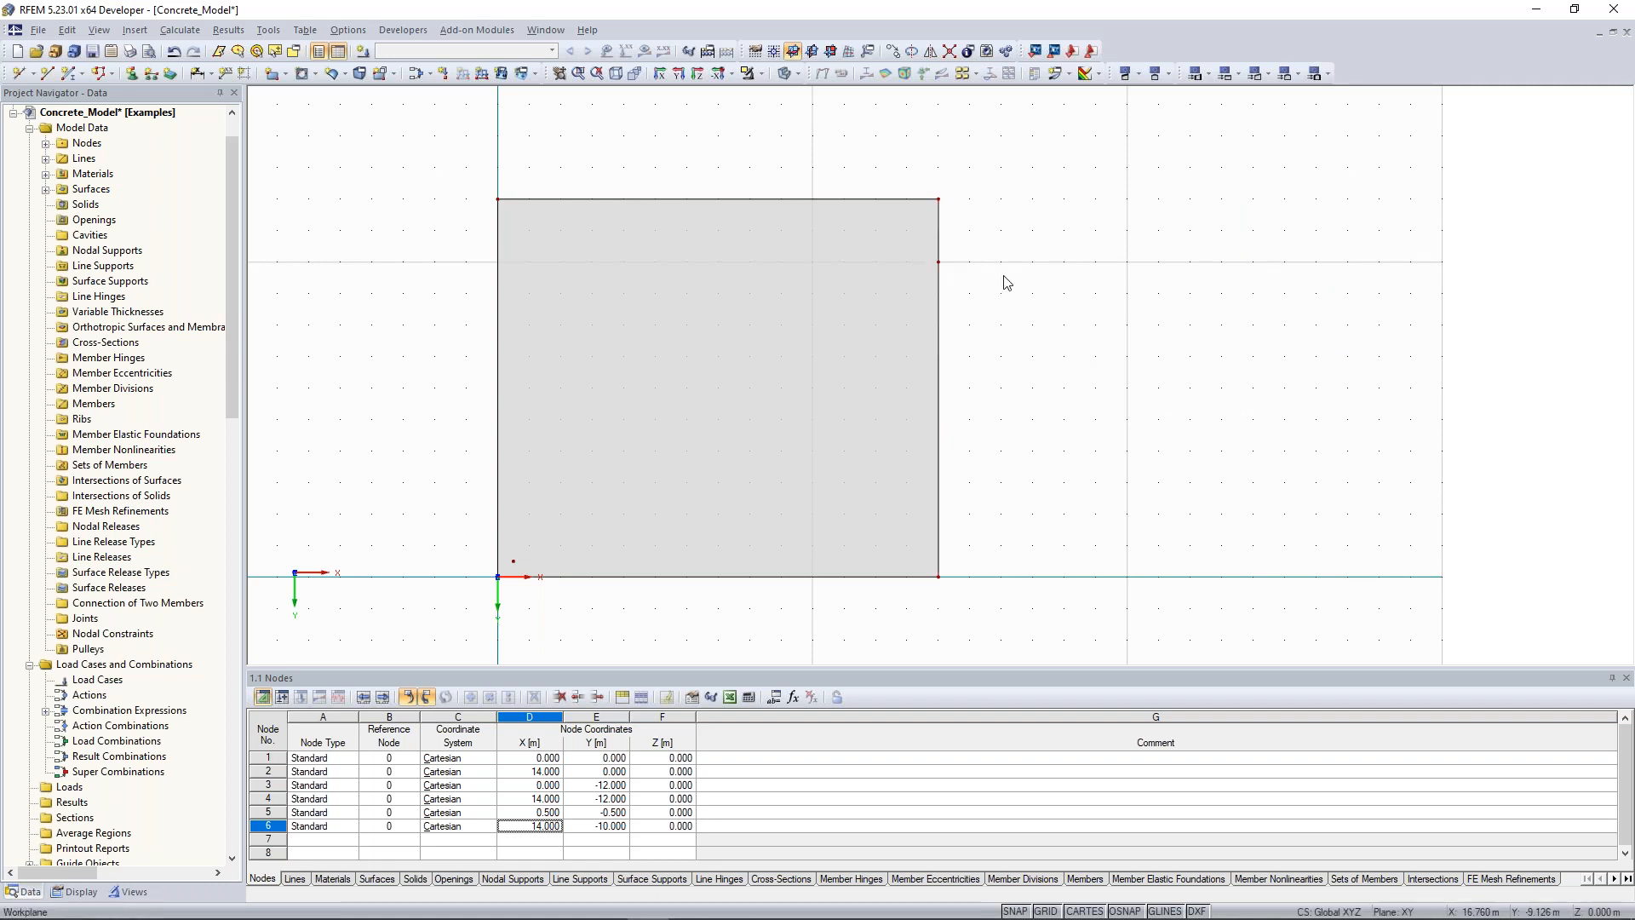
Add a 200 mm thick Concrete C30/37 semicircular surface outside the slab edge, centred at X 14 m, Y -10 m with a 2 m radius
{"action": "scroll", "coordinate": [1011, 264], "scroll_direction": "down", "scroll_amount": 2}
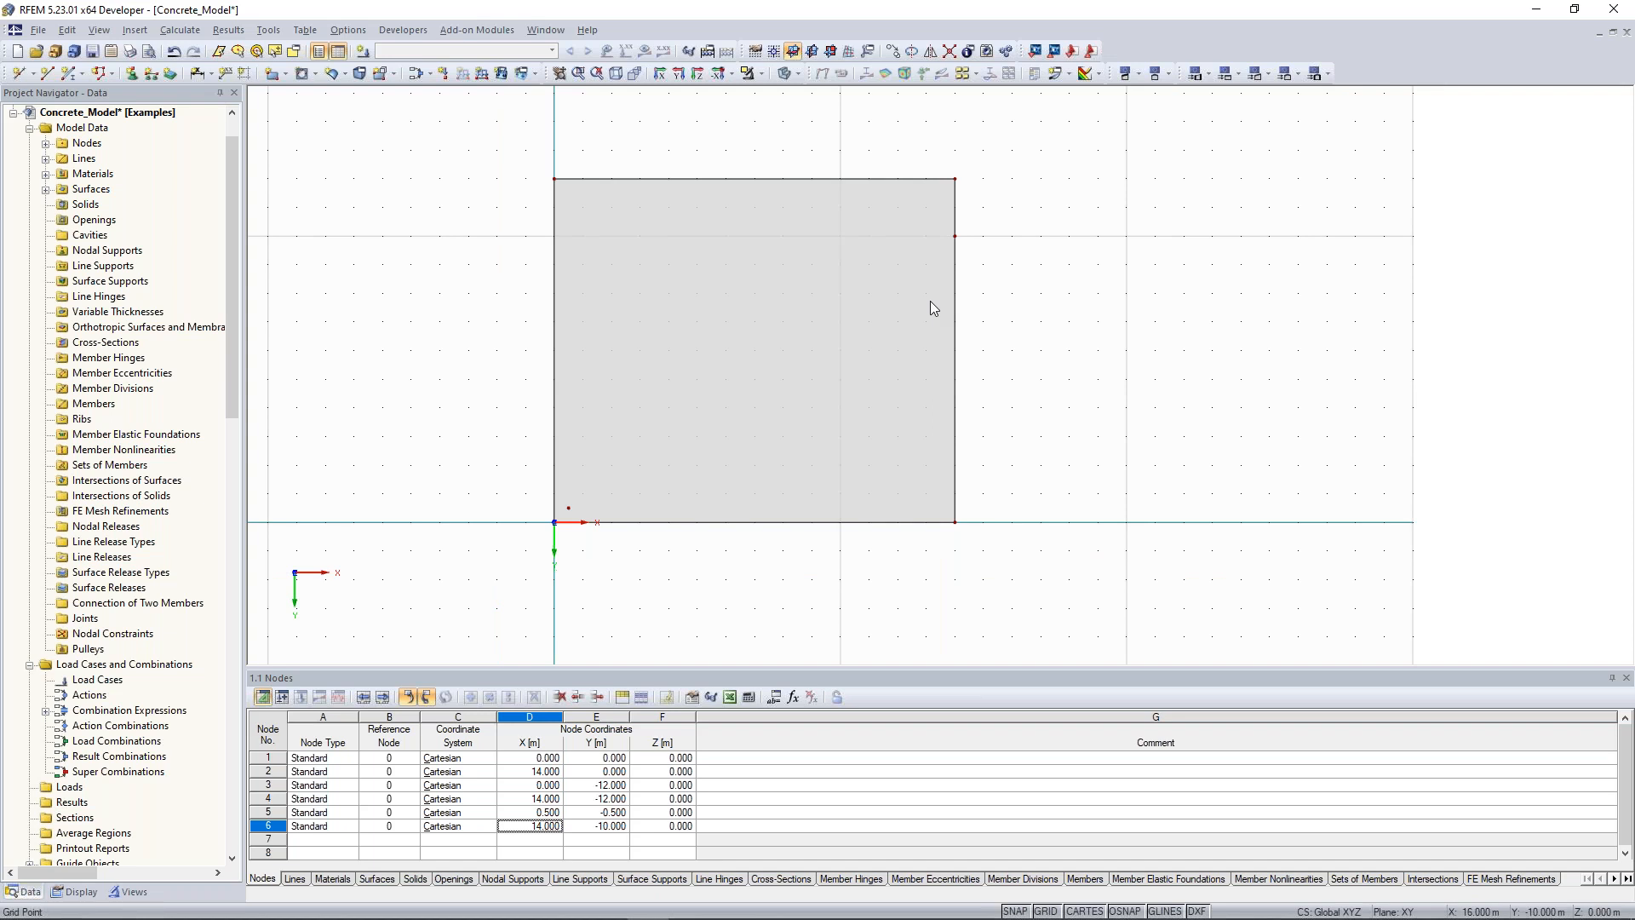
{"action": "middle_click_drag", "start_coordinate": [485, 244], "coordinate": [472, 248]}
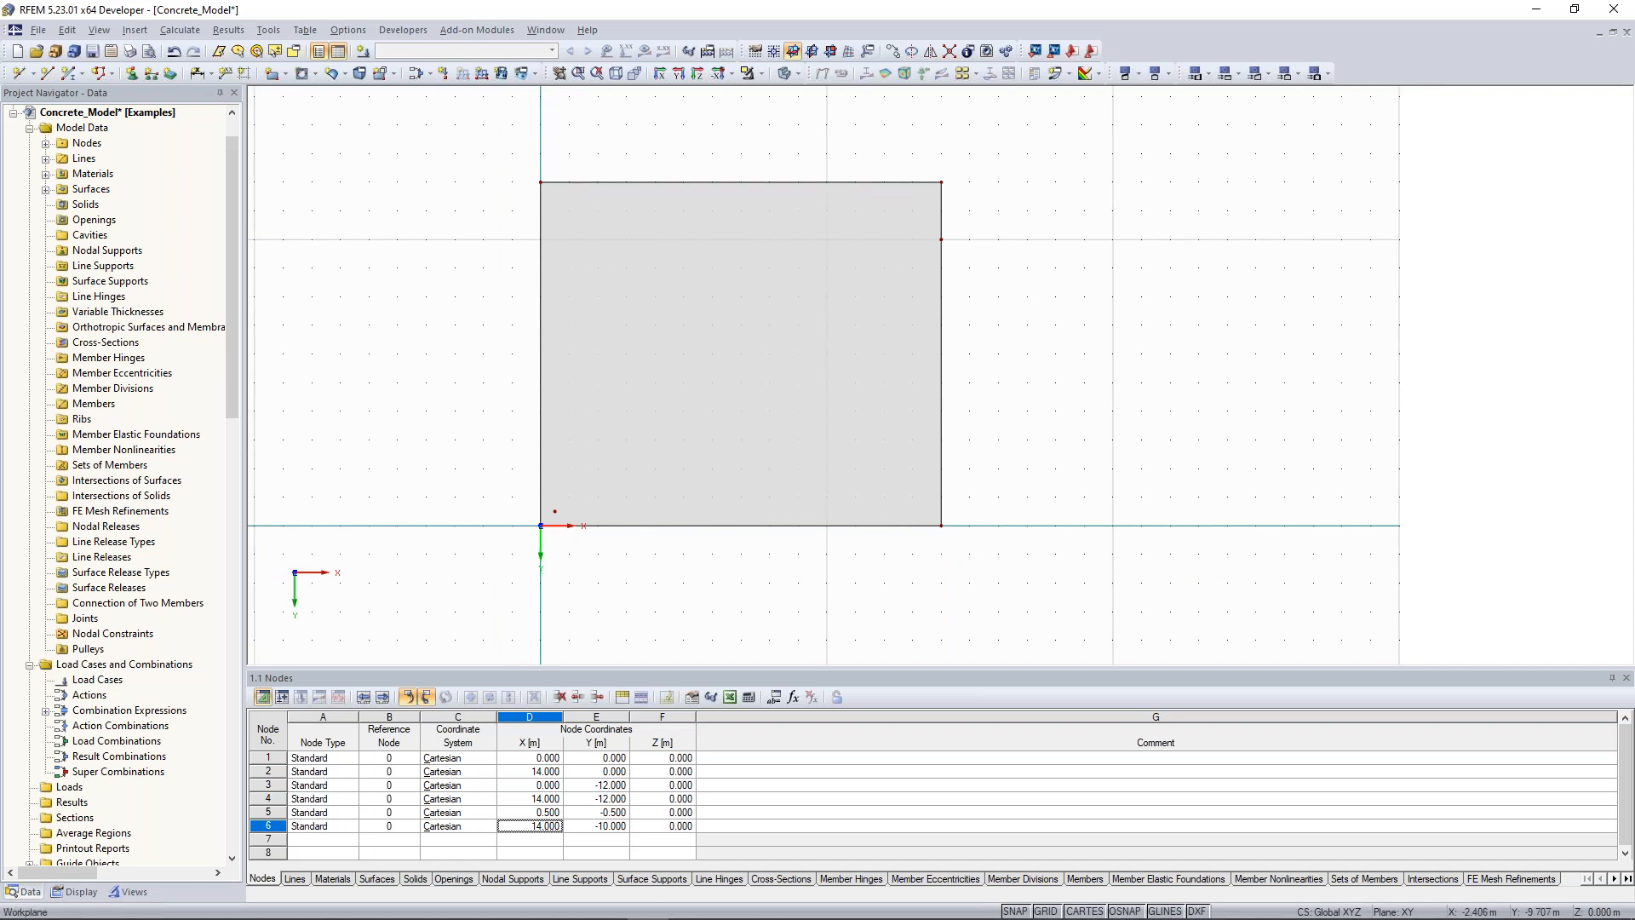
{"action": "middle_click_drag", "start_coordinate": [472, 247], "coordinate": [470, 249]}
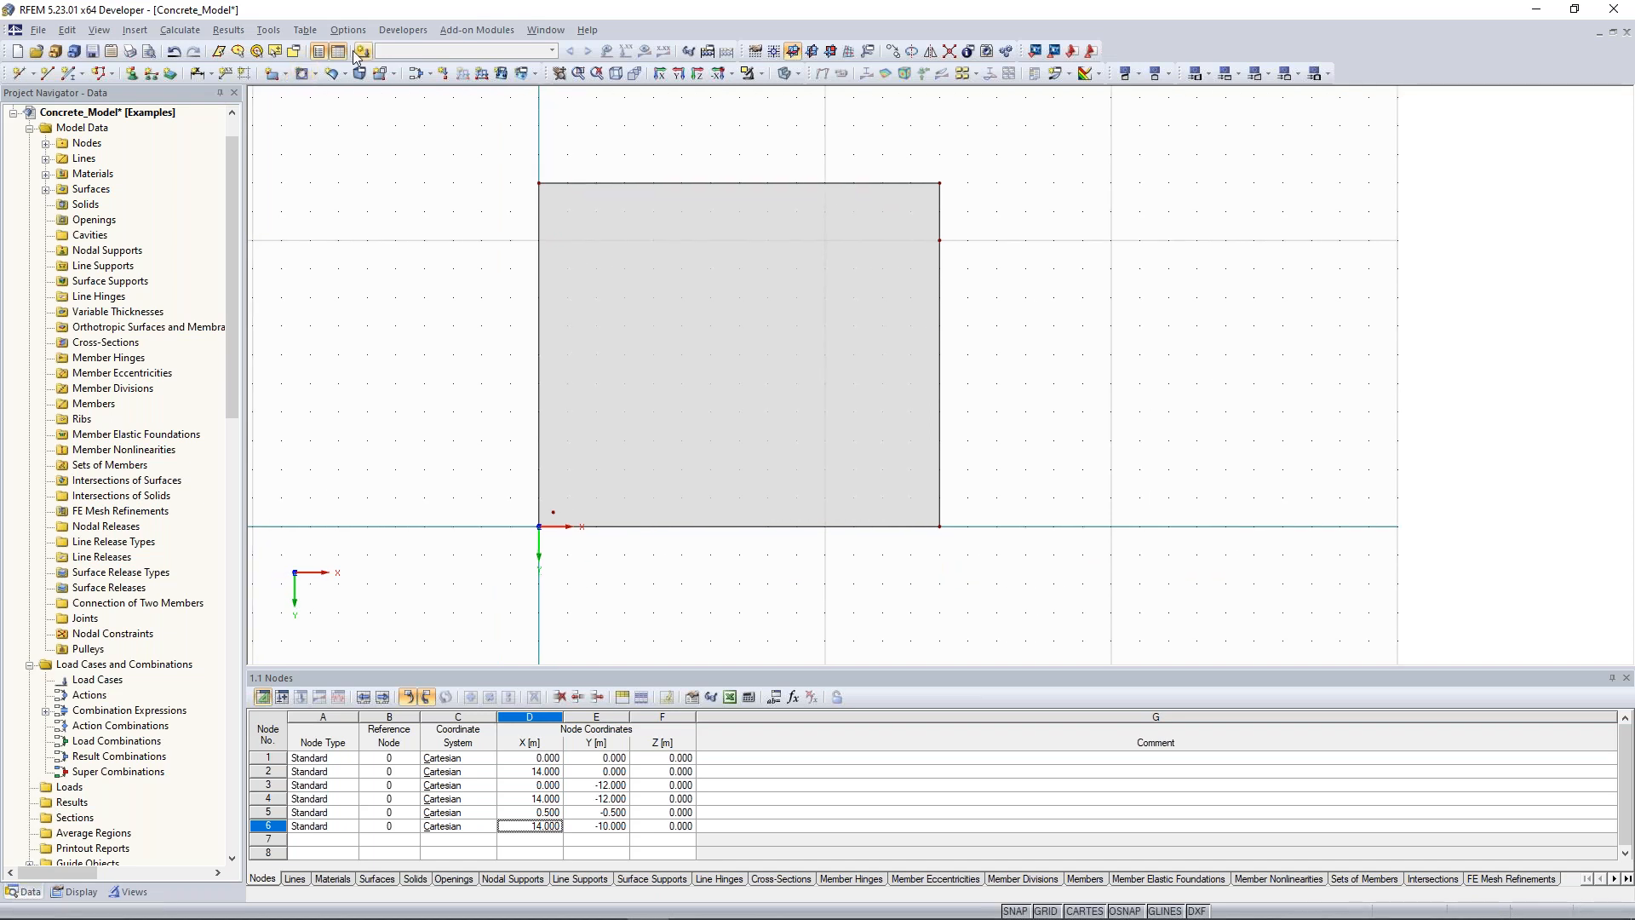
{"action": "left_click", "coordinate": [284, 75]}
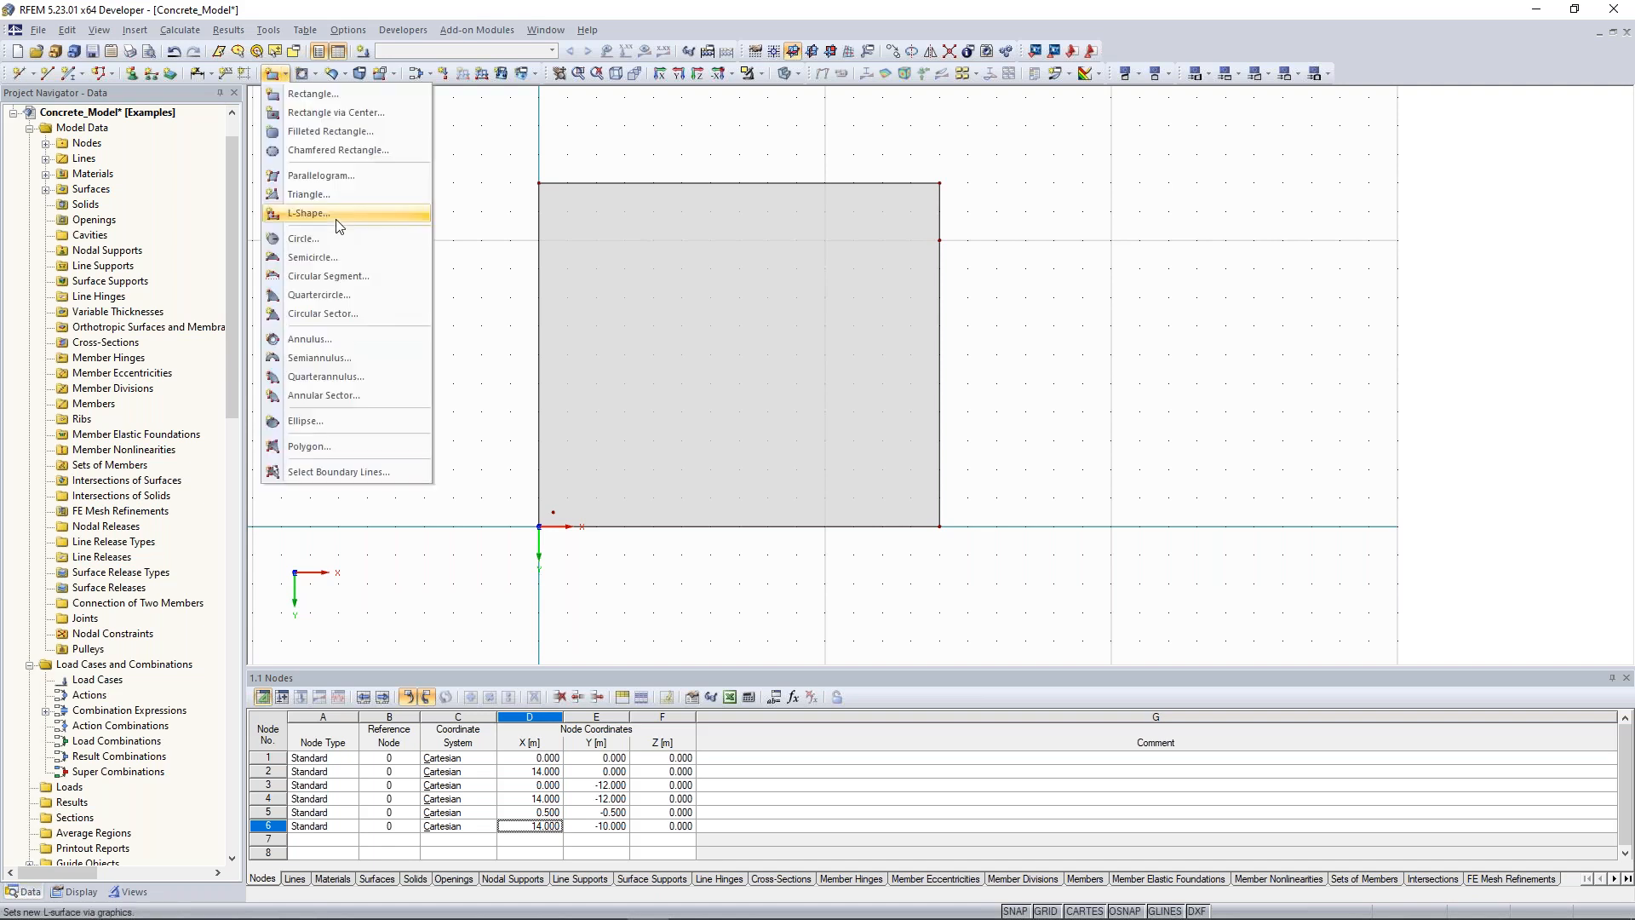
{"action": "left_click", "coordinate": [354, 259]}
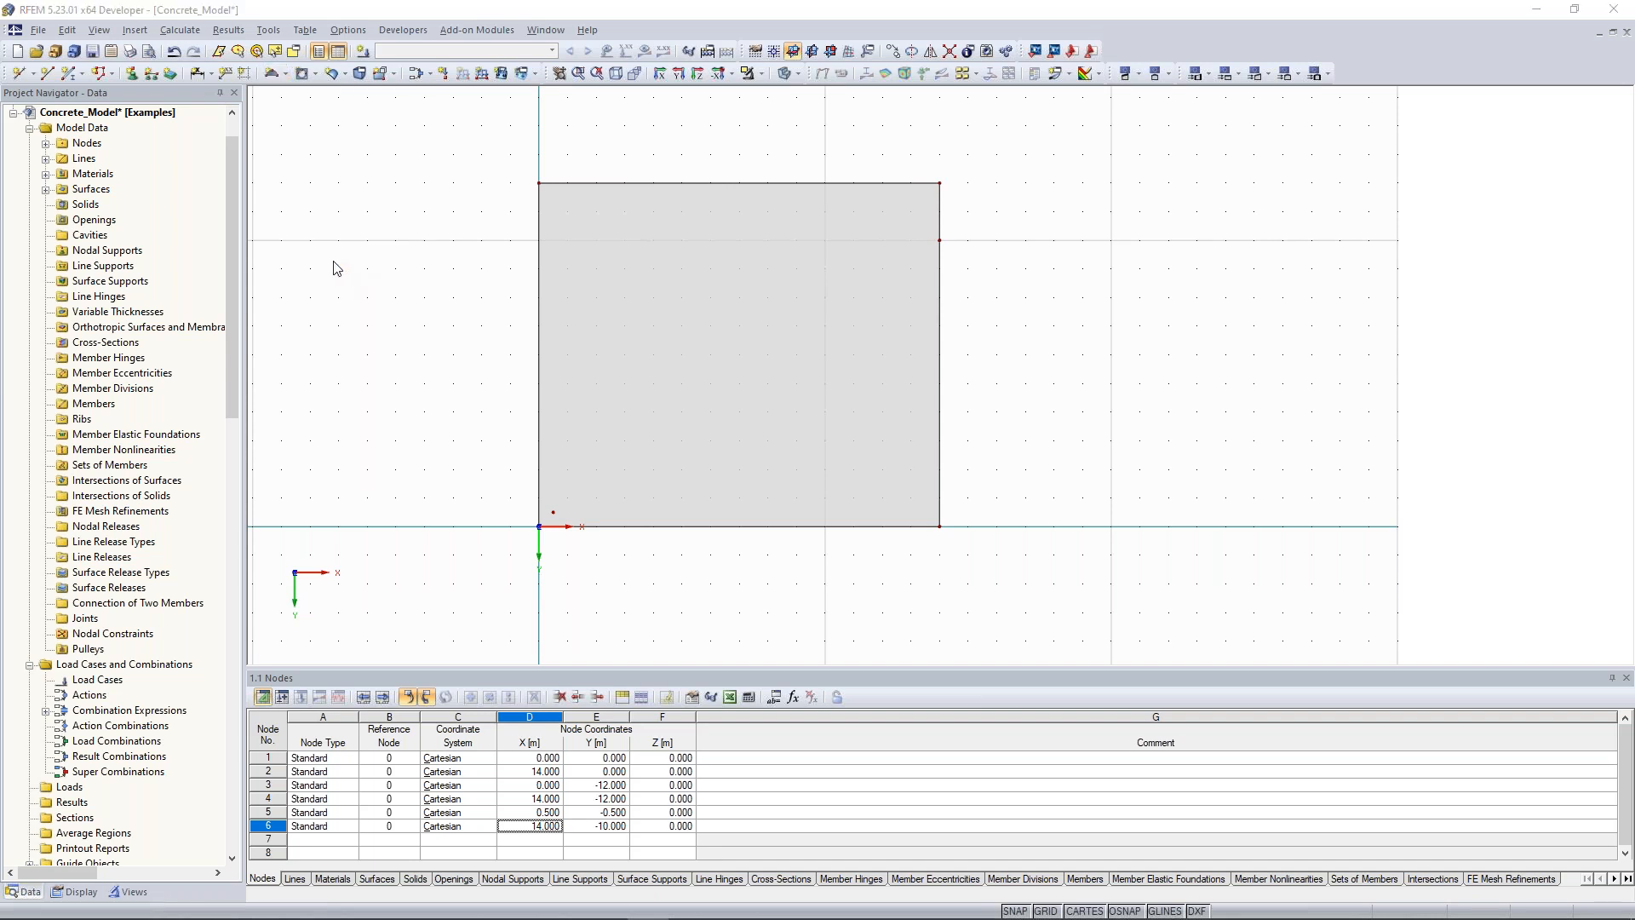
{"action": "left_click", "coordinate": [654, 435]}
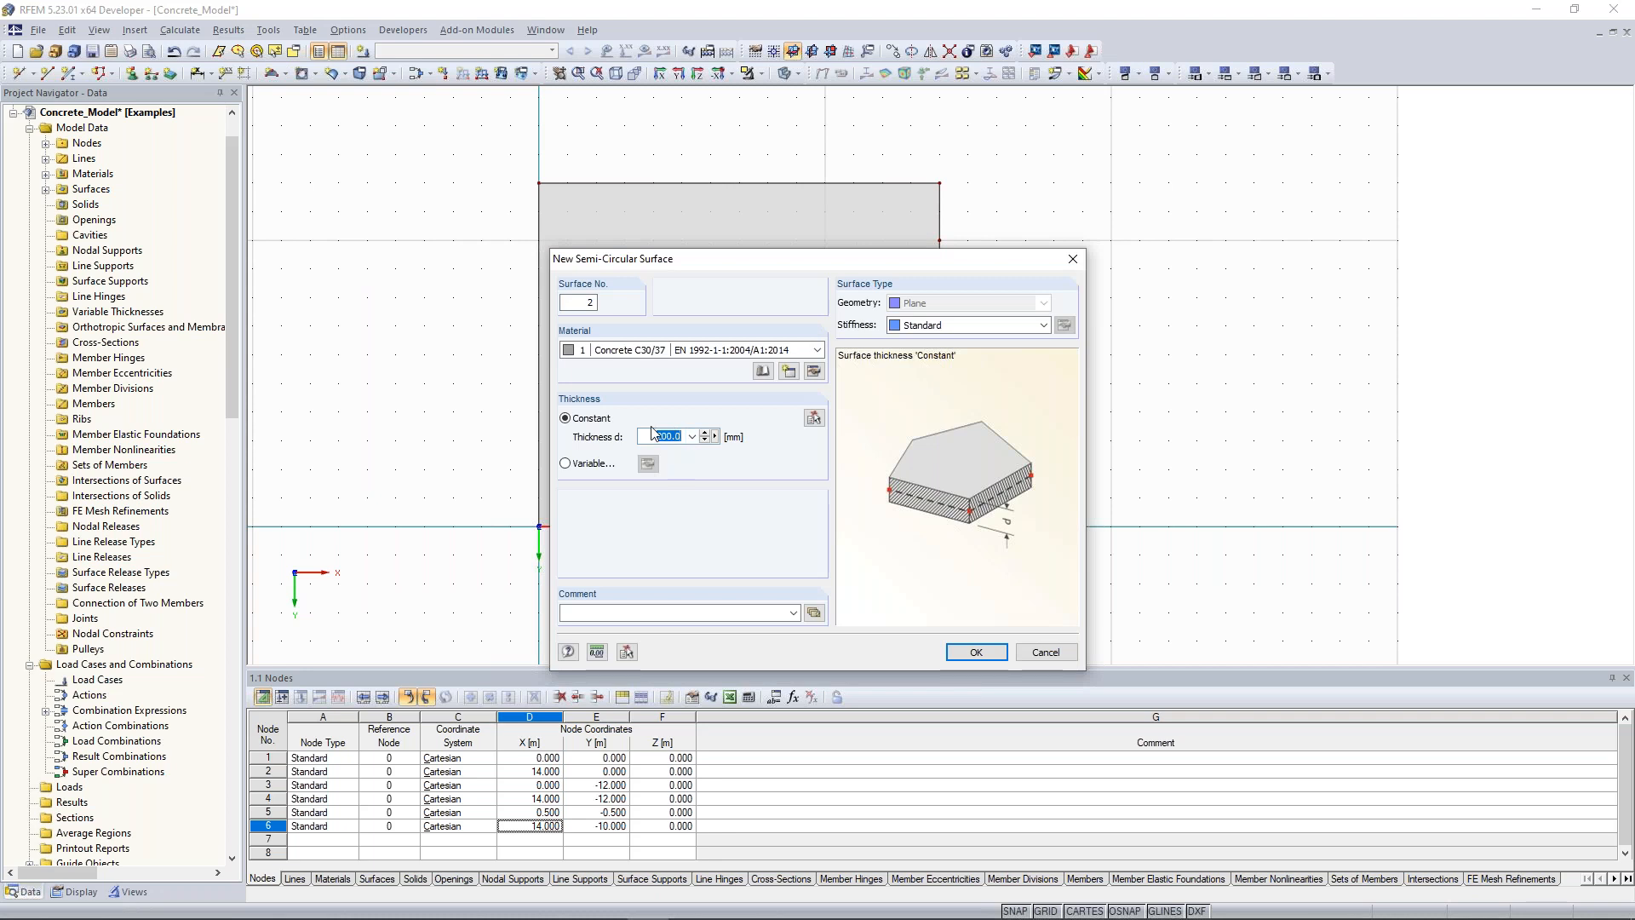
{"action": "left_click", "coordinate": [986, 651]}
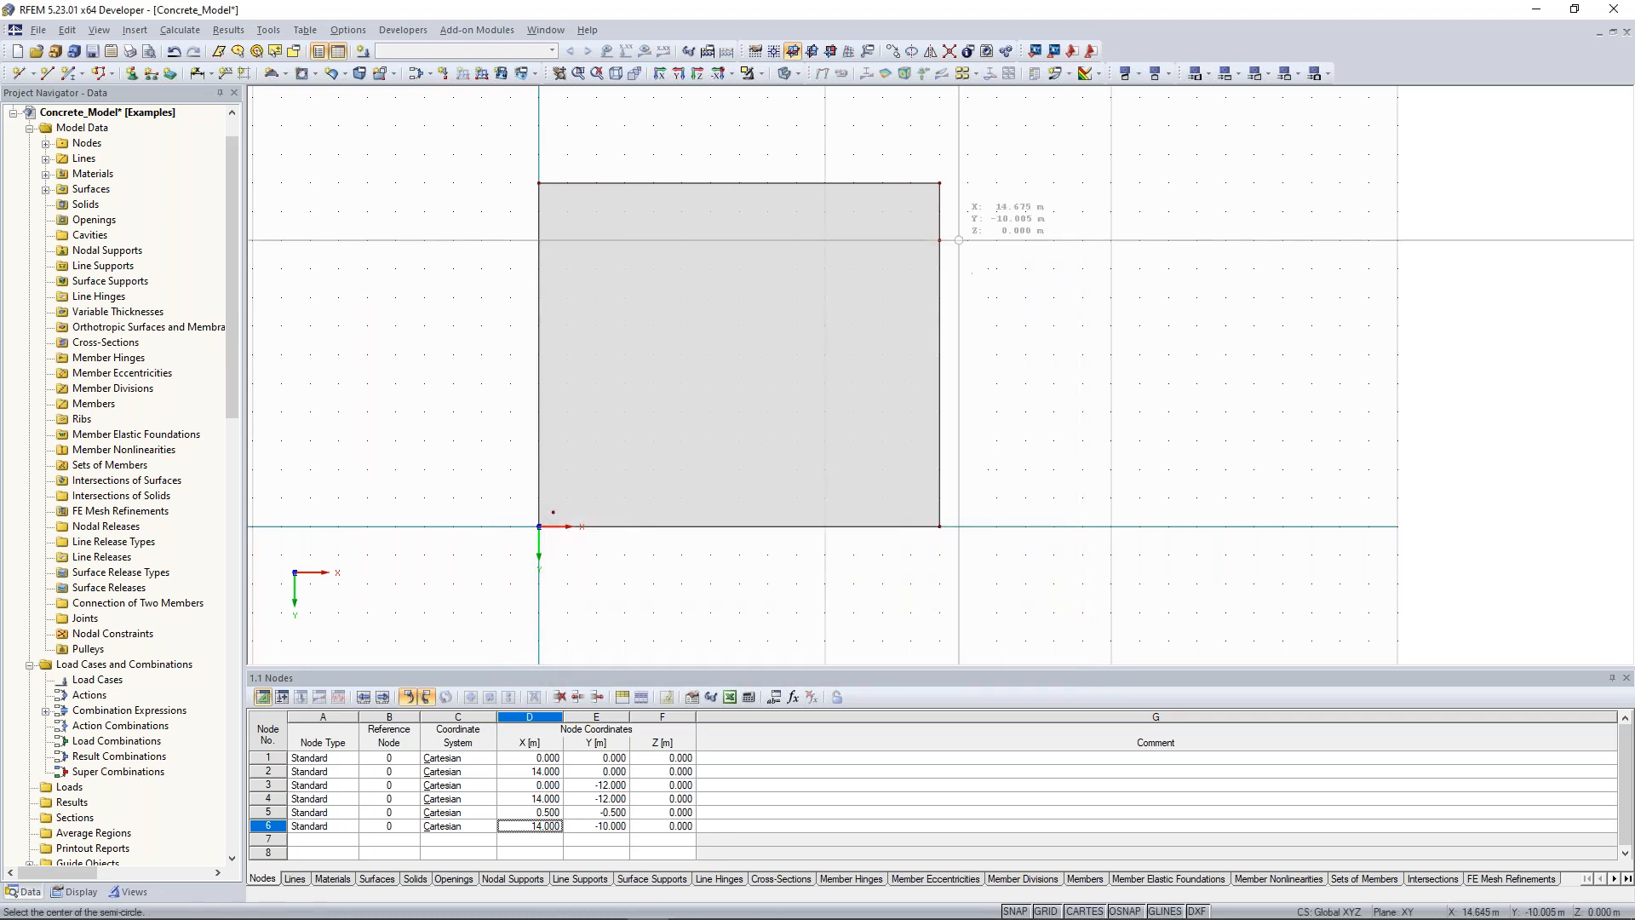
{"action": "left_click", "coordinate": [939, 240]}
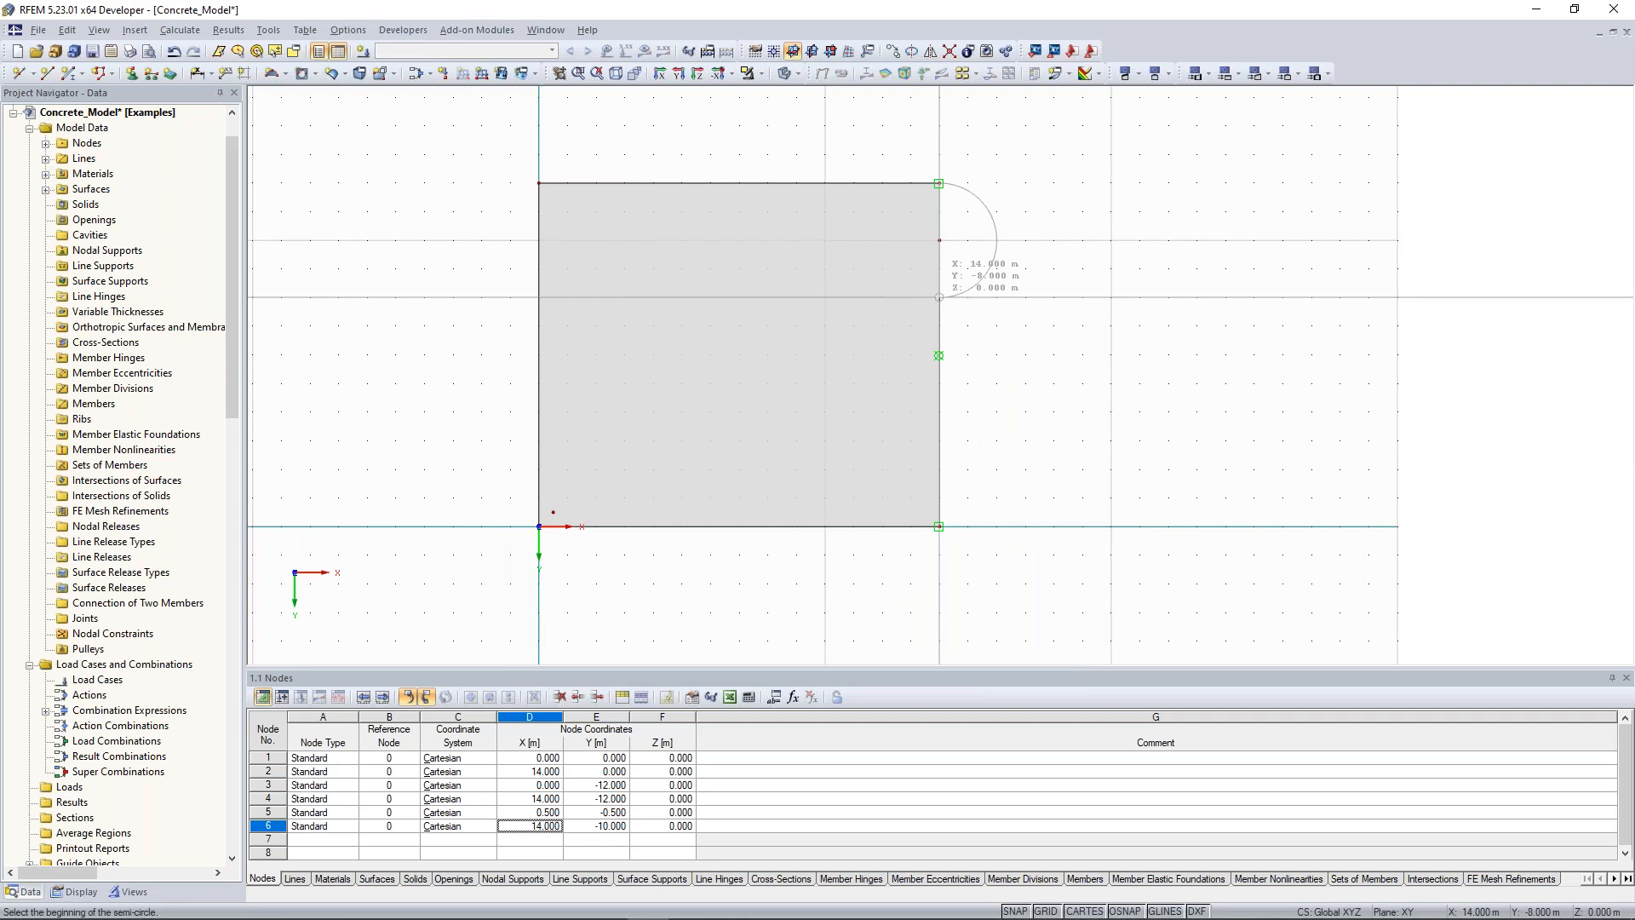
{"action": "left_click", "coordinate": [939, 297]}
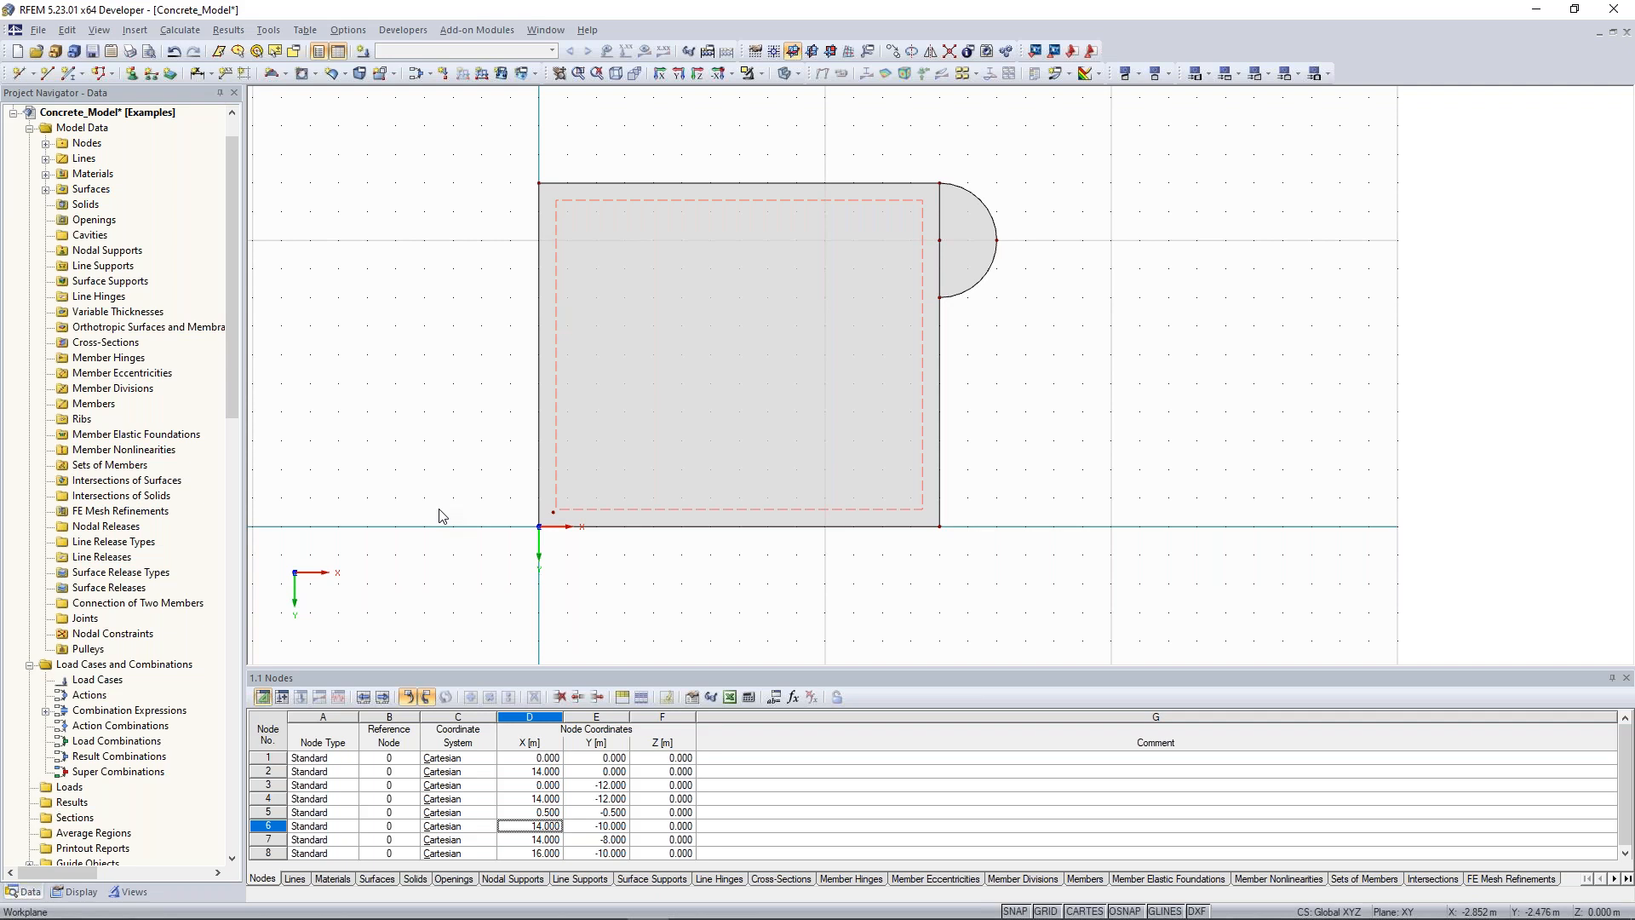
Copy the node at X 0.5 m, Y -0.5 m twice with a displacement dX of 5 m
{"action": "middle_click_drag", "start_coordinate": [439, 509], "coordinate": [499, 472]}
{"action": "scroll", "coordinate": [500, 472], "scroll_direction": "up", "scroll_amount": 1}
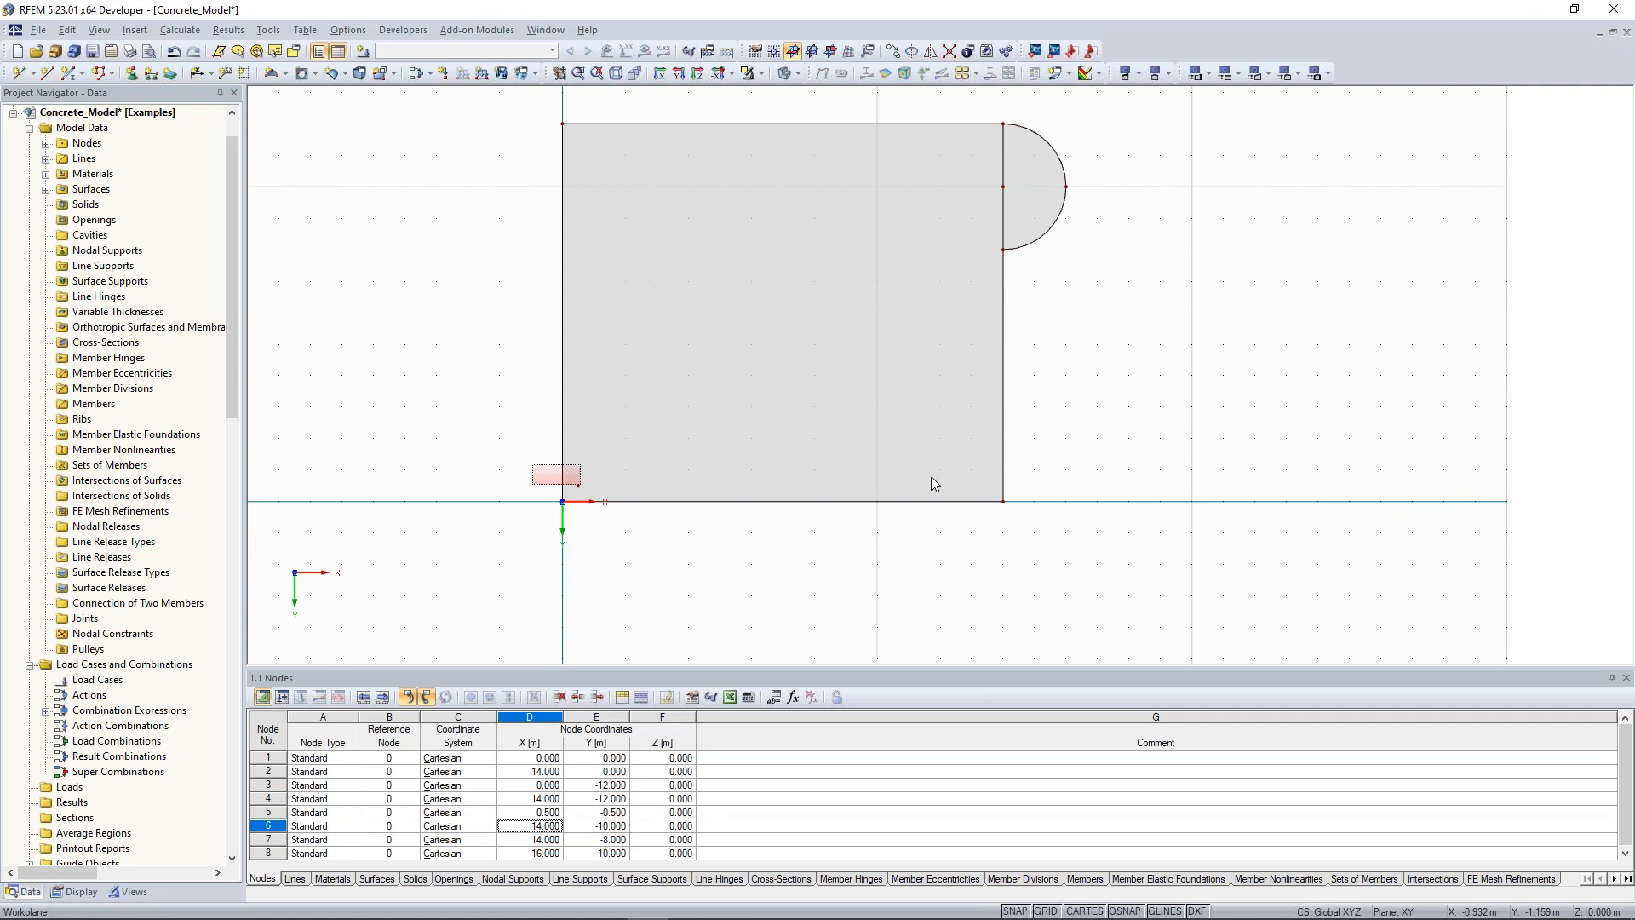
{"action": "left_click_drag", "start_coordinate": [592, 489], "coordinate": [585, 486]}
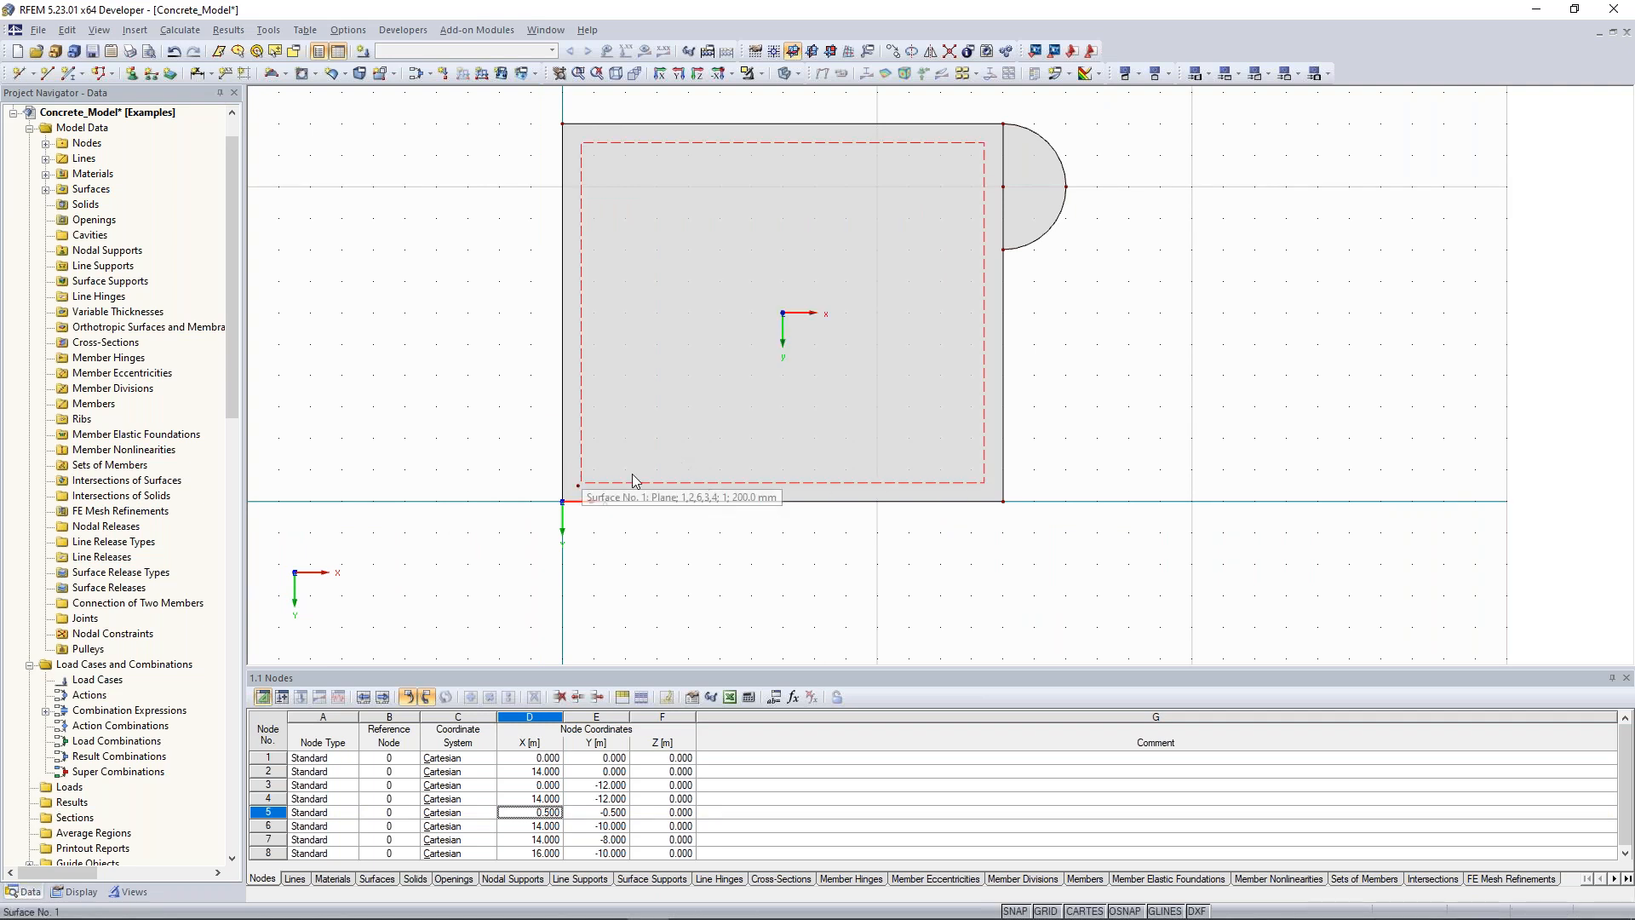
{"action": "left_click_drag", "start_coordinate": [505, 456], "coordinate": [1004, 496]}
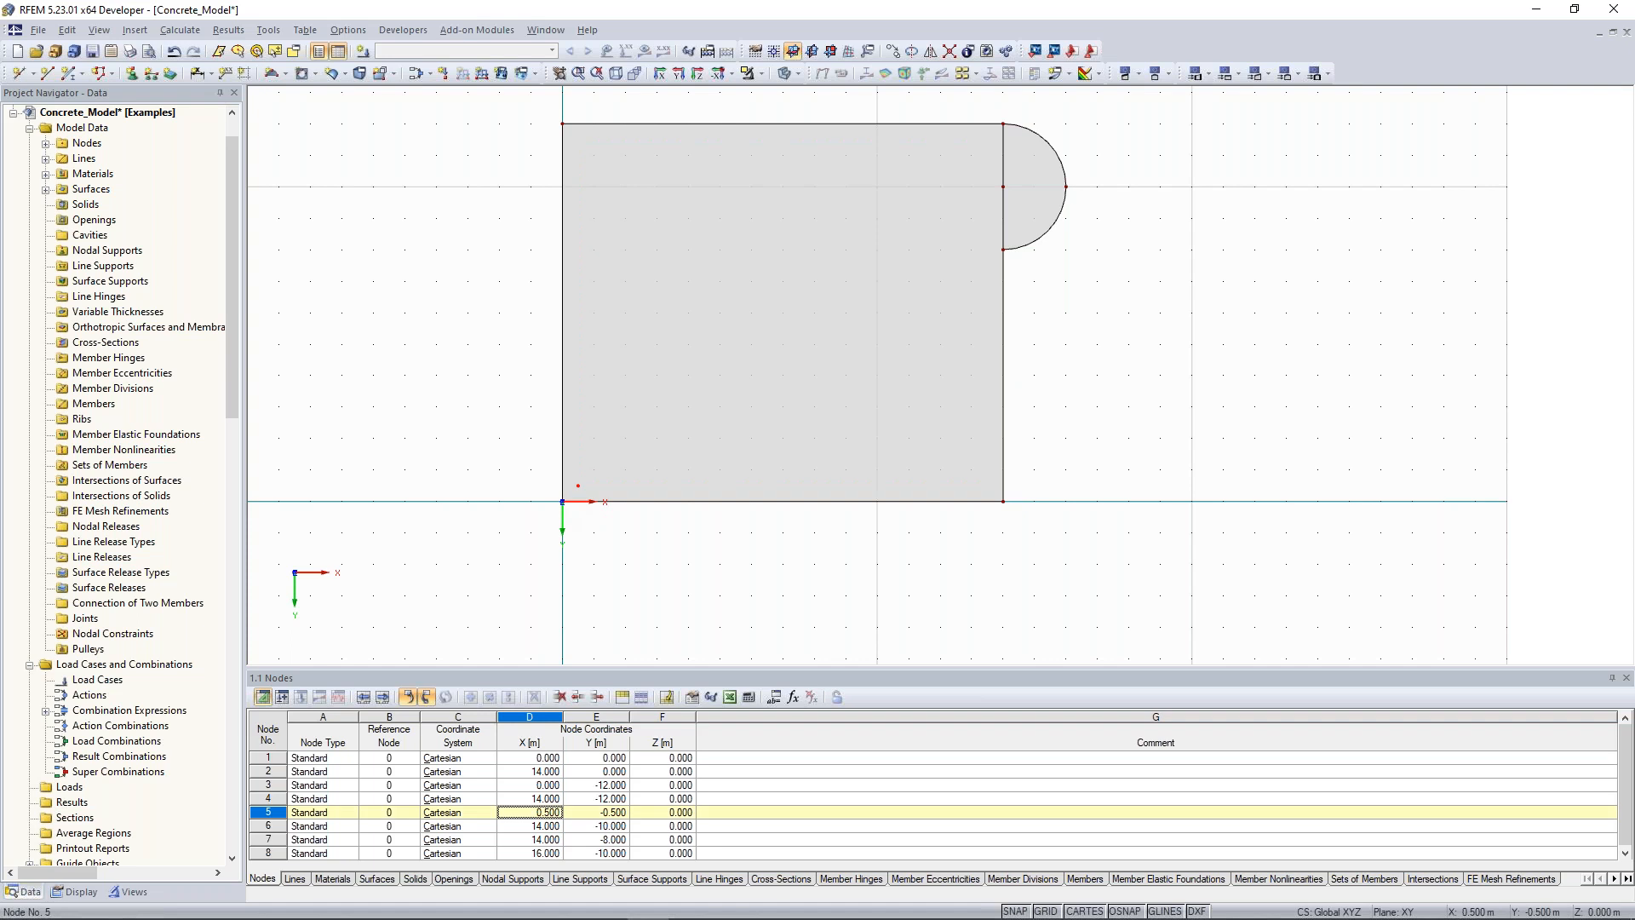
{"action": "right_click", "coordinate": [580, 485]}
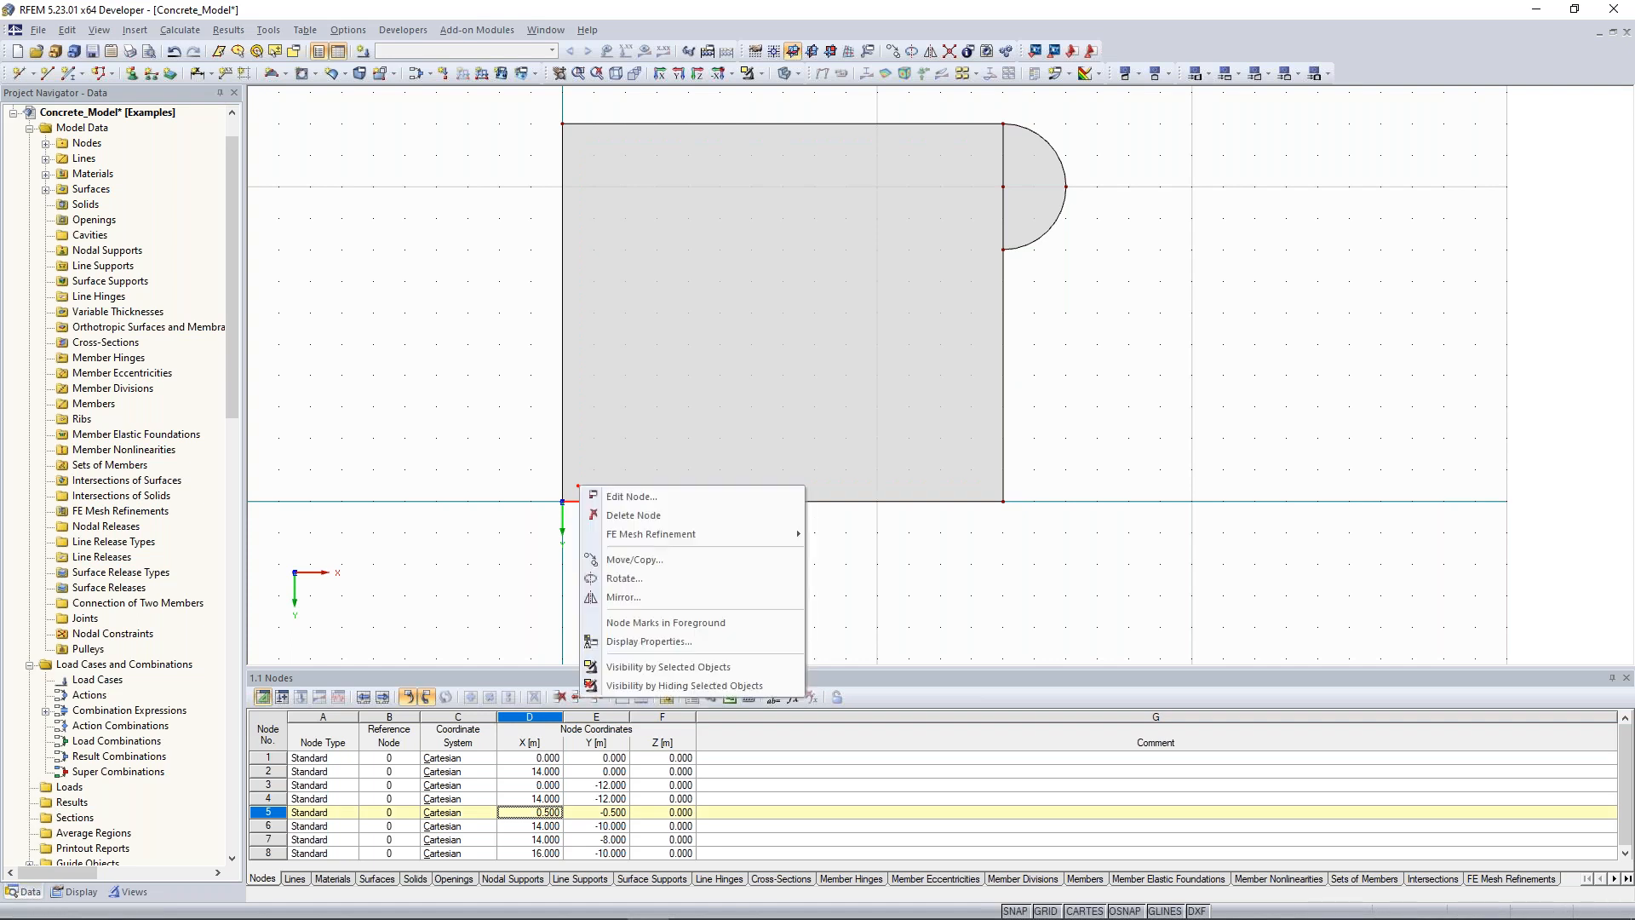
{"action": "left_click", "coordinate": [656, 564]}
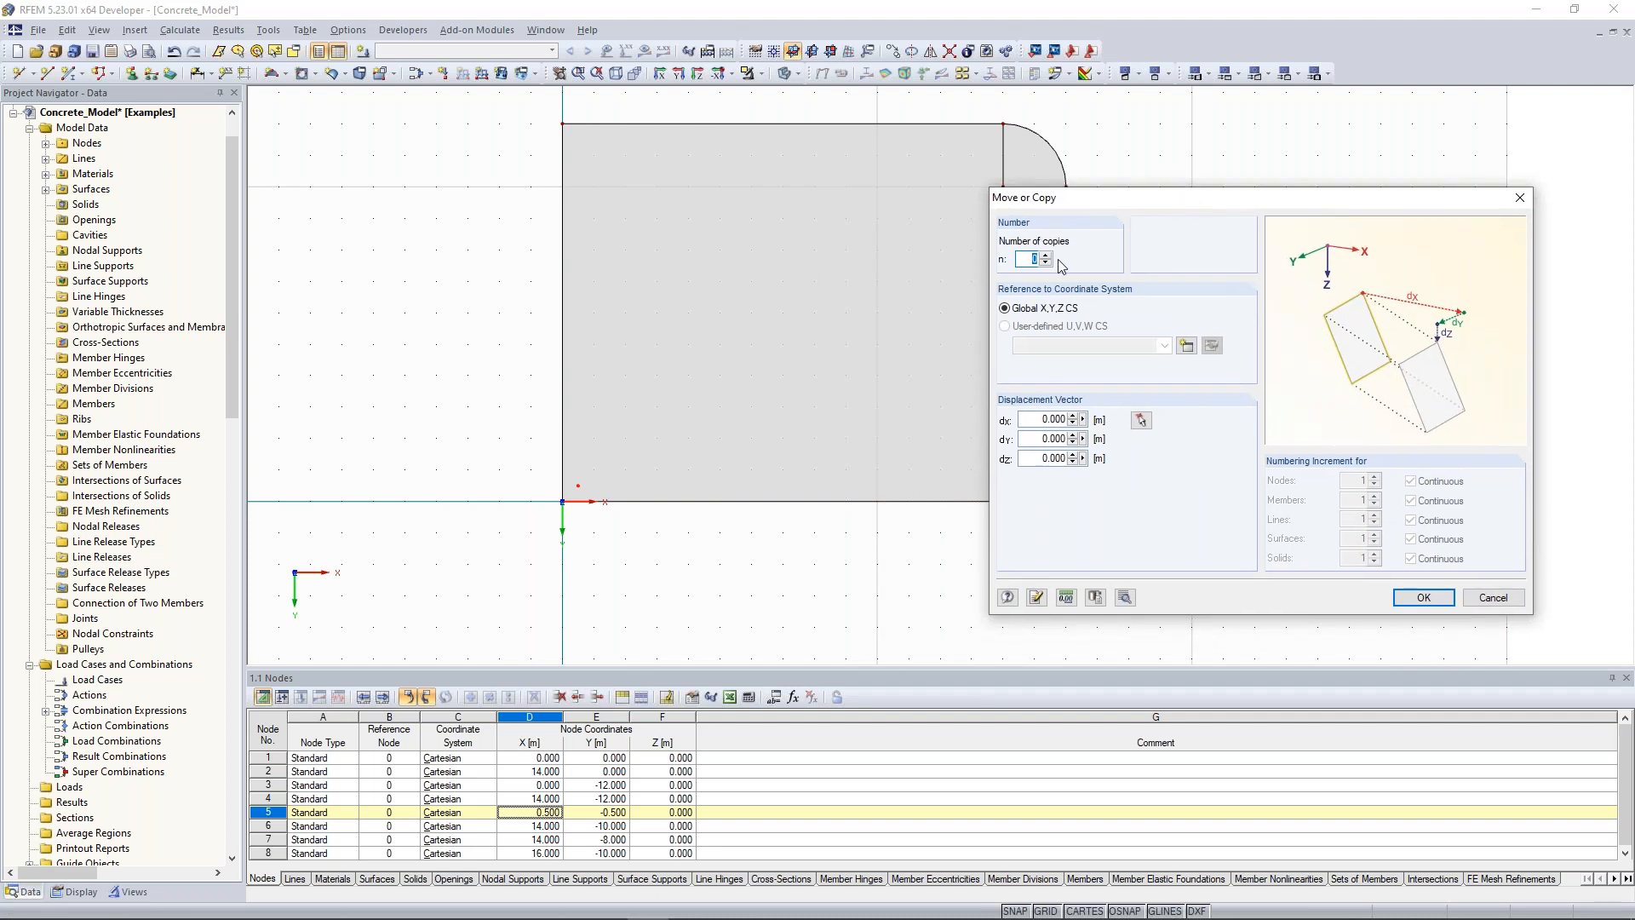
{"action": "left_click", "coordinate": [1047, 256]}
{"action": "key", "text": "Tab"}
{"action": "type", "text": "5"}
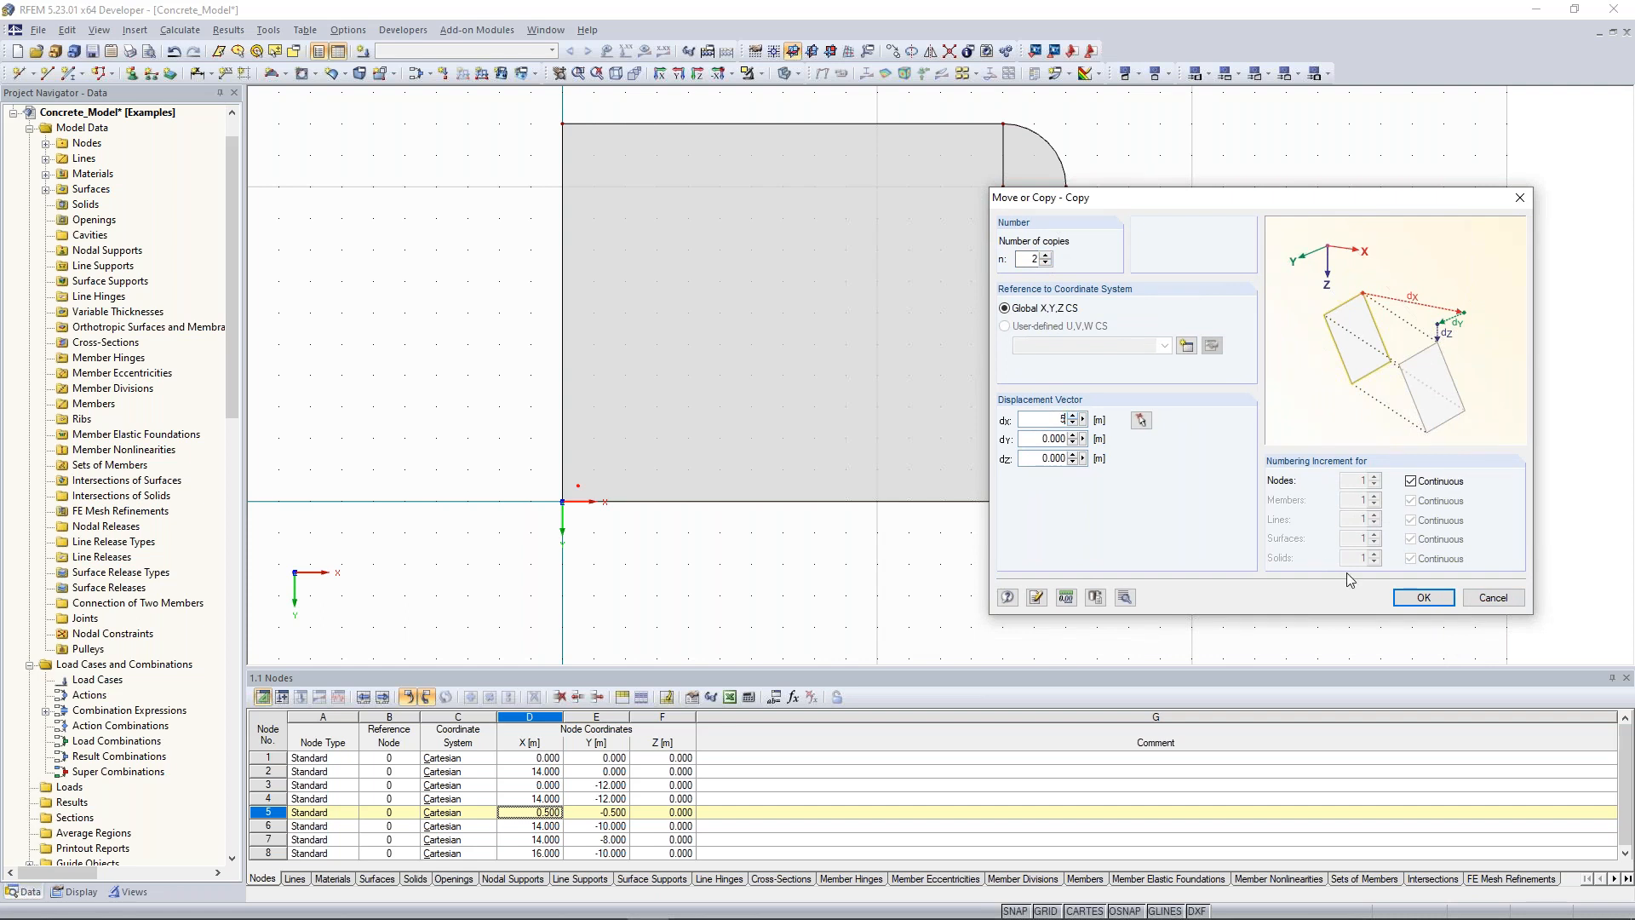
{"action": "left_click", "coordinate": [1420, 596]}
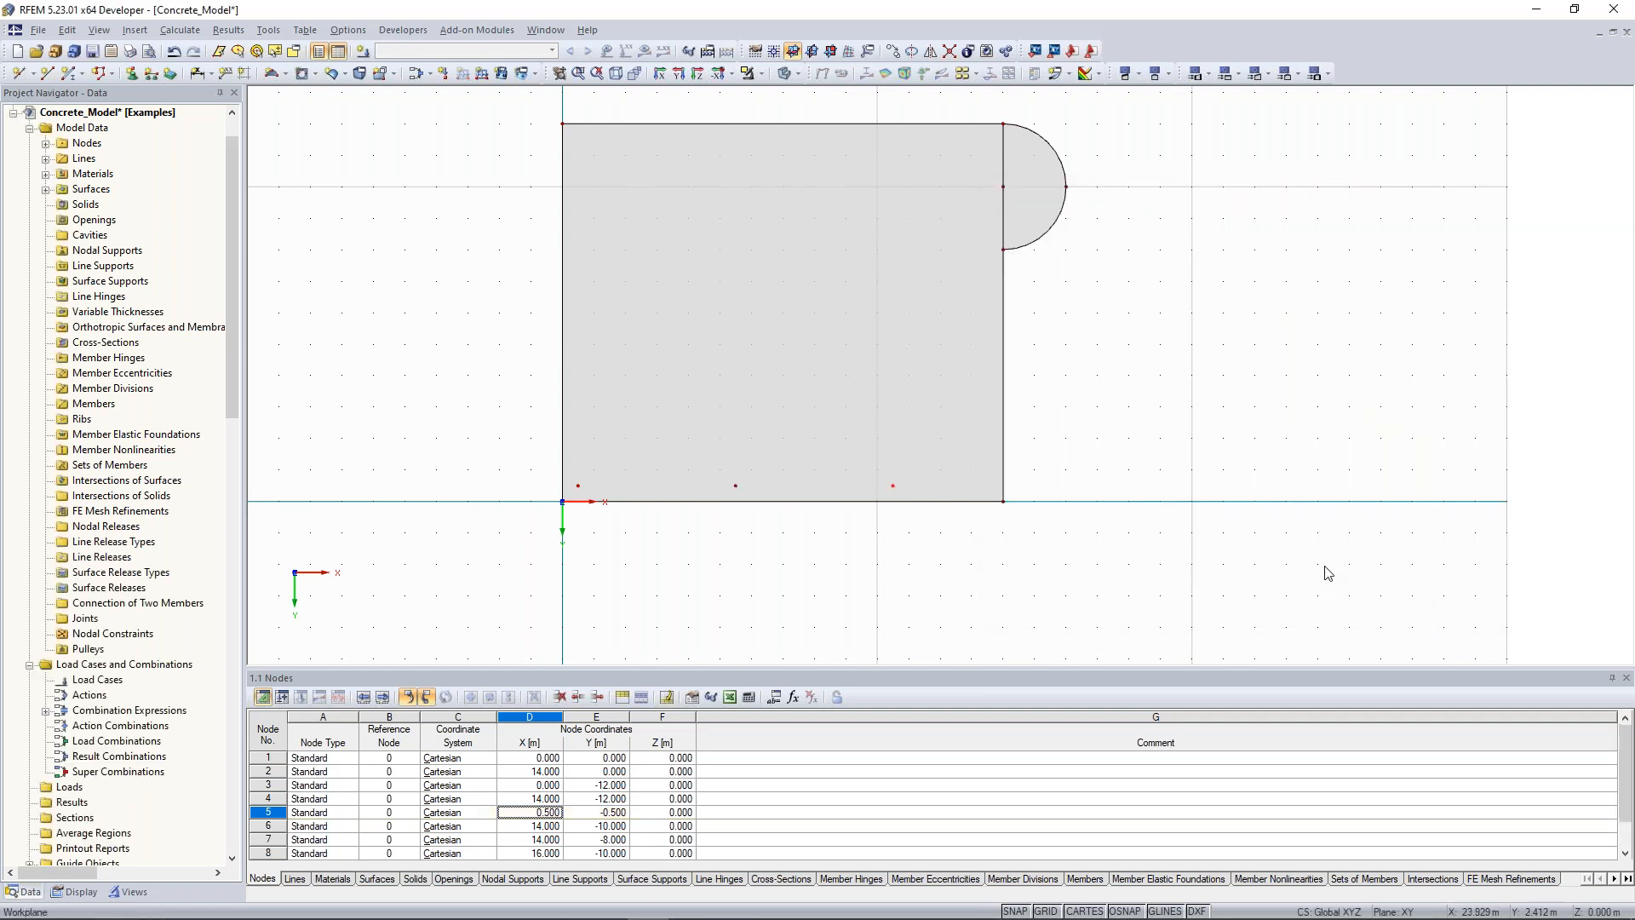
Copy the node at X 10.5 m, Y -0.5 m once with a displacement dX of 3 m
{"action": "left_click", "coordinate": [892, 485]}
{"action": "right_click", "coordinate": [894, 493]}
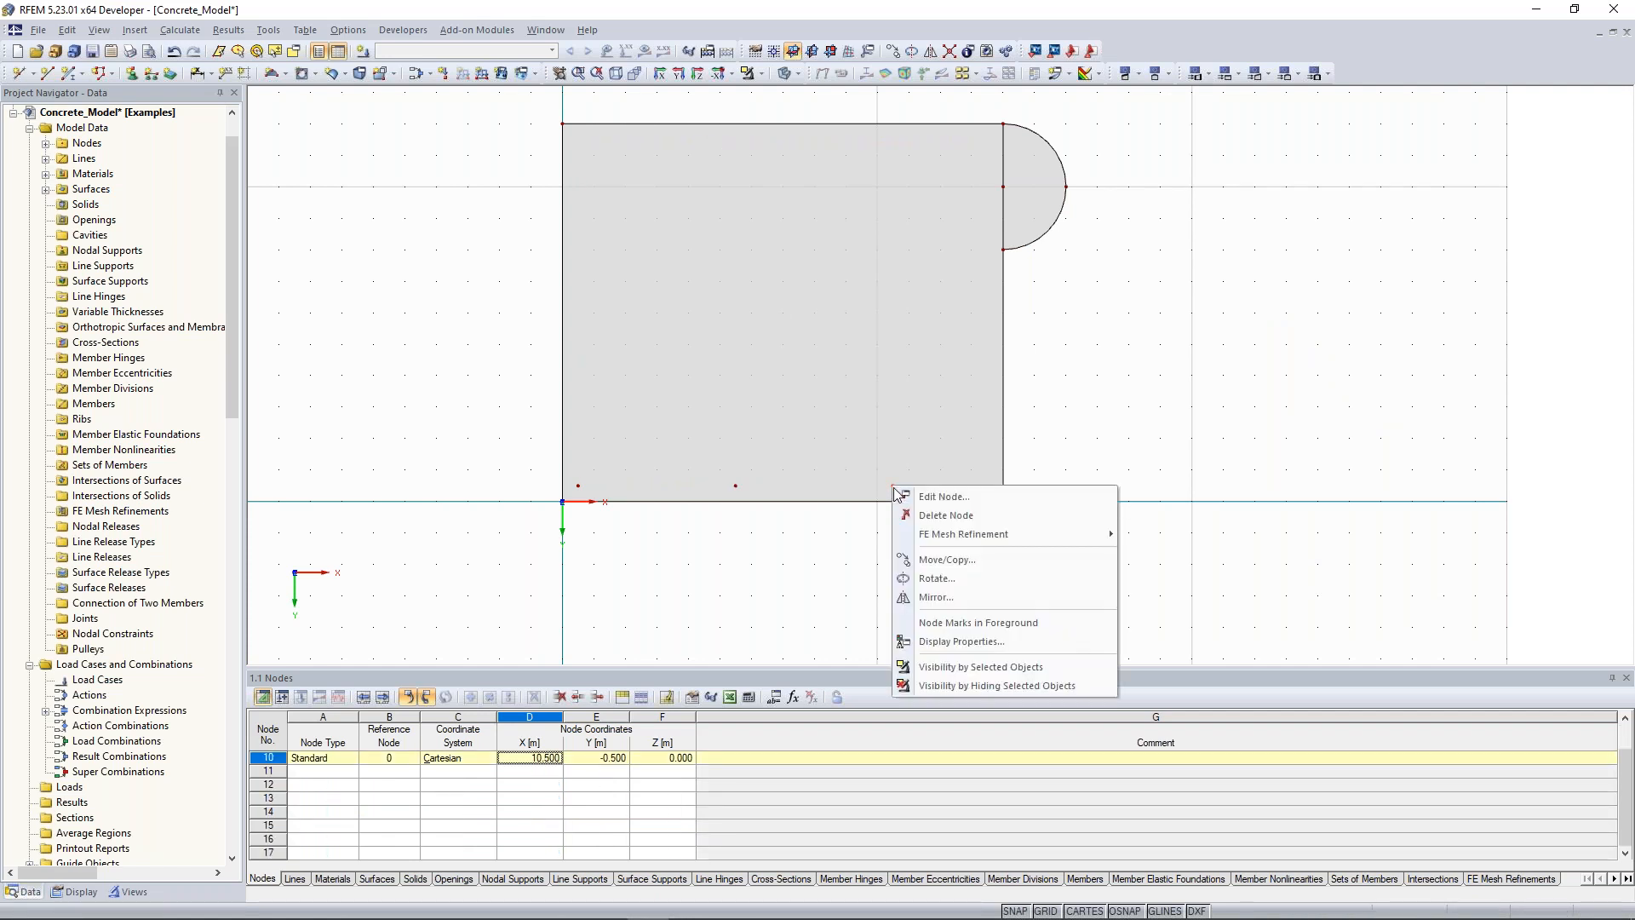
{"action": "left_click", "coordinate": [974, 562]}
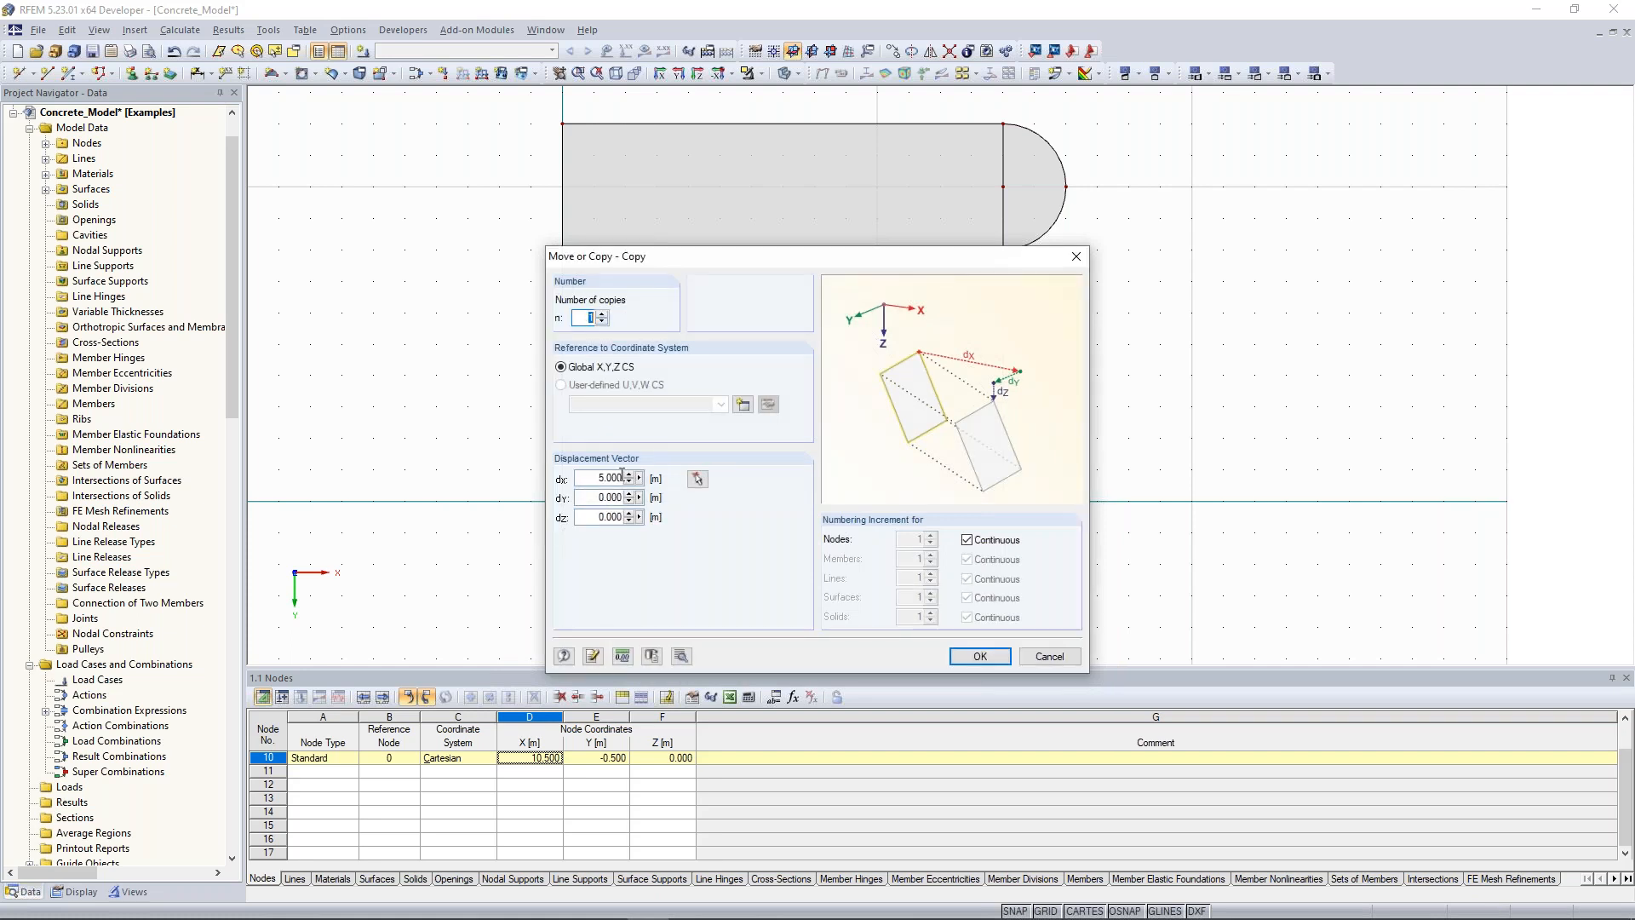
{"action": "double_click", "coordinate": [596, 478]}
{"action": "type", "text": "3"}
{"action": "left_click", "coordinate": [975, 657]}
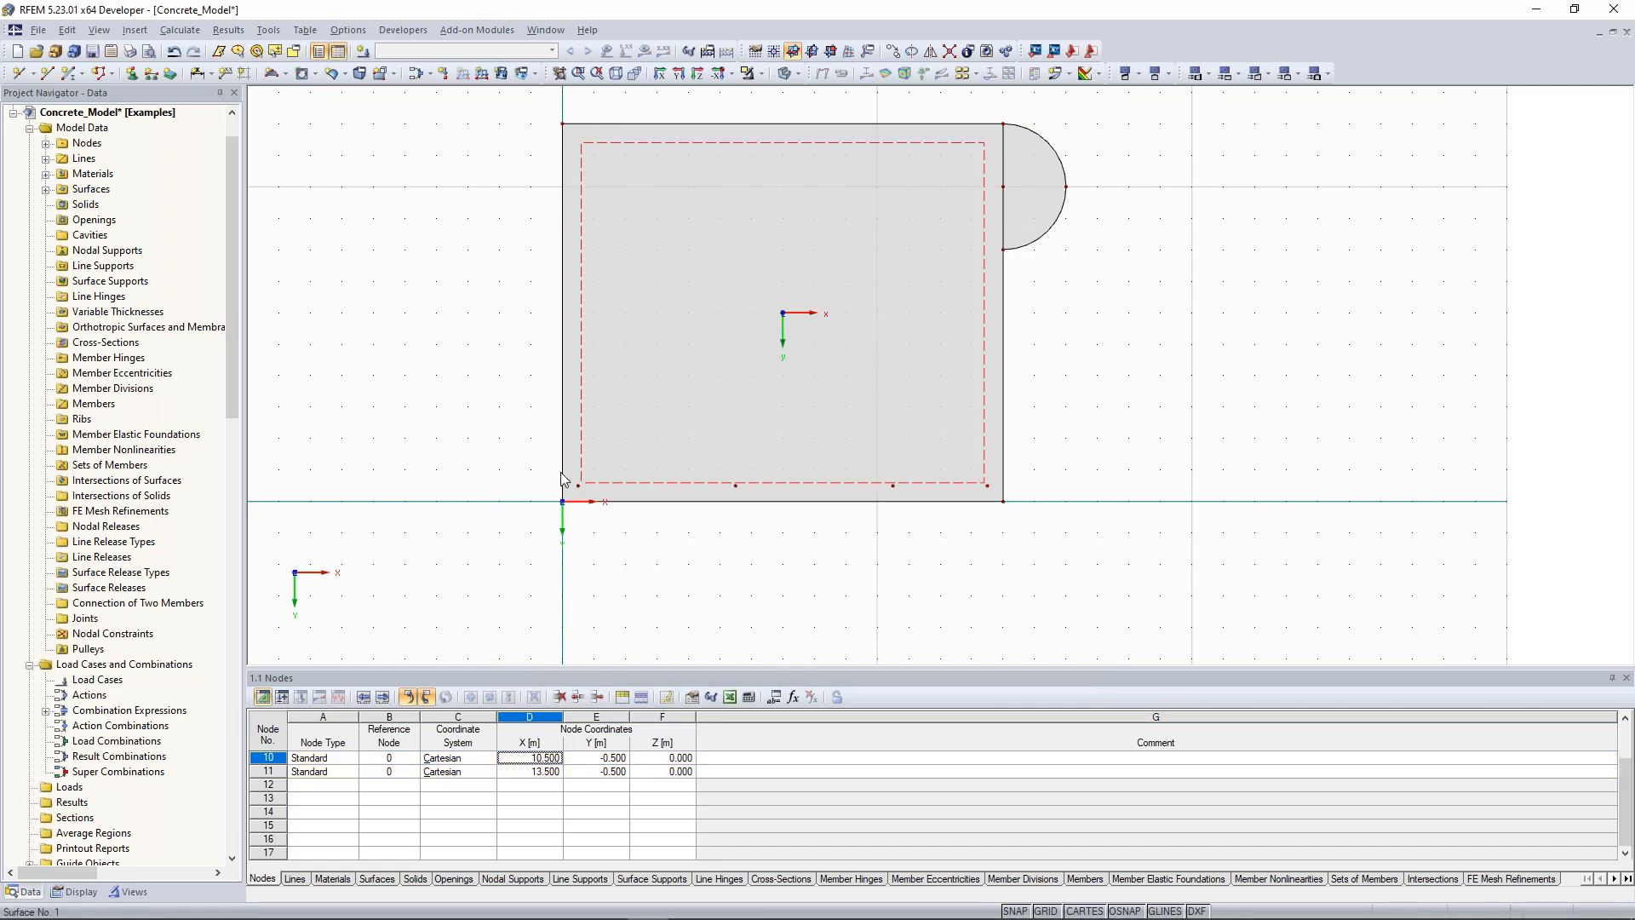
Copy the row of four nodes at Y -0.5 m once with displacements dX 0 m and dY -4.5 m
{"action": "middle_click_drag", "start_coordinate": [477, 434], "coordinate": [465, 424]}
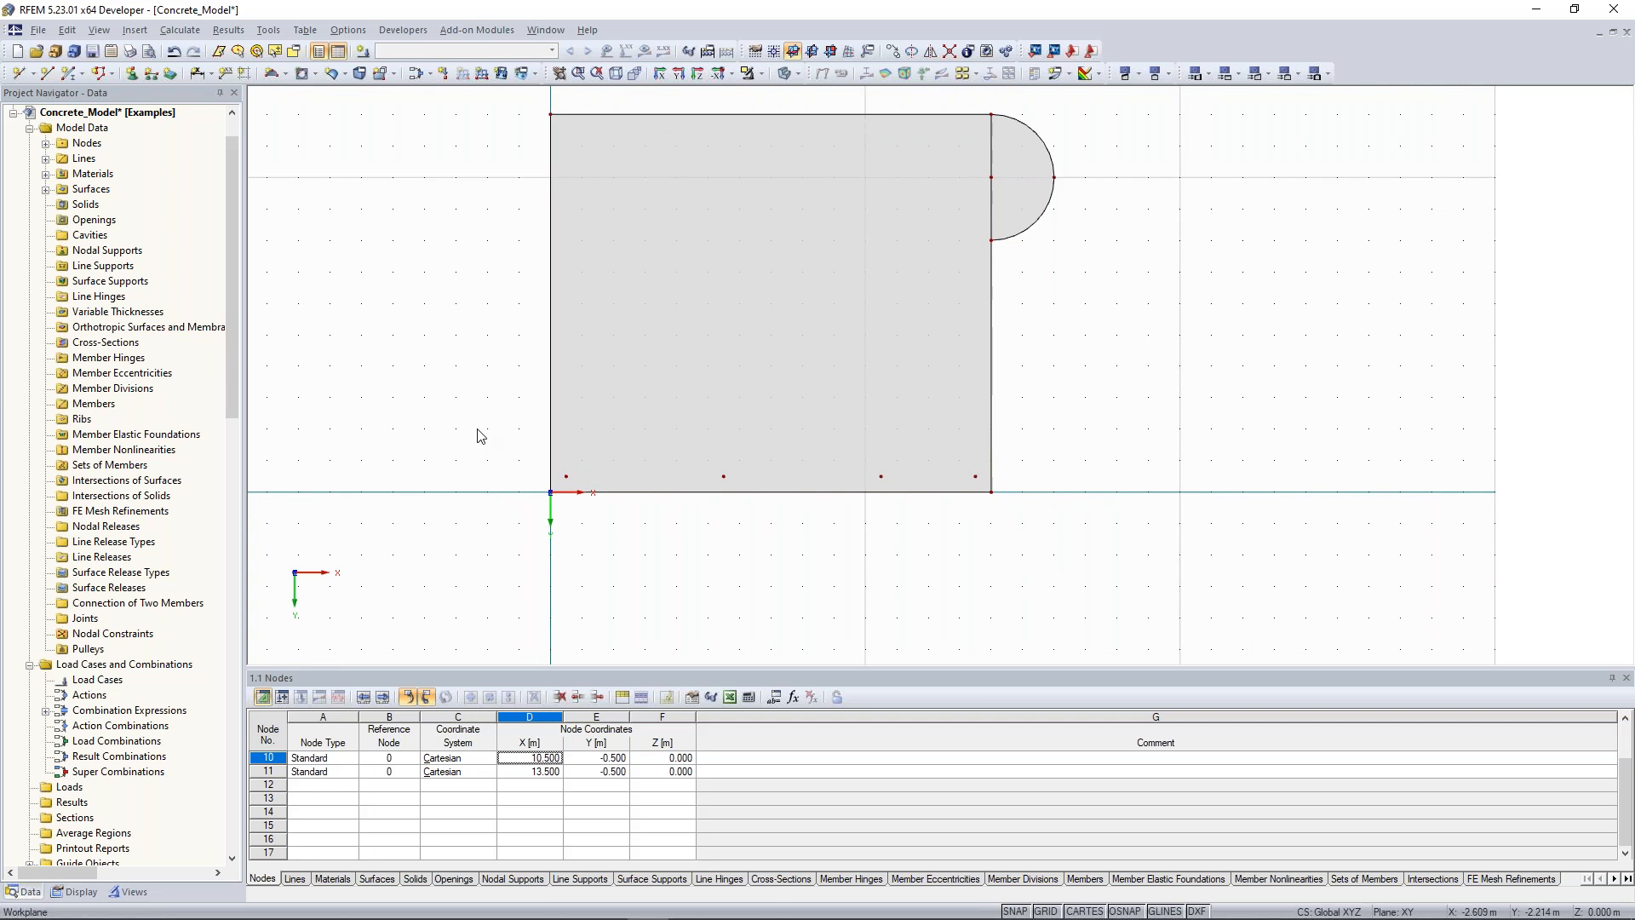
{"action": "left_click_drag", "start_coordinate": [478, 429], "coordinate": [1059, 484]}
{"action": "middle_click_drag", "start_coordinate": [1018, 353], "coordinate": [1024, 385]}
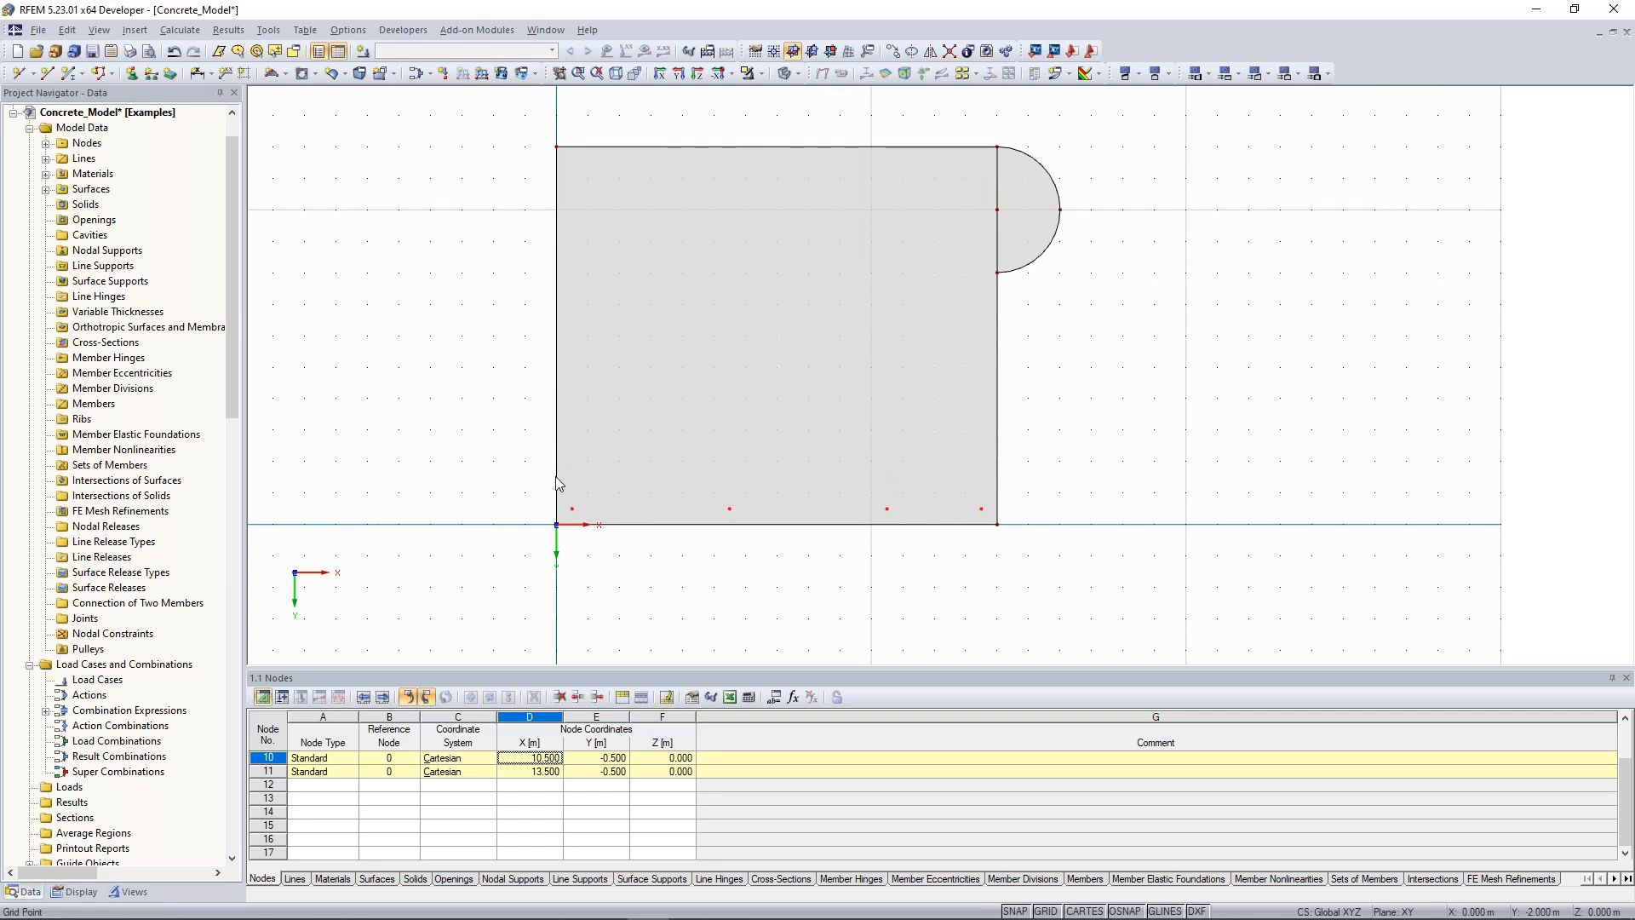
{"action": "left_click_drag", "start_coordinate": [500, 472], "coordinate": [890, 508]}
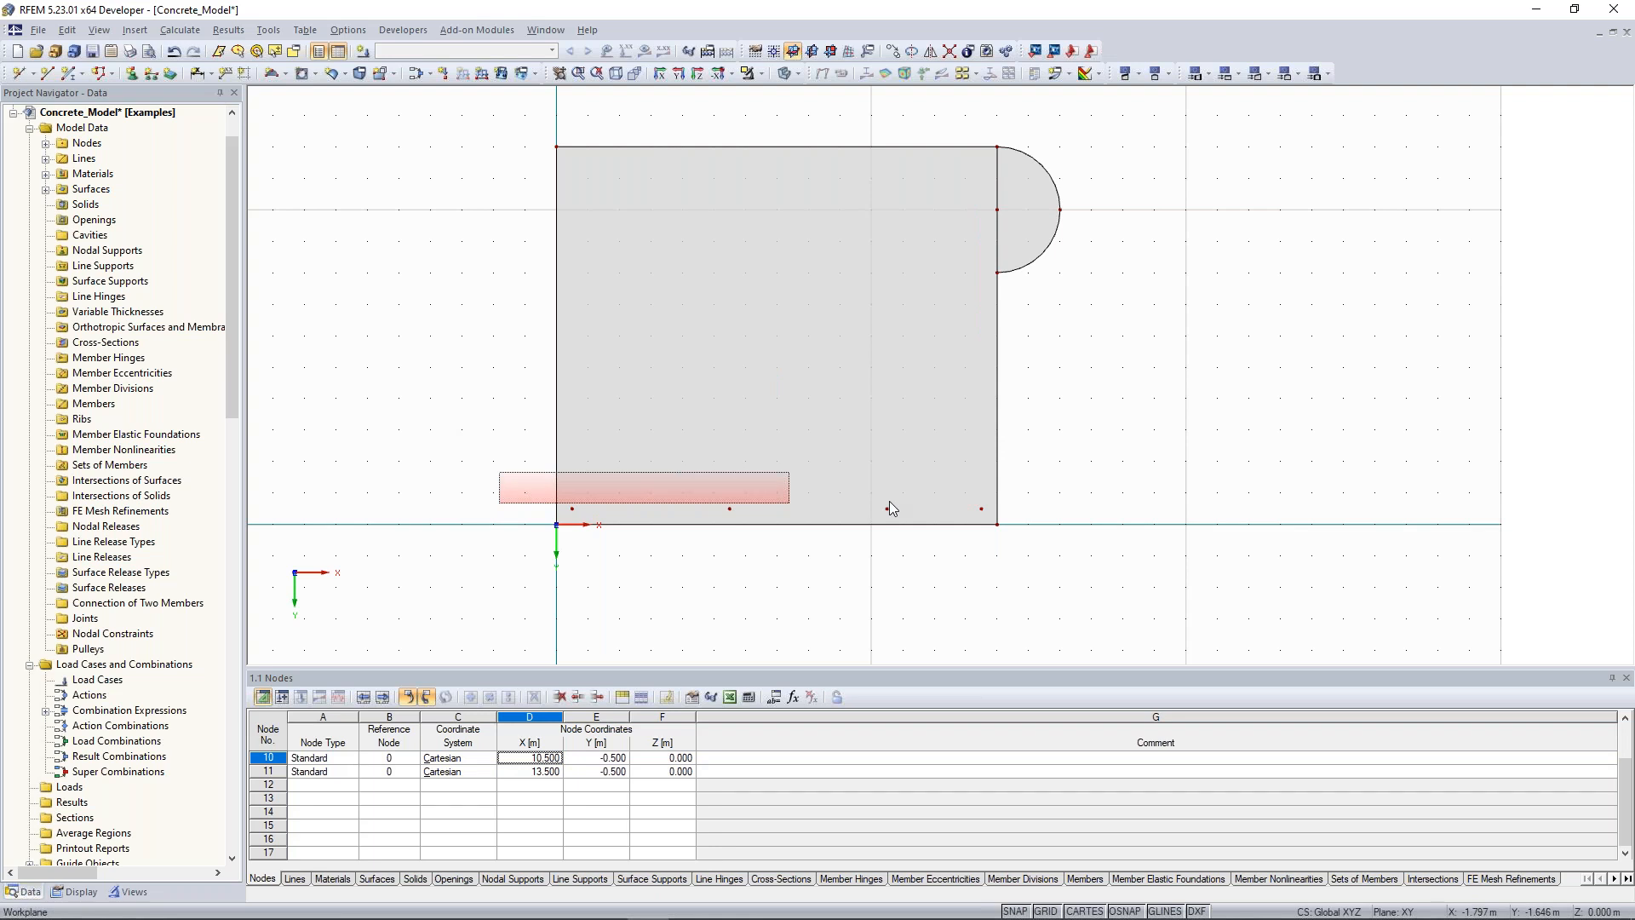
{"action": "left_click_drag", "start_coordinate": [890, 504], "coordinate": [1012, 540]}
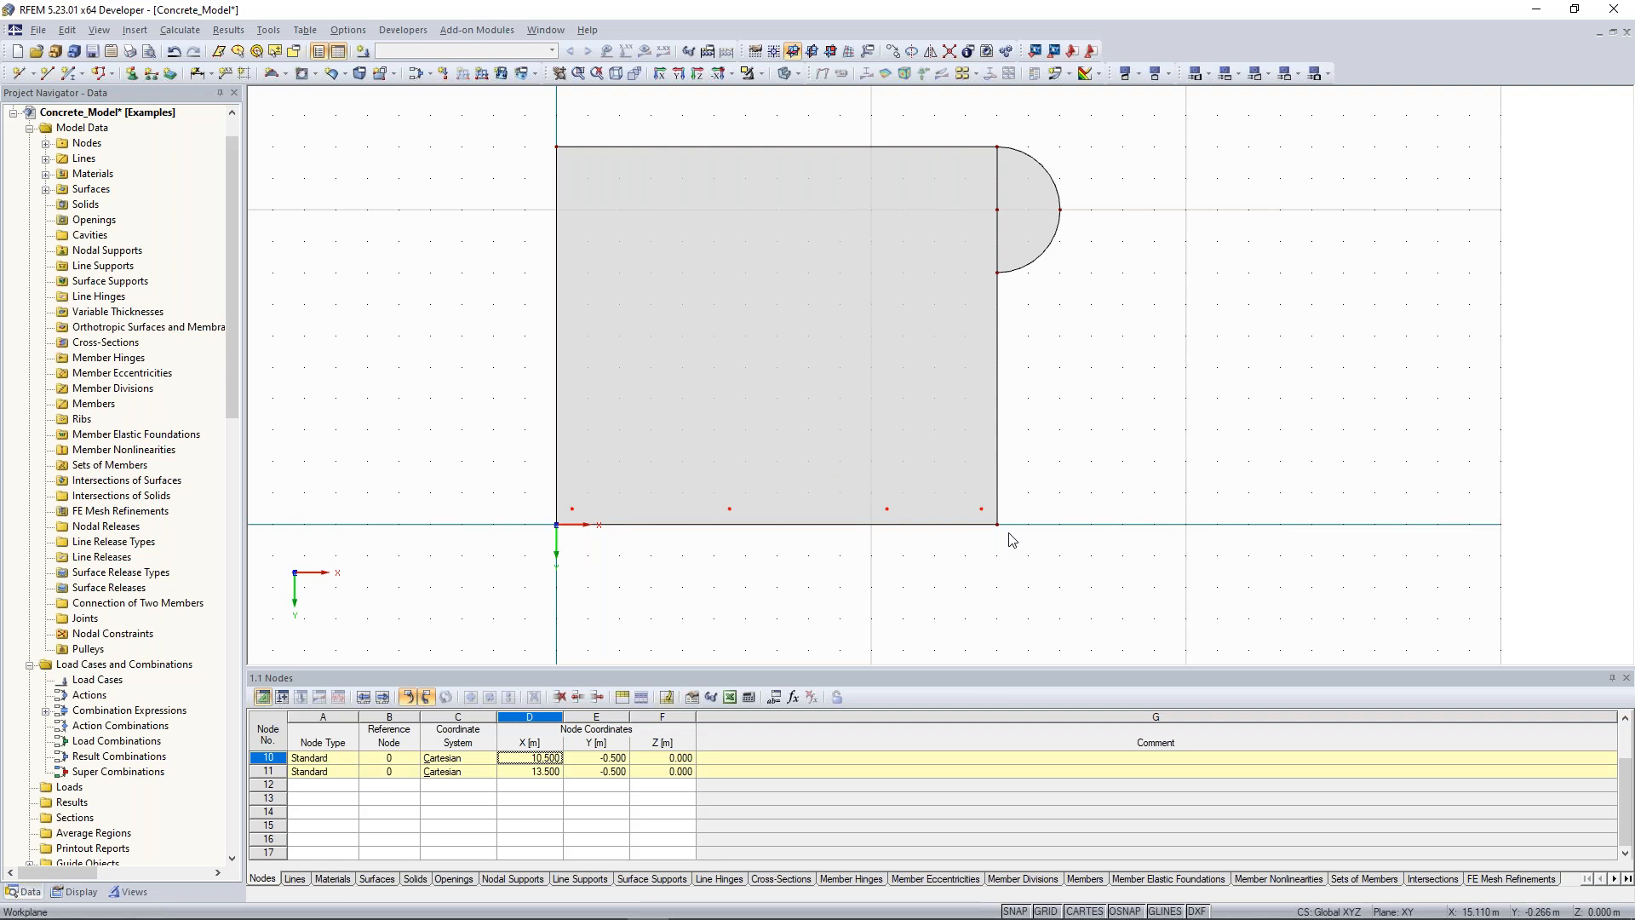
{"action": "right_click", "coordinate": [984, 599]}
{"action": "left_click", "coordinate": [943, 584]}
{"action": "left_click_drag", "start_coordinate": [679, 265], "coordinate": [1219, 195]}
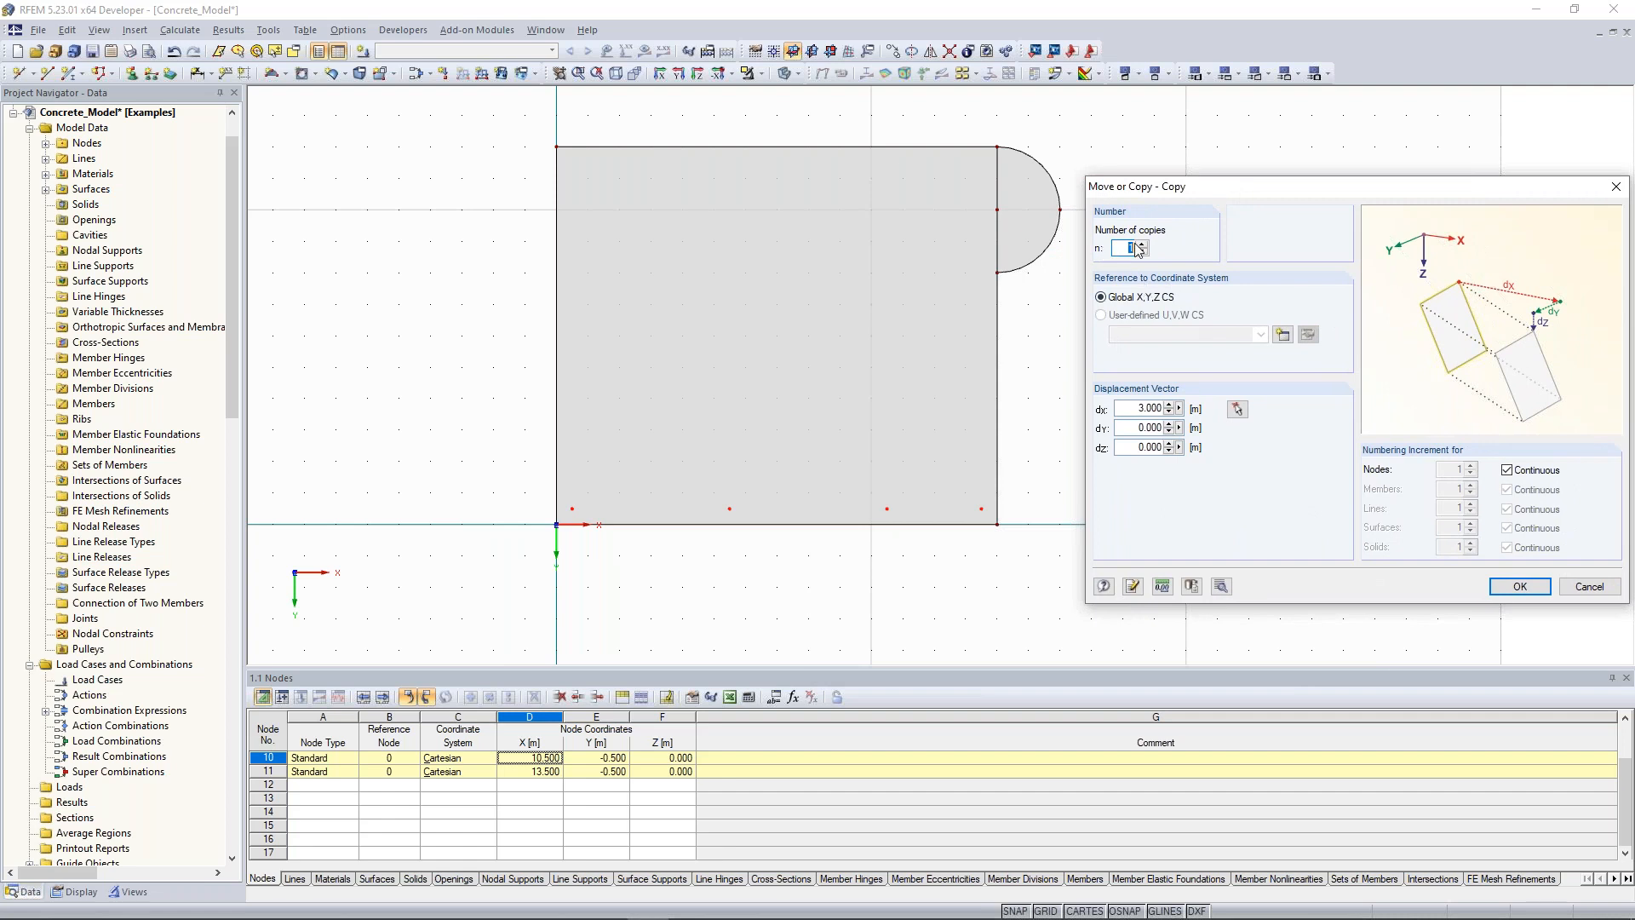
{"action": "double_click", "coordinate": [1146, 427]}
{"action": "key", "text": "BackSpace"}
{"action": "type", "text": "-4.5"}
{"action": "left_click", "coordinate": [1522, 595]}
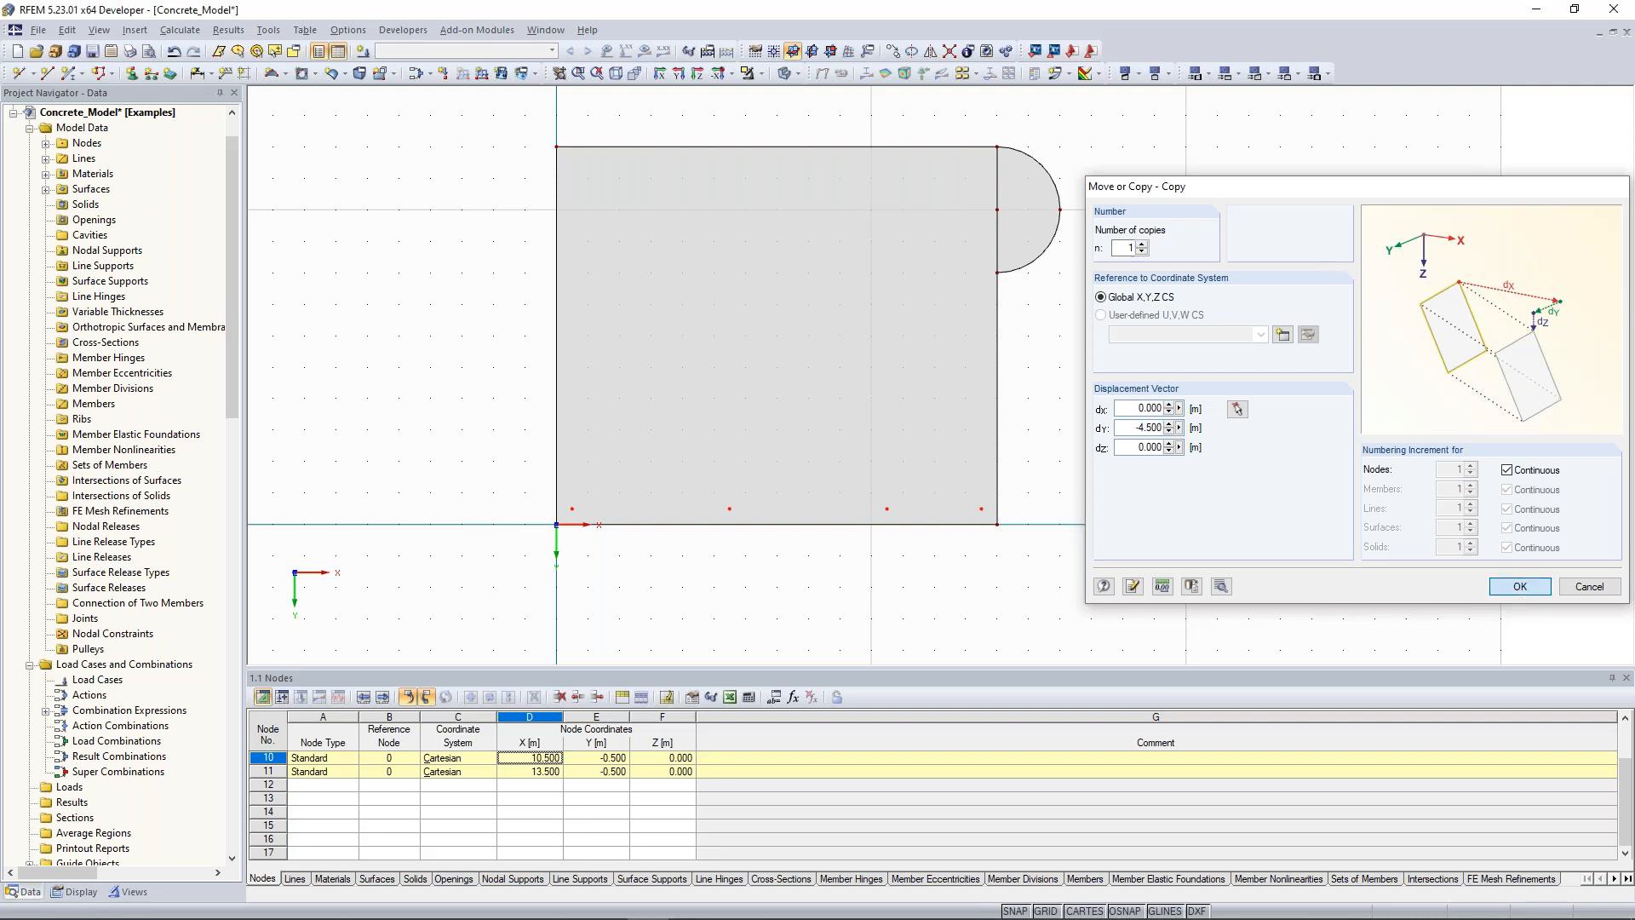
Copy the node at X 10.5 m, Y -5 m once with a displacement dY of -4 m
{"action": "right_click", "coordinate": [889, 368]}
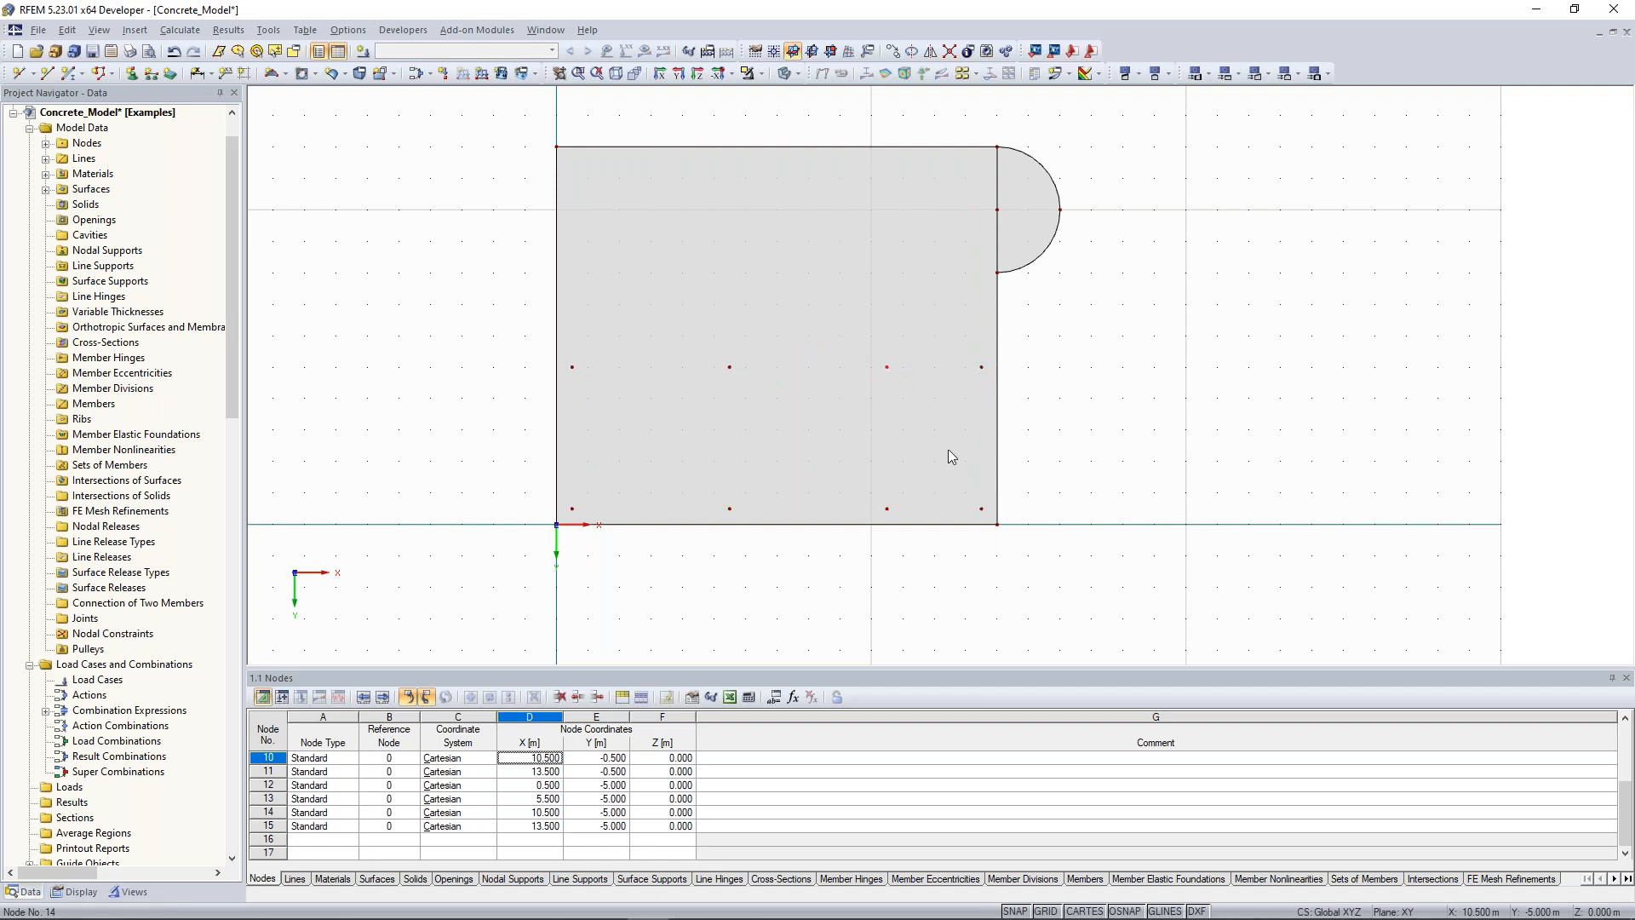
{"action": "left_click", "coordinate": [948, 448]}
{"action": "left_click_drag", "start_coordinate": [749, 262], "coordinate": [1254, 223]}
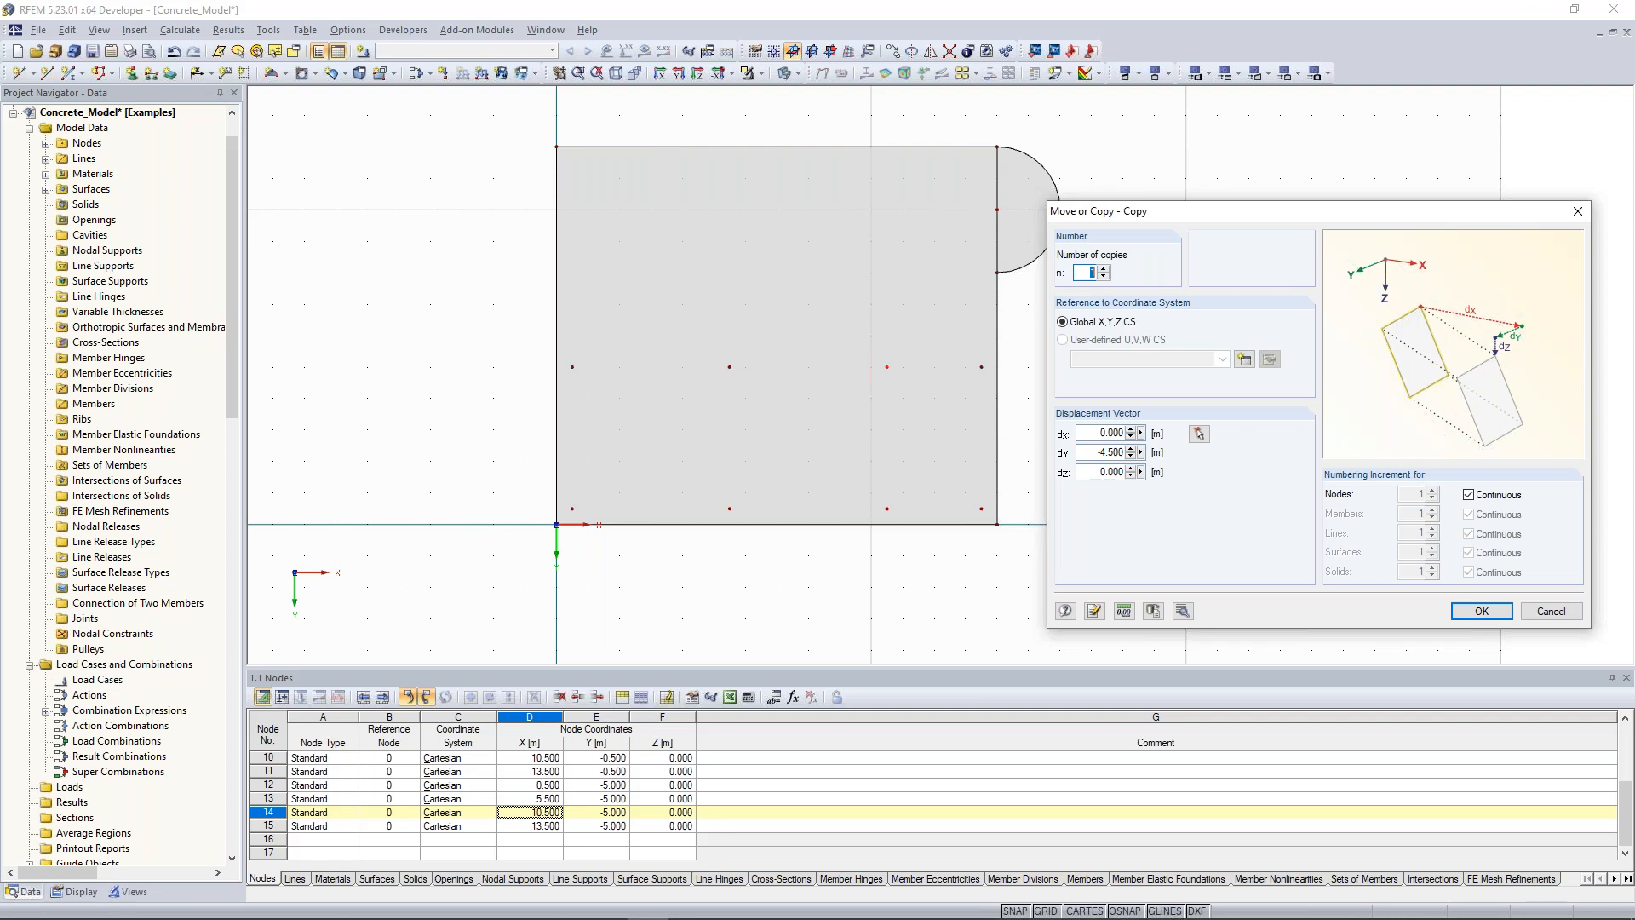
{"action": "key", "text": "Return"}
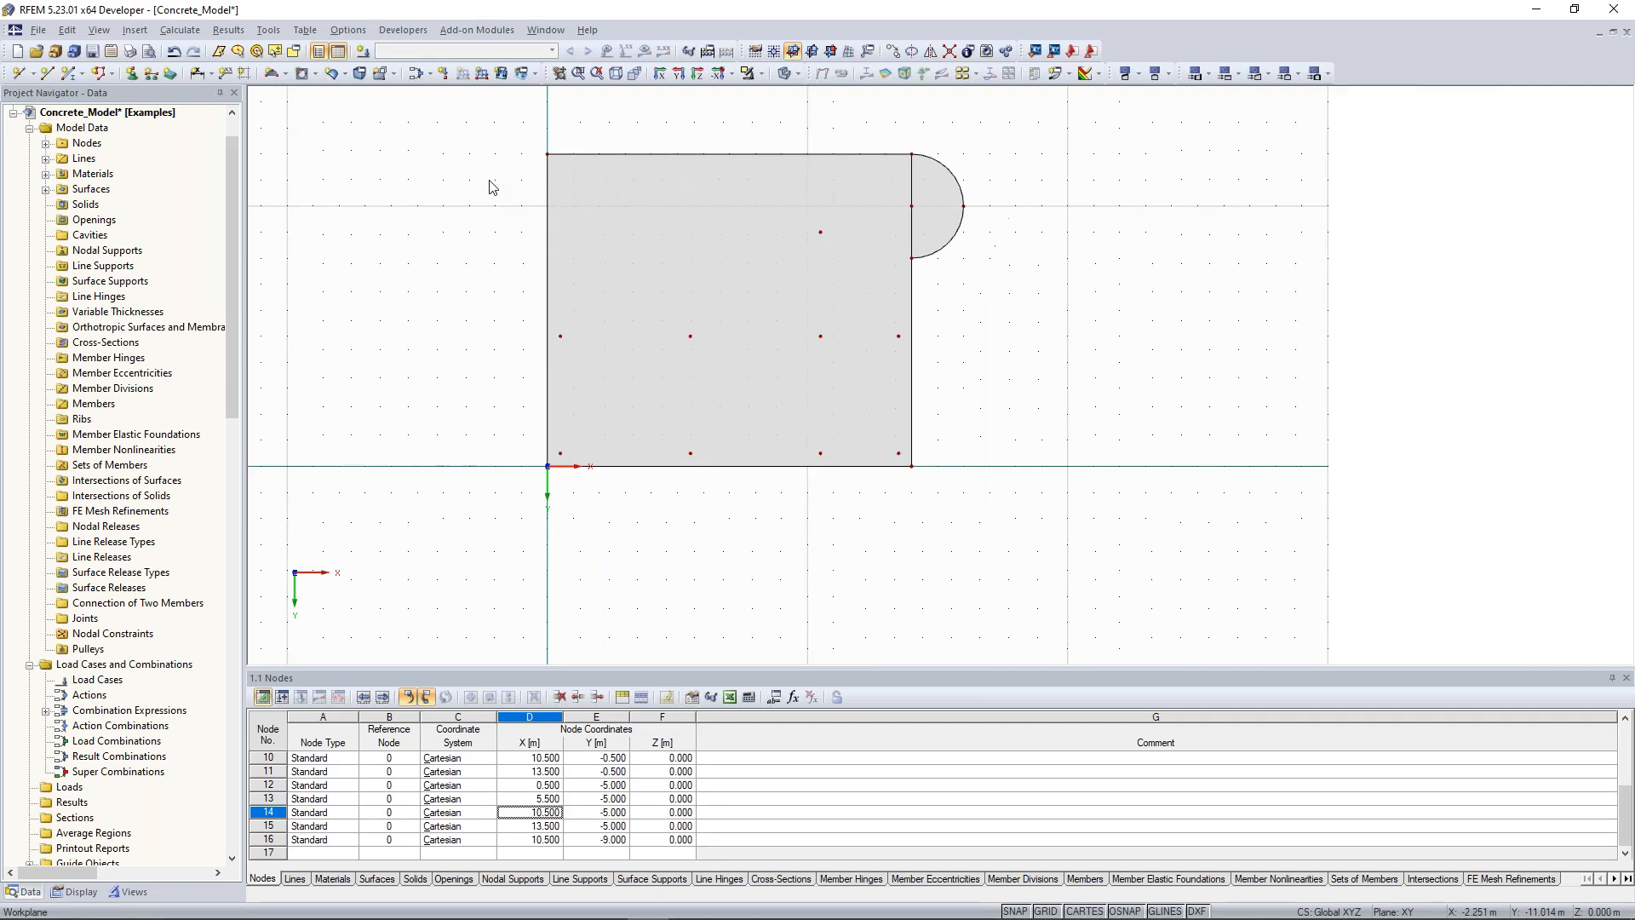
Copy the whole floor slab with its semicircular extension and all nodes once, with displacements dY 0 m and dZ -3.25 m
{"action": "left_click_drag", "start_coordinate": [499, 111], "coordinate": [1056, 553]}
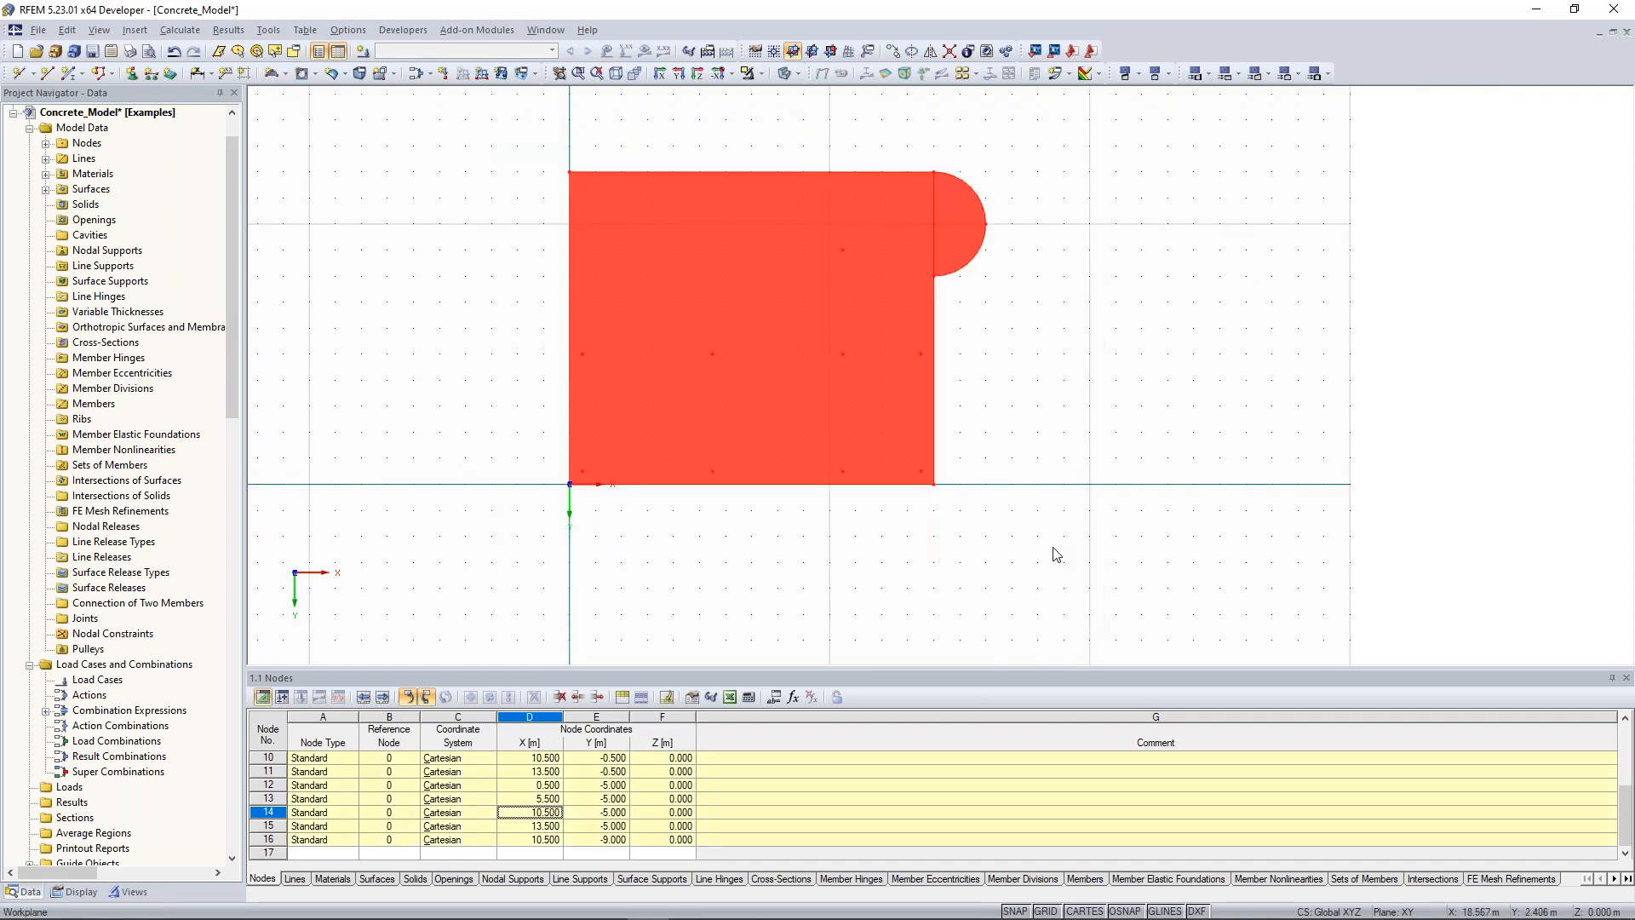
{"action": "right_click", "coordinate": [690, 237]}
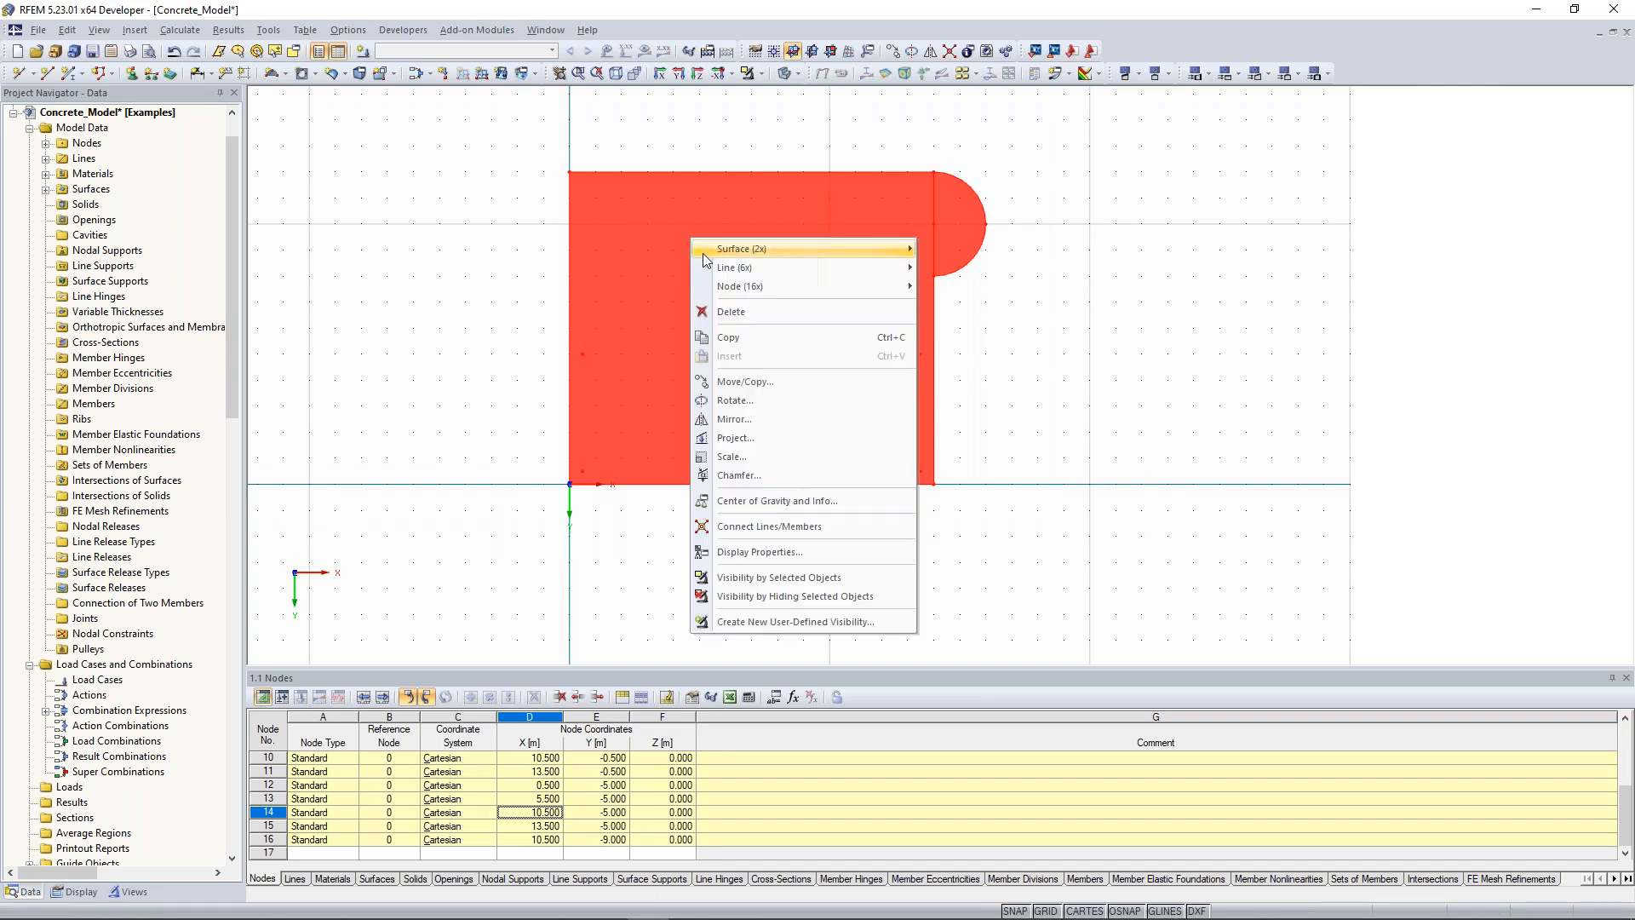
{"action": "left_click", "coordinate": [779, 381]}
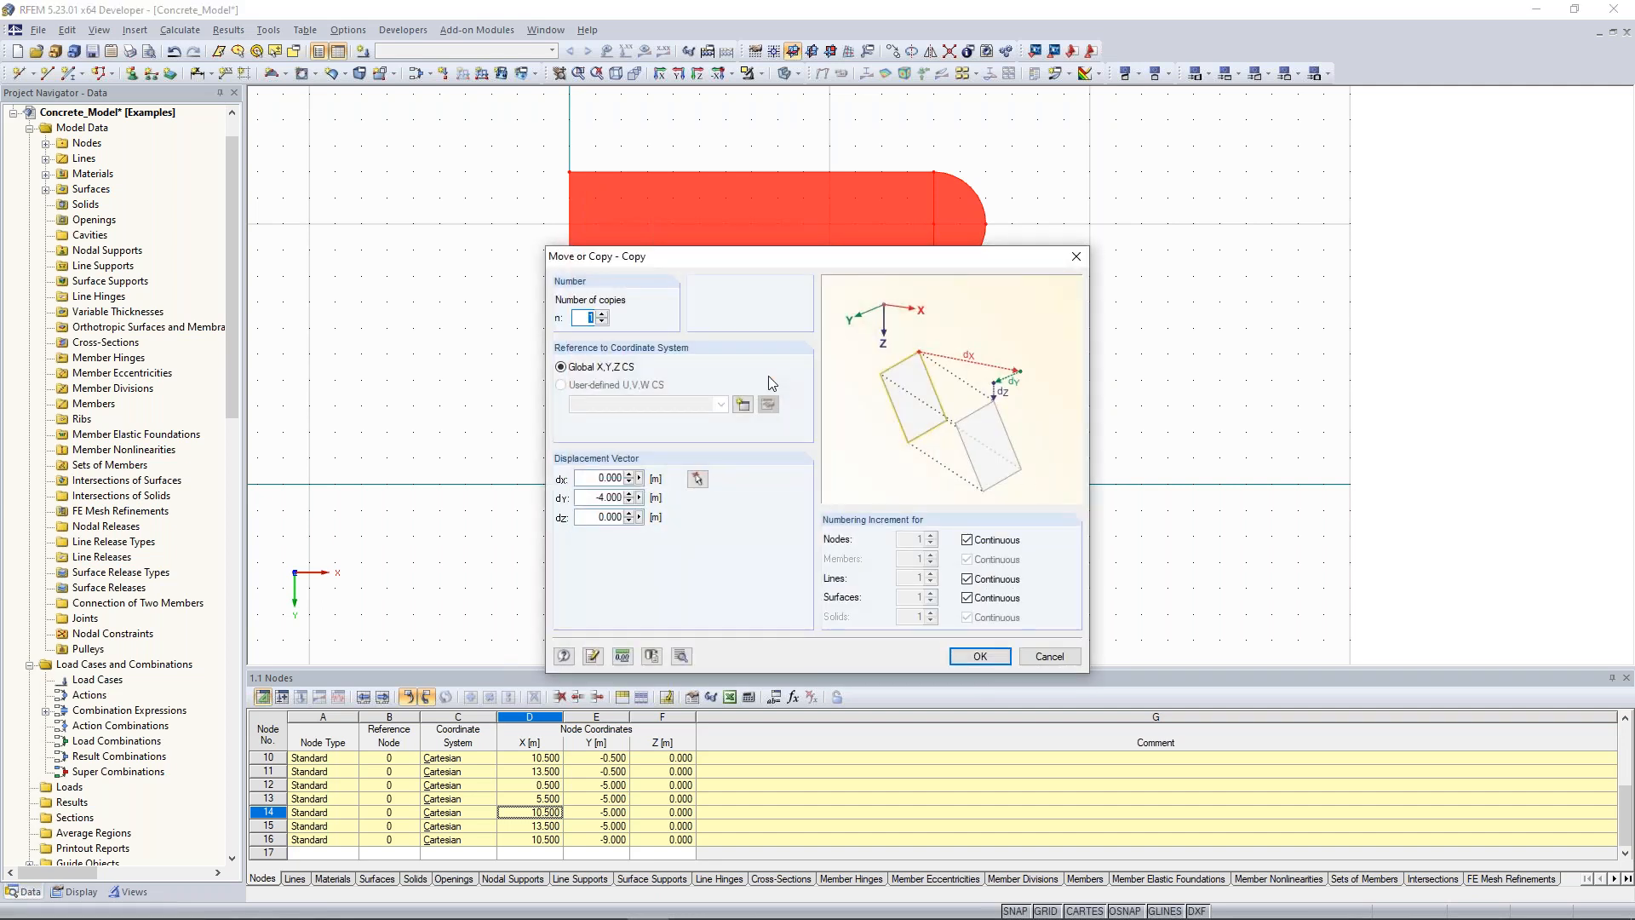
{"action": "double_click", "coordinate": [586, 316]}
{"action": "double_click", "coordinate": [609, 497]}
{"action": "type", "text": "0"}
{"action": "key", "text": "Tab"}
{"action": "key", "text": "BackSpace"}
{"action": "type", "text": "-3.25"}
{"action": "left_click", "coordinate": [980, 656]}
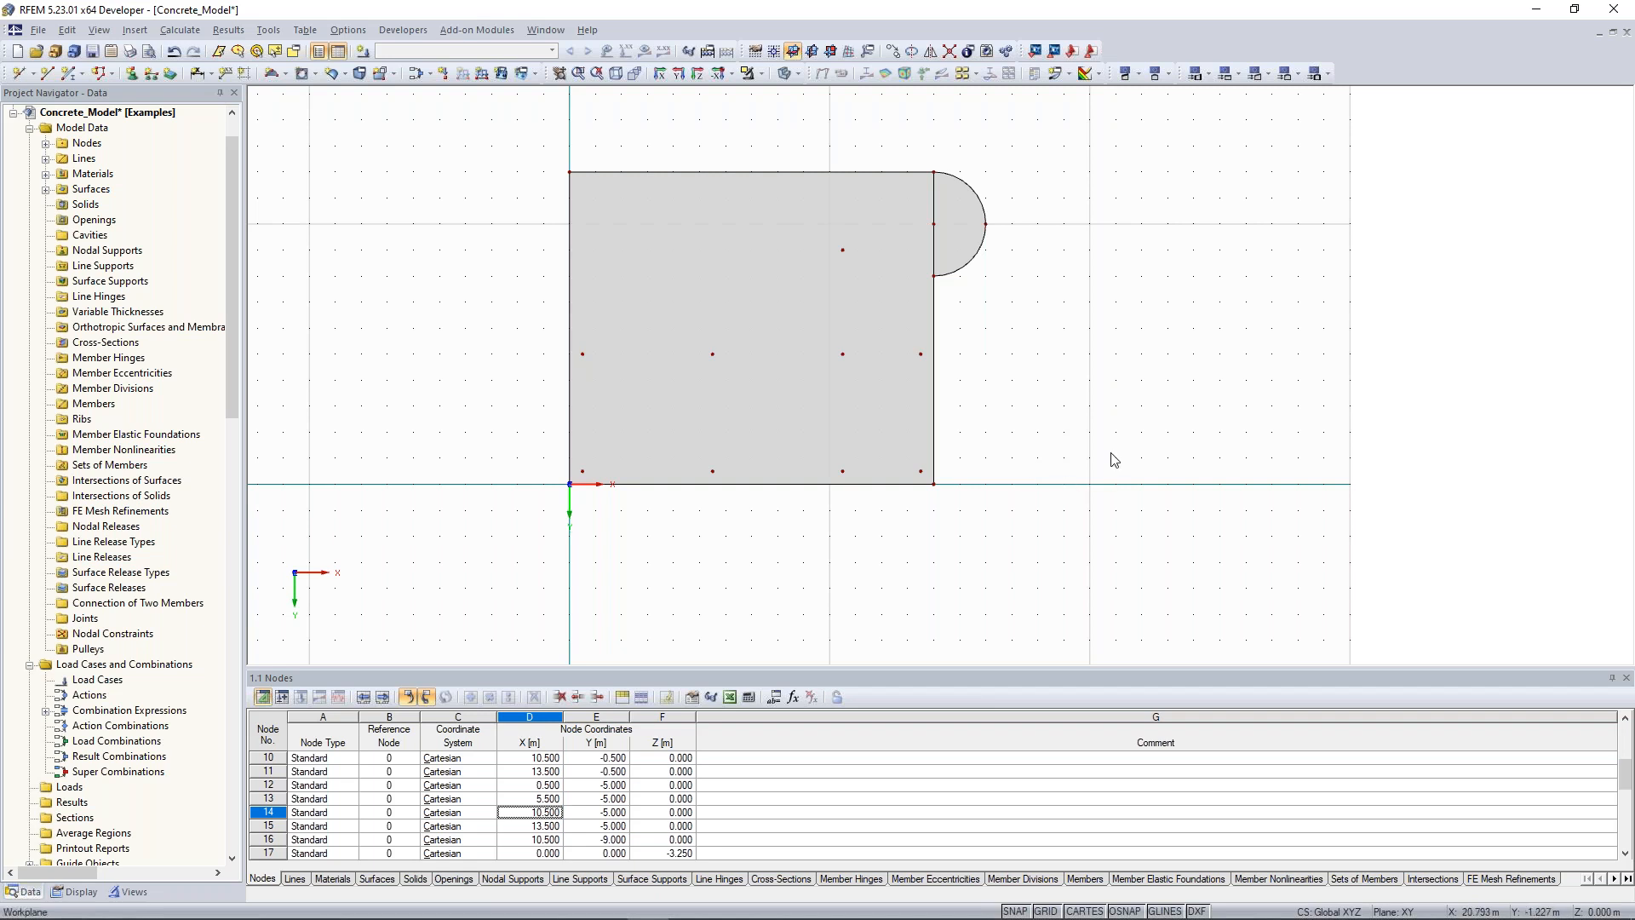
{"action": "middle_click_drag", "start_coordinate": [1116, 436], "coordinate": [979, 136], "text": "ctrl"}
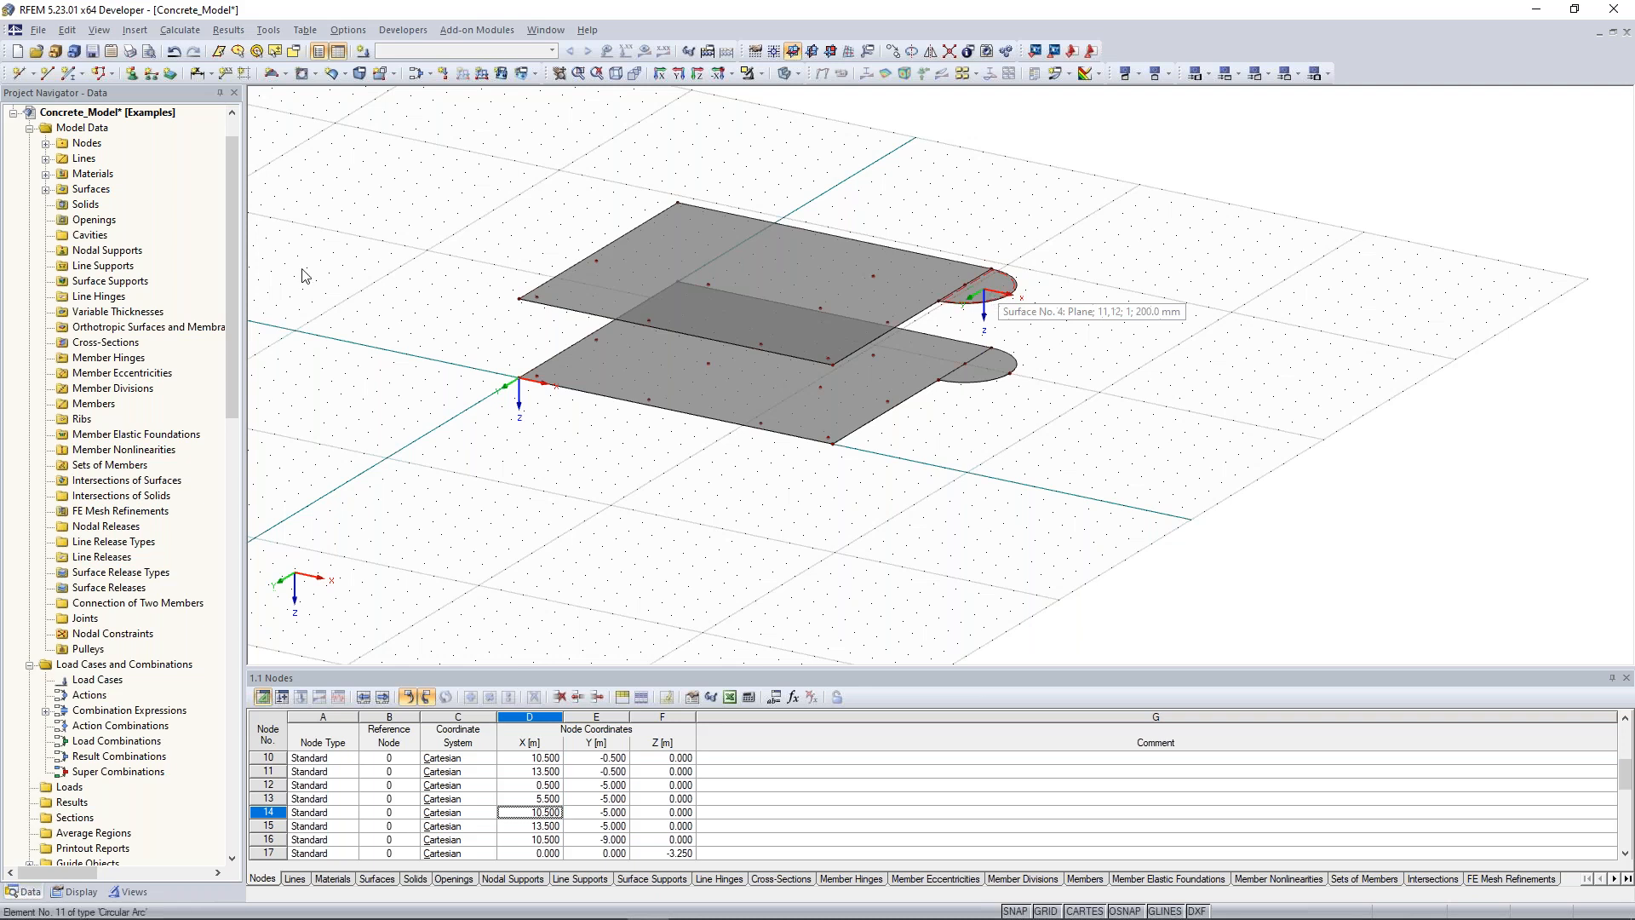
Switch to the training manual PDF to check the ceiling slab's geometry and stair opening, and return to the upper slab's semicircular end in RFEM
{"action": "key", "text": "alt+Tab"}
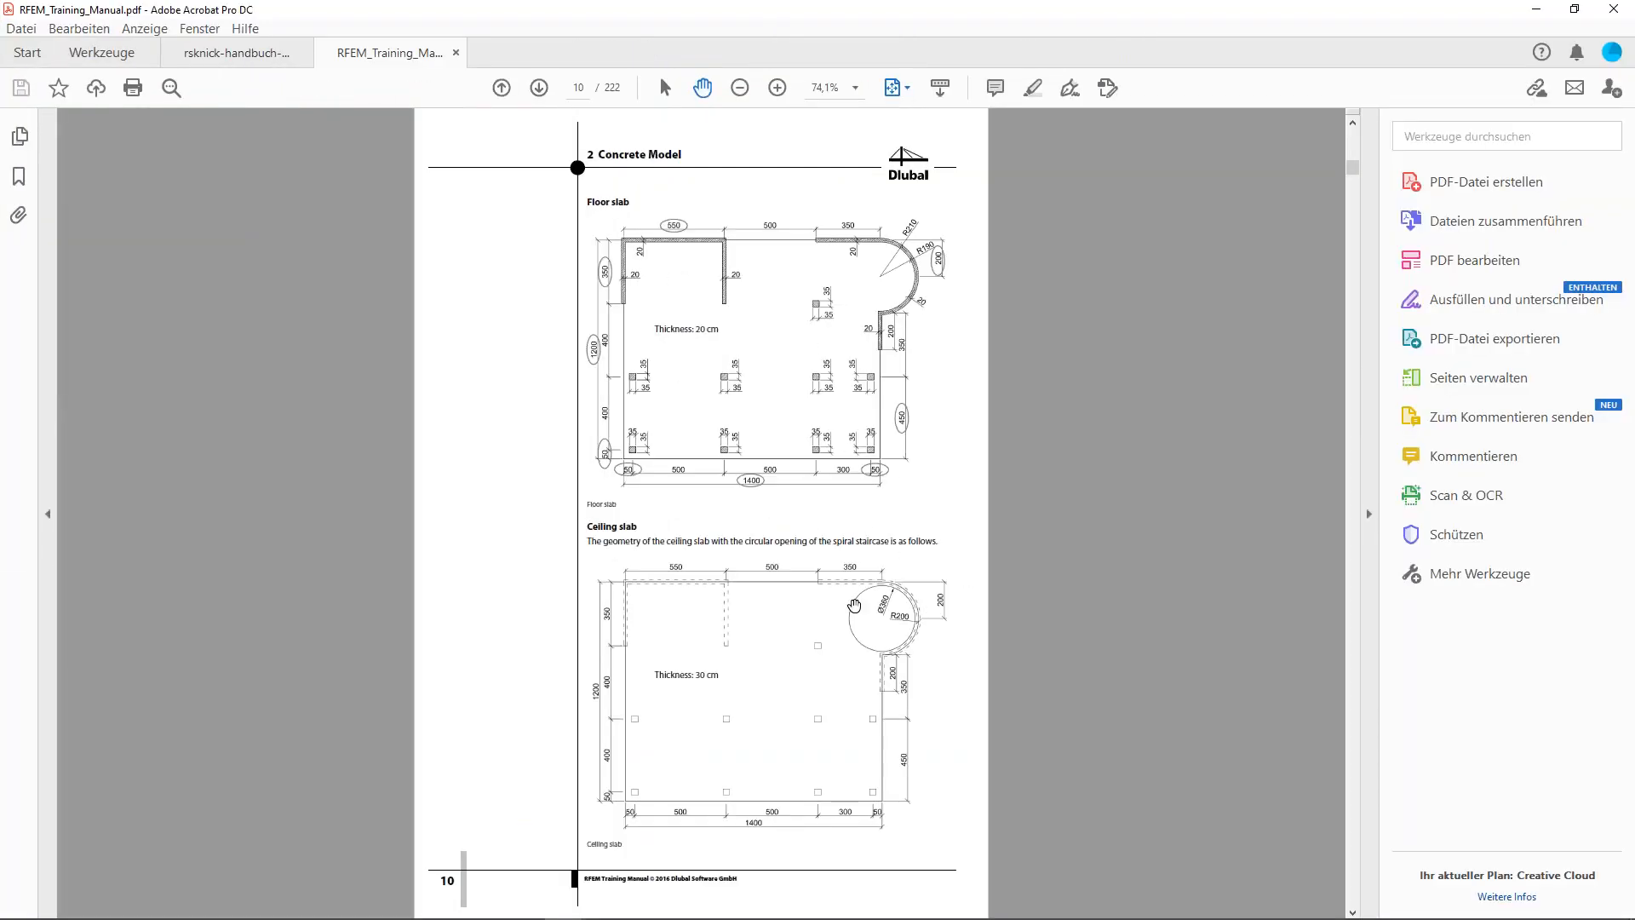
{"action": "scroll", "coordinate": [890, 670], "scroll_direction": "down", "scroll_amount": 1}
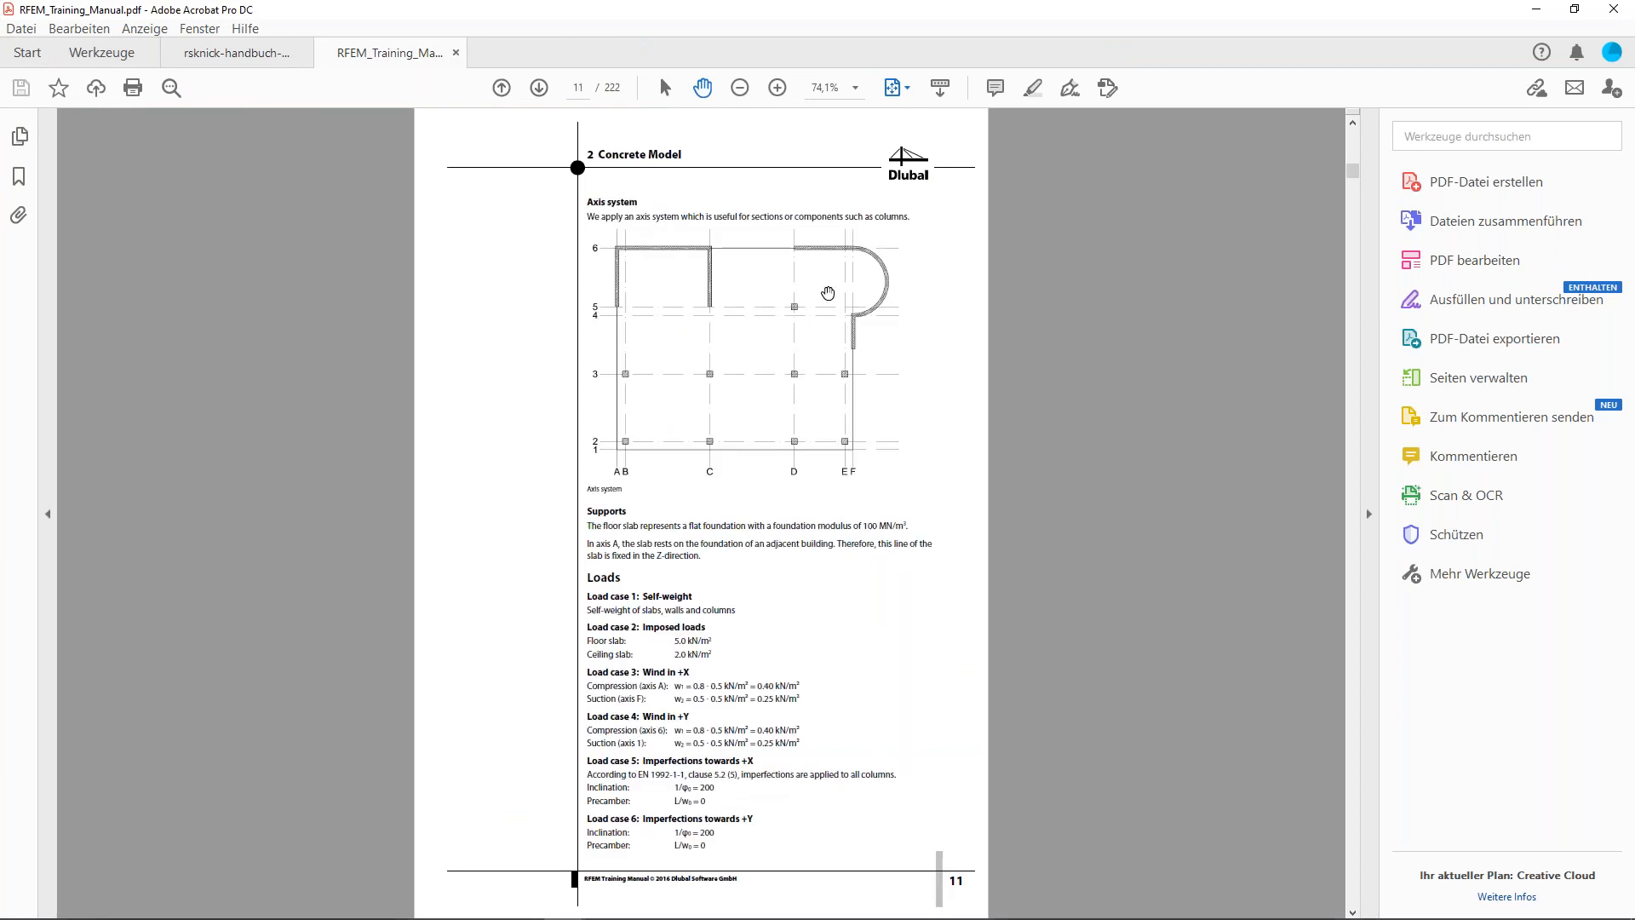
{"action": "scroll", "coordinate": [835, 302], "scroll_direction": "up", "scroll_amount": 1}
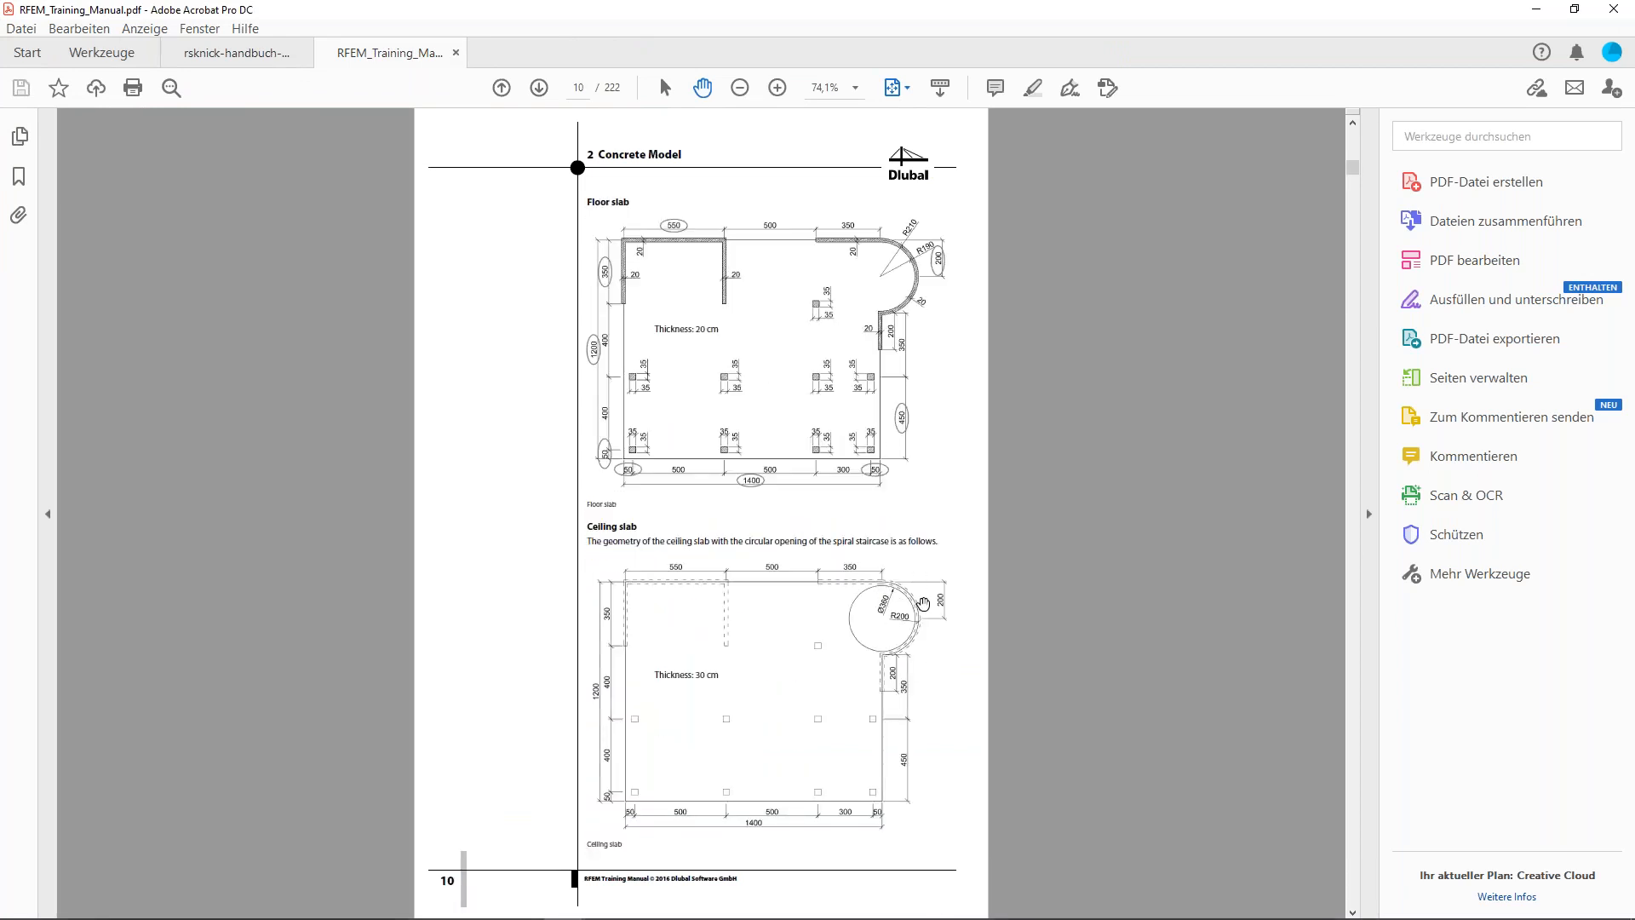
{"action": "left_click_drag", "start_coordinate": [1083, 18], "coordinate": [1091, 0]}
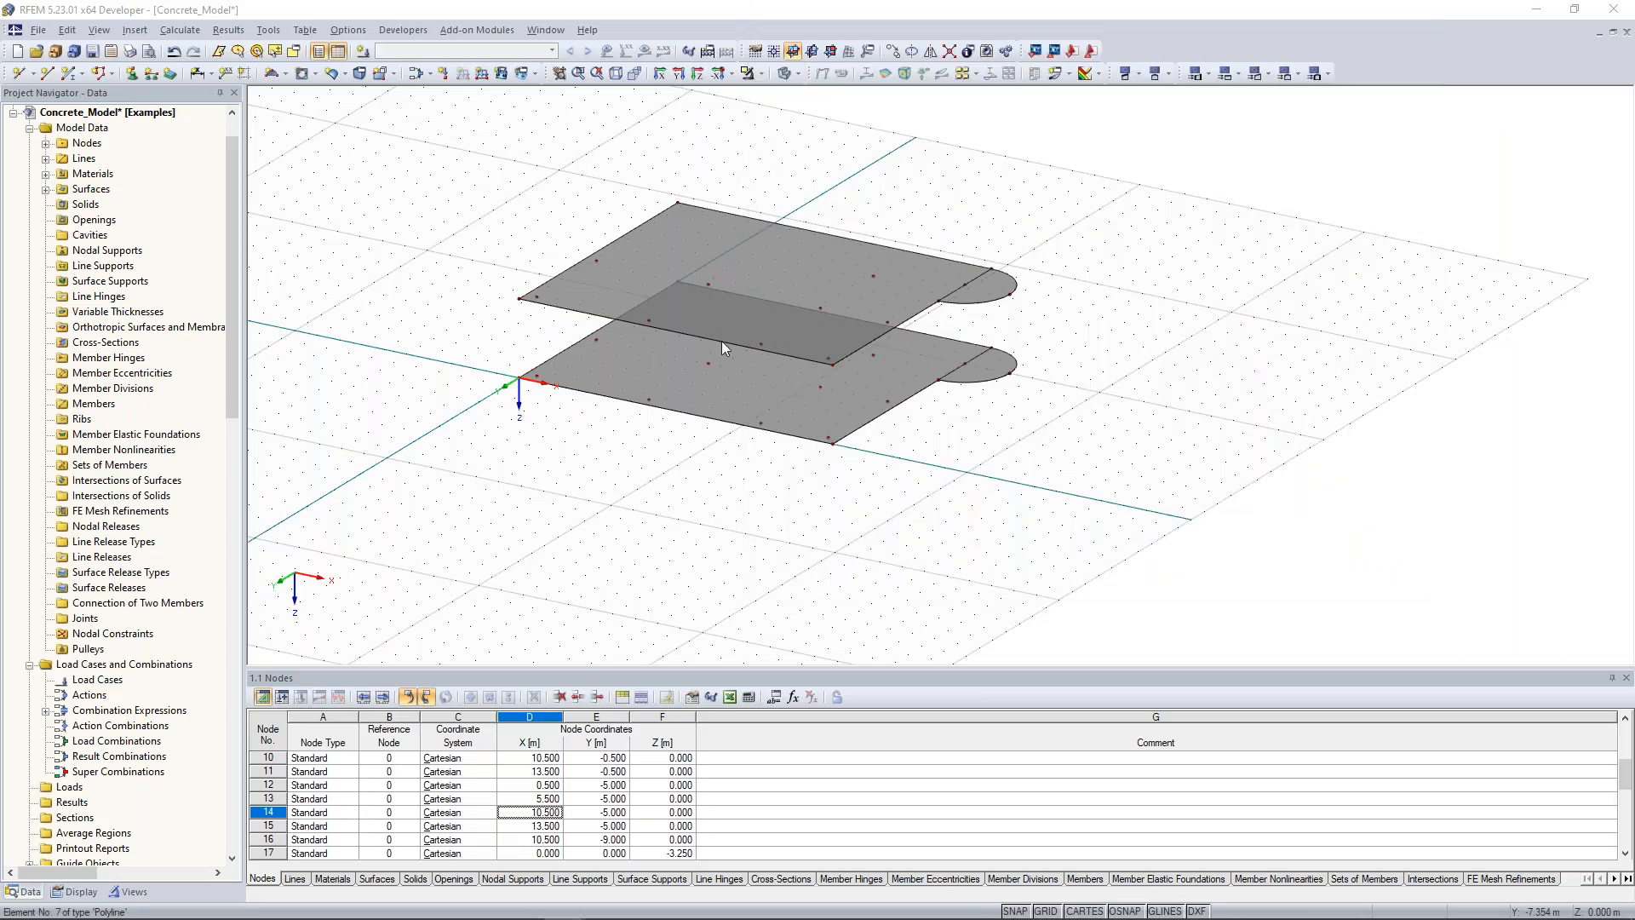
{"action": "middle_click_drag", "start_coordinate": [988, 249], "coordinate": [1011, 234], "text": "ctrl"}
{"action": "scroll", "coordinate": [1011, 234], "scroll_direction": "up", "scroll_amount": 5}
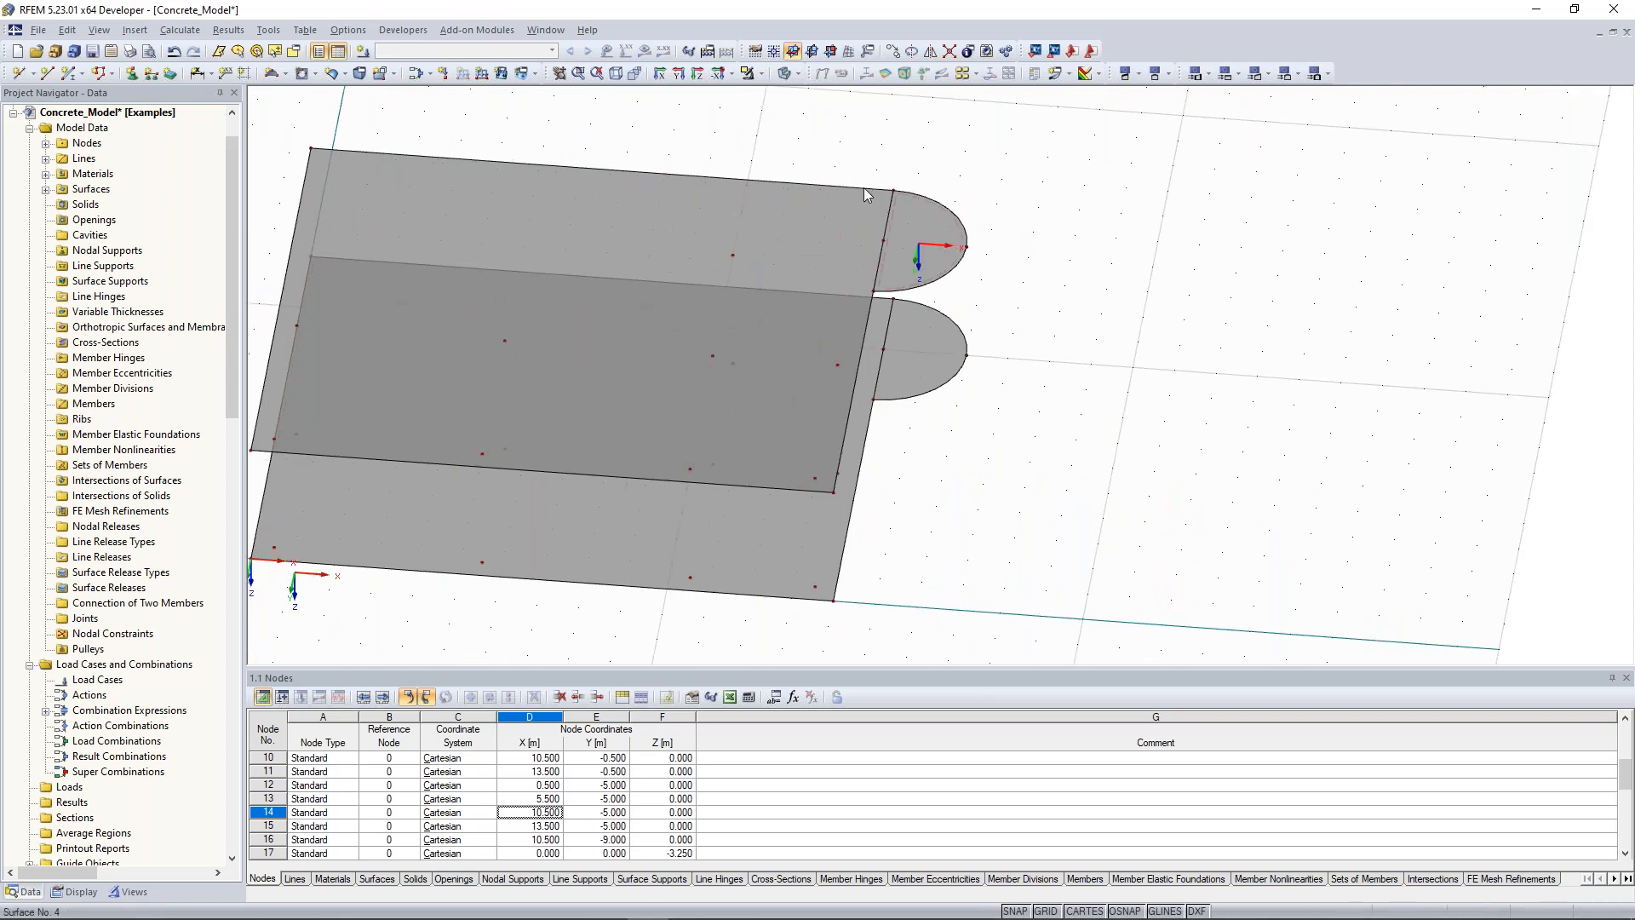
{"action": "scroll", "coordinate": [889, 236], "scroll_direction": "up", "scroll_amount": 2}
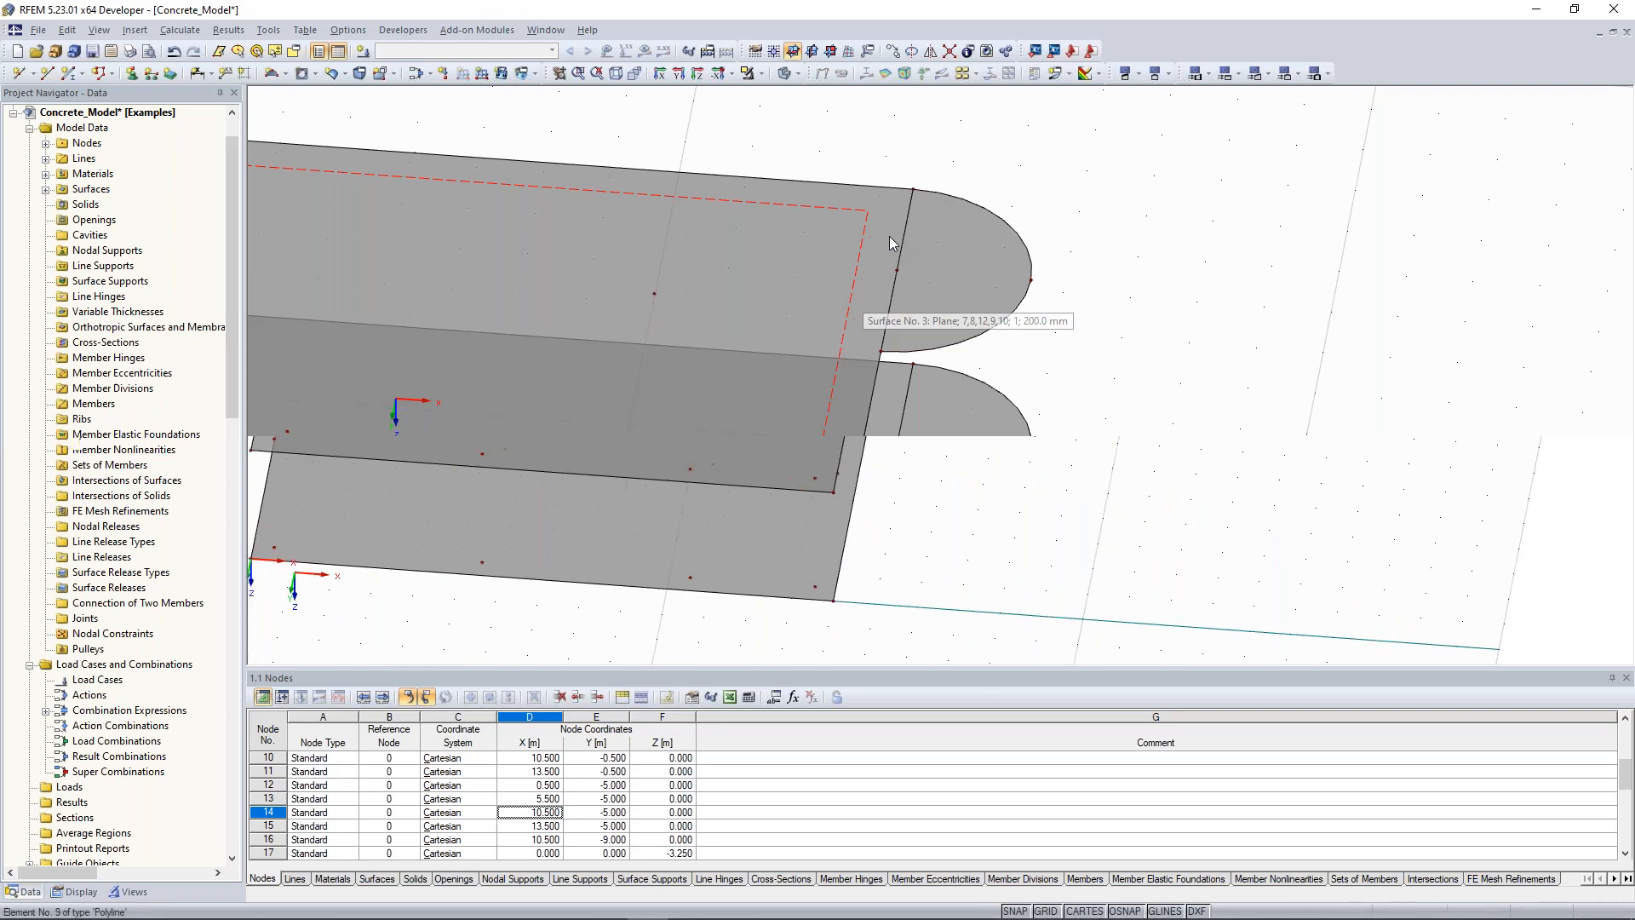